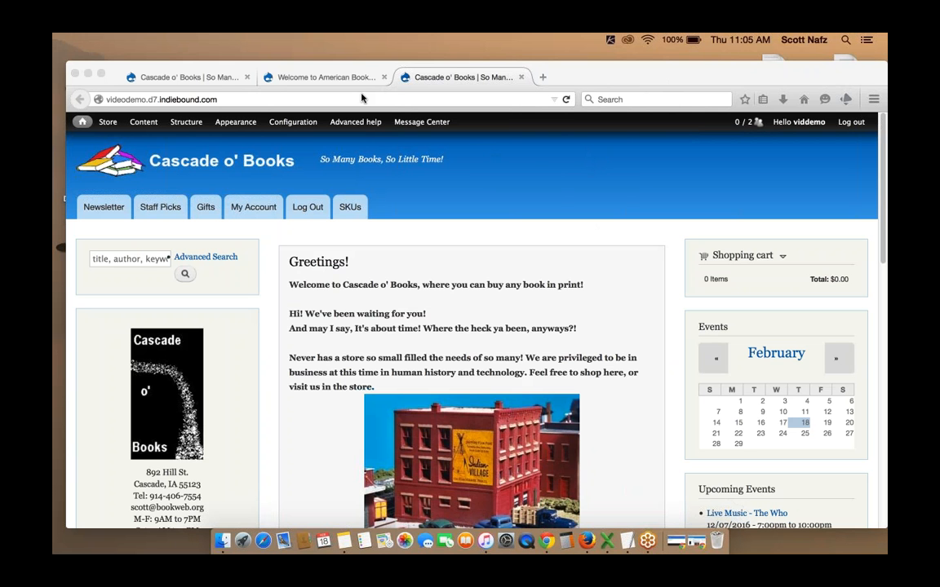
# Open the IndieCommerce Training Video Center on the ABA site and browse its list of training videos
pyautogui.click(337, 78)
pyautogui.click(338, 77)
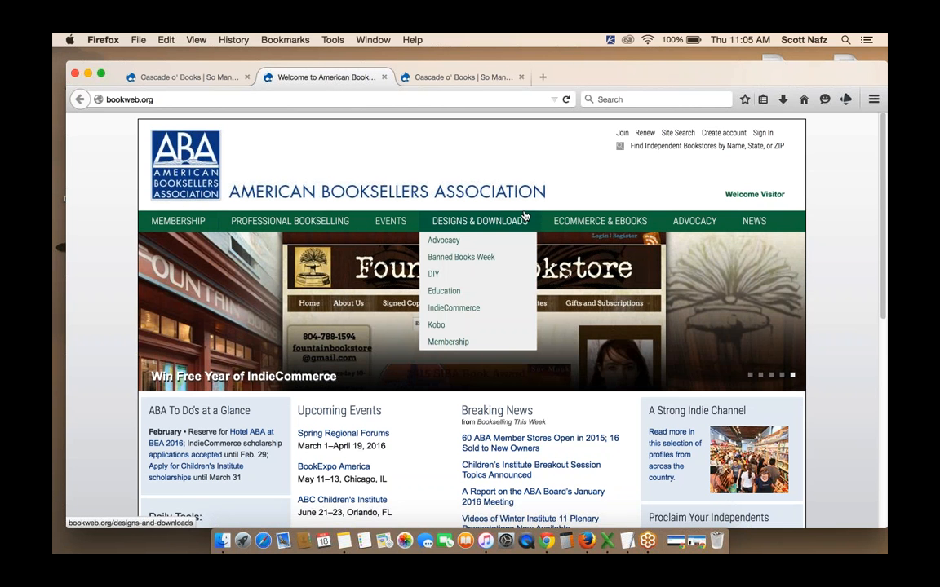
pyautogui.moveTo(593, 223)
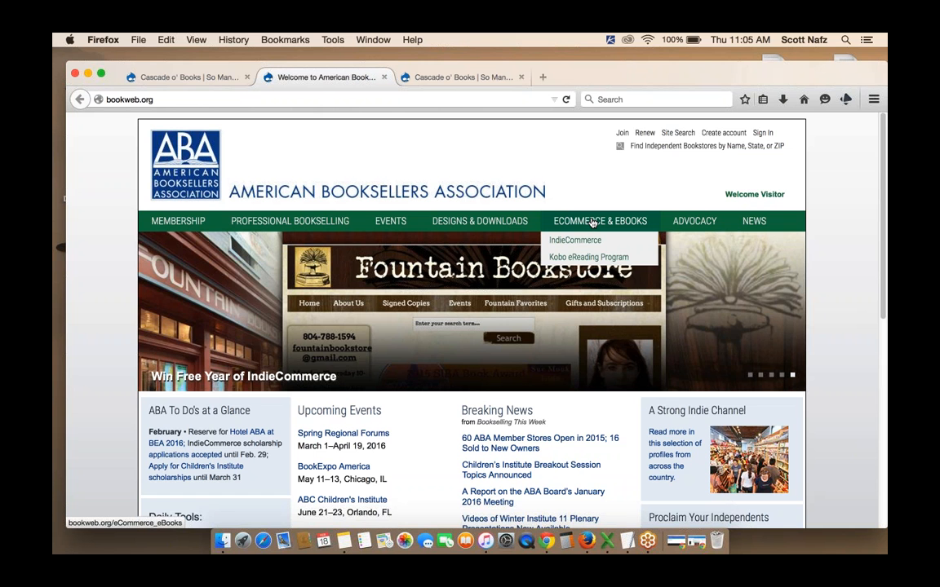
pyautogui.moveTo(575, 240)
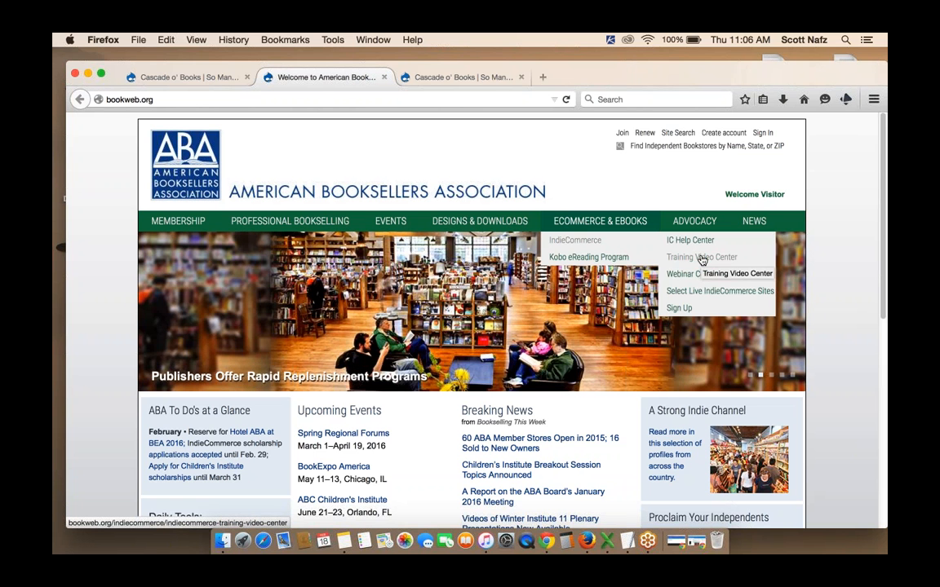
pyautogui.click(701, 258)
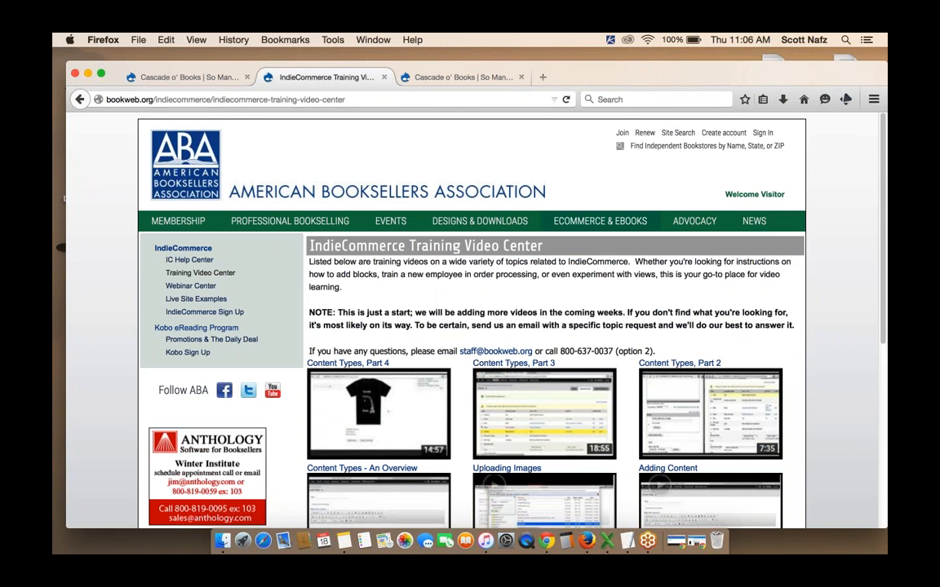
pyautogui.scroll(-5, 470, 326)
pyautogui.scroll(2, 470, 326)
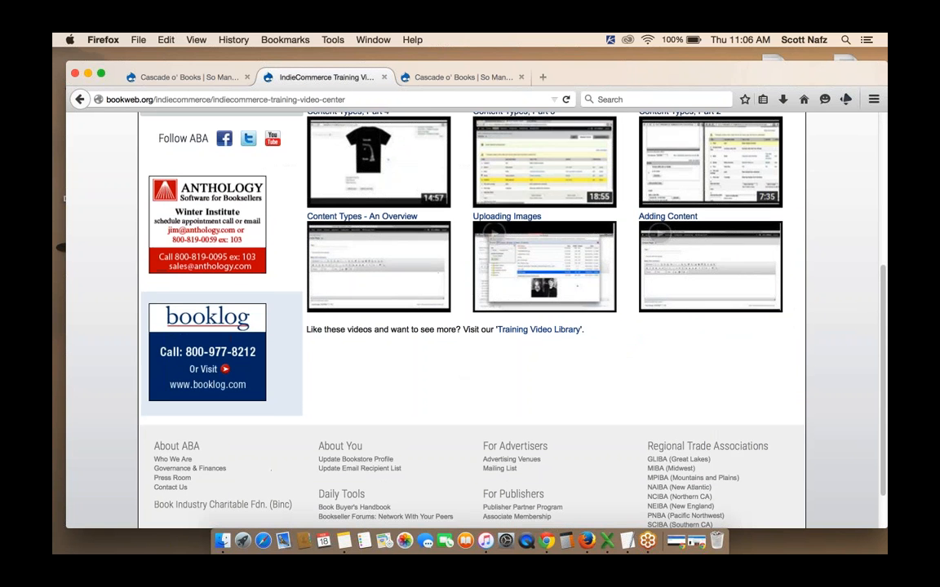
pyautogui.scroll(1, 371, 304)
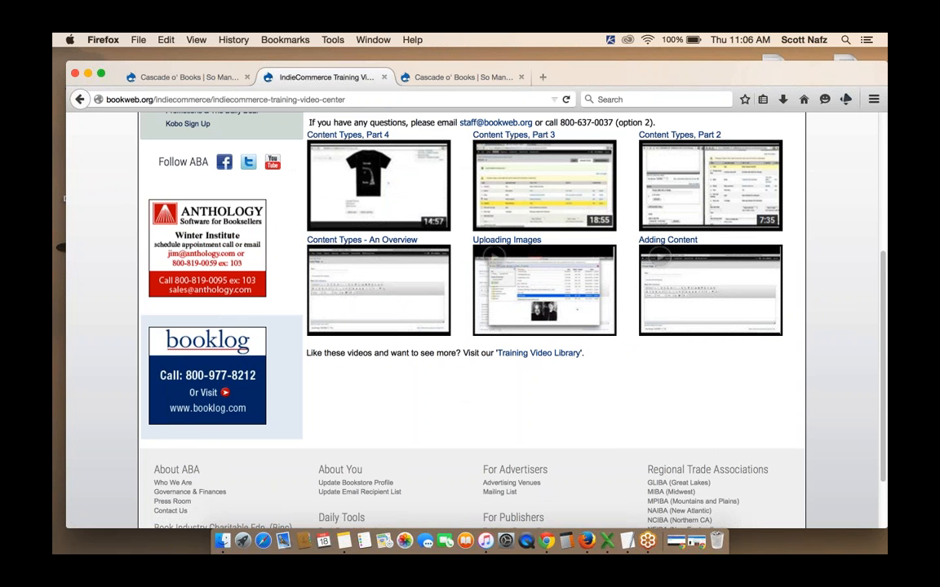
pyautogui.scroll(3, 471, 310)
pyautogui.scroll(5, 565, 310)
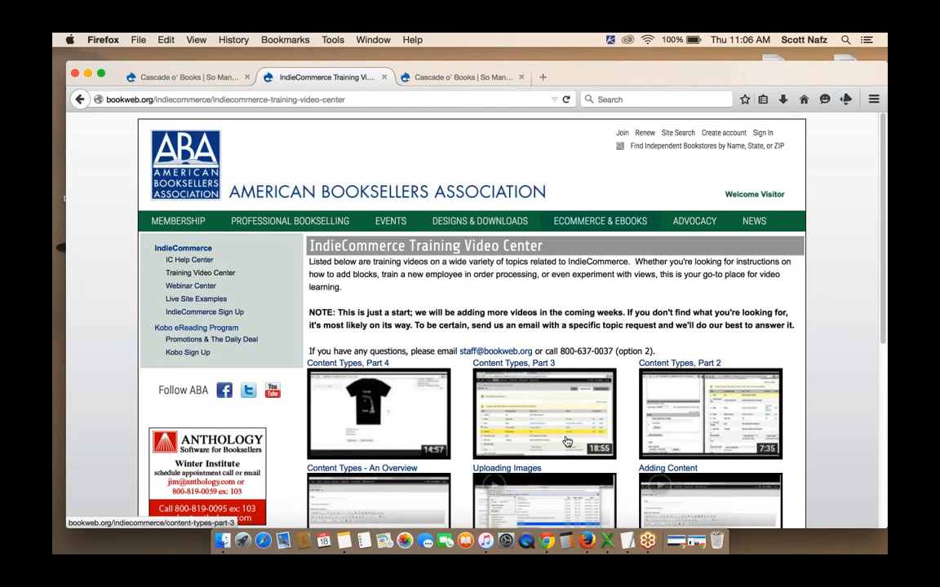
# Return to the Cascade o' Books store site and open the product Manage classes page
pyautogui.click(209, 78)
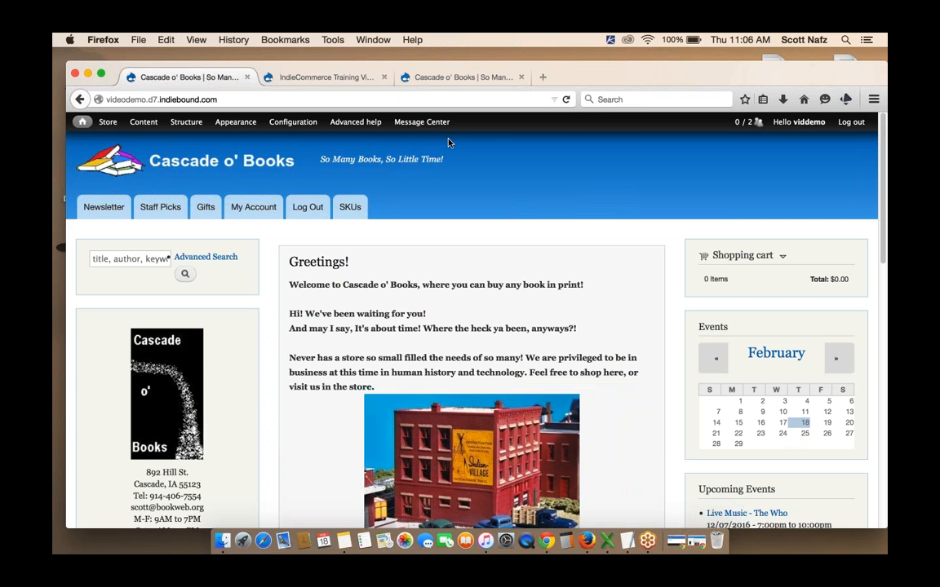
pyautogui.moveTo(145, 123)
pyautogui.moveTo(169, 120)
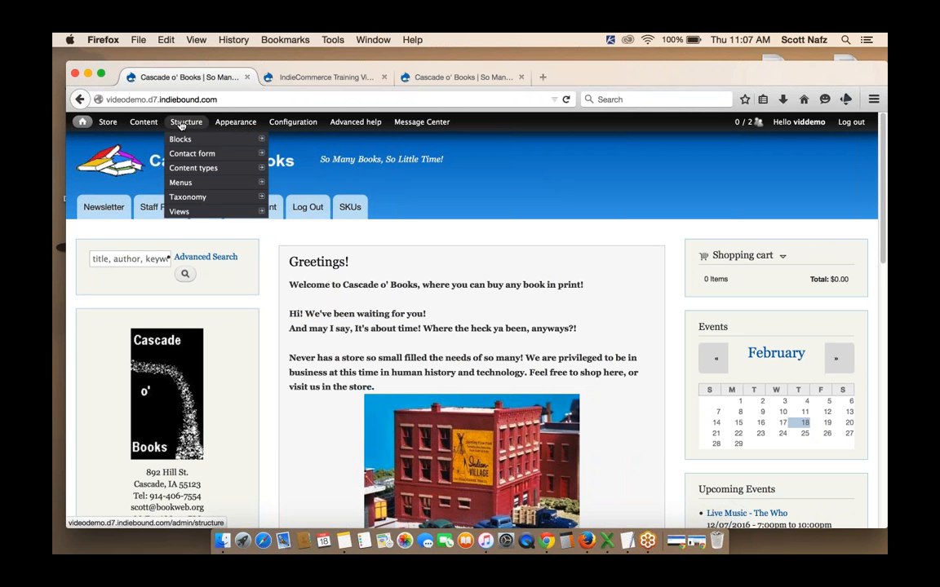
pyautogui.moveTo(197, 167)
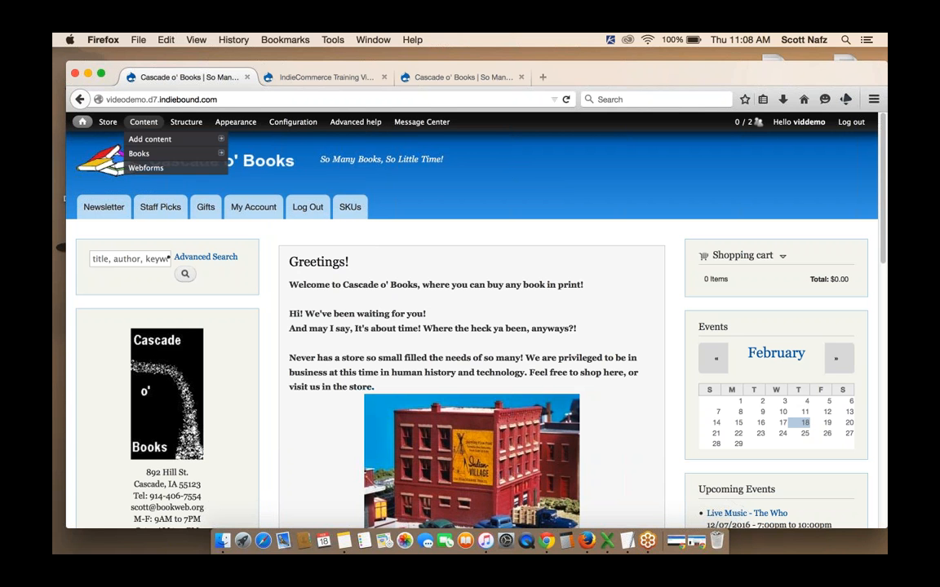
pyautogui.moveTo(105, 124)
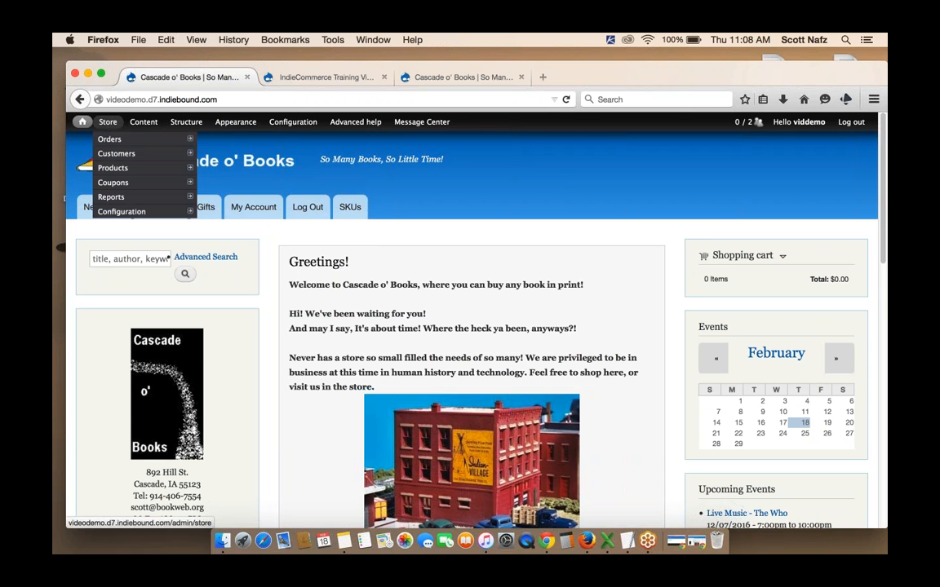
pyautogui.moveTo(142, 170)
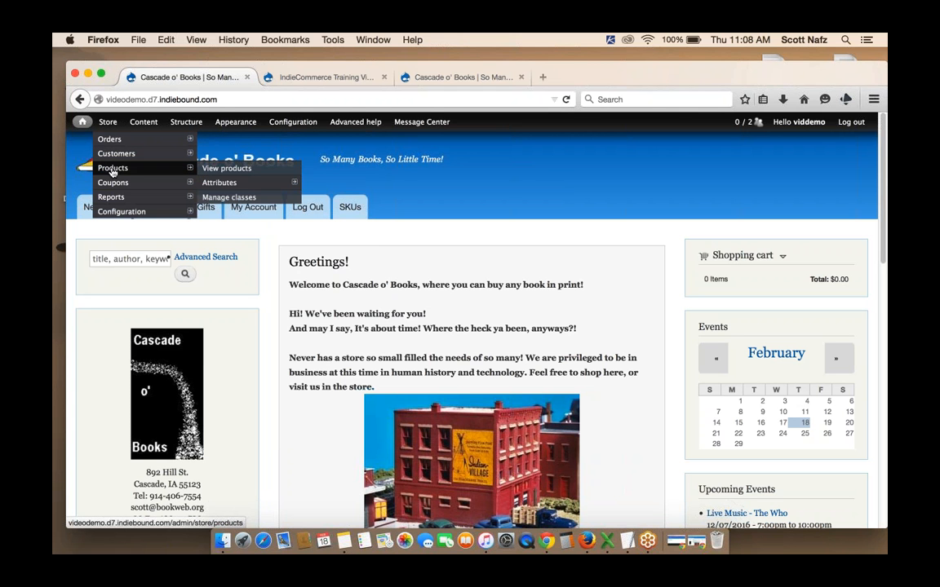
pyautogui.click(230, 198)
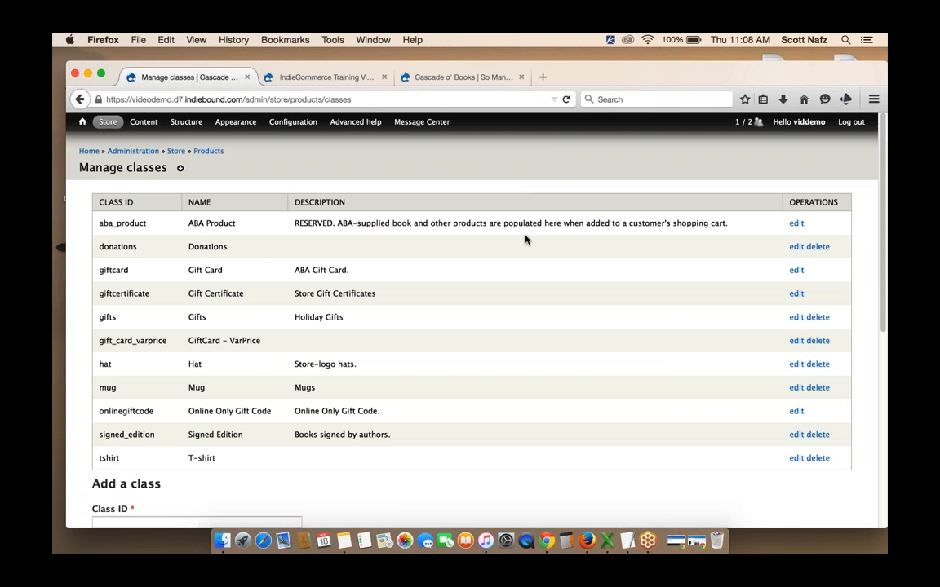
# Start adding a new product class with the class ID event_ticket
pyautogui.scroll(-2, 524, 239)
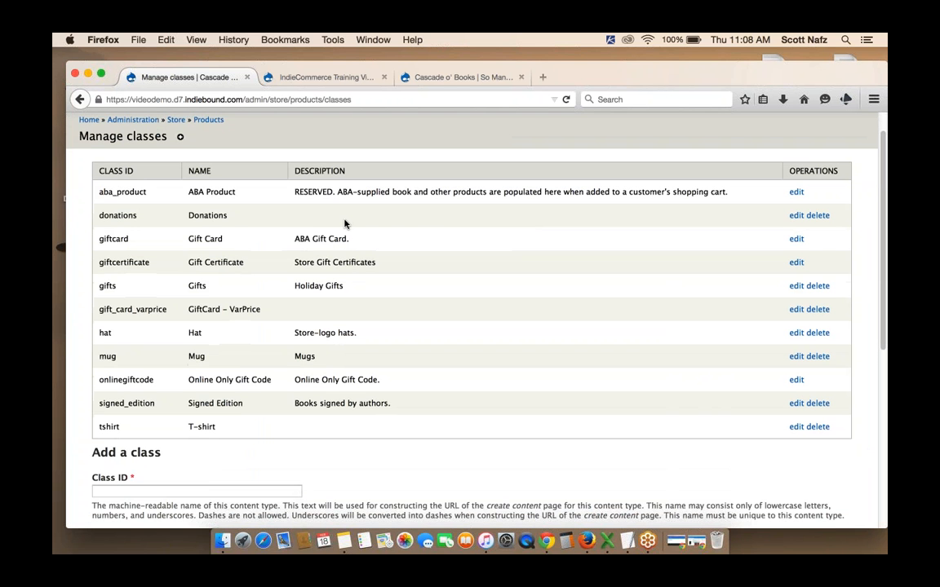
pyautogui.scroll(2, 344, 219)
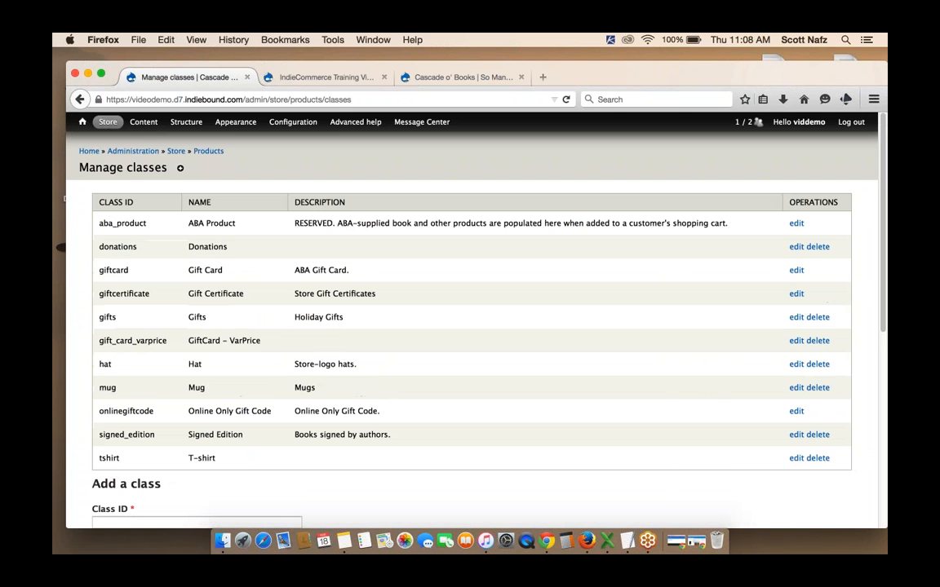
pyautogui.moveTo(155, 139)
pyautogui.scroll(-5, 550, 344)
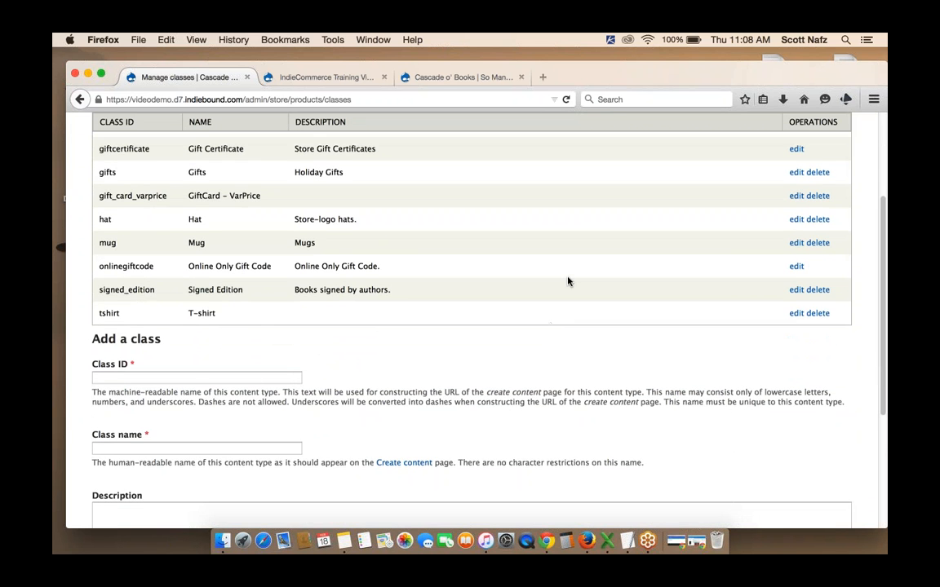
pyautogui.scroll(-2, 569, 281)
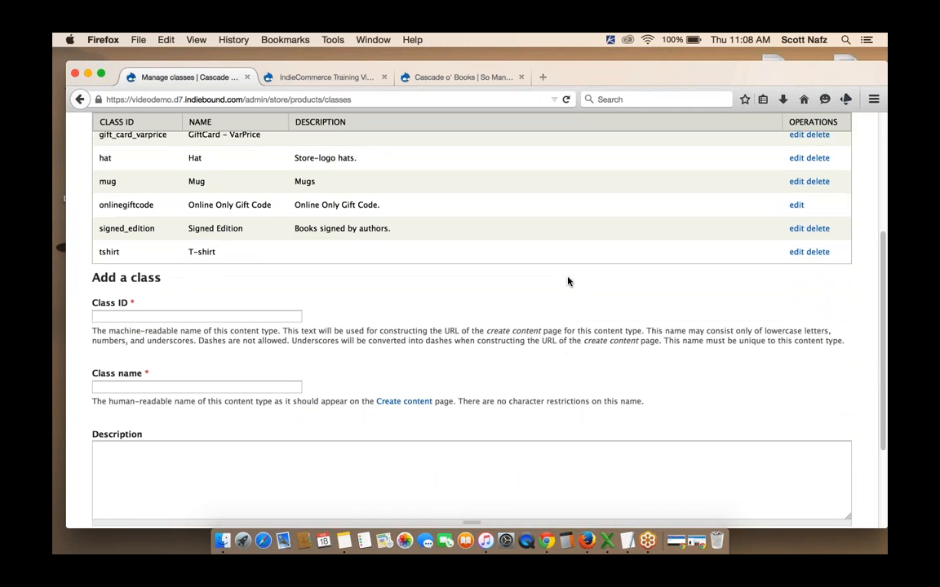
pyautogui.scroll(-1, 569, 281)
pyautogui.click(243, 306)
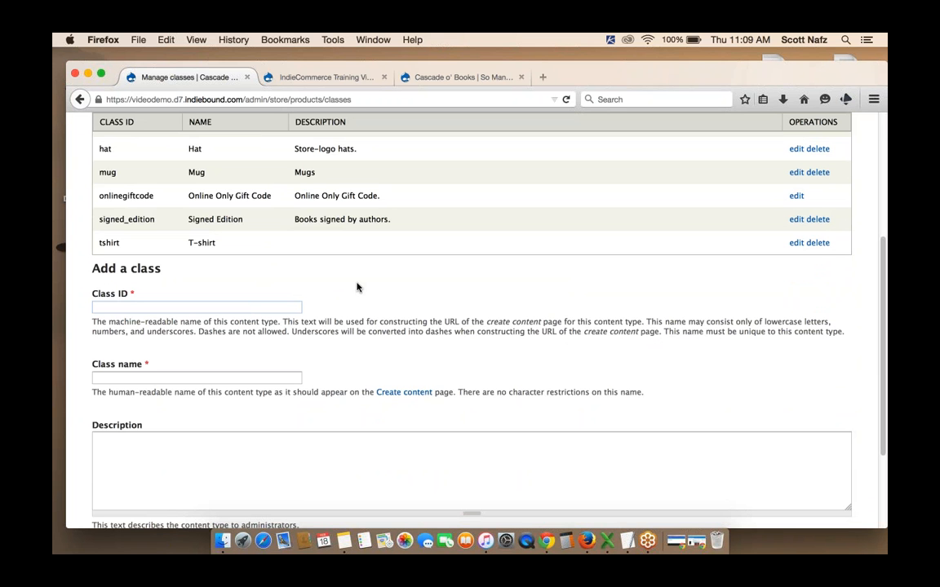
pyautogui.write('event')
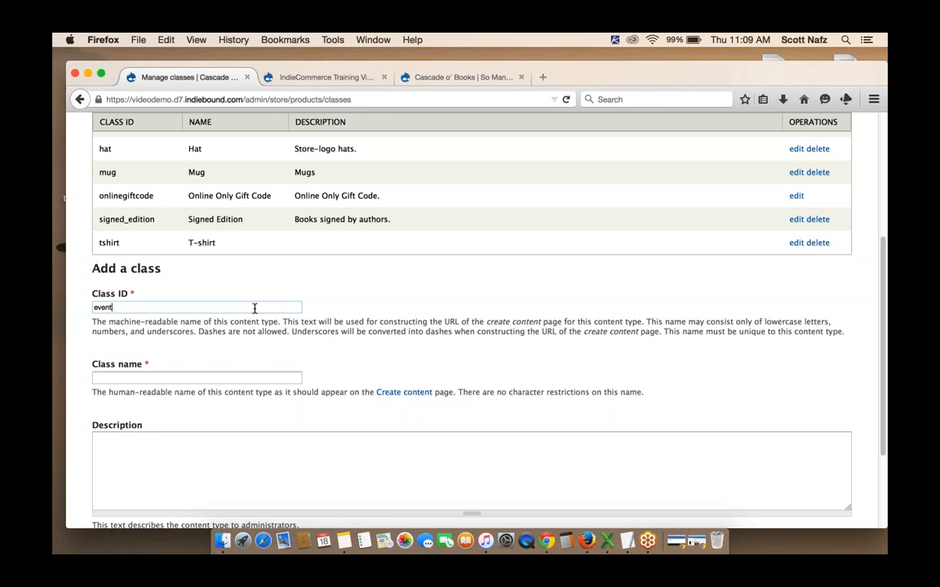
pyautogui.write('_ticket')
# Set the new class name to Event Ticket
pyautogui.click(136, 378)
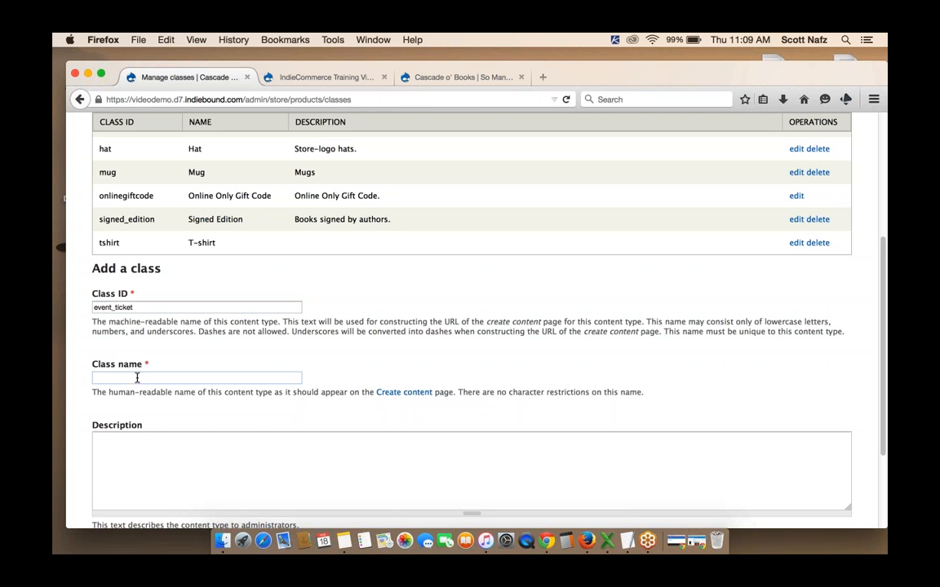
pyautogui.write('Event Ticket')
# Copy the class name Event Ticket into the description and save the new product class
pyautogui.scroll(-1, 146, 351)
pyautogui.moveTo(145, 354); pyautogui.dragTo(85, 354)
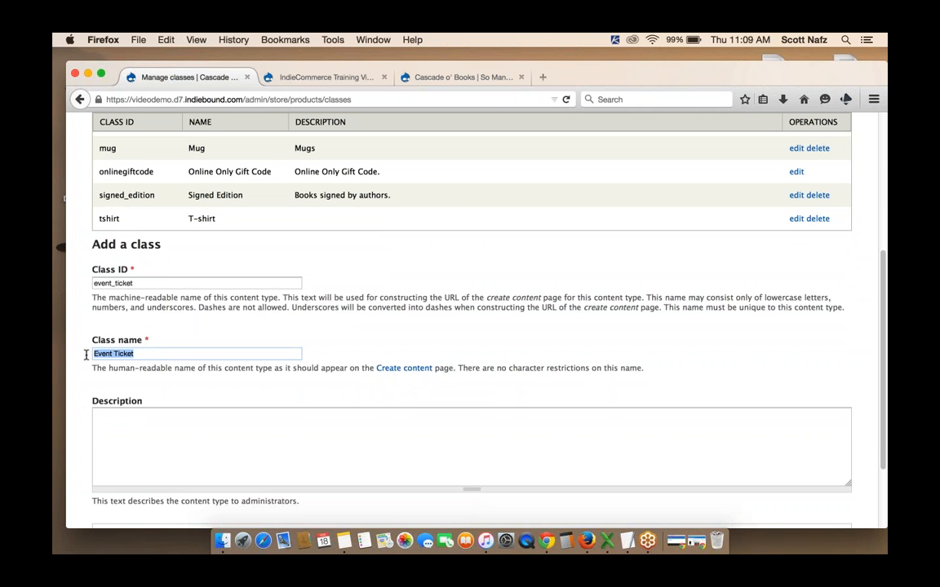
pyautogui.press('super+c')
pyautogui.click(151, 427)
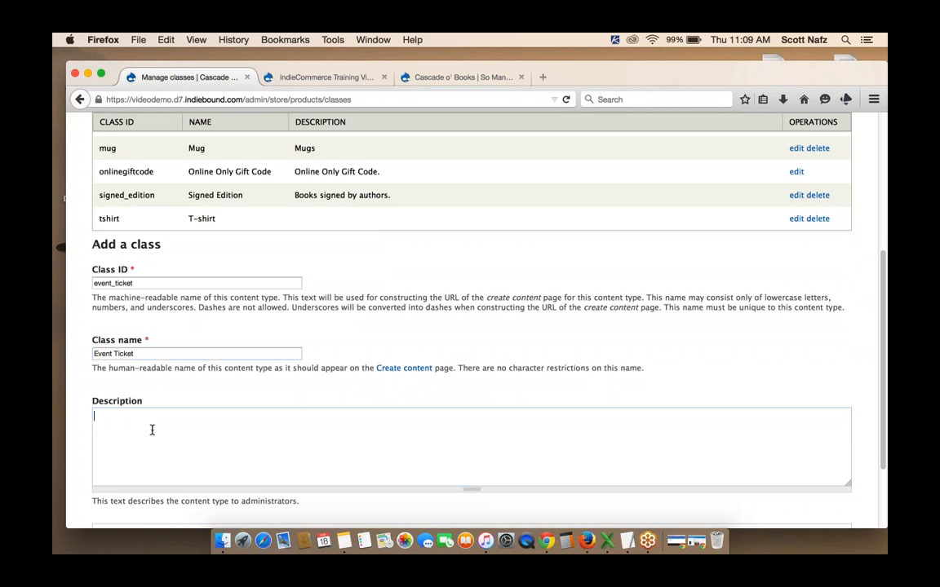
pyautogui.press('super+v')
pyautogui.scroll(-4, 519, 427)
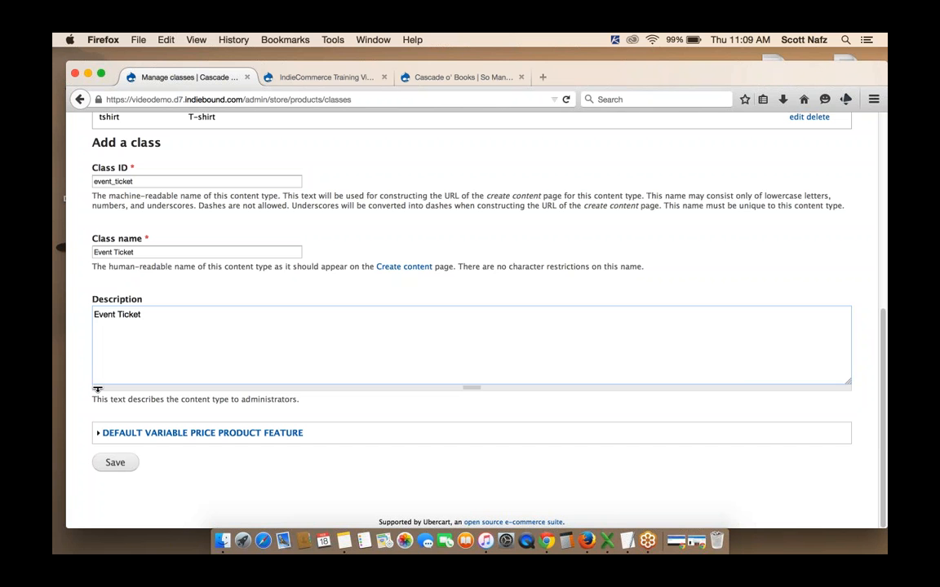
pyautogui.click(115, 464)
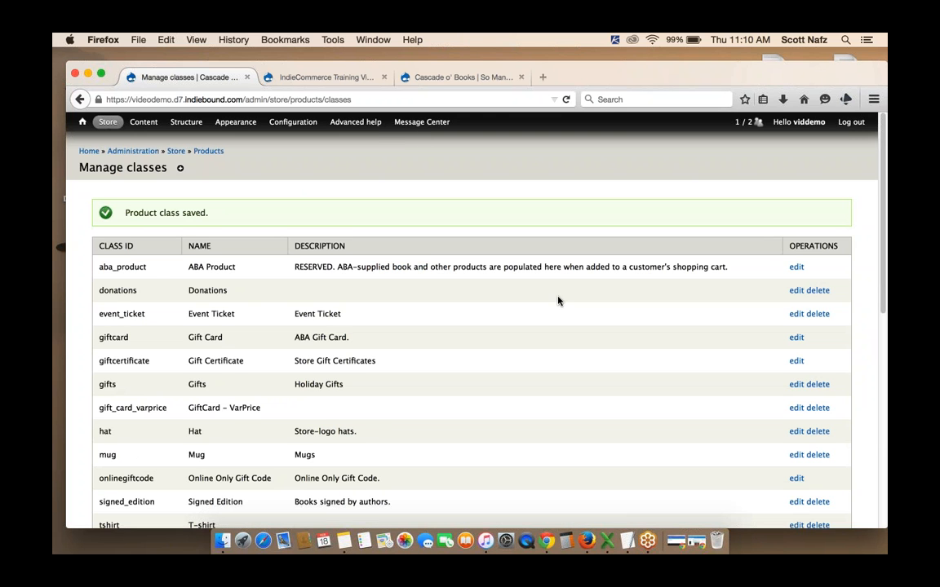
# Open the form for adding new Event Ticket content
pyautogui.scroll(-2, 558, 301)
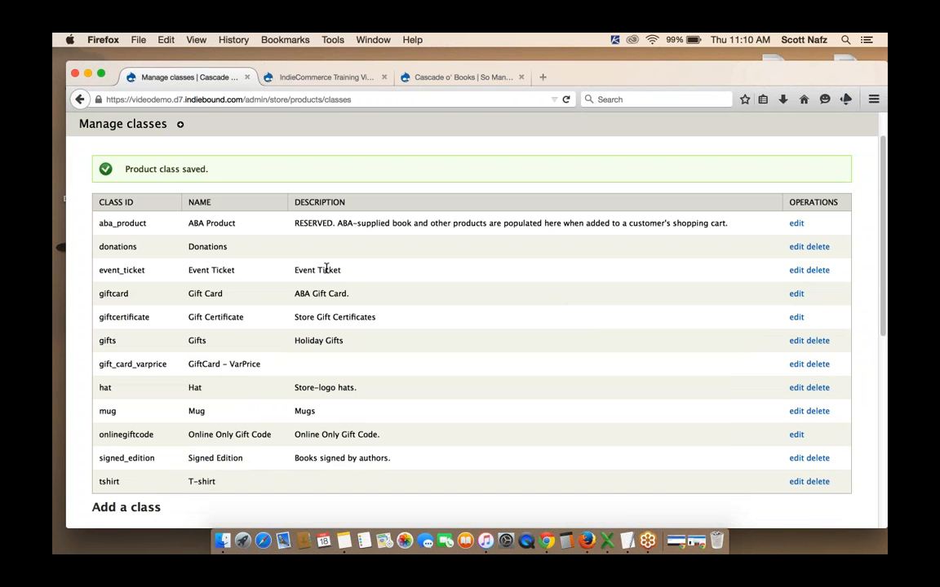
pyautogui.scroll(2, 350, 267)
pyautogui.moveTo(143, 123)
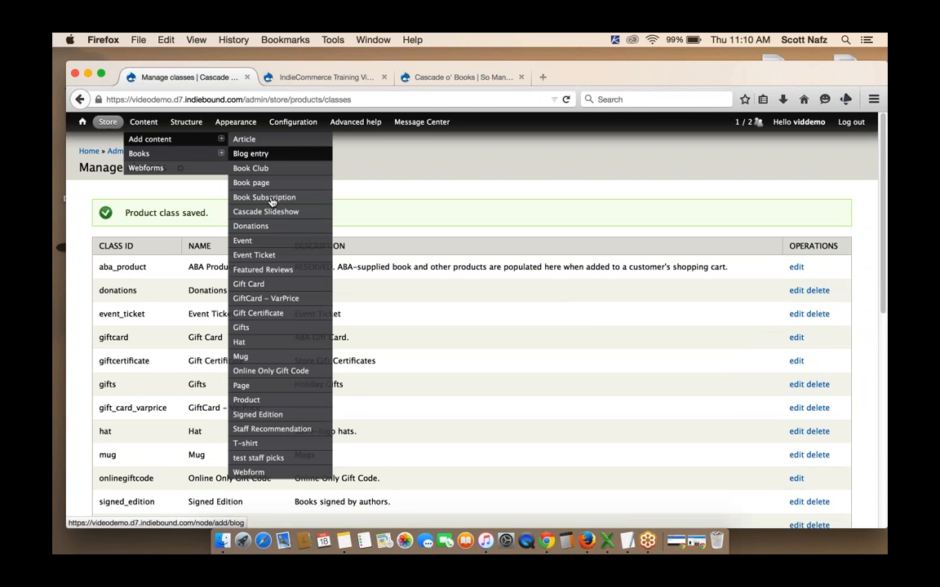
pyautogui.click(267, 257)
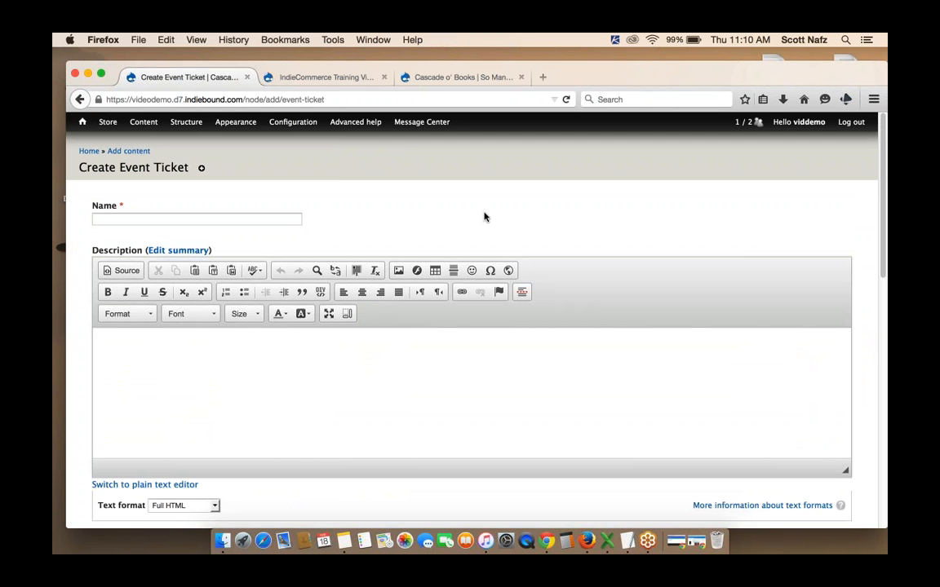
# Open the Manage fields page of the Event Ticket content type
pyautogui.scroll(-3, 485, 216)
pyautogui.scroll(3, 484, 216)
pyautogui.moveTo(143, 128)
pyautogui.moveTo(183, 127)
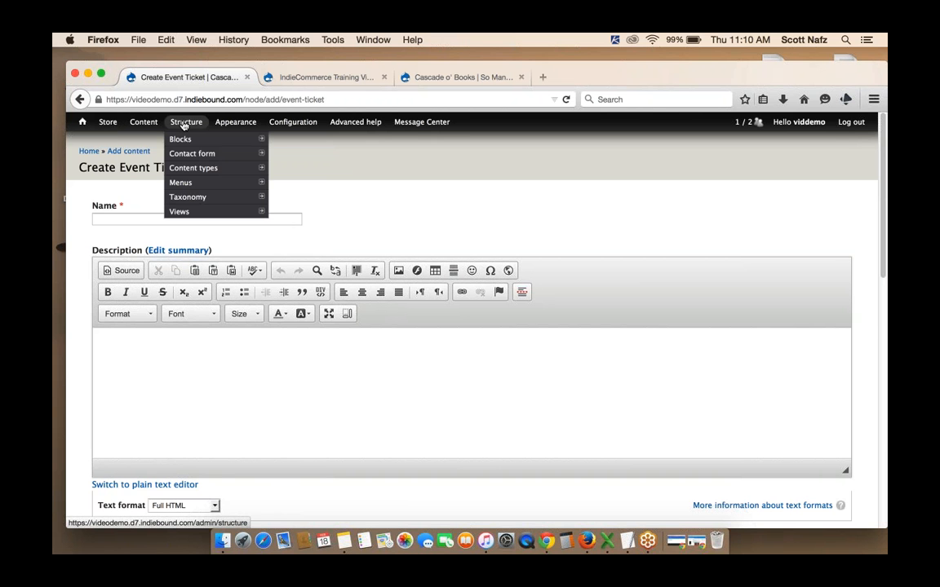
pyautogui.moveTo(252, 171)
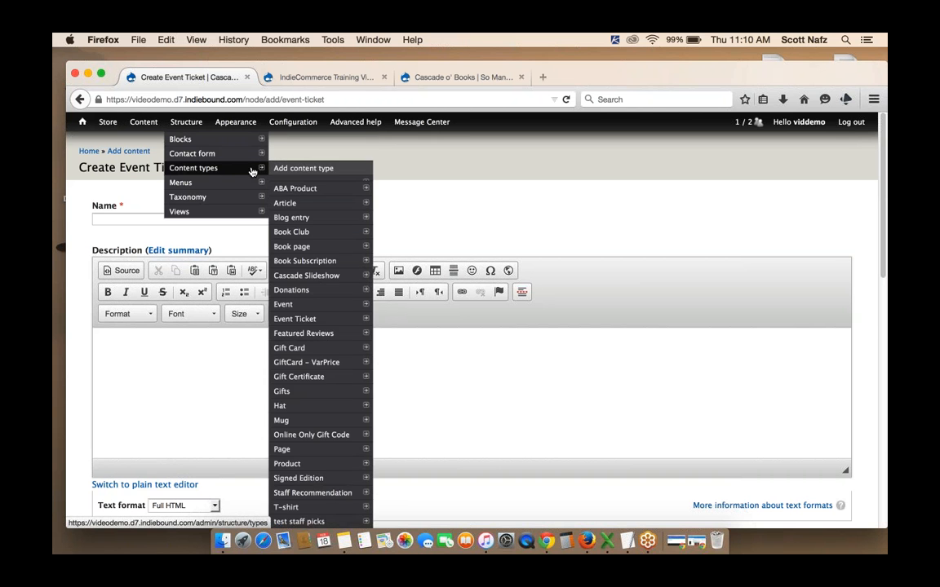
pyautogui.moveTo(313, 222)
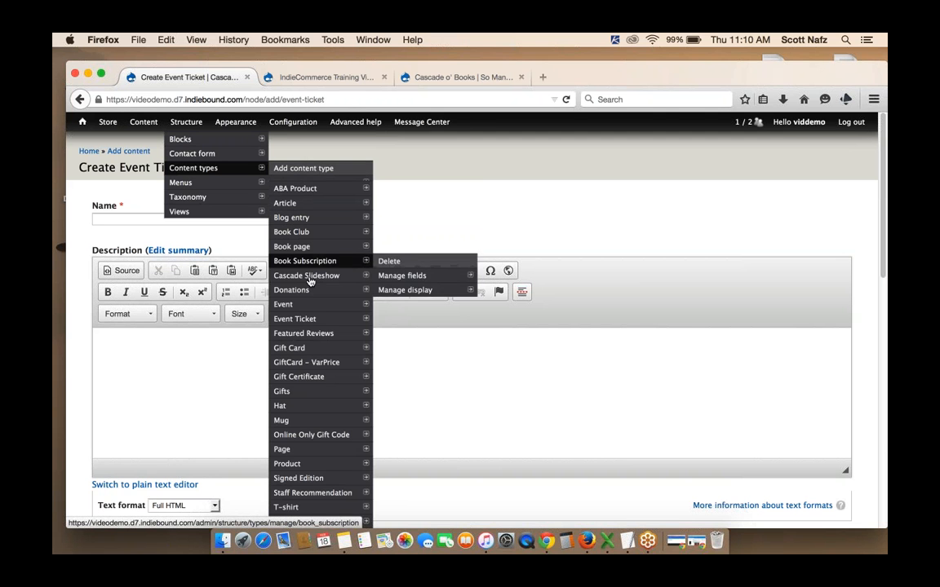
pyautogui.moveTo(314, 319)
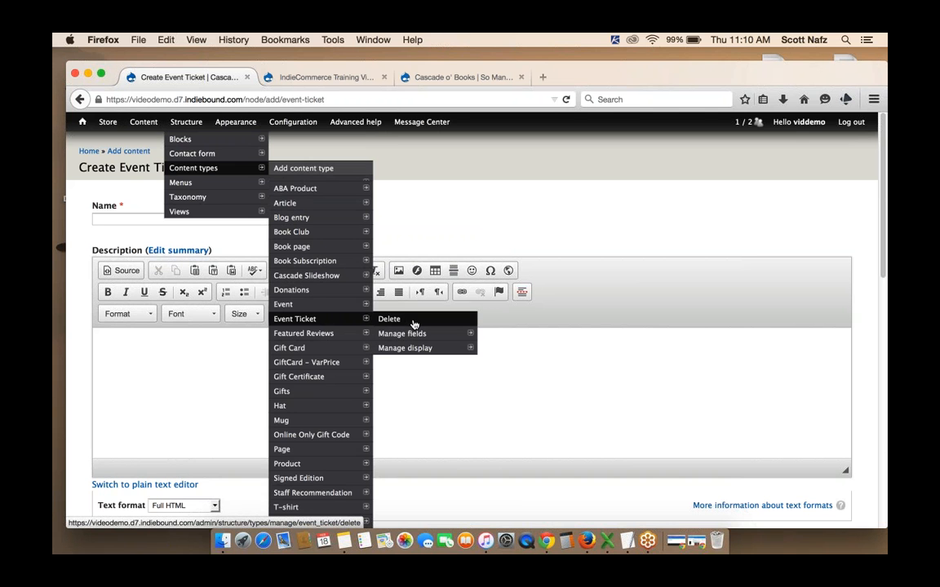
pyautogui.moveTo(426, 336)
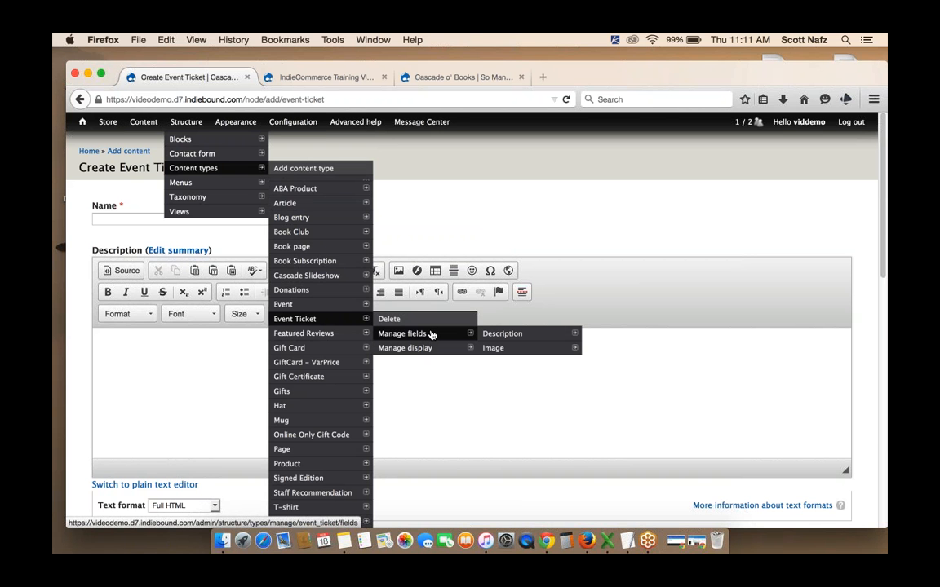
pyautogui.click(431, 333)
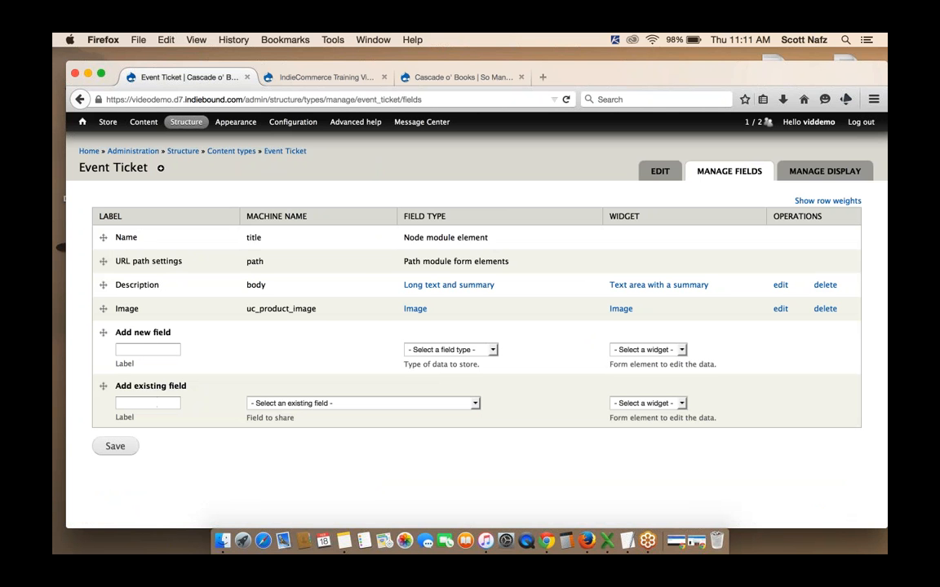
# Browse the list of existing fields that could be shared with the Event Ticket type
pyautogui.click(320, 405)
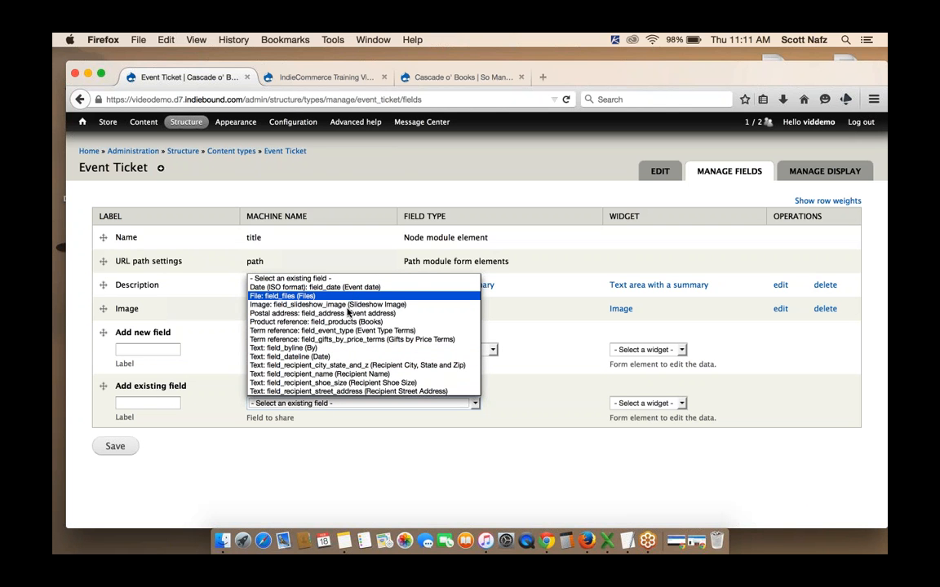
pyautogui.press('Down')
pyautogui.press('Down')
pyautogui.press('Down')
pyautogui.press('Down')
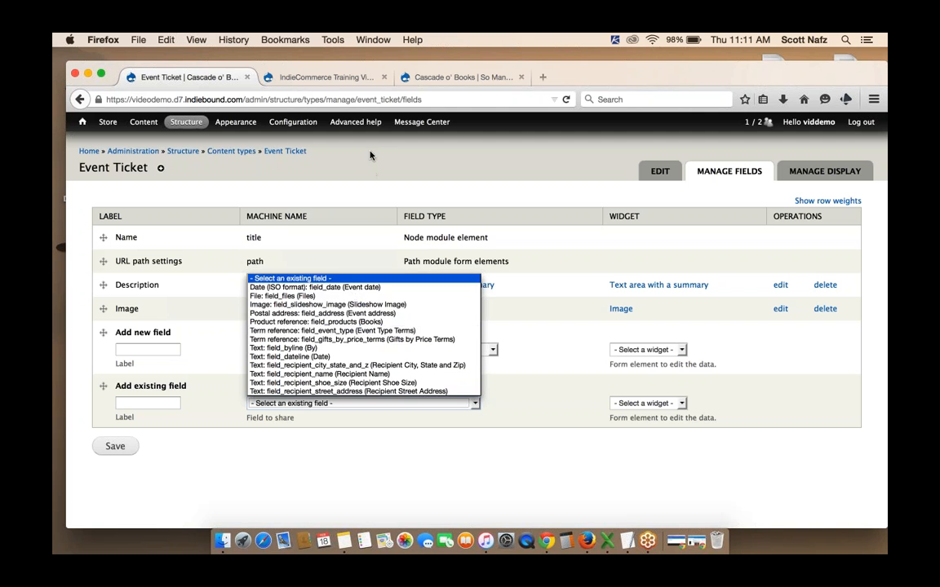
pyautogui.click(370, 152)
# Open the Create Article form to inspect its fields, then return to the Event Ticket Manage fields page
pyautogui.moveTo(181, 124)
pyautogui.moveTo(129, 120)
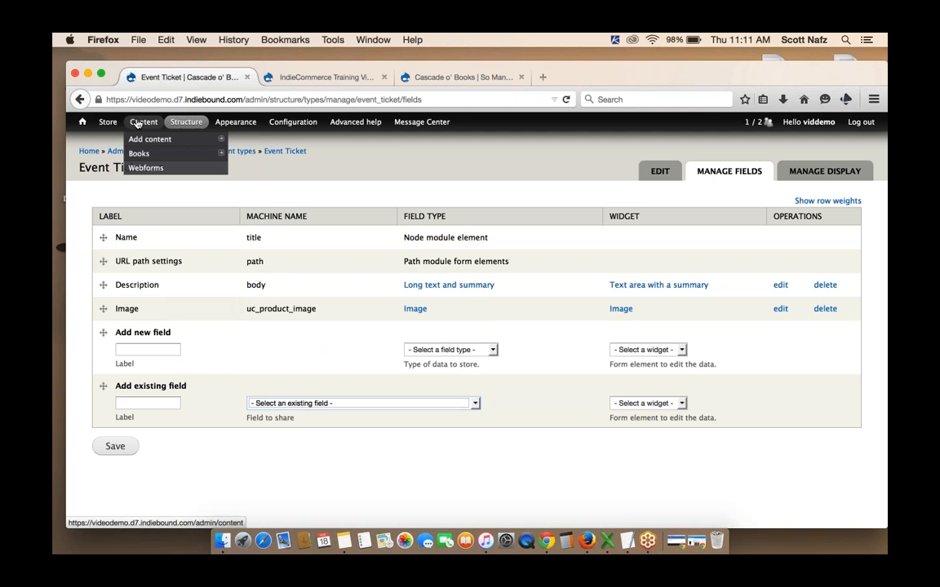
pyautogui.moveTo(155, 139)
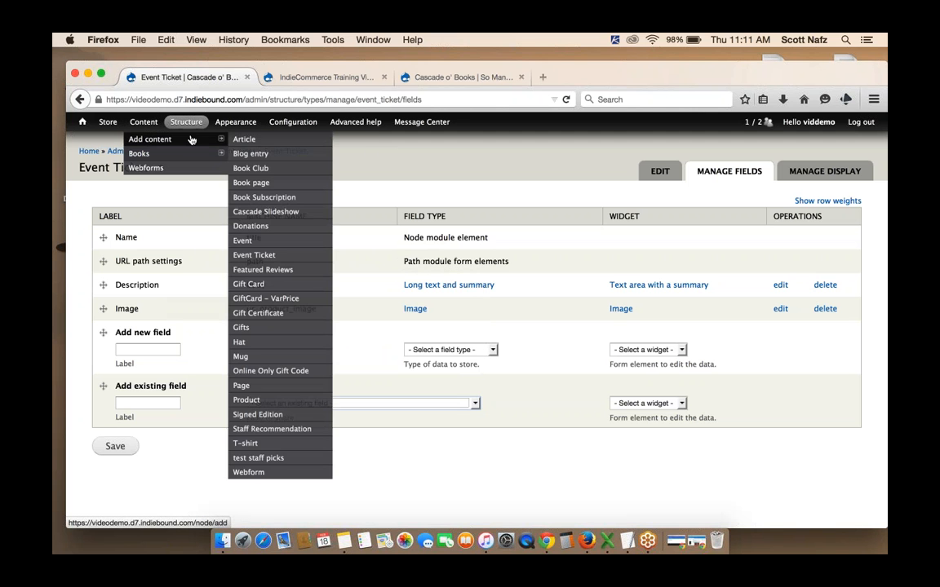
pyautogui.click(244, 139)
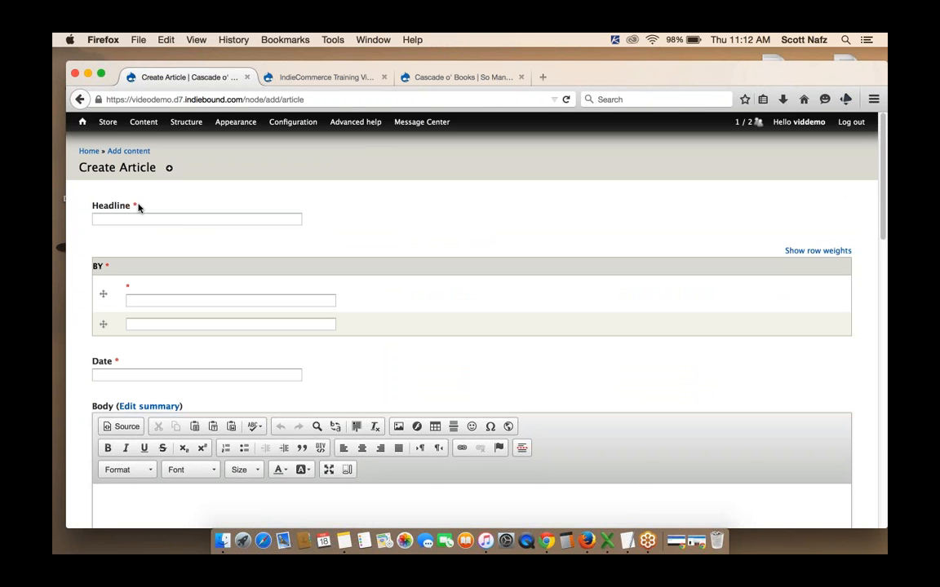
pyautogui.scroll(-1, 122, 224)
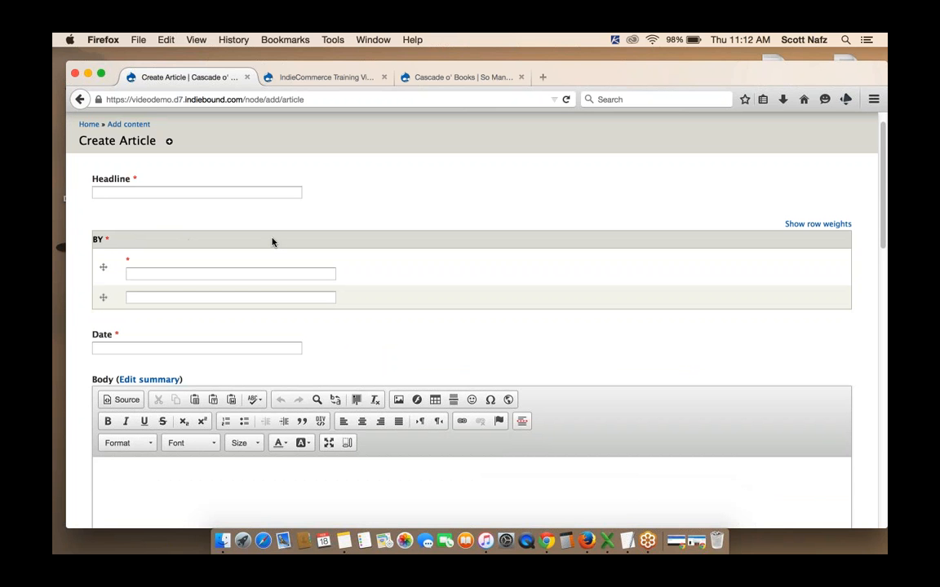
pyautogui.scroll(-1, 273, 241)
pyautogui.scroll(2, 179, 292)
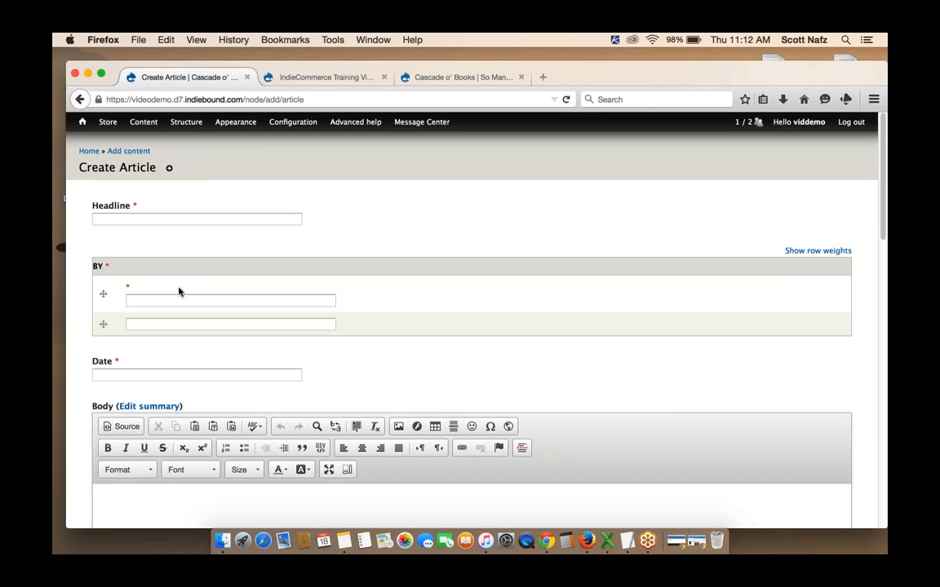
pyautogui.click(79, 98)
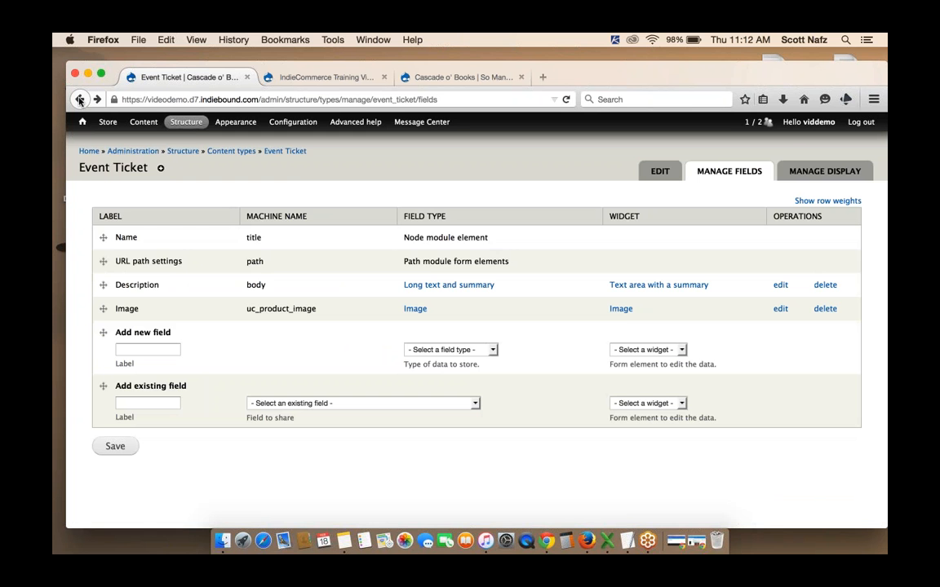
# Review the existing fields list again and open the Manage display page to review the Event Ticket field formats
pyautogui.click(266, 403)
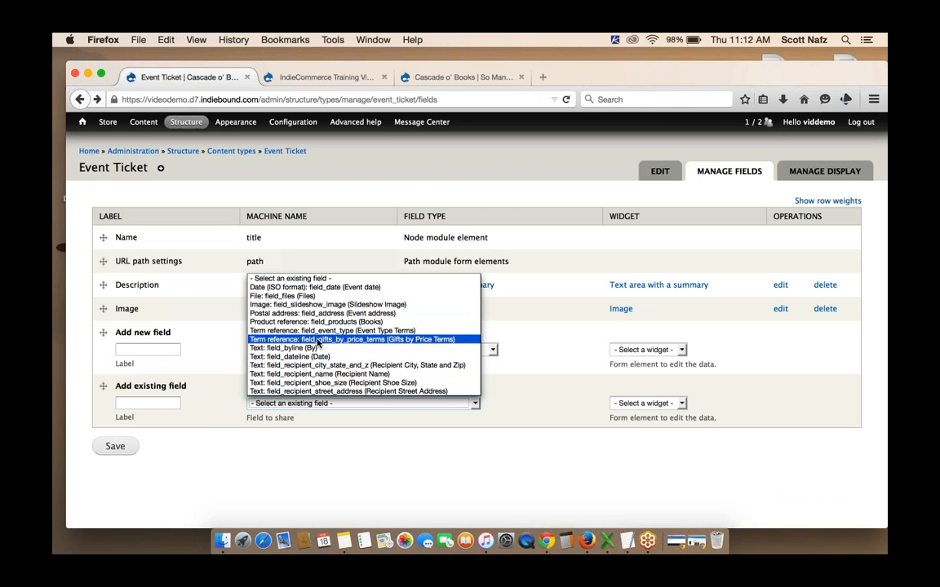
pyautogui.click(321, 436)
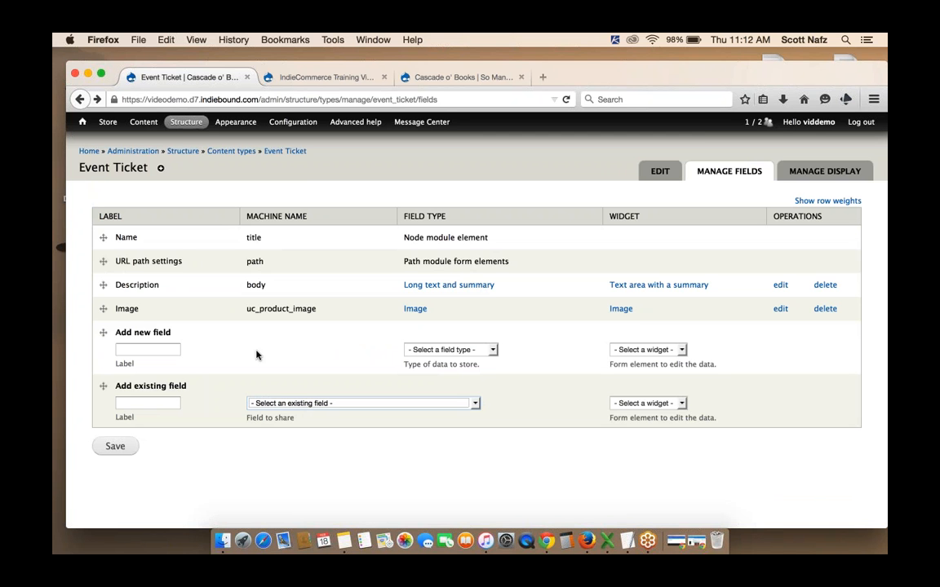
pyautogui.click(802, 175)
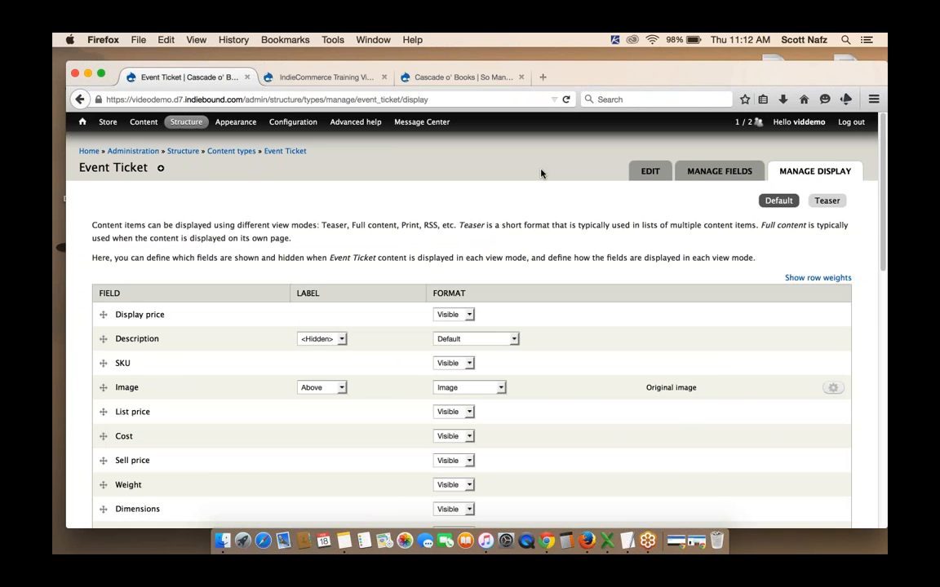
pyautogui.scroll(-3, 540, 173)
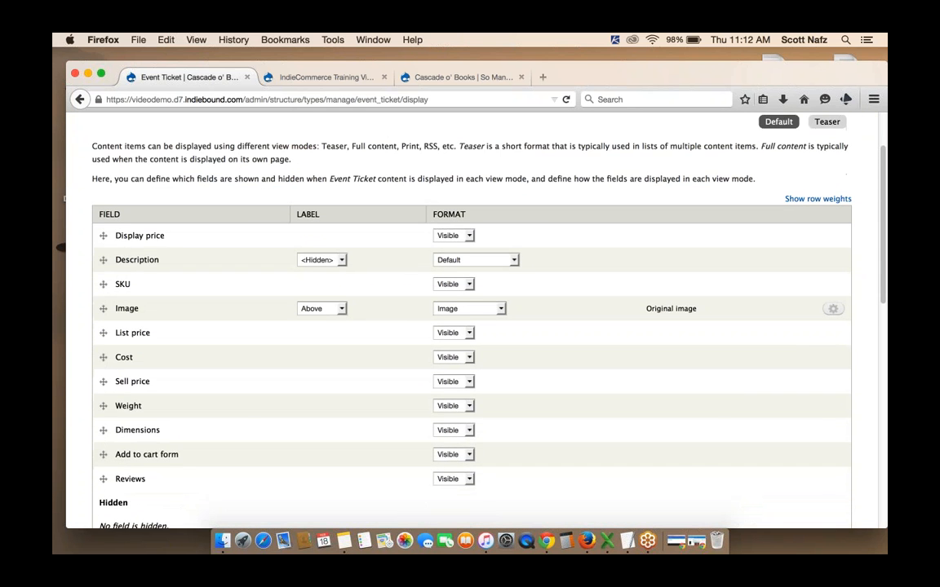
pyautogui.scroll(-1, 471, 326)
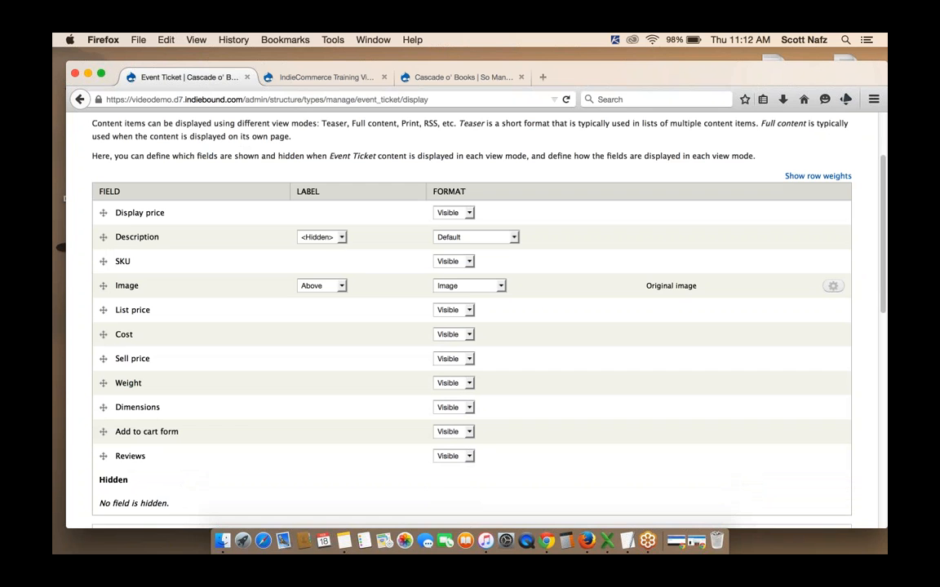
pyautogui.scroll(-1, 471, 326)
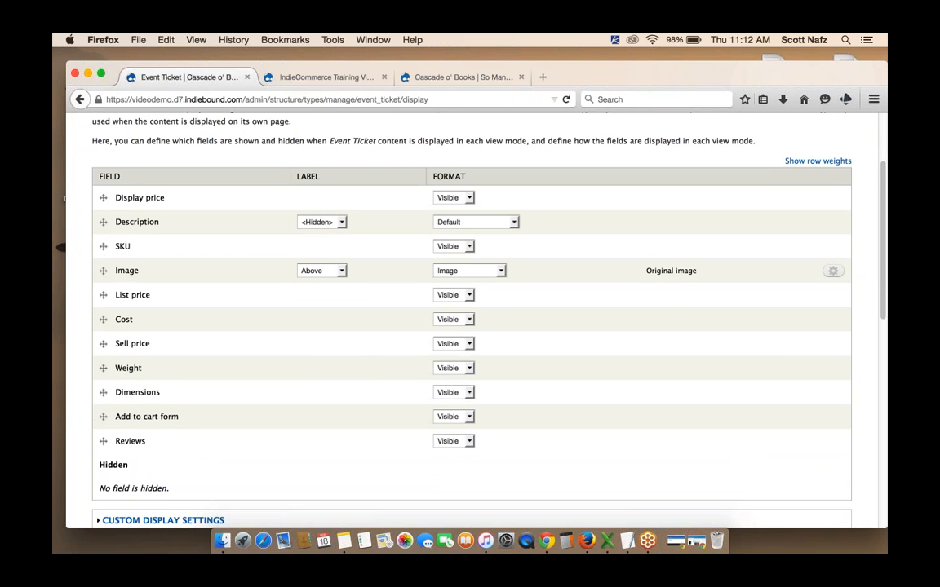
pyautogui.scroll(8, 249, 386)
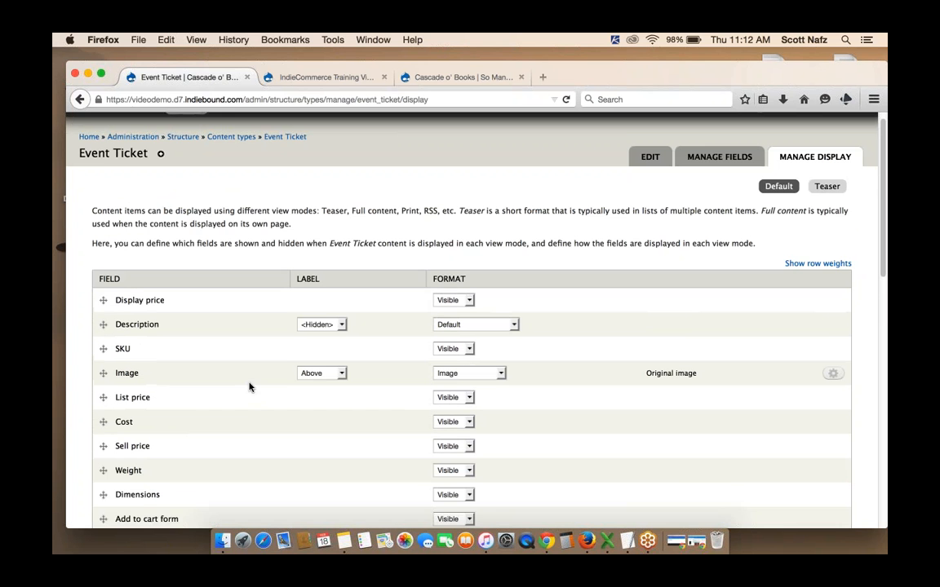
# Open the form for creating new Event Ticket content
pyautogui.moveTo(145, 121)
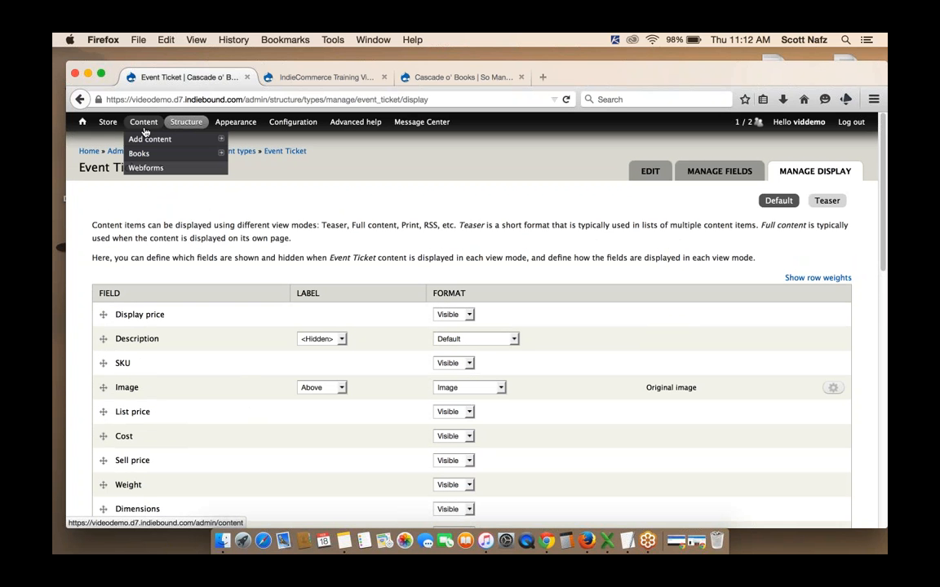
pyautogui.moveTo(181, 141)
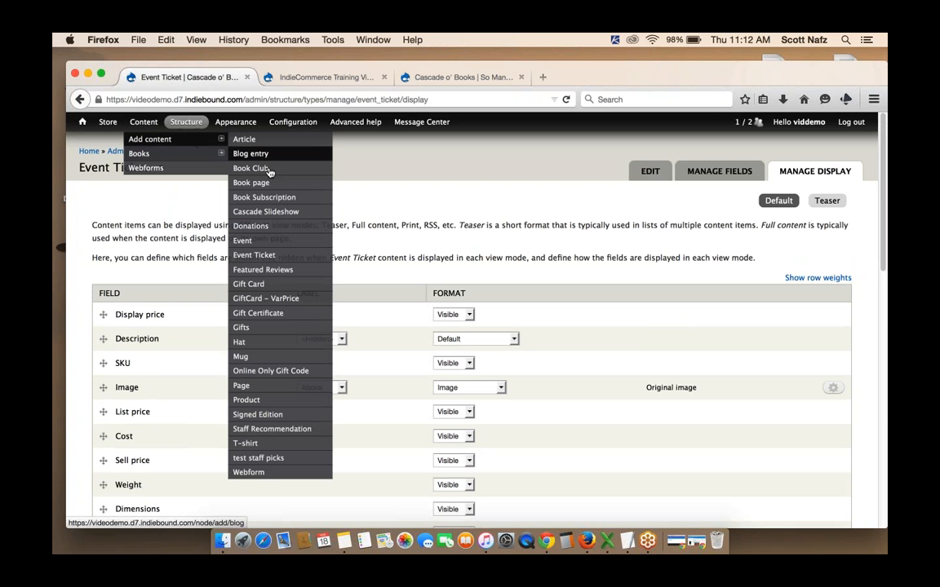
pyautogui.click(259, 257)
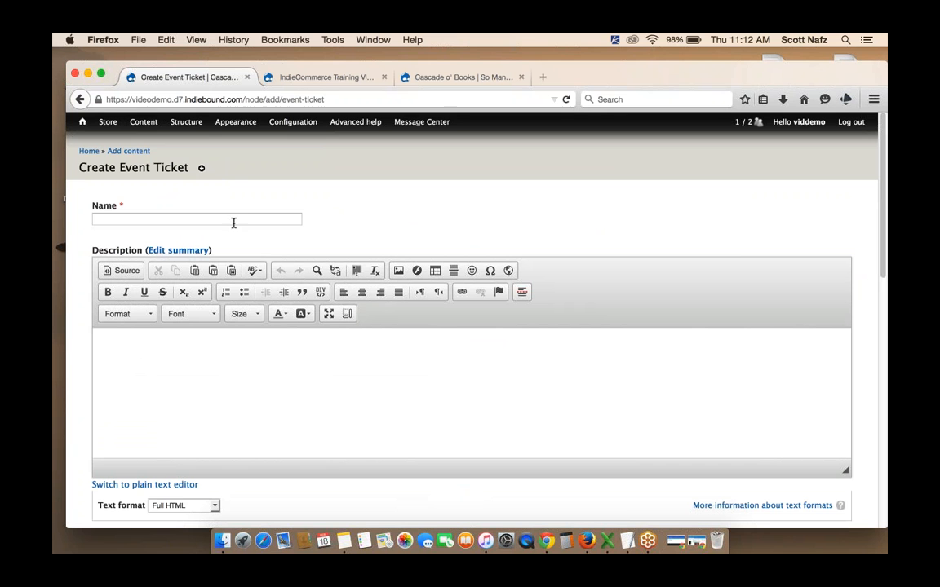
# Enter Alexander Dumas Signing as the event ticket's name
pyautogui.click(234, 218)
pyautogui.write('Alexan')
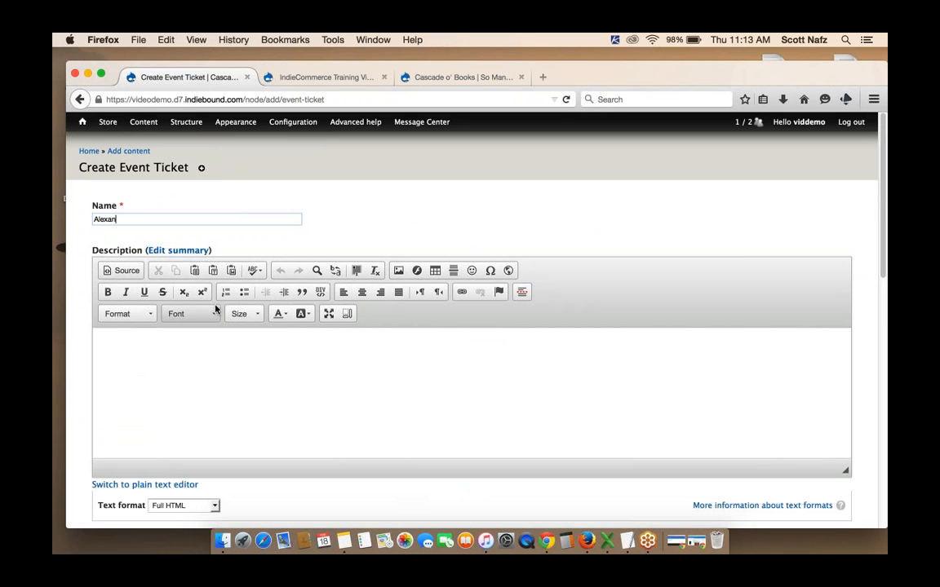
pyautogui.write('der Dumas Signing')
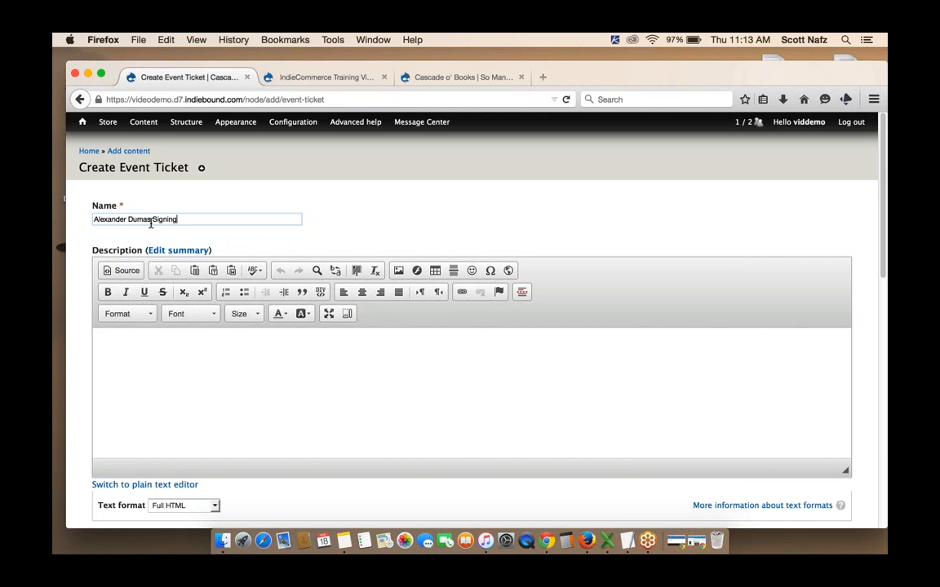
pyautogui.moveTo(182, 219); pyautogui.dragTo(82, 220)
pyautogui.click(331, 215)
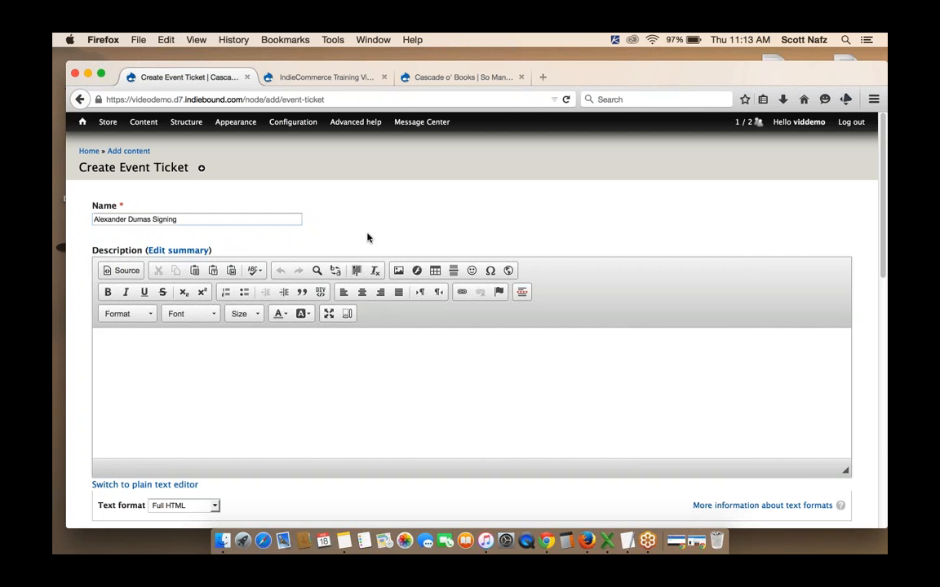
# Copy the image and introduction HTML from a TextEdit note and paste it into the description using the plain text editor
pyautogui.click(626, 541)
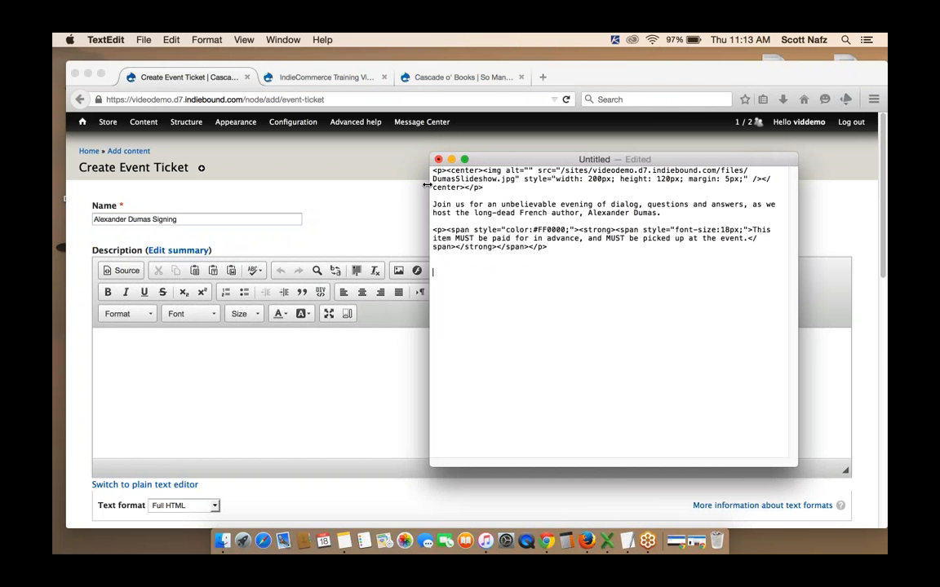
pyautogui.moveTo(433, 170); pyautogui.dragTo(667, 212)
pyautogui.press('super+c')
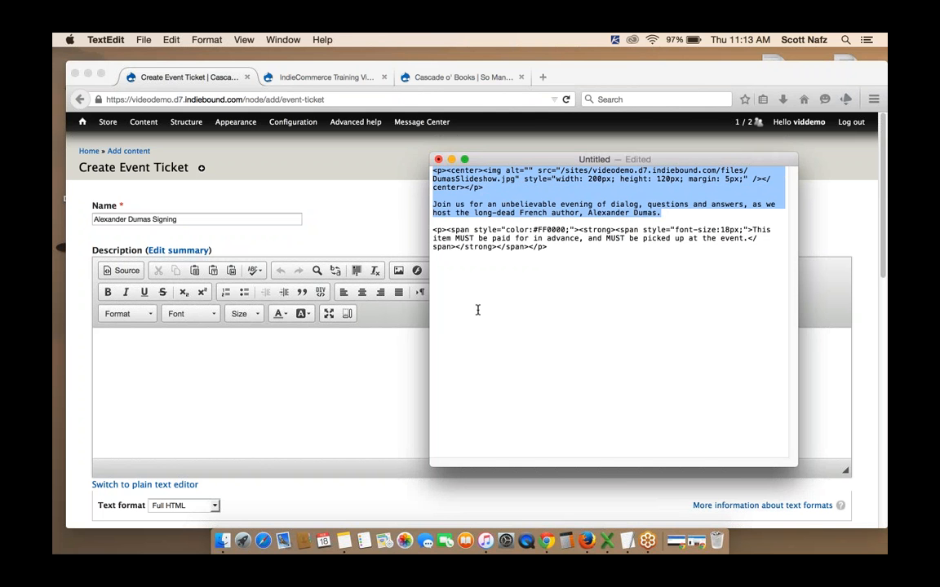
pyautogui.click(364, 394)
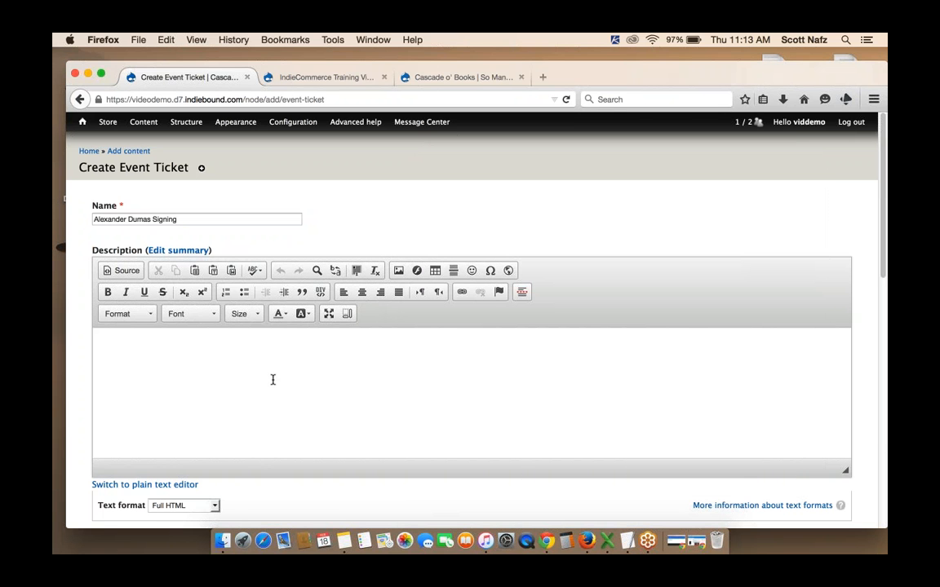
pyautogui.click(182, 360)
pyautogui.scroll(-3, 397, 378)
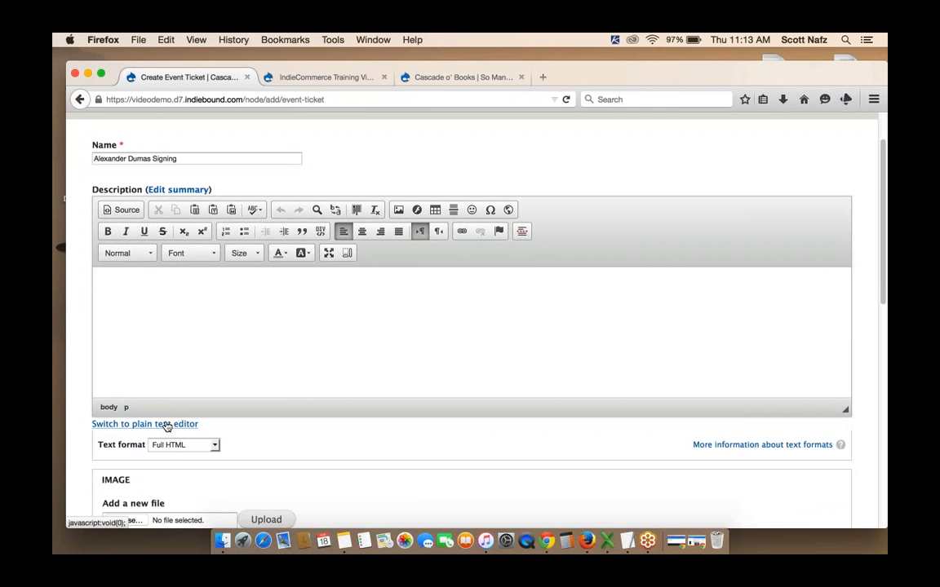
pyautogui.click(165, 424)
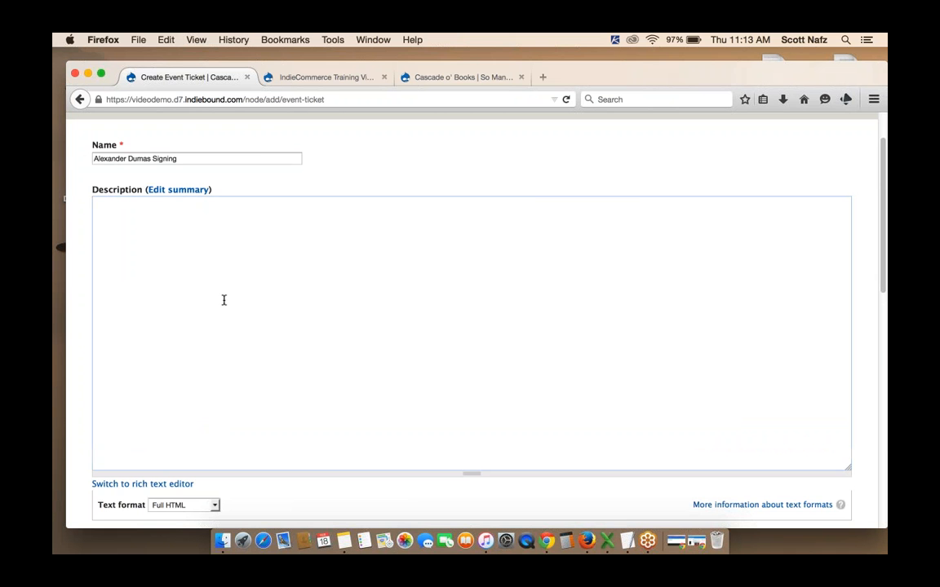
pyautogui.press('super+v')
# Choose Ticket.jpg from the Desktop as the product's image file
pyautogui.scroll(-5, 337, 300)
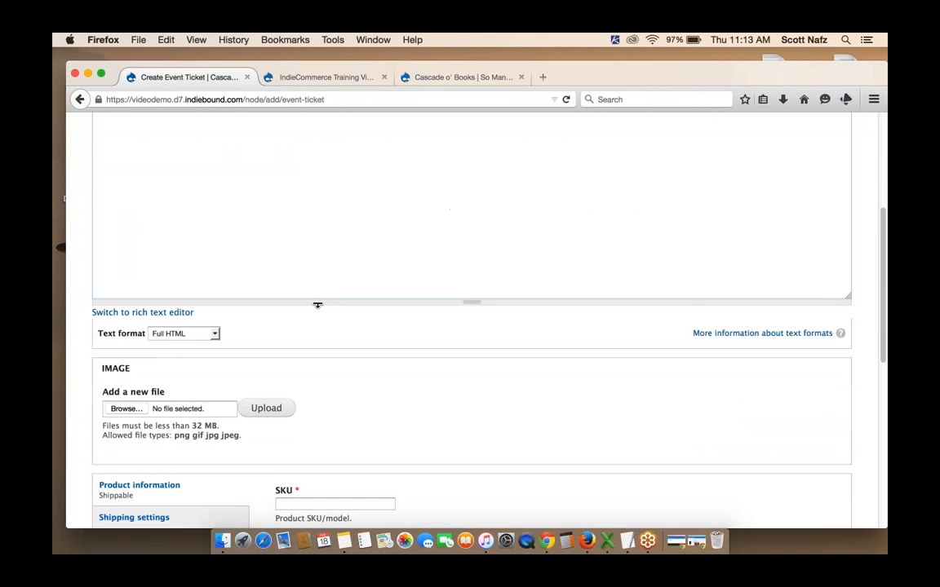
pyautogui.scroll(-4, 318, 305)
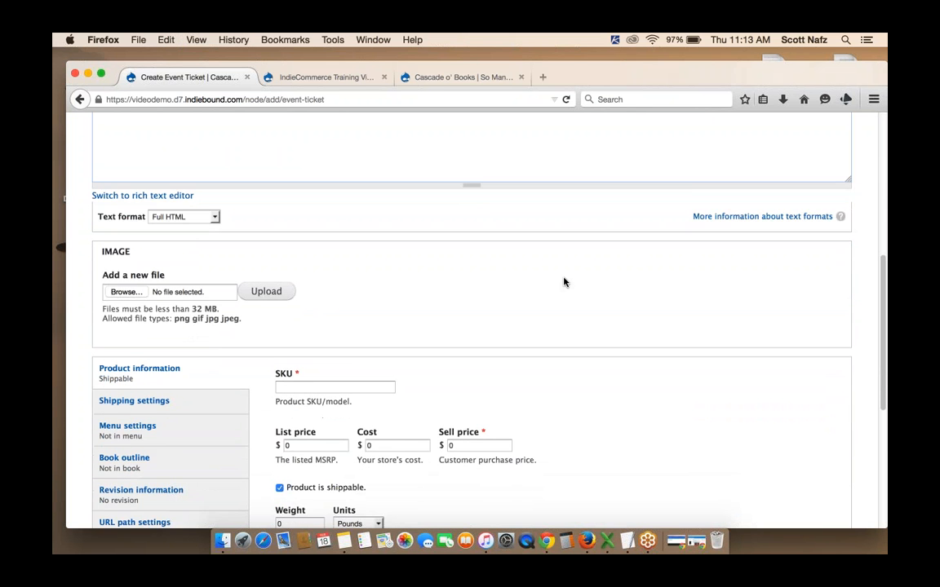
pyautogui.scroll(-1, 563, 282)
pyautogui.scroll(9, 563, 282)
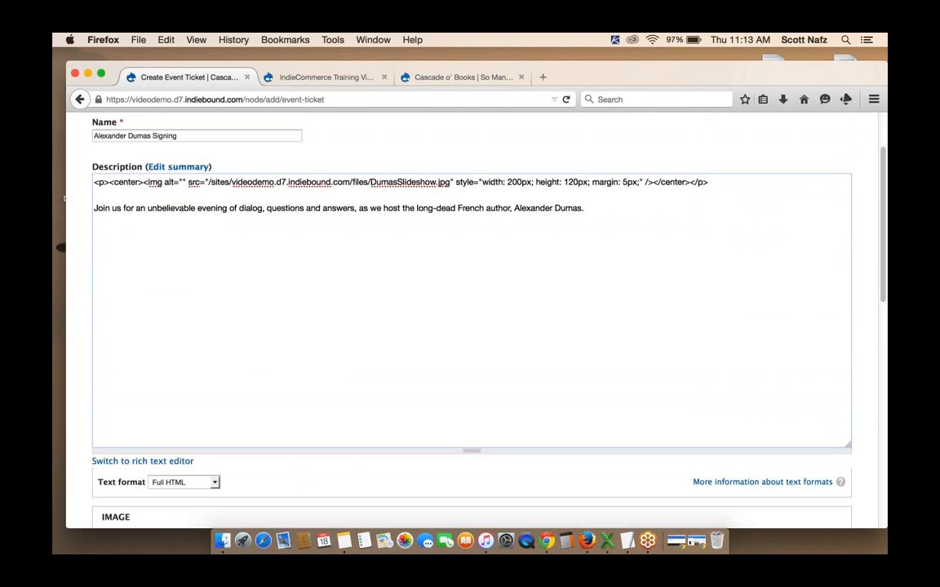
pyautogui.scroll(-8, 397, 262)
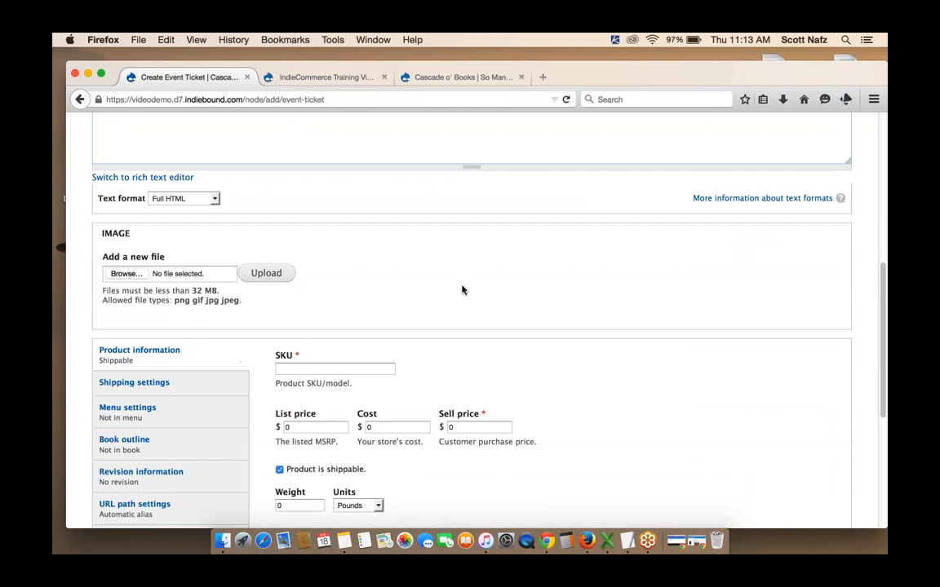
pyautogui.scroll(-1, 462, 289)
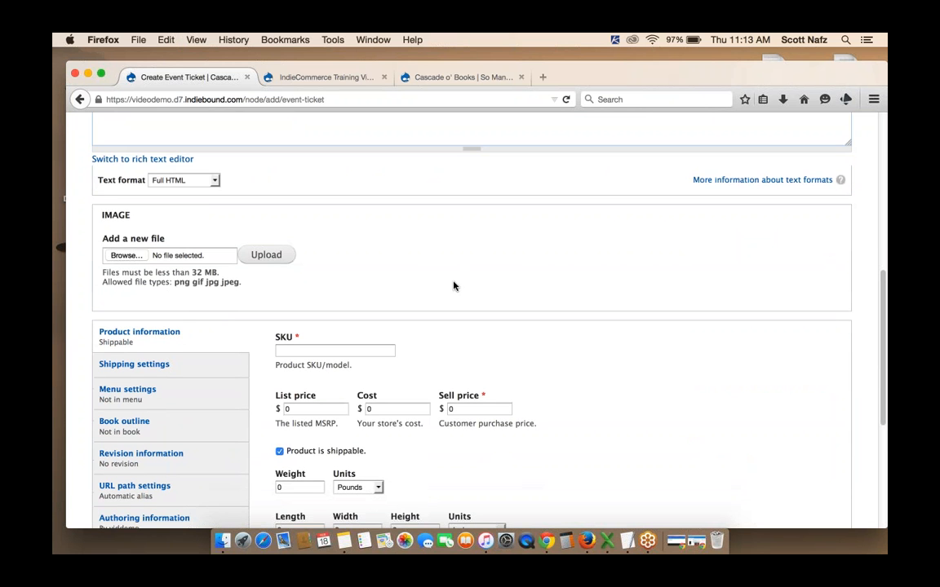
pyautogui.click(124, 257)
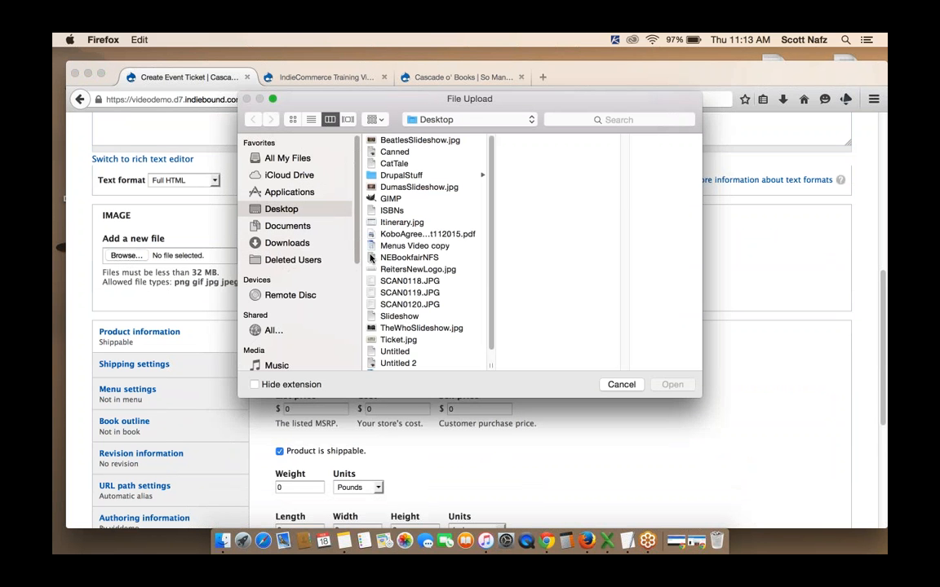
pyautogui.scroll(-2, 450, 214)
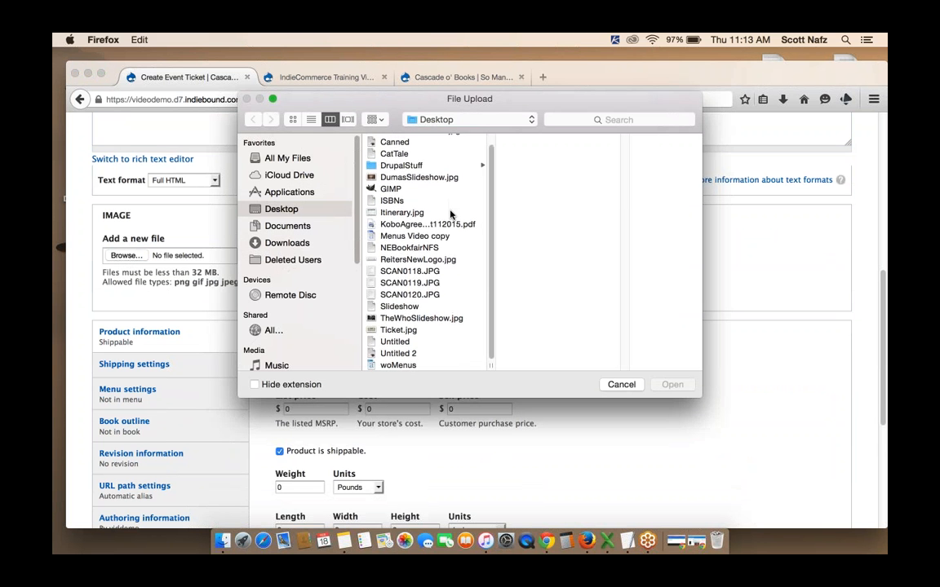
pyautogui.doubleClick(410, 333)
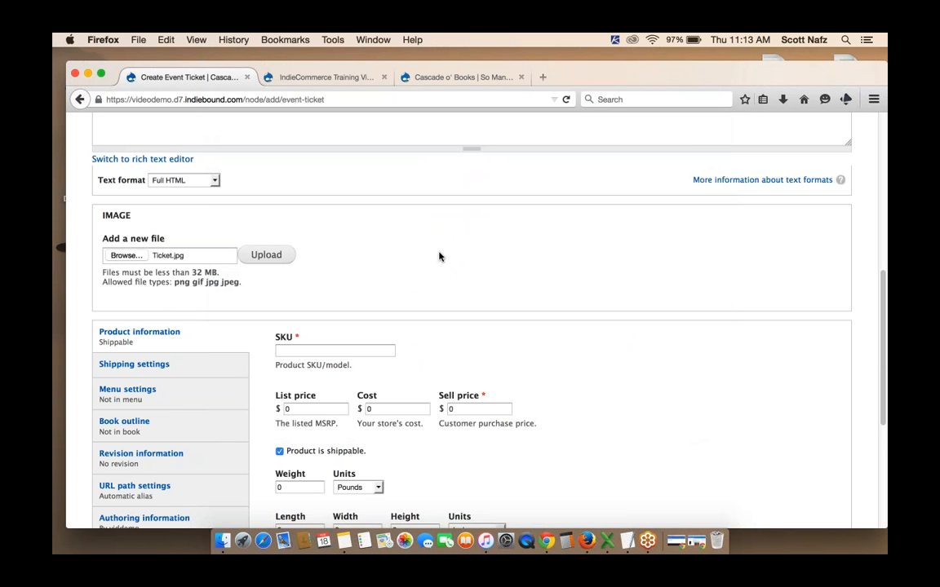
pyautogui.scroll(-3, 439, 257)
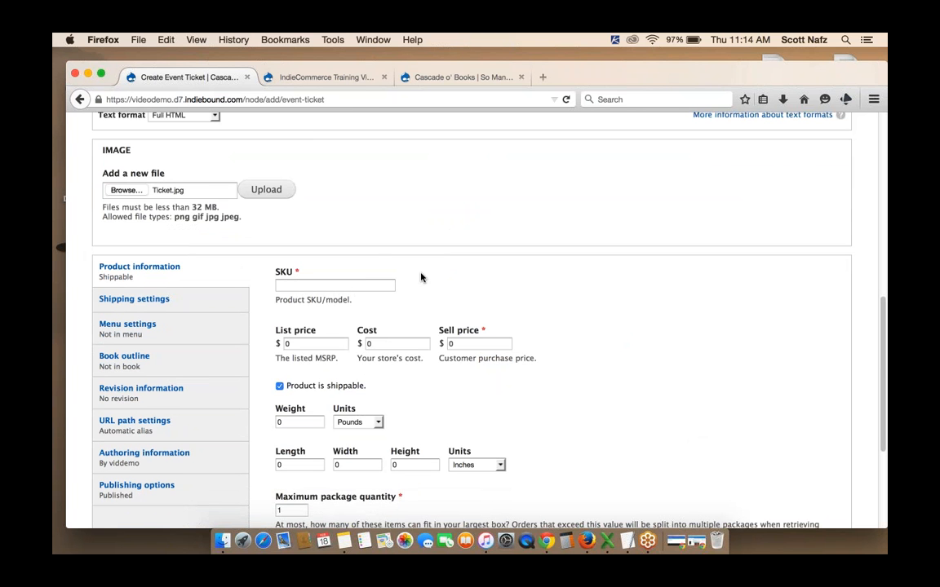
# Read the store's SKUs pages explaining what SKU means and the rules for SKUs of custom products
pyautogui.click(381, 284)
pyautogui.click(460, 79)
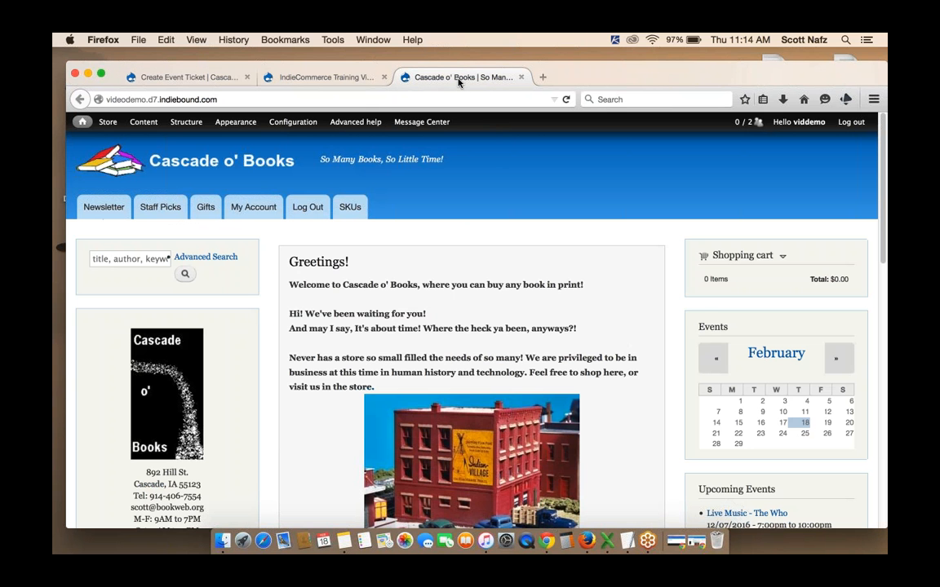
pyautogui.click(347, 209)
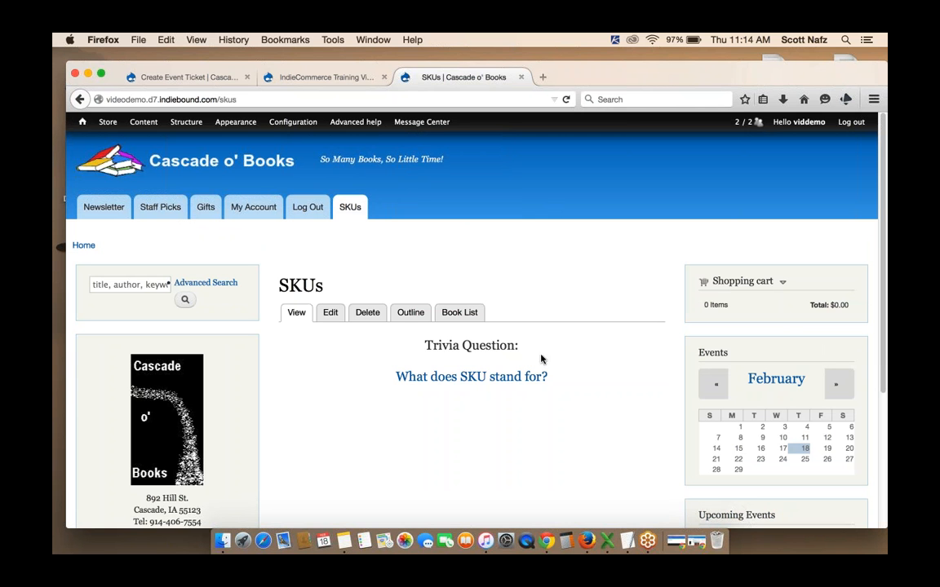
pyautogui.click(472, 377)
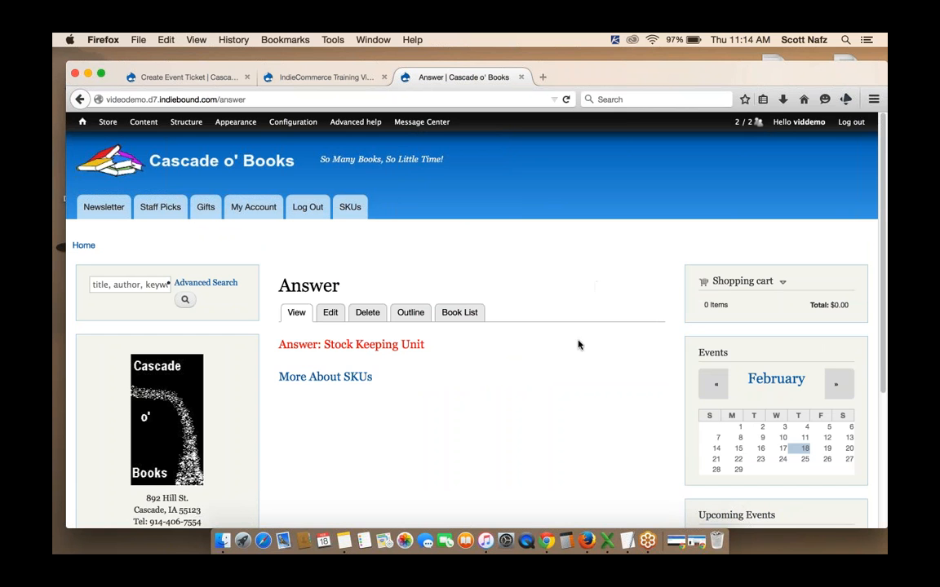
pyautogui.scroll(-1, 577, 345)
pyautogui.scroll(1, 577, 346)
pyautogui.click(342, 379)
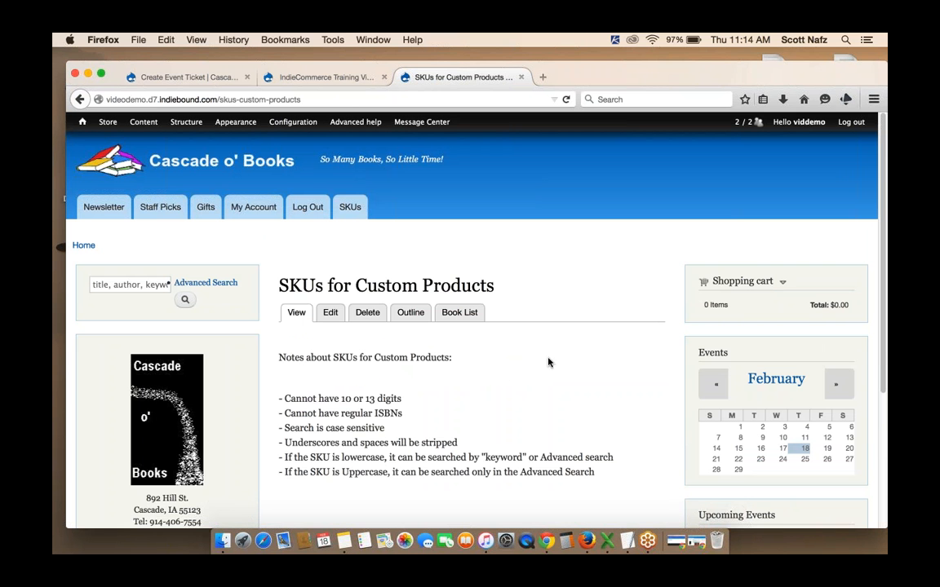
pyautogui.scroll(-5, 578, 346)
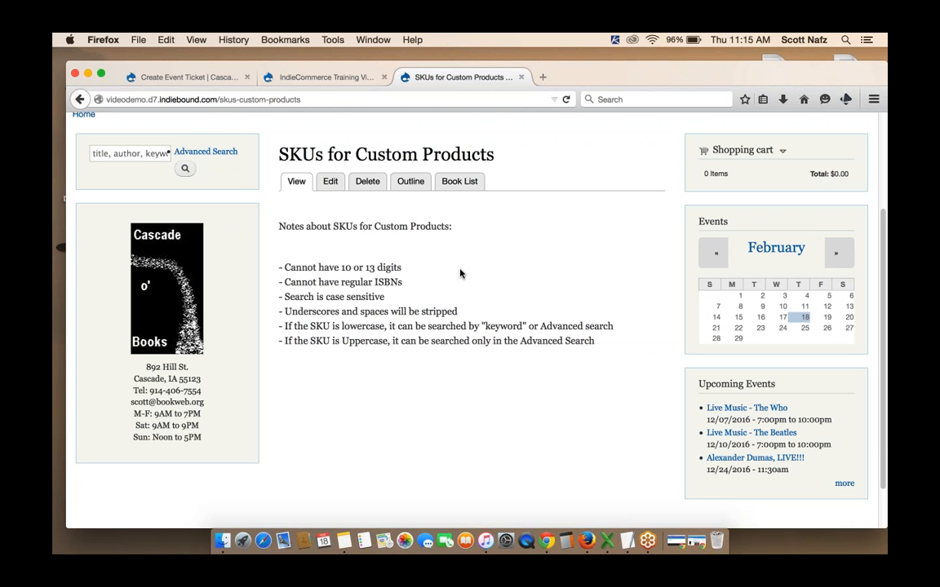
pyautogui.scroll(-1, 460, 273)
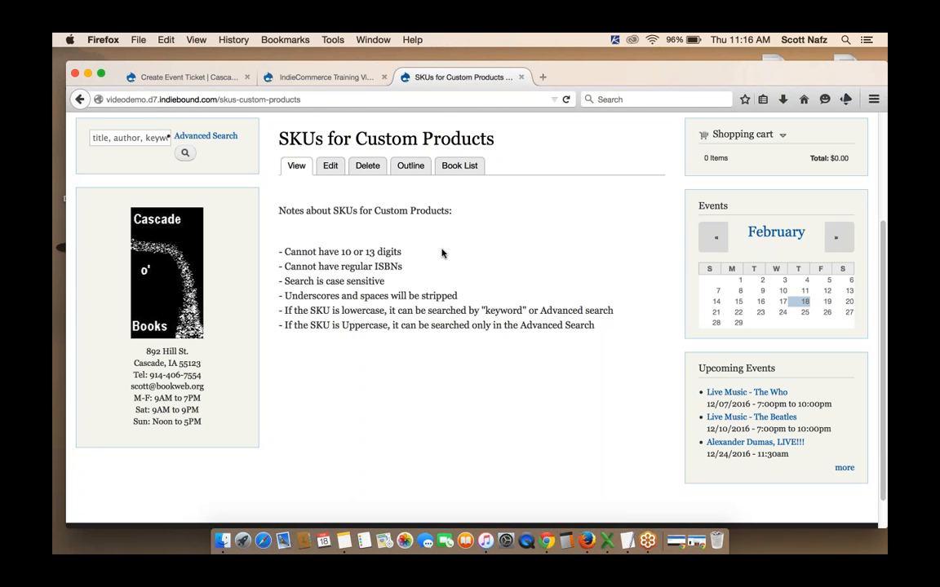
pyautogui.scroll(2, 441, 253)
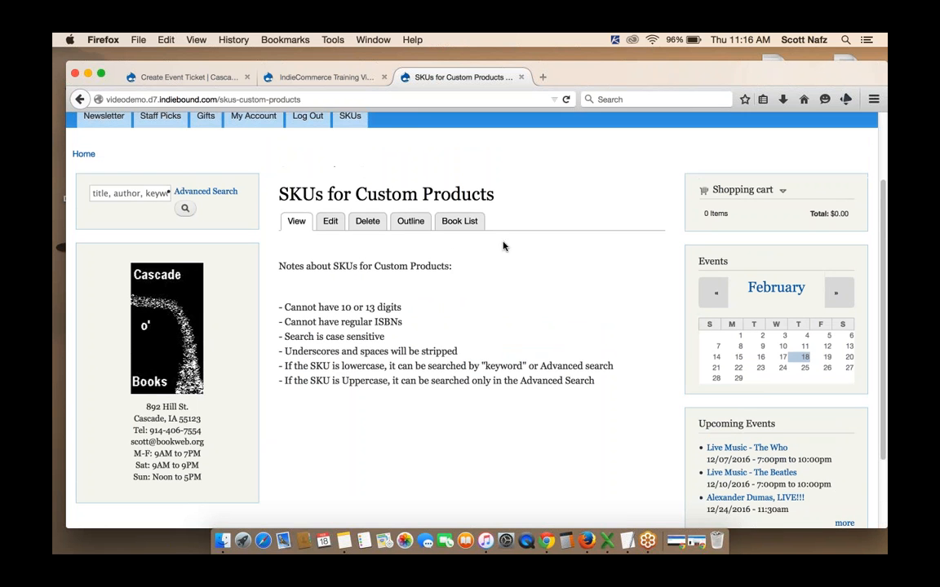
# Return to the event ticket form and enter dumasticket as the product's SKU
pyautogui.click(182, 79)
pyautogui.click(323, 286)
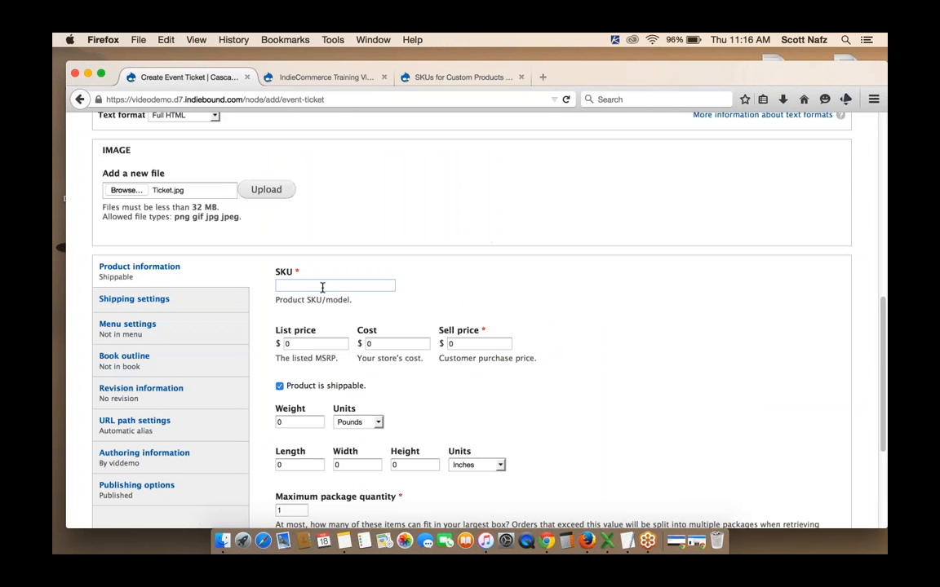
pyautogui.write('dumasticket')
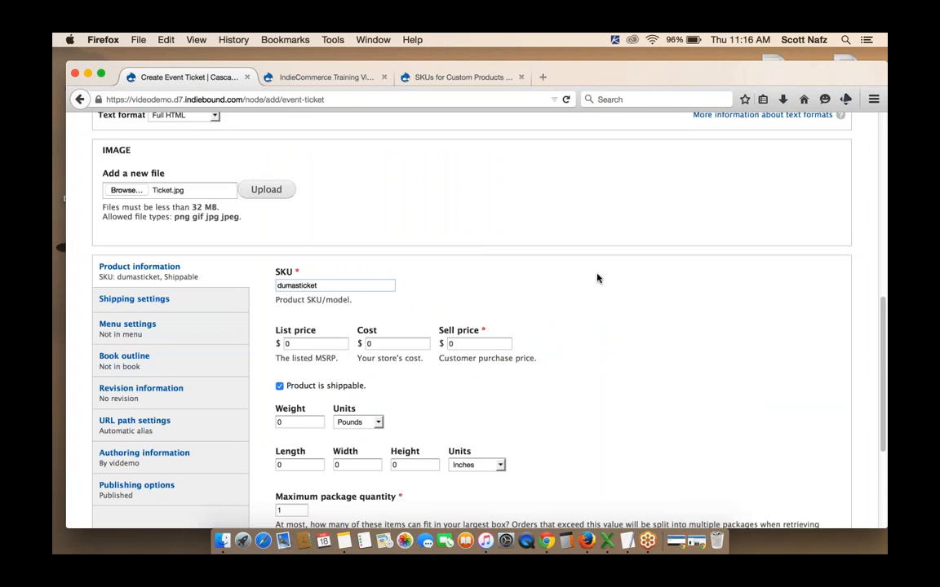
# Set both the sell price and the list price of the ticket to 5.00
pyautogui.scroll(-1, 597, 278)
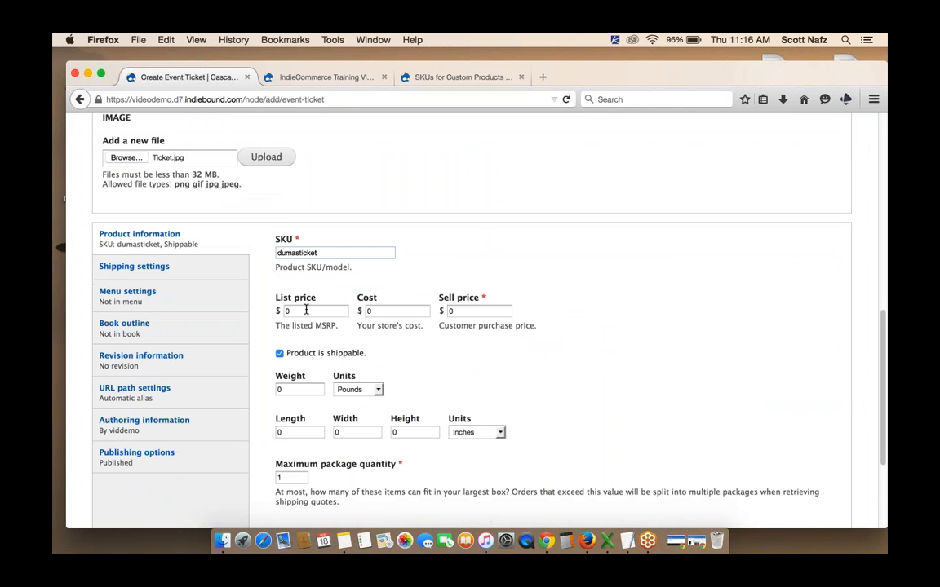
pyautogui.click(475, 311)
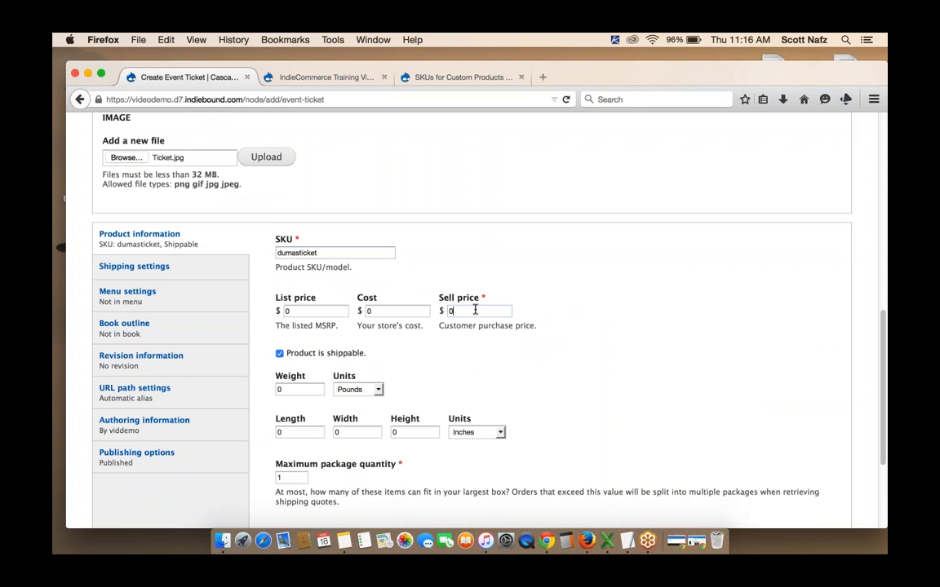
pyautogui.press('BackSpace')
pyautogui.write('5.')
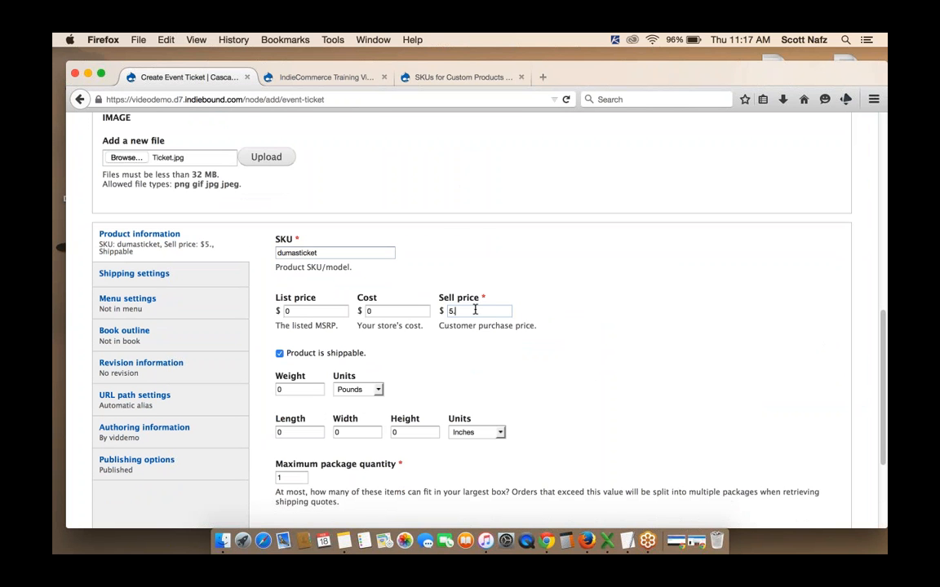
pyautogui.write('00')
pyautogui.click(330, 311)
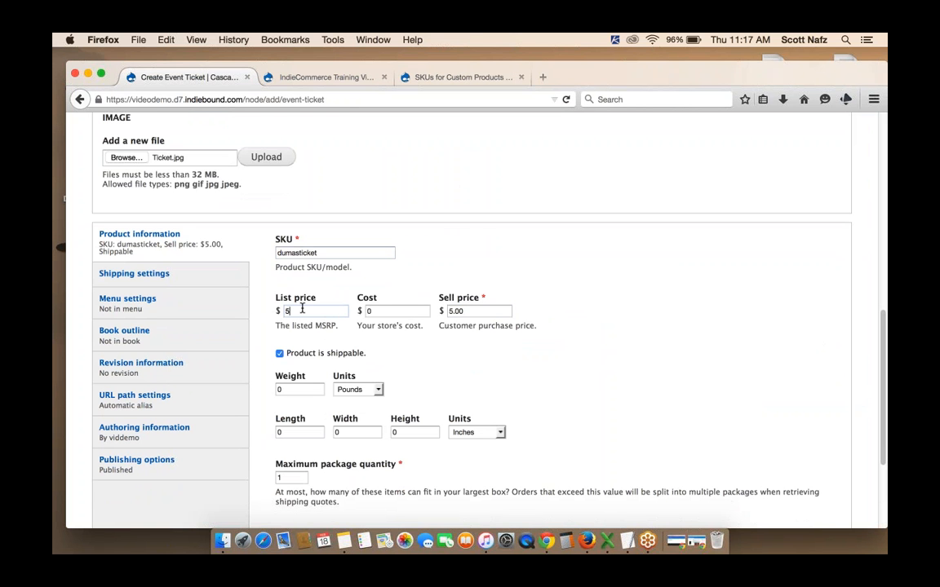
pyautogui.write('5.00')
# Save the new Alexander Dumas Signing event ticket product
pyautogui.scroll(-3, 635, 321)
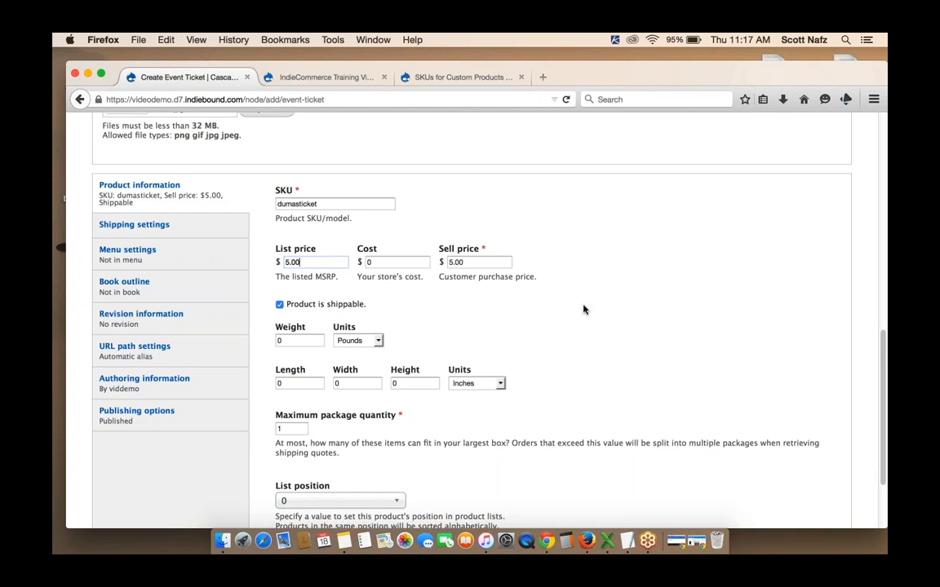
pyautogui.scroll(-4, 584, 309)
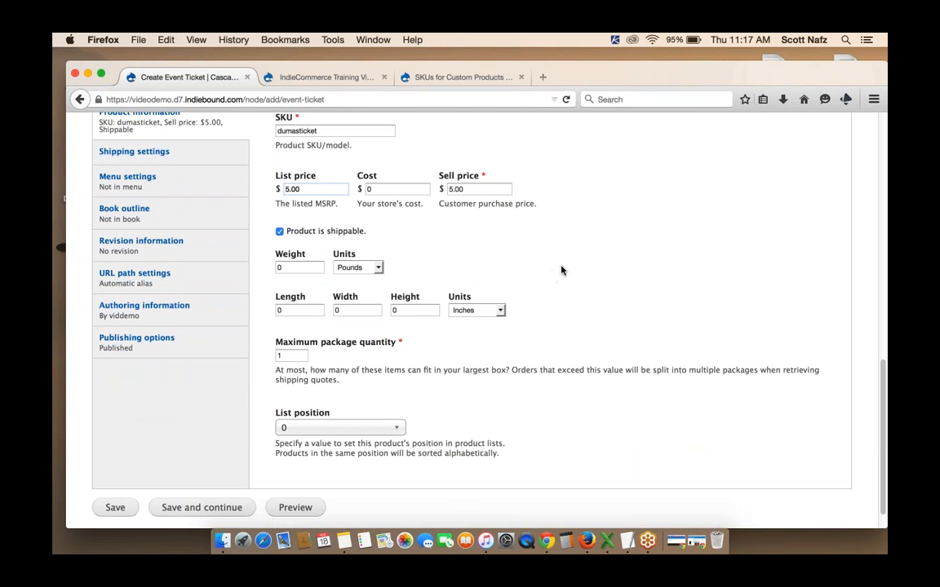
pyautogui.scroll(-2, 561, 270)
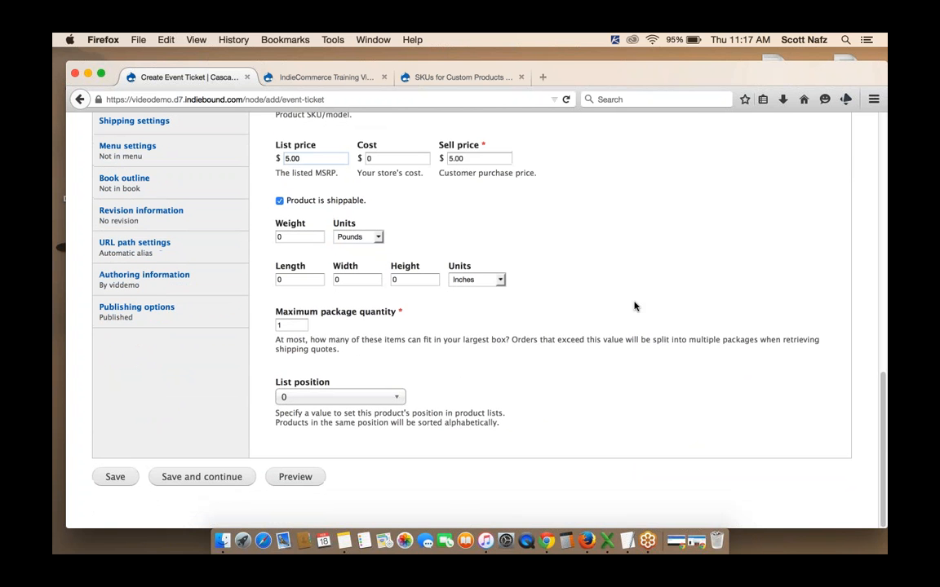
pyautogui.click(115, 477)
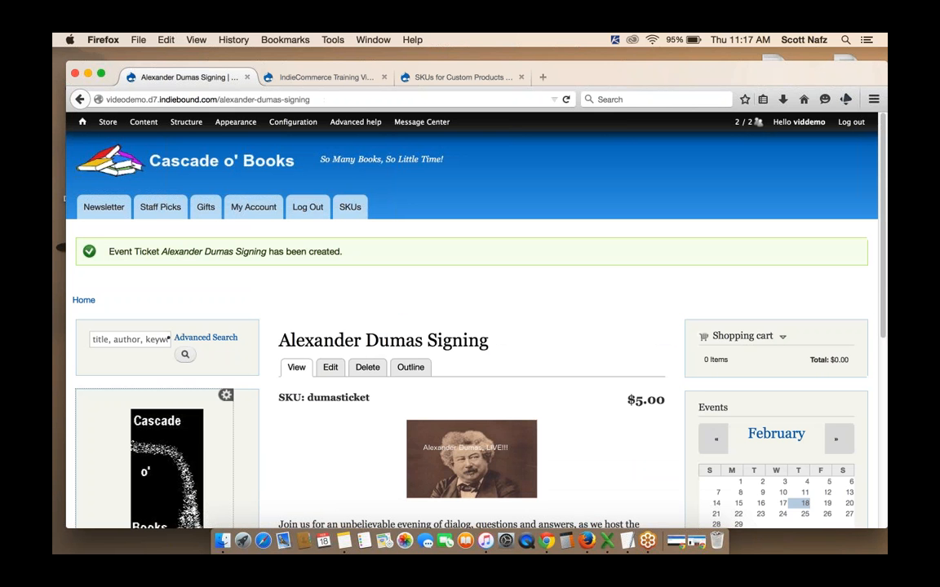
# Review the created product page's SKU, description, images and listed prices
pyautogui.scroll(-4, 592, 266)
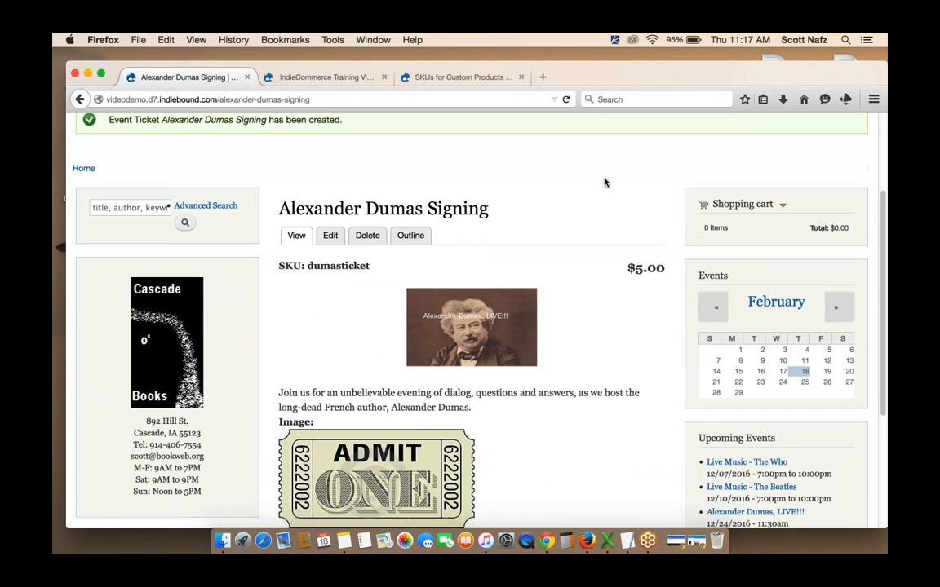
pyautogui.scroll(-1, 605, 182)
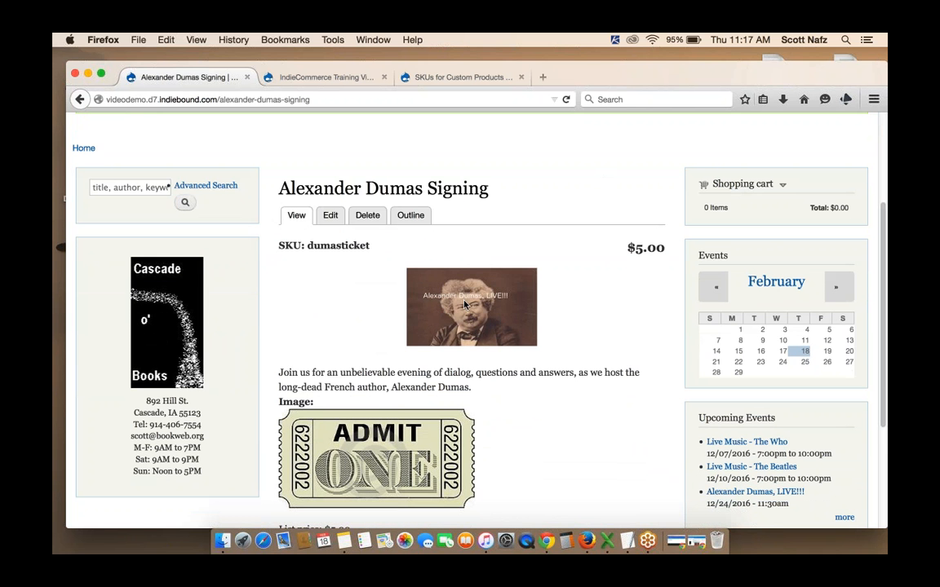
pyautogui.scroll(-1, 586, 233)
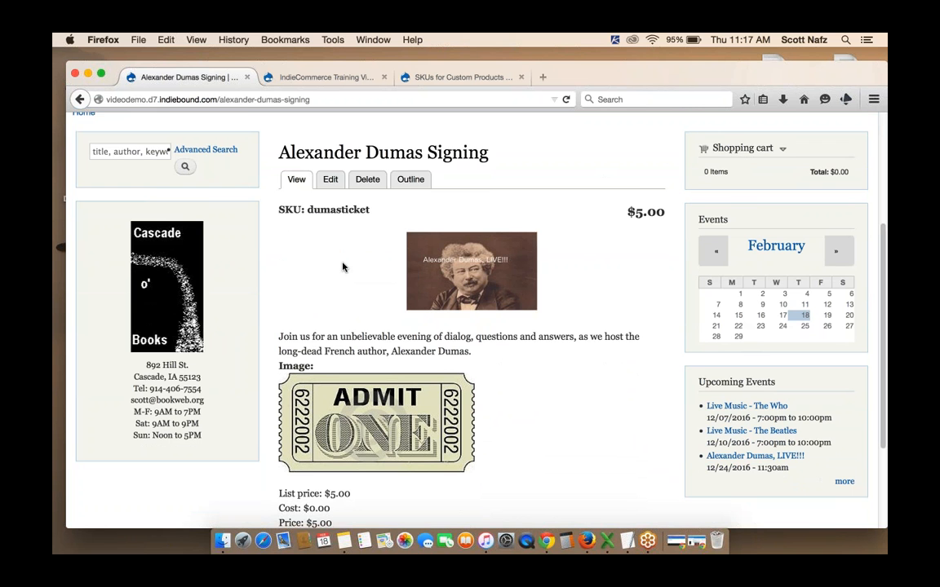
pyautogui.scroll(-1, 342, 267)
pyautogui.scroll(-1, 558, 335)
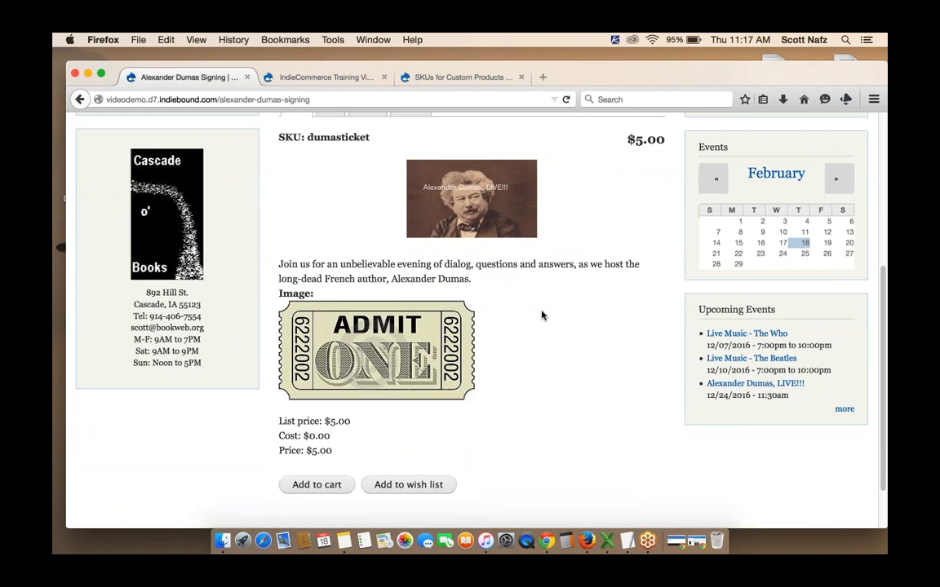
pyautogui.scroll(-1, 577, 341)
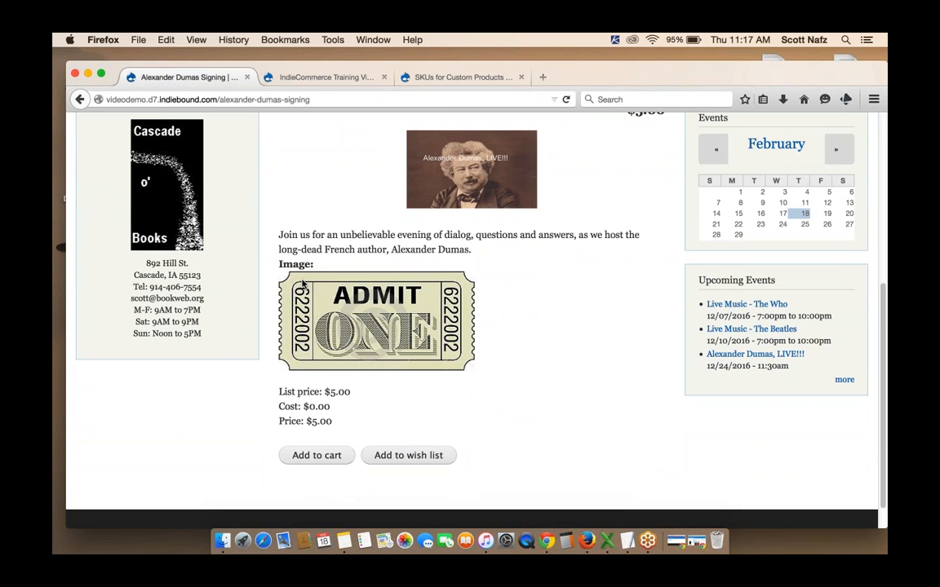
pyautogui.moveTo(281, 264); pyautogui.dragTo(315, 265)
pyautogui.click(316, 265)
pyautogui.scroll(-1, 554, 312)
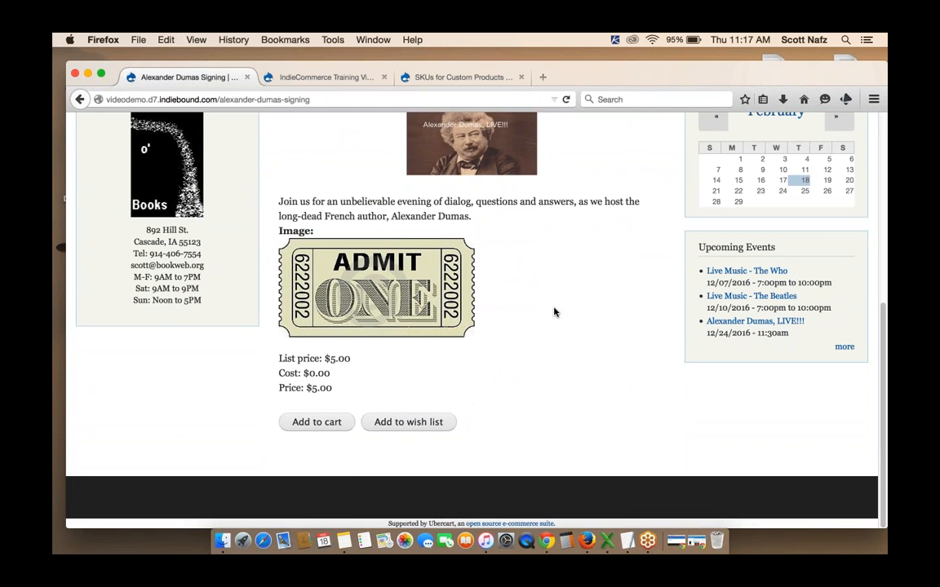
pyautogui.scroll(3, 554, 311)
pyautogui.scroll(-2, 554, 312)
pyautogui.scroll(2, 554, 312)
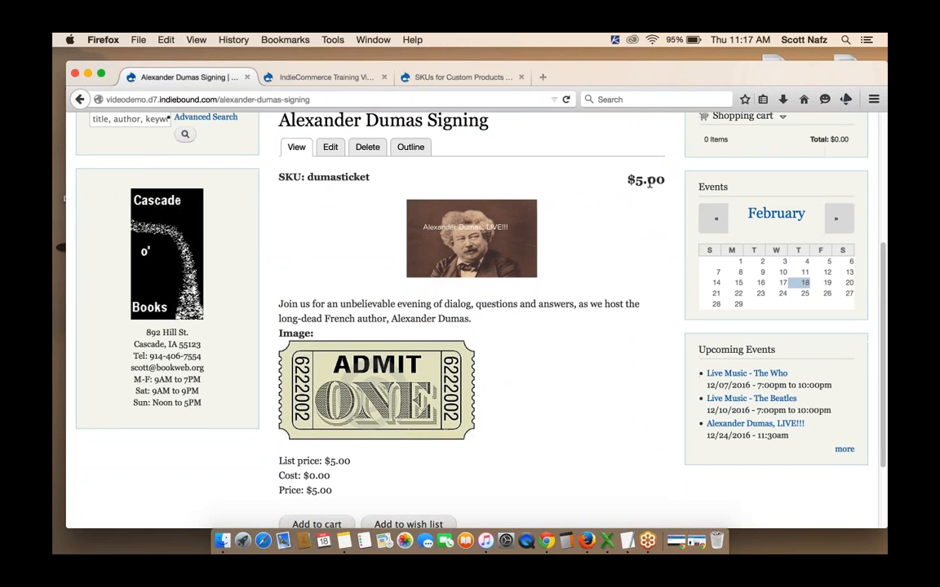
pyautogui.scroll(-3, 300, 342)
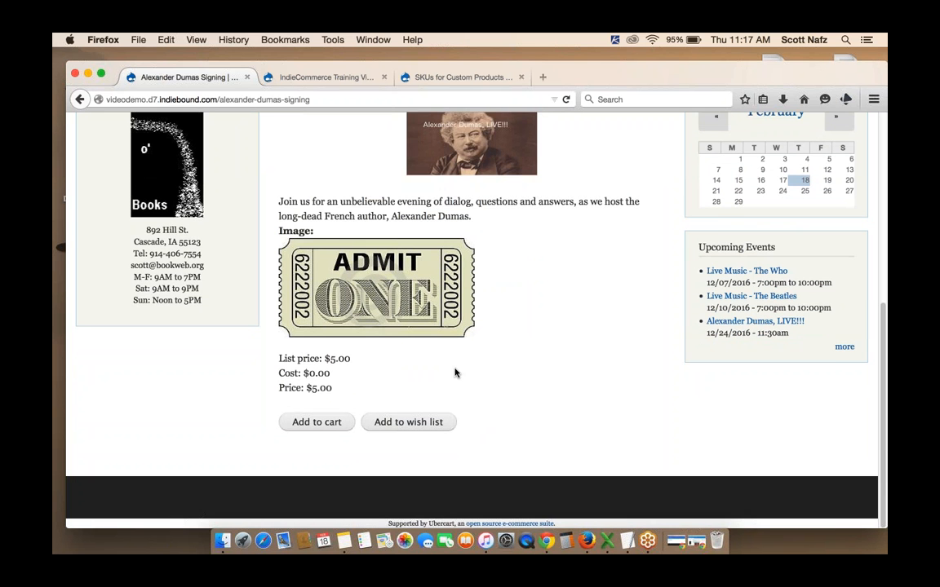
pyautogui.scroll(2, 455, 373)
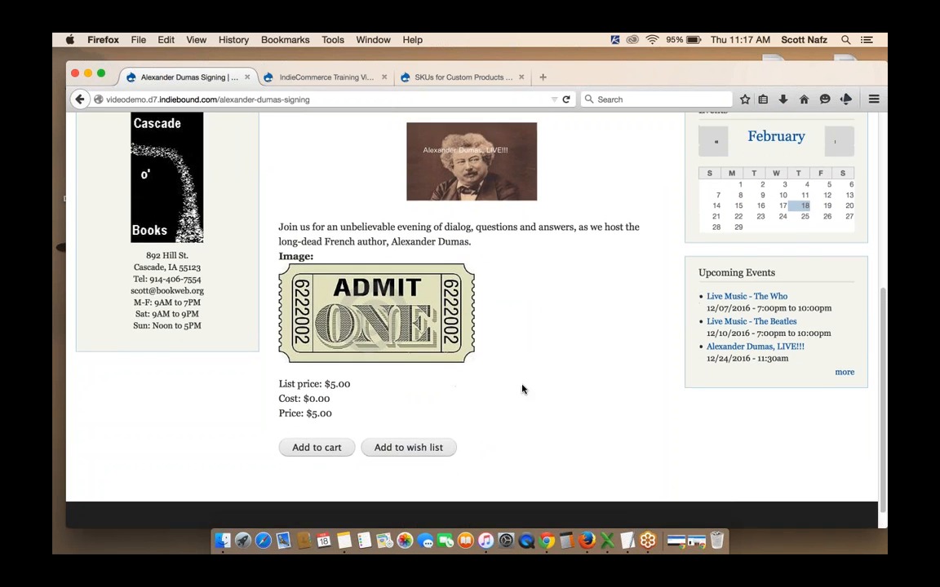
pyautogui.scroll(3, 534, 408)
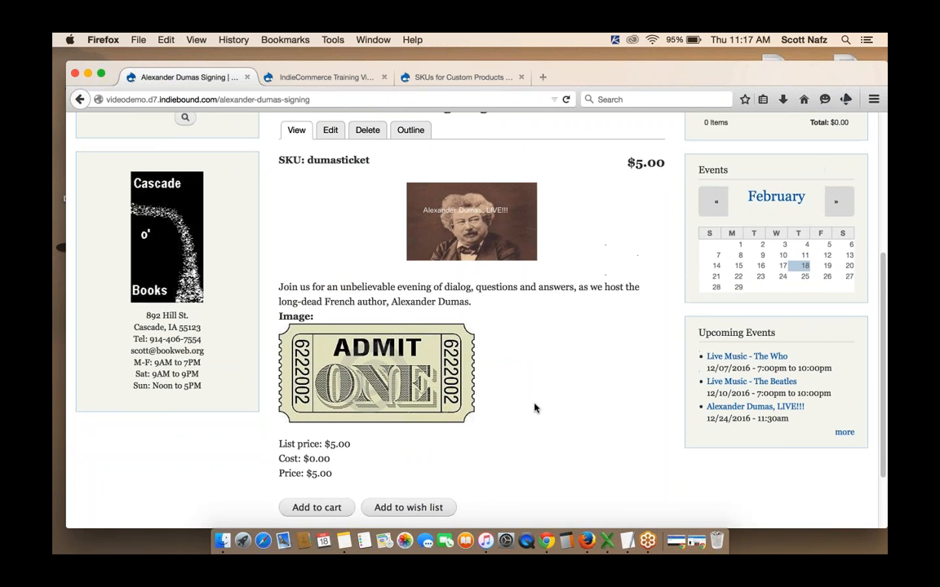
pyautogui.scroll(3, 535, 408)
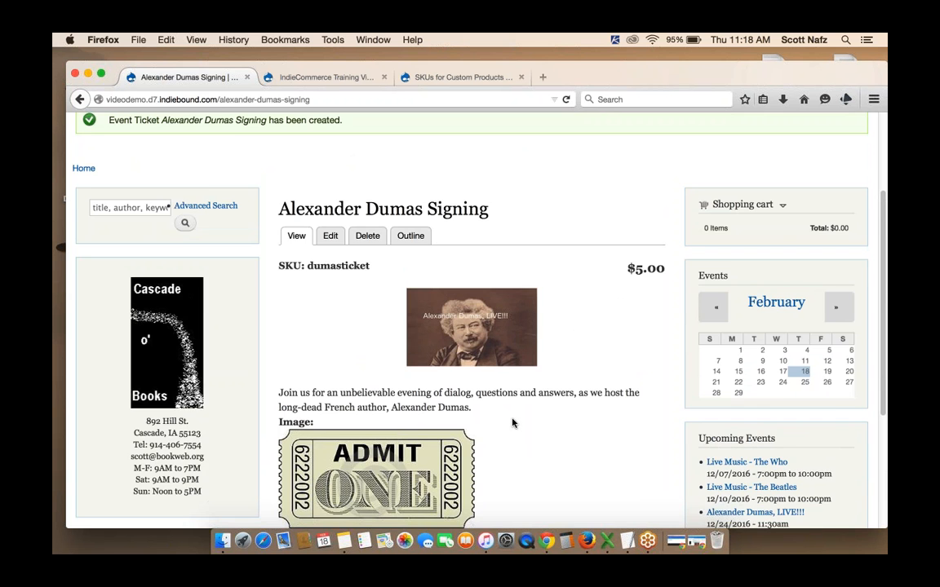
pyautogui.scroll(1, 514, 423)
pyautogui.scroll(3, 513, 422)
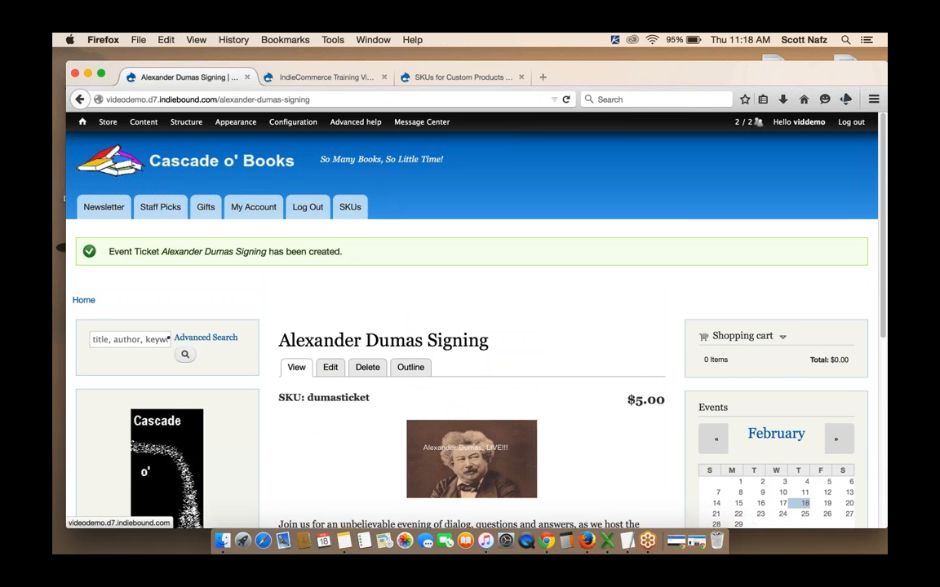
# Open the Event Ticket content type's display management and move the Dimensions field into the Hidden section
pyautogui.moveTo(186, 124)
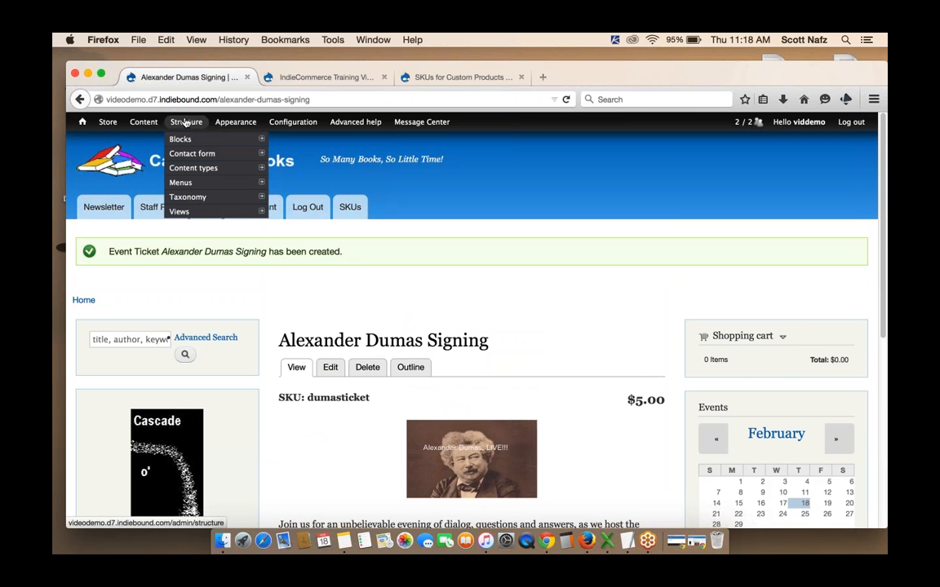
pyautogui.moveTo(196, 169)
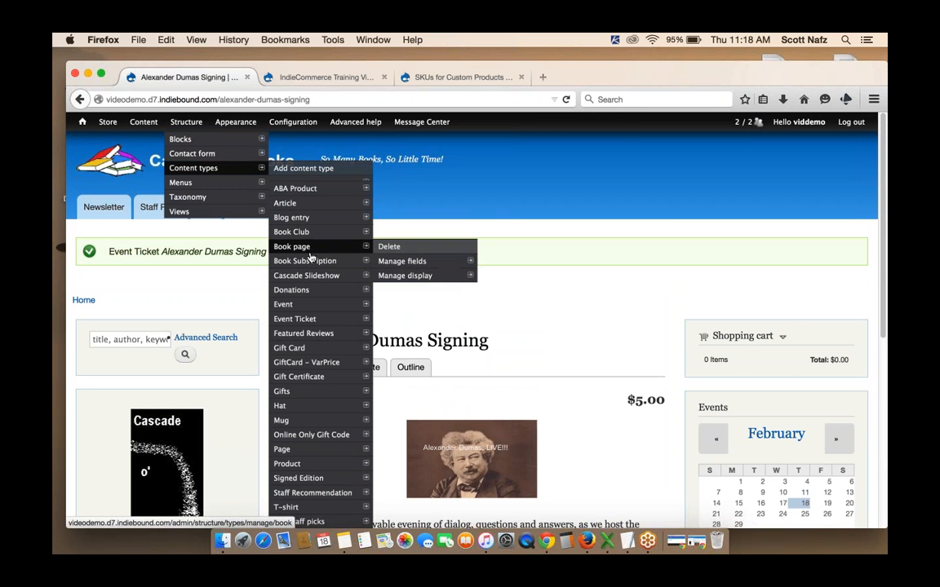
pyautogui.moveTo(350, 318)
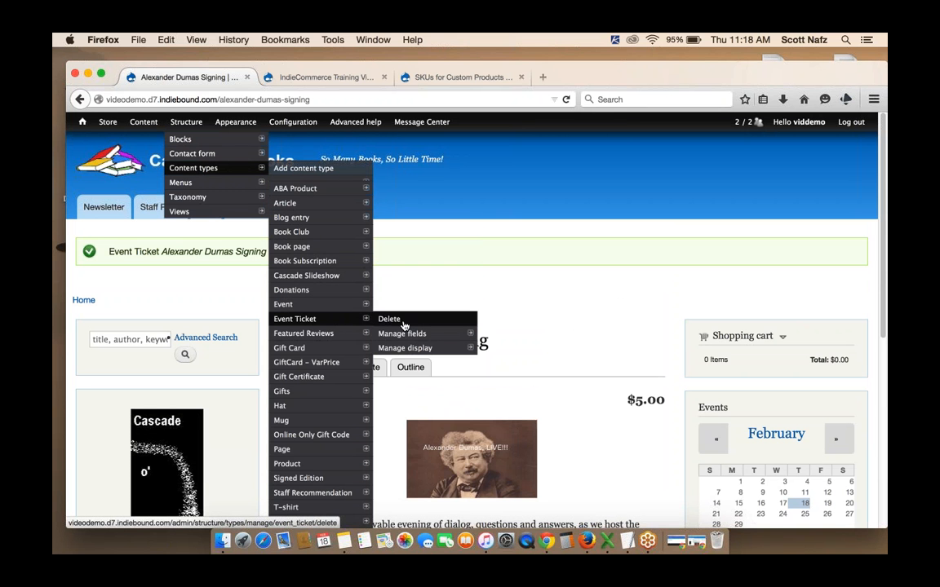
pyautogui.click(422, 349)
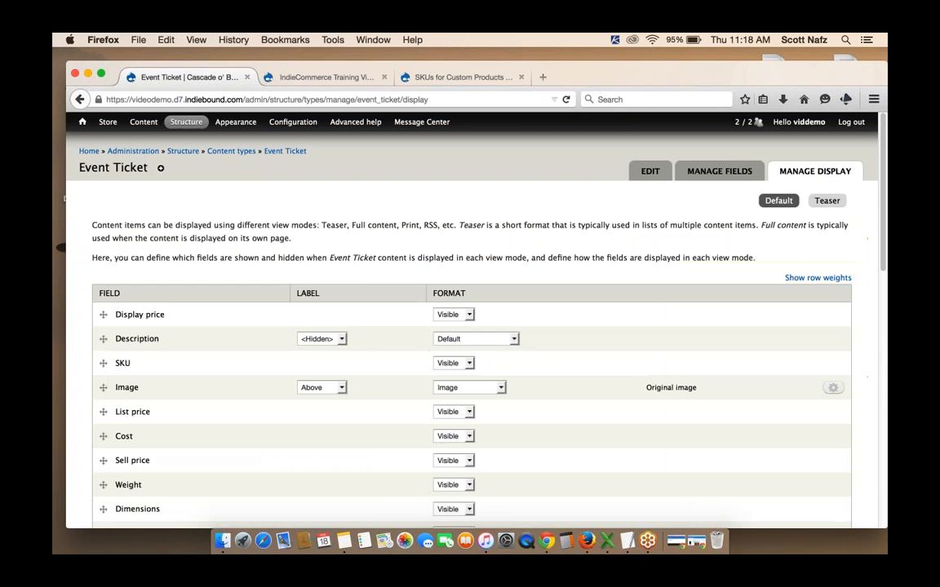
pyautogui.scroll(-3, 569, 214)
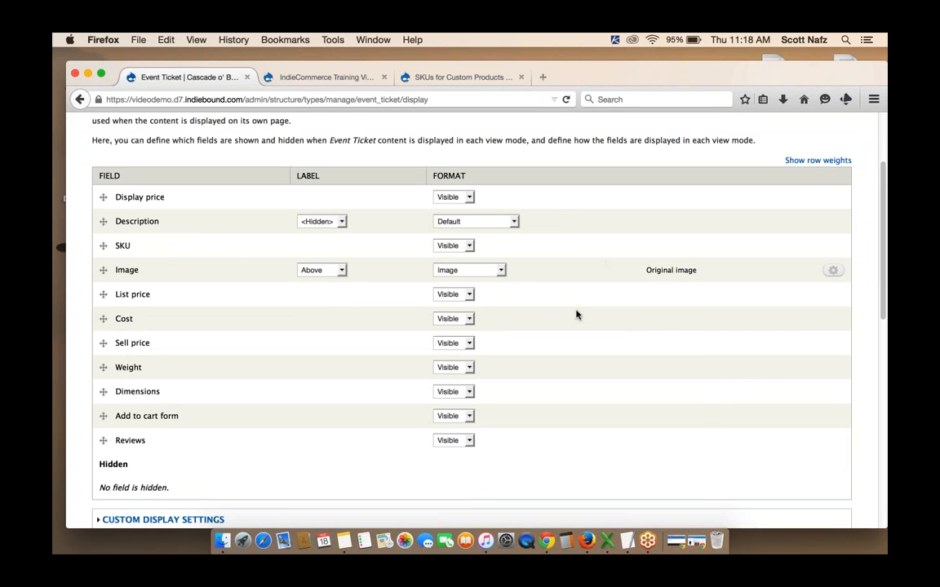
pyautogui.scroll(-1, 576, 315)
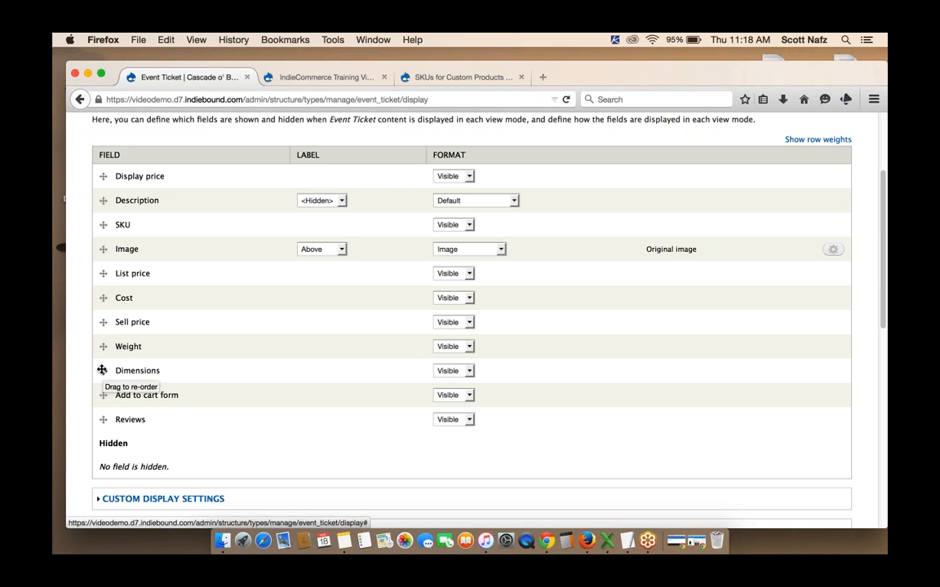
pyautogui.moveTo(102, 370); pyautogui.dragTo(99, 456)
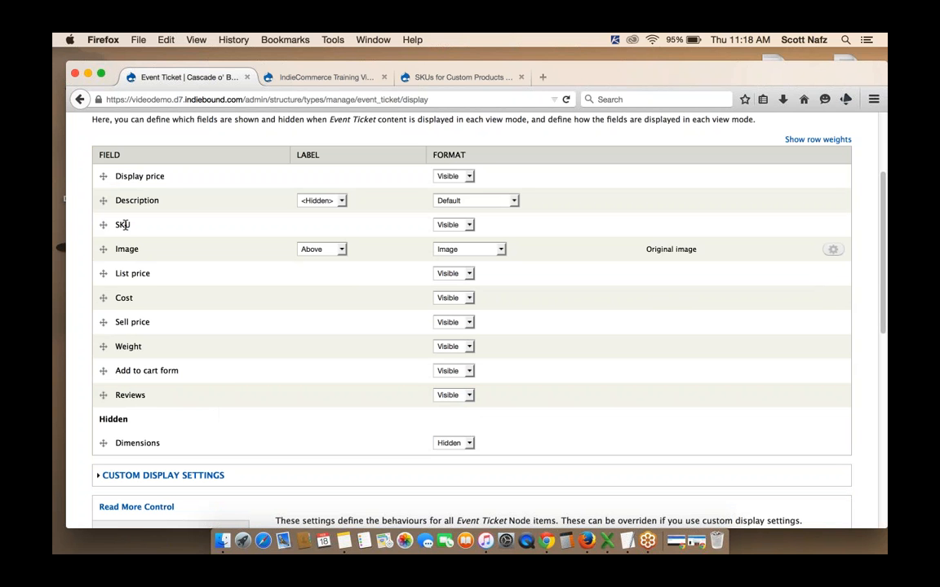
# Move the List price, Cost, Sell price and Weight fields into the Hidden section of the Event Ticket display
pyautogui.click(453, 225)
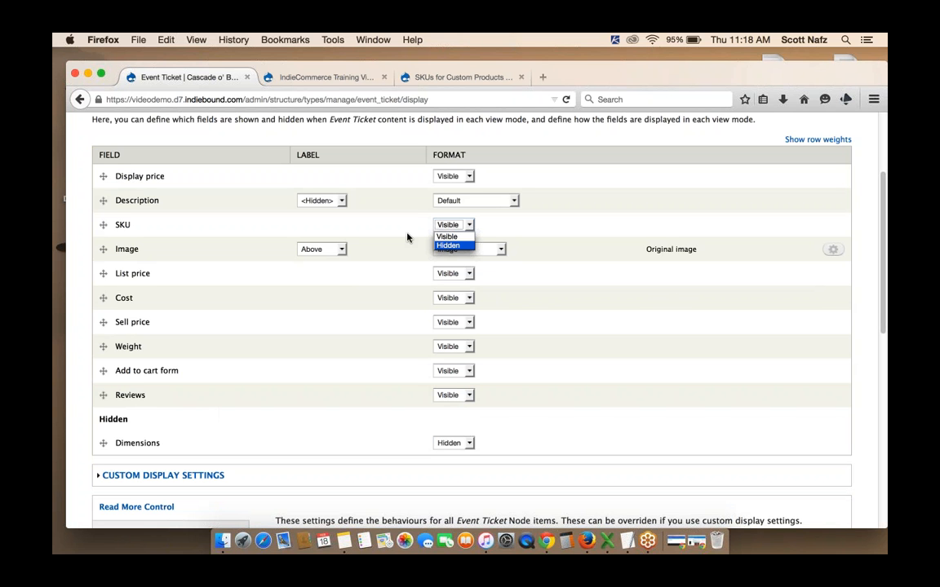
pyautogui.click(103, 225)
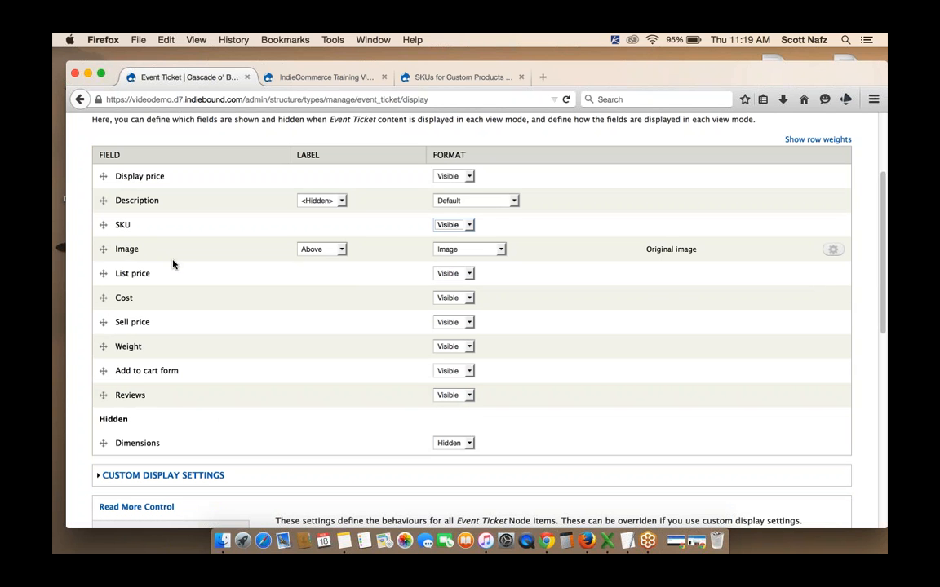
pyautogui.moveTo(102, 274); pyautogui.dragTo(104, 443)
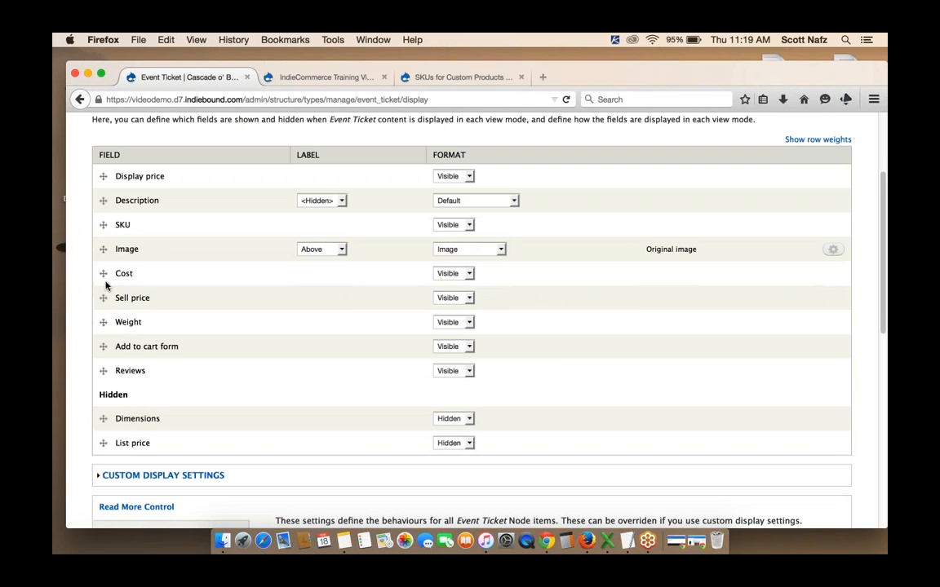
pyautogui.moveTo(102, 273); pyautogui.dragTo(105, 444)
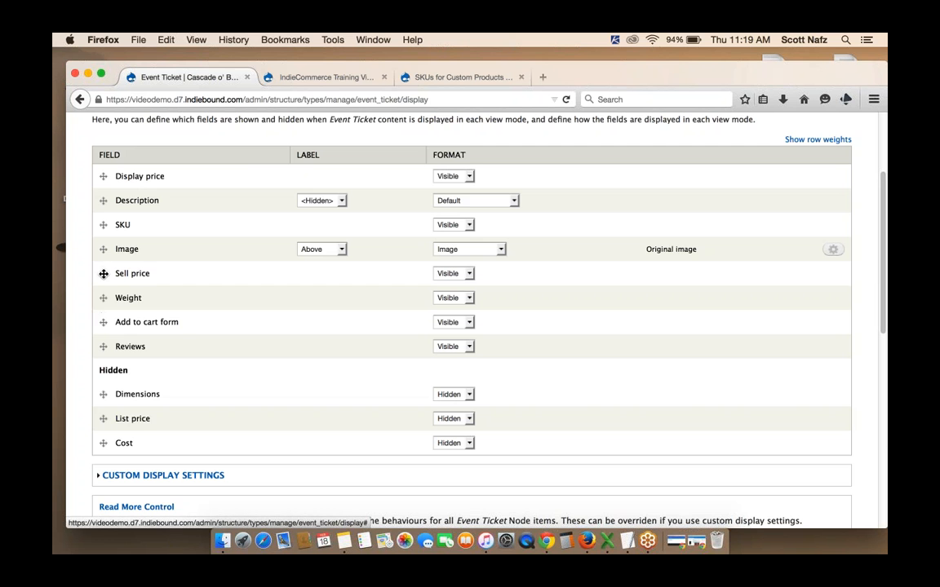
pyautogui.moveTo(101, 273); pyautogui.dragTo(103, 419)
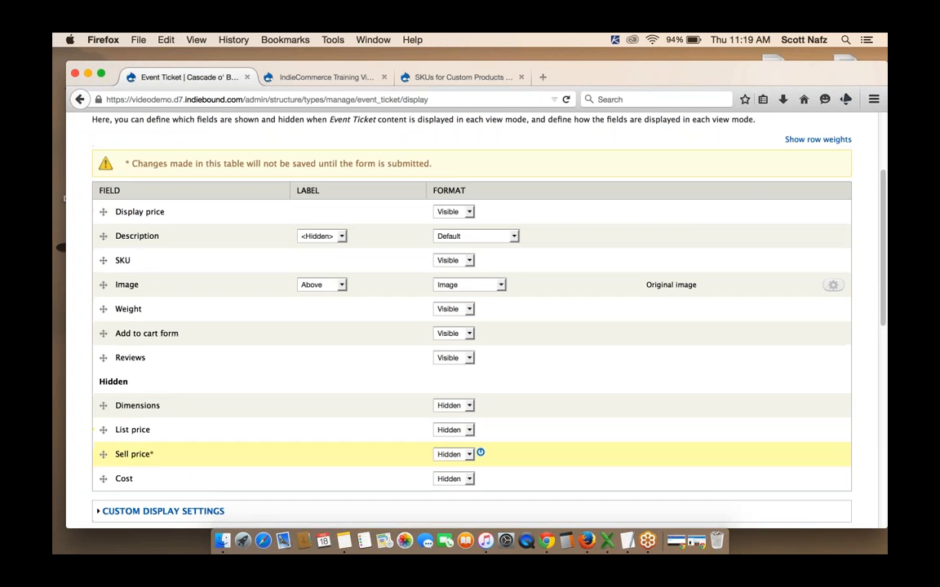
pyautogui.moveTo(102, 274); pyautogui.dragTo(105, 394)
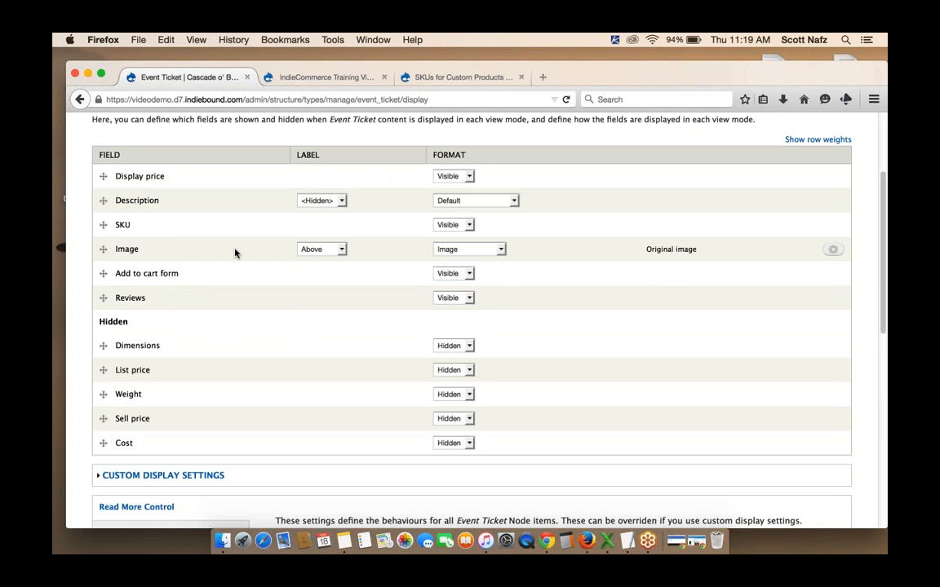
# Set the Image field's label to Hidden and save the Event Ticket display settings
pyautogui.click(314, 249)
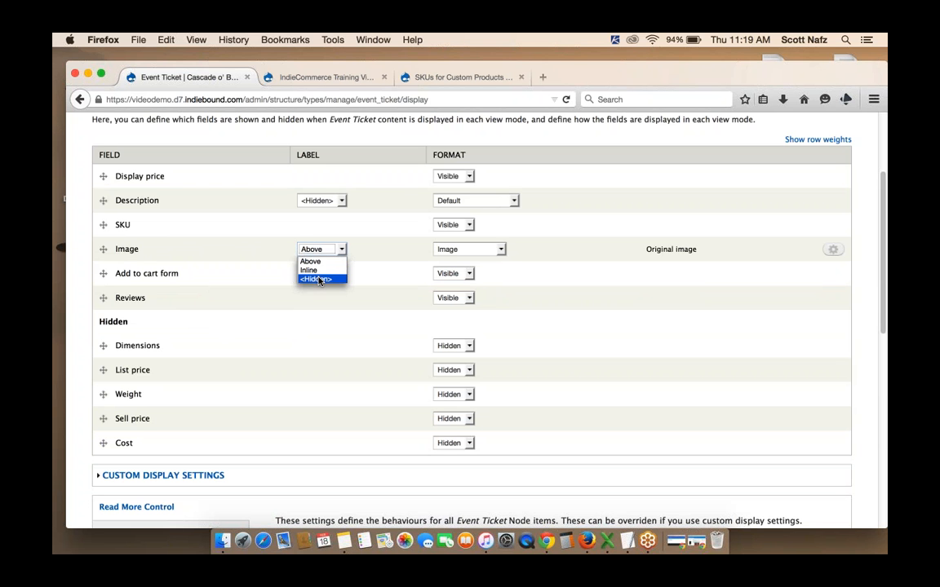
pyautogui.click(318, 279)
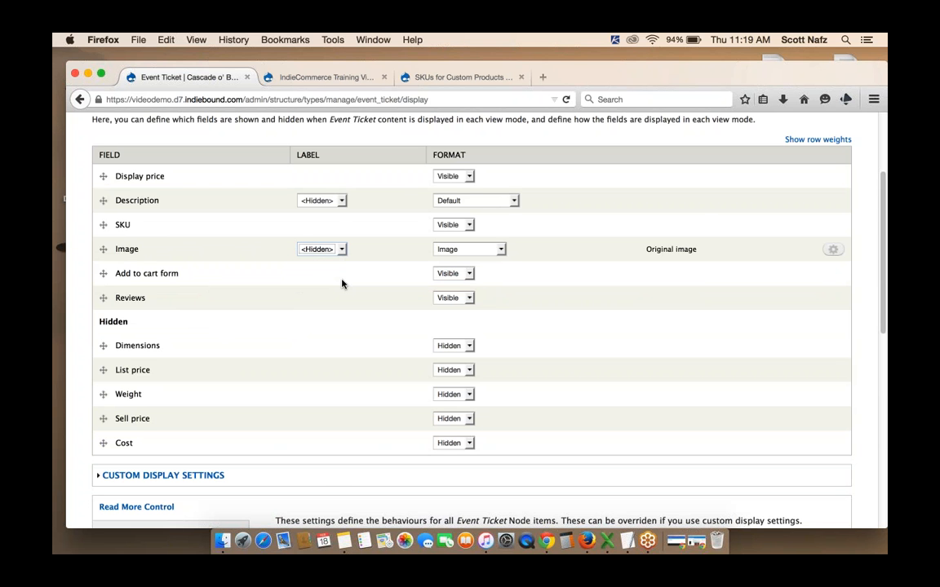
pyautogui.scroll(-10, 342, 283)
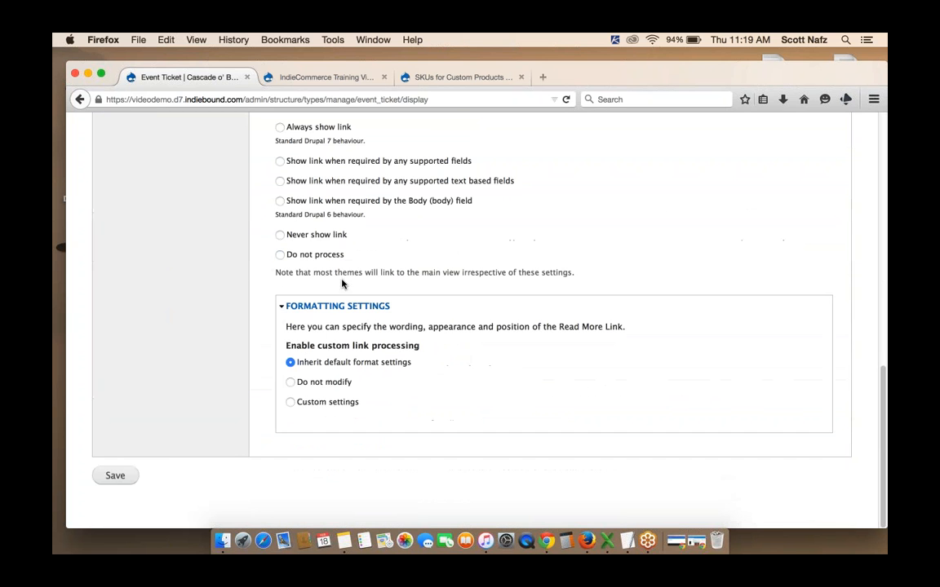
pyautogui.click(120, 480)
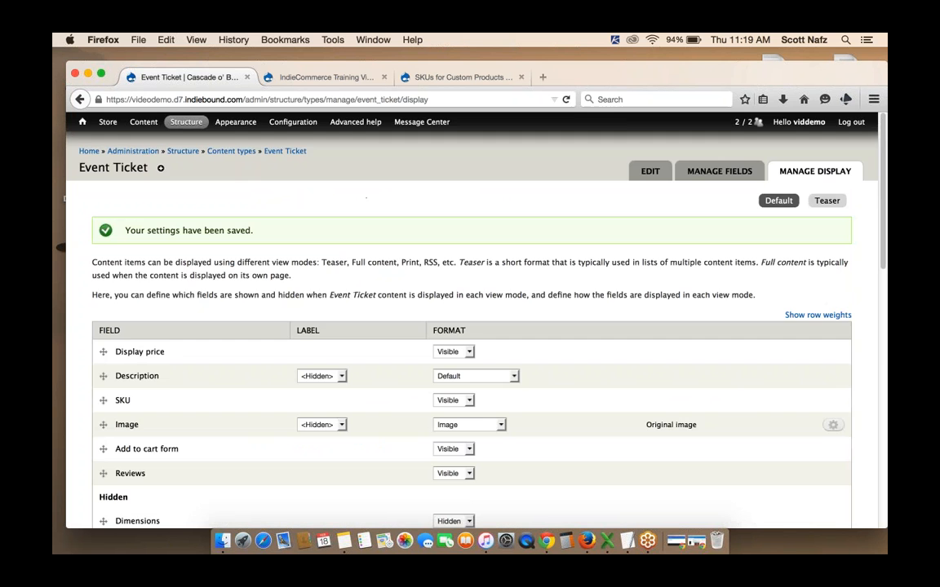
# Open the Alexander Dumas Signing product from the content list and review its updated page layout
pyautogui.click(139, 154)
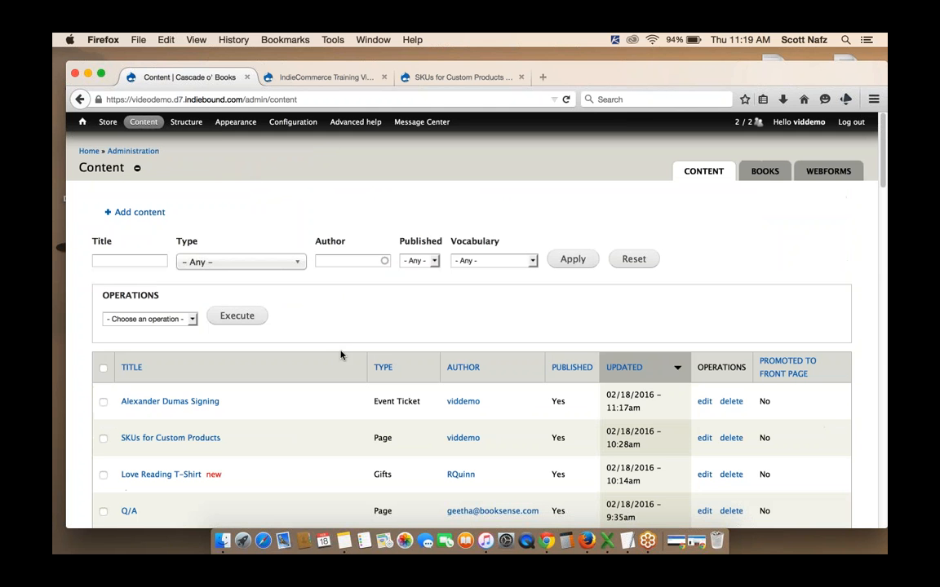
pyautogui.click(170, 402)
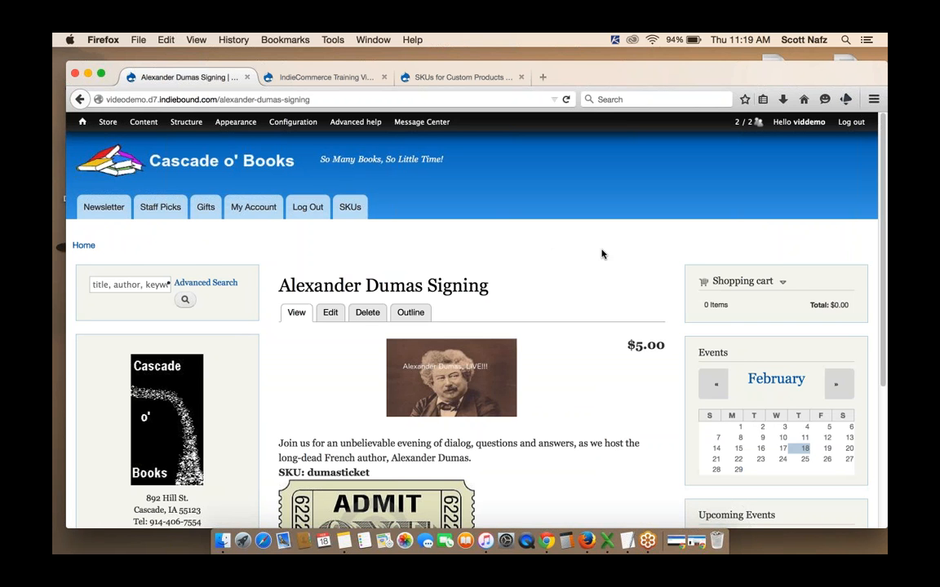
pyautogui.scroll(-3, 602, 254)
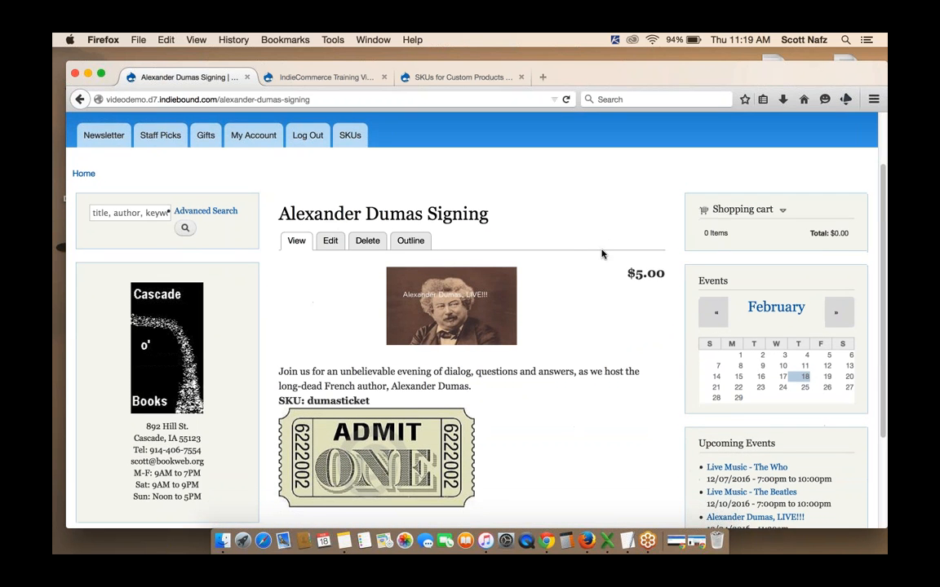
pyautogui.scroll(-2, 637, 294)
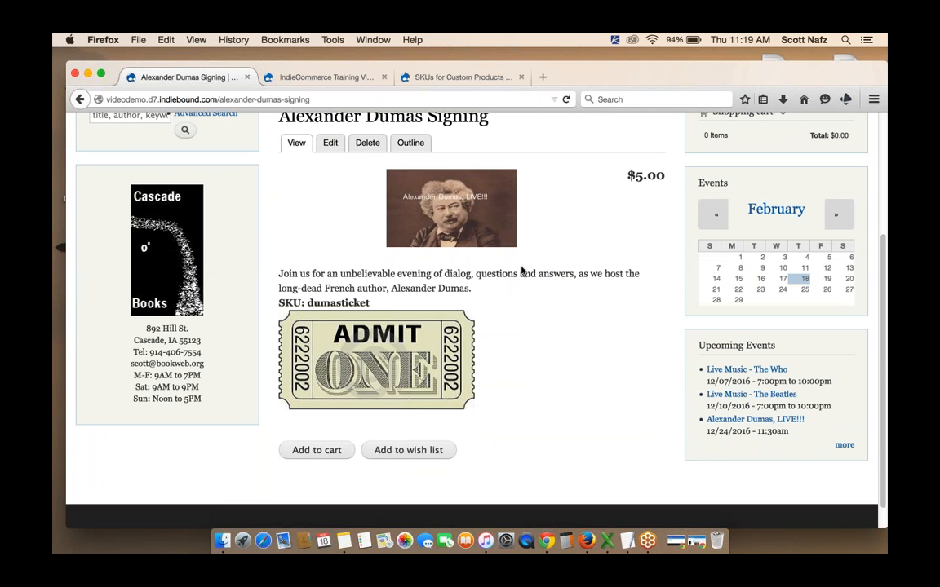
pyautogui.scroll(-1, 341, 274)
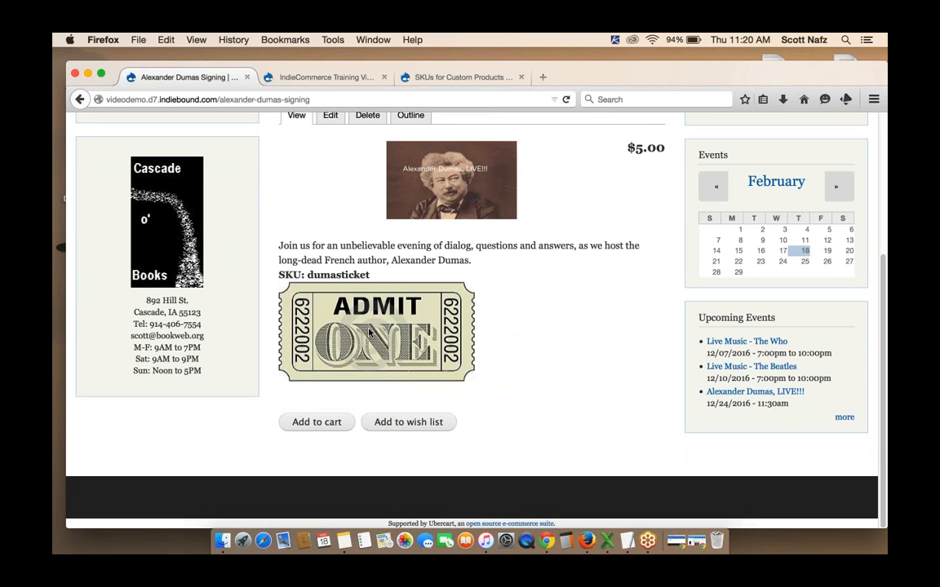
# Add the event ticket to the shopping cart and remove the empty line item from the cart
pyautogui.click(310, 424)
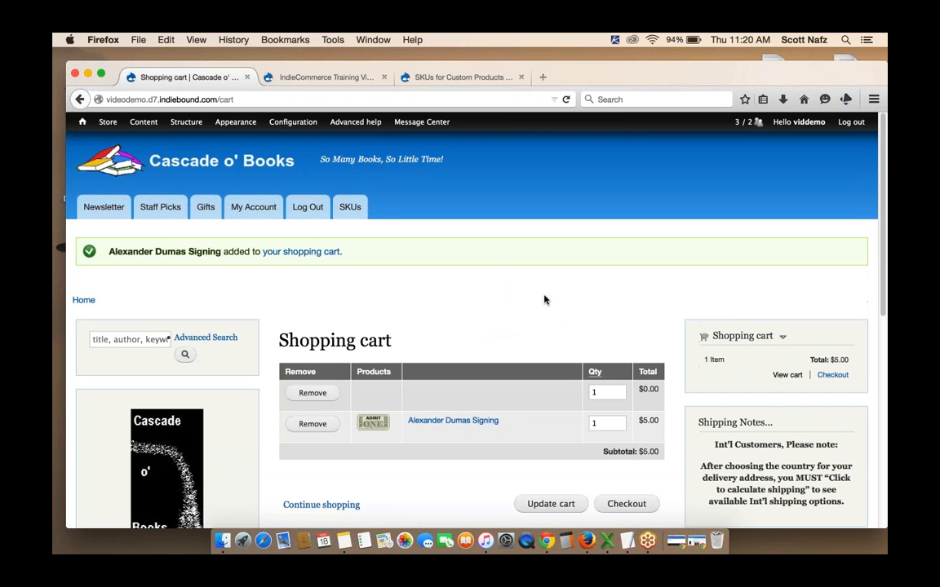
pyautogui.click(309, 402)
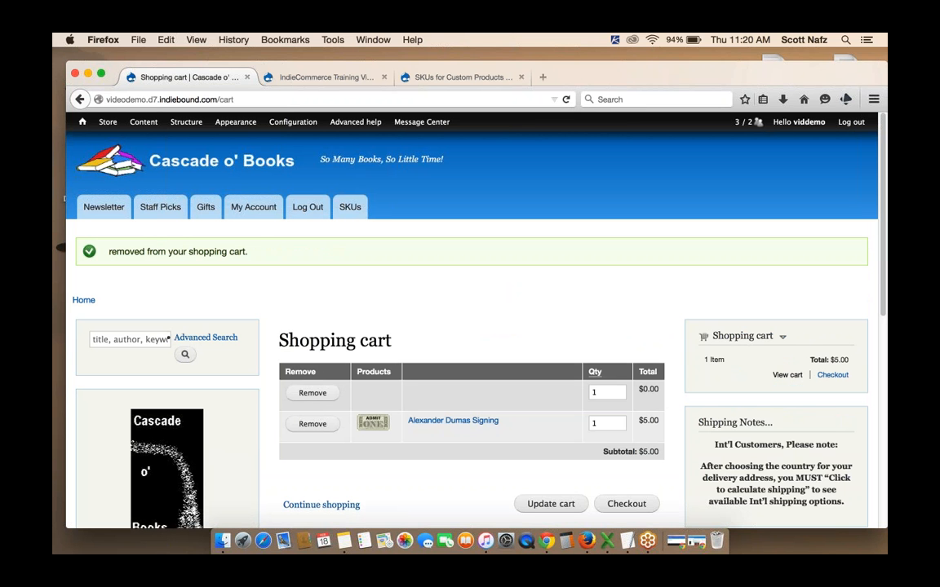
# Return to the Alexander Dumas Signing product page and look over it with the ticket in the cart
pyautogui.click(478, 426)
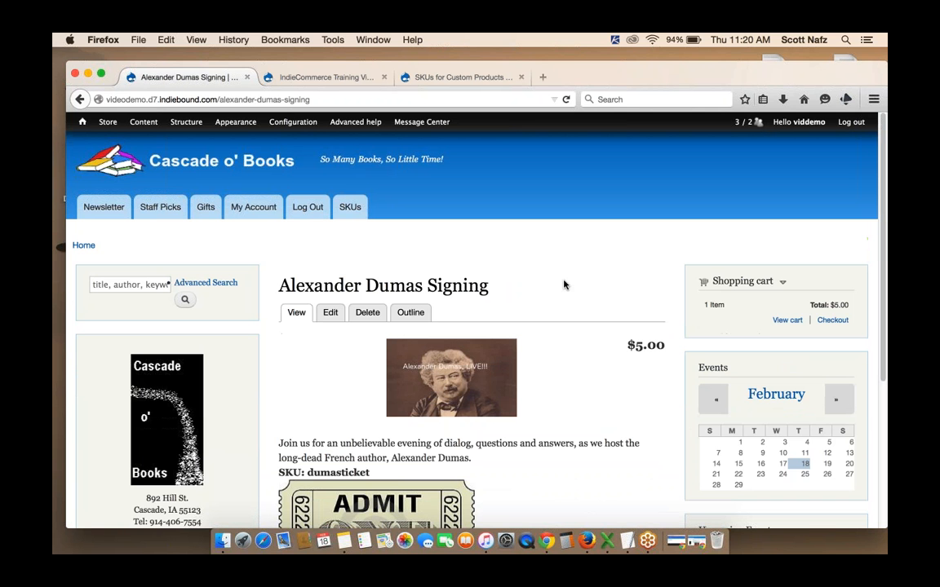
pyautogui.scroll(-2, 563, 285)
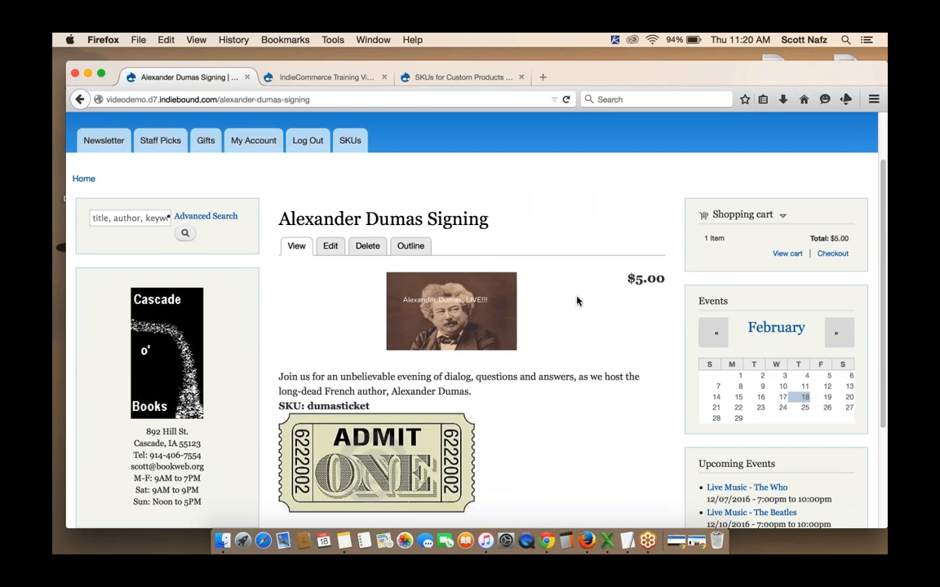
pyautogui.scroll(-3, 578, 301)
pyautogui.scroll(5, 578, 301)
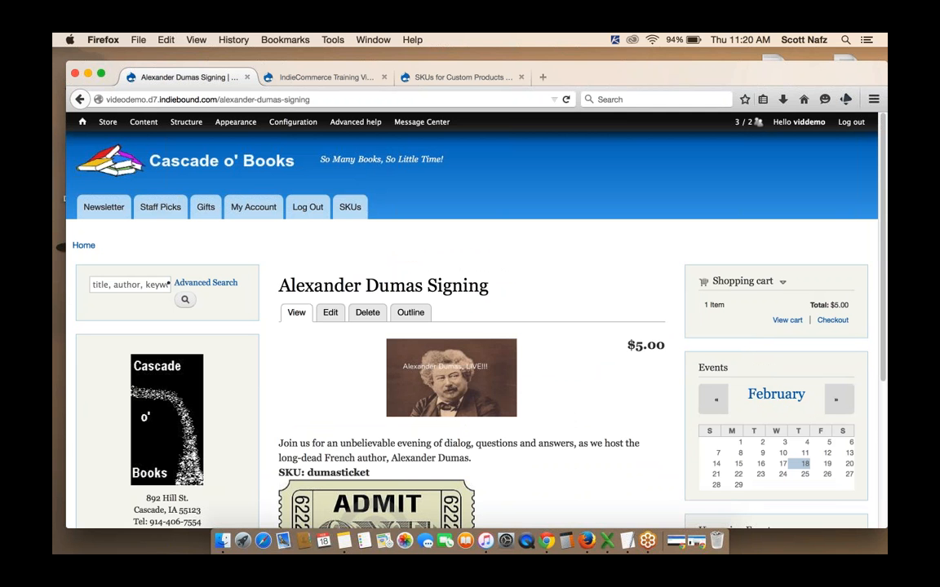
pyautogui.scroll(-3, 427, 288)
pyautogui.scroll(3, 427, 288)
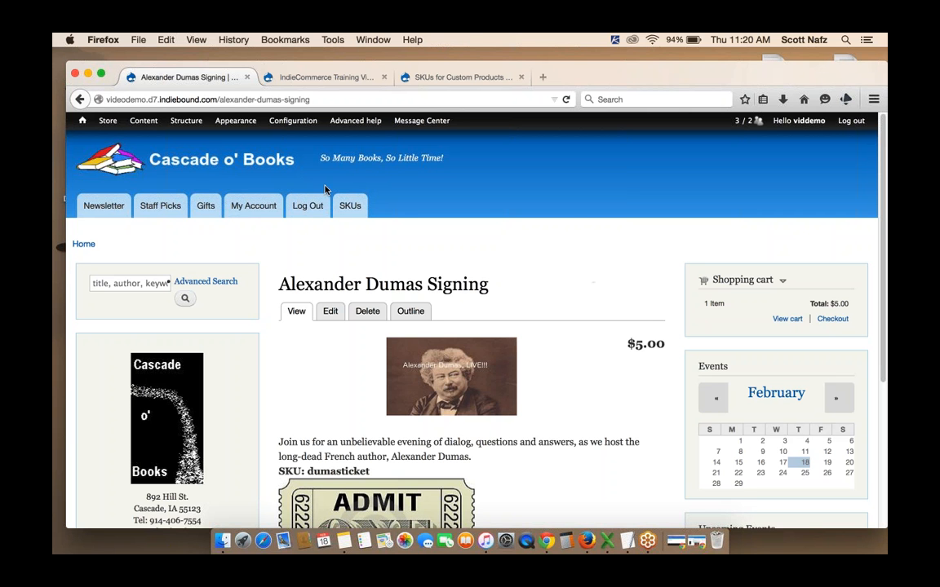
# Open the store's Taxes configuration, edit the Tax rate, and review which product types it taxes
pyautogui.moveTo(143, 126)
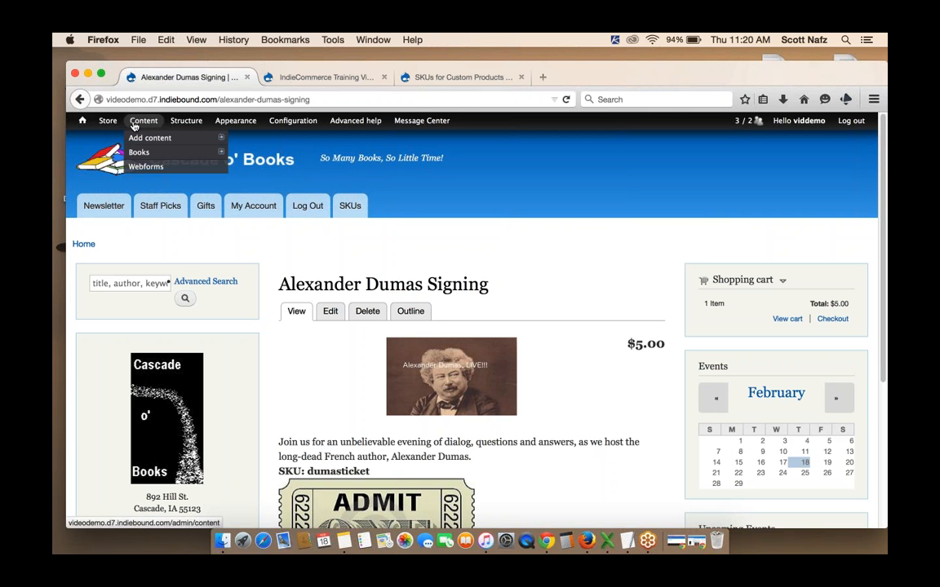
pyautogui.moveTo(109, 127)
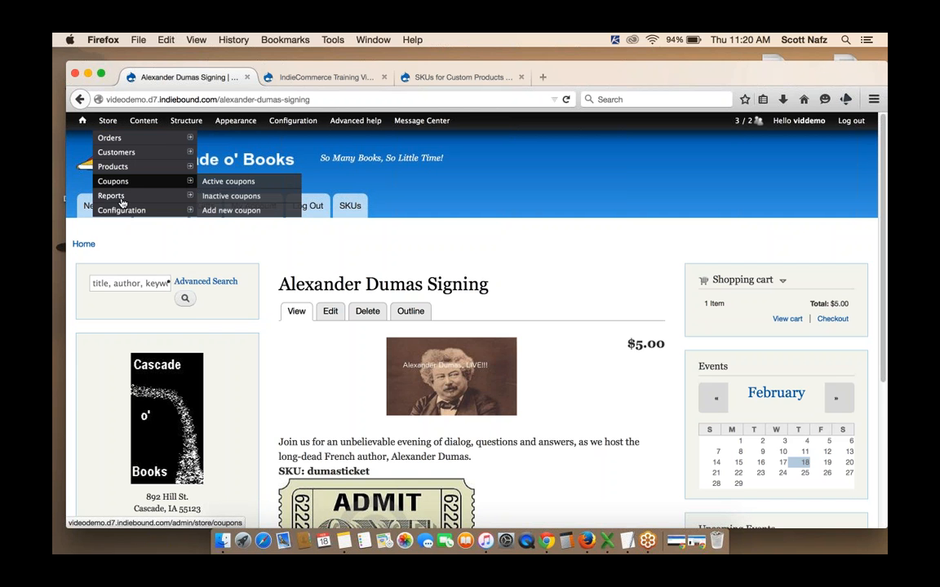
pyautogui.moveTo(122, 209)
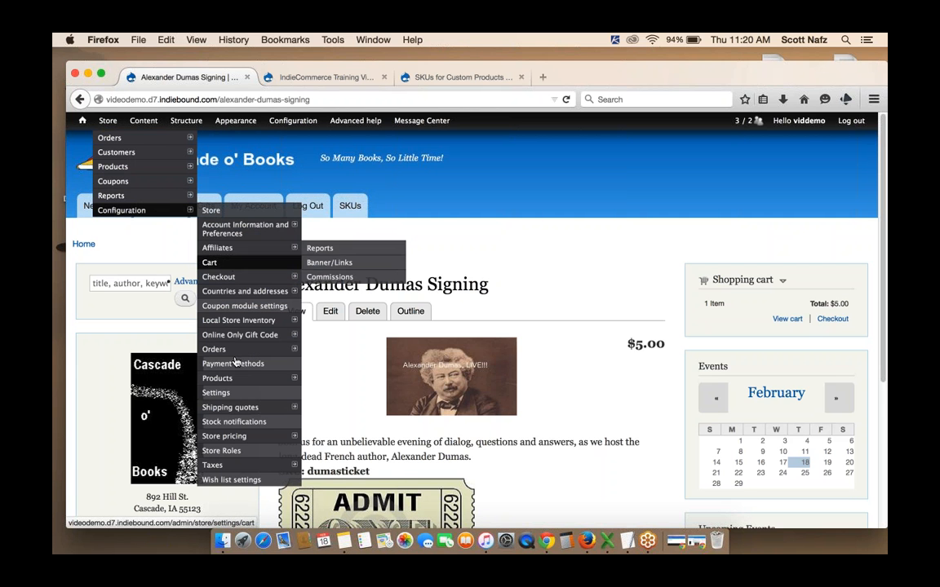
pyautogui.click(230, 466)
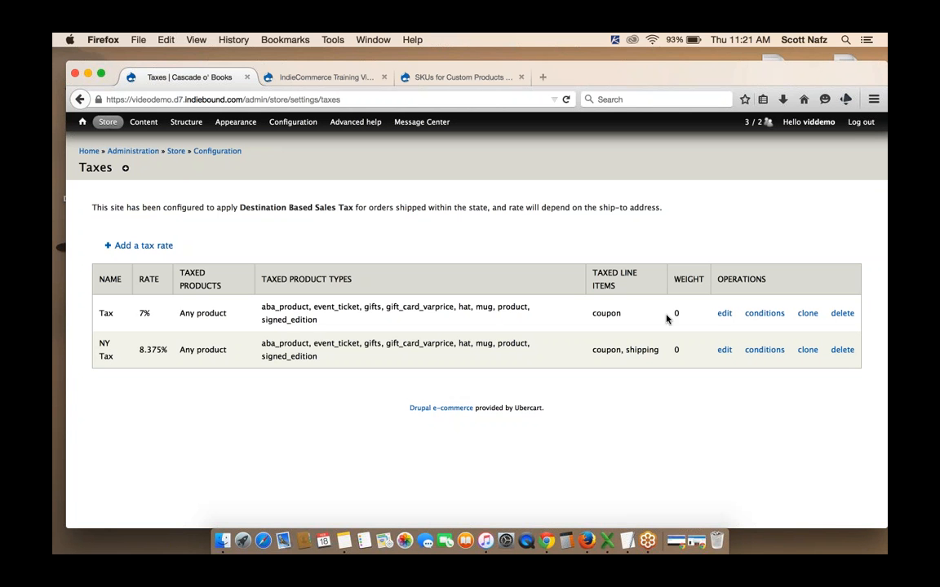
pyautogui.click(725, 314)
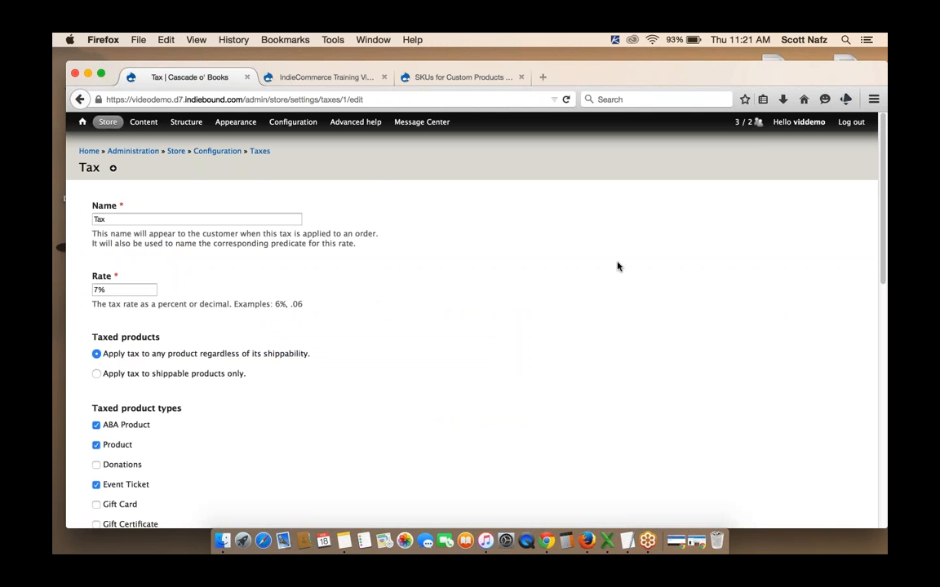
pyautogui.scroll(-5, 618, 267)
pyautogui.scroll(2, 618, 267)
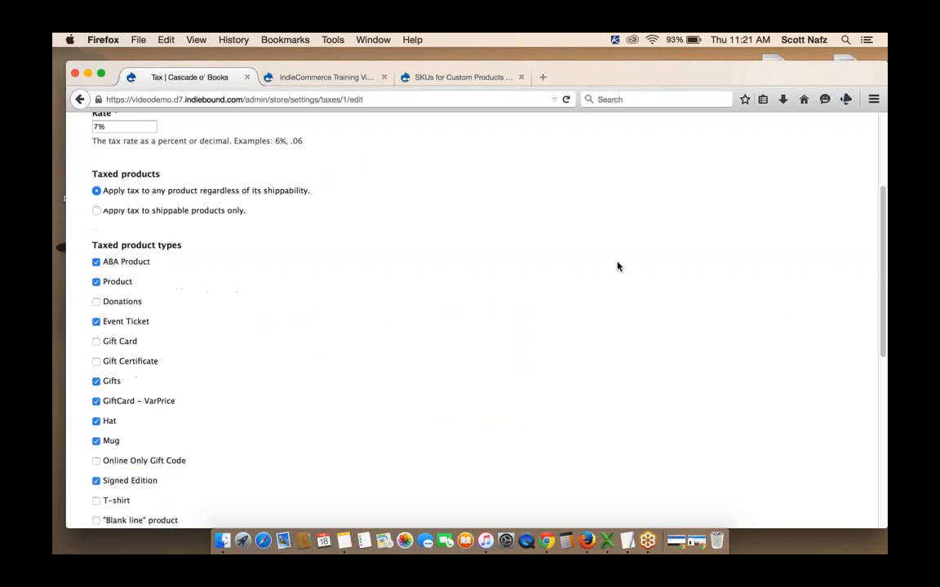
pyautogui.scroll(-3, 618, 267)
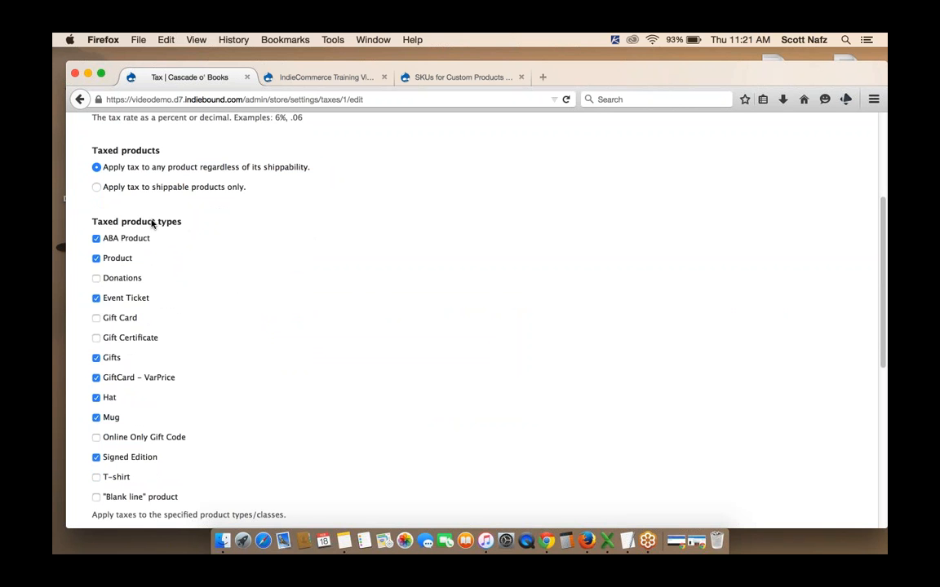
# In the Tax rate, untick the Event Ticket and Hat product types and submit the changes
pyautogui.click(96, 299)
pyautogui.scroll(-1, 220, 293)
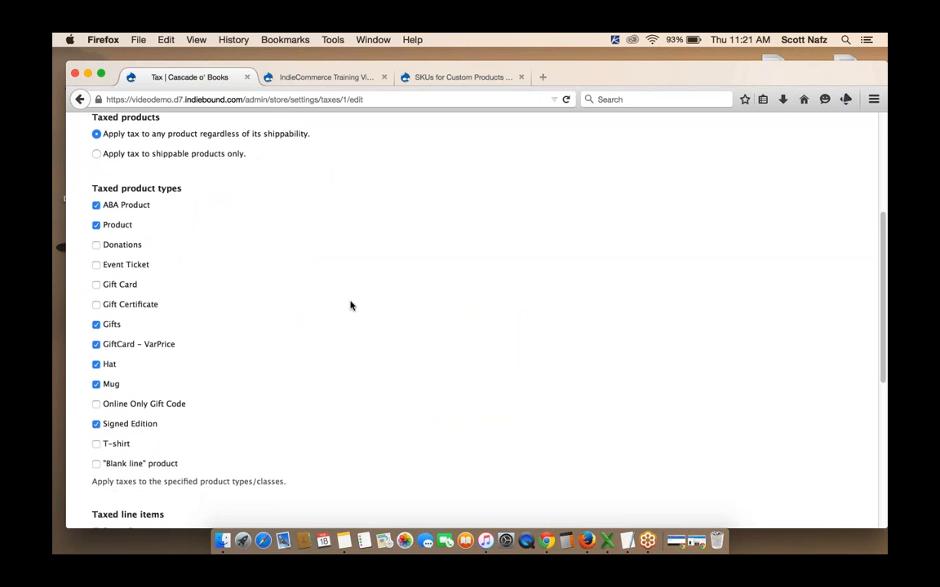
pyautogui.scroll(-1, 350, 306)
pyautogui.click(97, 328)
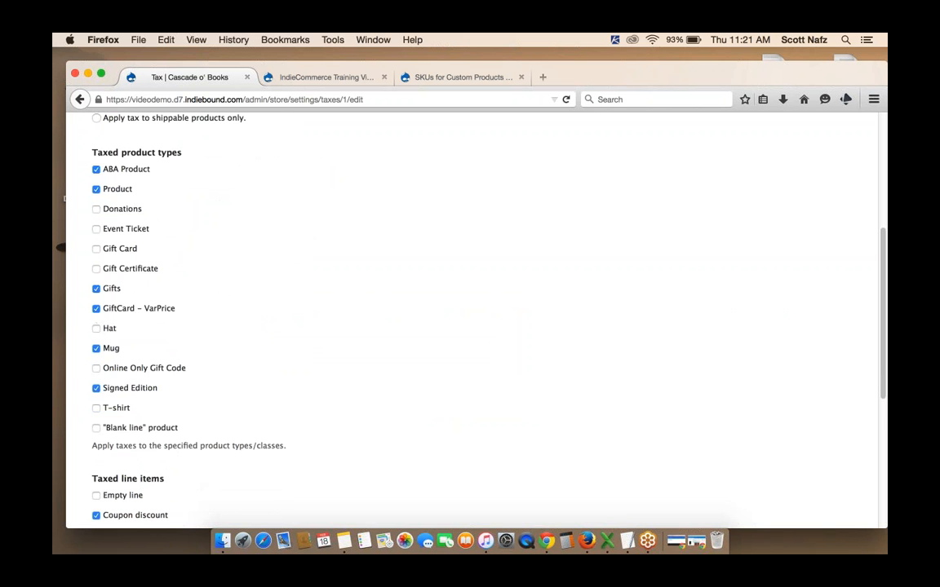
pyautogui.scroll(-2, 387, 328)
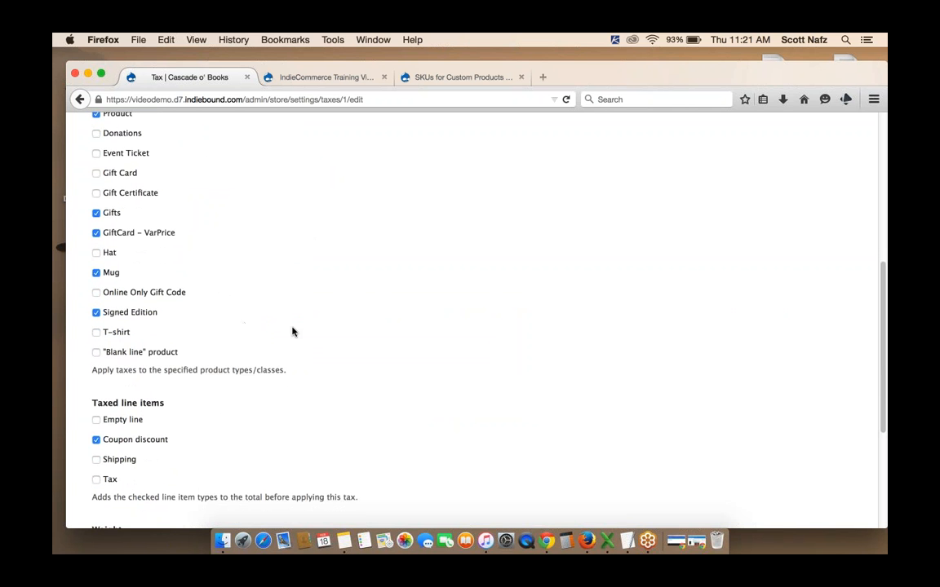
pyautogui.scroll(-6, 291, 335)
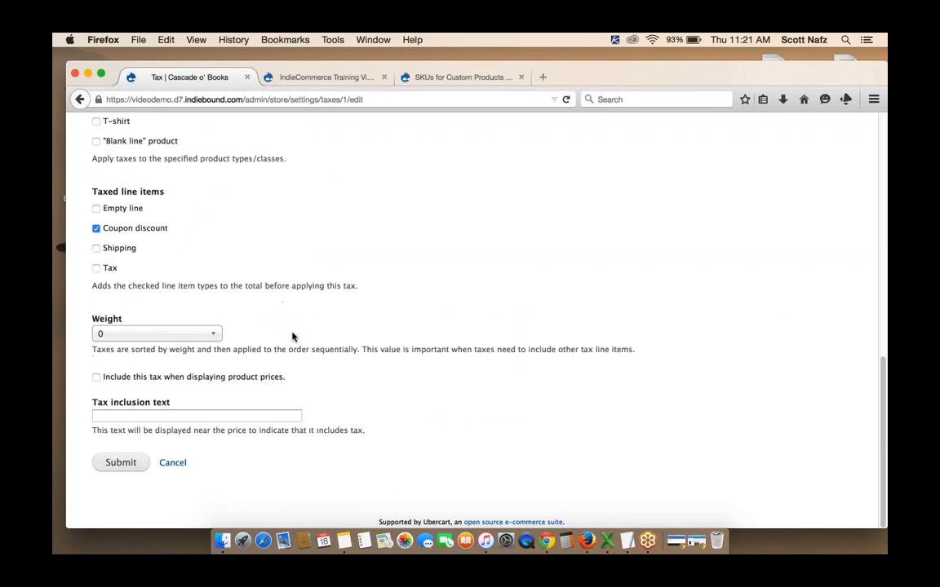
pyautogui.click(111, 466)
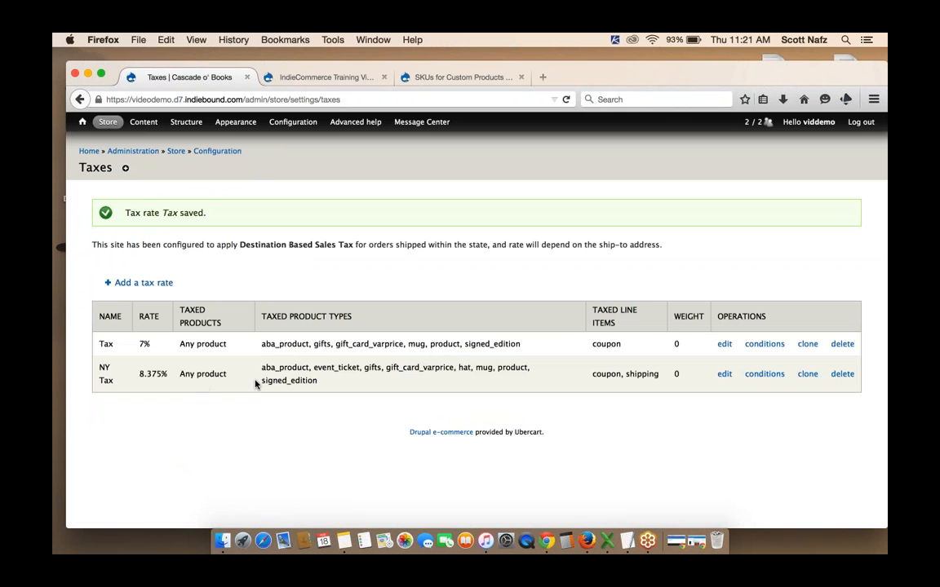
# Edit the NY Tax rate, untick its Event Ticket and Hat product types, and submit
pyautogui.click(725, 374)
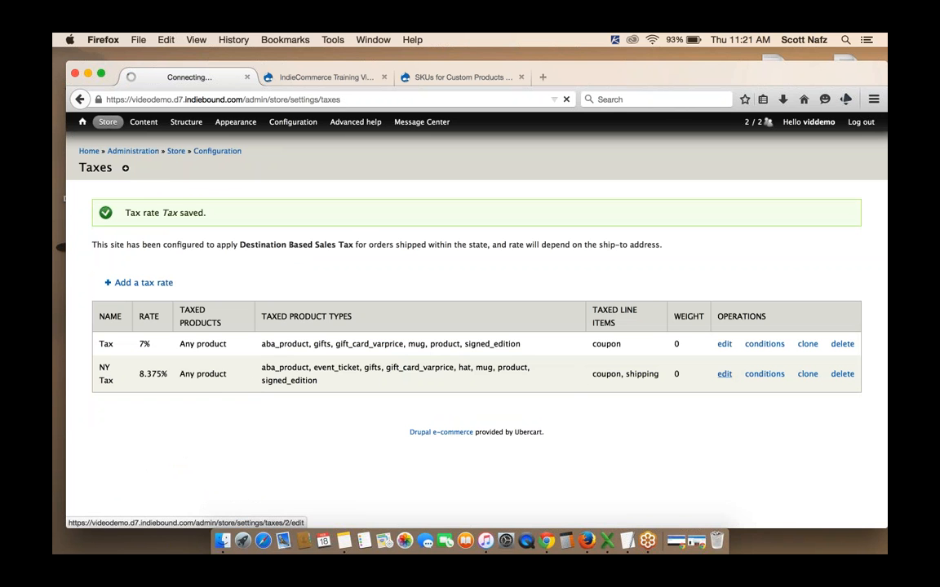
pyautogui.scroll(-5, 505, 334)
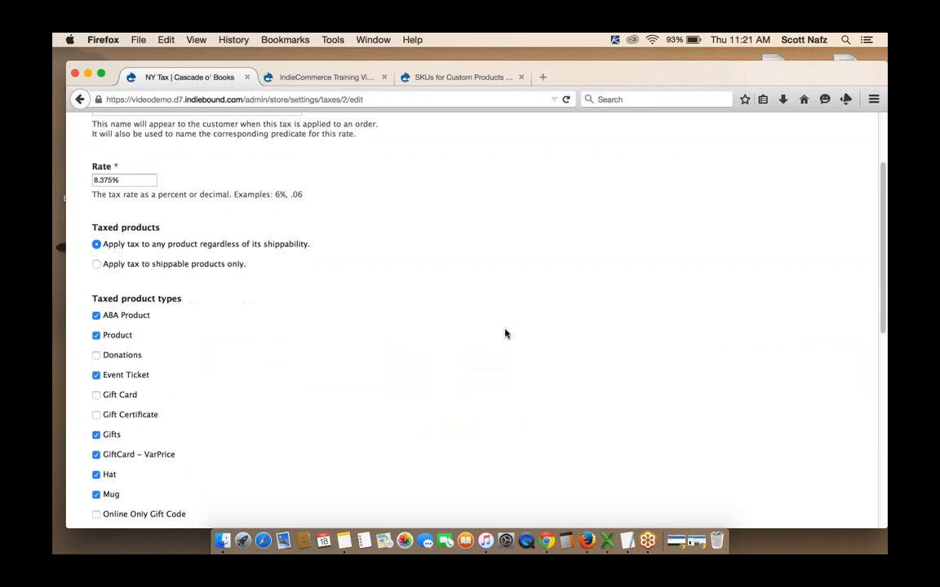
pyautogui.click(95, 275)
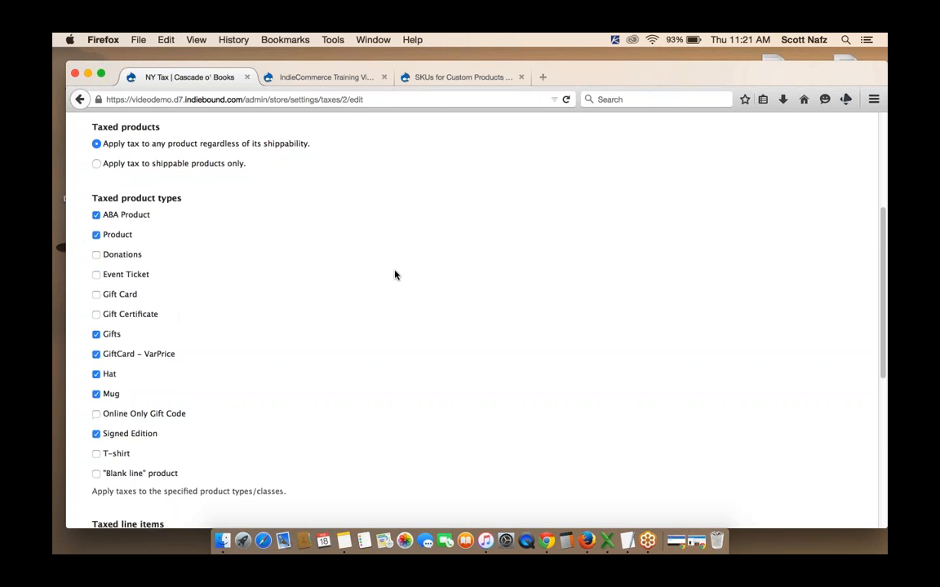
pyautogui.scroll(-2, 394, 273)
pyautogui.click(96, 282)
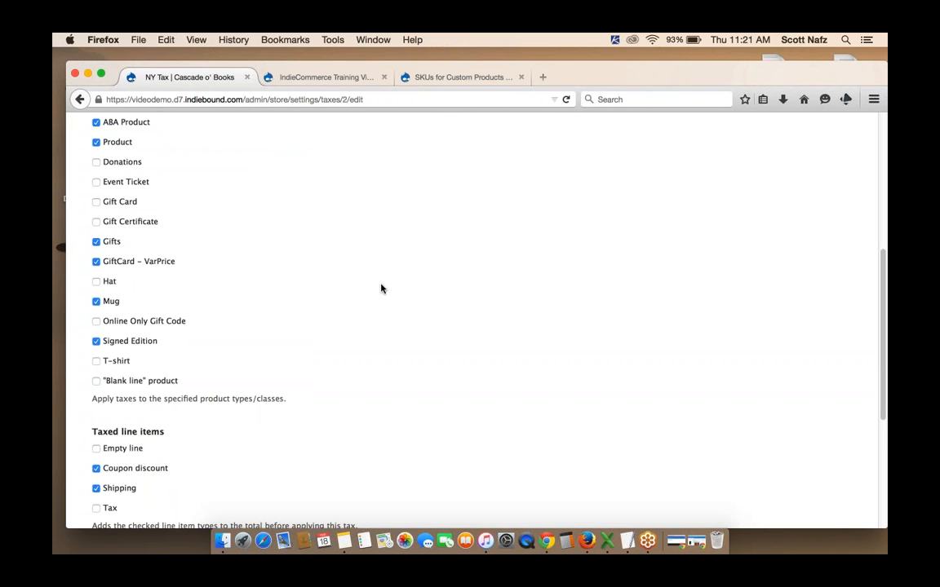
pyautogui.scroll(-5, 382, 287)
pyautogui.click(115, 463)
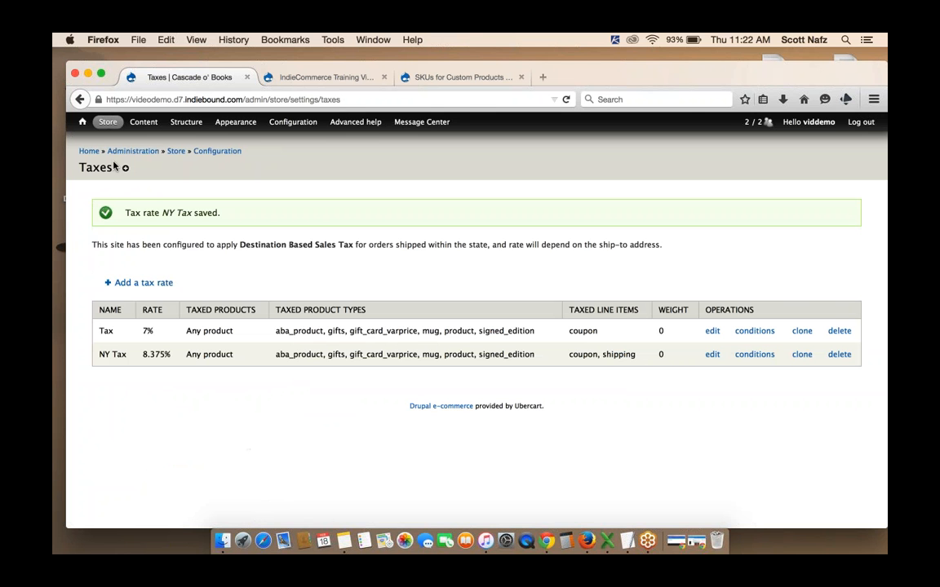
# Open the Alexander Dumas Signing product from the content list
pyautogui.click(143, 122)
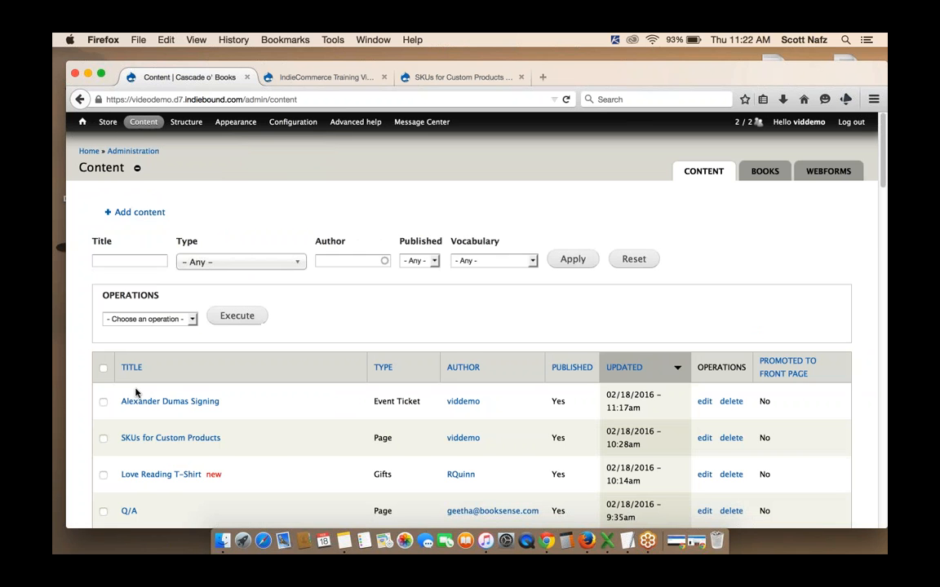
pyautogui.click(146, 401)
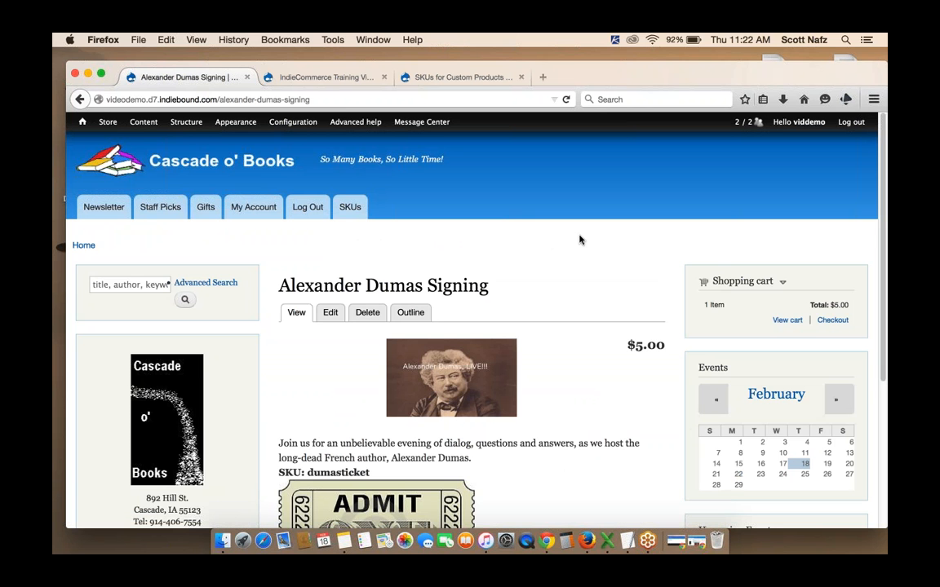
pyautogui.scroll(-3, 579, 239)
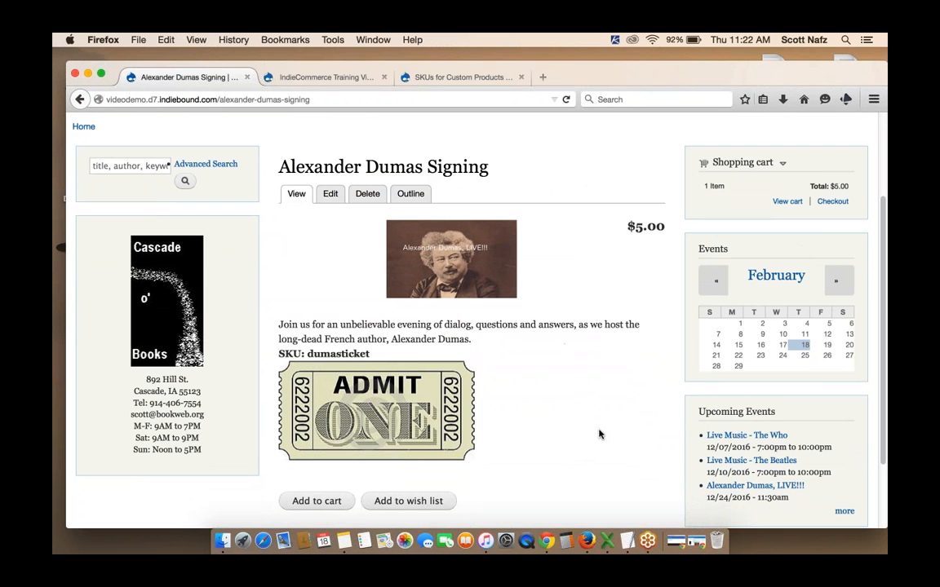
# Switch to the TextEdit note and copy the red 'This item MUST be paid for in advance' HTML paragraph
pyautogui.click(627, 540)
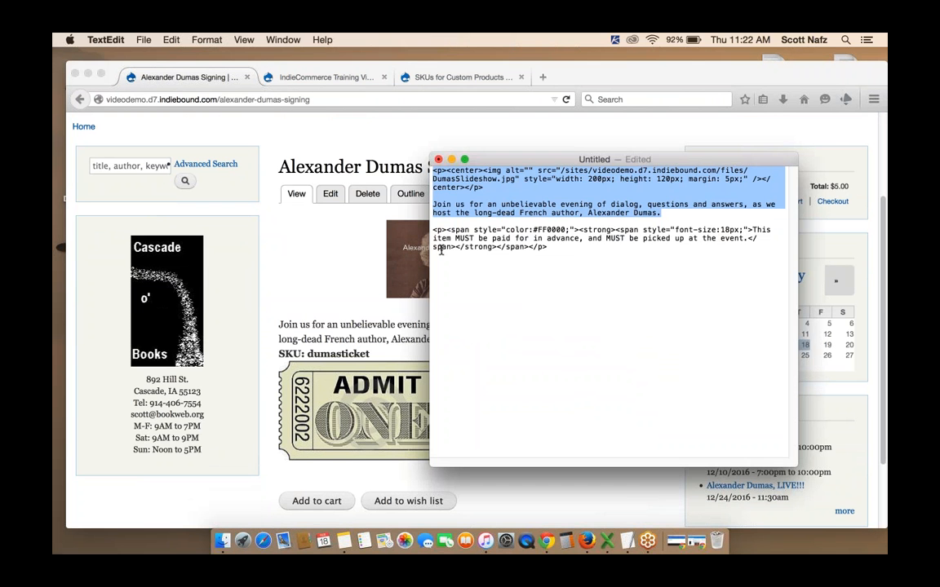
pyautogui.moveTo(433, 231); pyautogui.dragTo(554, 248)
pyautogui.hotkey('ctrl', 'c')
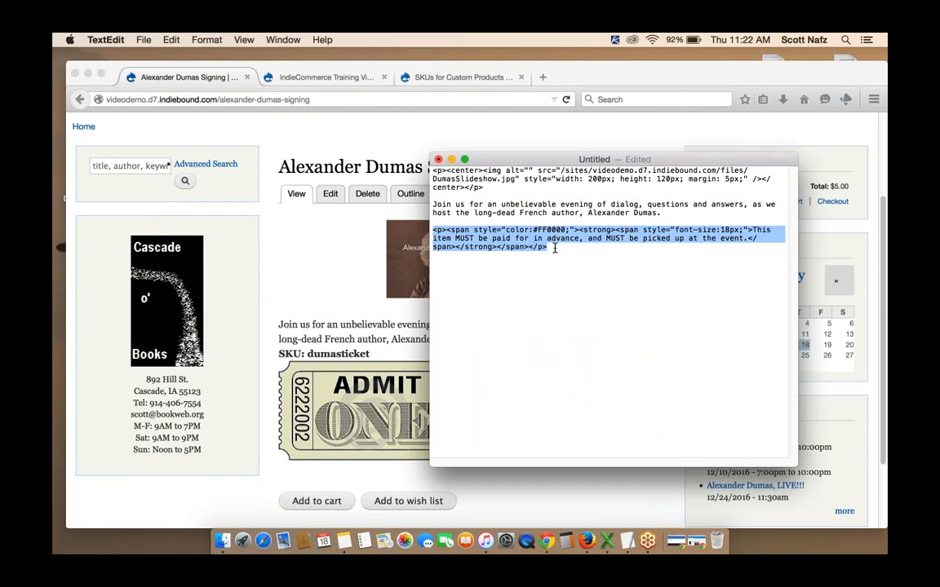
pyautogui.press('super+Tab')
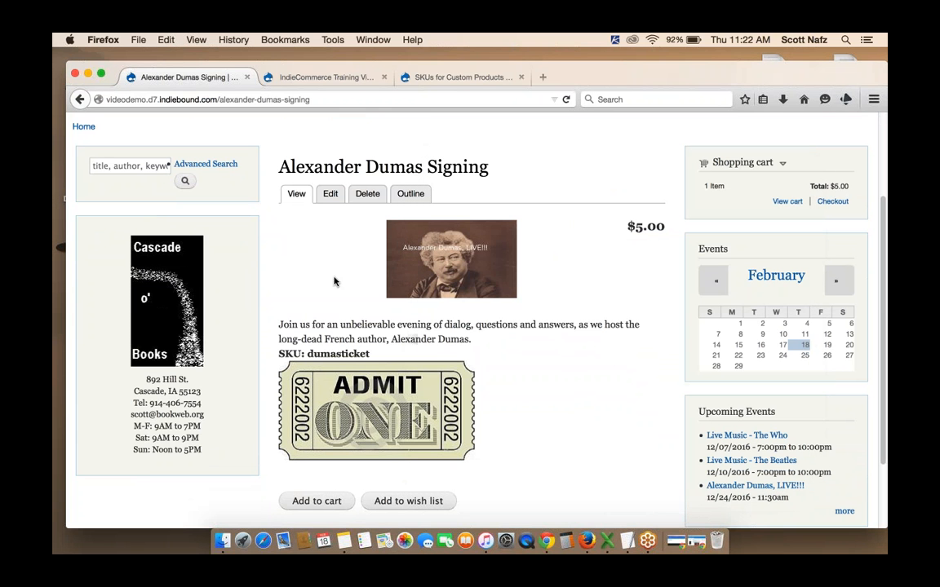
# Edit the product, paste the copied notice paragraph at the end of the plain-text description, and save
pyautogui.click(331, 194)
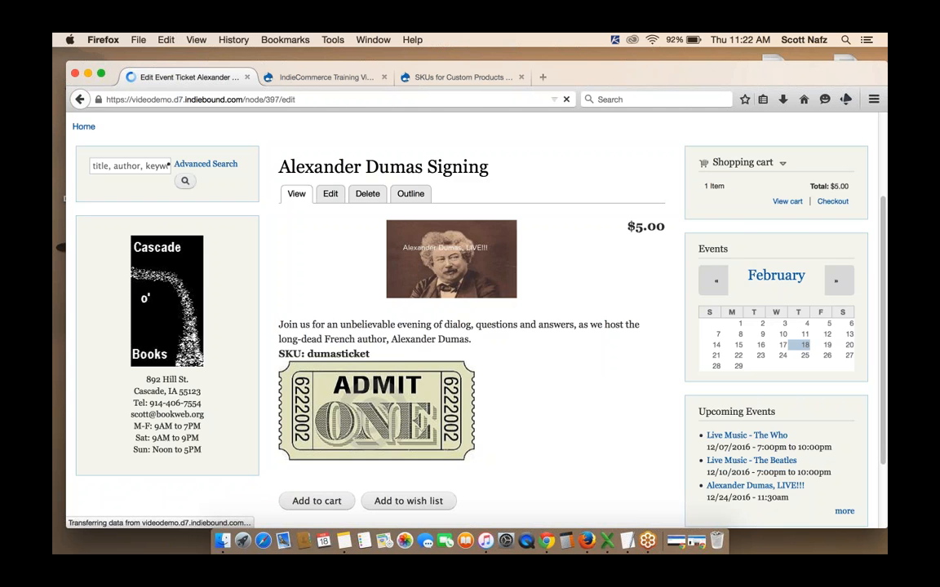
pyautogui.scroll(-3, 470, 327)
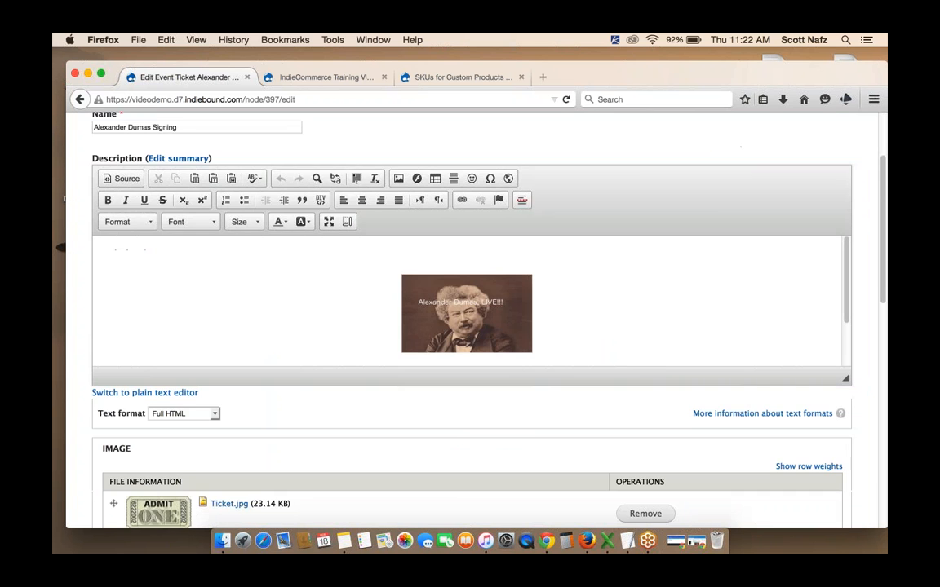
pyautogui.click(133, 378)
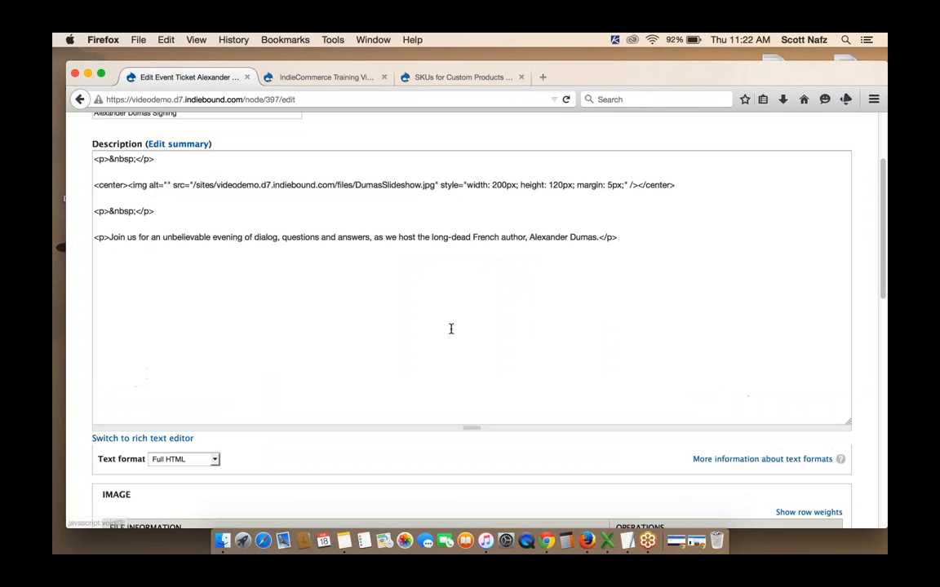
pyautogui.click(619, 239)
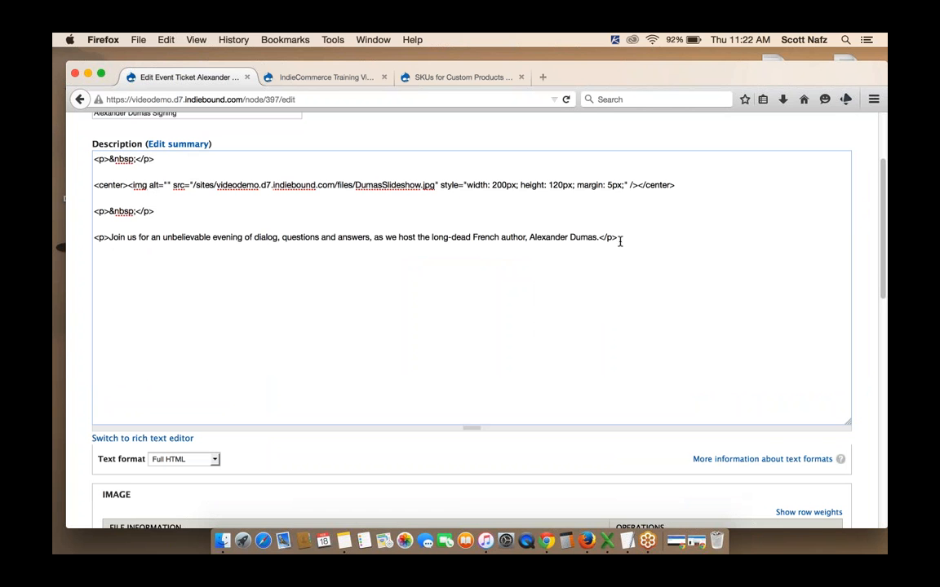
pyautogui.press('Return')
pyautogui.hotkey('ctrl', 'v')
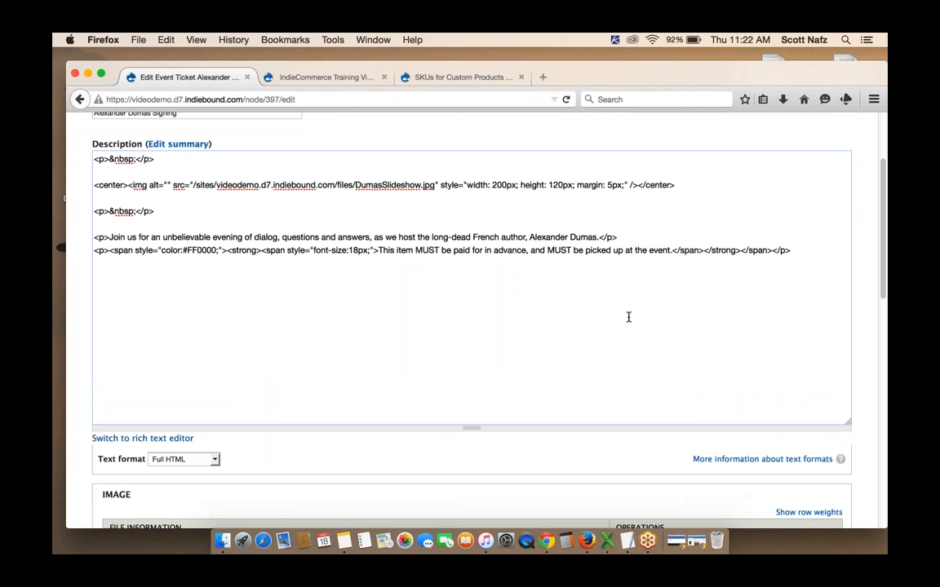
pyautogui.scroll(-15, 590, 445)
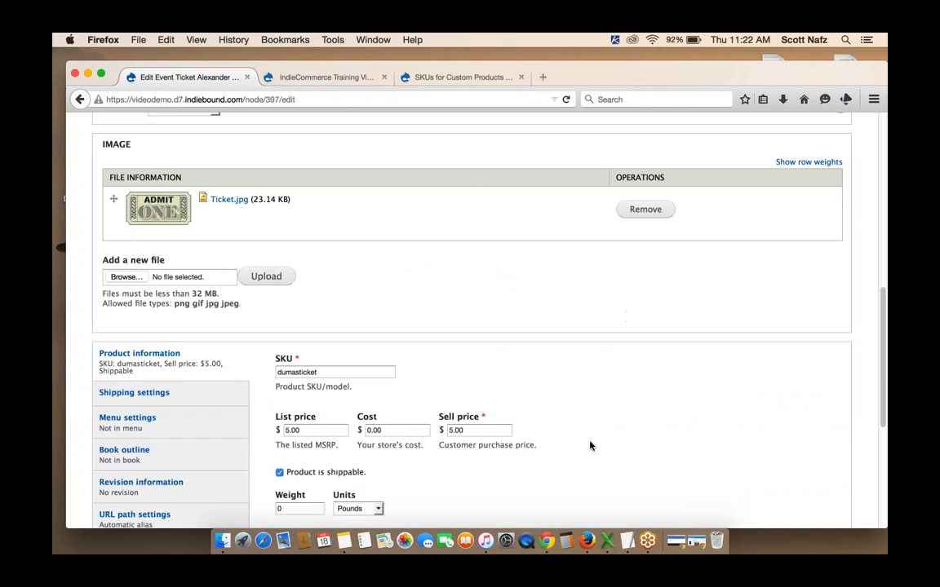
pyautogui.click(115, 476)
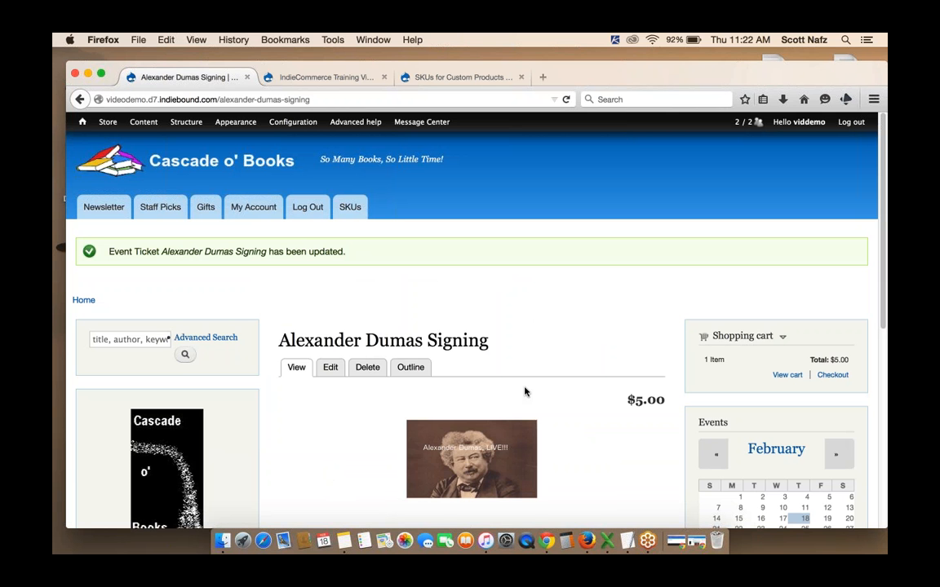
# Look over the updated product page with the new red notice
pyautogui.scroll(-6, 524, 391)
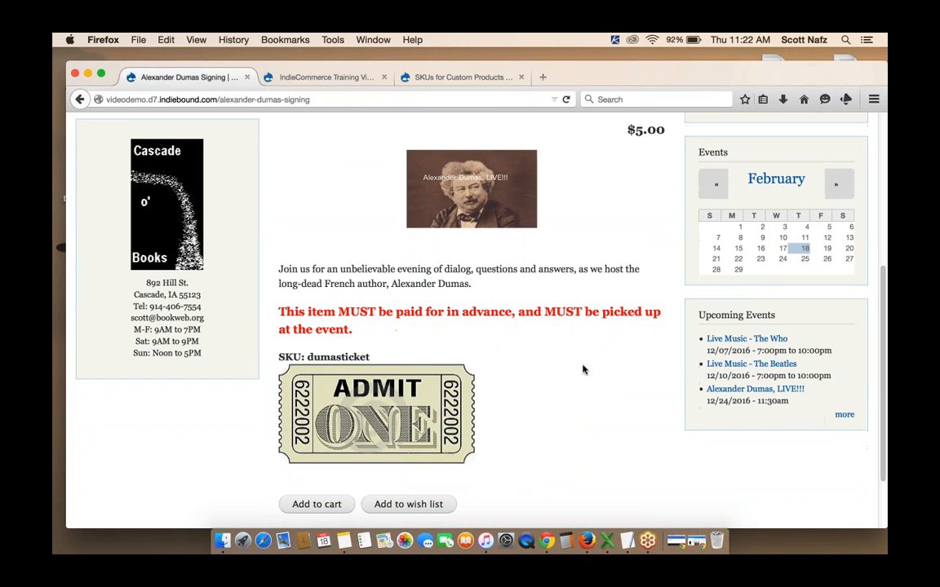
pyautogui.scroll(-1, 583, 370)
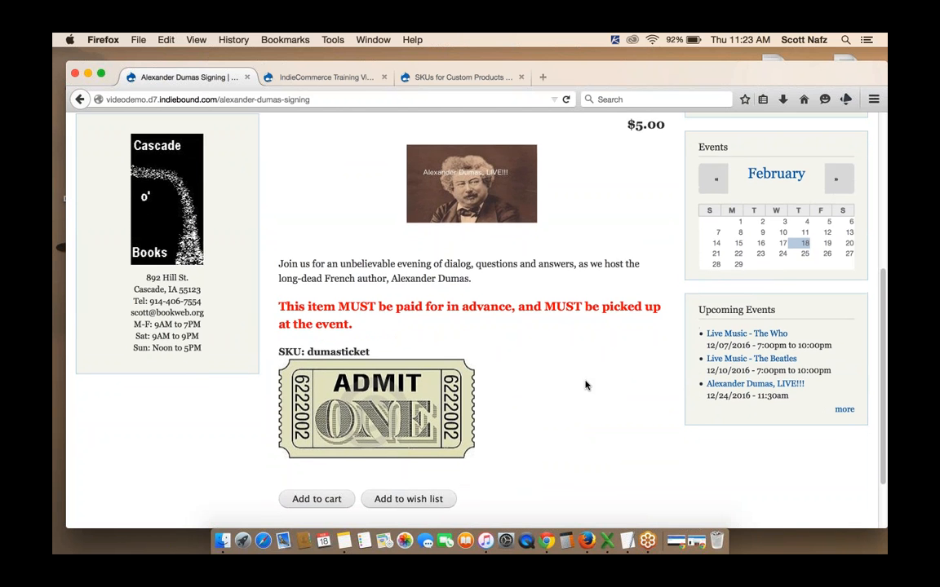
pyautogui.scroll(10, 585, 385)
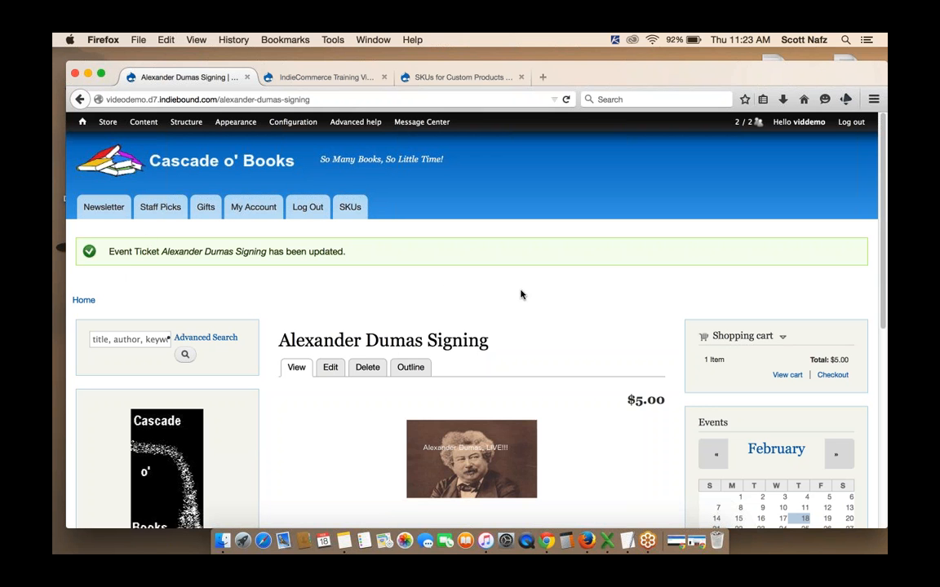
pyautogui.scroll(-1, 521, 295)
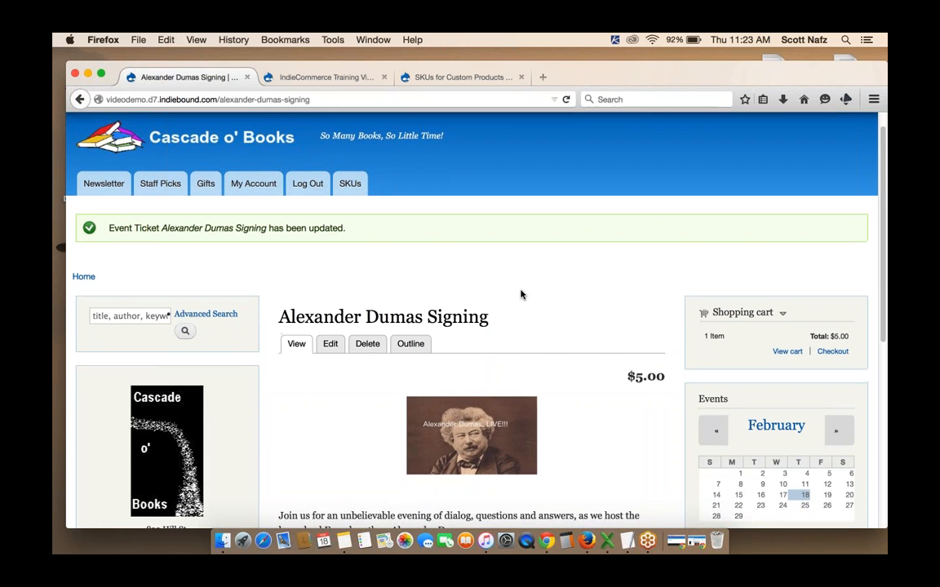
pyautogui.scroll(-1, 521, 295)
pyautogui.scroll(2, 520, 295)
# Open the Pay at Store payment method's conditions and delete the NOT DUMASTICKET SKU condition
pyautogui.moveTo(102, 126)
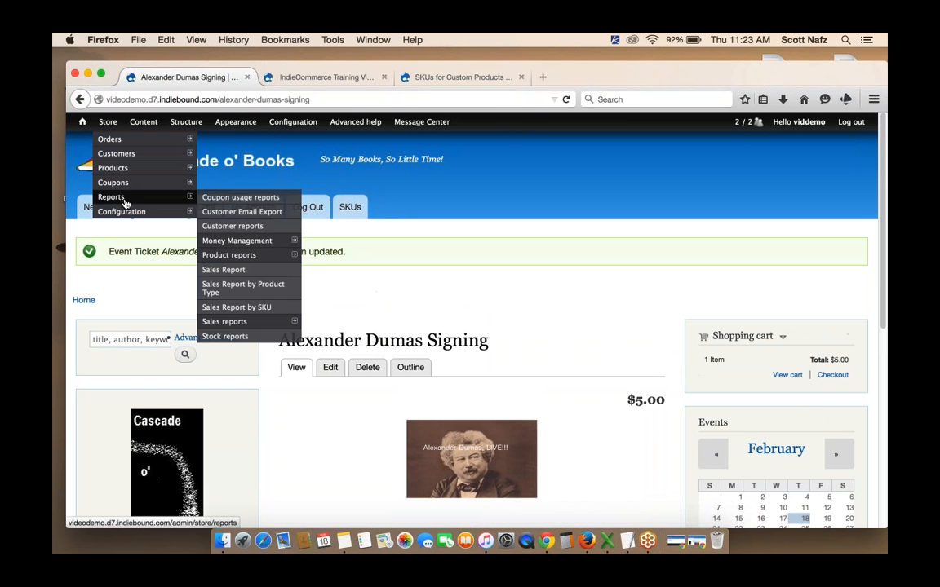
pyautogui.moveTo(127, 212)
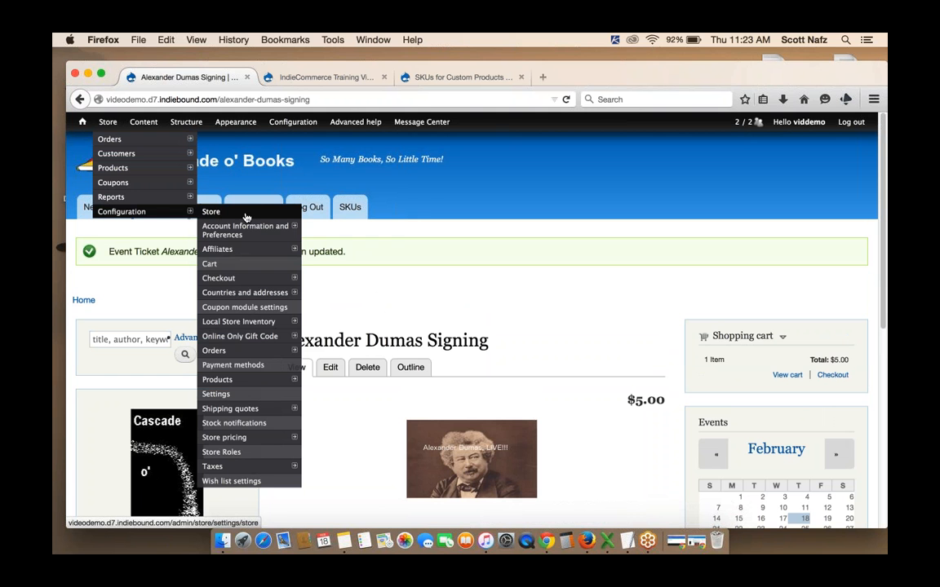
pyautogui.click(235, 366)
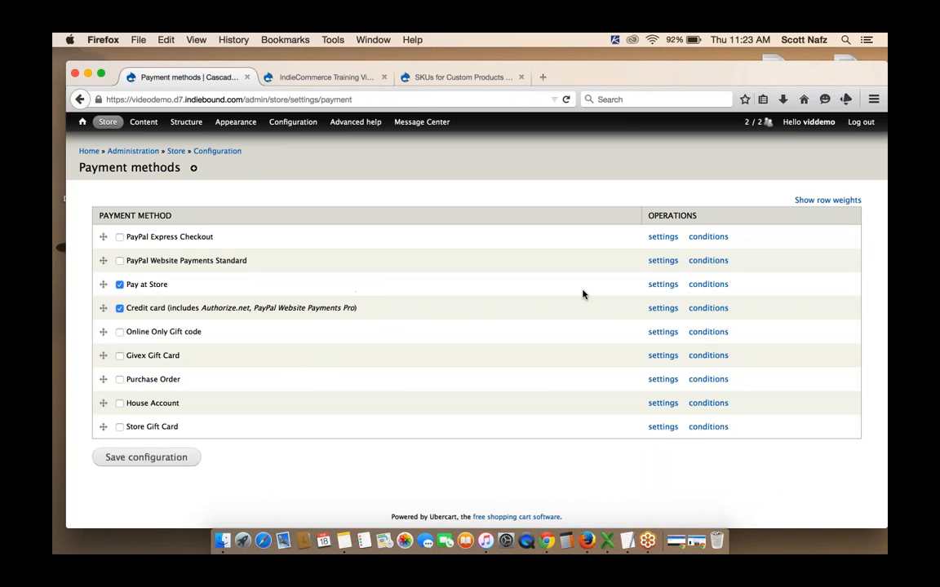
pyautogui.click(708, 285)
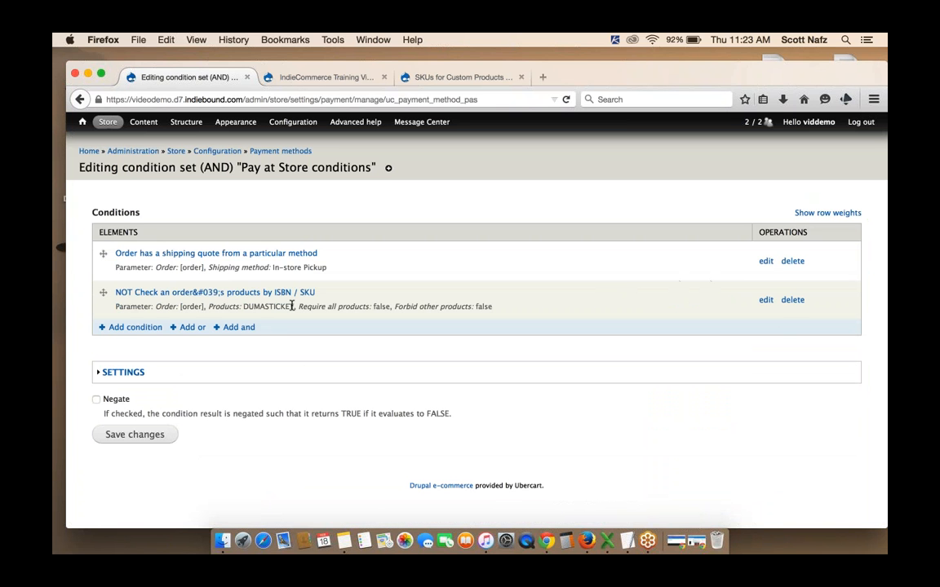
pyautogui.click(792, 300)
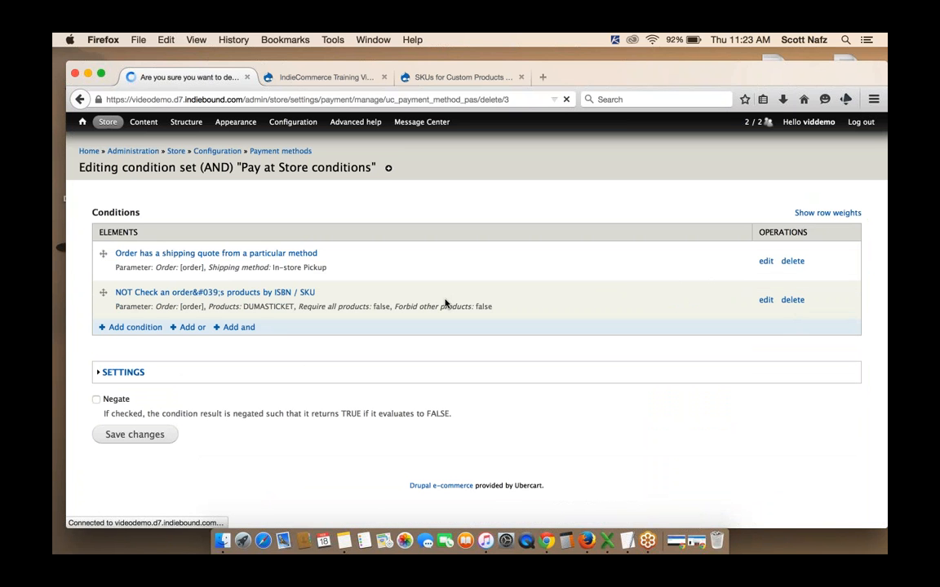
pyautogui.click(119, 225)
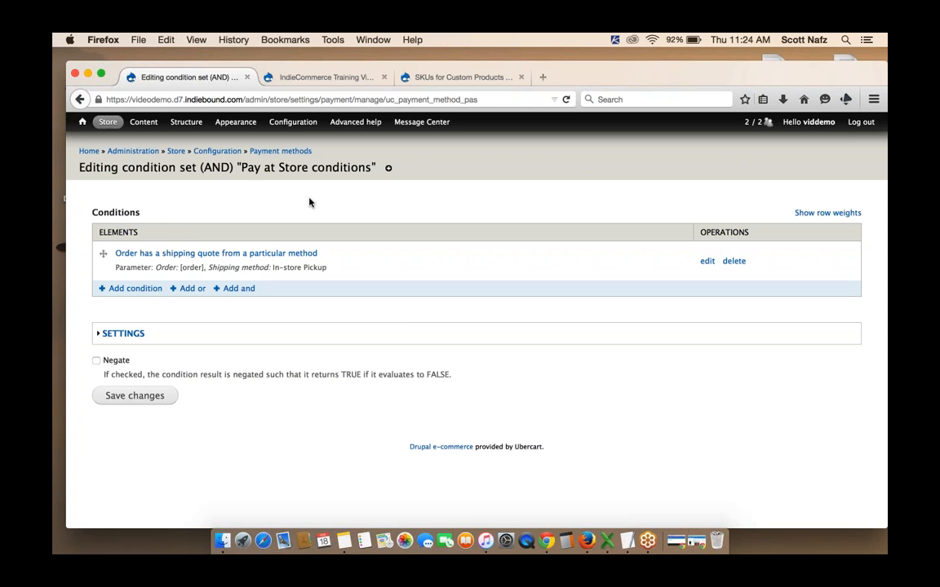
# Add a new condition to the Pay at Store conditions, choosing "Check an order's products by ISBN / SKU"
pyautogui.click(127, 289)
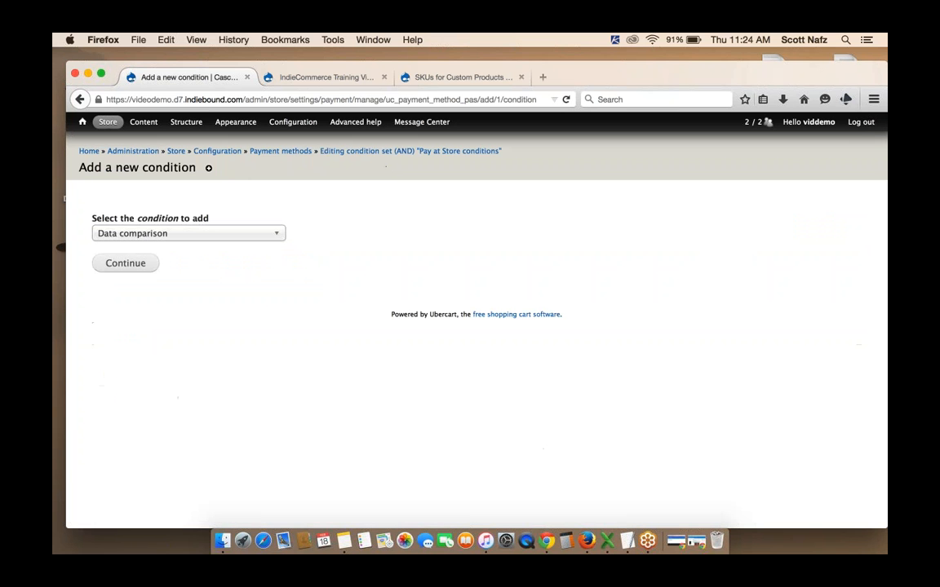
pyautogui.click(198, 235)
pyautogui.scroll(-6, 198, 301)
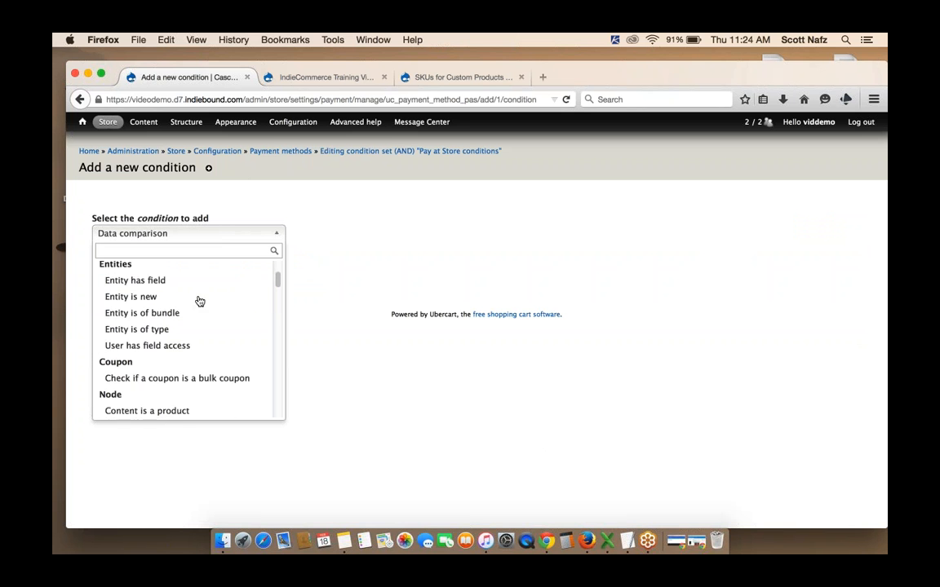
pyautogui.scroll(6, 198, 301)
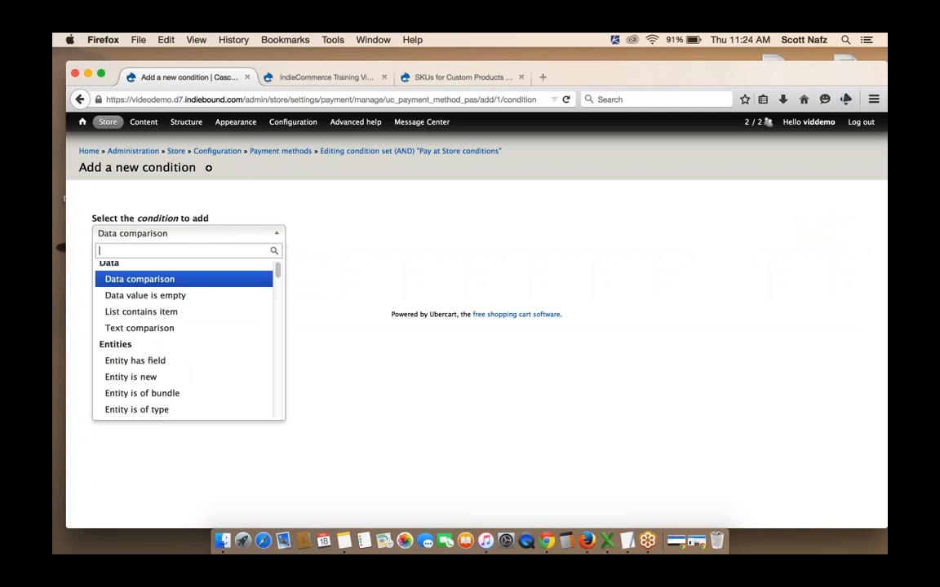
pyautogui.scroll(-2, 132, 340)
pyautogui.scroll(-3, 187, 334)
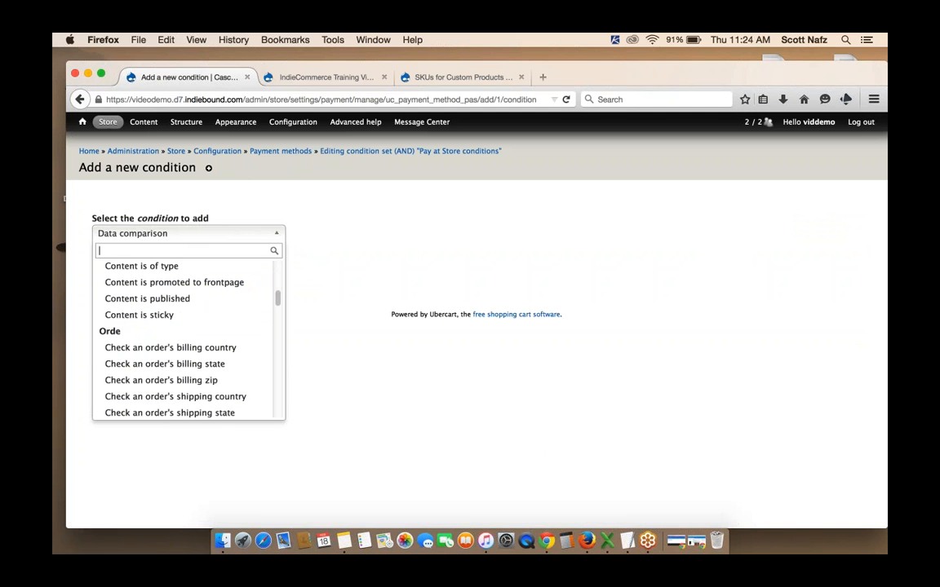
pyautogui.scroll(-3, 187, 318)
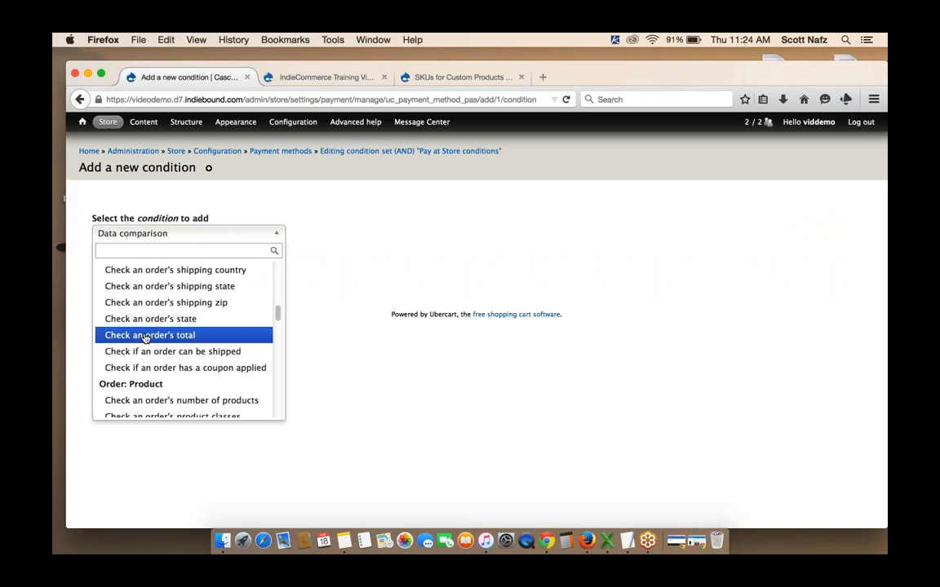
pyautogui.scroll(4, 188, 315)
pyautogui.scroll(-3, 187, 314)
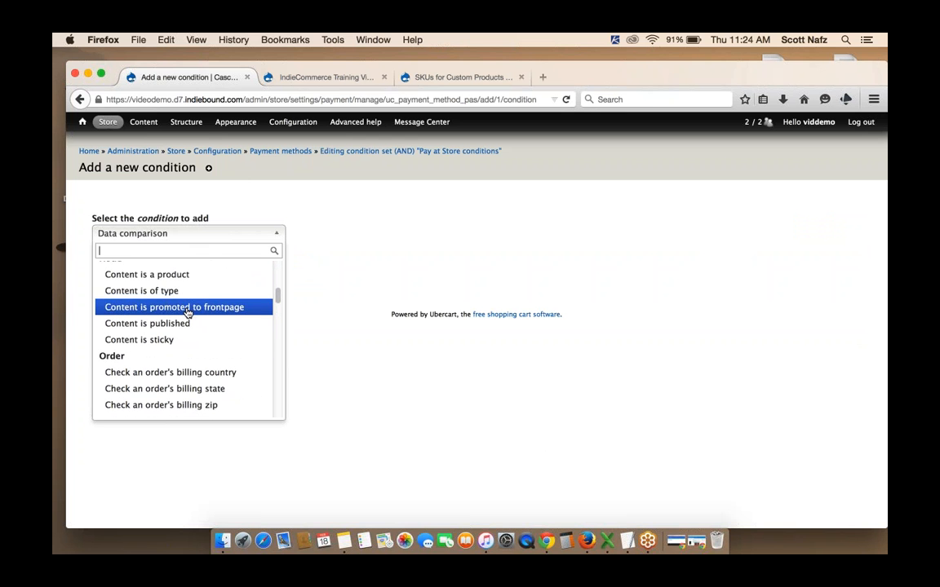
pyautogui.scroll(-1, 186, 313)
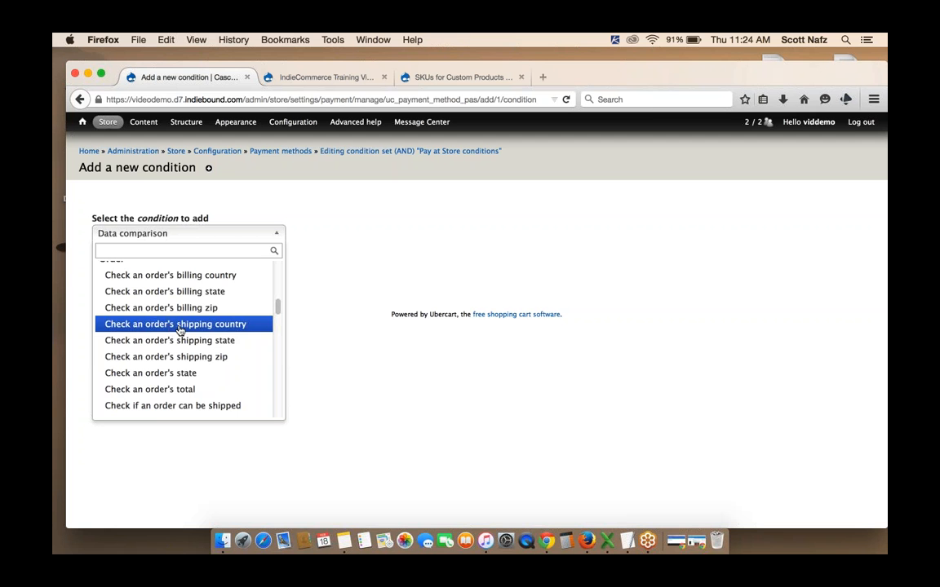
pyautogui.scroll(-5, 190, 345)
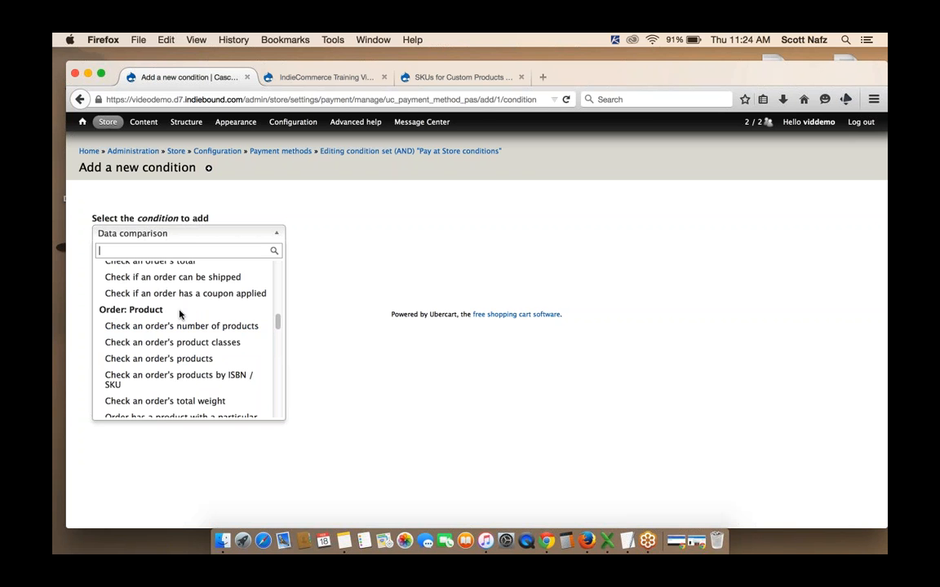
pyautogui.scroll(-3, 141, 316)
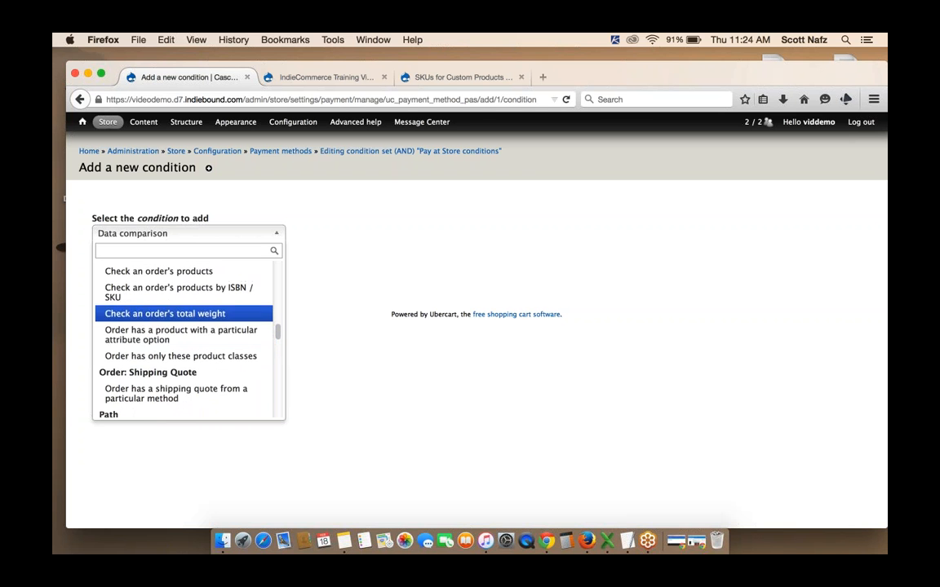
pyautogui.scroll(3, 163, 314)
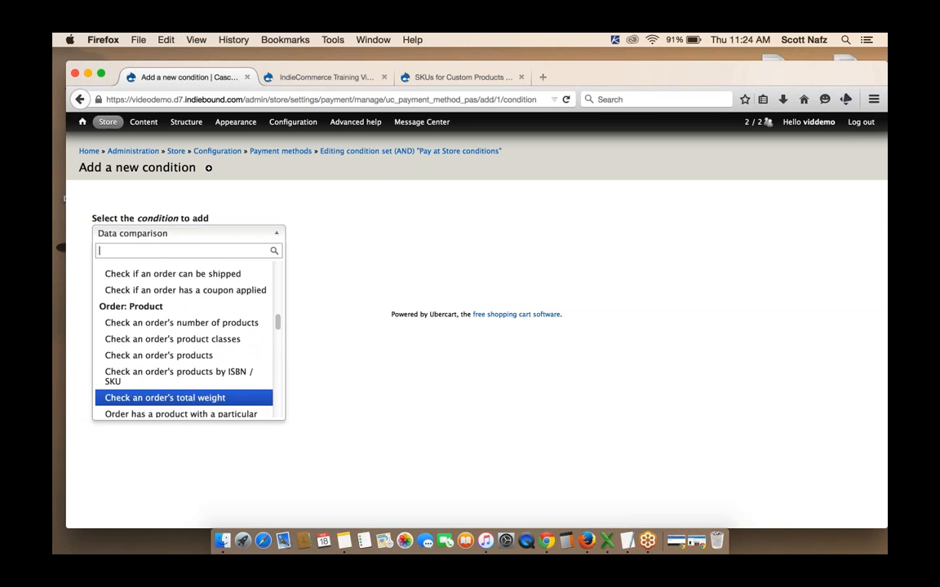
pyautogui.click(179, 376)
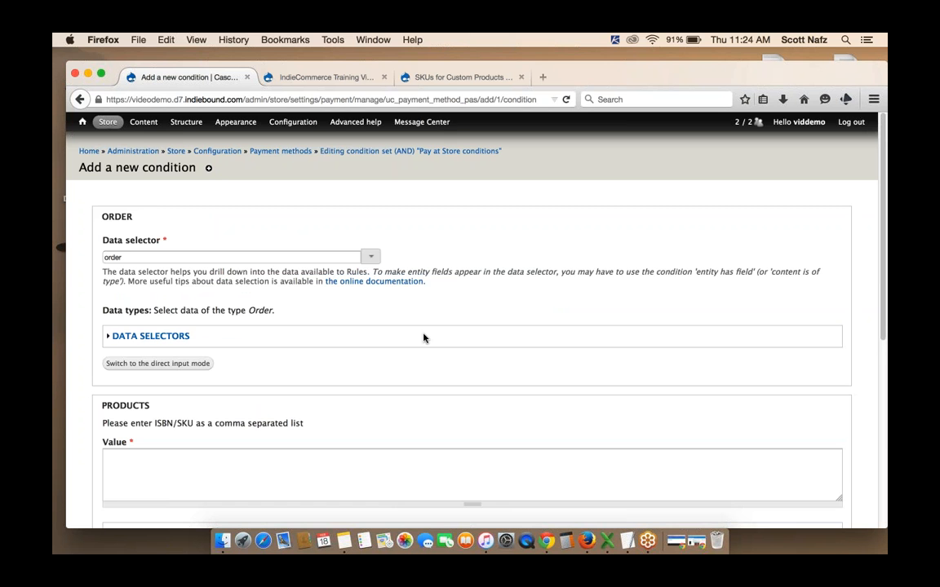
# Enter dumasticket as the products' SKU value, tick Negate, and save the condition
pyautogui.scroll(-3, 423, 337)
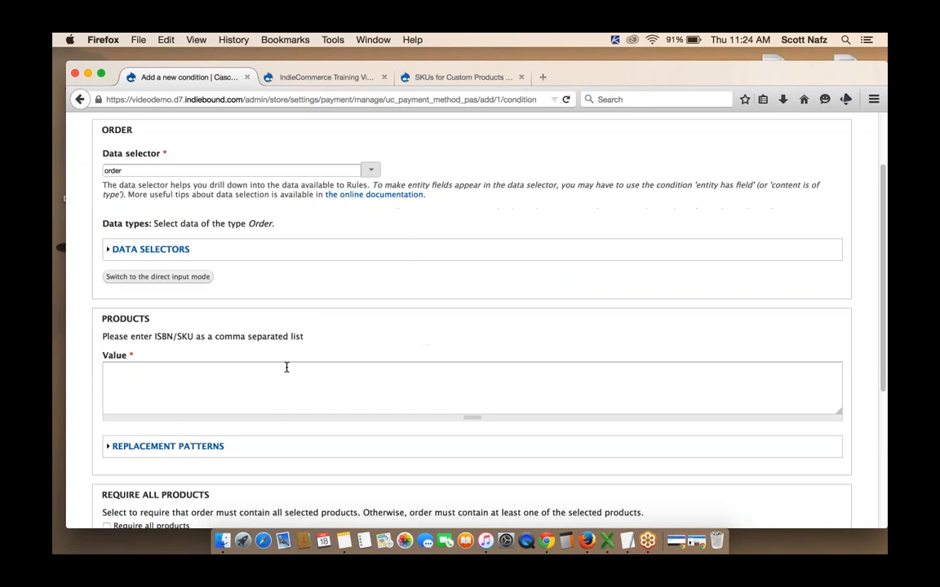
pyautogui.click(287, 369)
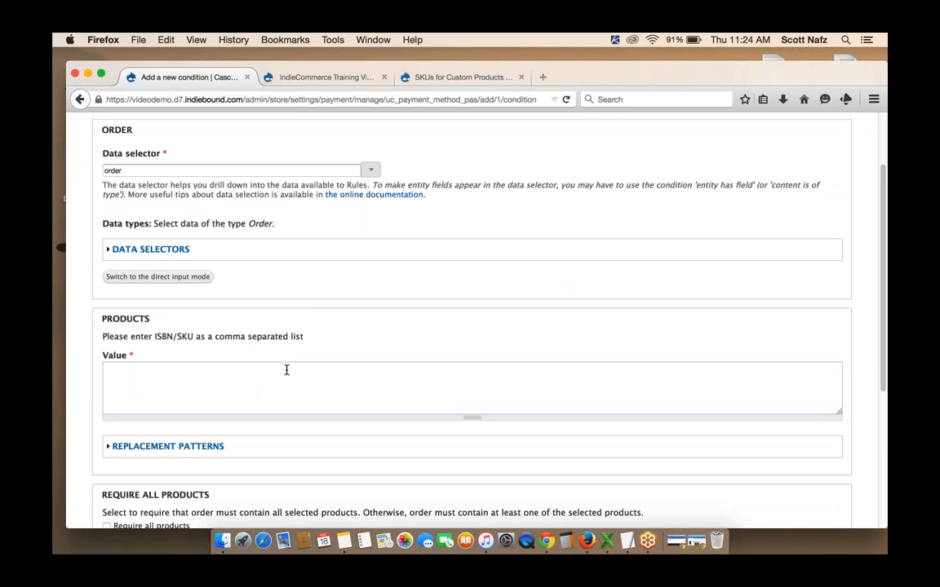
pyautogui.write('dumasticket')
pyautogui.scroll(-5, 471, 326)
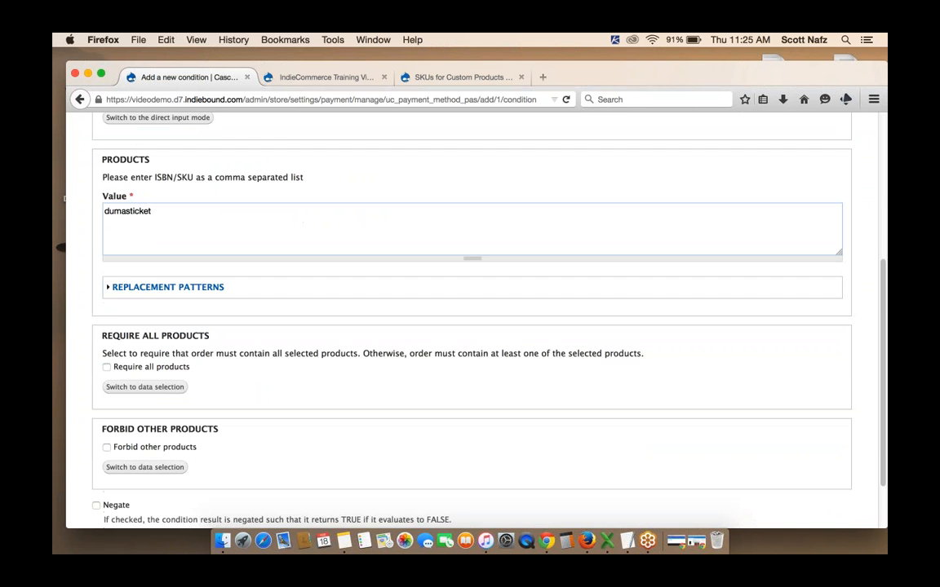
pyautogui.scroll(-2, 471, 327)
pyautogui.scroll(-1, 472, 326)
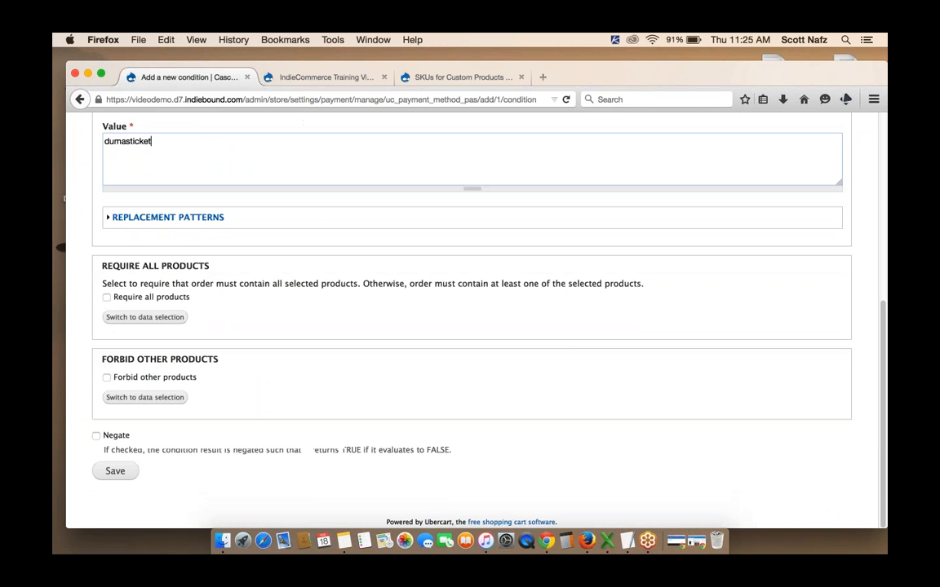
pyautogui.click(96, 438)
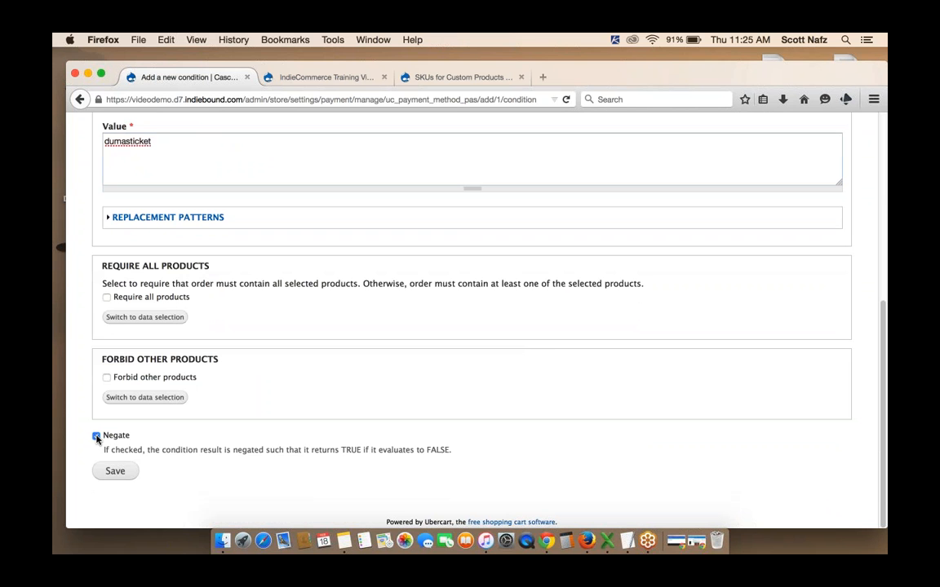
pyautogui.moveTo(155, 143); pyautogui.dragTo(97, 146)
pyautogui.click(520, 434)
pyautogui.click(116, 476)
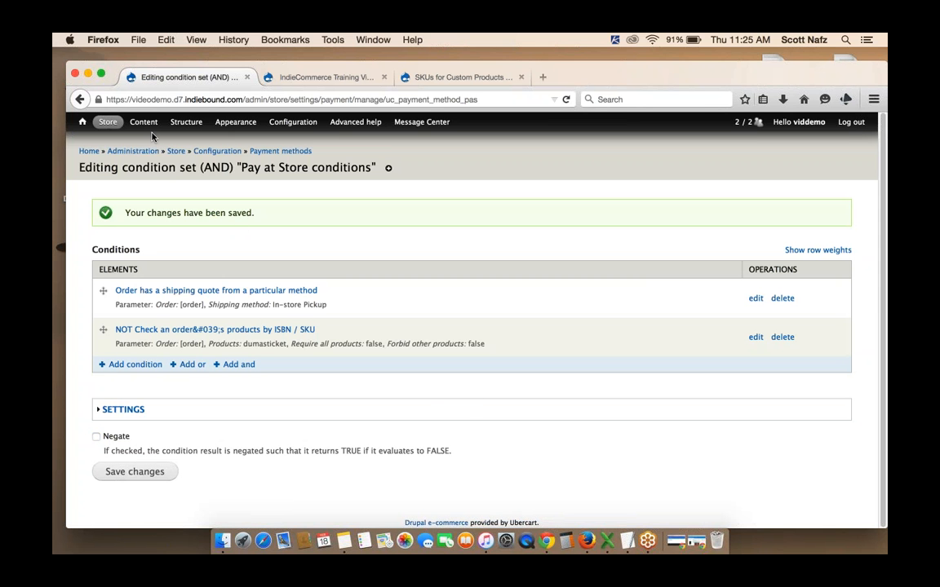
# Open the Alexander Dumas Signing product page from the content list and look over its details
pyautogui.moveTo(146, 131)
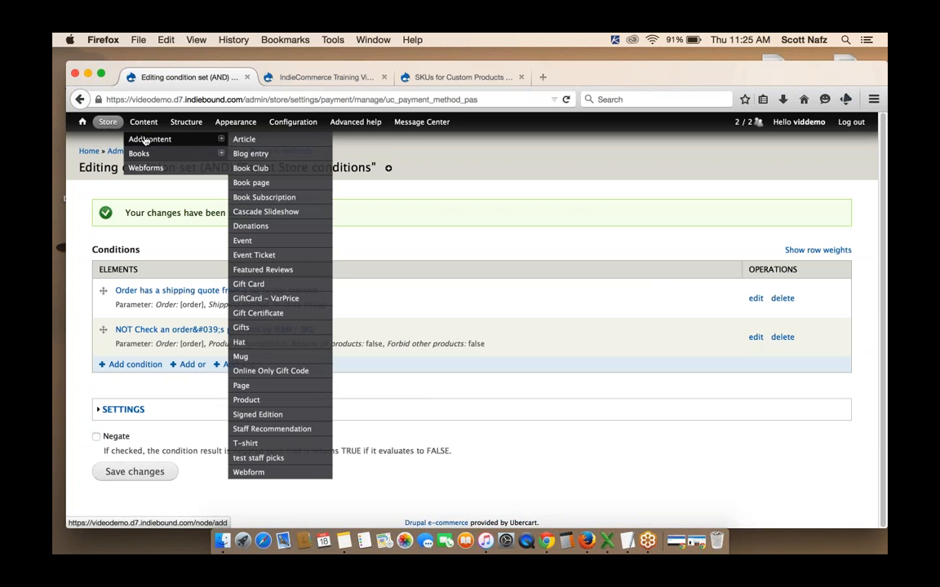
pyautogui.click(145, 140)
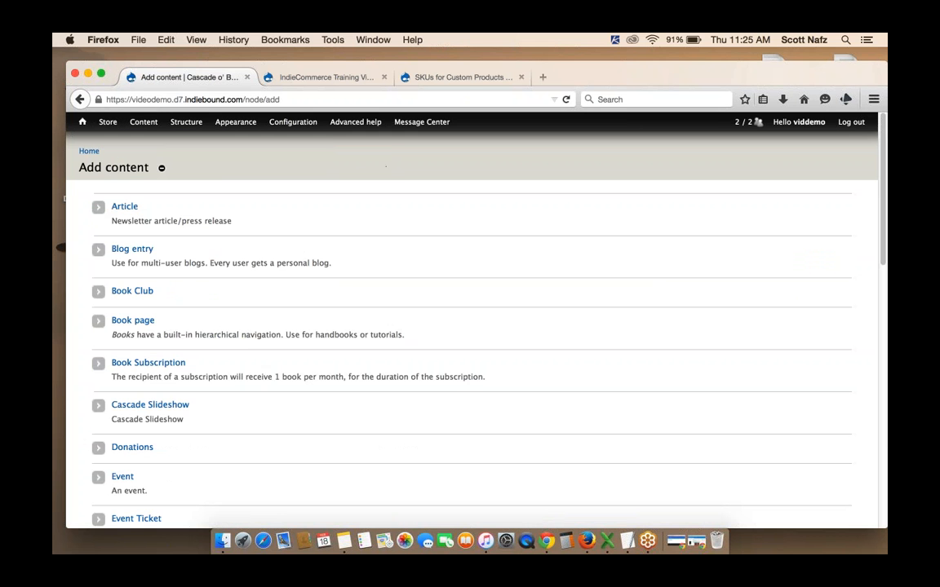
pyautogui.moveTo(143, 124)
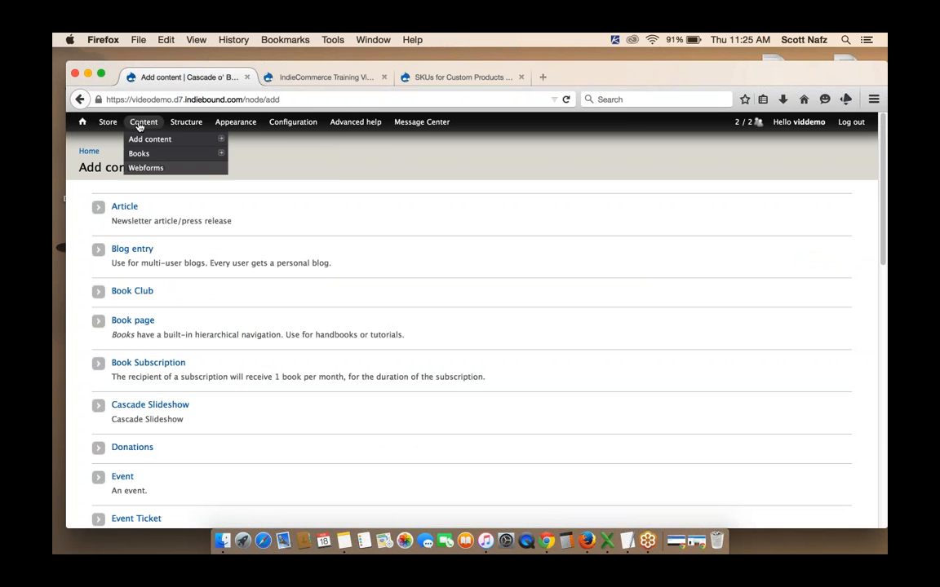
pyautogui.click(143, 122)
pyautogui.moveTo(293, 123)
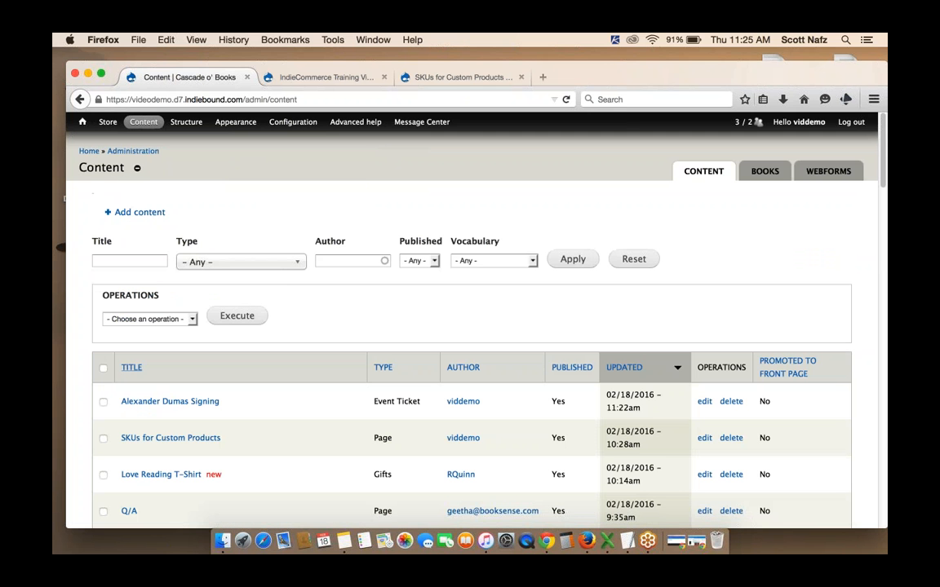
pyautogui.click(180, 402)
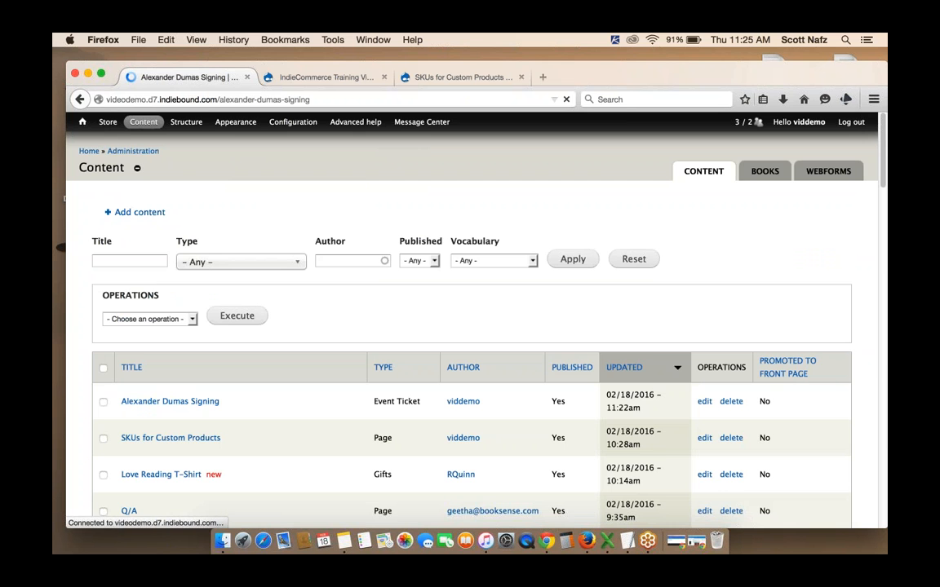
pyautogui.scroll(-3, 645, 246)
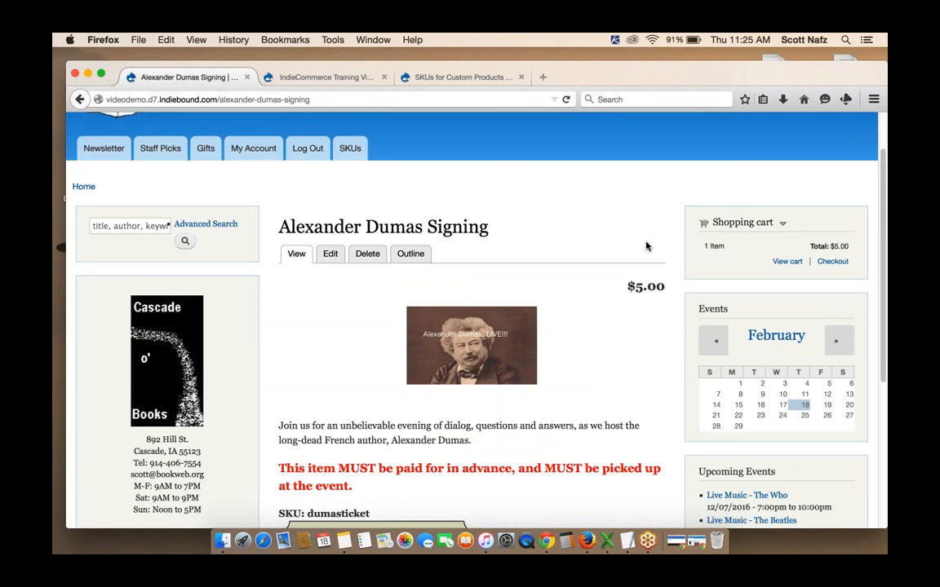
pyautogui.scroll(-2, 608, 286)
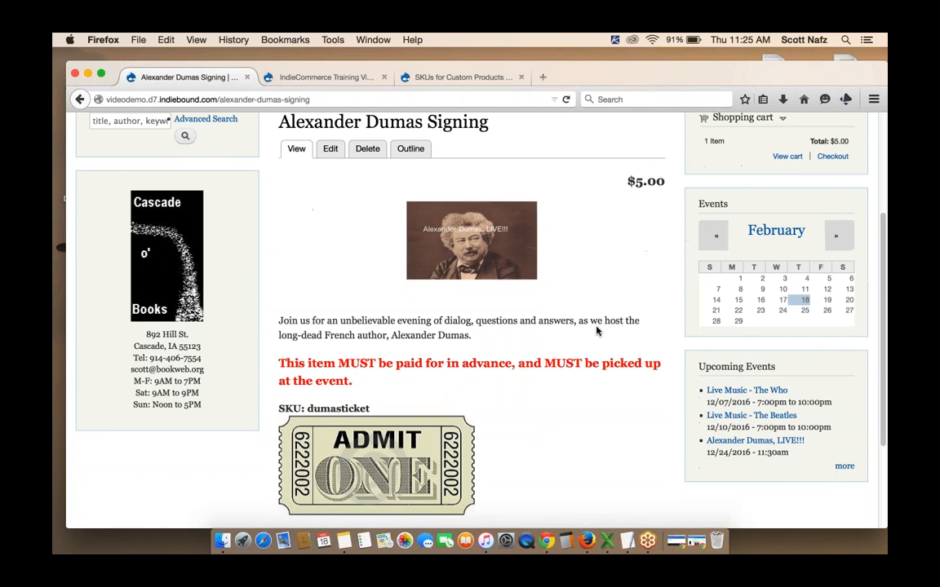
pyautogui.scroll(-1, 597, 330)
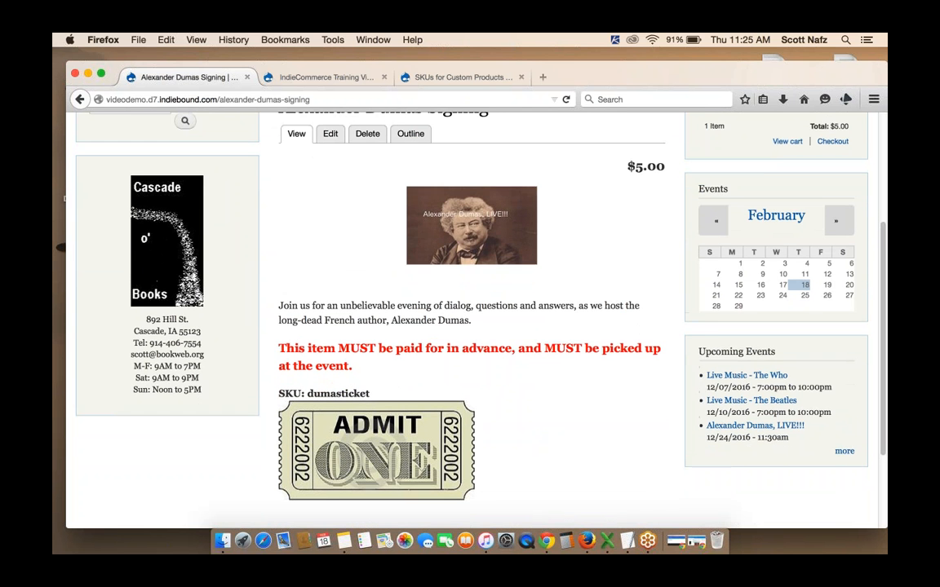
pyautogui.scroll(1, 597, 331)
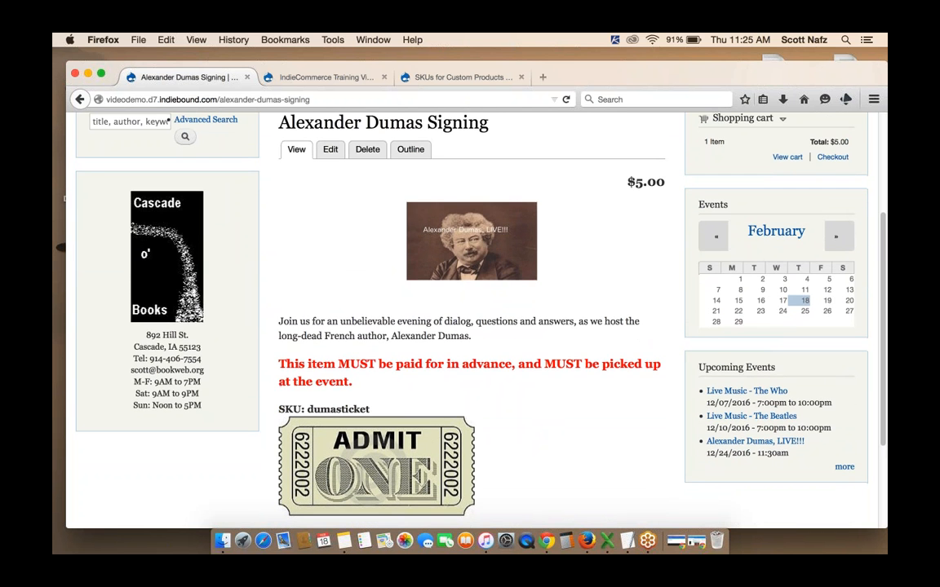
pyautogui.scroll(-3, 473, 318)
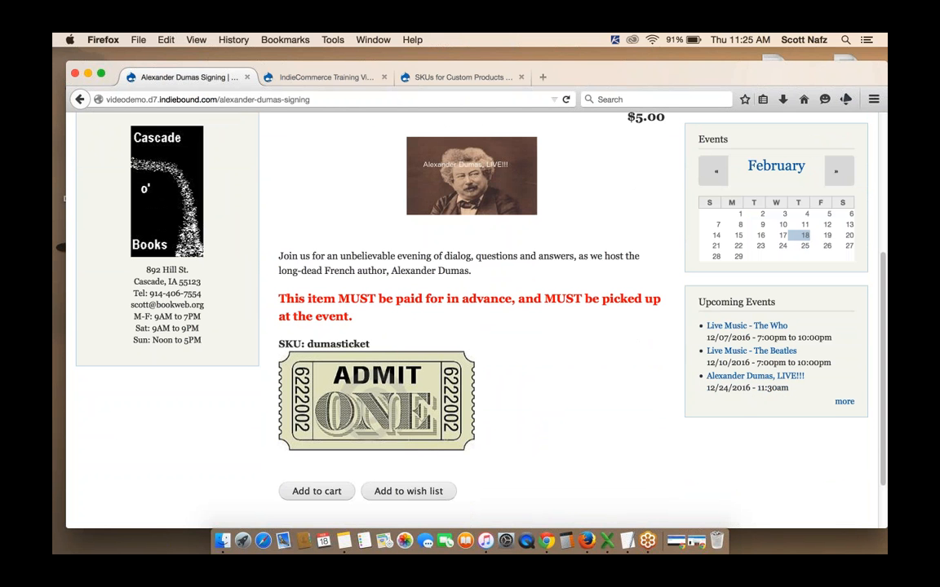
pyautogui.scroll(5, 473, 318)
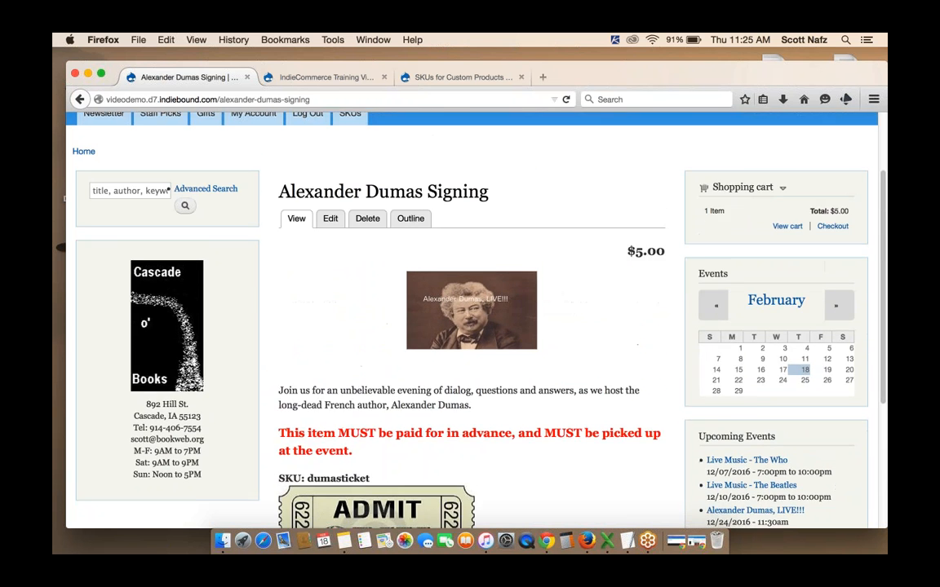
pyautogui.scroll(2, 594, 382)
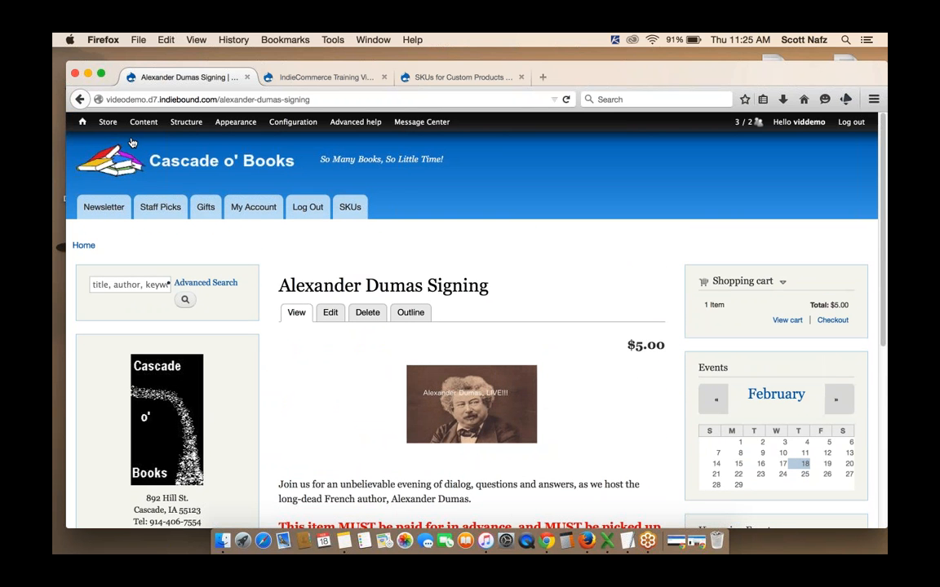
# Open the Shipping quotes configuration and look over the list of shipping methods
pyautogui.moveTo(114, 127)
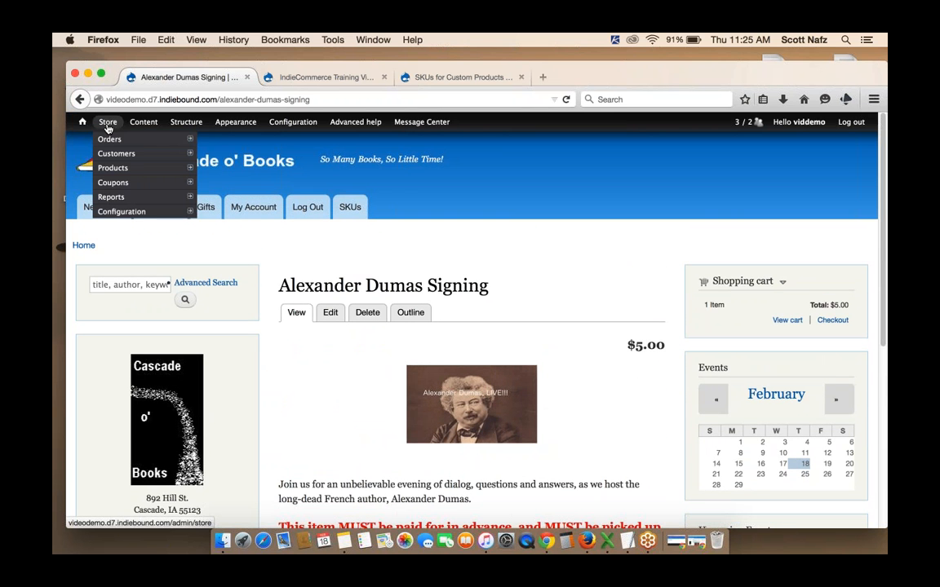
pyautogui.moveTo(117, 213)
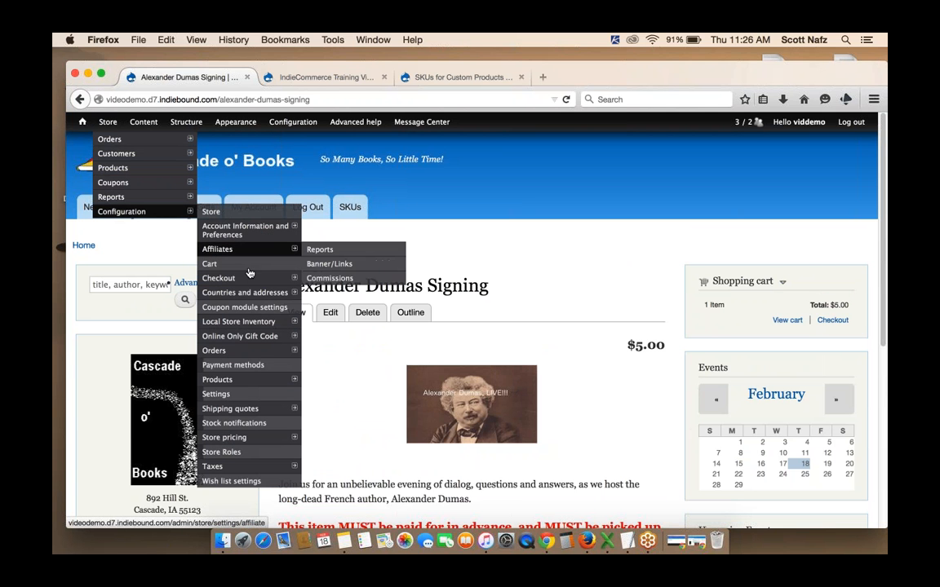
pyautogui.click(239, 410)
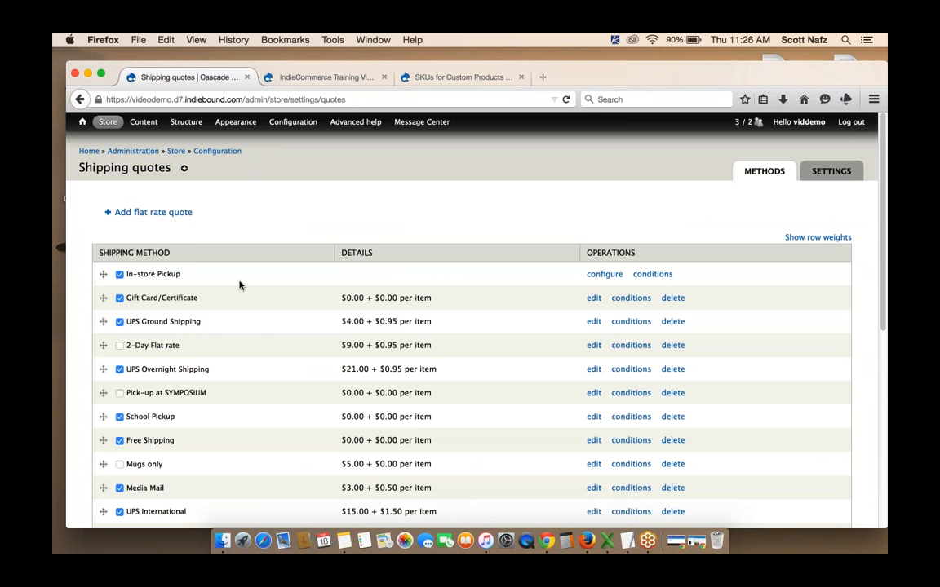
pyautogui.scroll(-2, 249, 338)
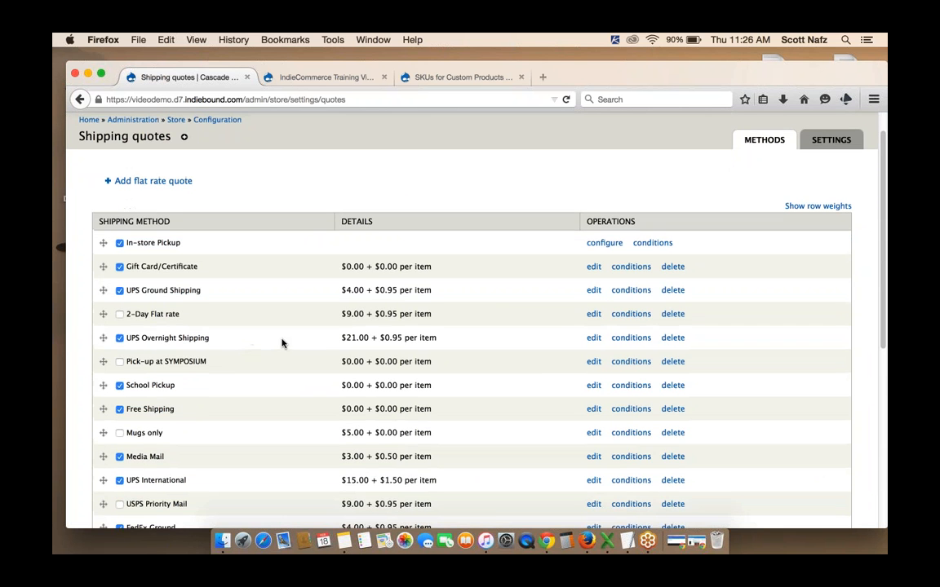
pyautogui.scroll(-2, 281, 343)
pyautogui.scroll(4, 283, 341)
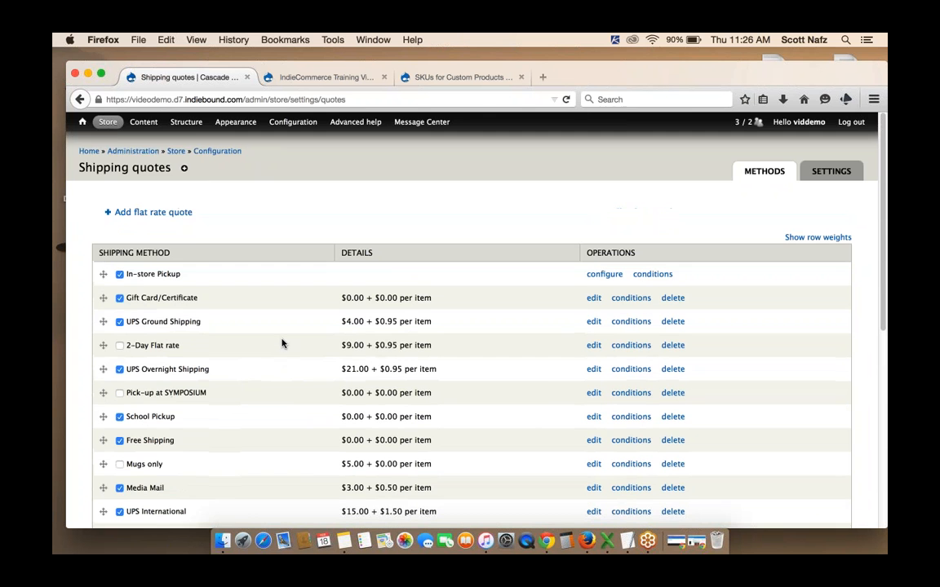
# Open the Alexander Dumas Signing product for editing, untick Product is shippable, and save the product
pyautogui.click(141, 123)
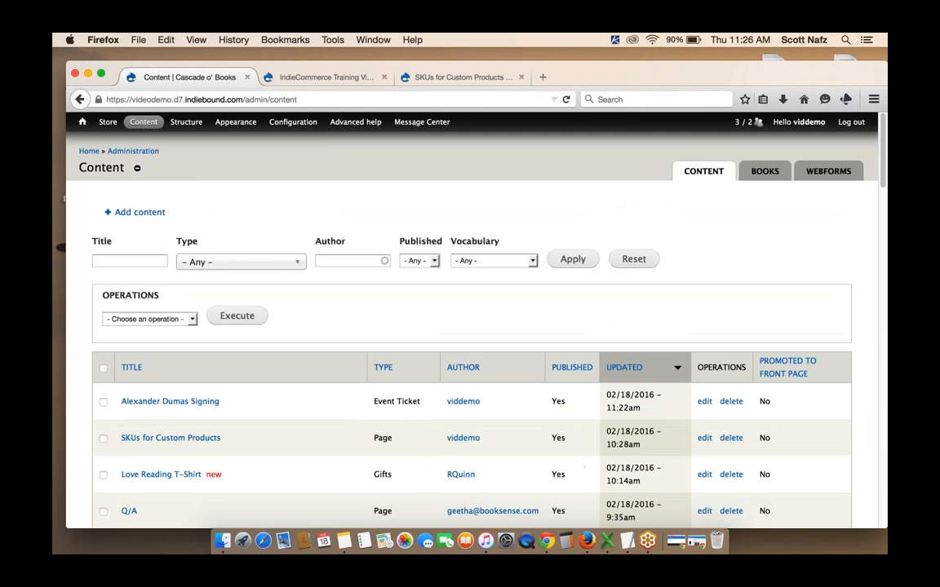
pyautogui.click(172, 401)
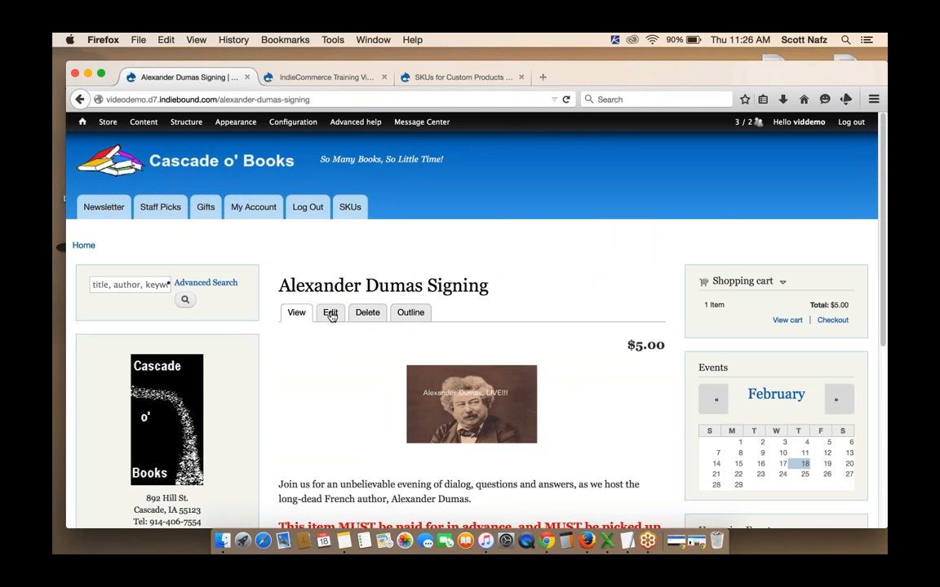
pyautogui.click(331, 314)
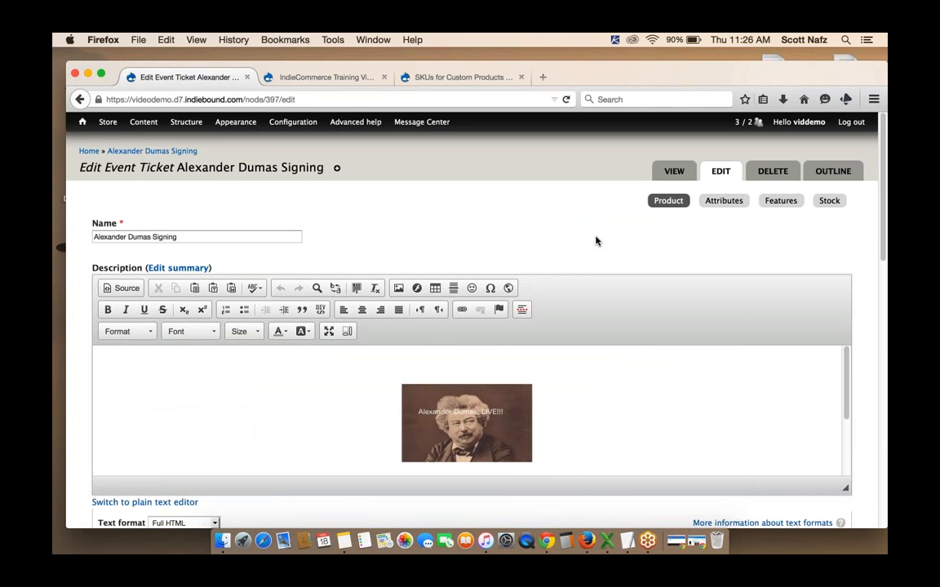
pyautogui.scroll(-10, 596, 241)
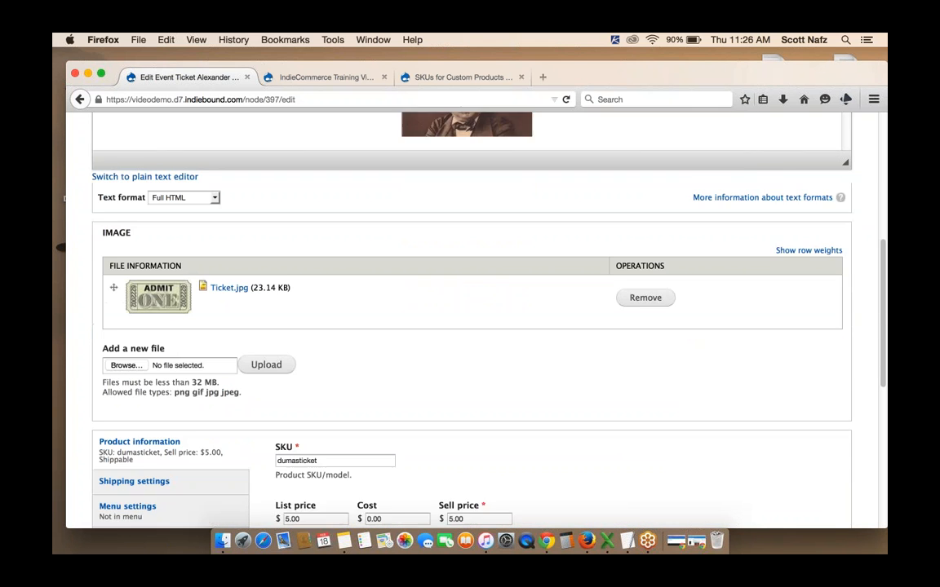
pyautogui.scroll(-5, 471, 310)
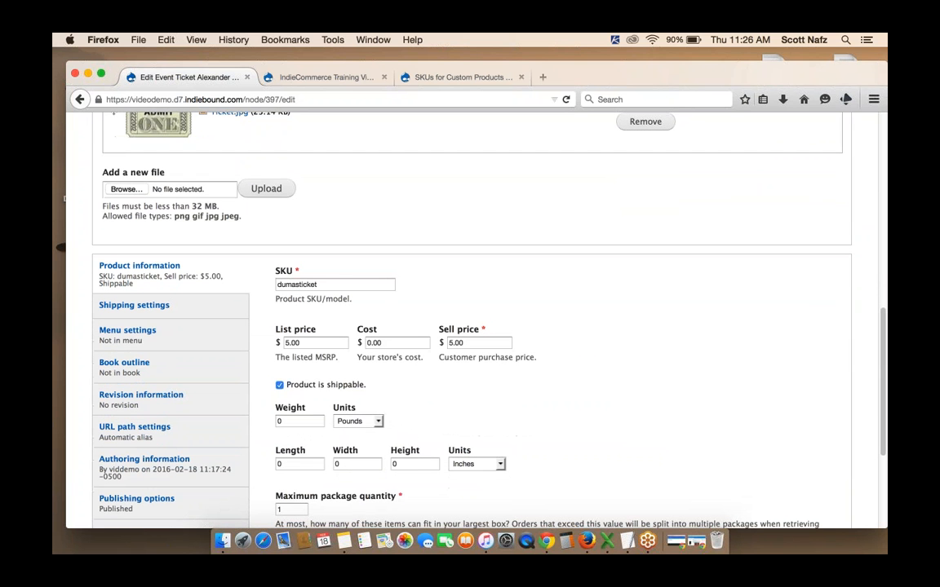
pyautogui.click(280, 386)
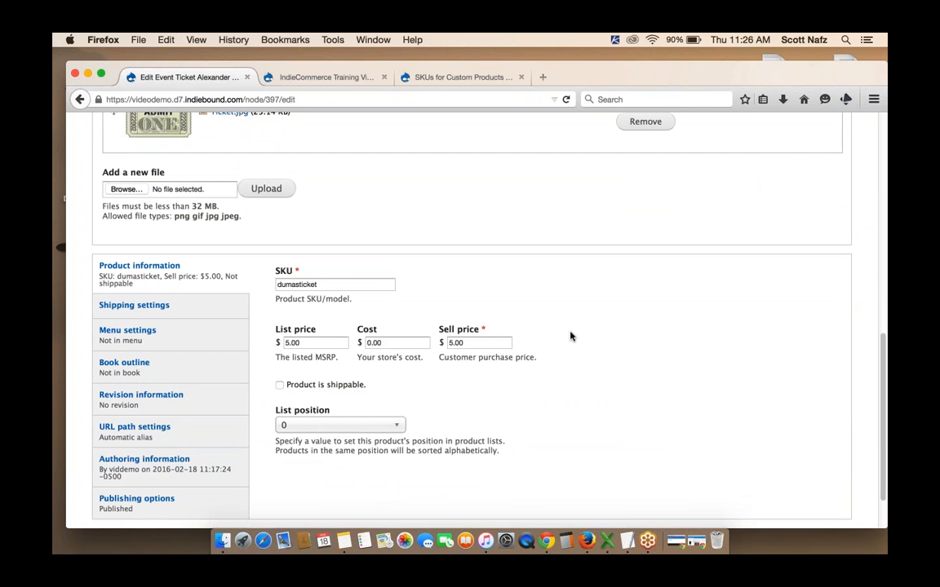
pyautogui.scroll(-2, 568, 335)
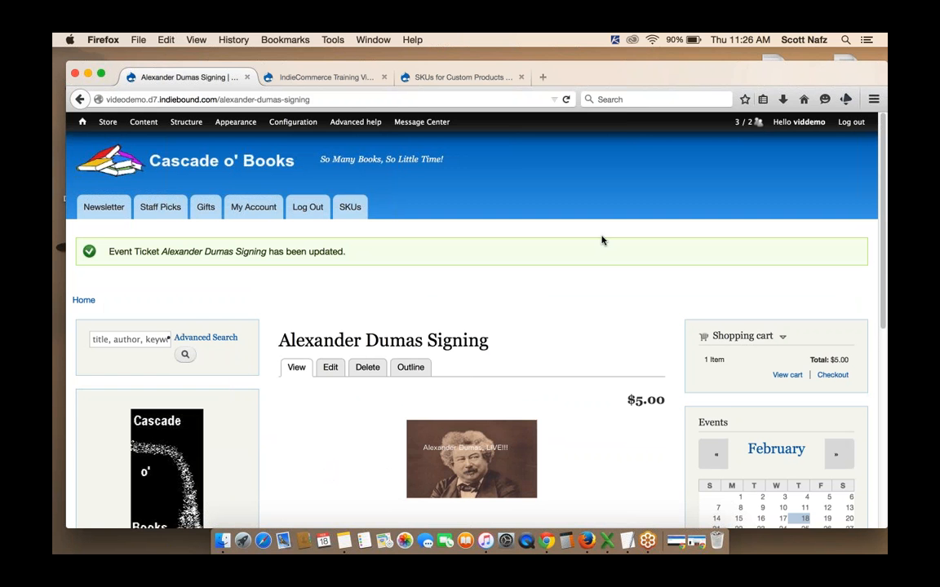
# Copy the Alexander Dumas Signing page address and switch to Chrome
pyautogui.scroll(-3, 602, 240)
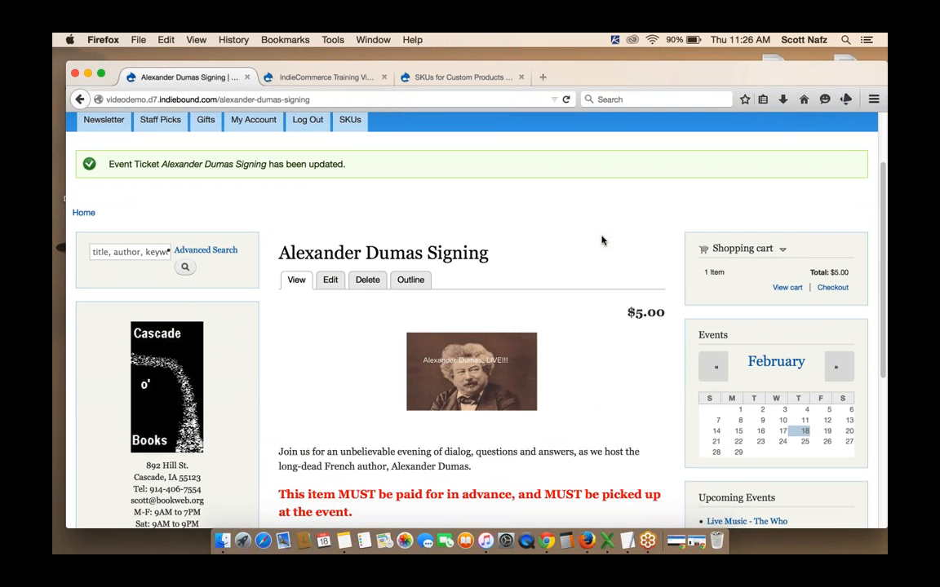
pyautogui.scroll(-2, 601, 240)
pyautogui.scroll(5, 601, 240)
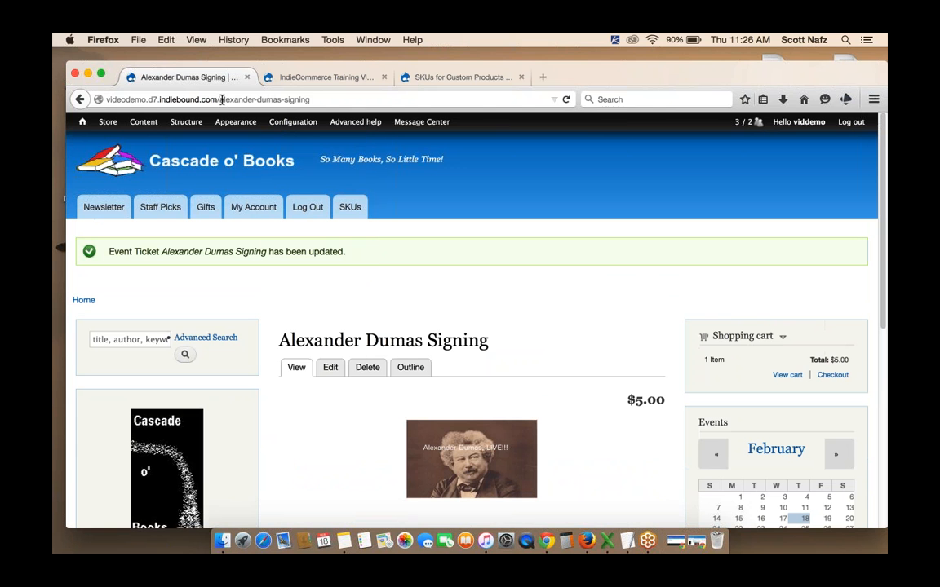
pyautogui.moveTo(221, 100); pyautogui.dragTo(317, 102)
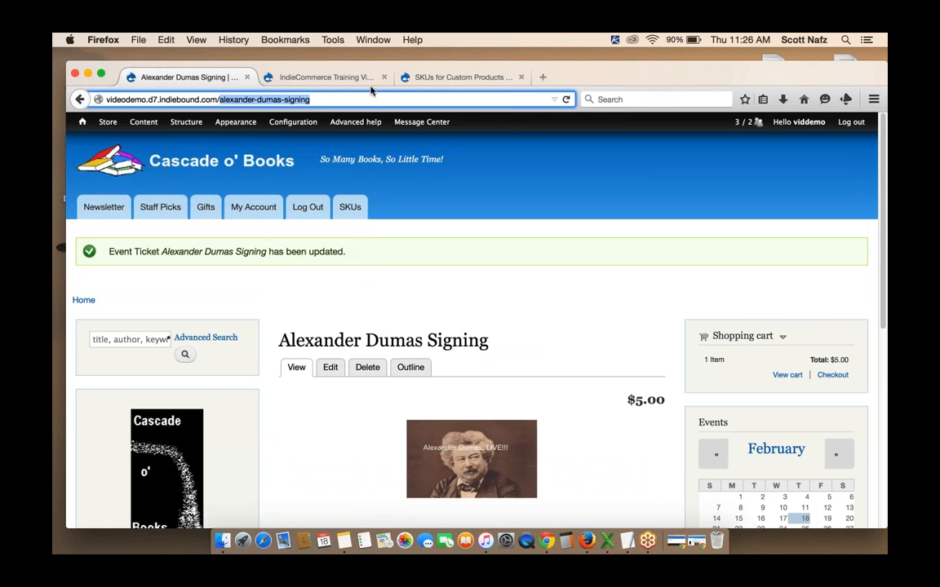
pyautogui.click(546, 543)
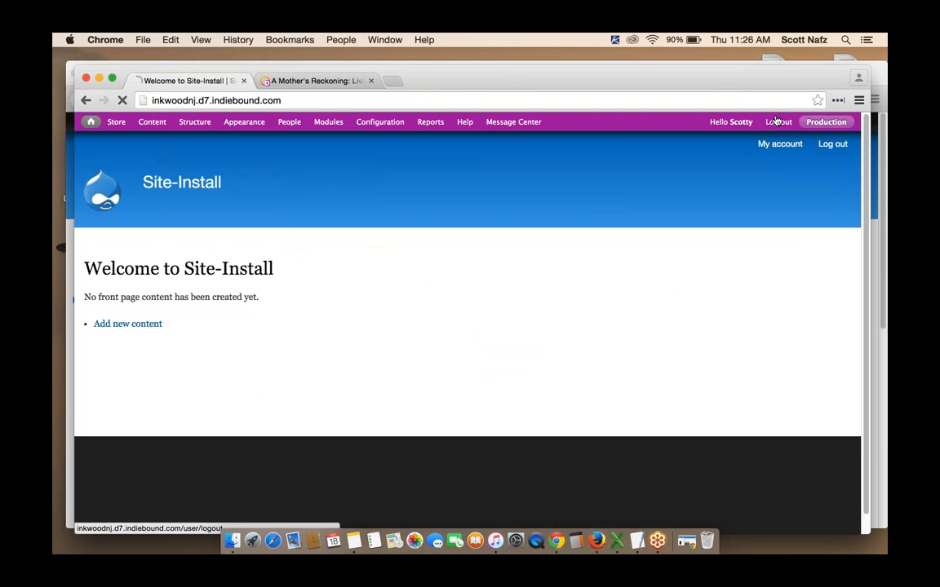
# Log out of the other site and open videodemo.d7.indiebound.com in a new tab as a shopper
pyautogui.click(777, 122)
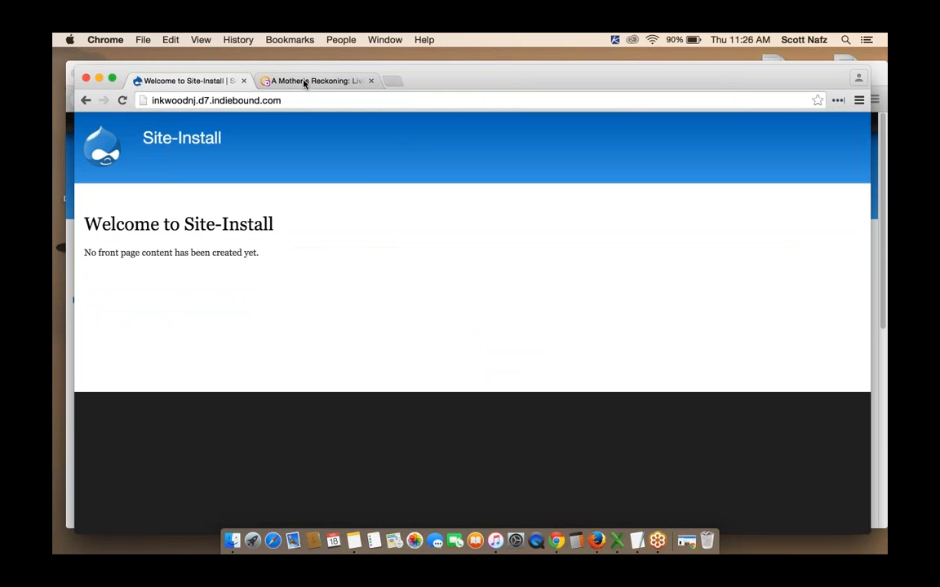
pyautogui.click(392, 79)
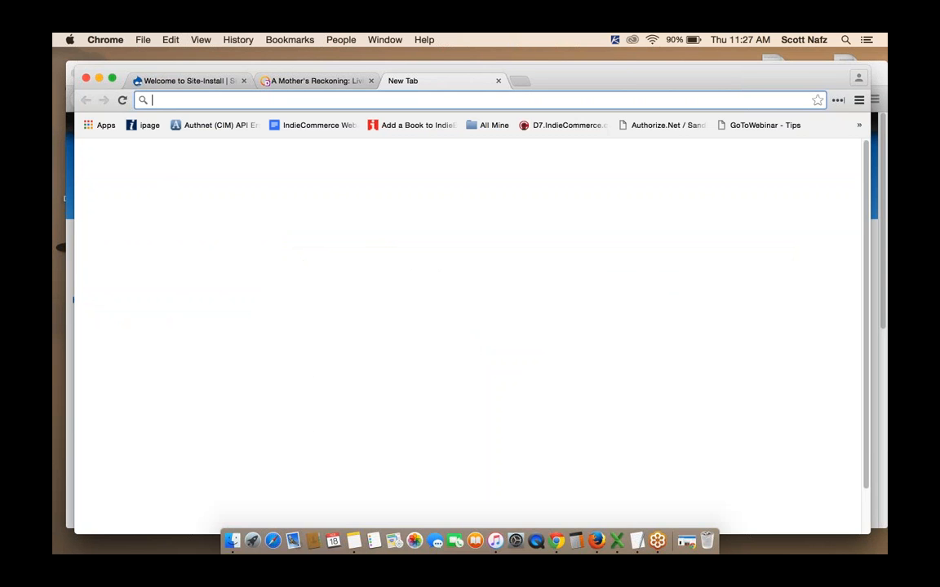
pyautogui.write('videodemo.d7.indiebound.com')
pyautogui.press('Return')
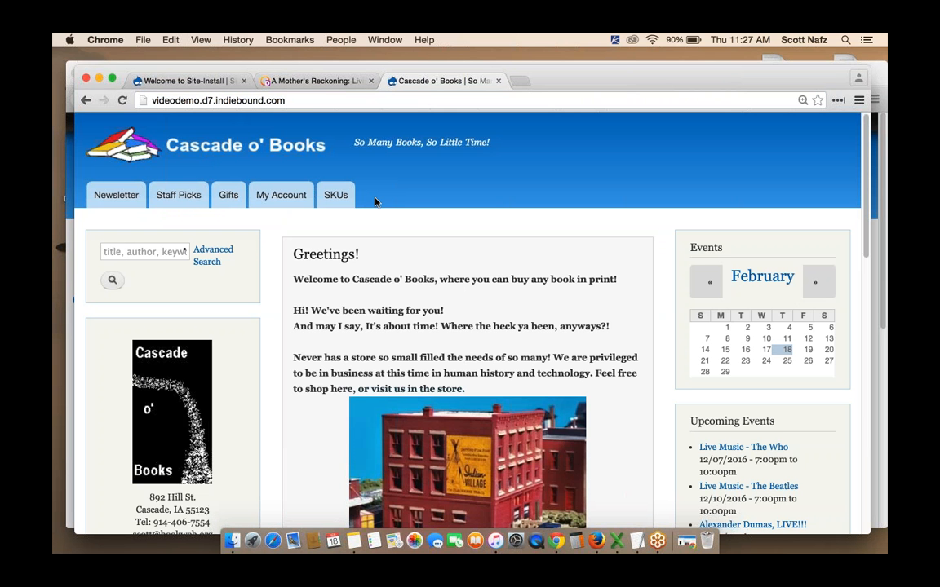
# Open the copied Alexander Dumas Signing product address in the shopper's tab
pyautogui.click(312, 101)
pyautogui.write('/')
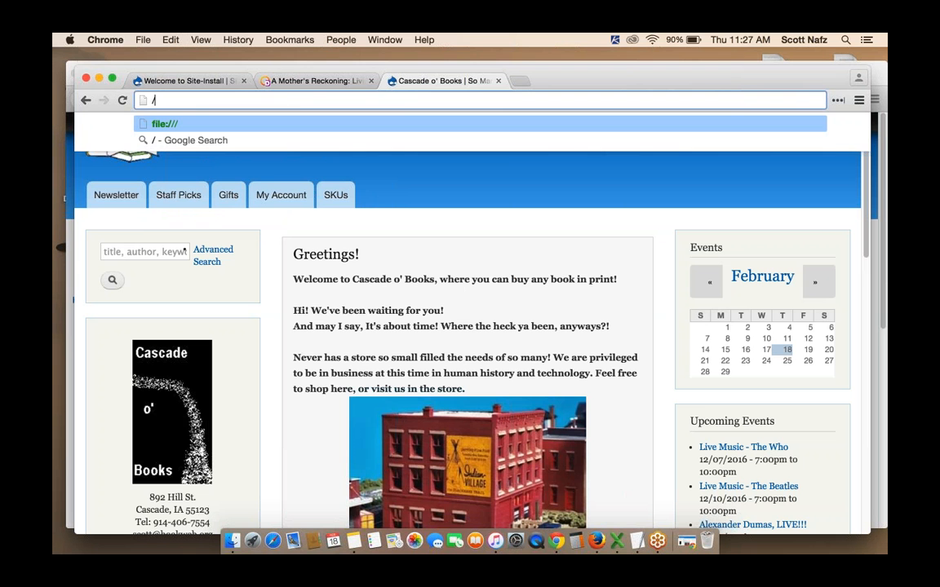
pyautogui.click(139, 155)
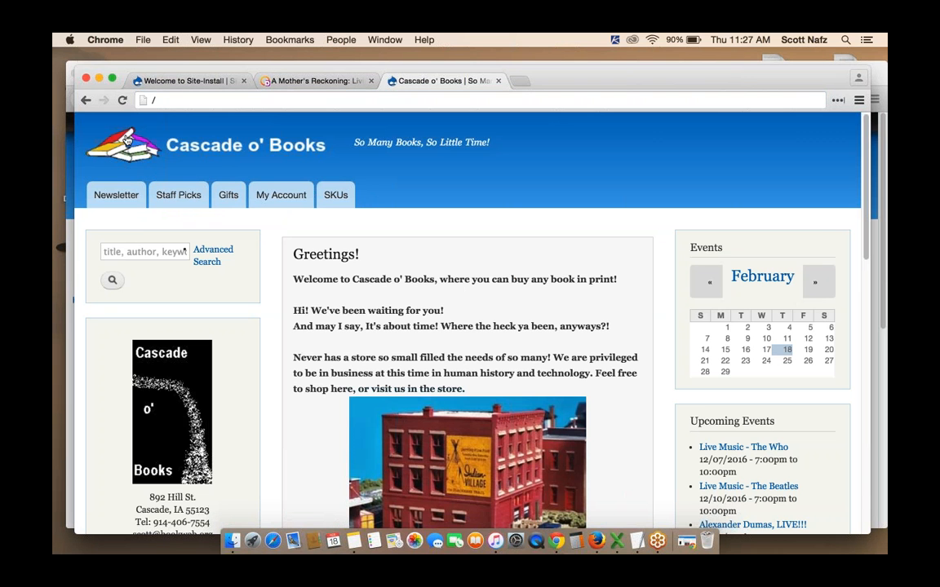
pyautogui.click(166, 101)
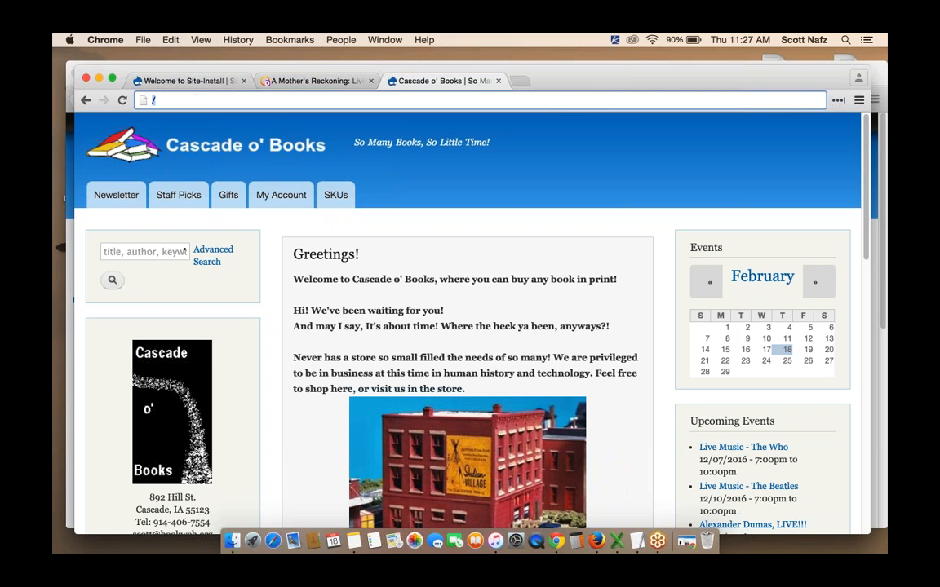
pyautogui.click(598, 546)
pyautogui.moveTo(316, 129)
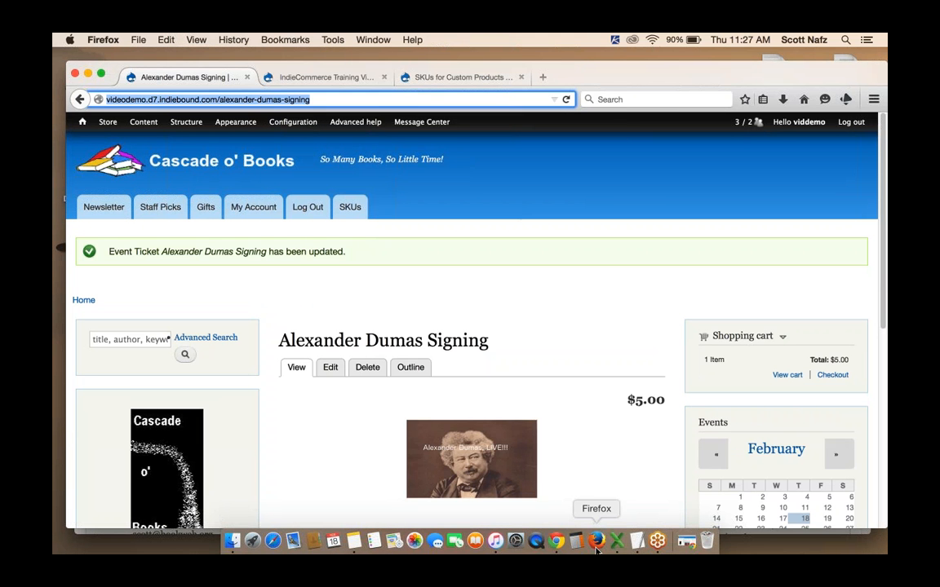
pyautogui.click(555, 541)
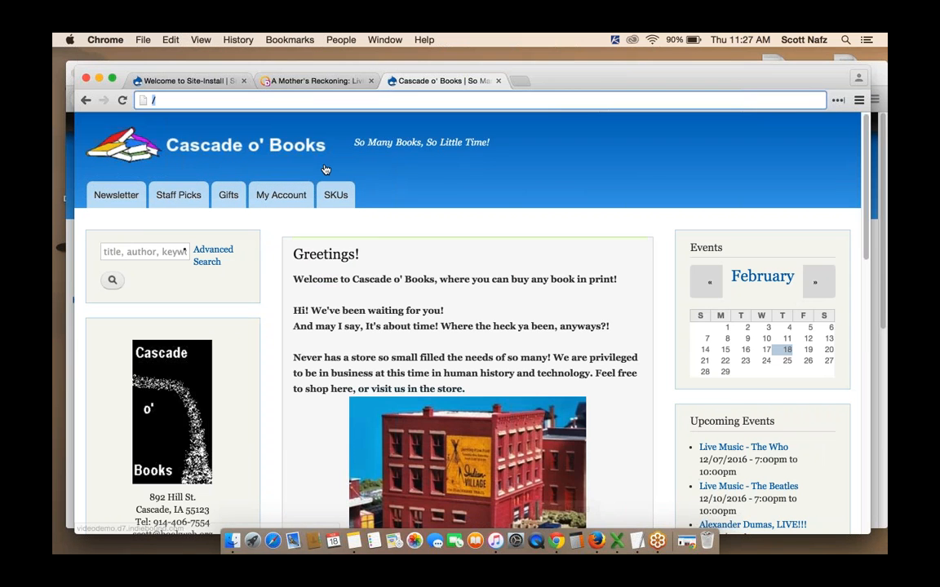
pyautogui.write('http://videodemo.d7.indiebound.com/alexander-dumas-signing')
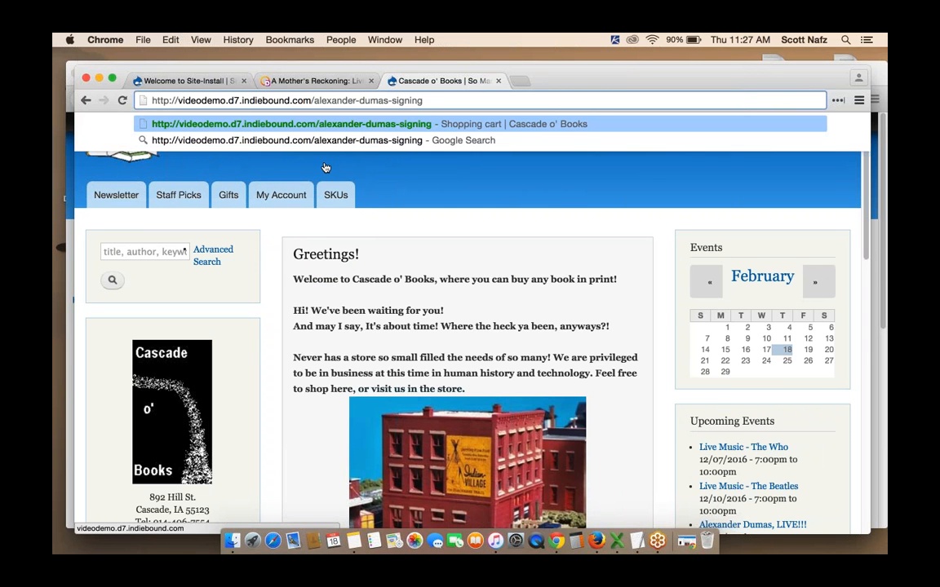
pyautogui.press('Return')
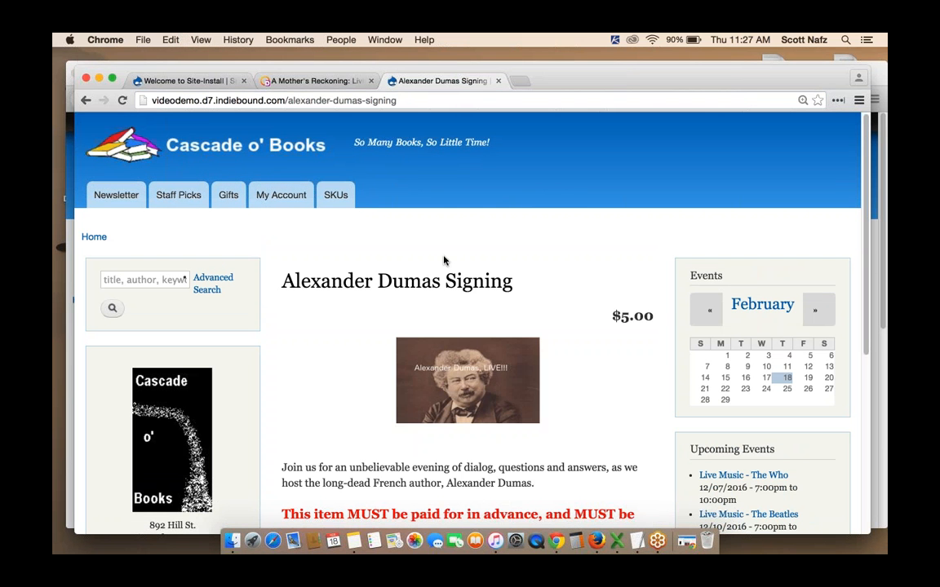
# Add the Alexander Dumas Signing ticket to the shopping cart and proceed to checkout
pyautogui.scroll(-5, 444, 260)
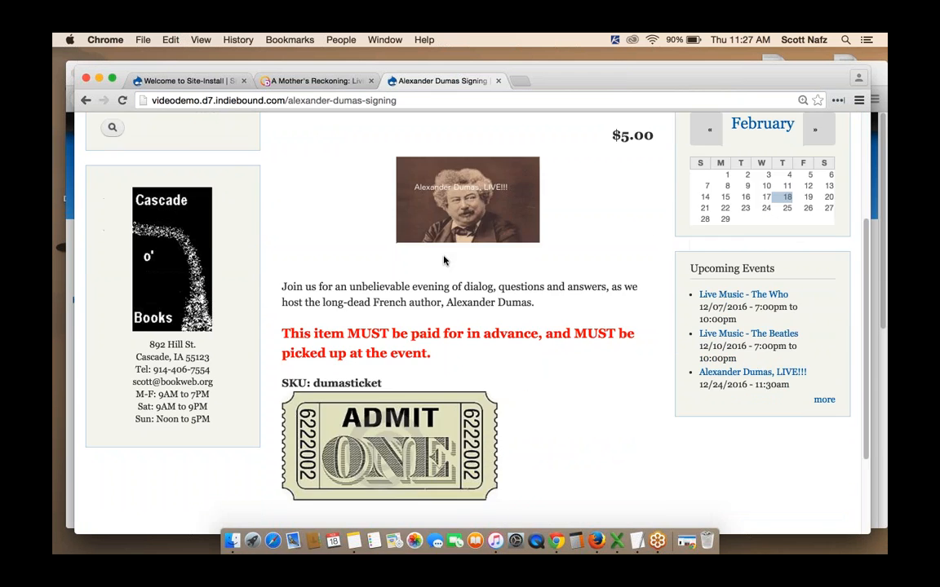
pyautogui.scroll(-3, 444, 261)
pyautogui.click(329, 420)
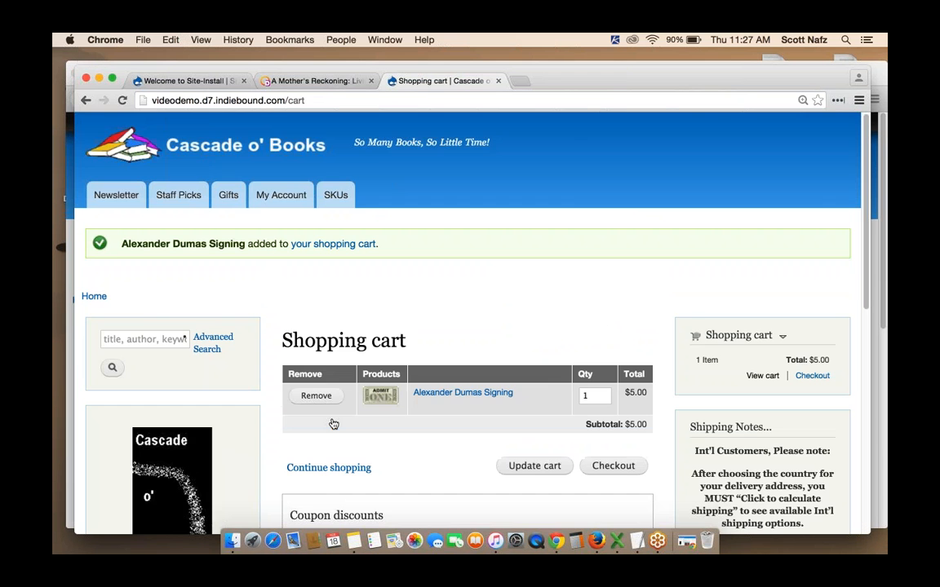
pyautogui.scroll(-1, 592, 271)
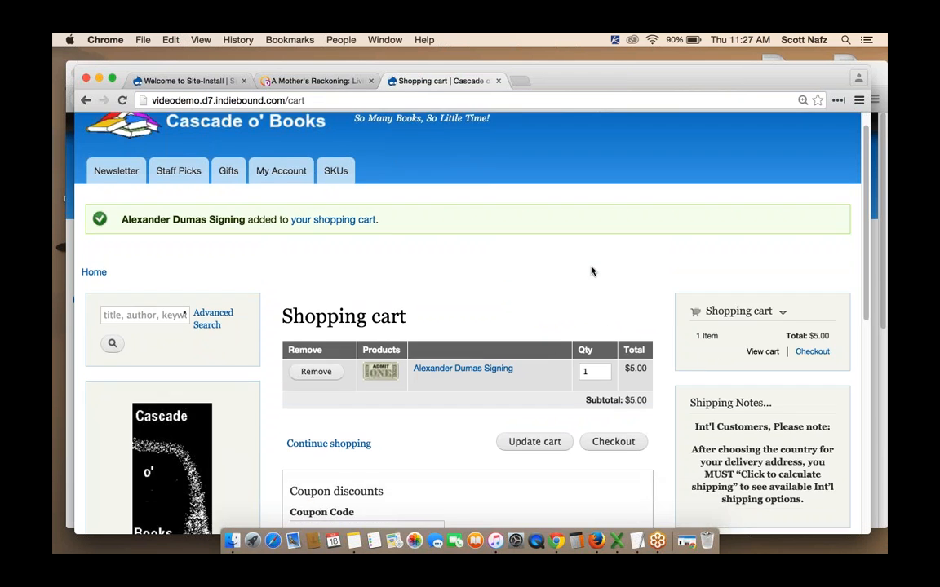
pyautogui.scroll(-2, 629, 214)
pyautogui.click(617, 400)
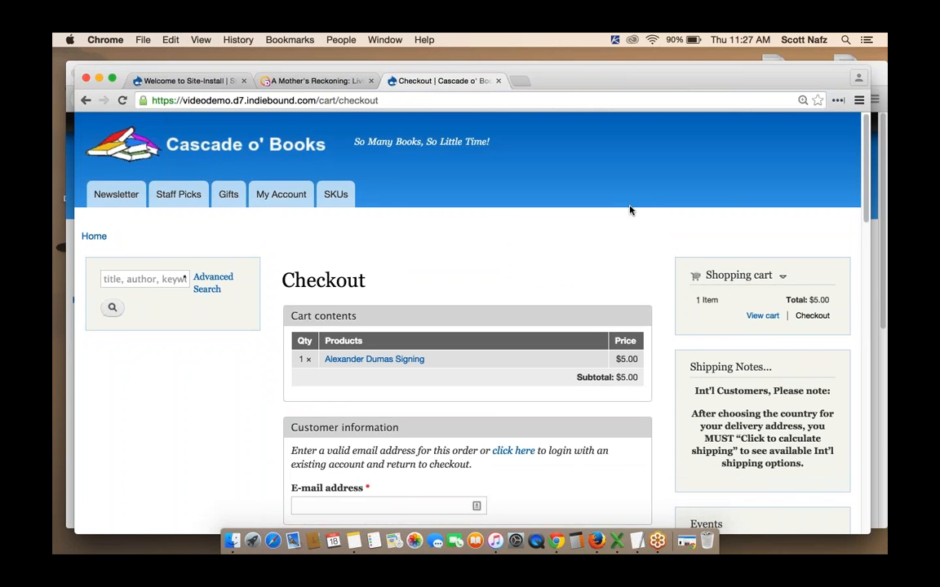
# Scroll through the checkout page to examine its tax, payment method and billing sections
pyautogui.scroll(-4, 629, 211)
pyautogui.scroll(-3, 677, 183)
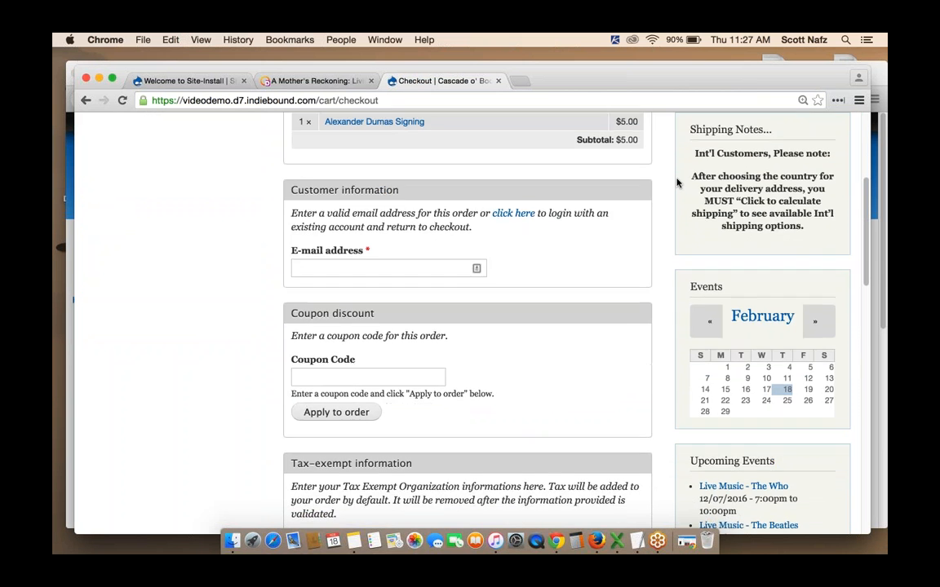
pyautogui.scroll(-4, 661, 194)
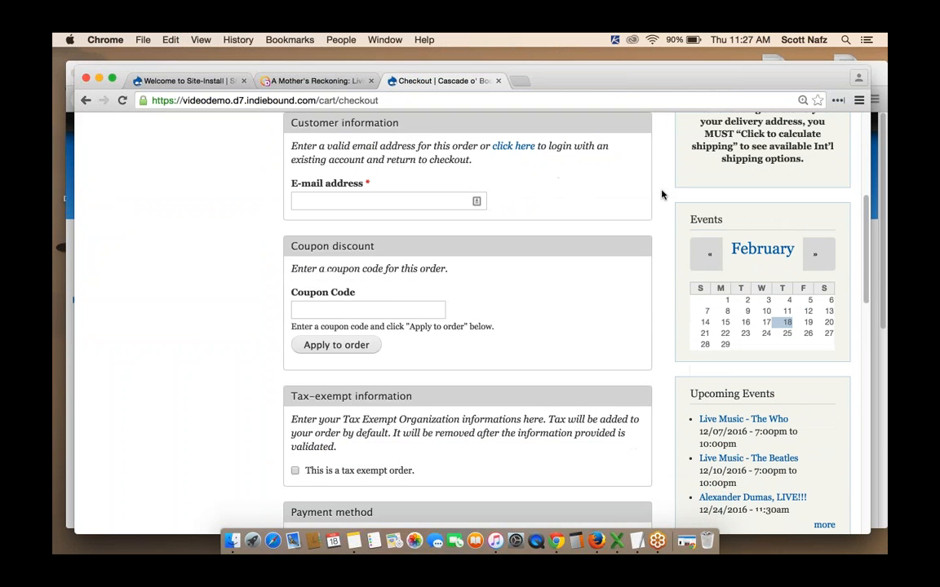
pyautogui.scroll(7, 661, 194)
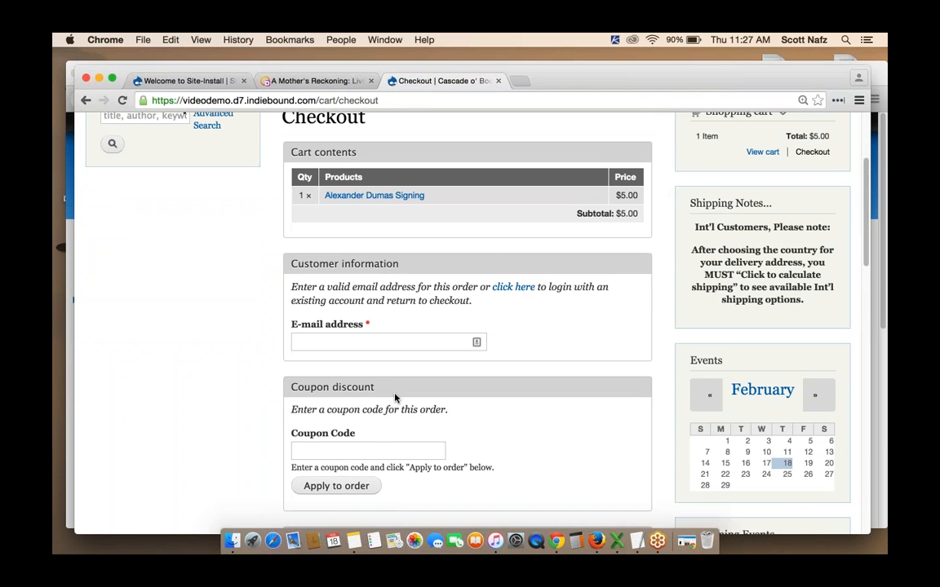
pyautogui.scroll(-8, 604, 320)
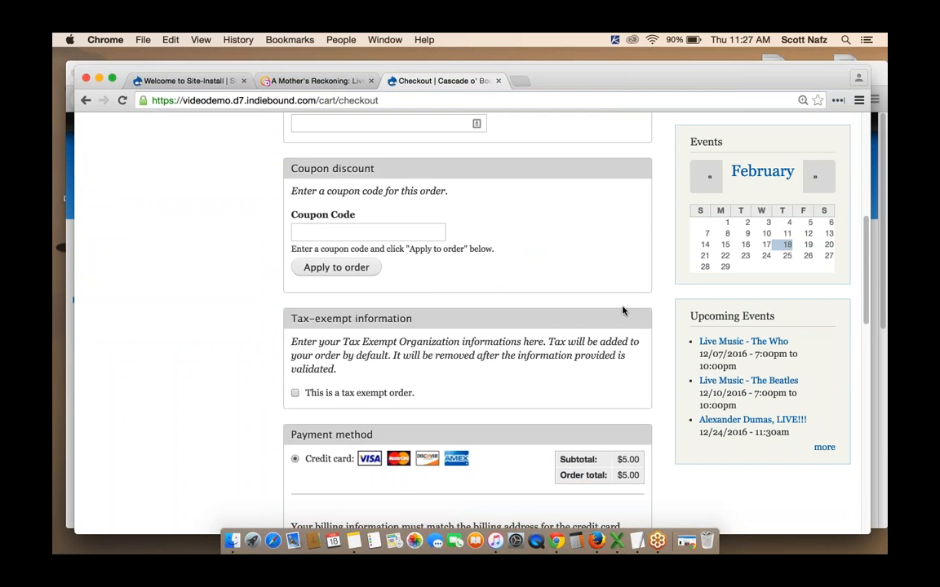
pyautogui.scroll(-2, 665, 273)
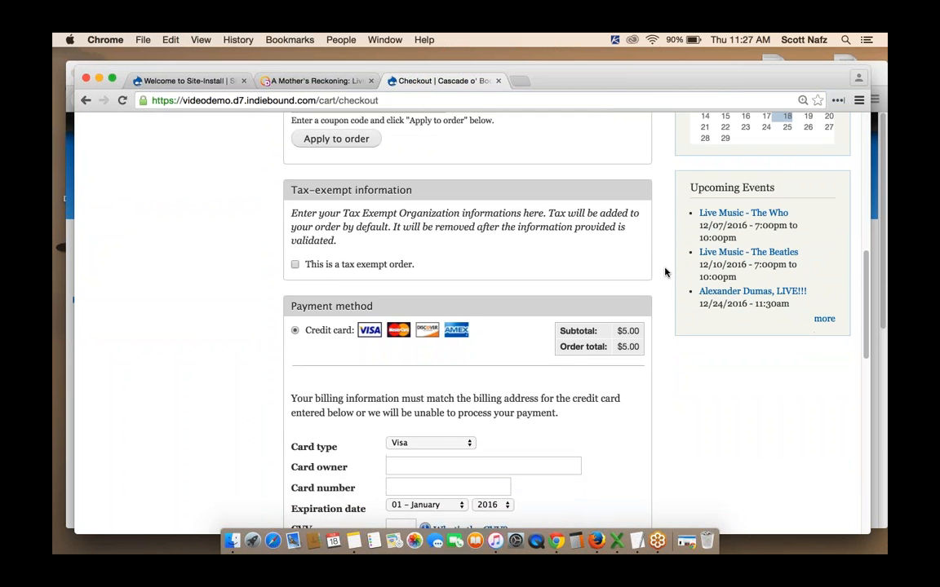
pyautogui.scroll(2, 657, 260)
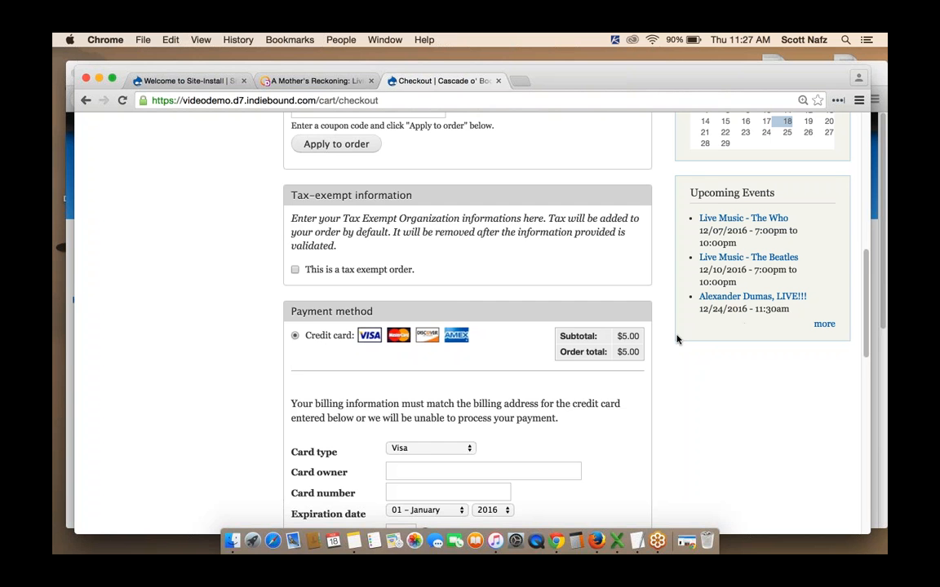
pyautogui.scroll(-3, 676, 339)
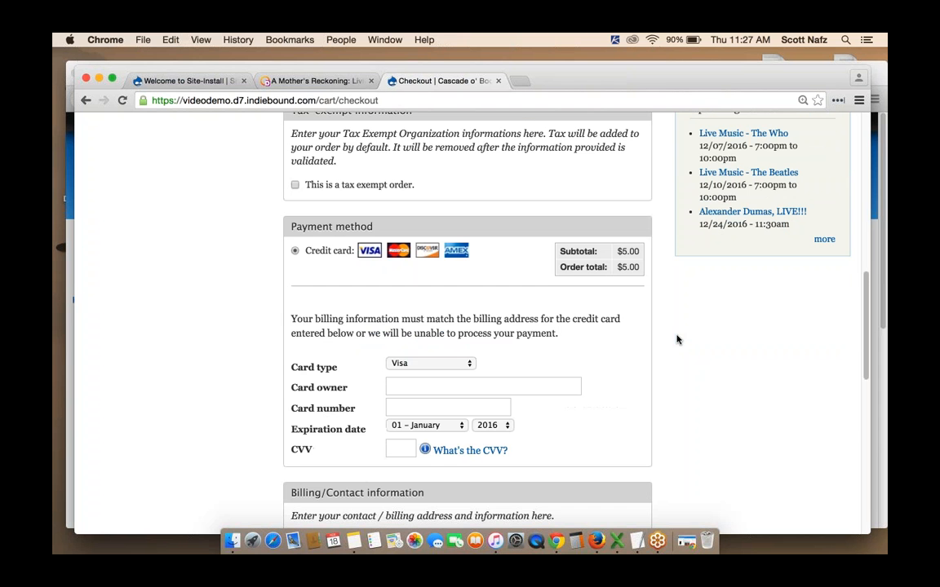
pyautogui.scroll(1, 677, 339)
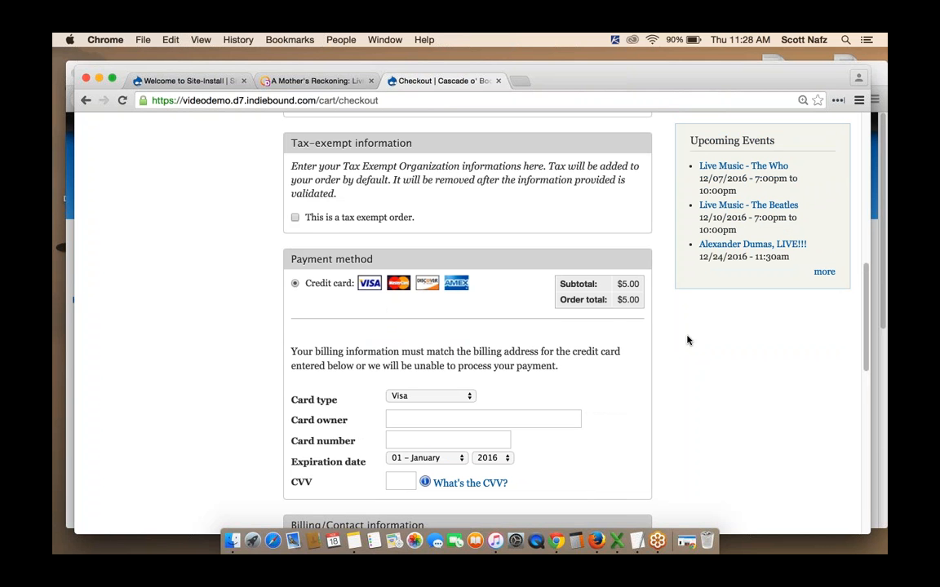
pyautogui.scroll(-2, 687, 340)
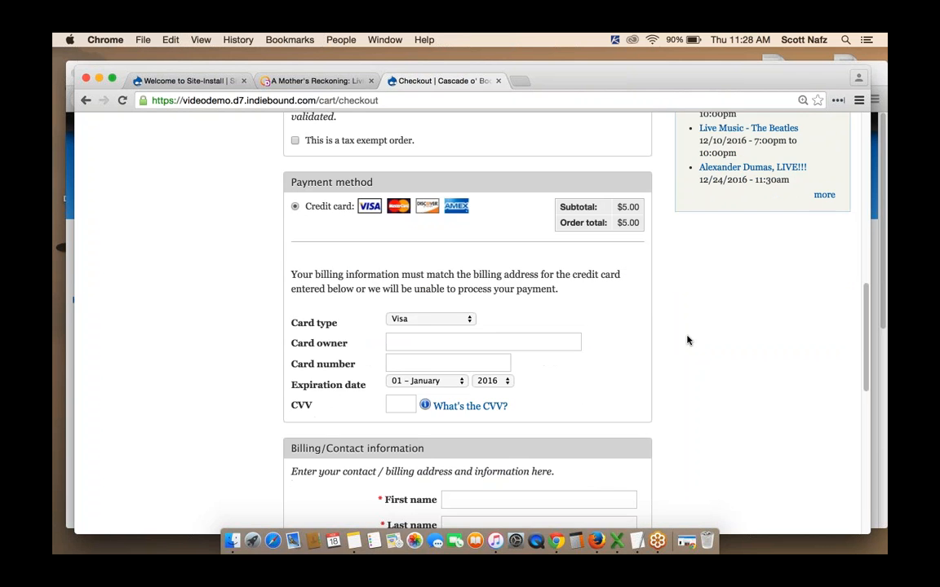
pyautogui.scroll(-2, 686, 340)
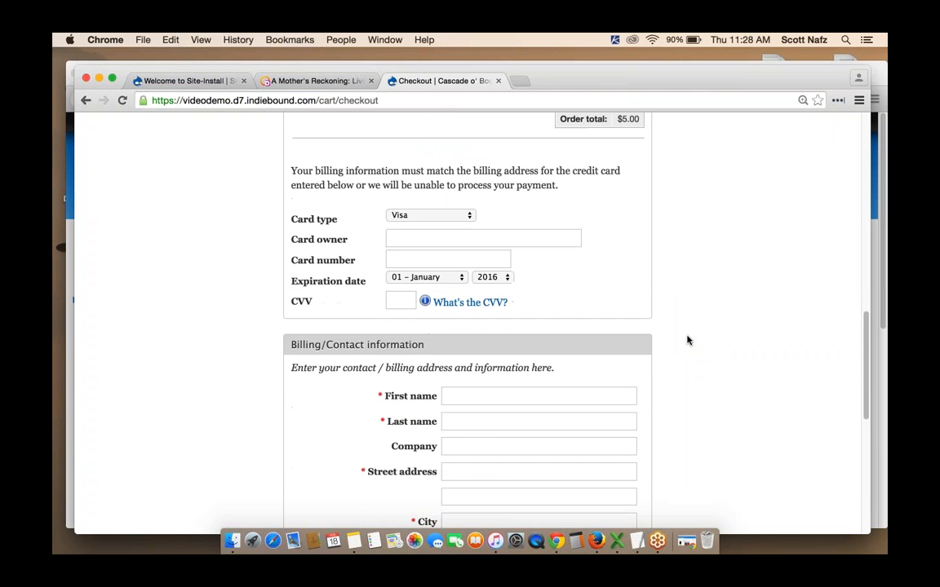
pyautogui.scroll(15, 687, 341)
pyautogui.scroll(2, 687, 341)
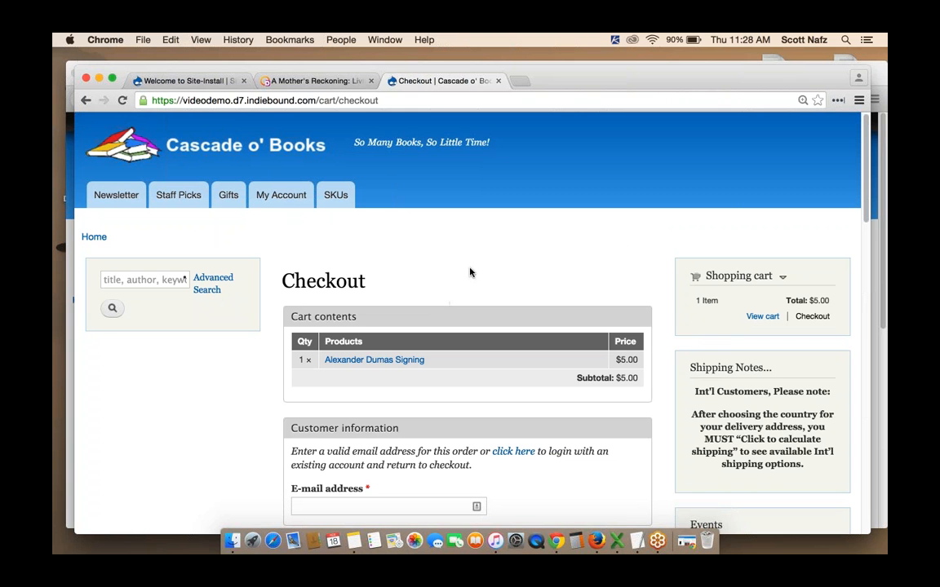
# Return to the admin session in Firefox, go to the store home page and open the Add content list
pyautogui.click(98, 79)
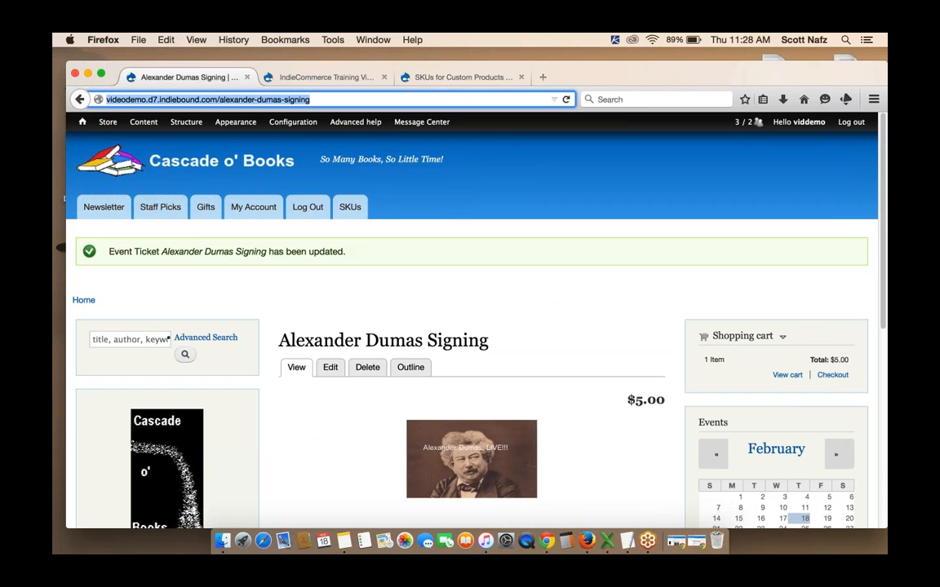
pyautogui.click(86, 153)
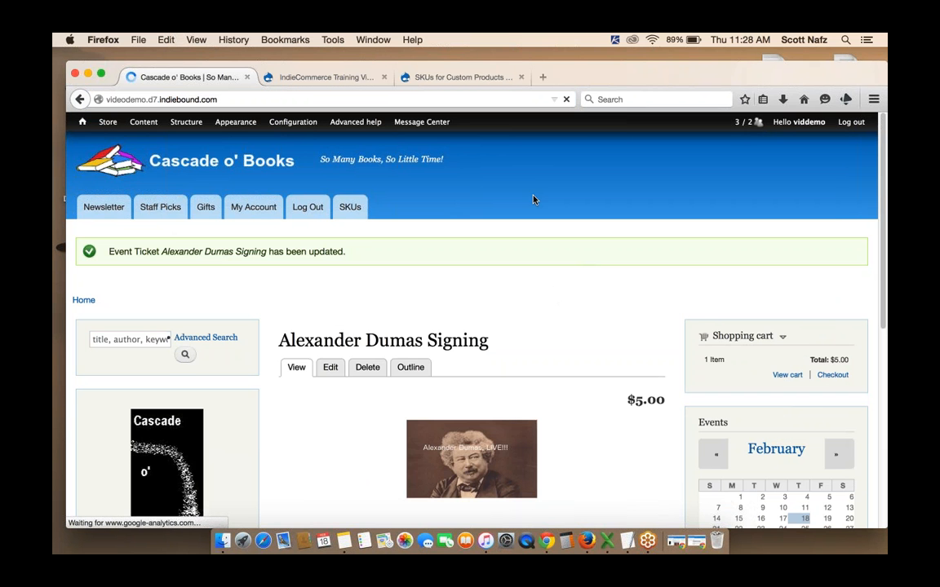
pyautogui.moveTo(146, 124)
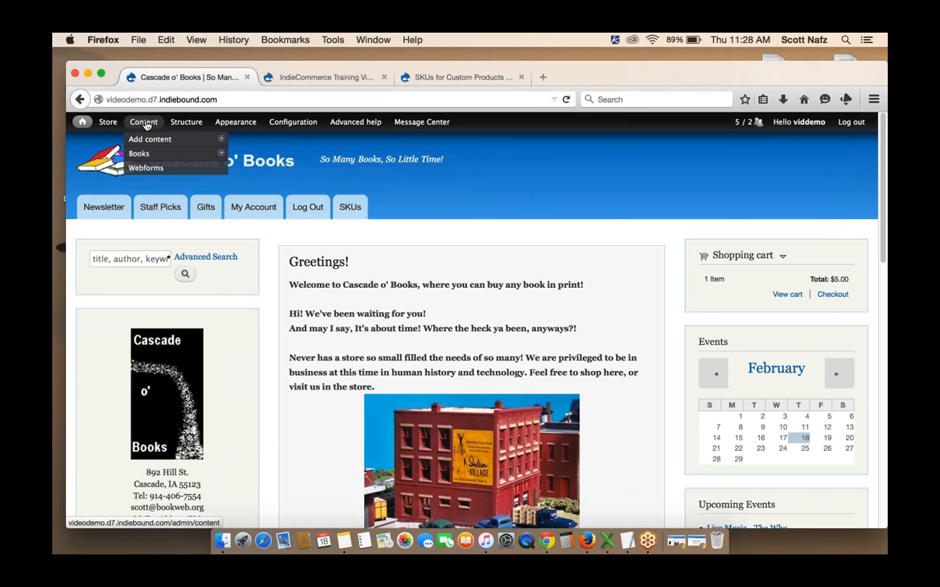
pyautogui.moveTo(193, 144)
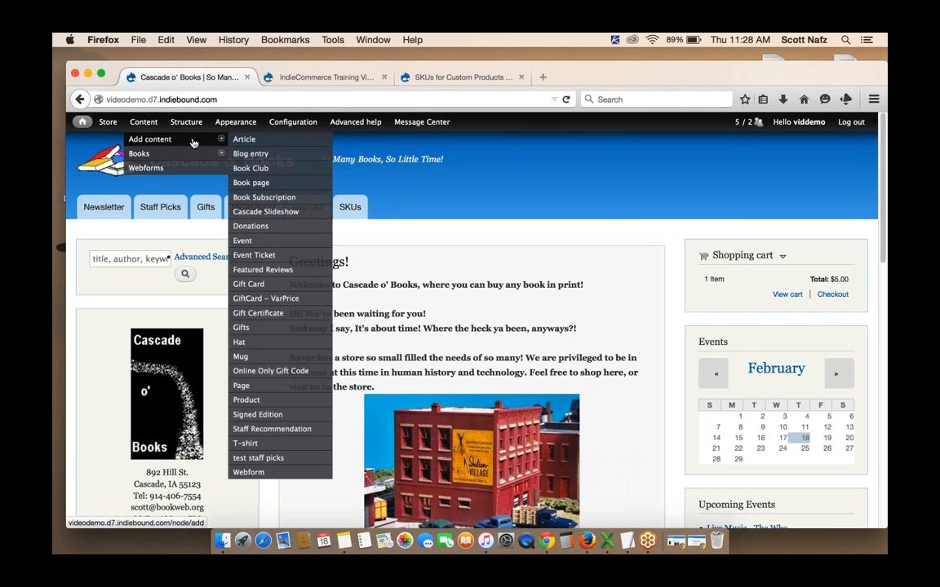
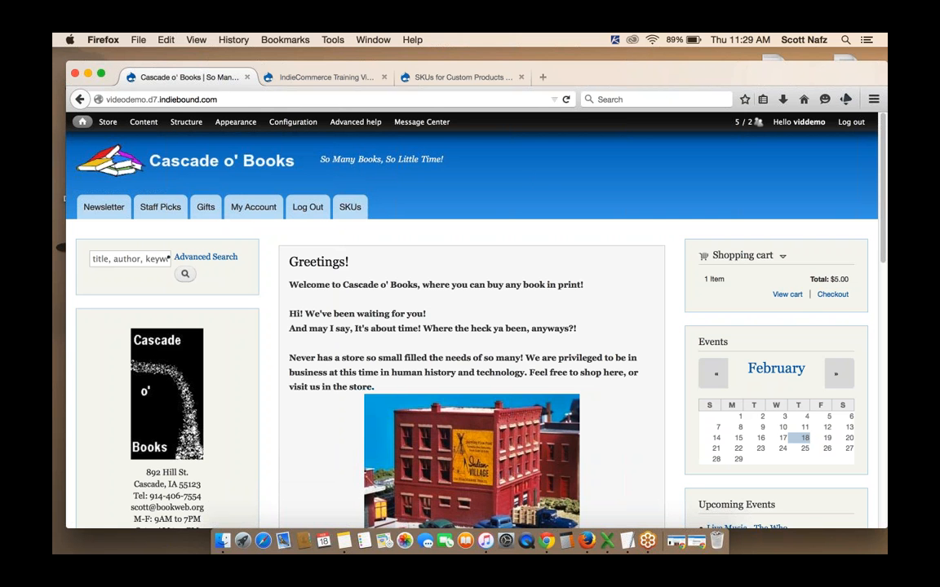
# Filter the admin content list to show only T-shirt type items
pyautogui.click(144, 123)
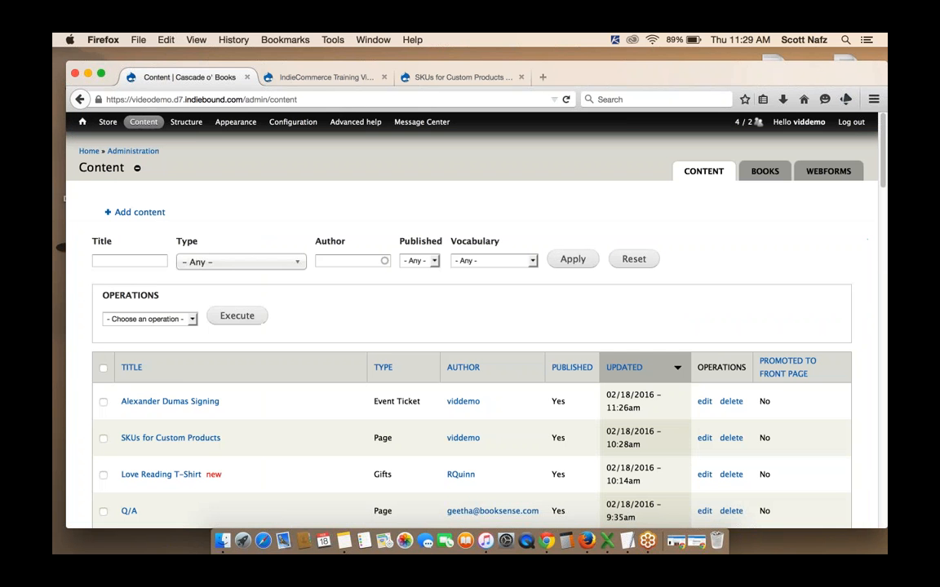
pyautogui.click(232, 261)
pyautogui.scroll(-3, 250, 359)
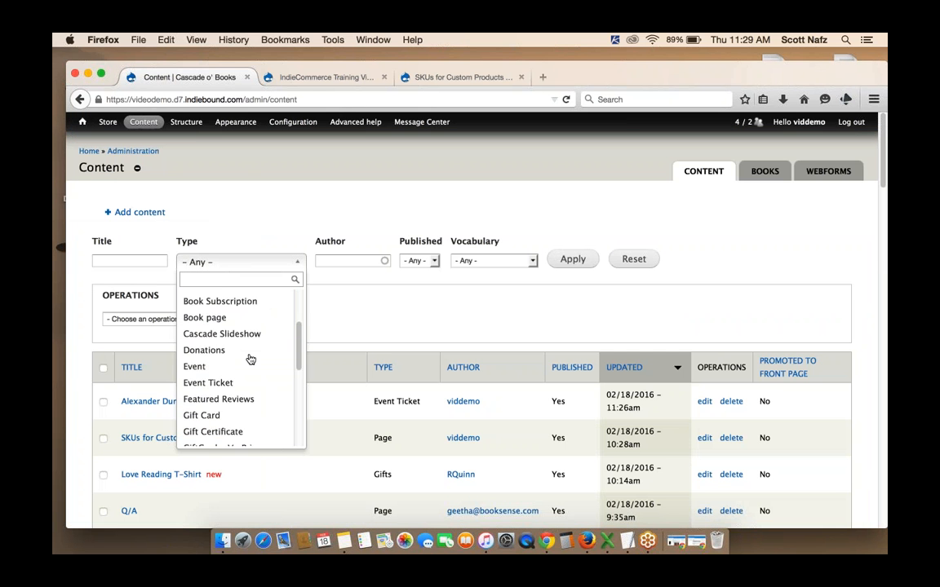
pyautogui.scroll(-5, 251, 358)
pyautogui.click(249, 404)
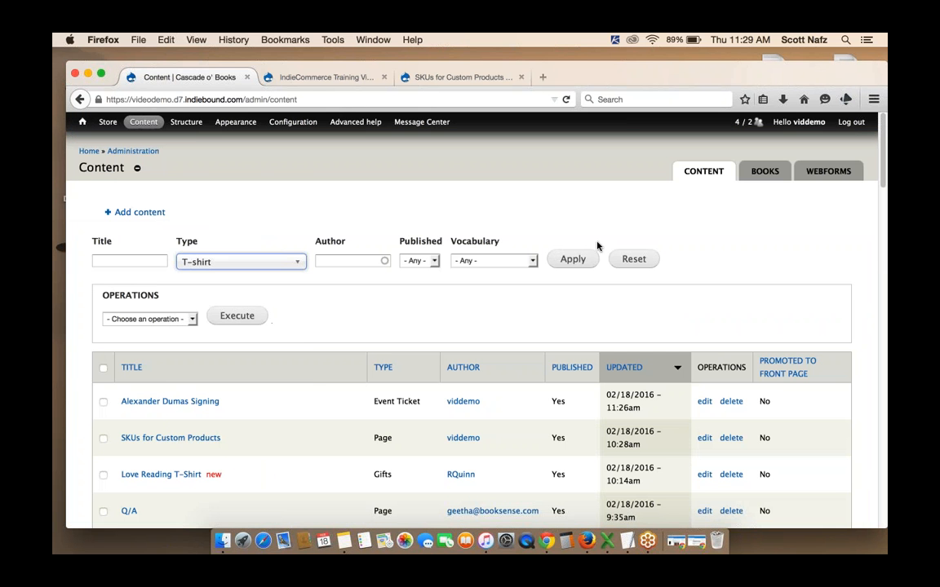
pyautogui.click(573, 260)
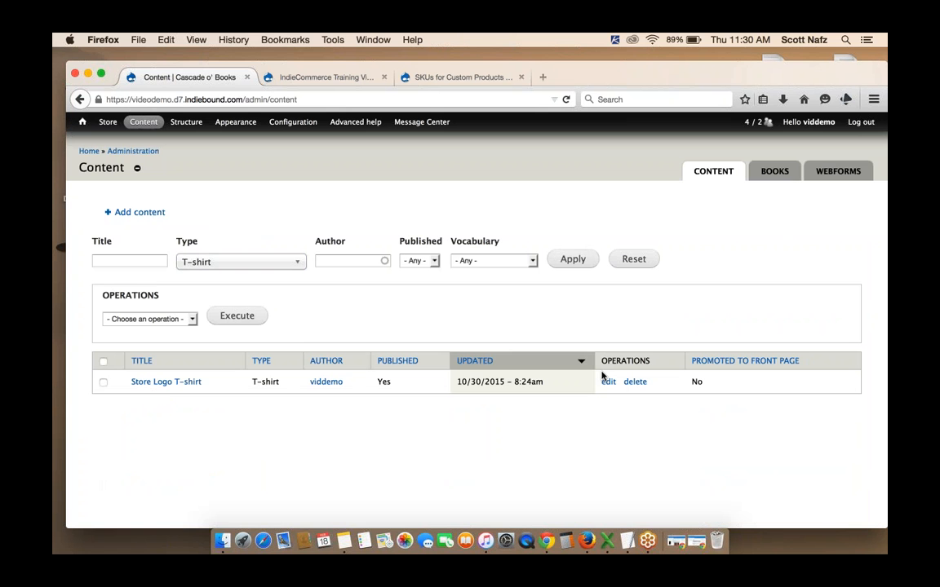
# Open the Store Logo T-shirt product, scroll through its page and open its edit form
pyautogui.click(163, 381)
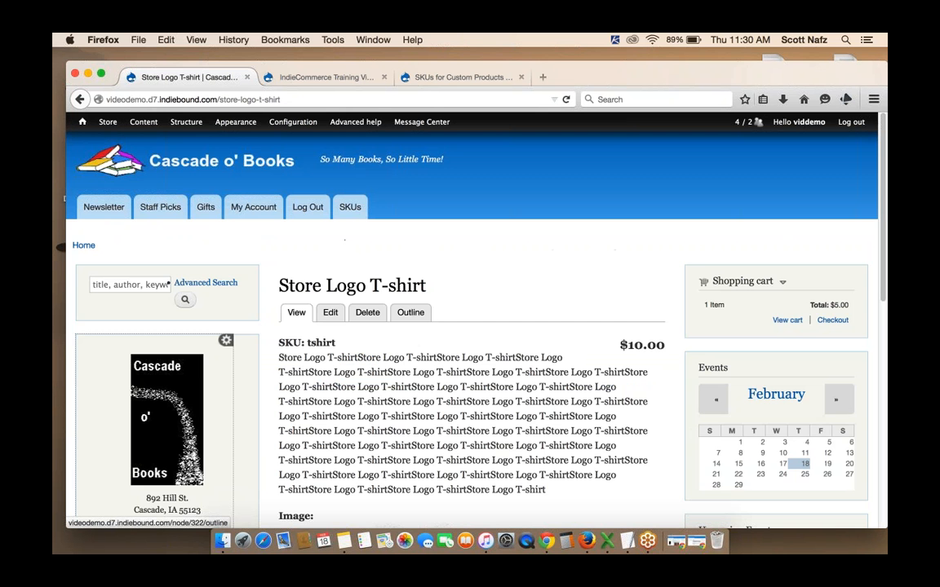
pyautogui.scroll(-10, 470, 326)
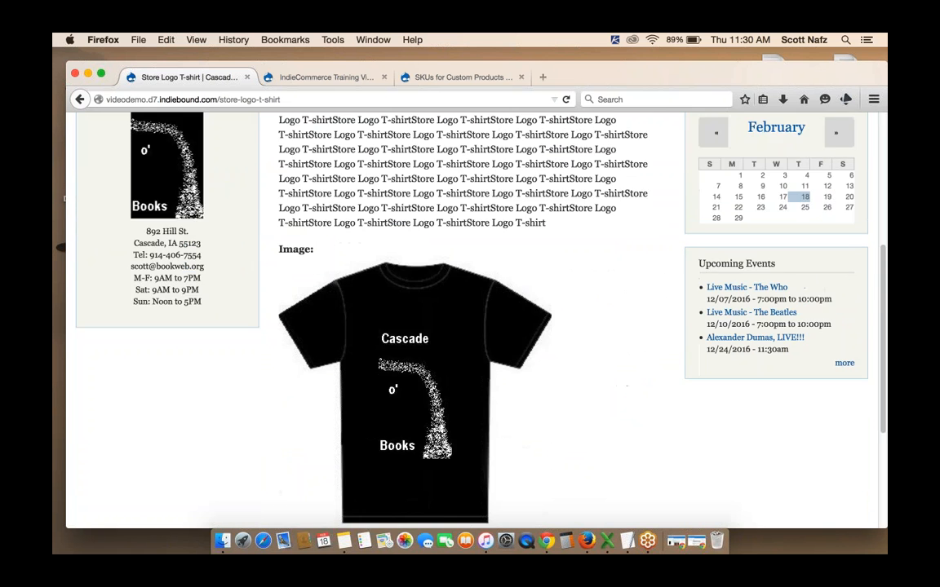
pyautogui.scroll(5, 470, 326)
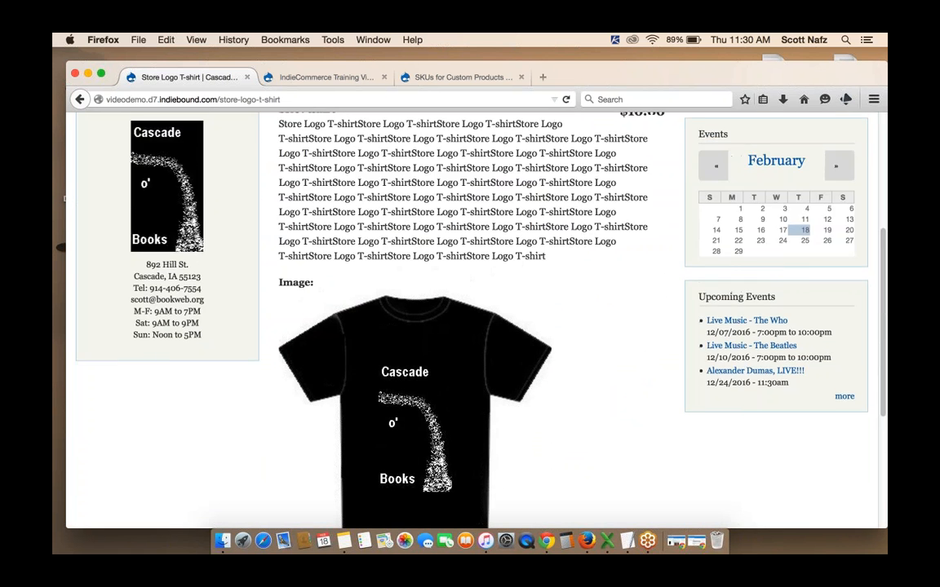
pyautogui.scroll(2, 530, 287)
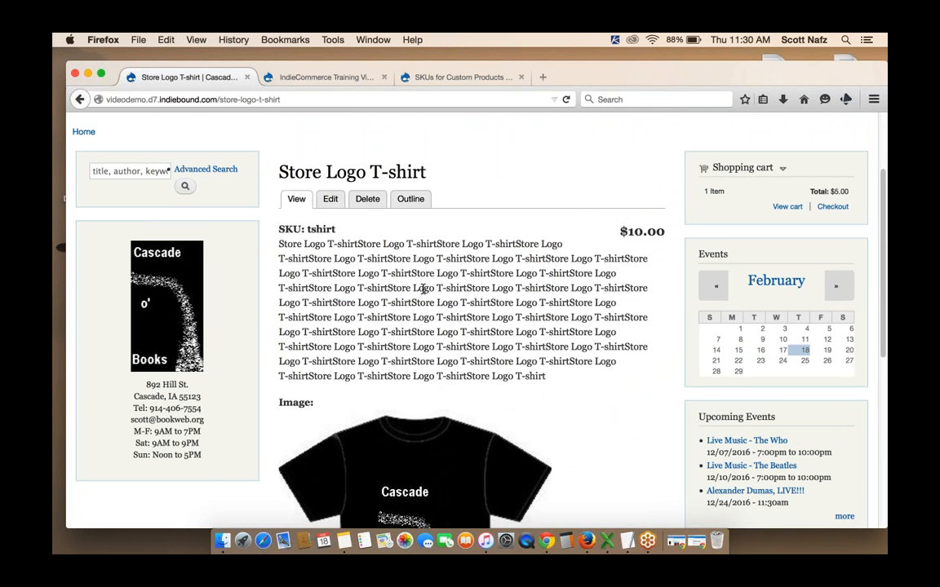
pyautogui.scroll(-3, 562, 288)
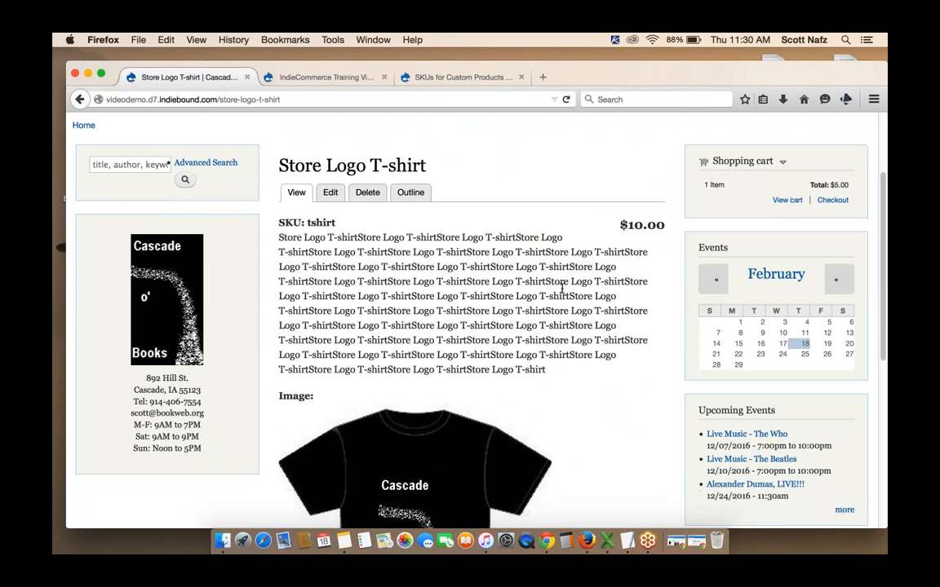
pyautogui.scroll(-5, 562, 288)
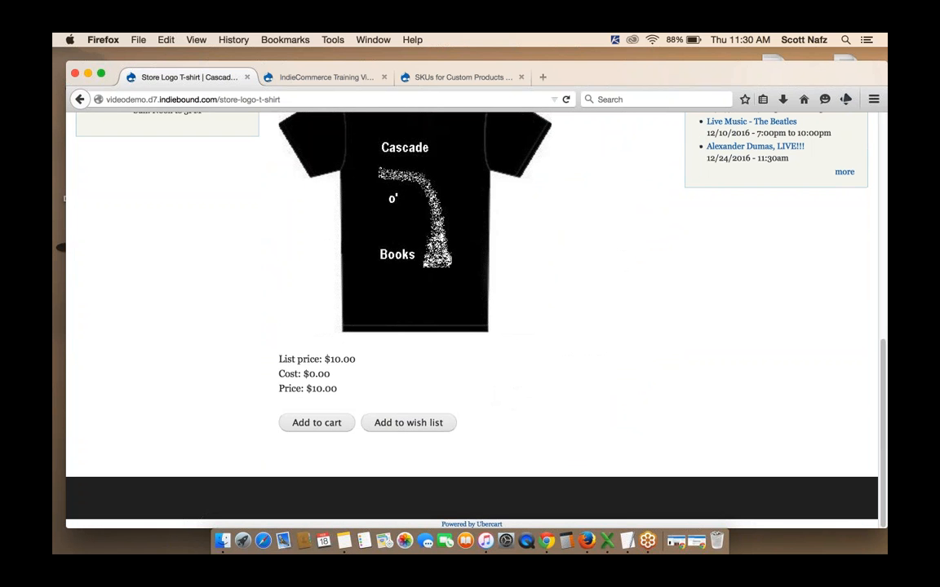
pyautogui.scroll(8, 472, 318)
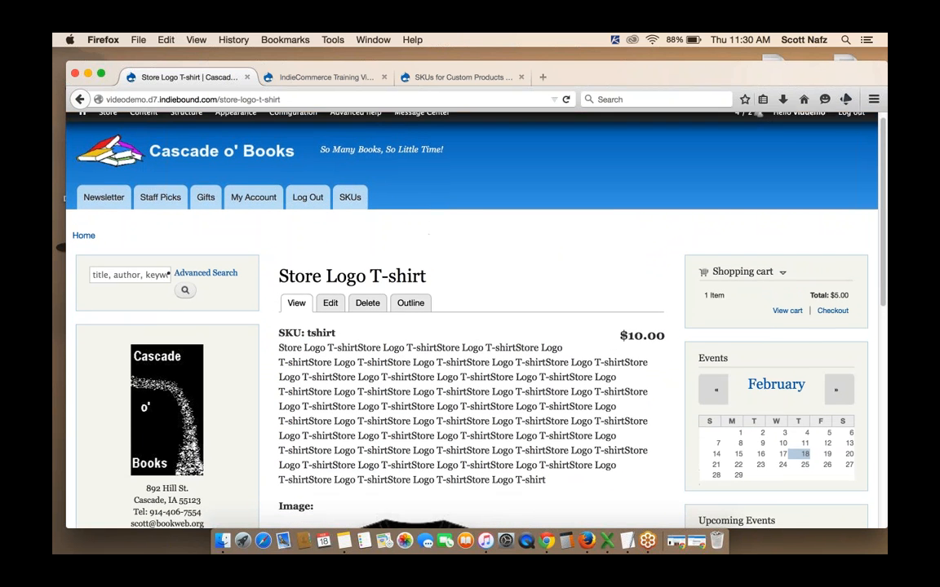
pyautogui.click(330, 313)
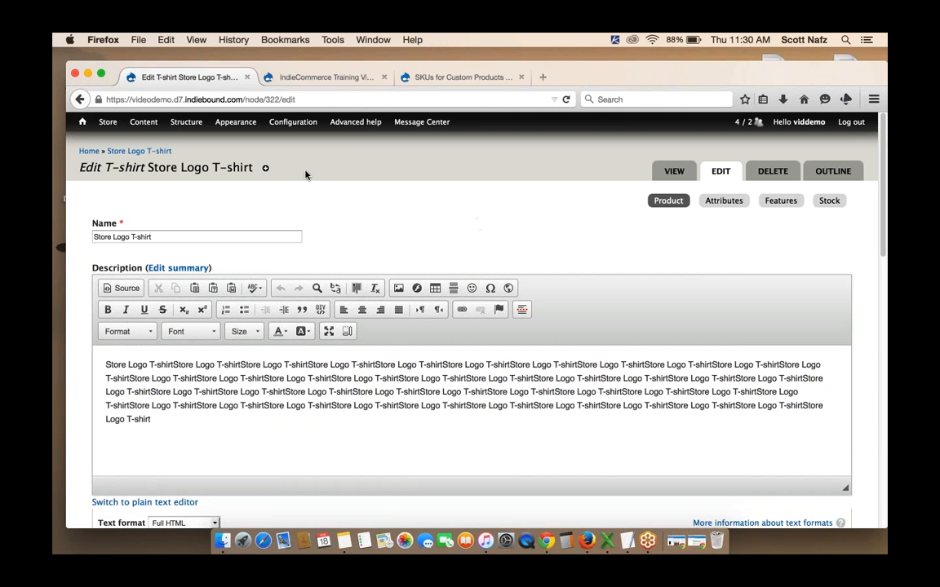
# Start a new product attribute named T-shirt Color and give it the same label T-shirt Color
pyautogui.moveTo(110, 129)
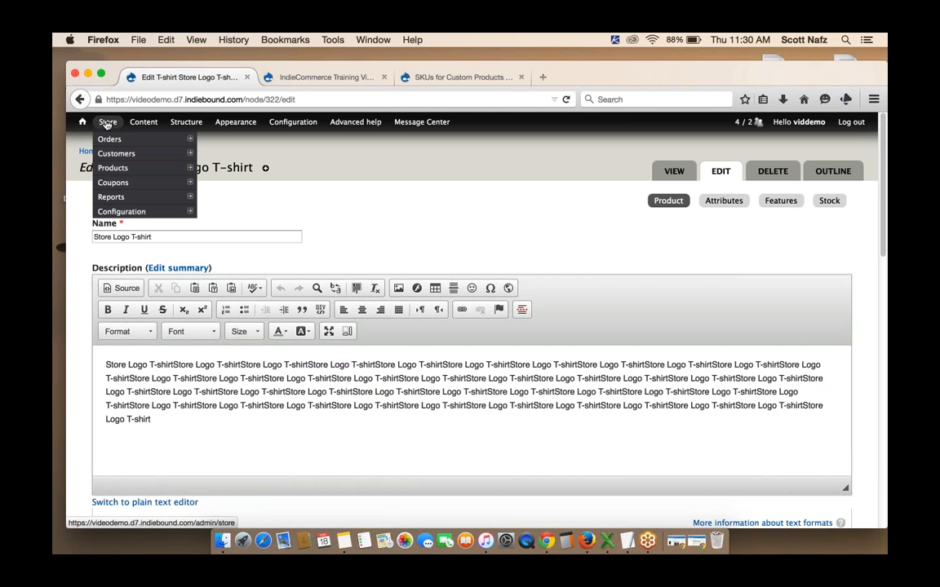
pyautogui.moveTo(110, 168)
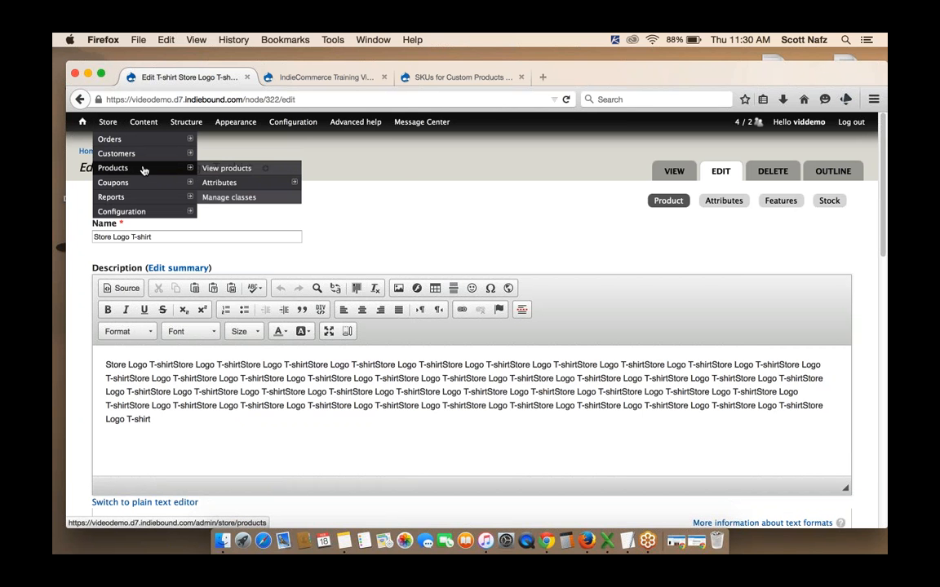
pyautogui.click(218, 184)
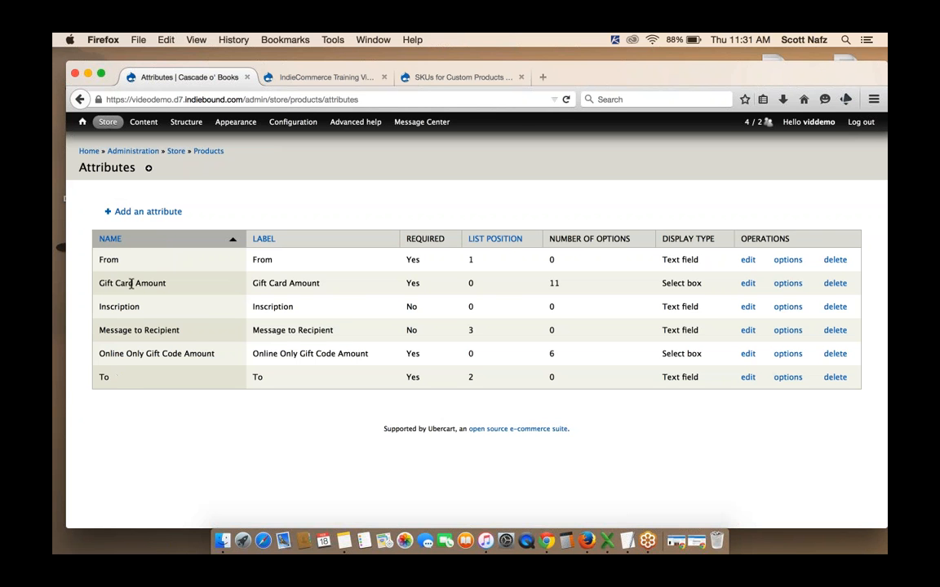
pyautogui.doubleClick(554, 283)
pyautogui.click(510, 289)
pyautogui.click(151, 211)
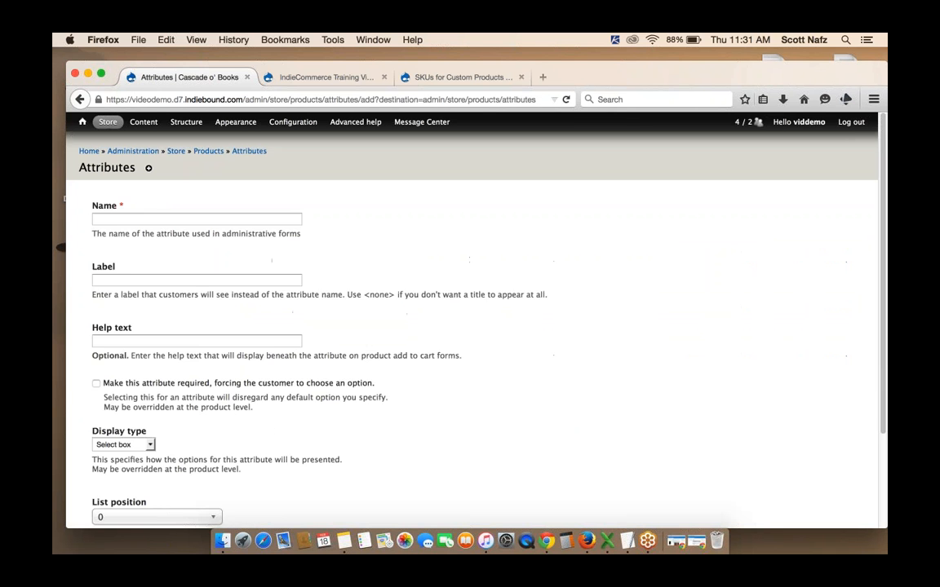
pyautogui.click(160, 218)
pyautogui.write('C')
pyautogui.press('BackSpace')
pyautogui.write('T-shirt Color')
pyautogui.click(161, 279)
pyautogui.moveTo(147, 221); pyautogui.dragTo(82, 219)
pyautogui.press('super+c')
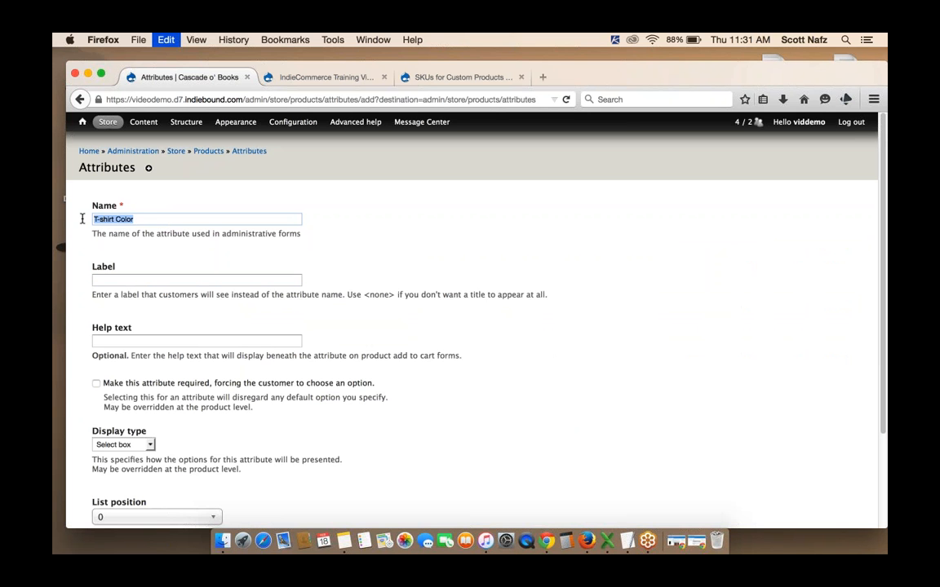
pyautogui.click(115, 278)
pyautogui.press('super+v')
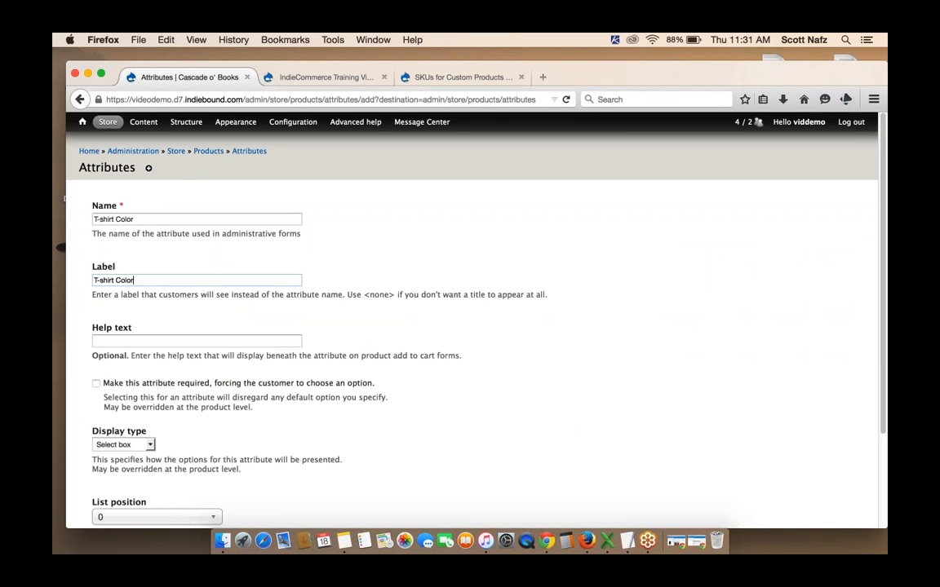
# Make the T-shirt Color attribute required with a select box display type and submit it
pyautogui.scroll(-2, 310, 310)
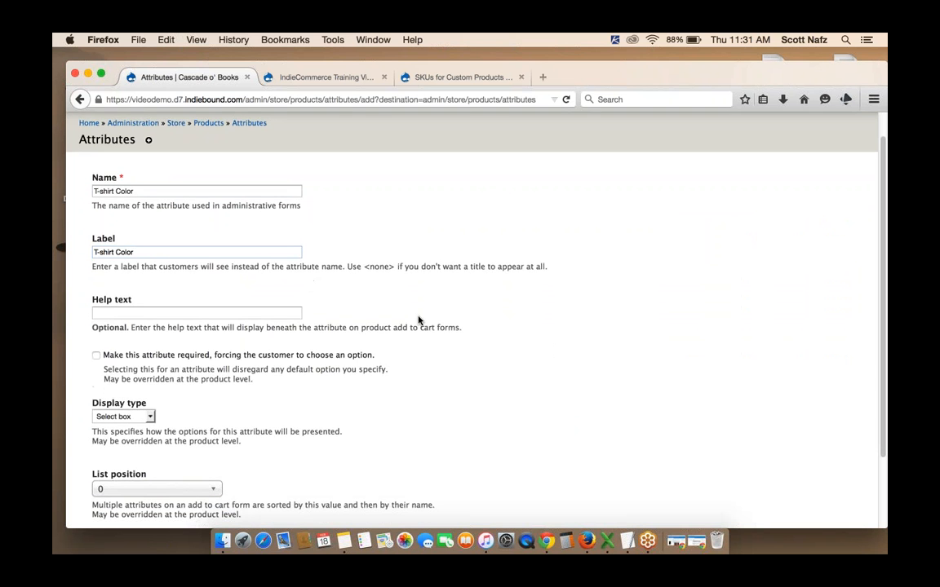
pyautogui.scroll(-3, 418, 320)
pyautogui.scroll(-2, 445, 323)
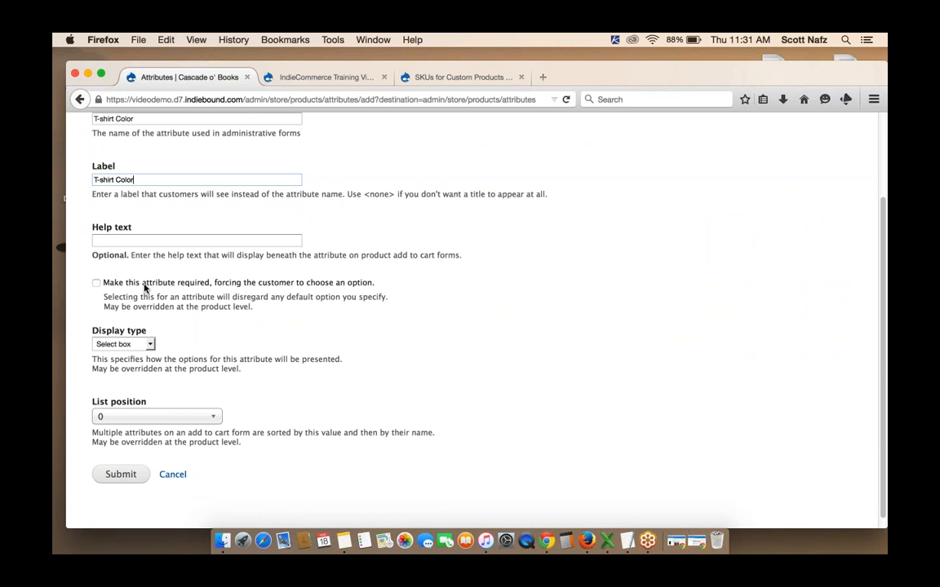
pyautogui.click(96, 284)
pyautogui.scroll(-1, 264, 274)
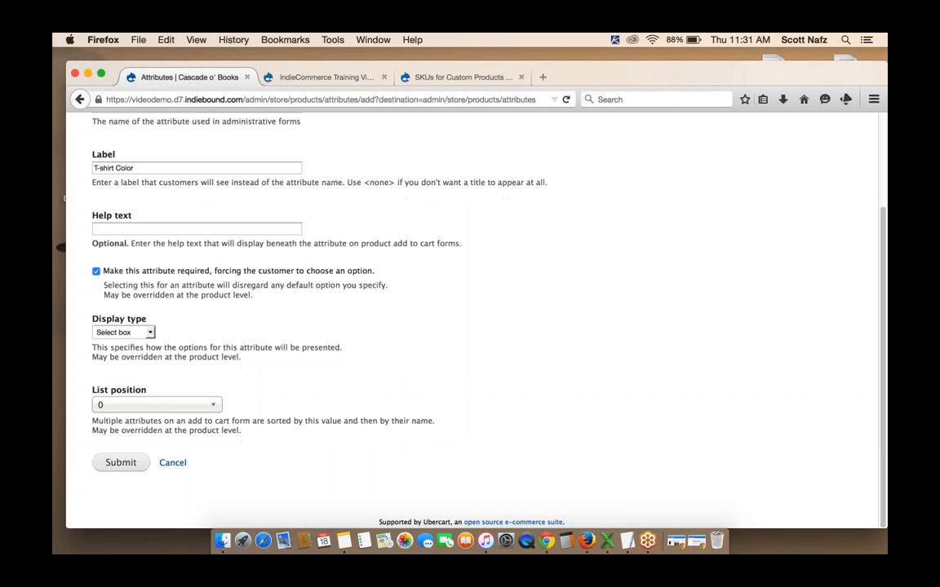
pyautogui.click(109, 336)
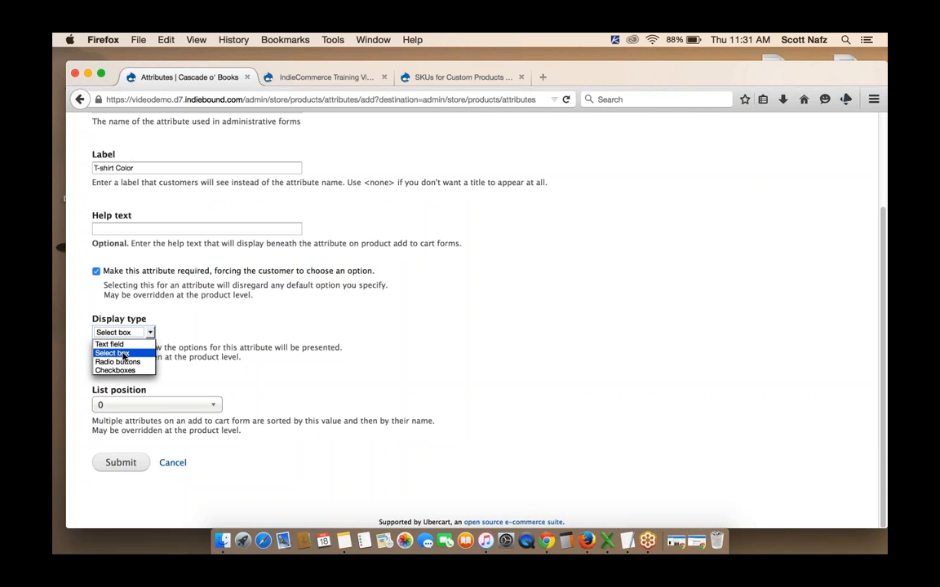
pyautogui.click(123, 354)
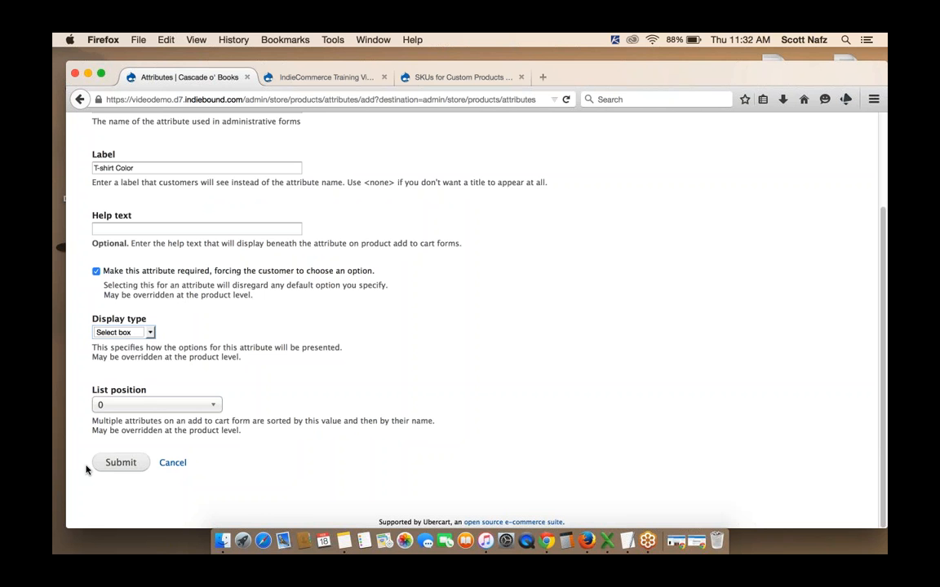
pyautogui.click(111, 465)
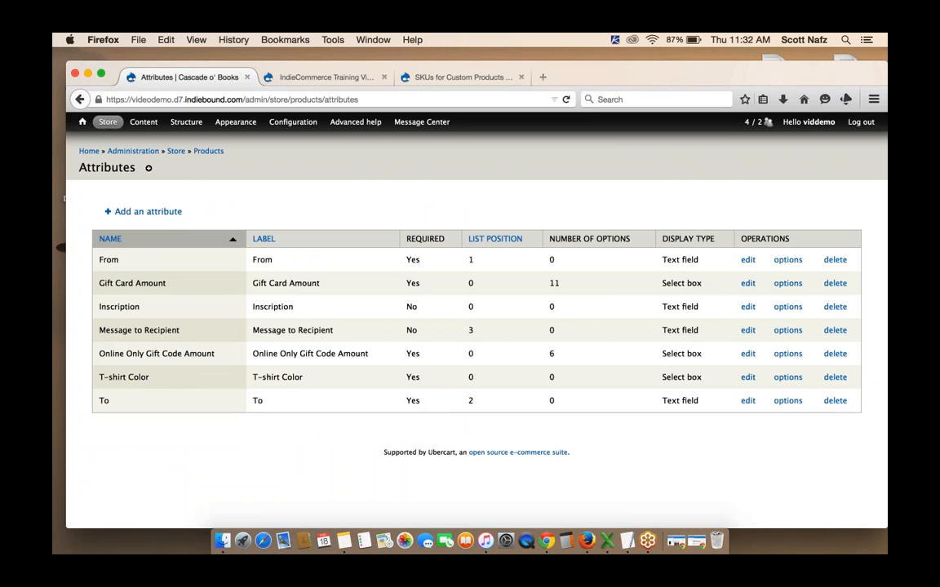
# Add a Red option to the T-shirt Color attribute
pyautogui.click(788, 378)
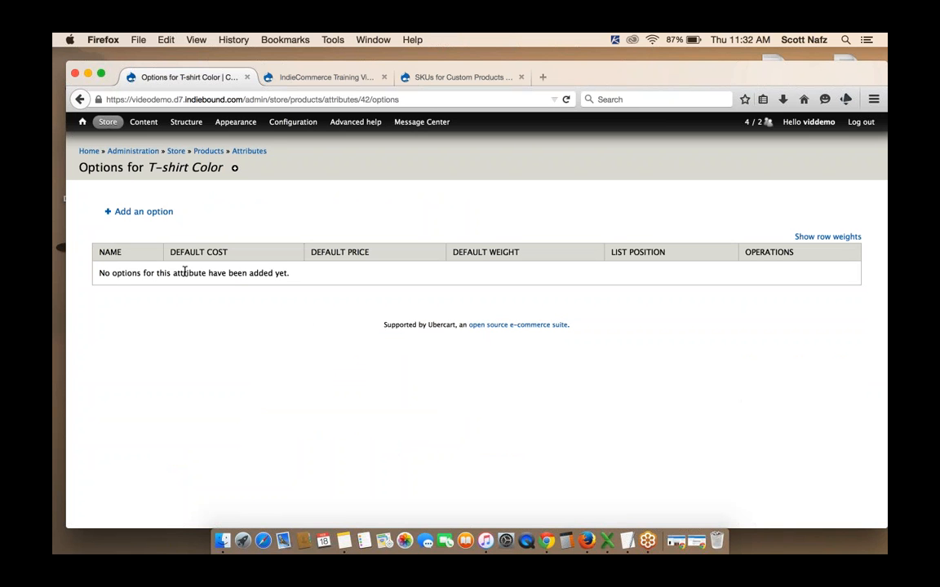
pyautogui.click(148, 213)
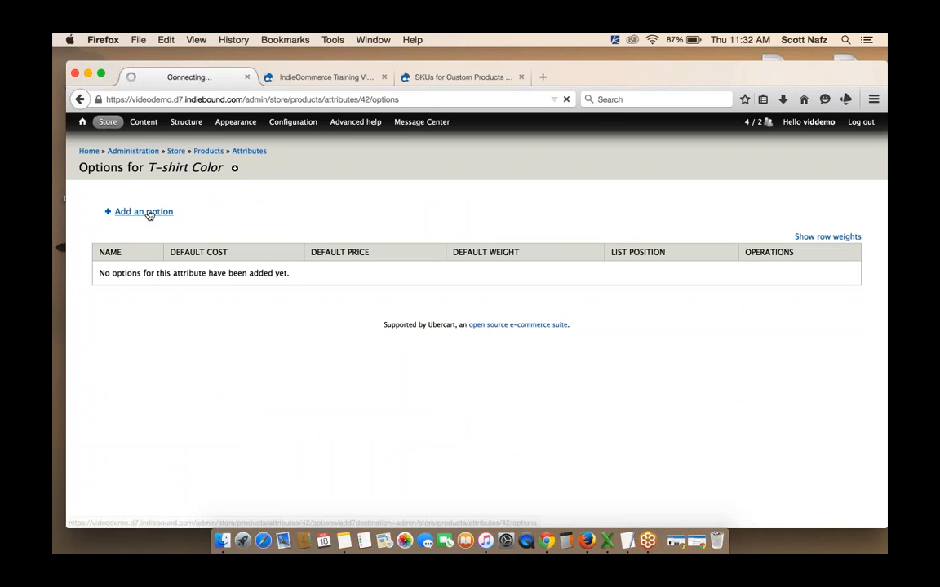
pyautogui.click(147, 219)
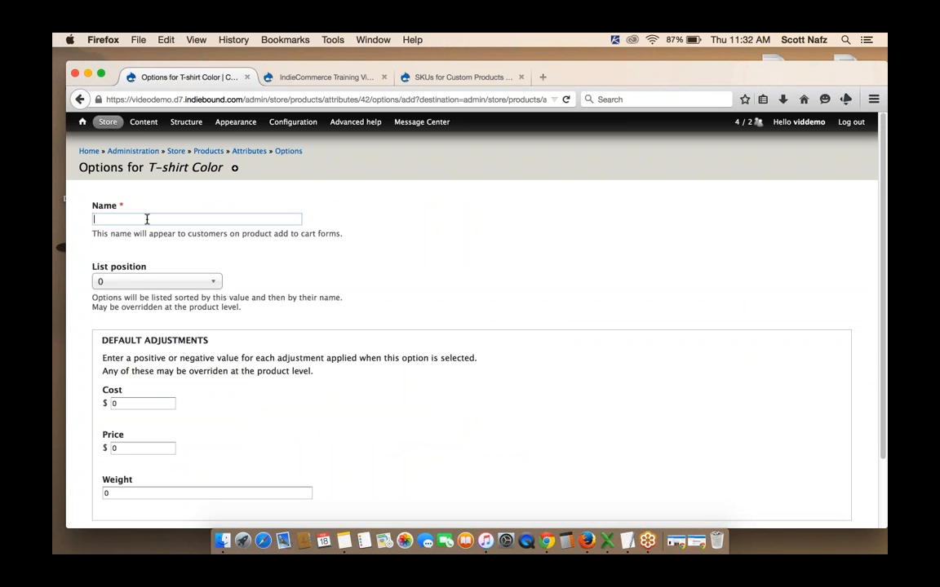
pyautogui.write('Red')
pyautogui.scroll(-2, 445, 310)
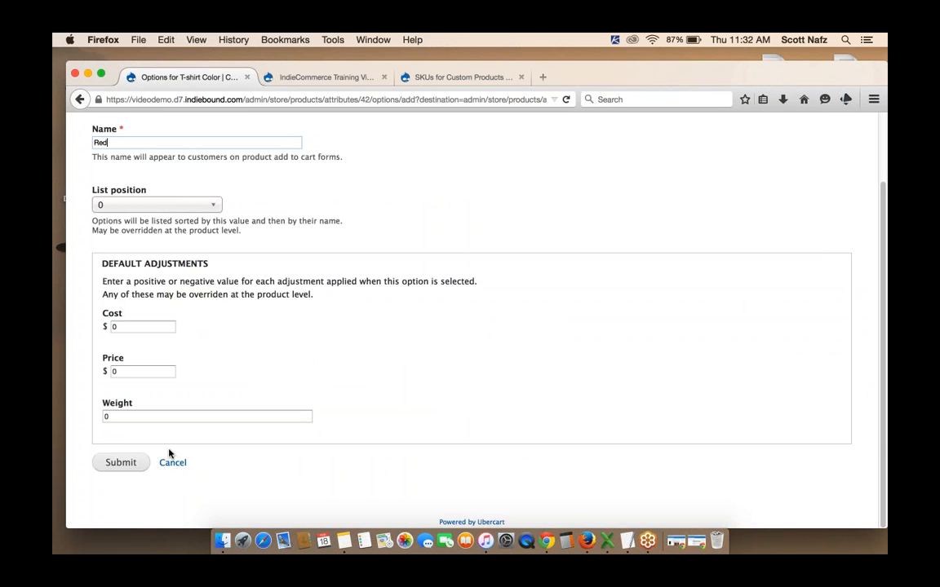
pyautogui.click(122, 464)
pyautogui.click(123, 464)
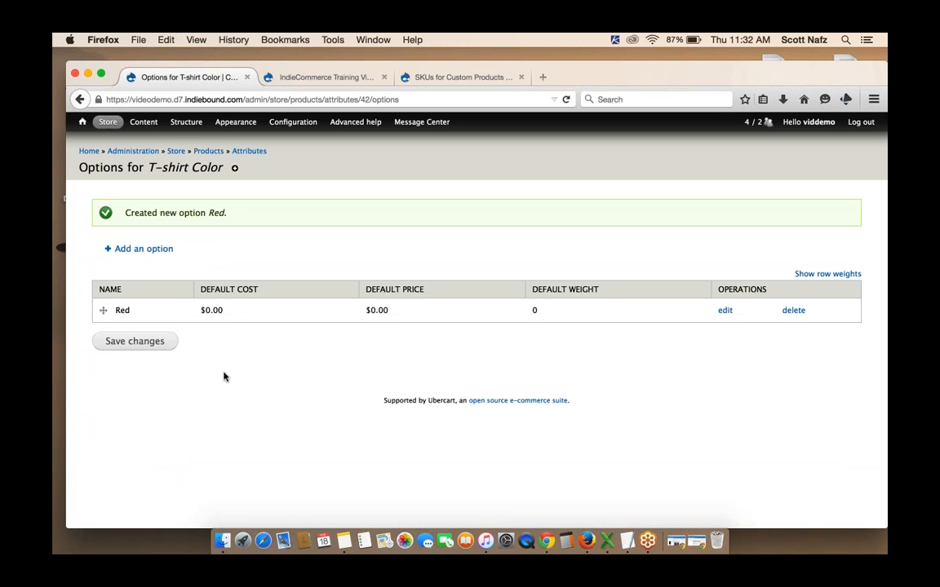
# Add a Black option to the T-shirt Color attribute
pyautogui.click(161, 248)
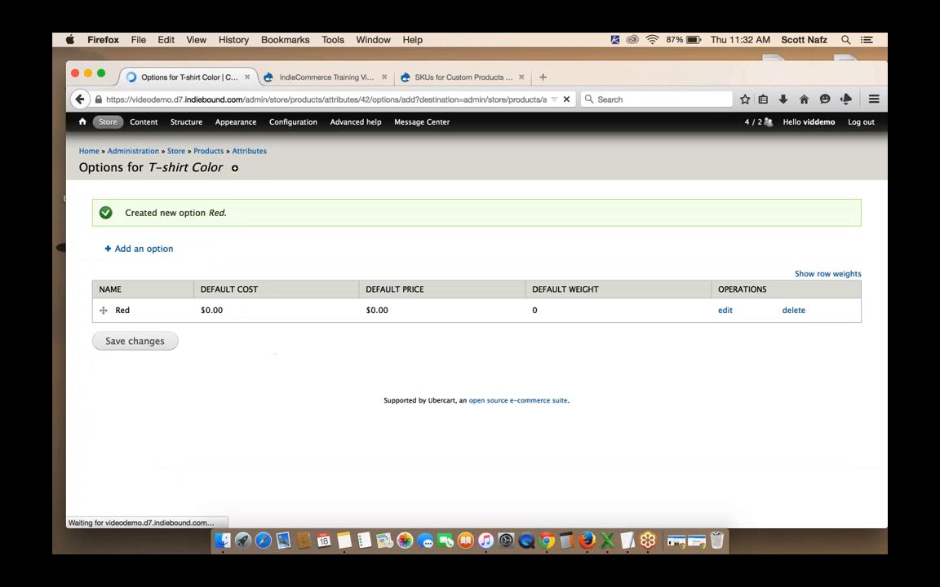
pyautogui.click(161, 219)
pyautogui.write('B')
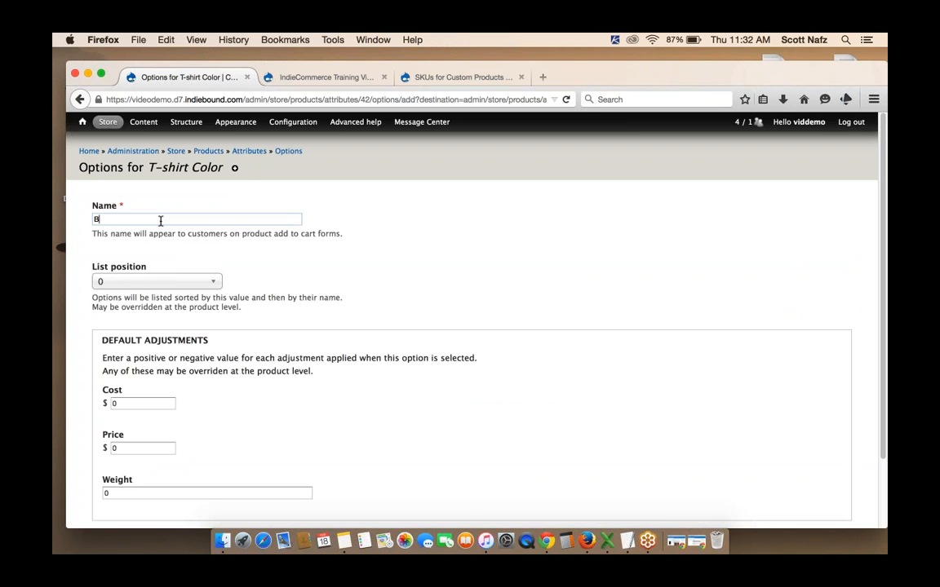
pyautogui.write('lack')
pyautogui.scroll(-2, 255, 400)
pyautogui.click(124, 464)
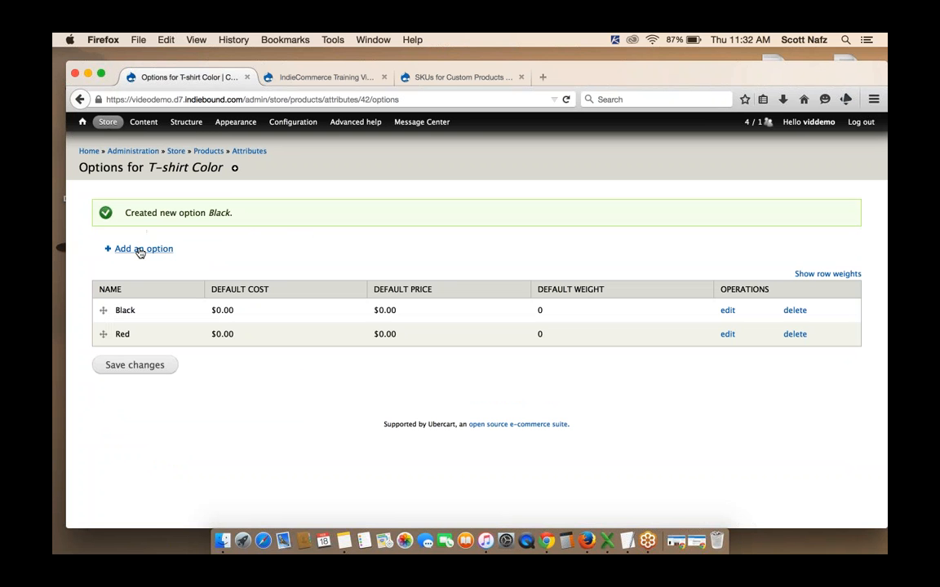
# Add a Blue option to the T-shirt Color attribute
pyautogui.click(139, 251)
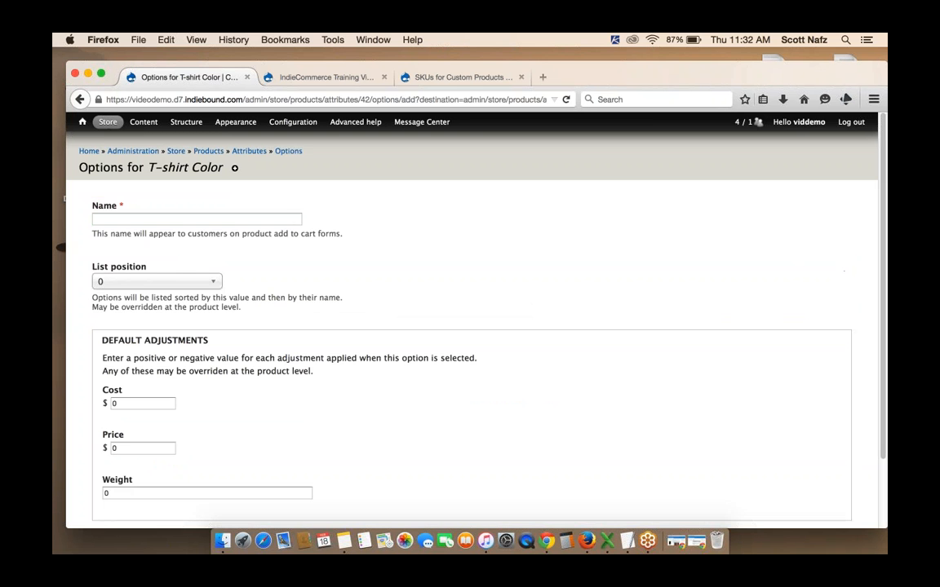
pyautogui.click(162, 217)
pyautogui.write('Blue')
pyautogui.scroll(-2, 235, 167)
pyautogui.click(120, 463)
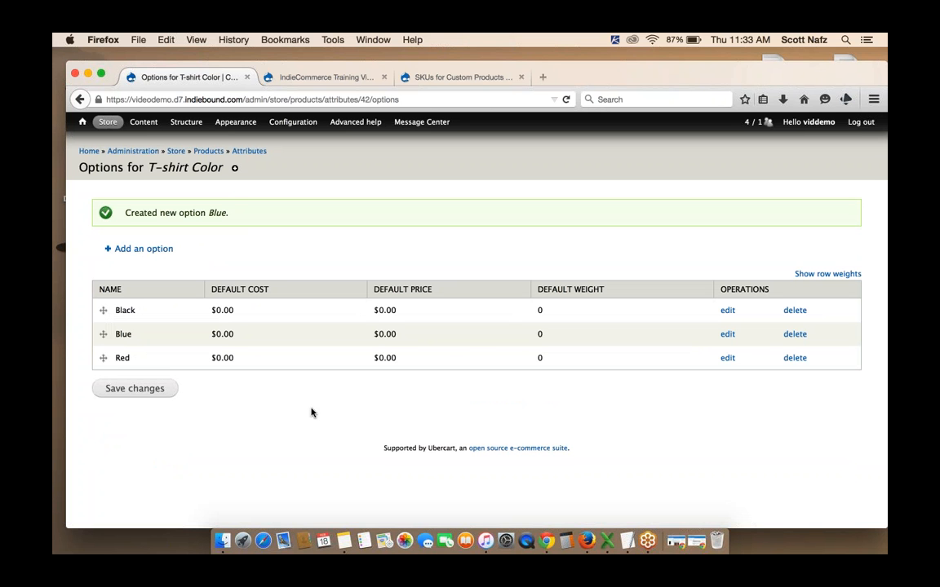
# Open the Store Logo T-shirt product's edit form and add the T-shirt Color attribute to it
pyautogui.click(143, 122)
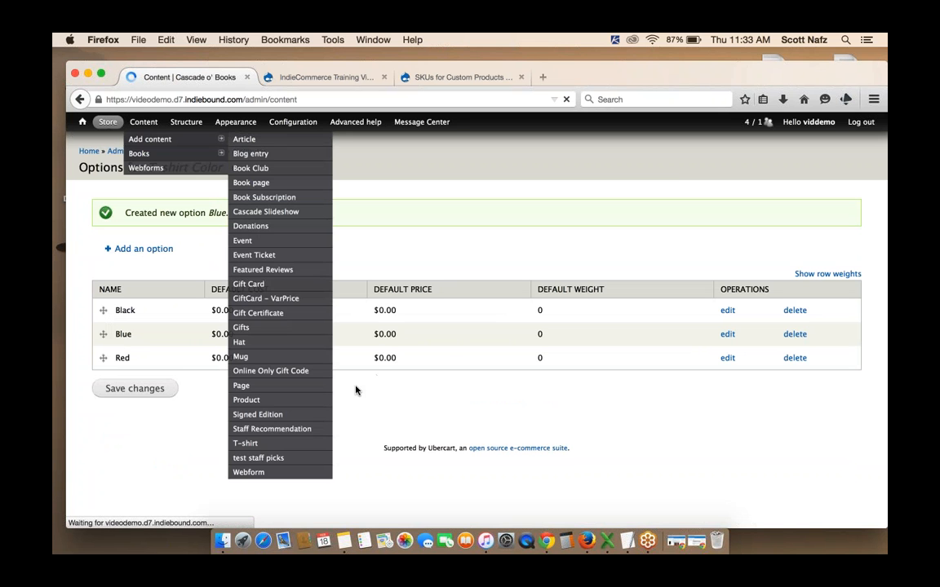
pyautogui.click(174, 382)
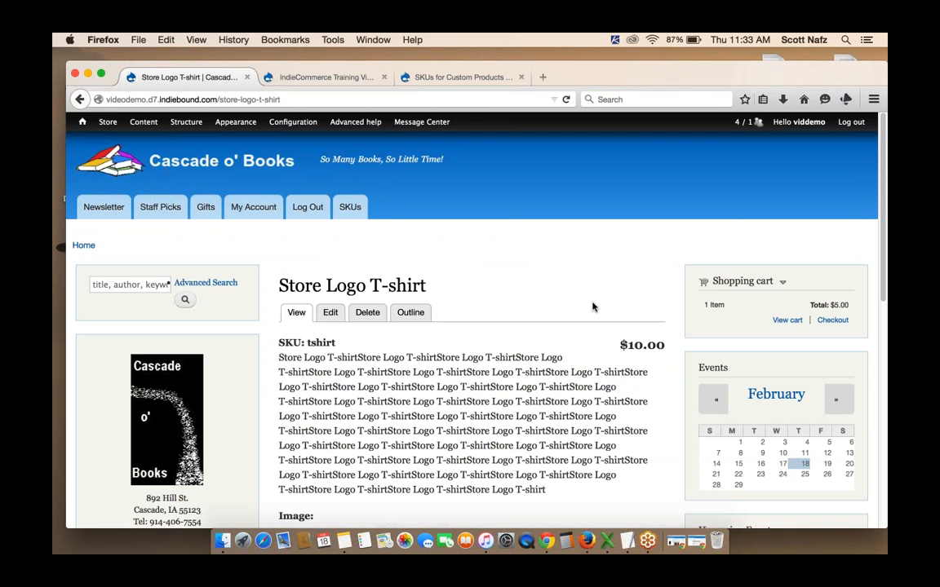
pyautogui.scroll(-8, 593, 307)
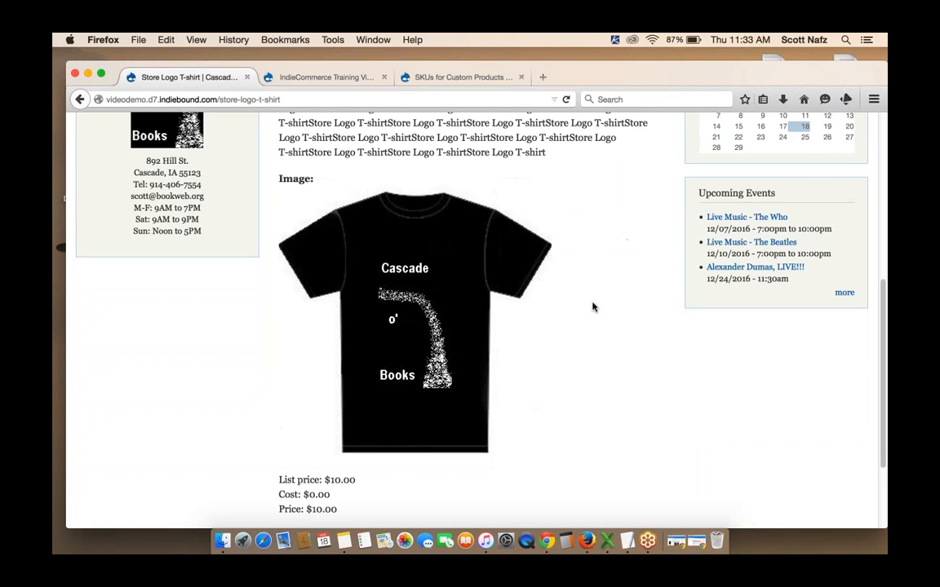
pyautogui.scroll(10, 594, 306)
pyautogui.click(330, 313)
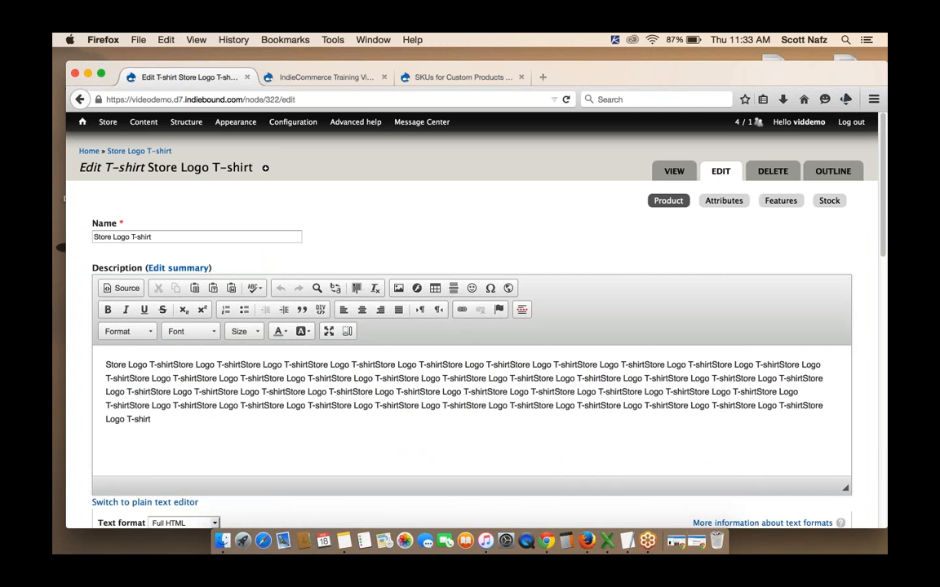
pyautogui.click(723, 200)
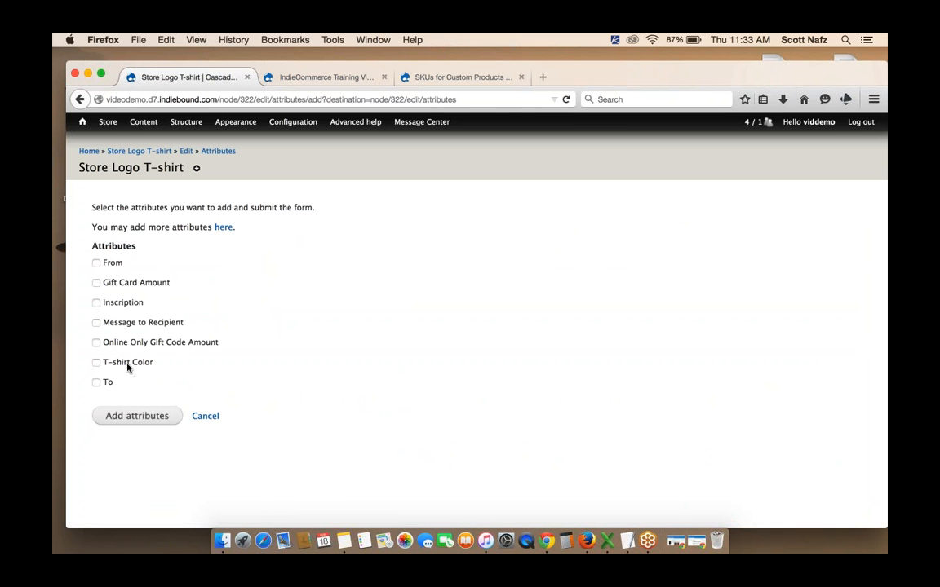
pyautogui.click(97, 364)
pyautogui.click(141, 416)
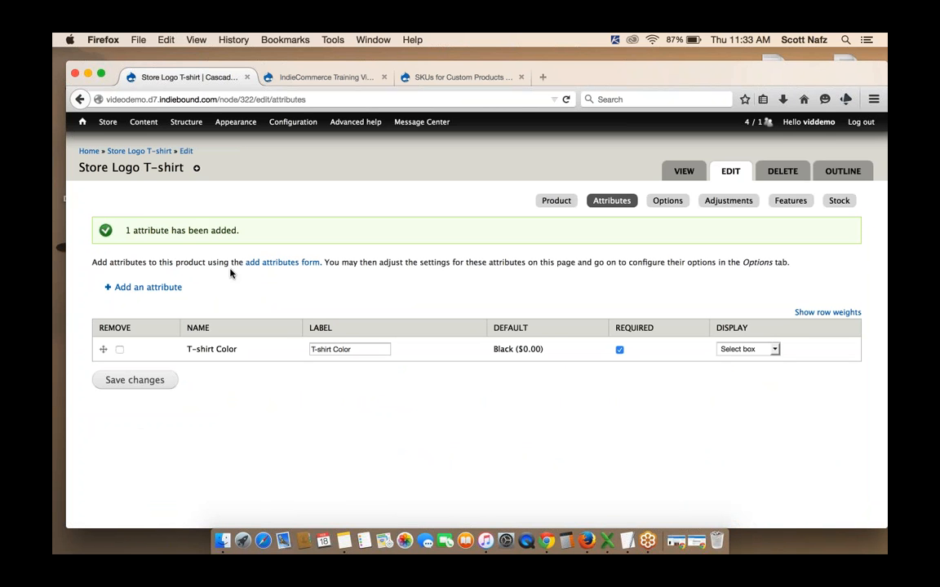
# Check the T-shirt Color selector on the Store Logo T-shirt product page
pyautogui.click(125, 153)
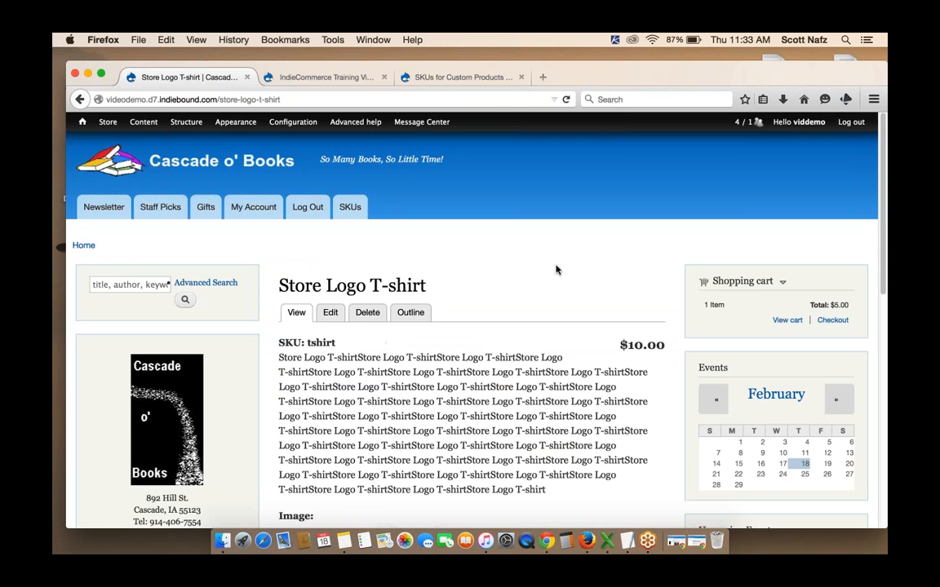
pyautogui.scroll(-5, 556, 268)
pyautogui.scroll(-4, 299, 373)
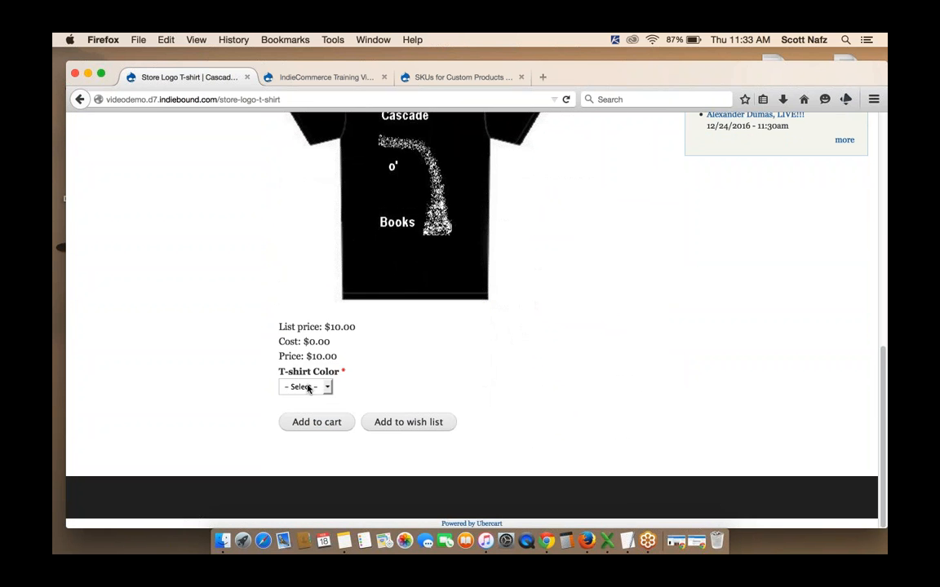
pyautogui.click(307, 387)
pyautogui.click(480, 373)
pyautogui.scroll(5, 481, 373)
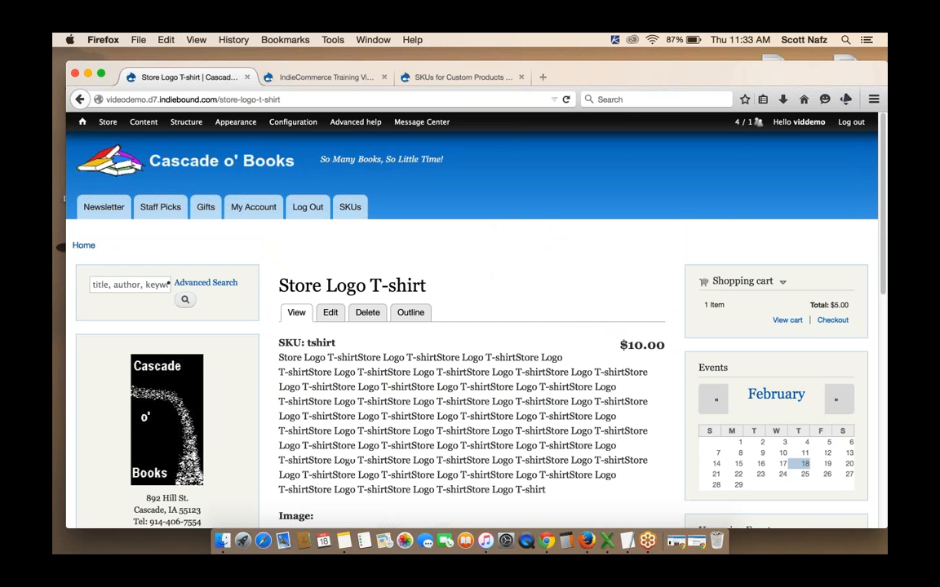
pyautogui.click(329, 313)
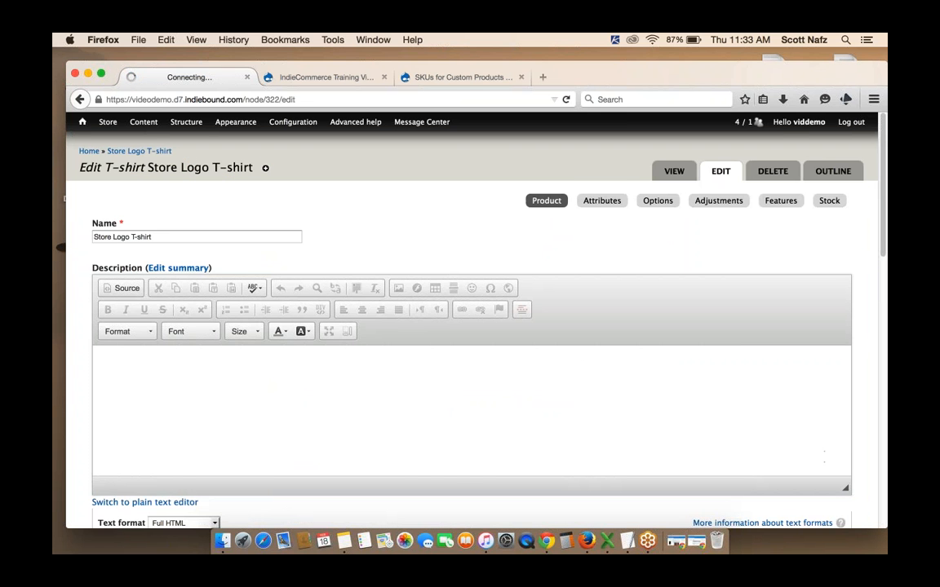
pyautogui.click(602, 201)
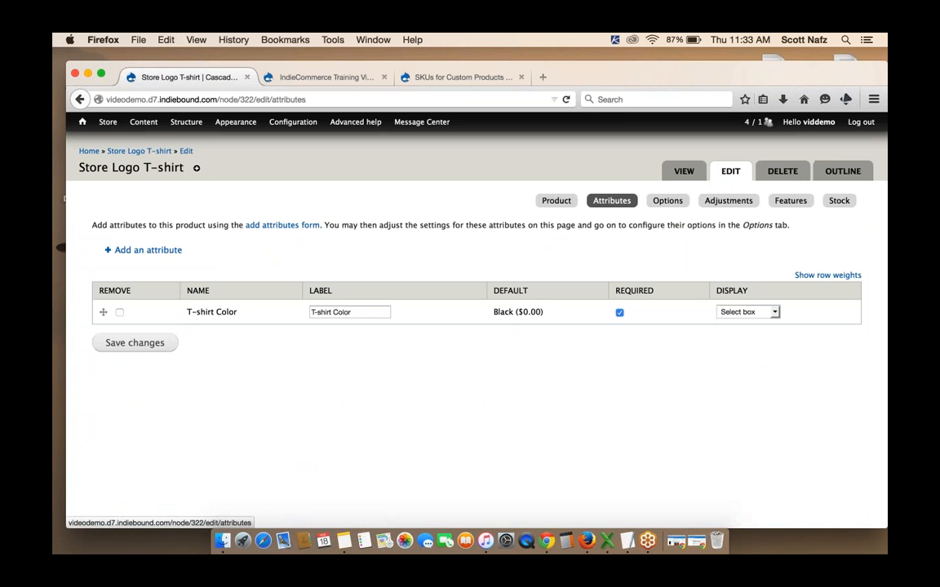
pyautogui.click(167, 250)
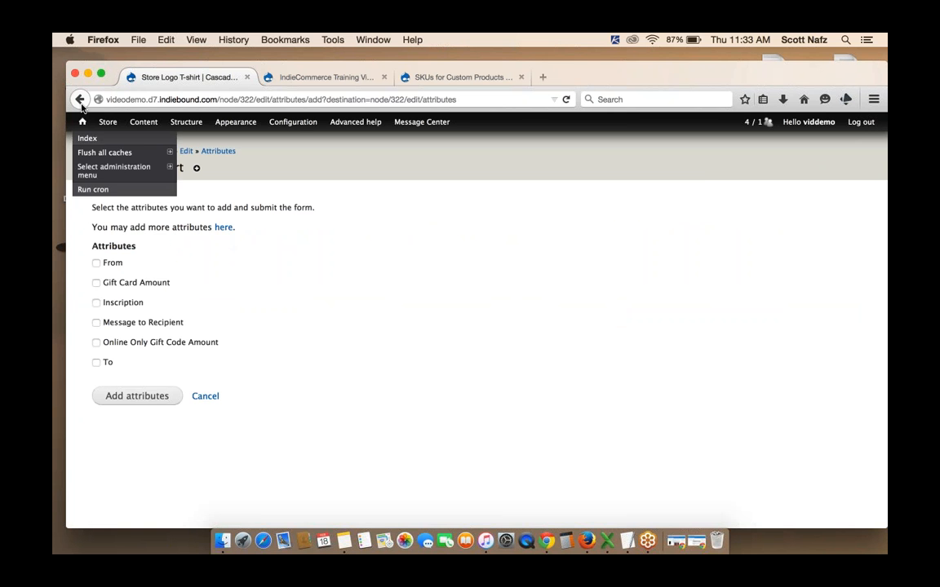
pyautogui.click(80, 100)
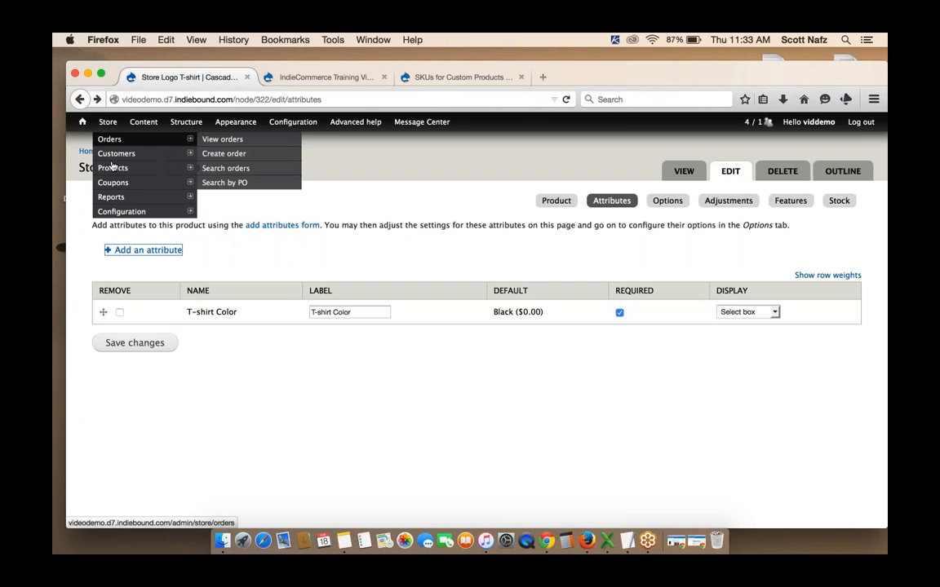
# Start a new product attribute named T-shirt Size and copy the name into its label
pyautogui.moveTo(114, 171)
pyautogui.click(220, 183)
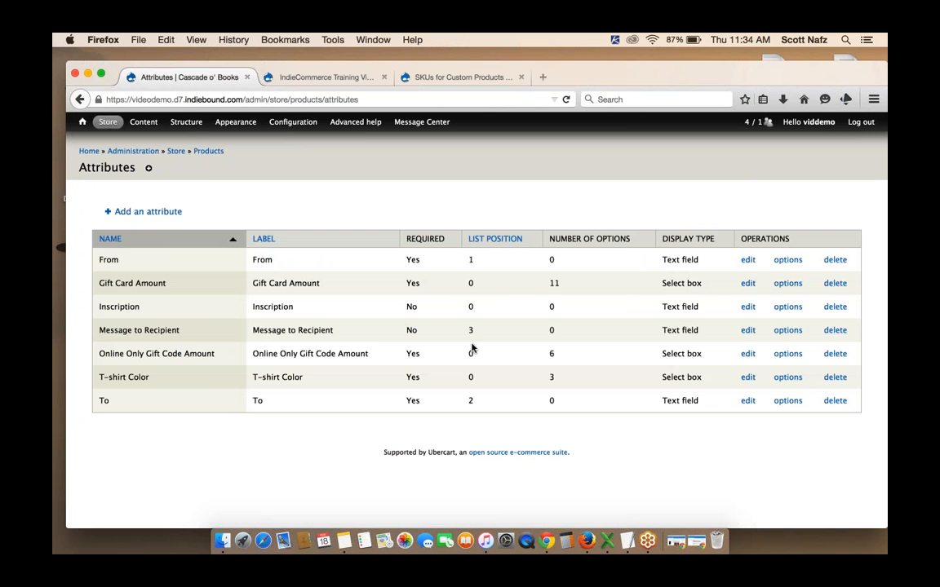
pyautogui.click(143, 213)
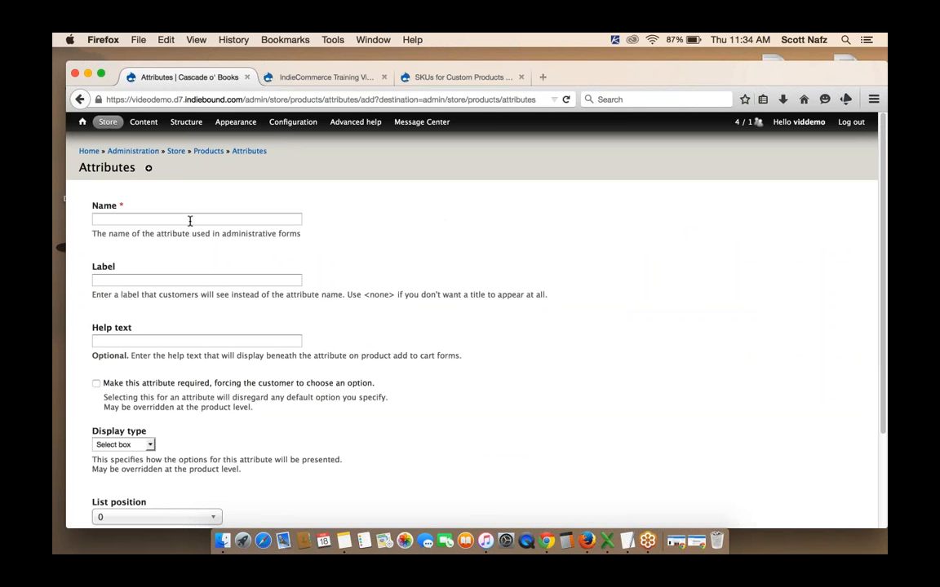
pyautogui.click(190, 220)
pyautogui.write('T-shi')
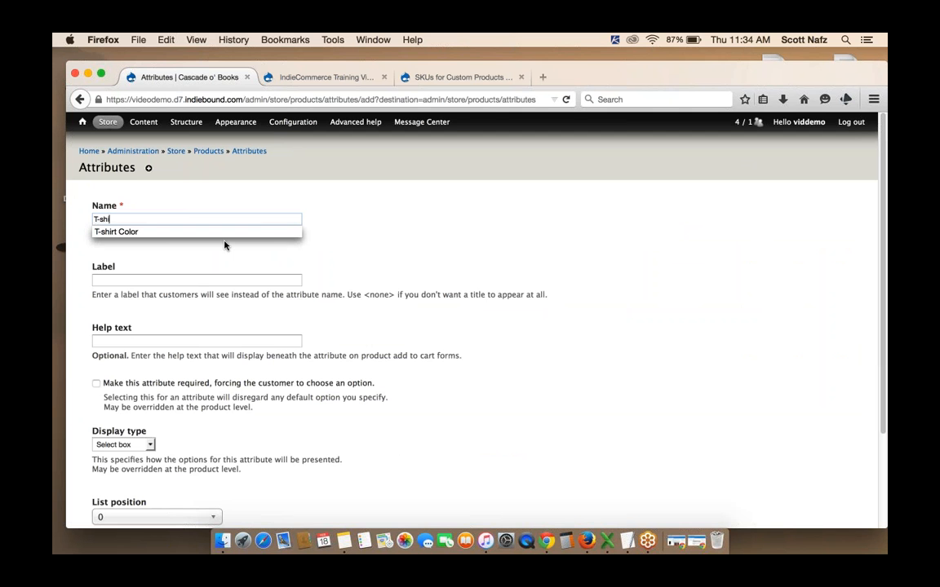
pyautogui.write('rt Si')
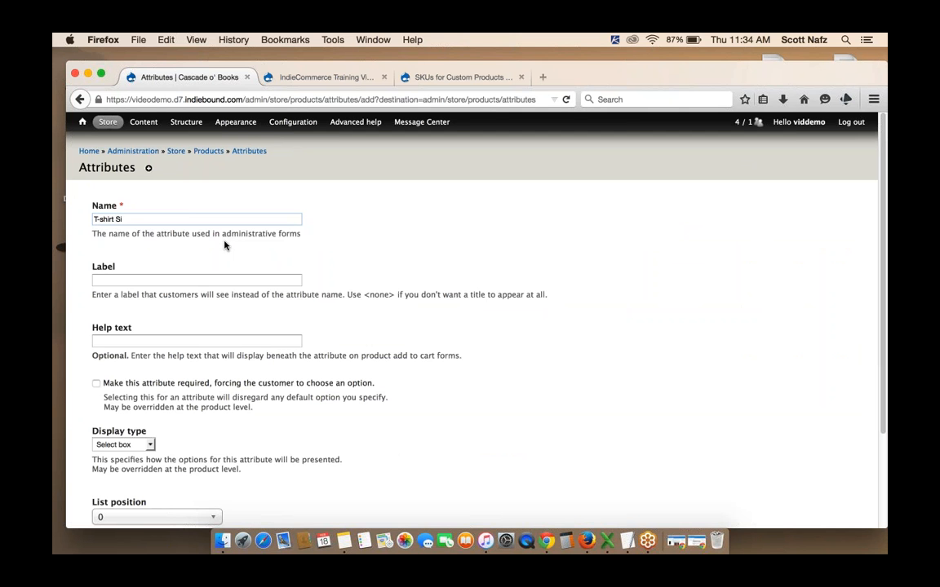
pyautogui.write('ze')
pyautogui.rightClick(166, 233)
pyautogui.click(142, 219)
pyautogui.press('super+a')
pyautogui.press('super+c')
pyautogui.click(131, 280)
pyautogui.press('super+v')
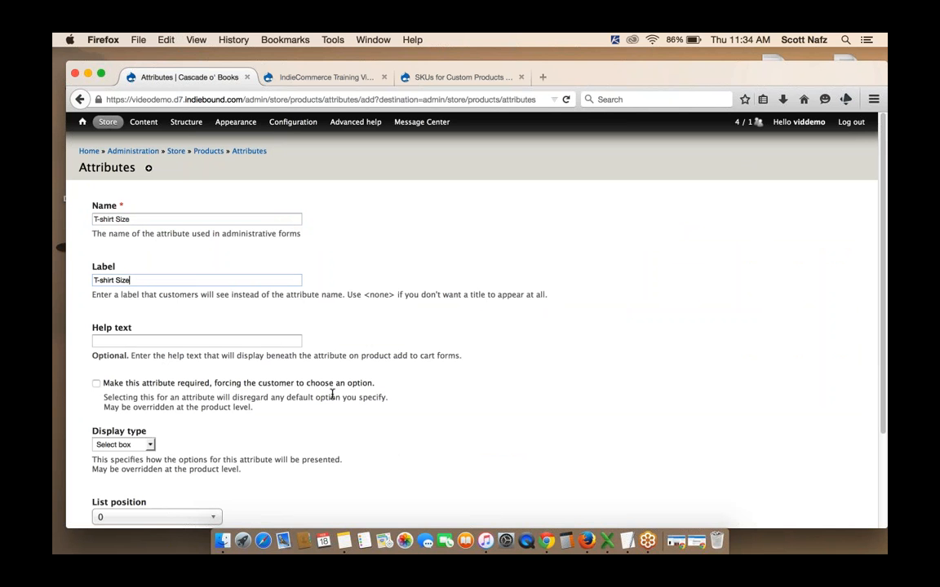
# Make the T-shirt Size attribute required and submit it
pyautogui.scroll(-3, 332, 395)
pyautogui.click(96, 271)
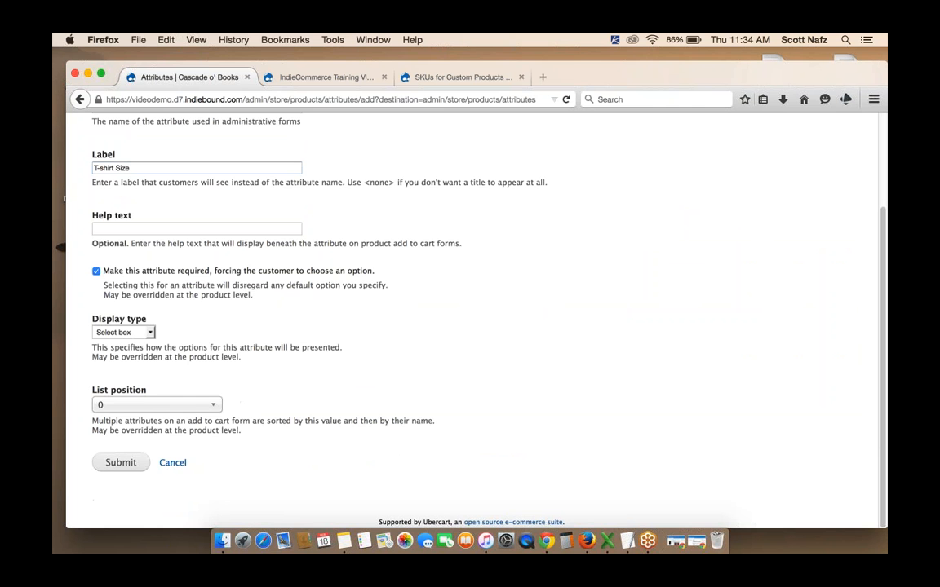
pyautogui.click(139, 464)
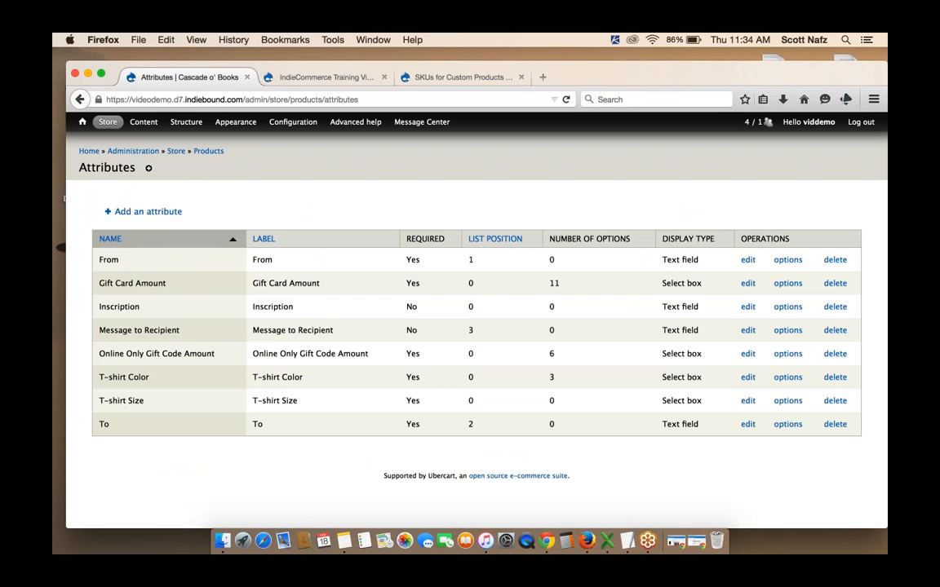
# Add a Large option to the T-shirt Size attribute
pyautogui.click(788, 401)
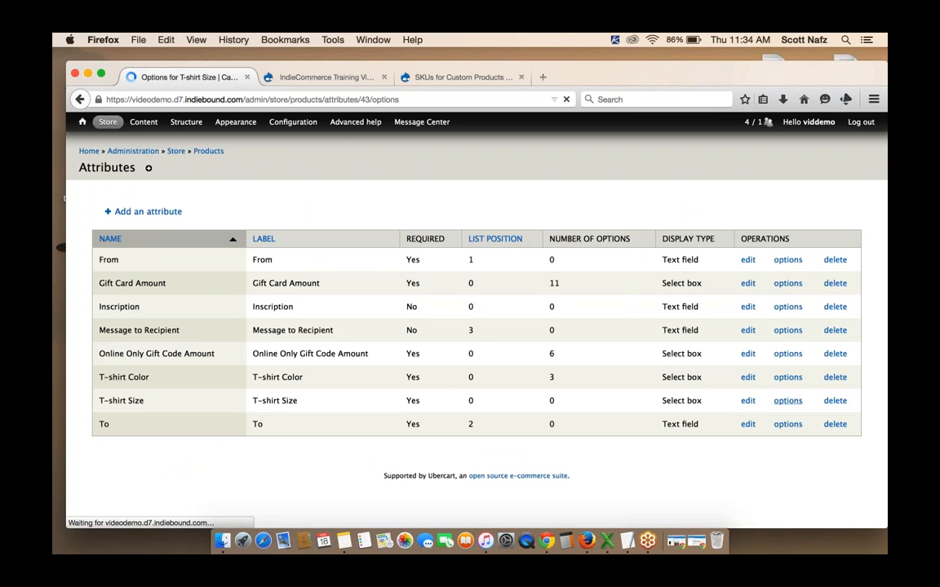
pyautogui.click(152, 213)
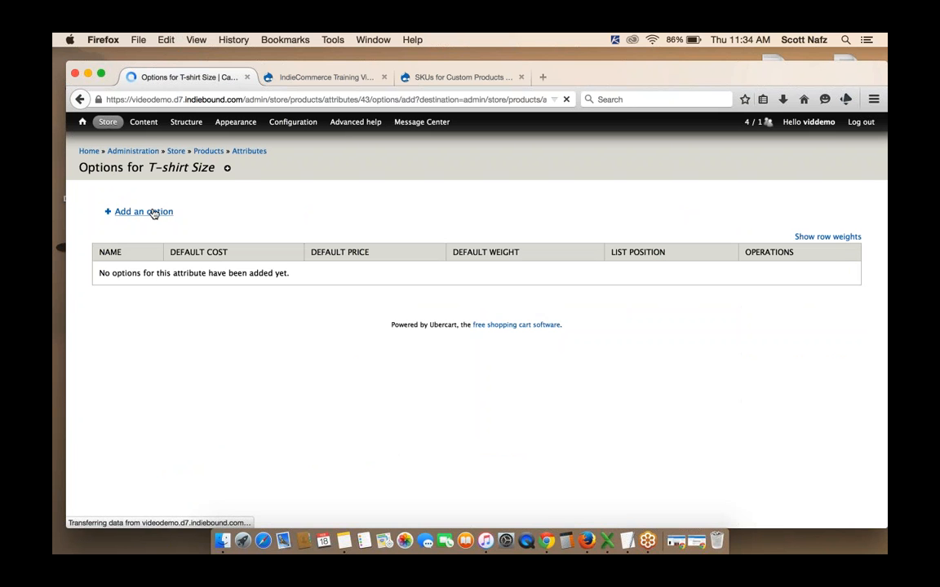
pyautogui.click(134, 224)
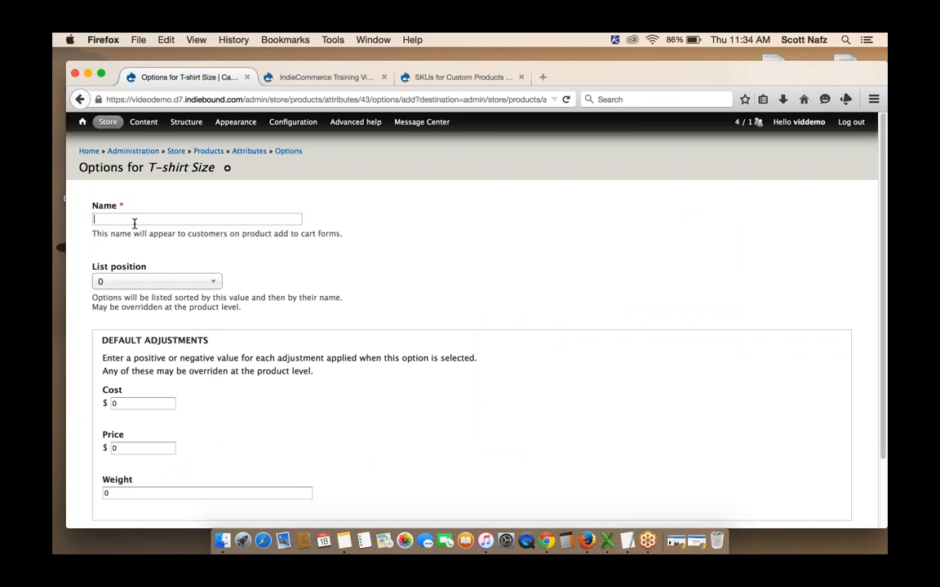
pyautogui.write('Large')
pyautogui.scroll(-2, 150, 330)
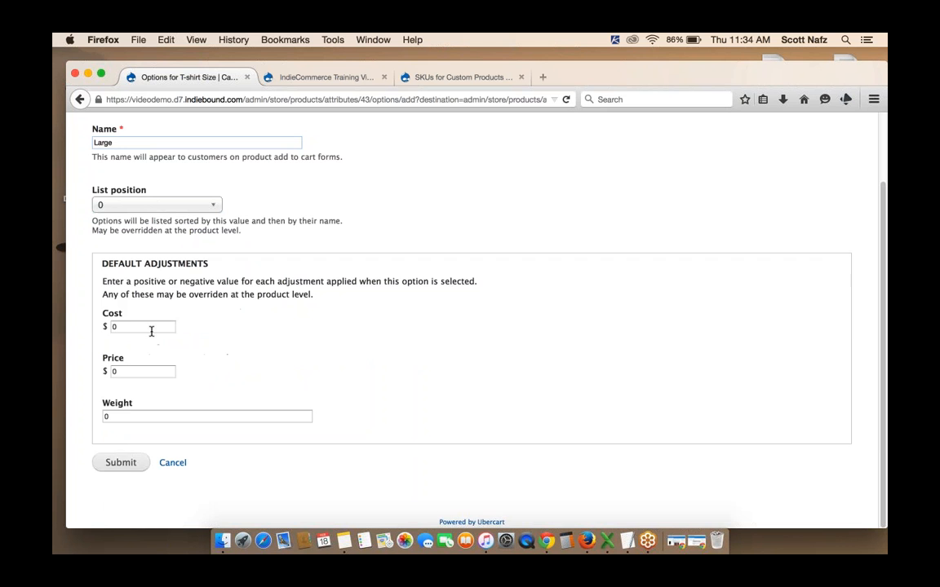
pyautogui.click(121, 463)
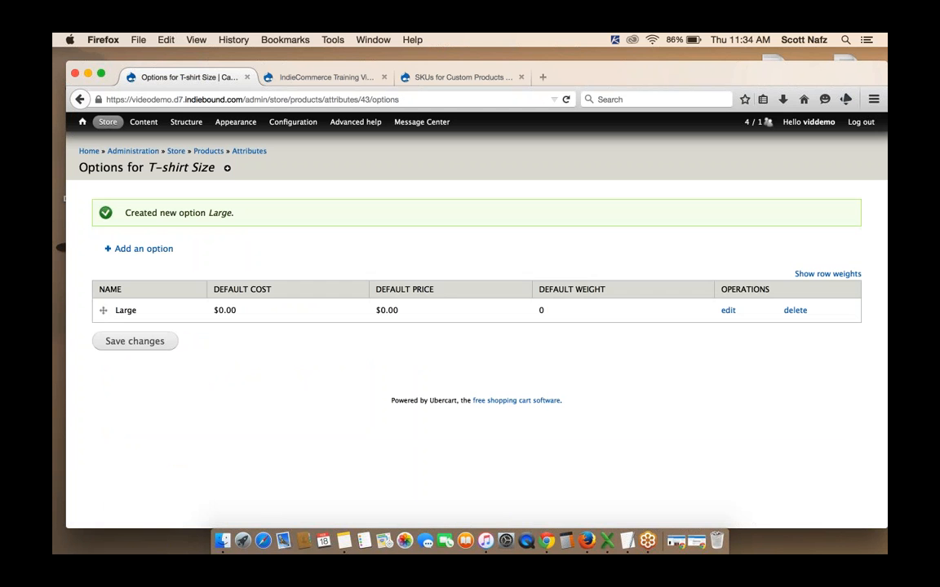
# Add an X-Large option to the T-shirt Size attribute with a default cost of 2.00
pyautogui.click(137, 248)
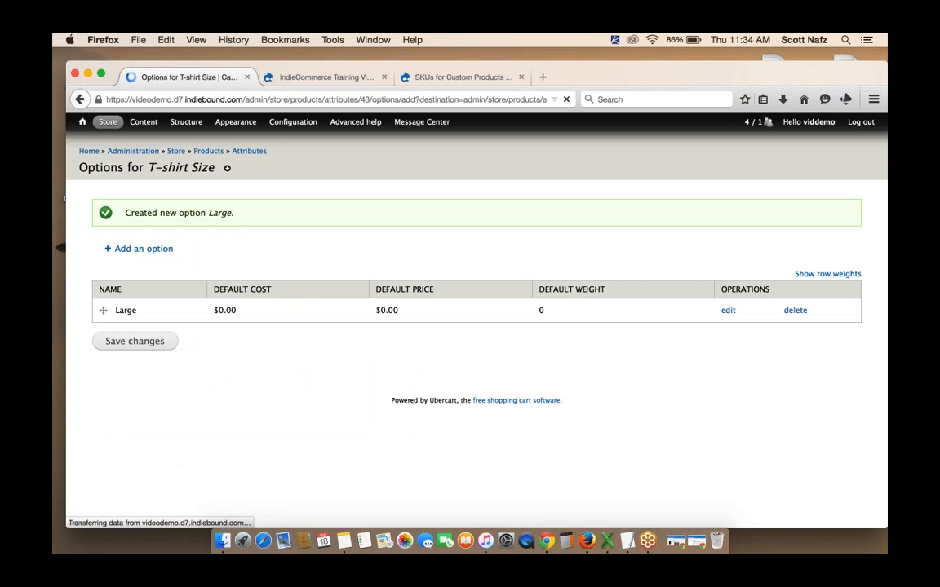
pyautogui.click(138, 220)
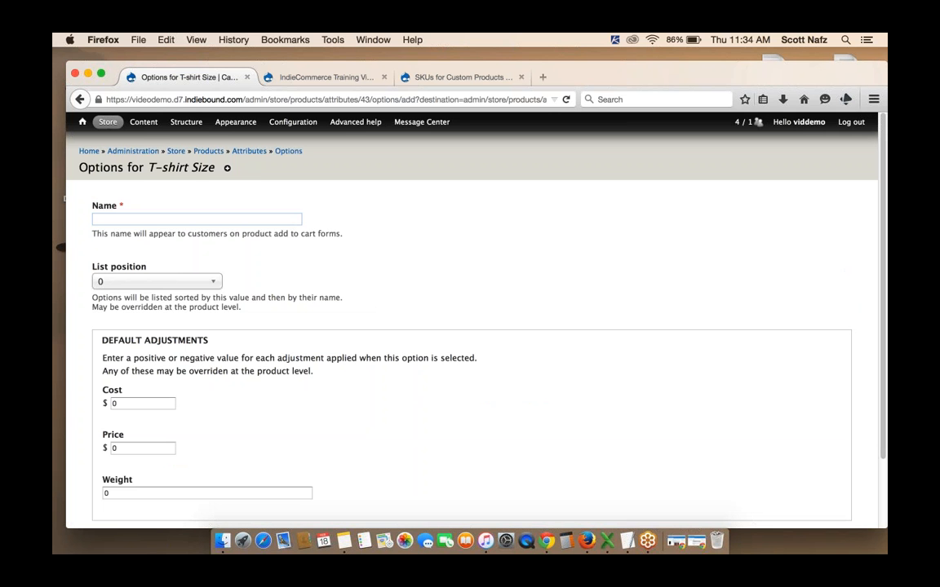
pyautogui.write('X-Large')
pyautogui.scroll(-2, 477, 242)
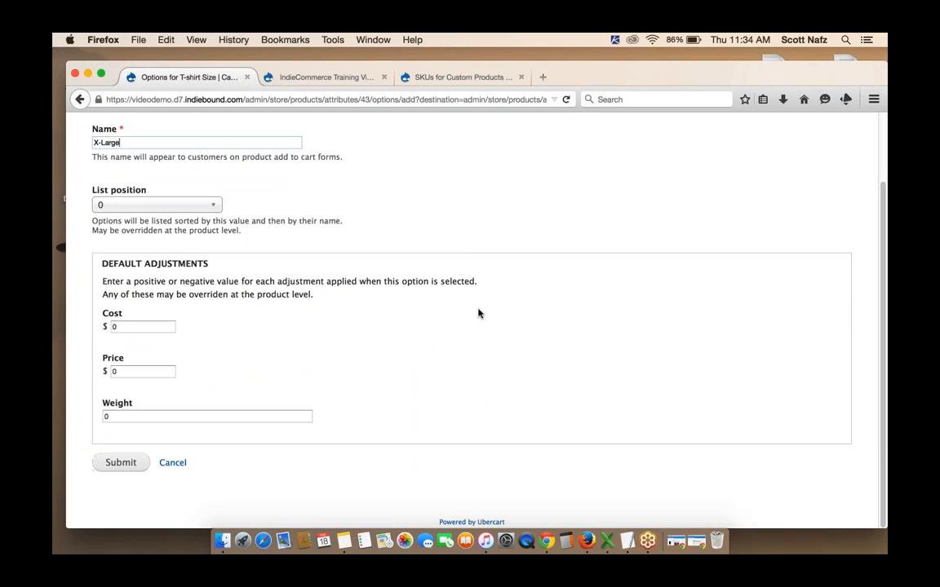
pyautogui.click(148, 325)
pyautogui.write('2.00')
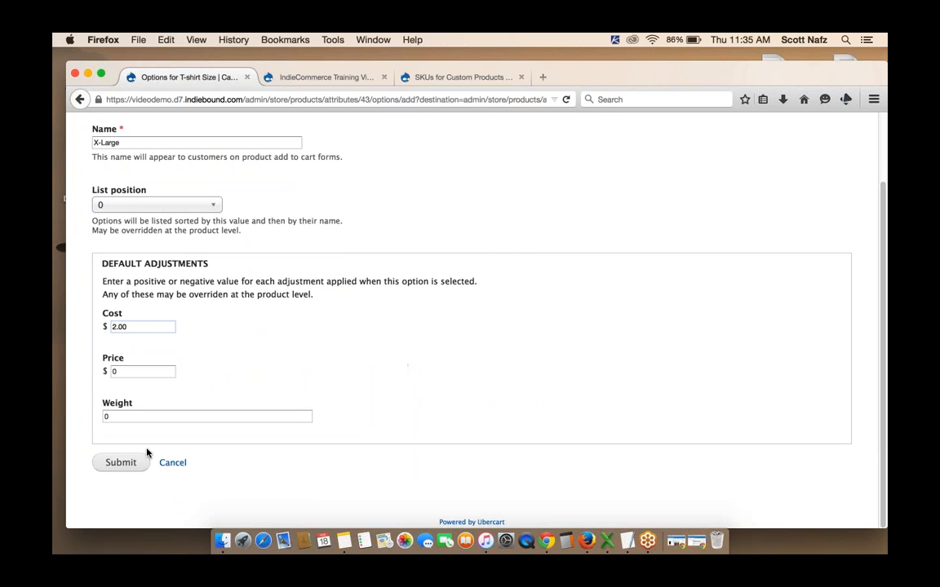
pyautogui.click(122, 463)
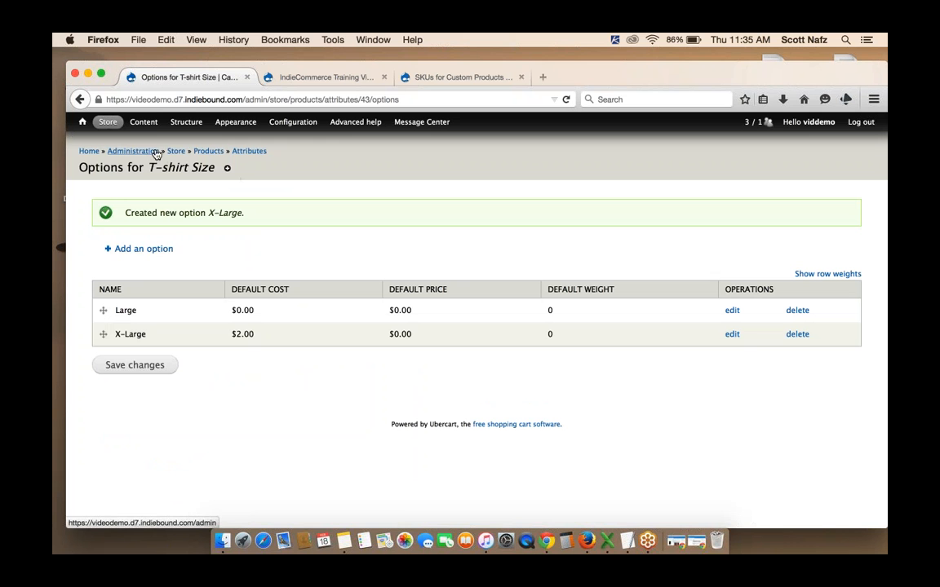
# Open the Store Logo T-shirt product for editing and add the T-shirt Size attribute to it
pyautogui.click(127, 116)
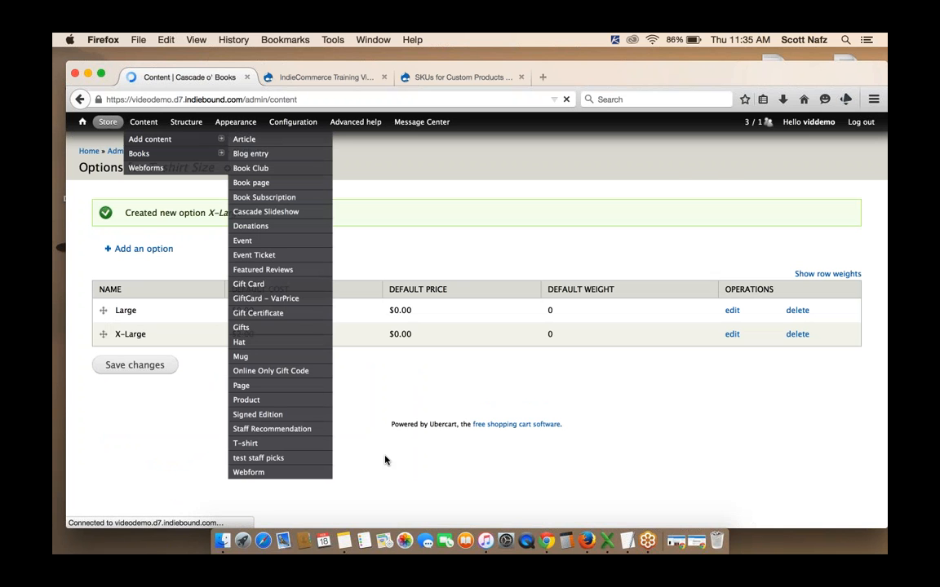
pyautogui.click(163, 382)
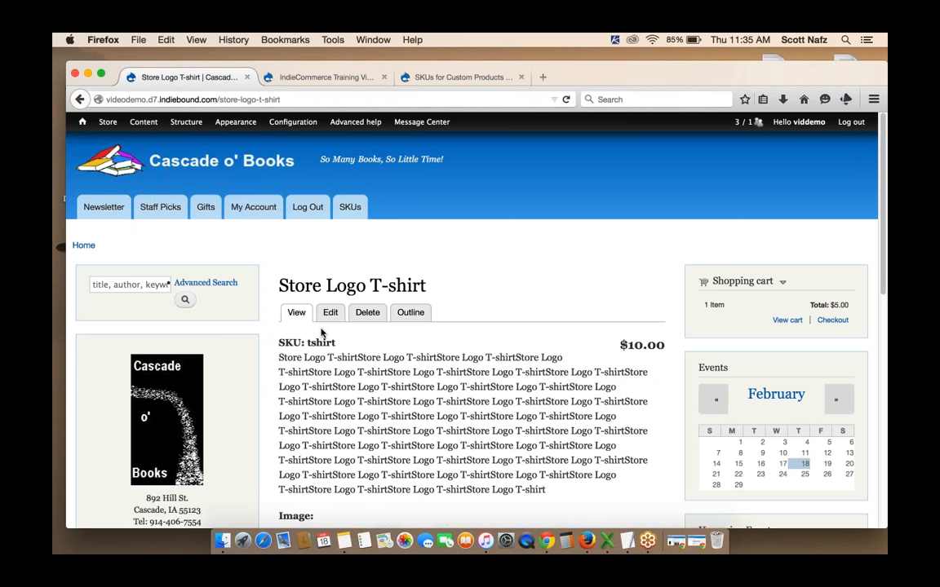
pyautogui.click(330, 312)
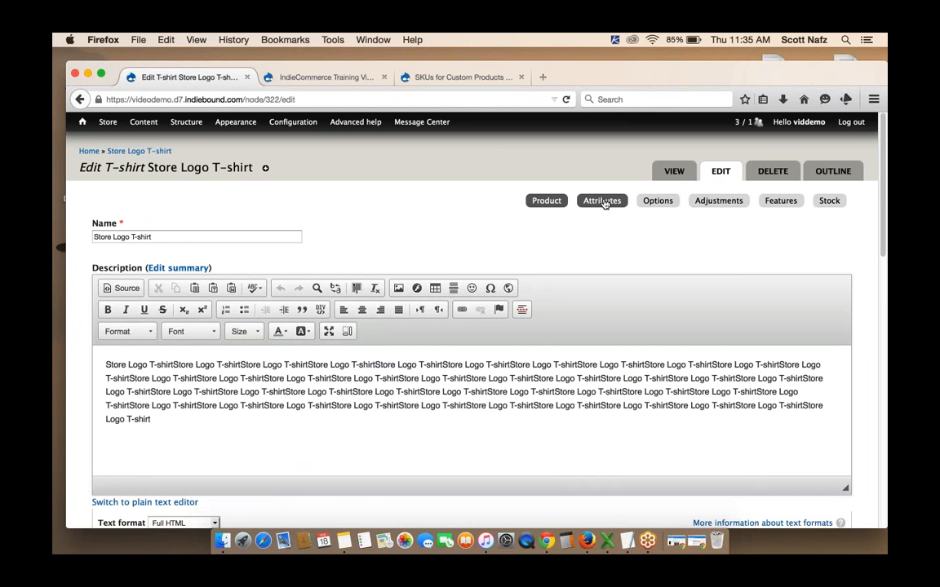
pyautogui.click(603, 201)
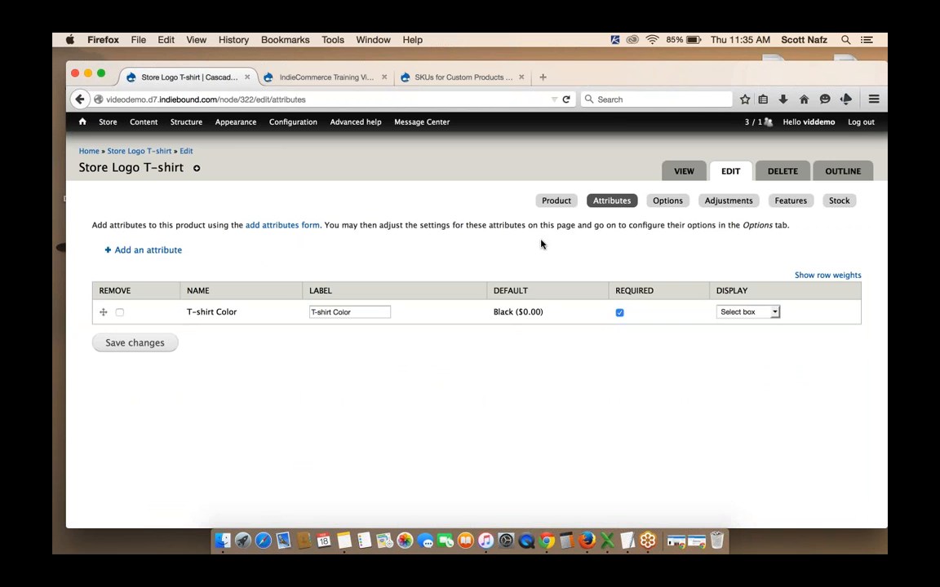
pyautogui.click(168, 250)
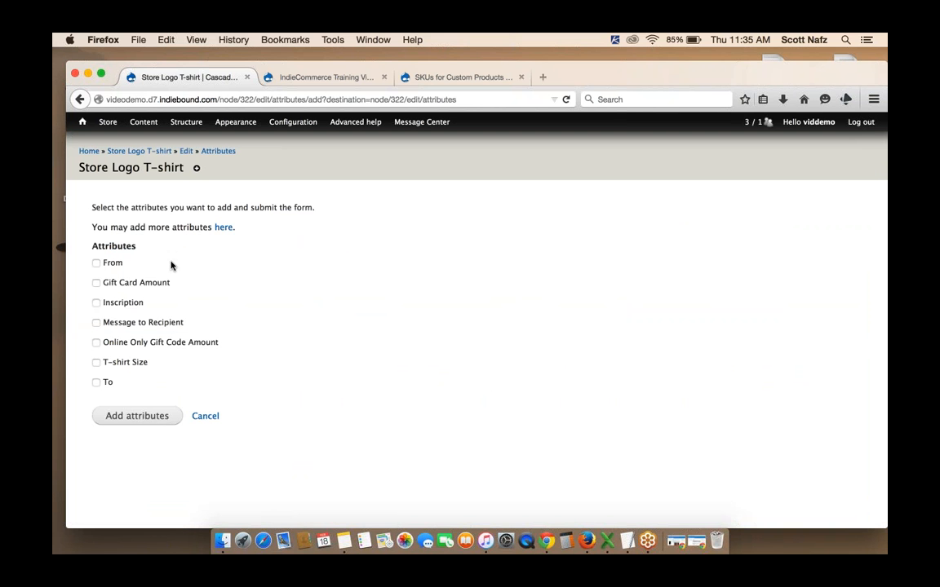
pyautogui.click(95, 362)
pyautogui.click(127, 414)
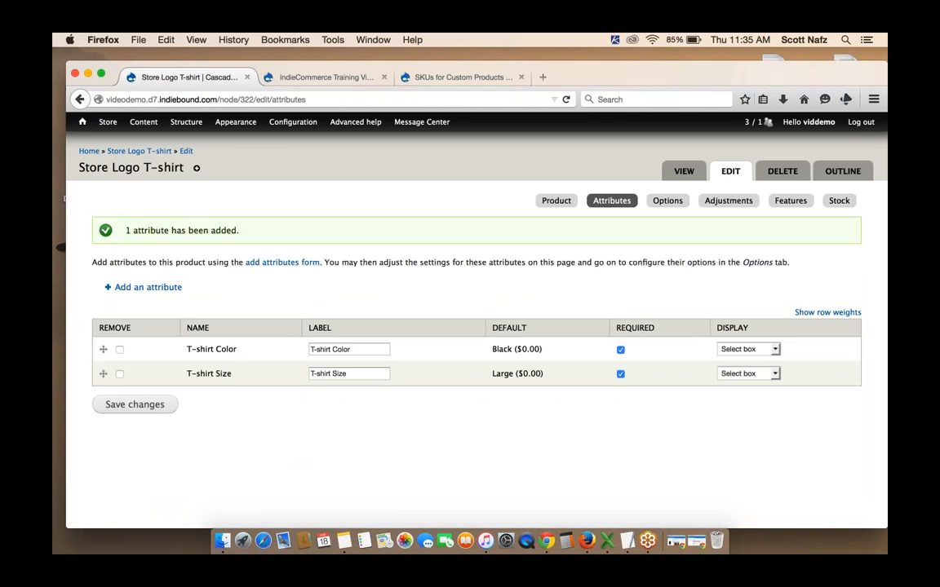
# Add the Store Logo T-shirt to the cart in Black, size X-Large
pyautogui.click(134, 150)
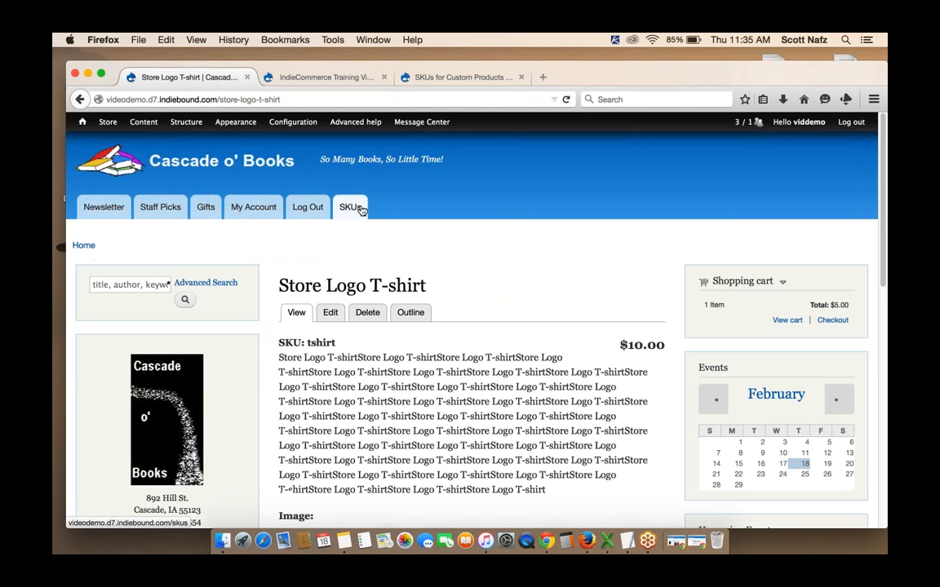
pyautogui.scroll(-5, 512, 208)
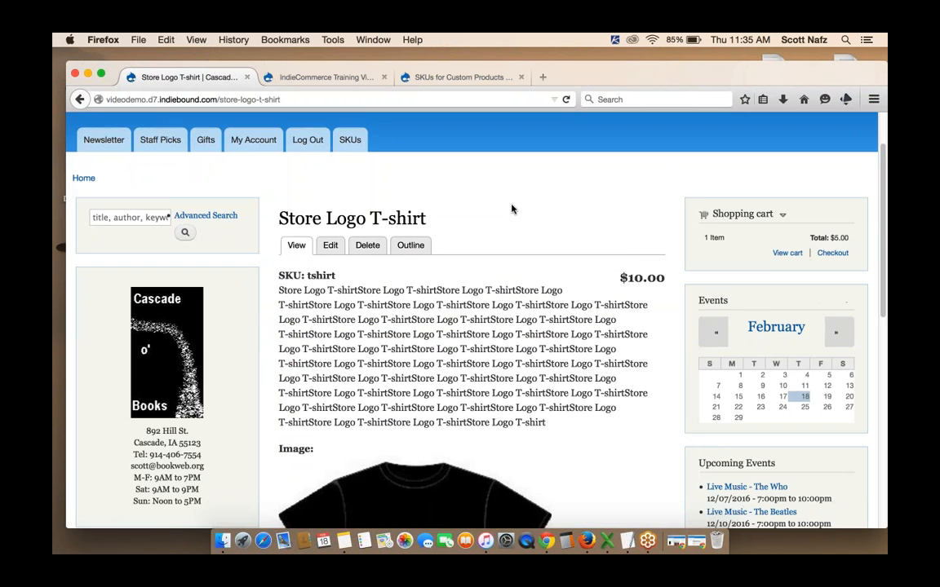
pyautogui.scroll(-8, 511, 208)
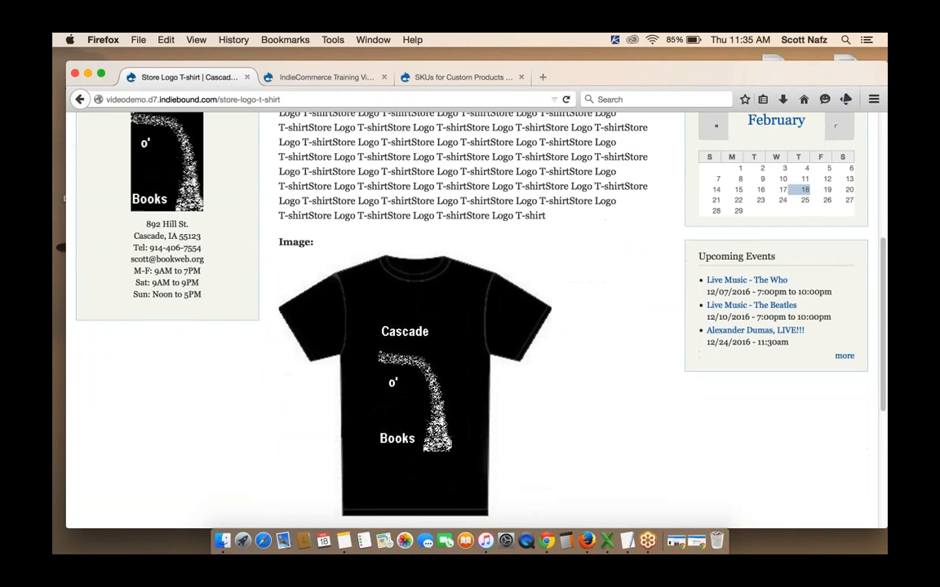
pyautogui.moveTo(275, 317); pyautogui.dragTo(422, 334)
pyautogui.click(420, 334)
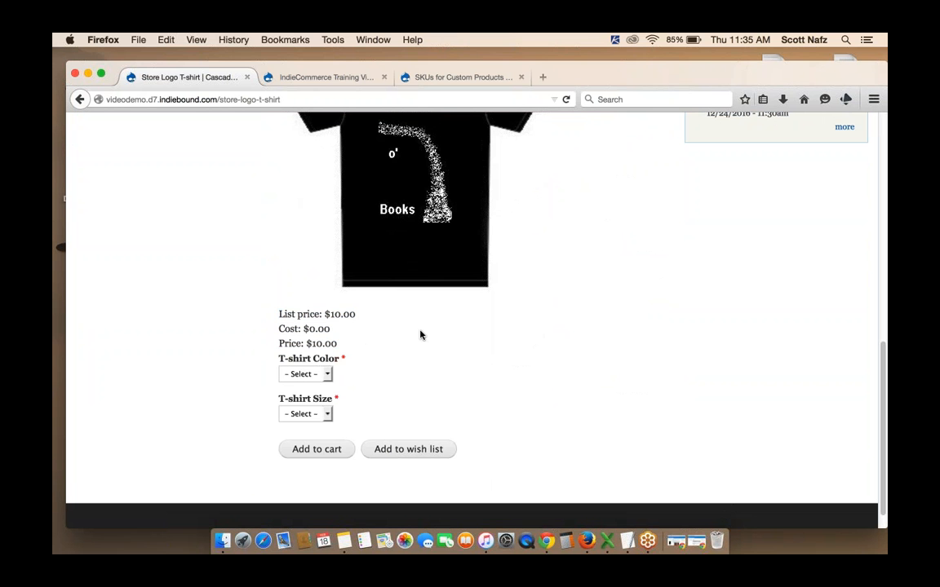
pyautogui.click(307, 373)
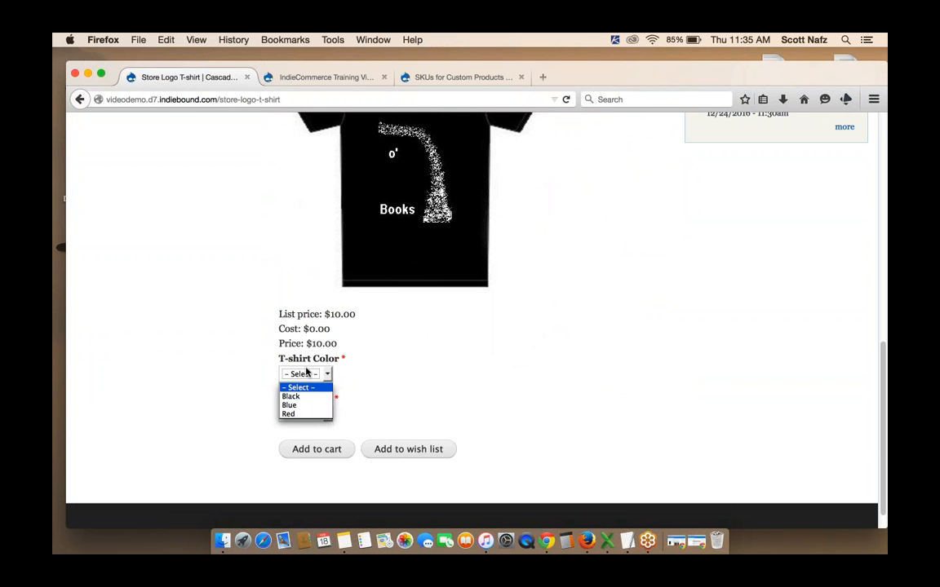
pyautogui.click(295, 397)
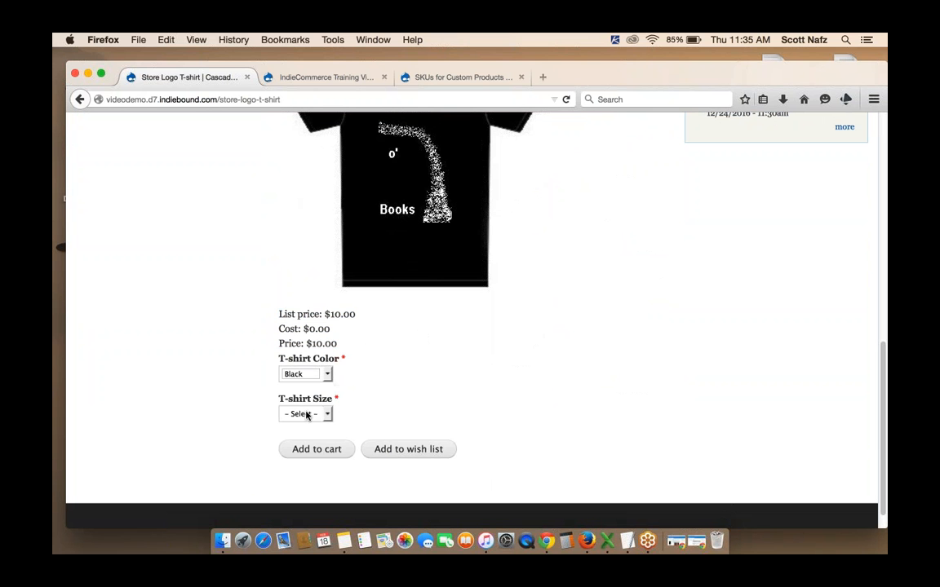
pyautogui.click(304, 414)
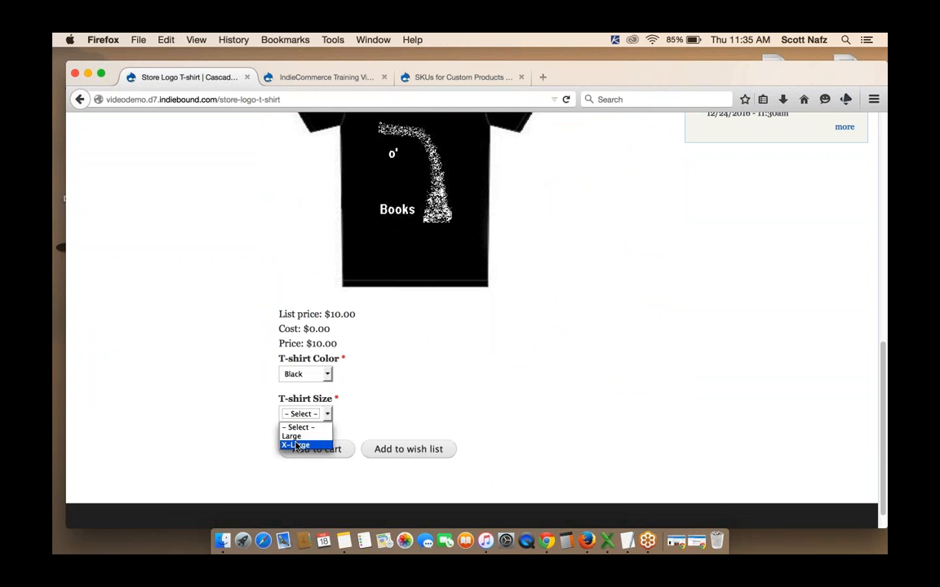
pyautogui.click(293, 443)
pyautogui.click(310, 449)
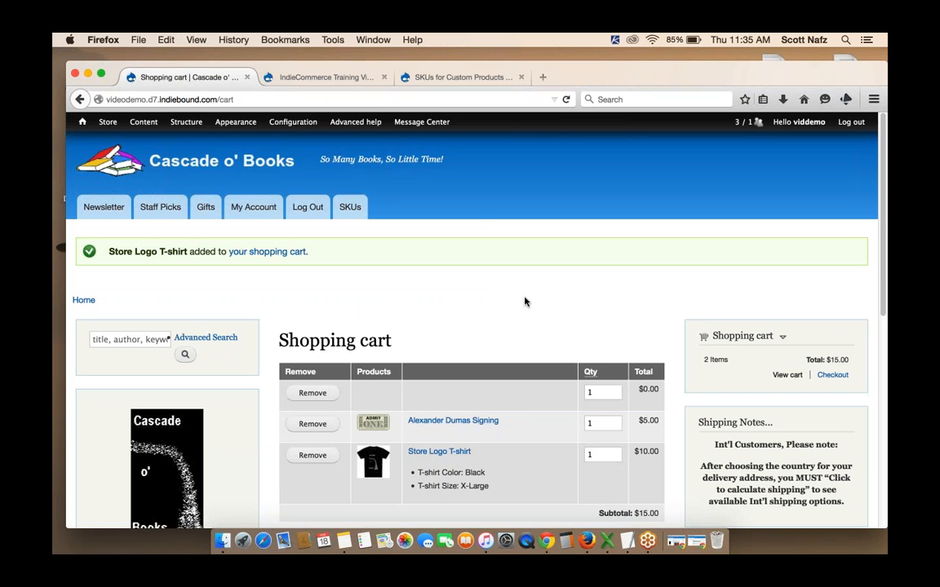
# Open the Store Logo T-shirt product page in Chrome using its copied address
pyautogui.scroll(-1, 525, 302)
pyautogui.scroll(1, 524, 302)
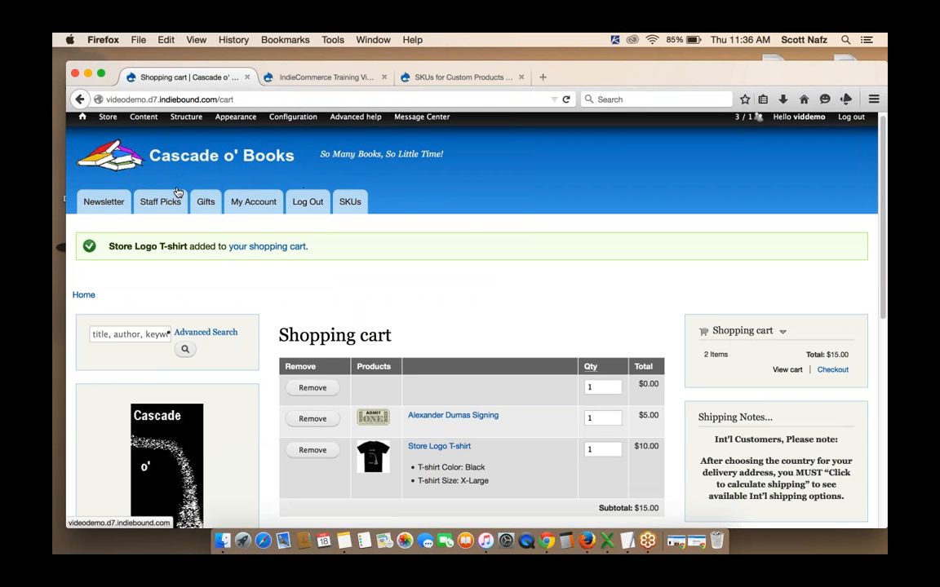
pyautogui.click(426, 446)
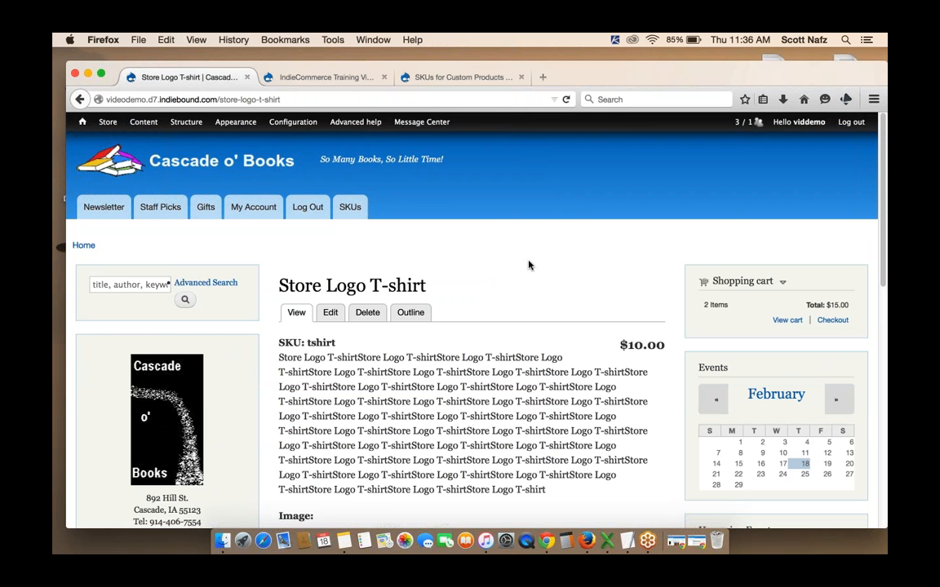
pyautogui.click(205, 100)
pyautogui.press('super+c')
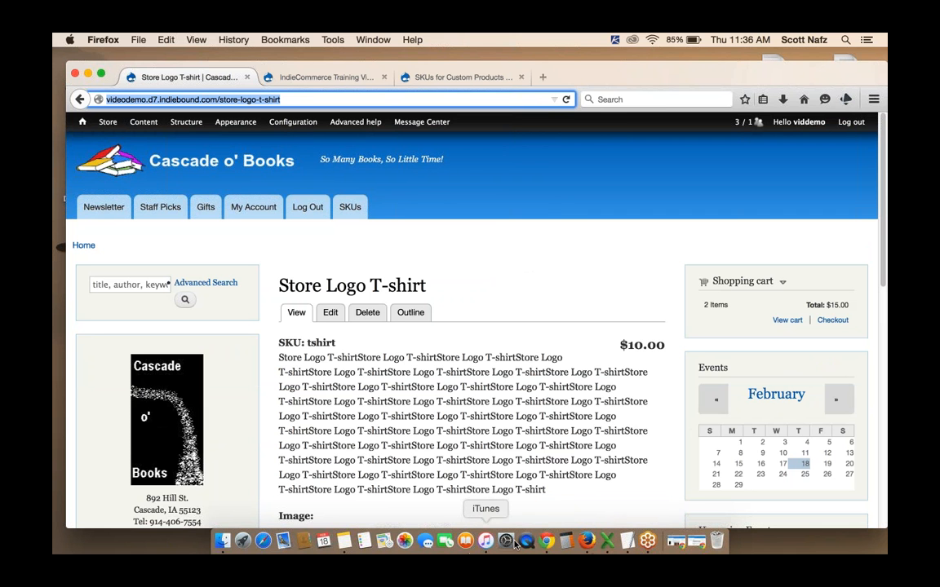
pyautogui.click(546, 541)
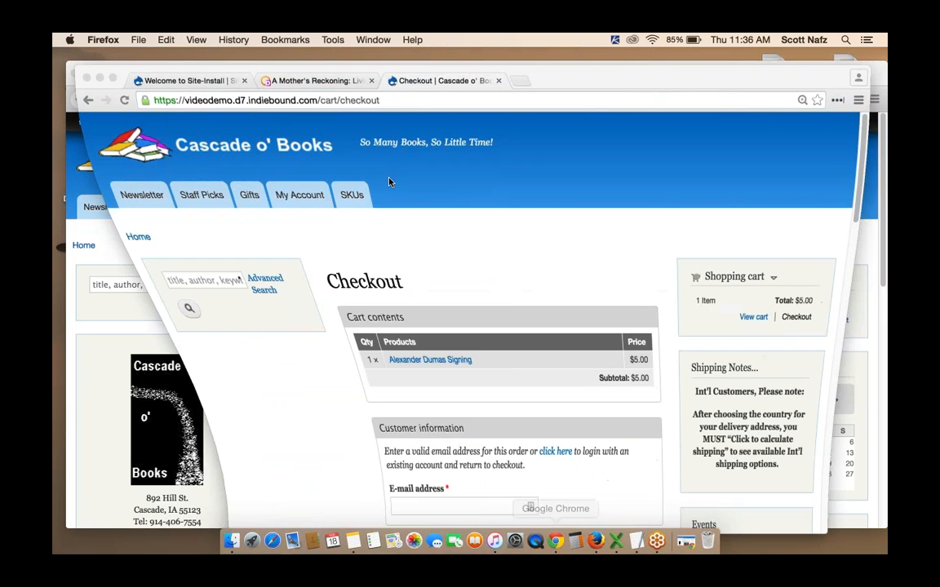
pyautogui.click(384, 101)
pyautogui.press('super+v')
pyautogui.press('Return')
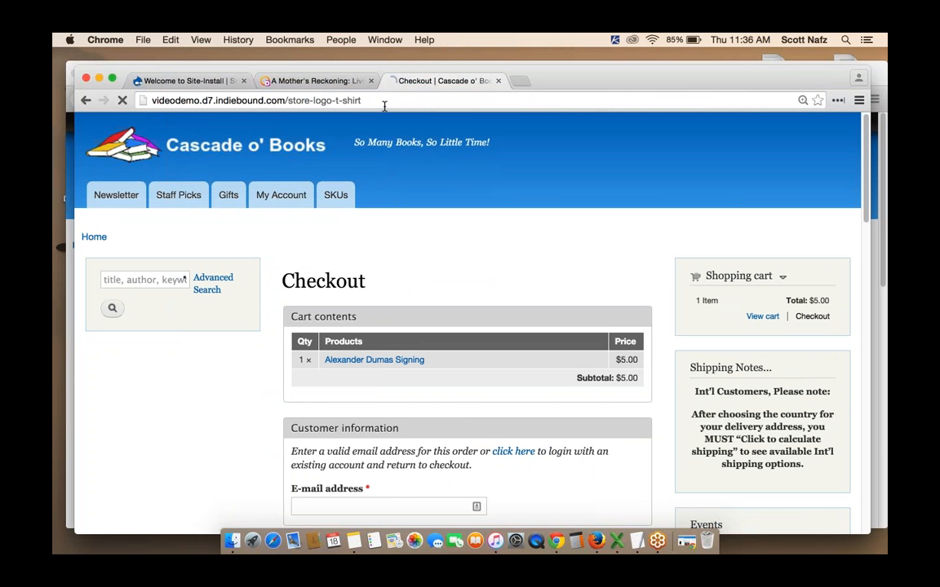
# Add a Black, X-Large Store Logo T-shirt to the cart in Chrome
pyautogui.scroll(-10, 658, 233)
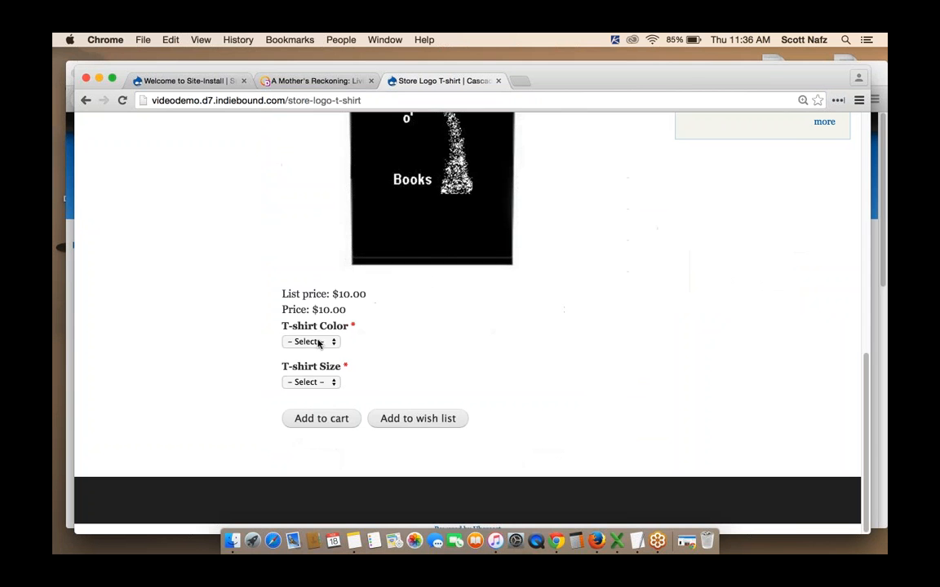
pyautogui.click(315, 342)
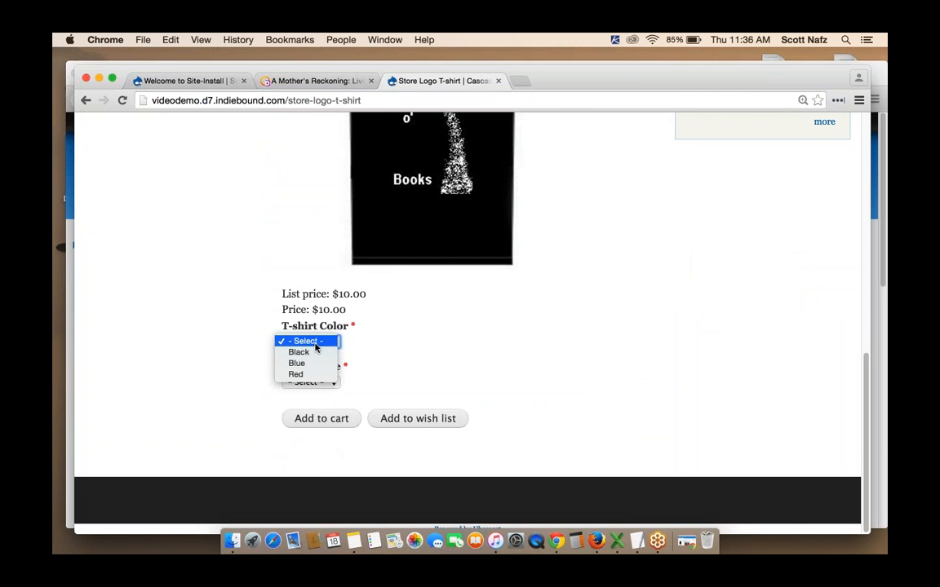
pyautogui.click(299, 352)
pyautogui.click(300, 384)
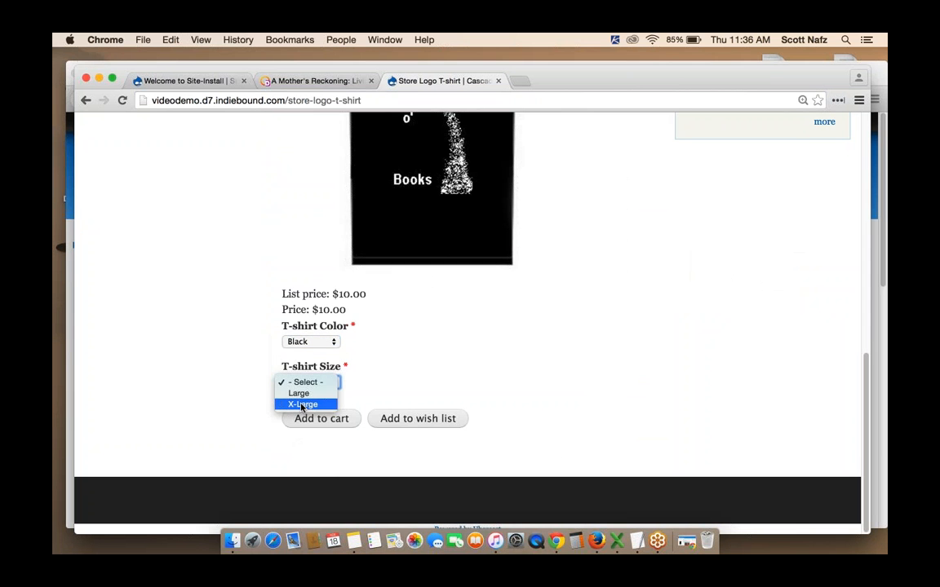
pyautogui.click(302, 405)
pyautogui.click(322, 419)
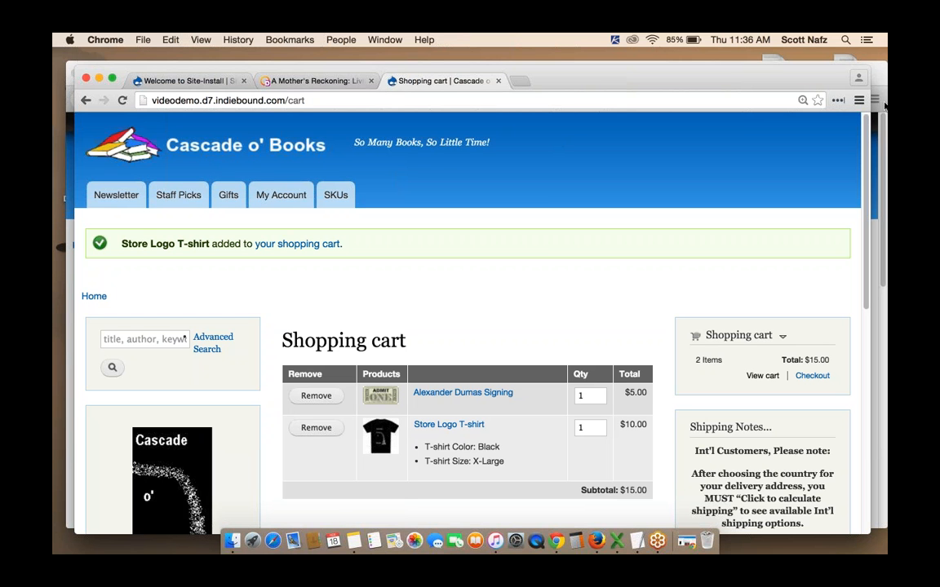
# Set the X-Large option's price to 2 in the Store Logo T-shirt's product options and submit
pyautogui.click(448, 426)
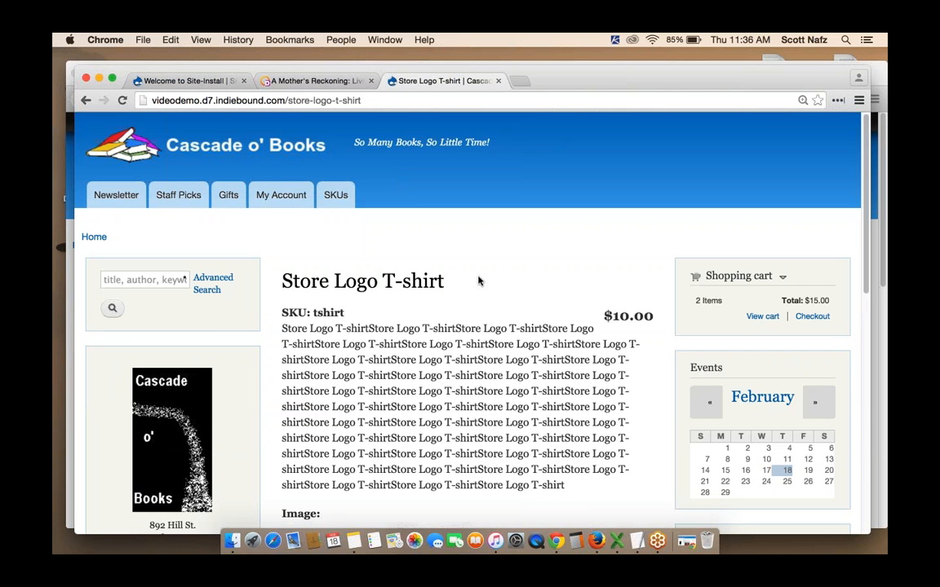
pyautogui.scroll(-8, 480, 279)
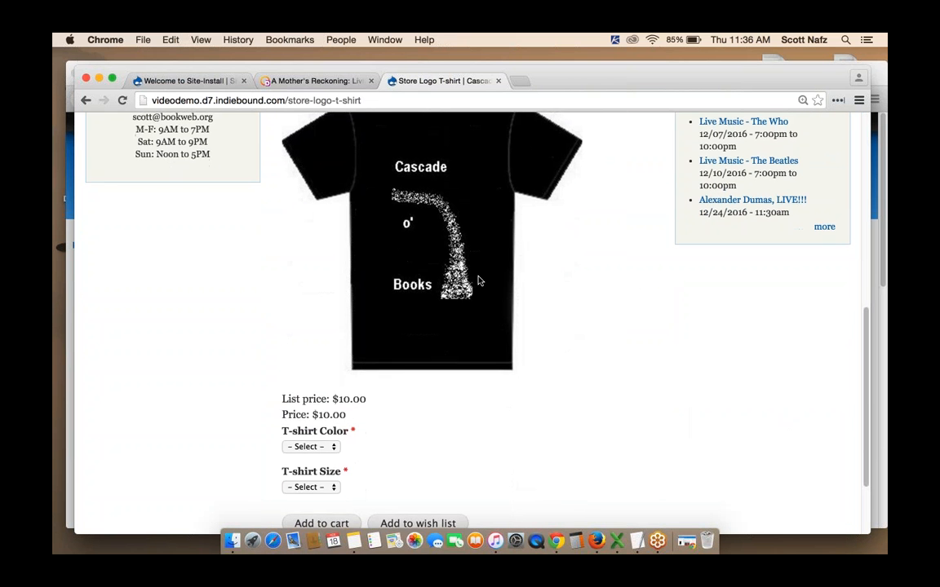
pyautogui.scroll(4, 478, 280)
pyautogui.scroll(5, 478, 280)
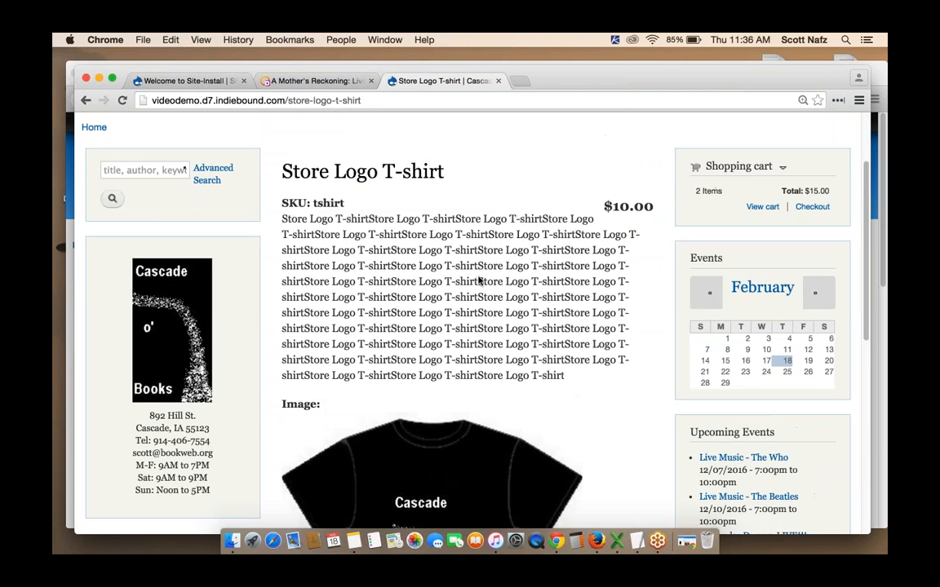
pyautogui.click(598, 541)
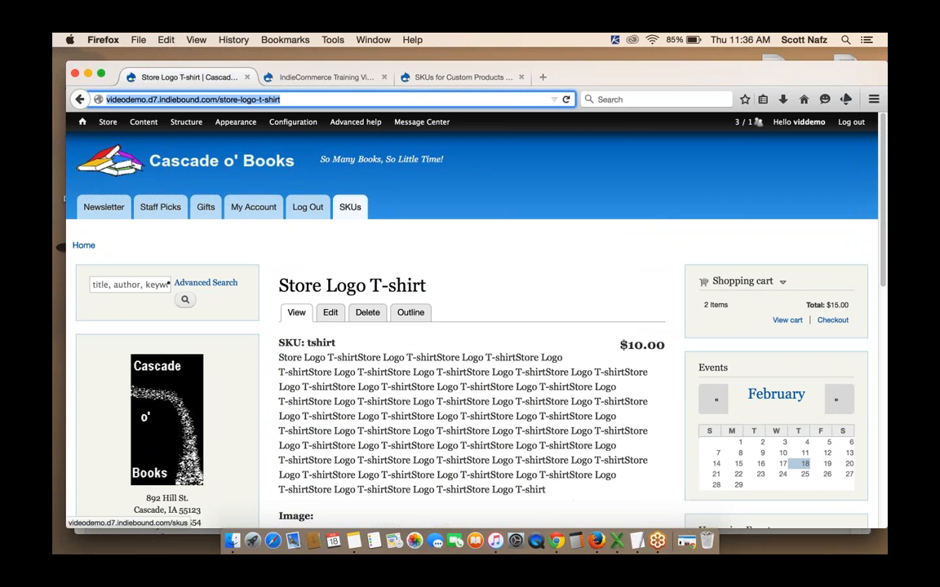
pyautogui.click(329, 313)
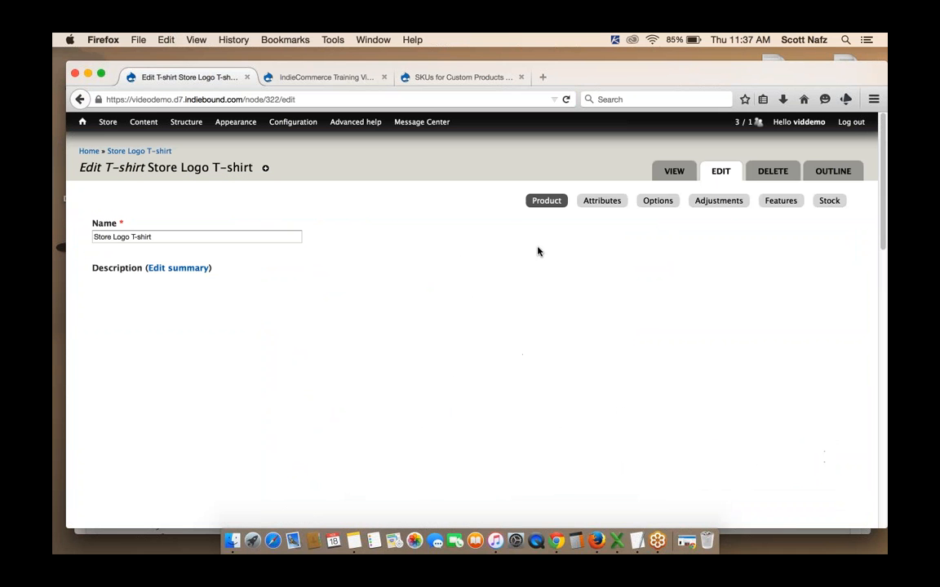
pyautogui.click(600, 203)
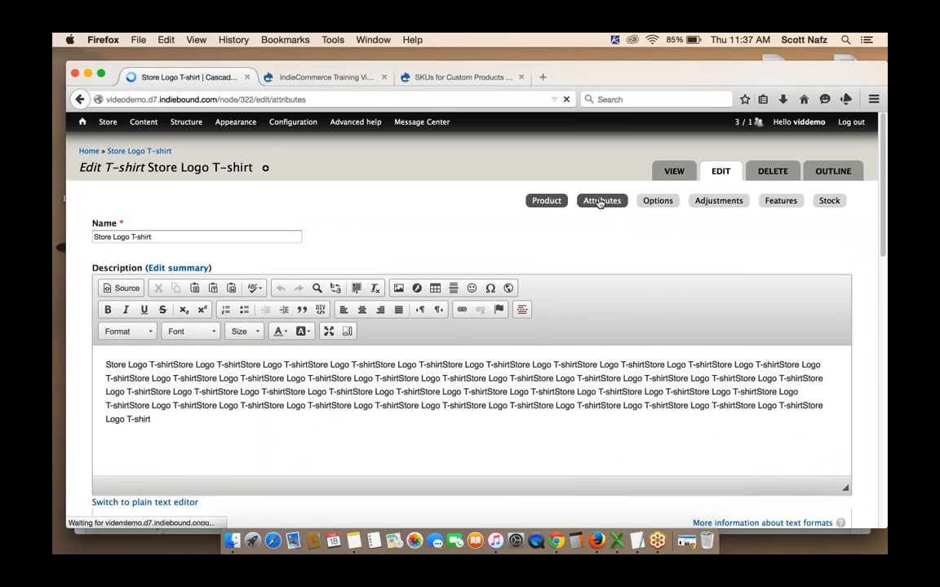
pyautogui.click(669, 200)
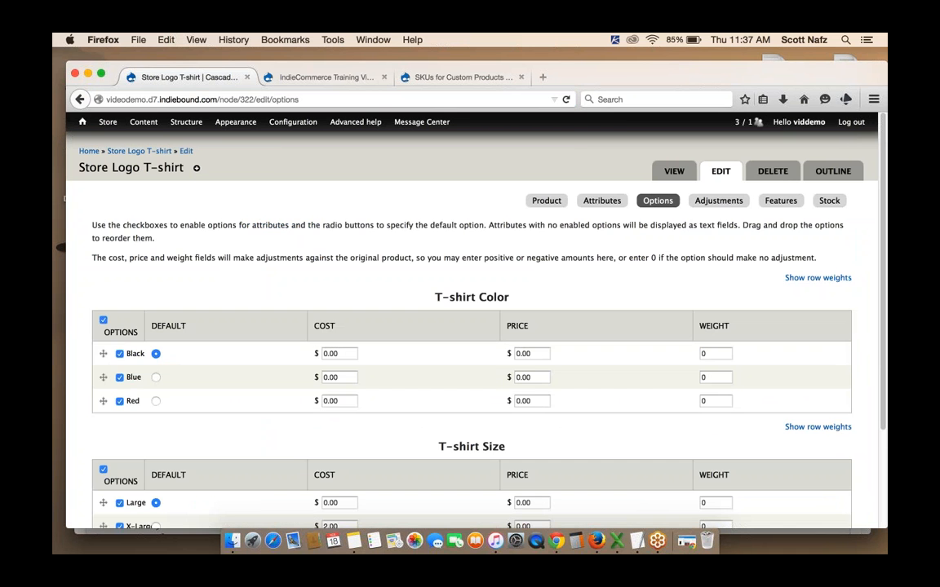
pyautogui.scroll(-3, 420, 459)
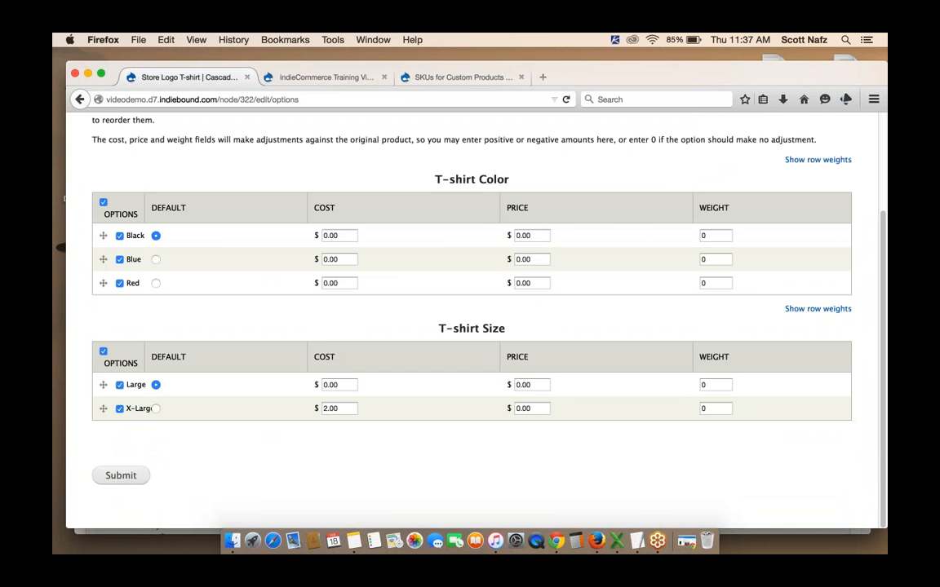
pyautogui.click(532, 408)
pyautogui.moveTo(543, 408); pyautogui.dragTo(515, 407)
pyautogui.write('2')
pyautogui.click(126, 477)
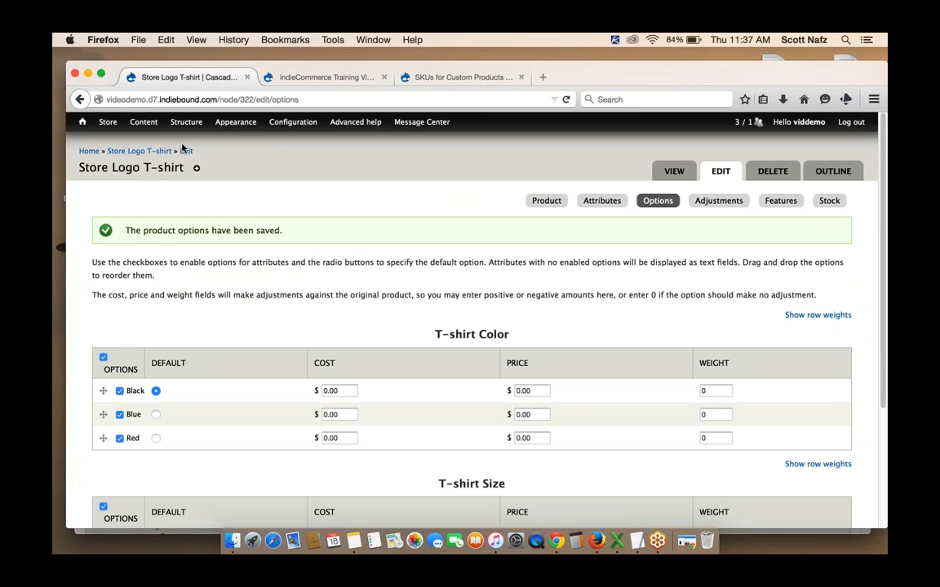
# View the shopping cart to check the X-Large T-shirt's price
pyautogui.click(82, 123)
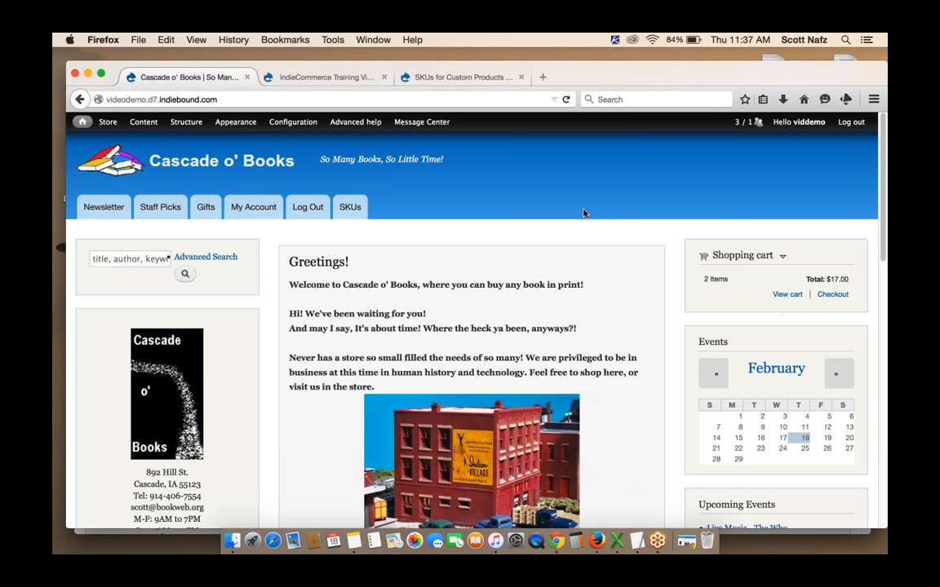
pyautogui.click(787, 294)
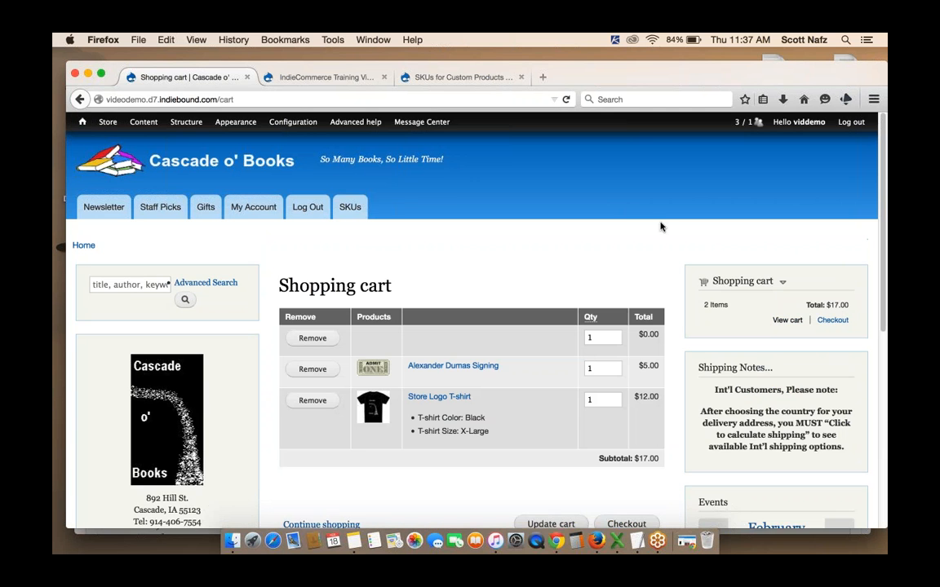
pyautogui.scroll(-1, 661, 227)
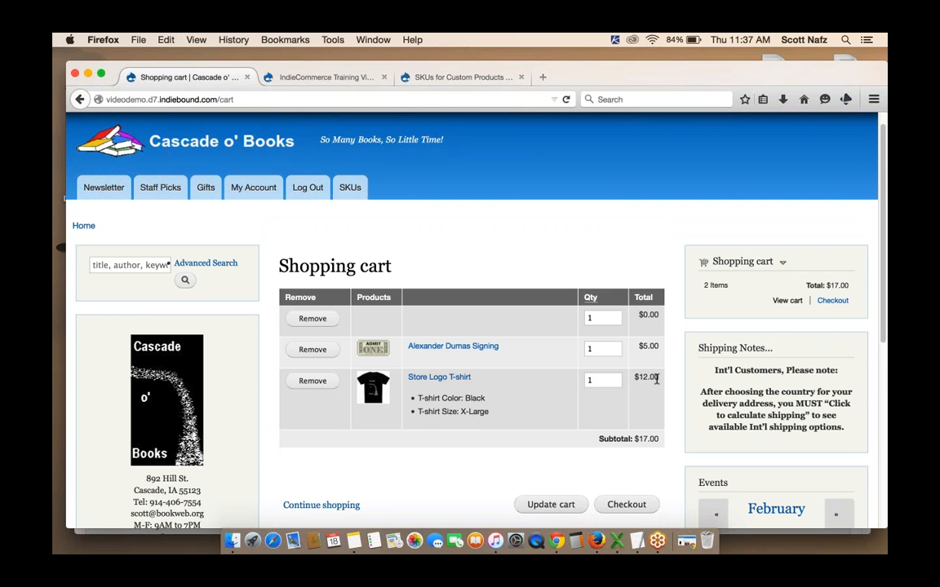
pyautogui.scroll(-2, 456, 463)
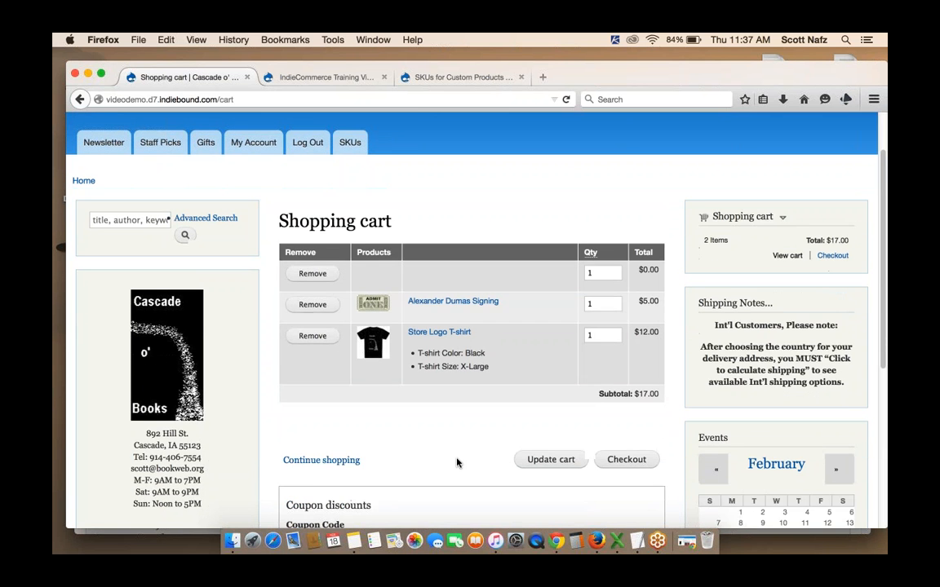
pyautogui.scroll(3, 457, 462)
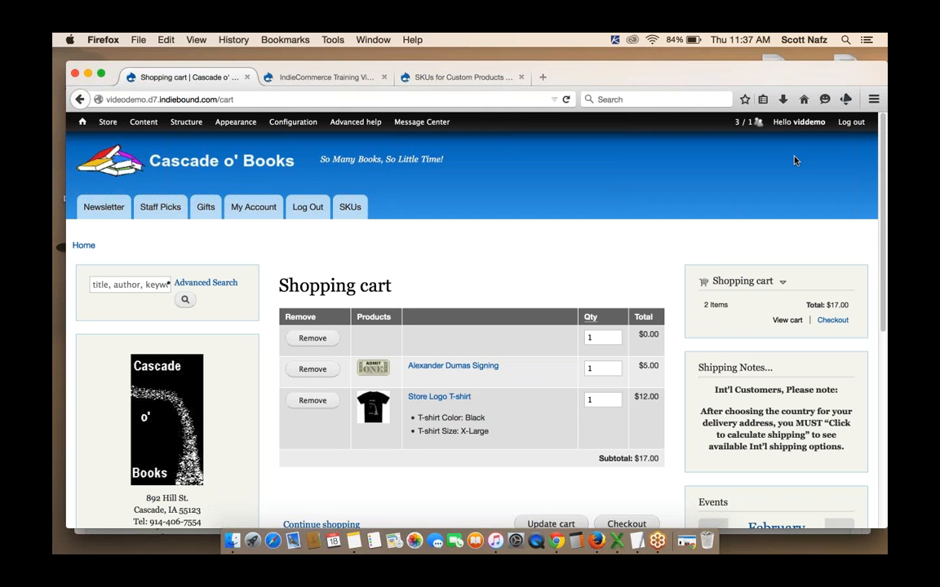
pyautogui.click(881, 85)
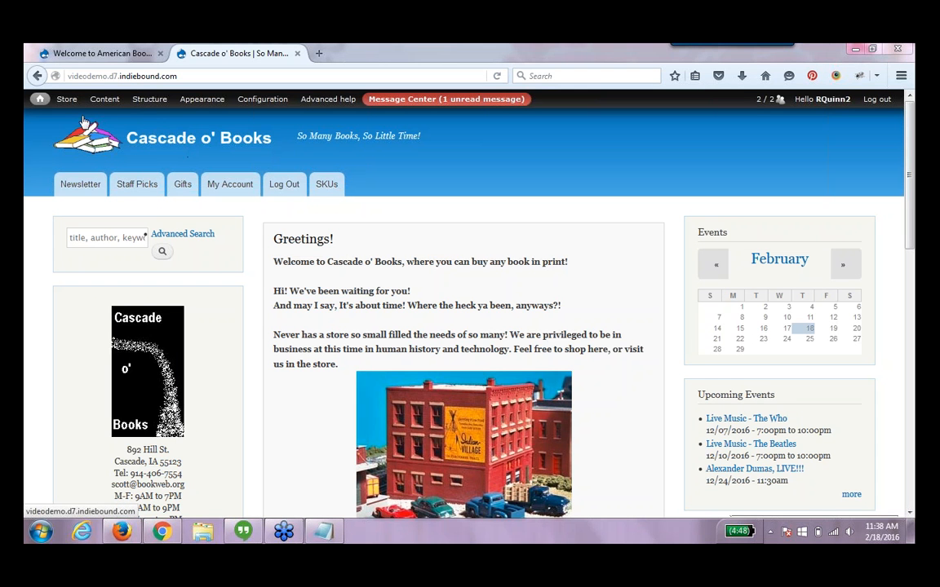
# Open the Store Features page under Account Information and Preferences in the store configuration
pyautogui.moveTo(67, 96)
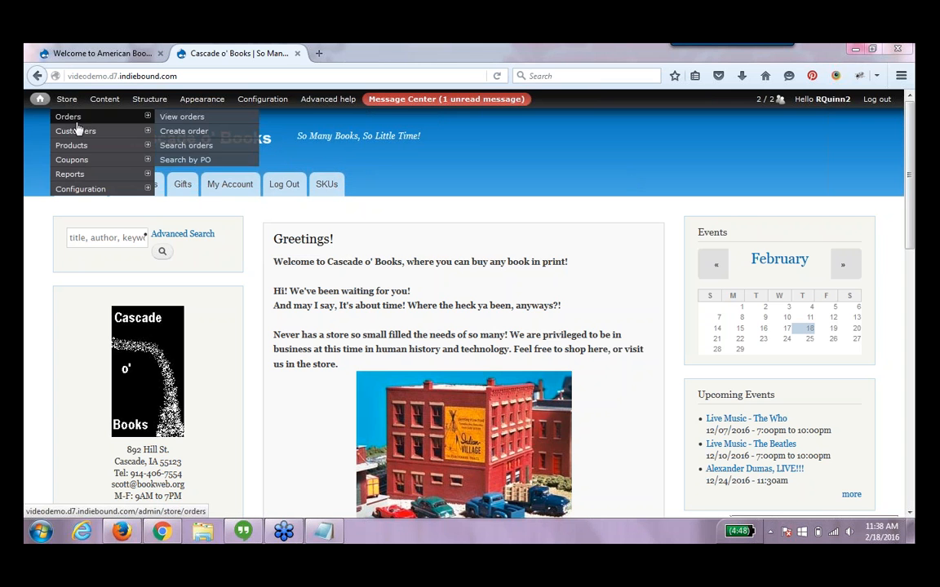
pyautogui.moveTo(101, 188)
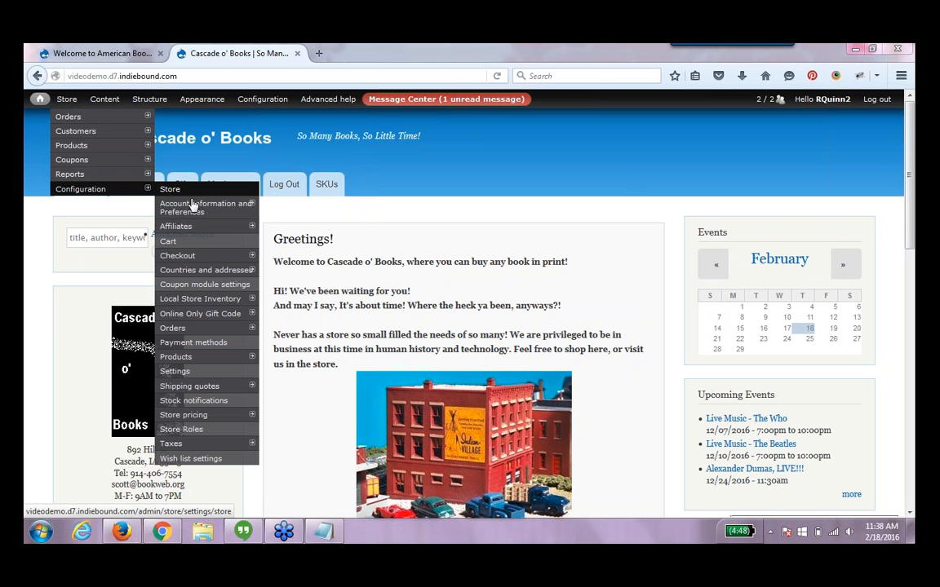
pyautogui.moveTo(196, 211)
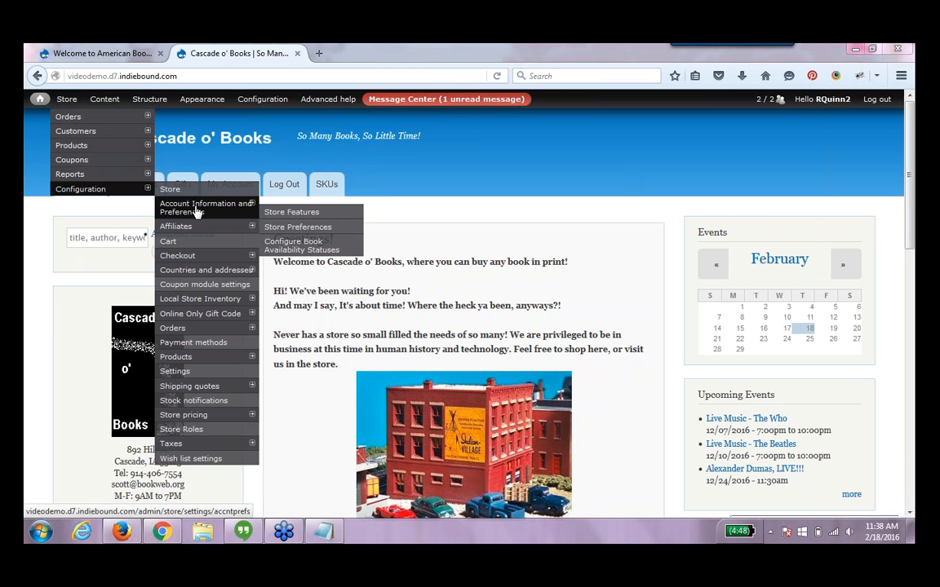
pyautogui.click(287, 213)
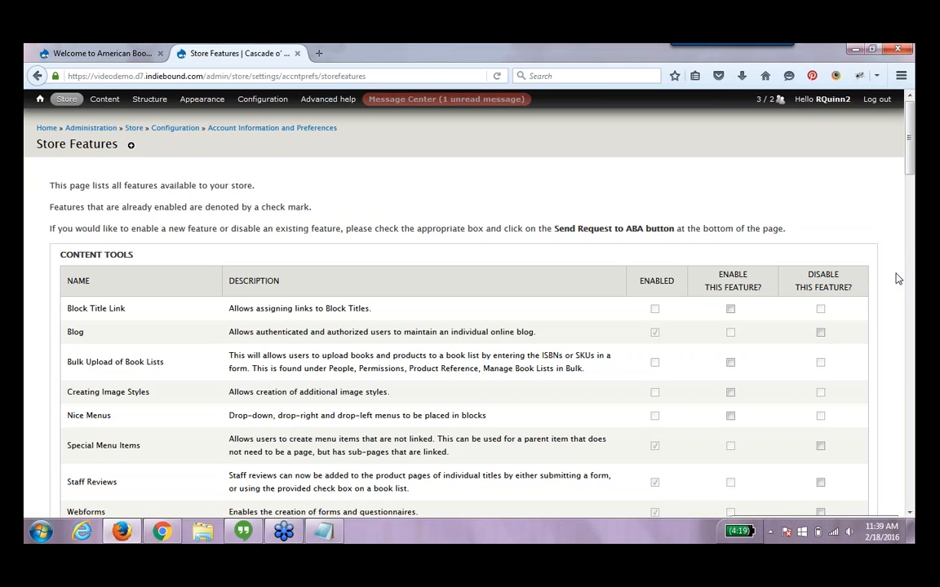
# Review the Ecommerce features list, including Stock and Variable Price, down to the bottom of the page
pyautogui.scroll(-5, 912, 302)
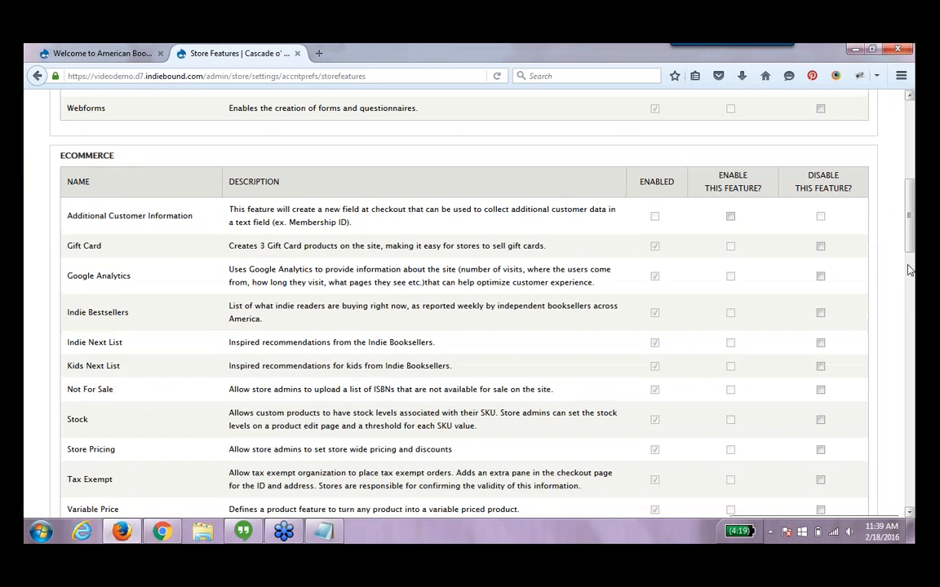
pyautogui.scroll(-1, 909, 257)
pyautogui.scroll(-5, 909, 257)
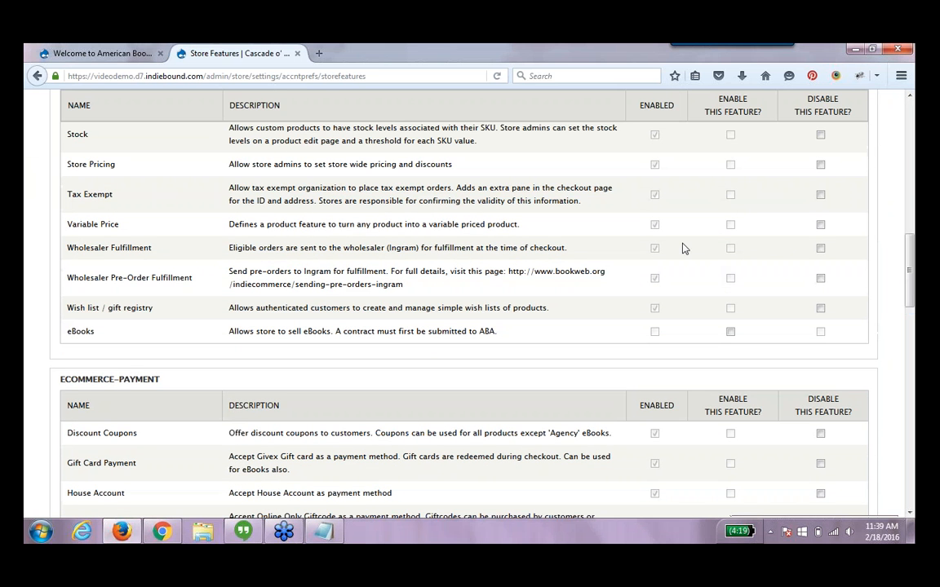
pyautogui.moveTo(139, 226); pyautogui.dragTo(82, 228)
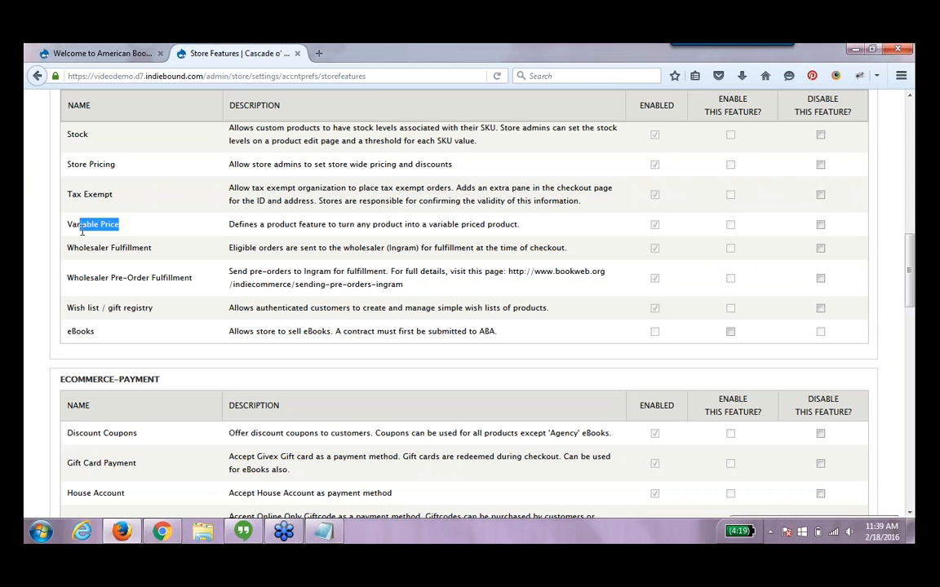
pyautogui.moveTo(112, 137); pyautogui.dragTo(62, 143)
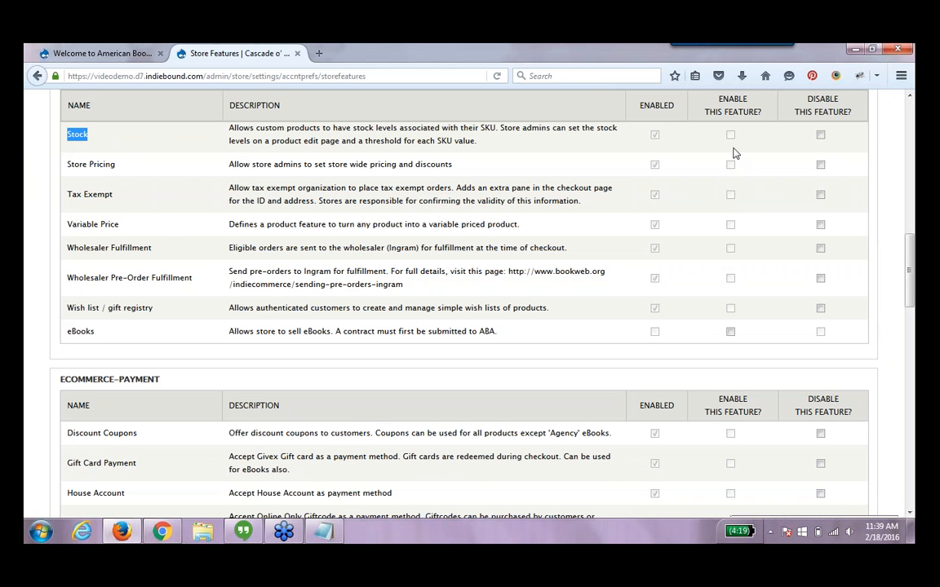
pyautogui.moveTo(743, 110); pyautogui.dragTo(741, 225)
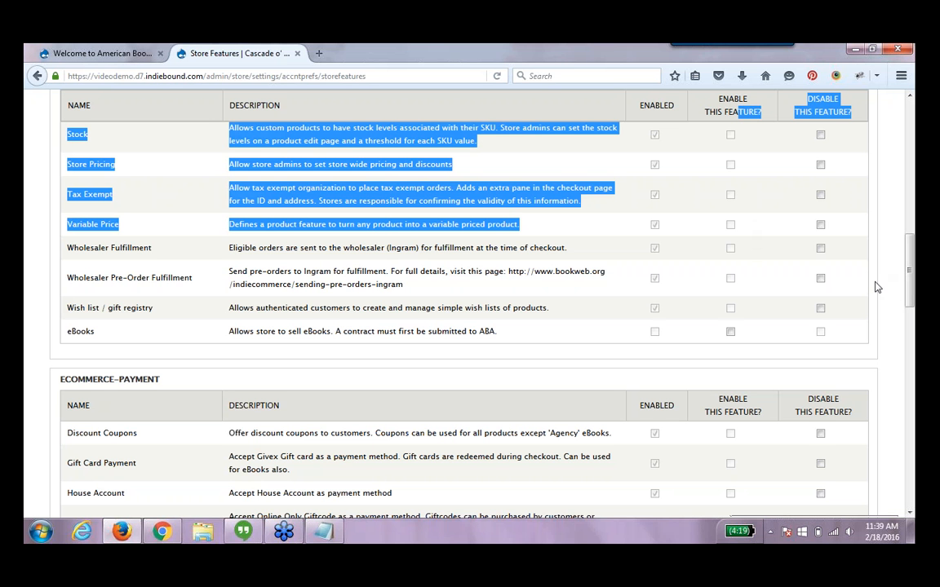
pyautogui.scroll(-15, 912, 298)
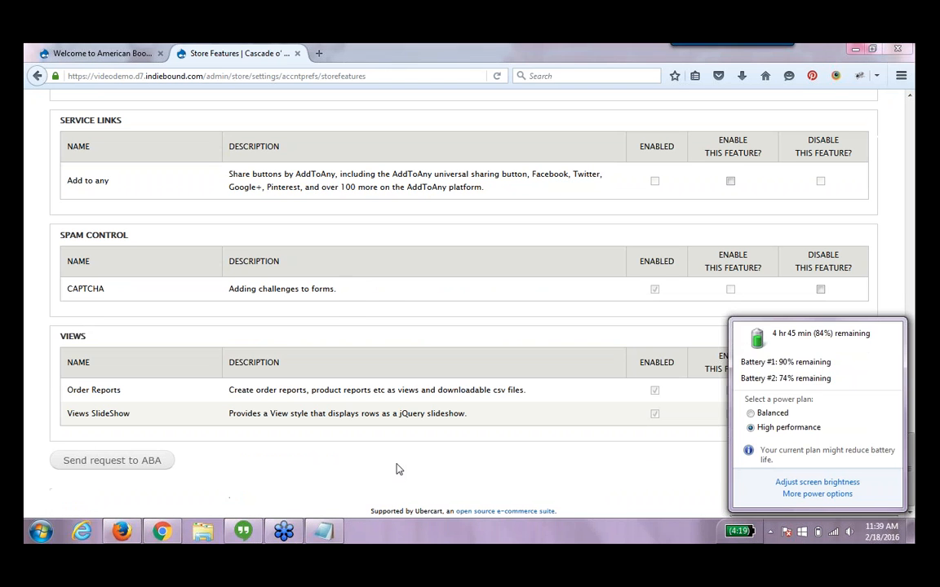
pyautogui.click(395, 469)
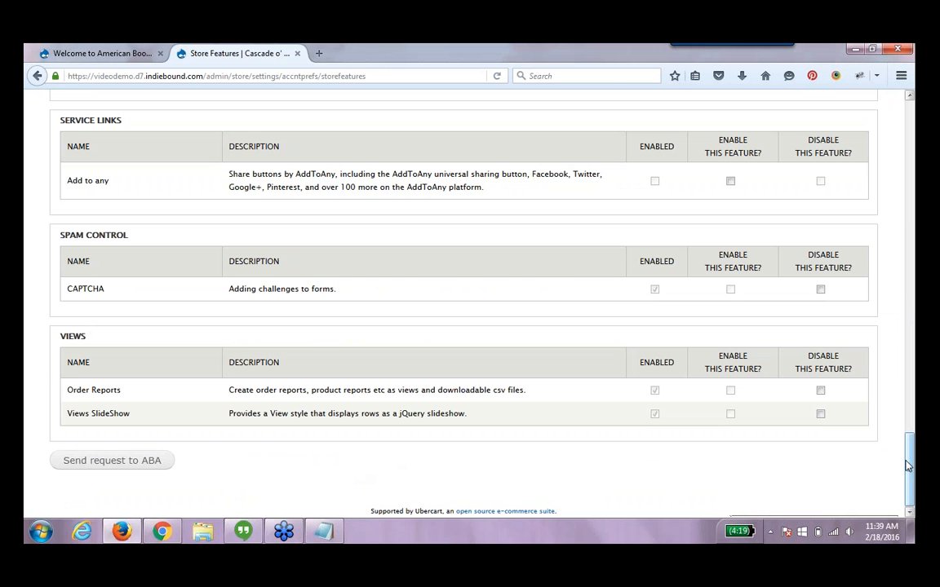
pyautogui.scroll(1, 908, 452)
pyautogui.moveTo(909, 451); pyautogui.dragTo(908, 122)
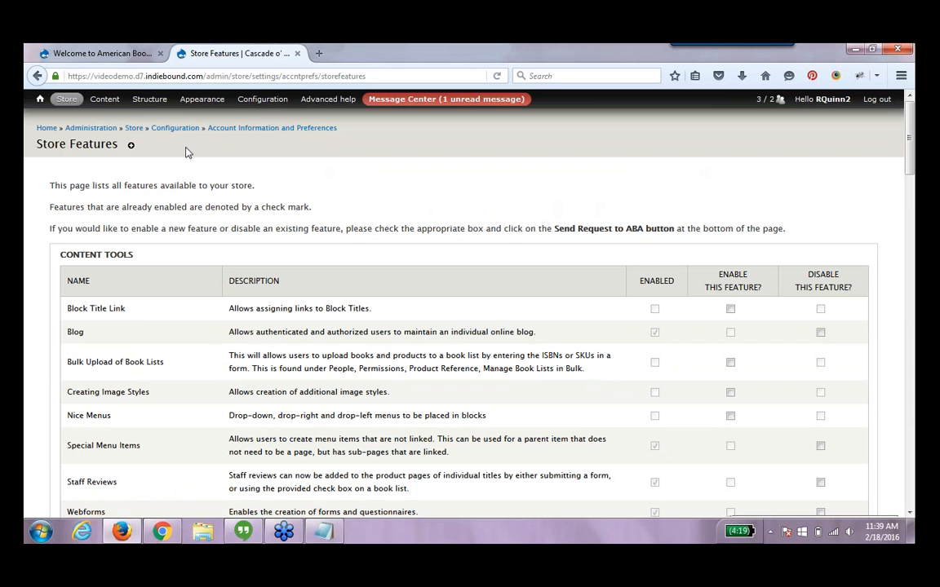
# Filter the content list to the Donations type and open the Support Our Shop! donation product
pyautogui.click(102, 100)
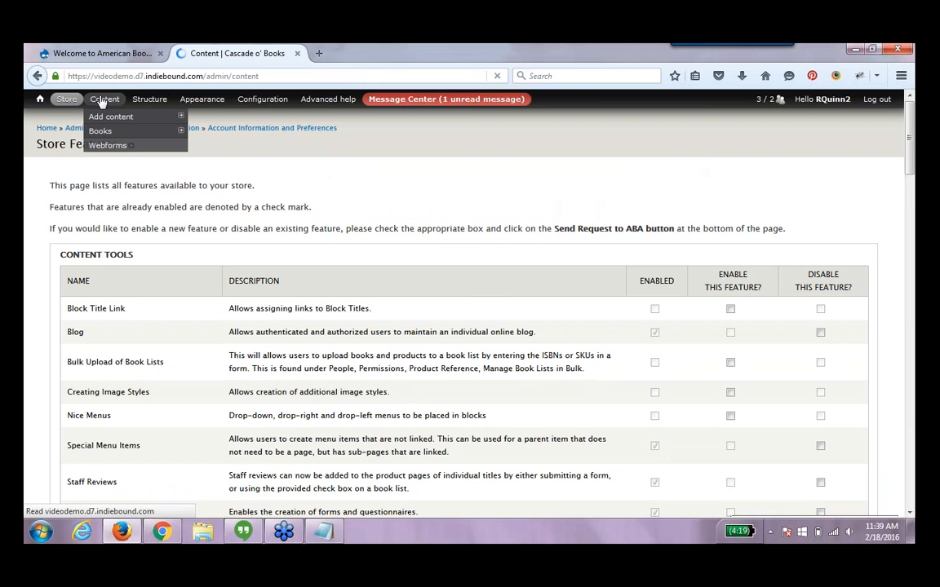
pyautogui.click(189, 239)
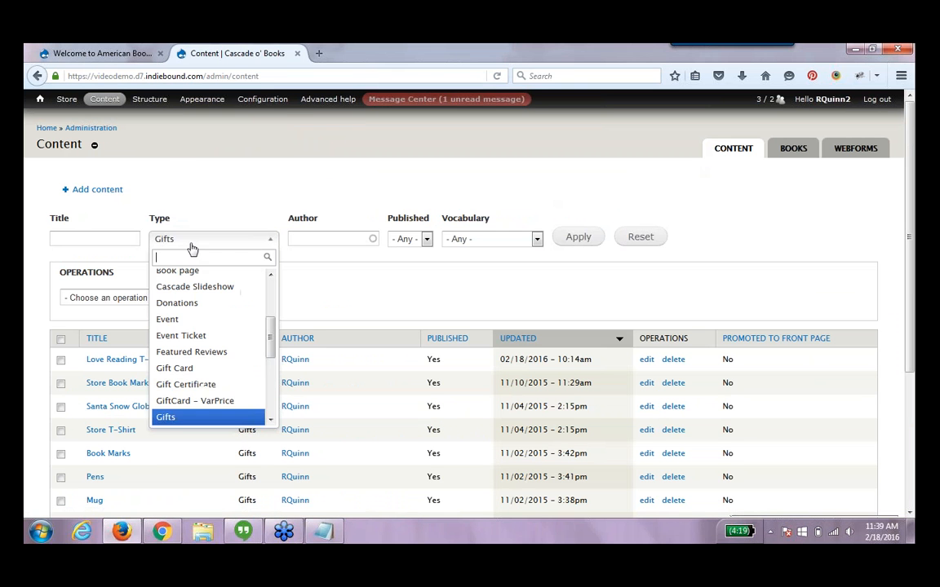
pyautogui.moveTo(265, 334); pyautogui.dragTo(272, 312)
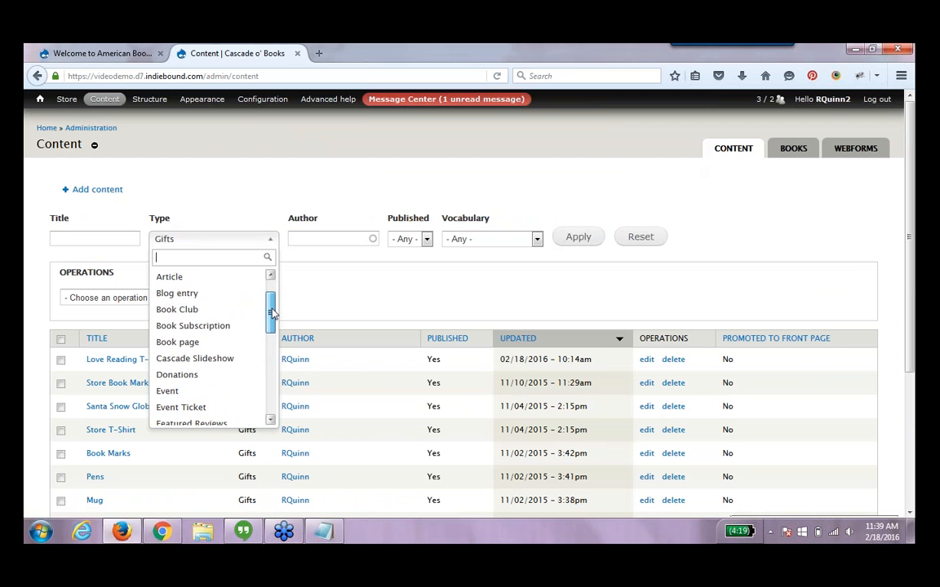
pyautogui.click(212, 376)
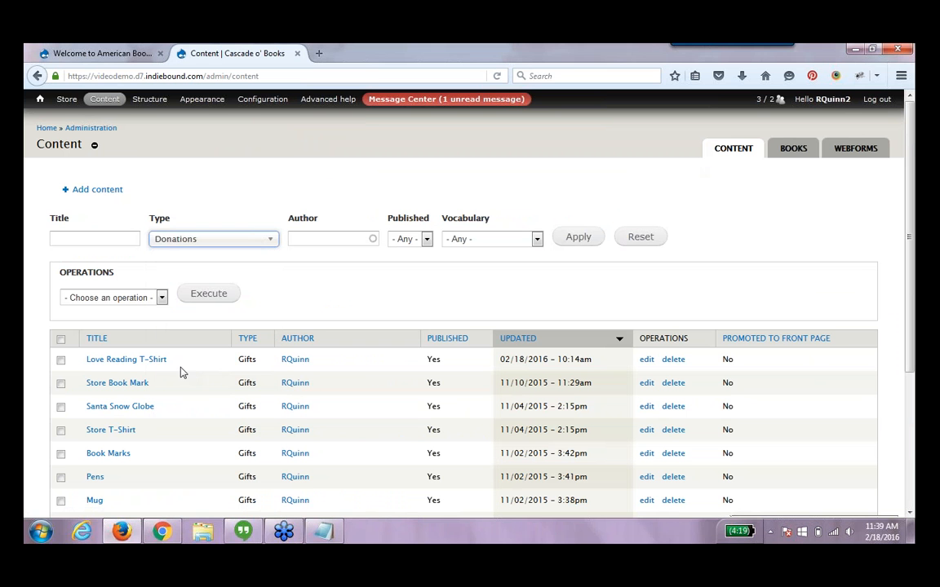
pyautogui.click(580, 237)
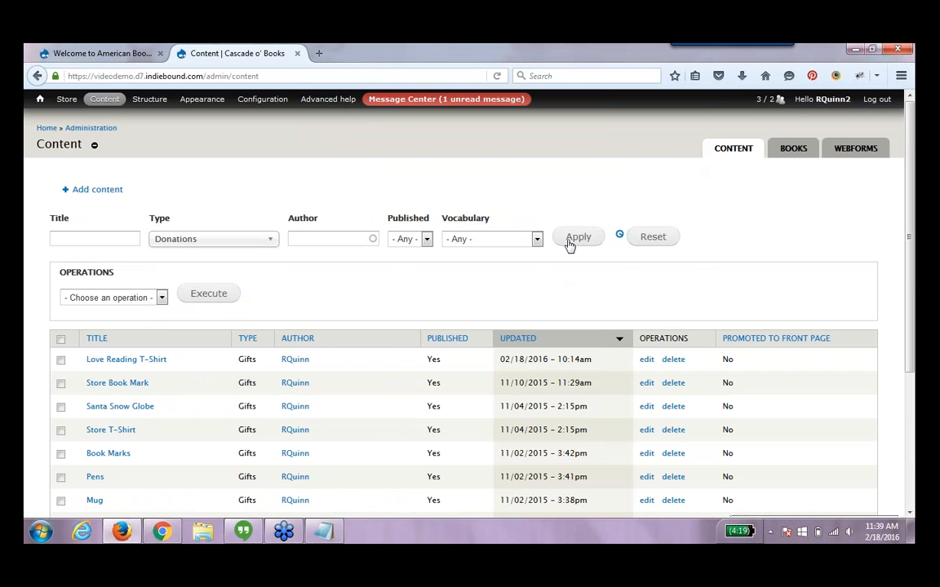
pyautogui.click(146, 359)
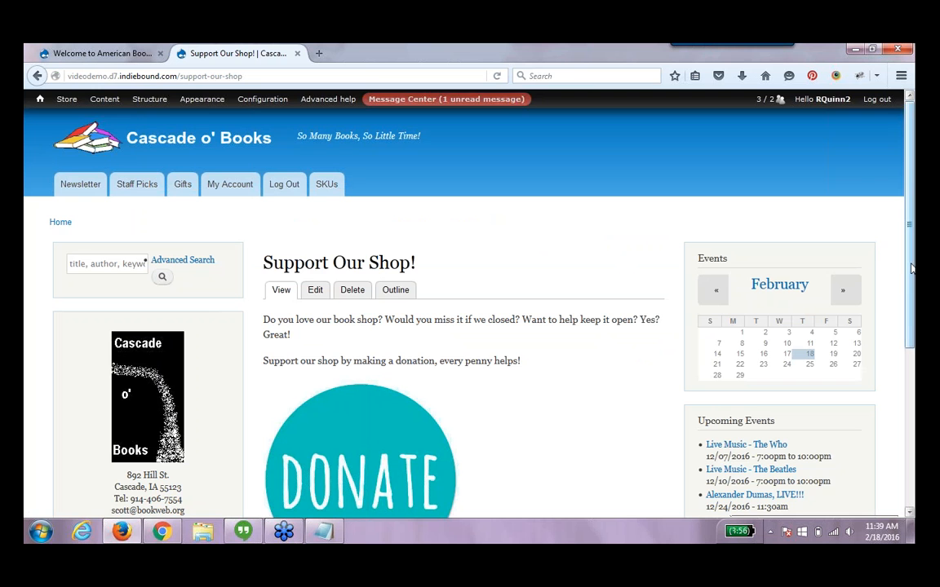
# Try entering a donation amount of 50.00 on the Support Our Shop! product page
pyautogui.scroll(-3, 524, 458)
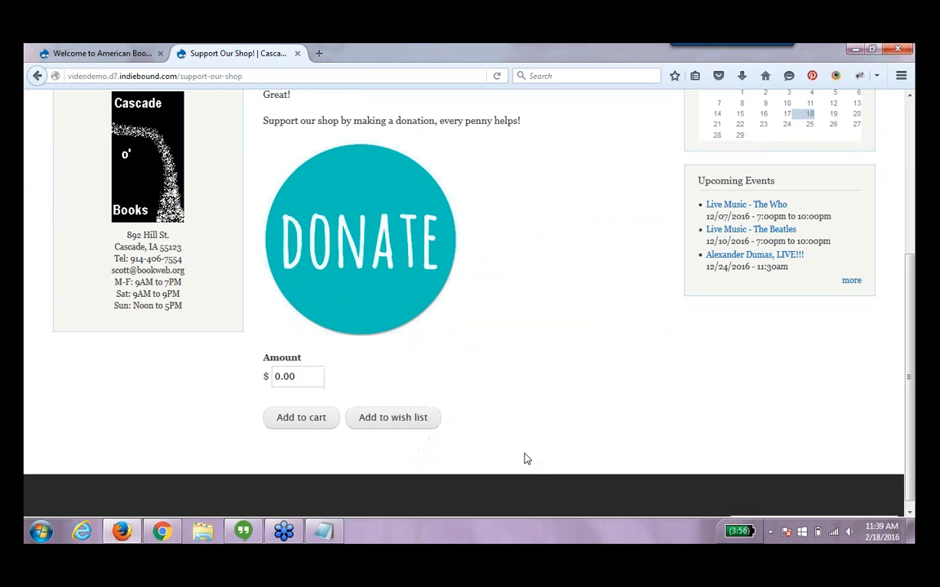
pyautogui.moveTo(303, 377); pyautogui.dragTo(272, 376)
pyautogui.write('50.00')
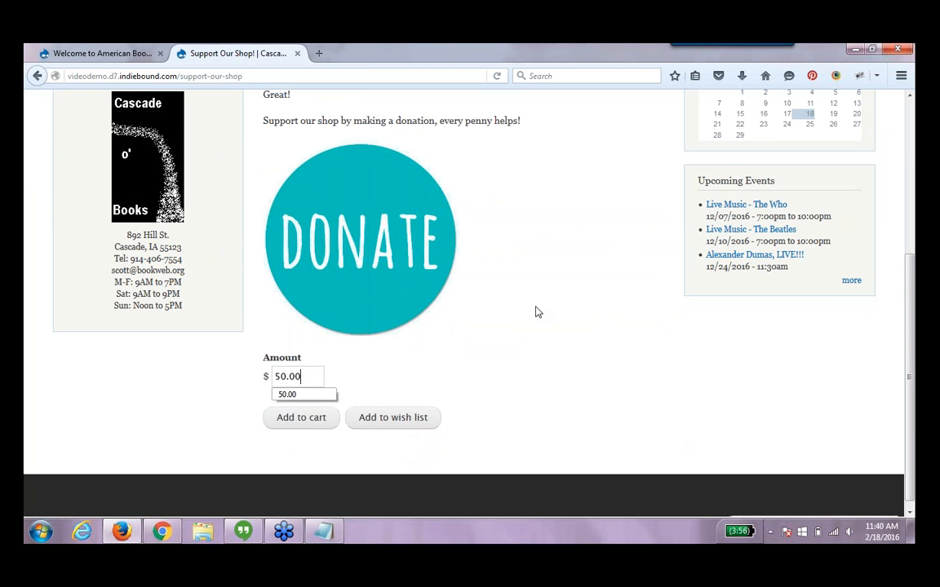
# Open the Donations product class for editing from the store's Manage classes list
pyautogui.moveTo(912, 394); pyautogui.dragTo(911, 222)
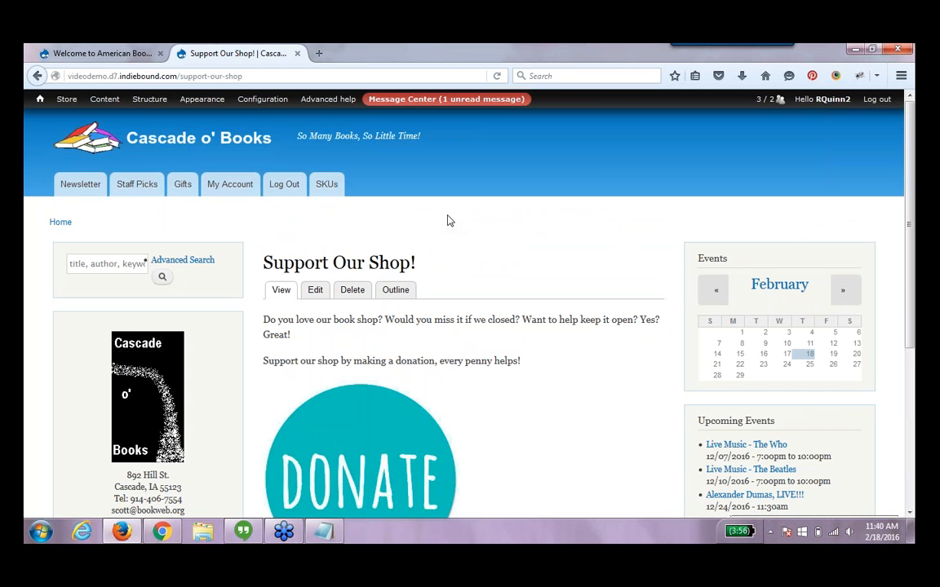
pyautogui.moveTo(77, 105)
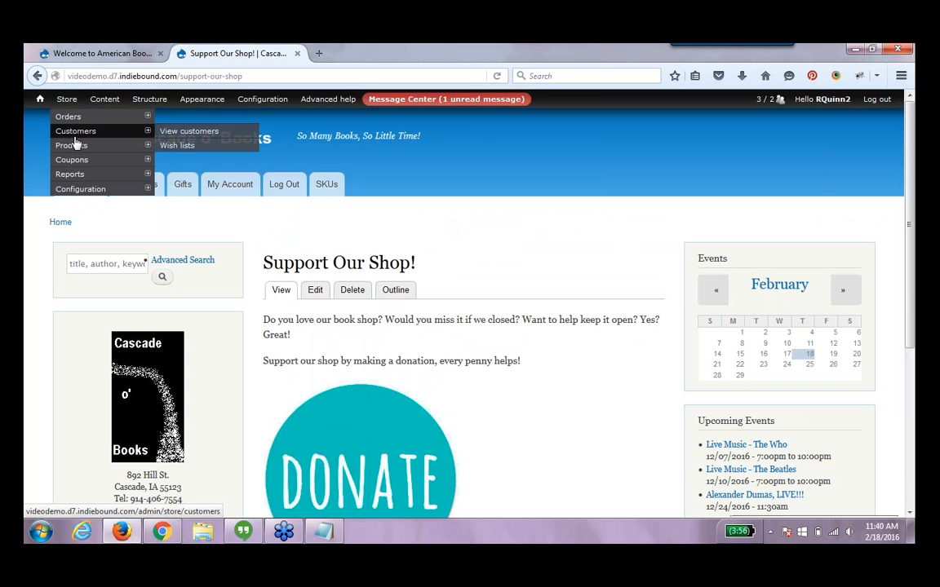
pyautogui.moveTo(77, 149)
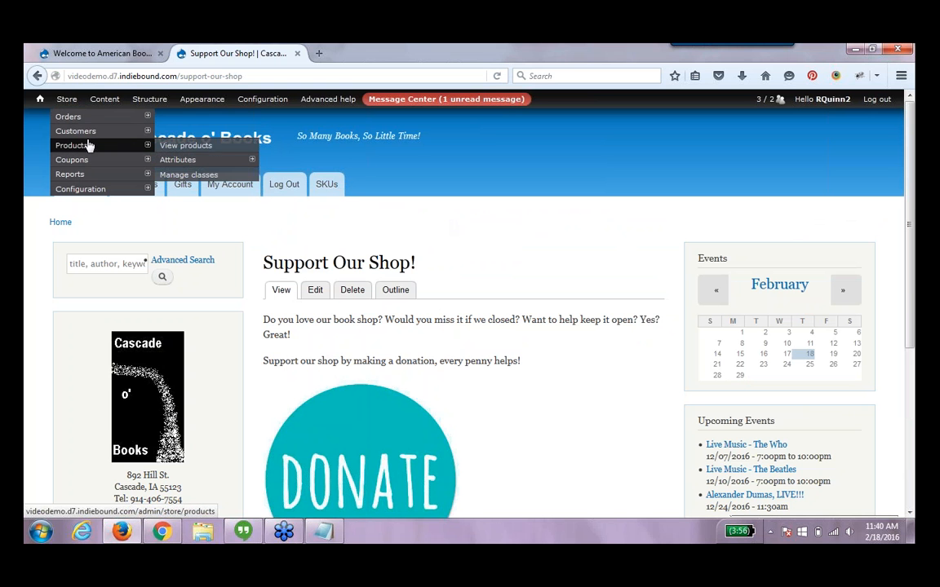
pyautogui.click(188, 175)
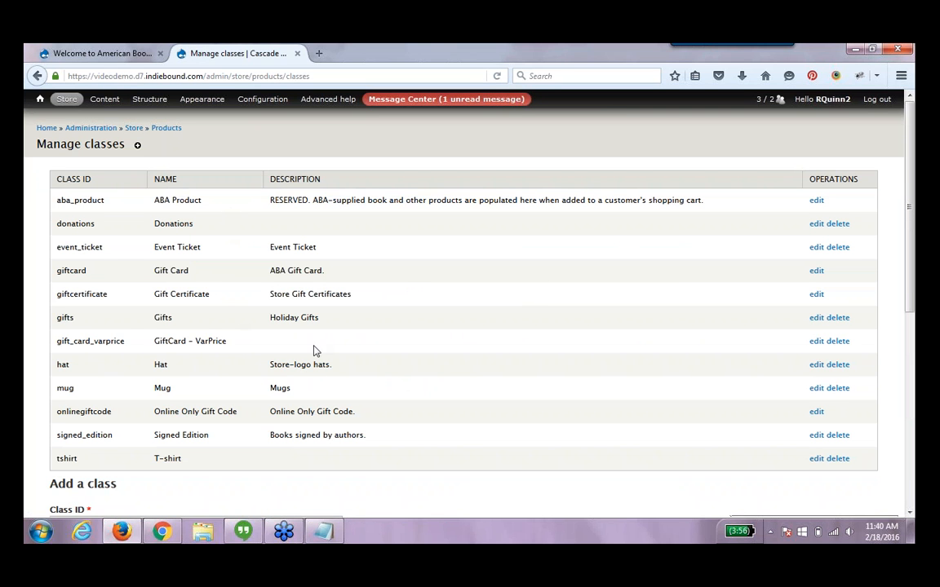
pyautogui.scroll(-6, 913, 391)
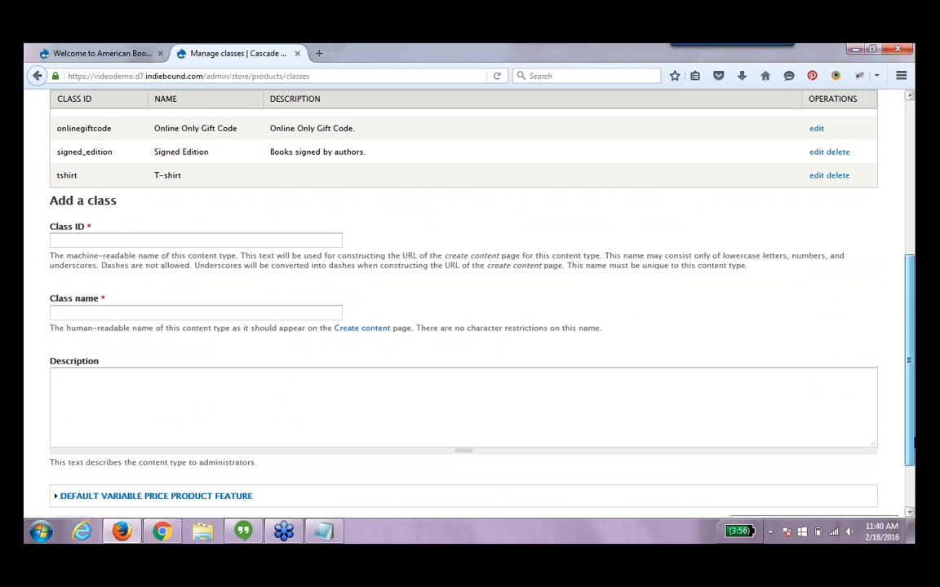
pyautogui.moveTo(913, 439); pyautogui.dragTo(913, 285)
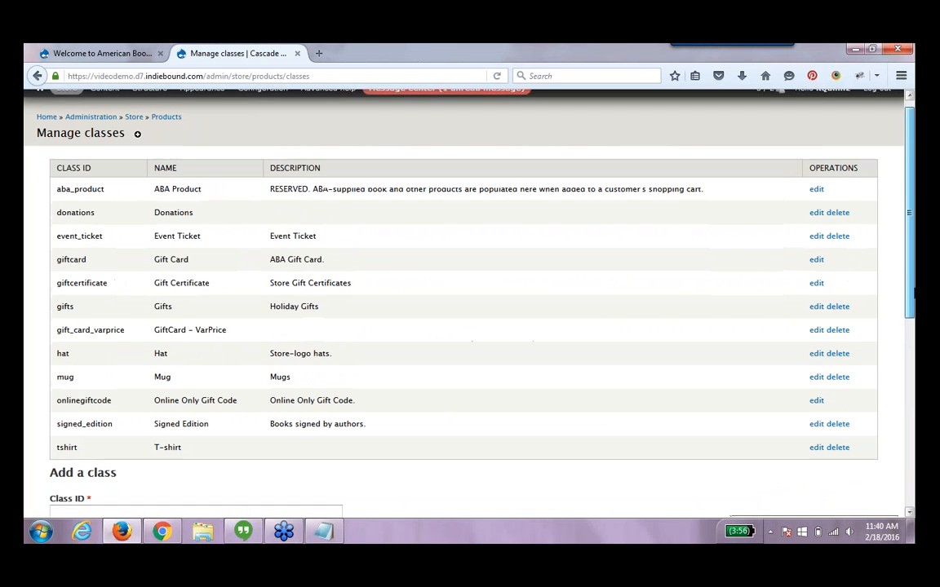
pyautogui.click(816, 213)
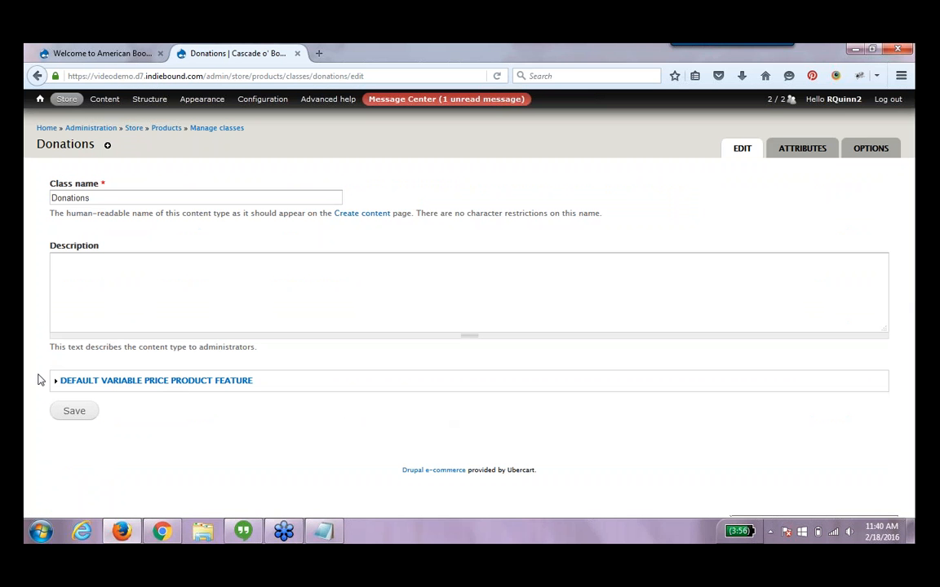
# Expand the Default Variable Price Product Feature section and enable the default product feature for every Donations product
pyautogui.moveTo(42, 379); pyautogui.dragTo(255, 382)
pyautogui.click(283, 382)
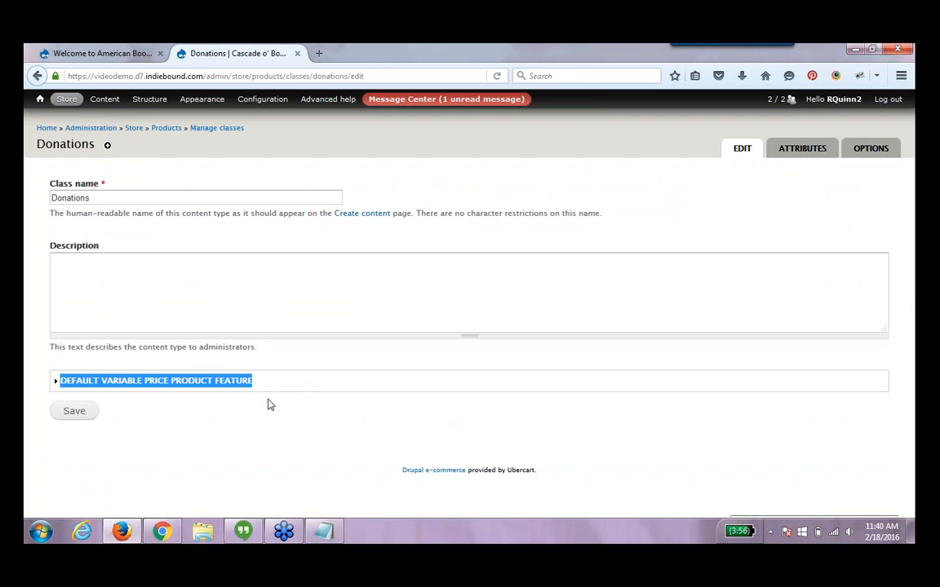
pyautogui.click(245, 399)
pyautogui.click(245, 381)
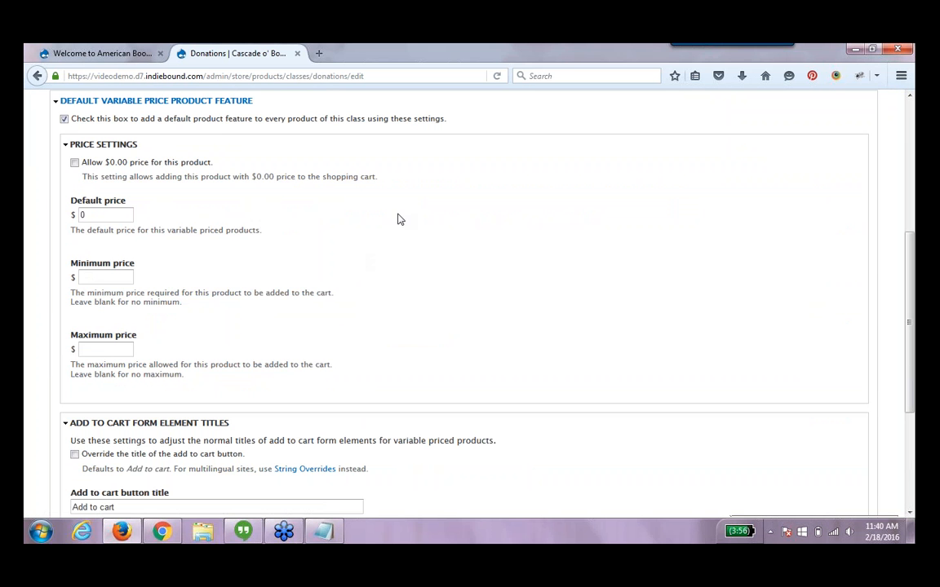
pyautogui.click(65, 119)
pyautogui.click(75, 162)
# Set the default price and the minimum price to 5.00
pyautogui.click(126, 212)
pyautogui.moveTo(92, 215); pyautogui.dragTo(63, 229)
pyautogui.click(123, 276)
pyautogui.write('5.00')
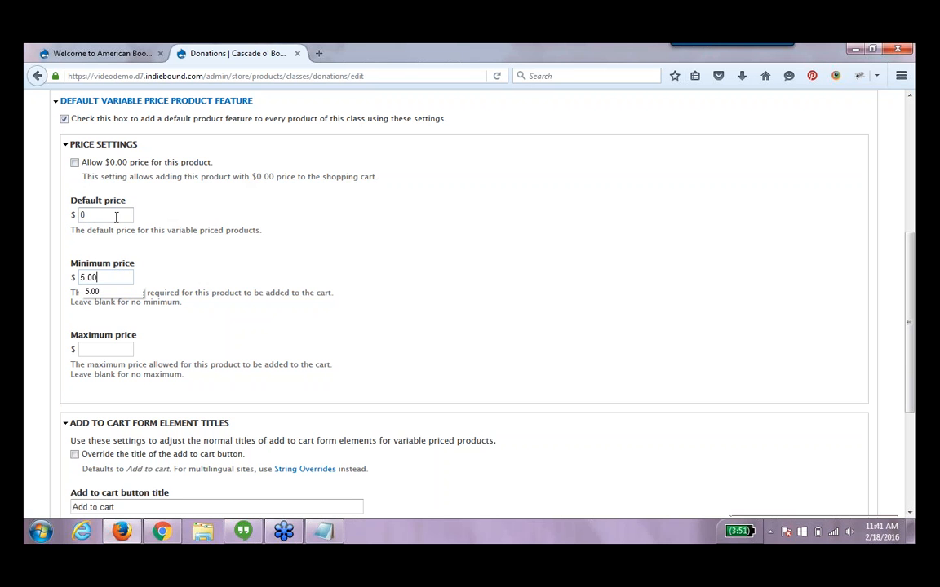
pyautogui.moveTo(120, 214); pyautogui.dragTo(56, 211)
pyautogui.write('5.000')
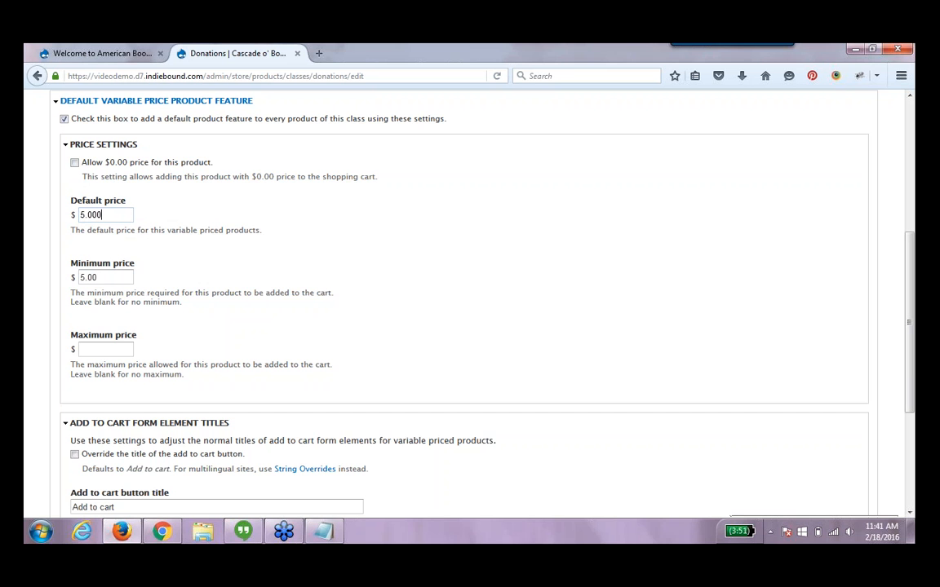
pyautogui.press('BackSpace')
# Clear the default price and minimum price fields of the variable price settings
pyautogui.moveTo(100, 213); pyautogui.dragTo(51, 210)
pyautogui.press('BackSpace')
pyautogui.moveTo(124, 277); pyautogui.dragTo(30, 283)
pyautogui.press('BackSpace')
pyautogui.scroll(-5, 910, 303)
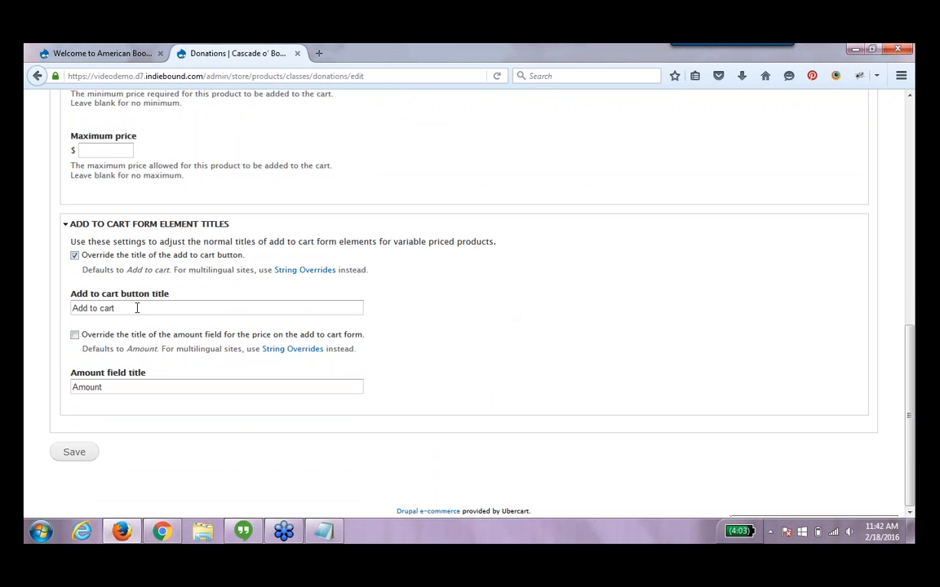
# Set the add to cart button title for Donations products to Make Donation
pyautogui.moveTo(168, 309); pyautogui.dragTo(51, 305)
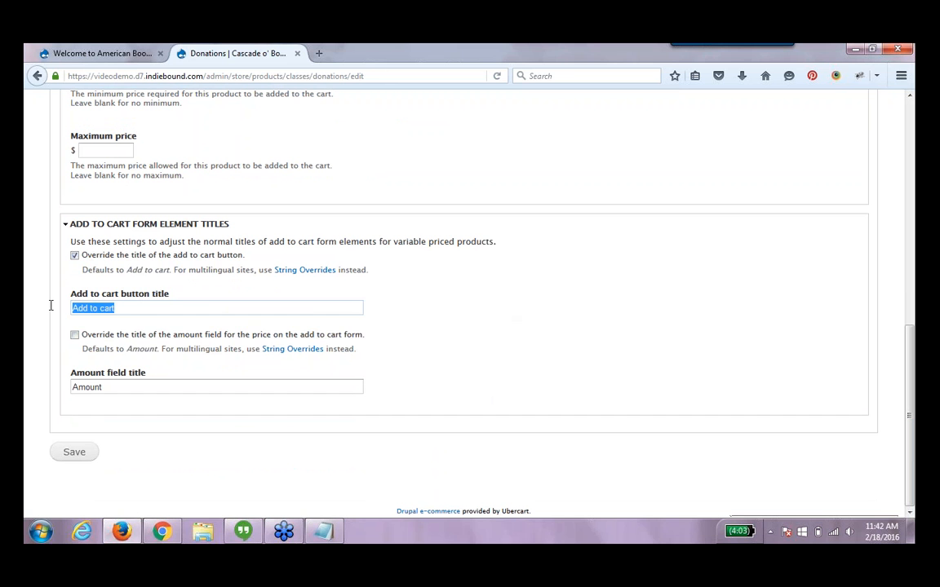
pyautogui.write('Make Donation')
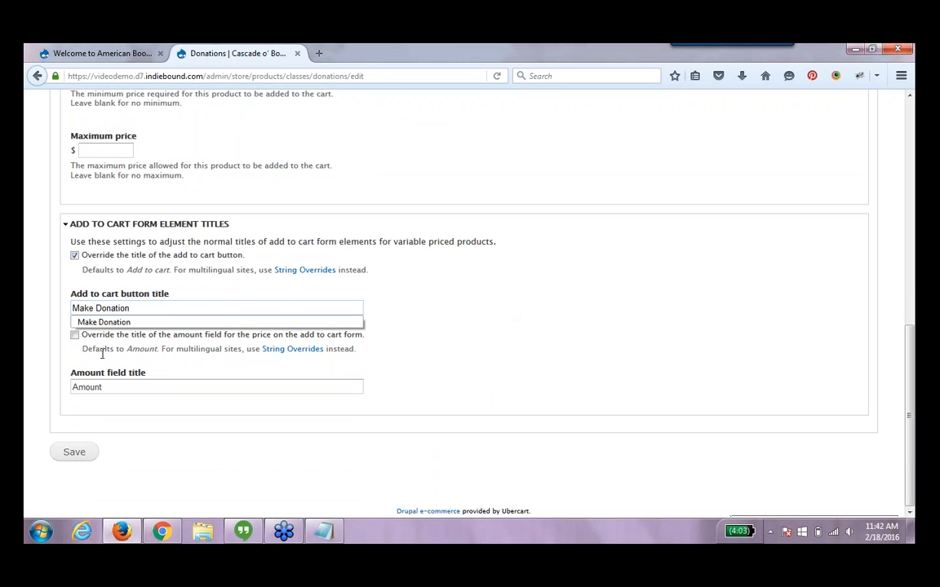
pyautogui.click(85, 355)
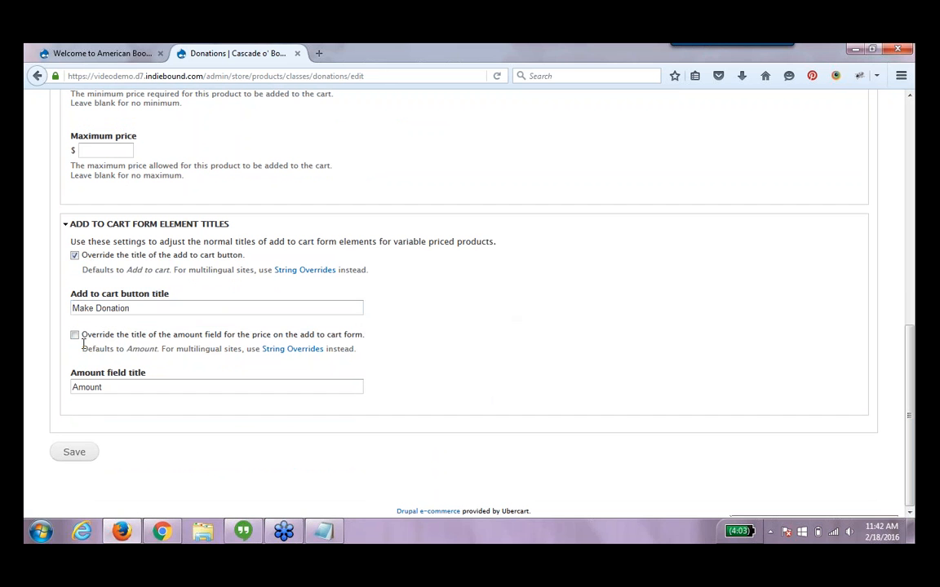
# Enable overriding the amount field title, set it to Donation Amount, and save the Donations class
pyautogui.click(74, 336)
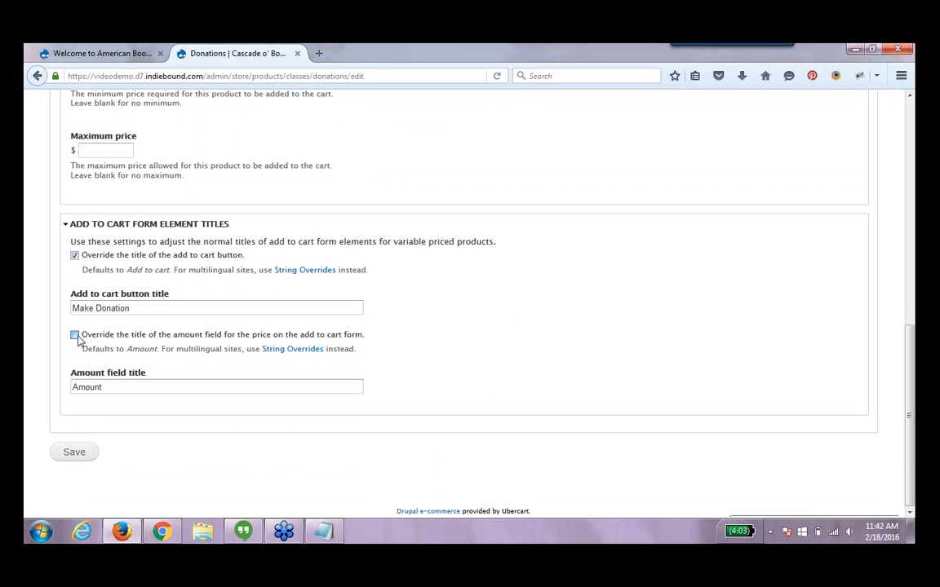
pyautogui.click(73, 387)
pyautogui.write('Donation')
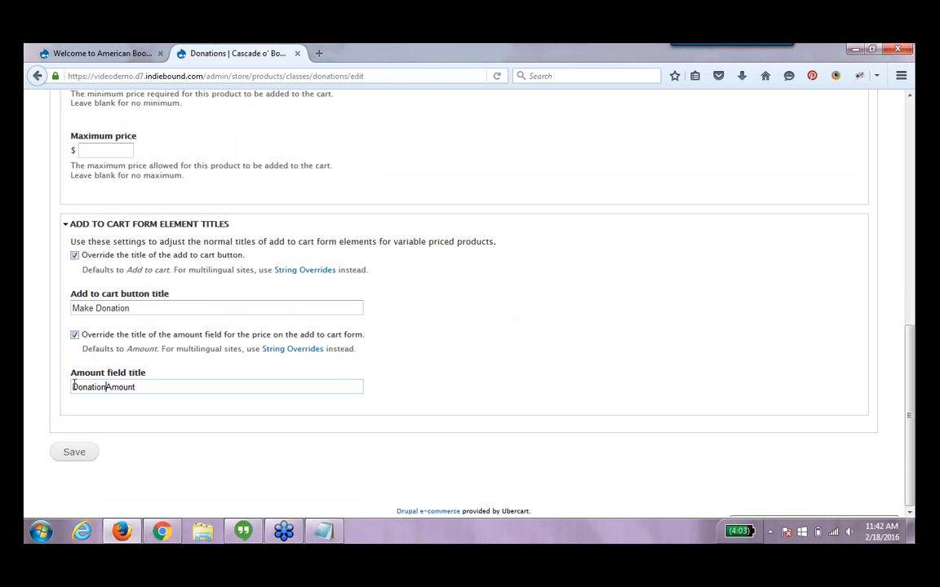
pyautogui.click(79, 457)
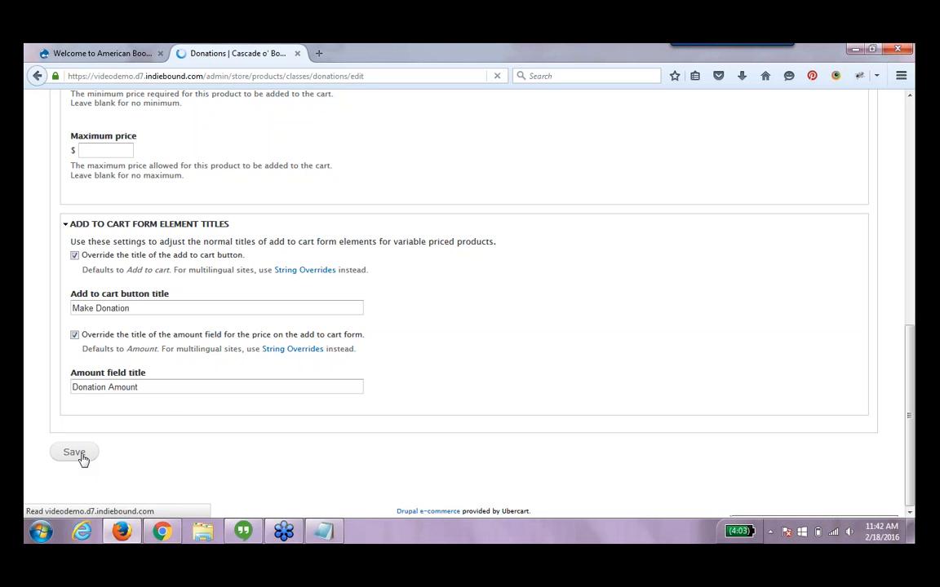
# Open the Support Our Shop! donation product page from the content list and reload it to view its form
pyautogui.click(114, 100)
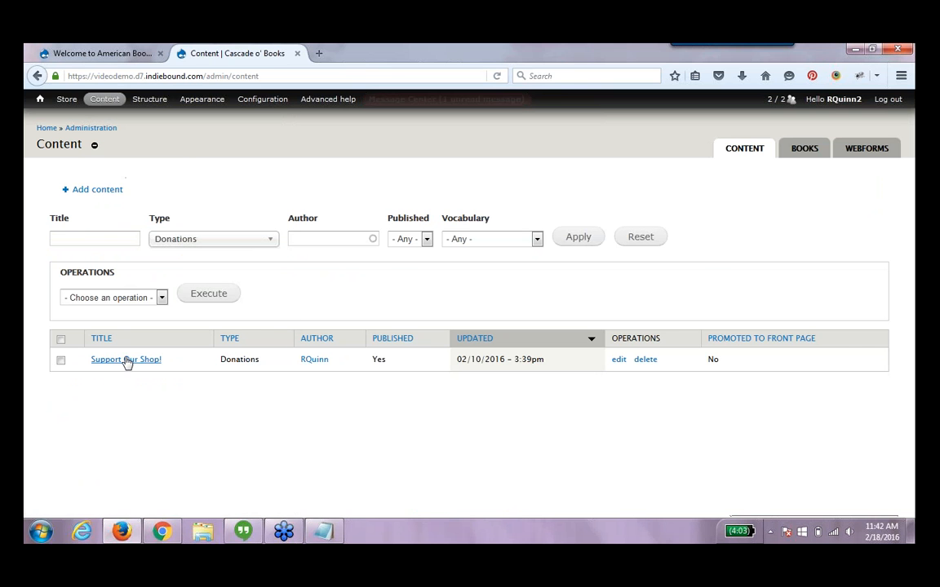
pyautogui.click(126, 360)
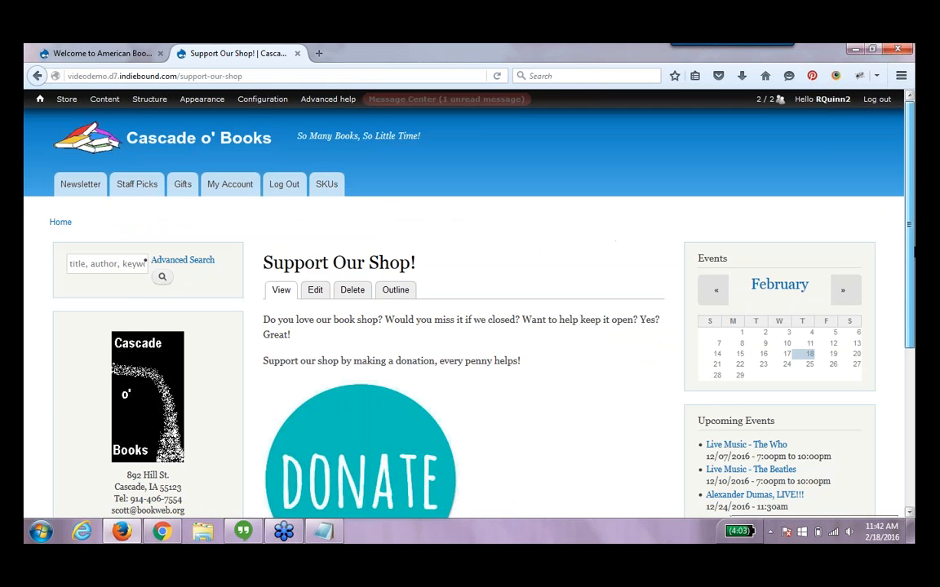
pyautogui.moveTo(912, 247); pyautogui.dragTo(912, 365)
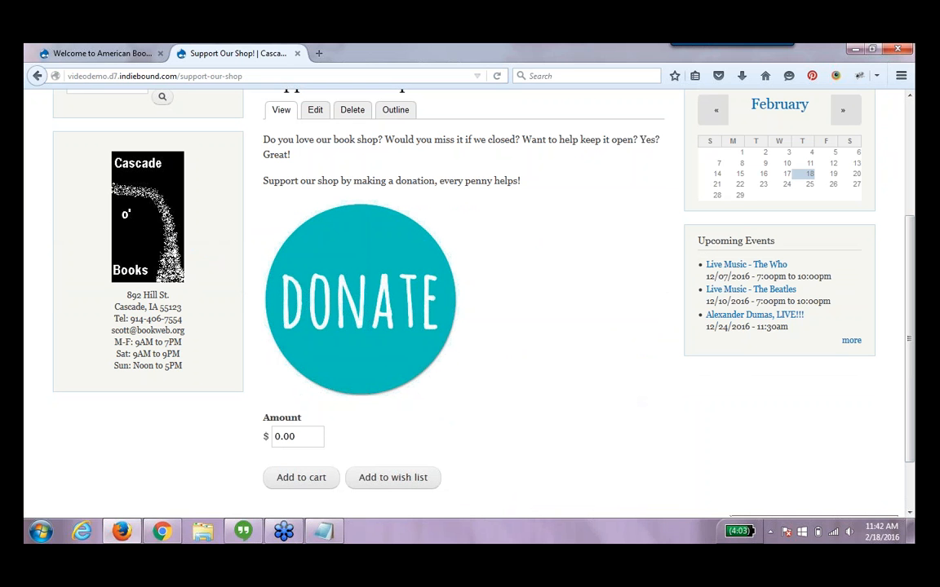
pyautogui.click(425, 76)
pyautogui.press('Return')
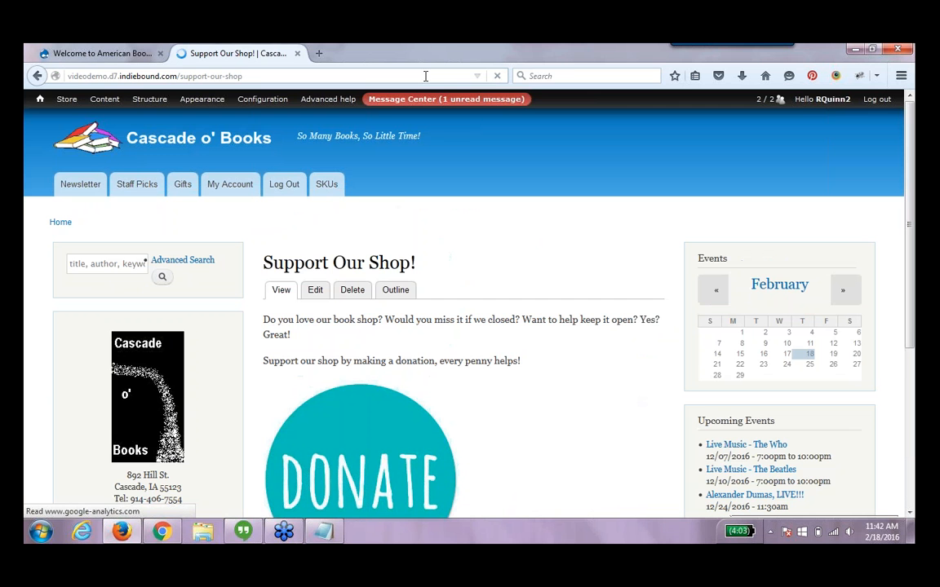
pyautogui.moveTo(911, 324); pyautogui.dragTo(913, 240)
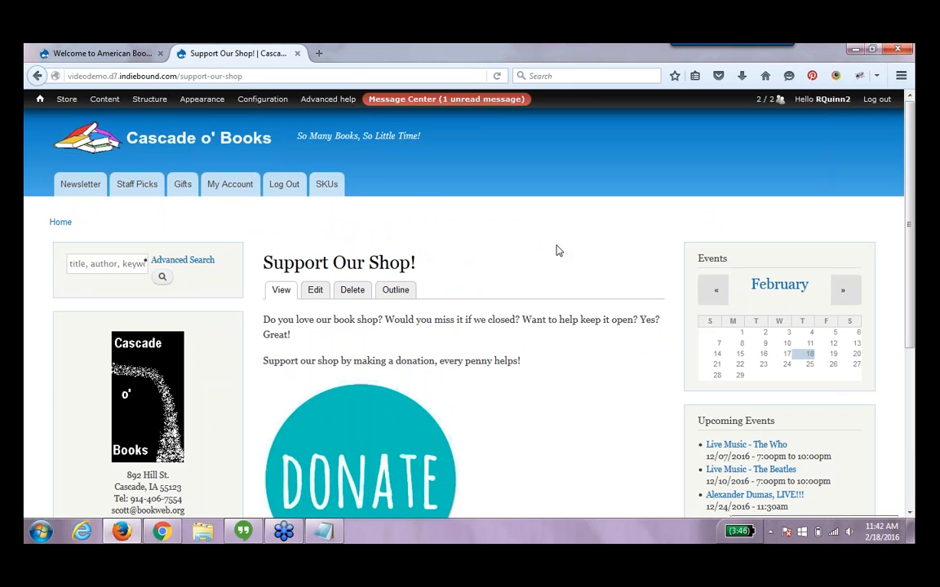
# Filter the content list by the Gift Card type and open the Happy Reading Gift Card! product
pyautogui.moveTo(912, 274)
pyautogui.mouseDown()
pyautogui.moveTo(914, 412)
pyautogui.moveTo(913, 259)
pyautogui.mouseUp()
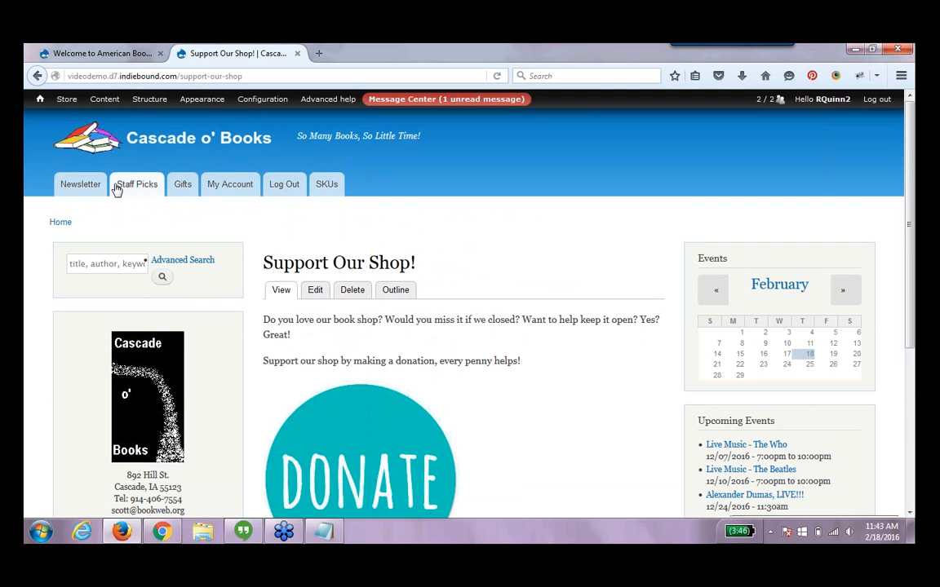
pyautogui.click(105, 100)
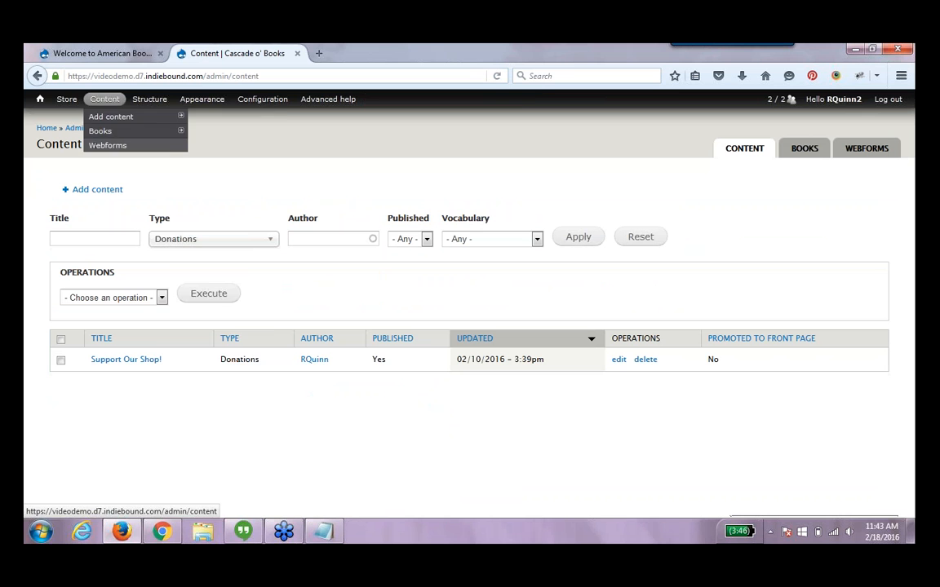
pyautogui.click(206, 241)
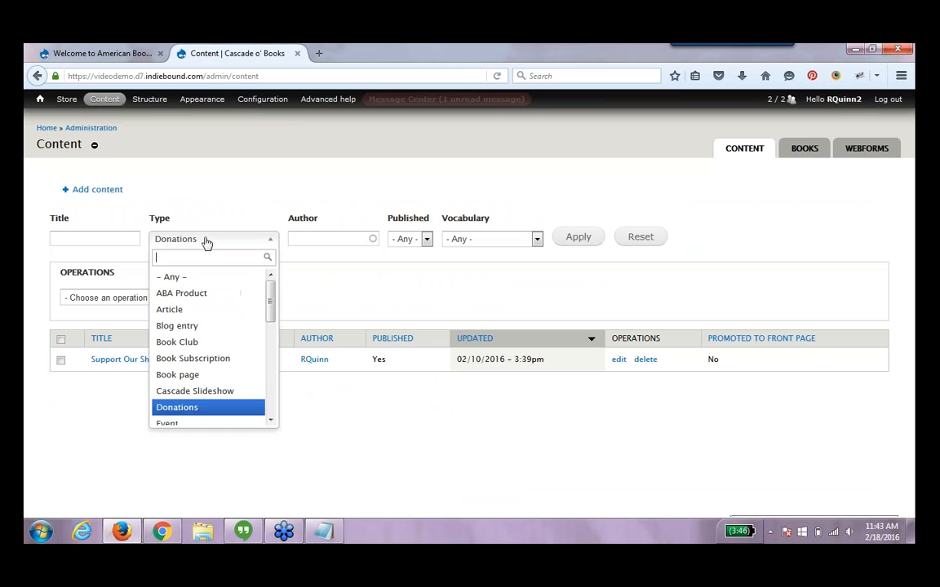
pyautogui.scroll(-3, 268, 359)
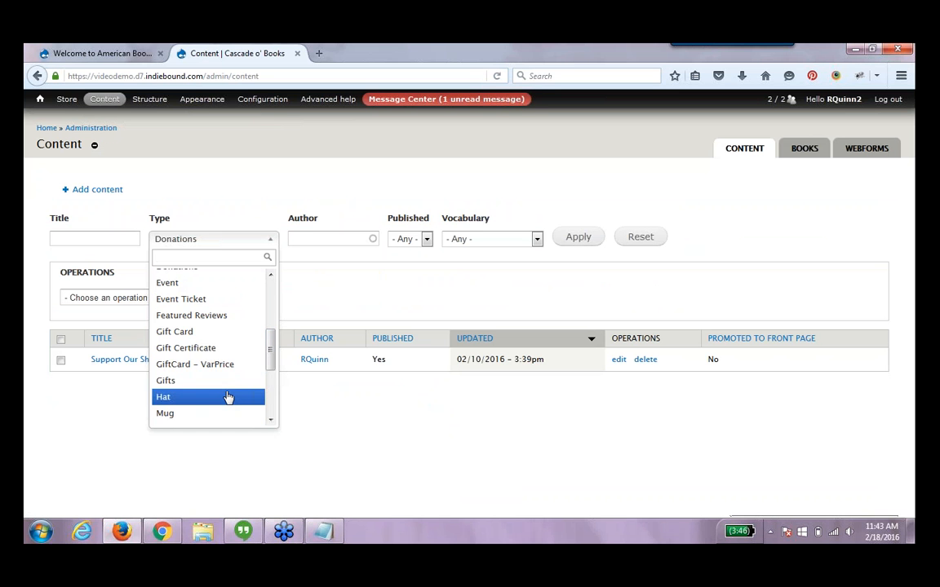
pyautogui.click(238, 333)
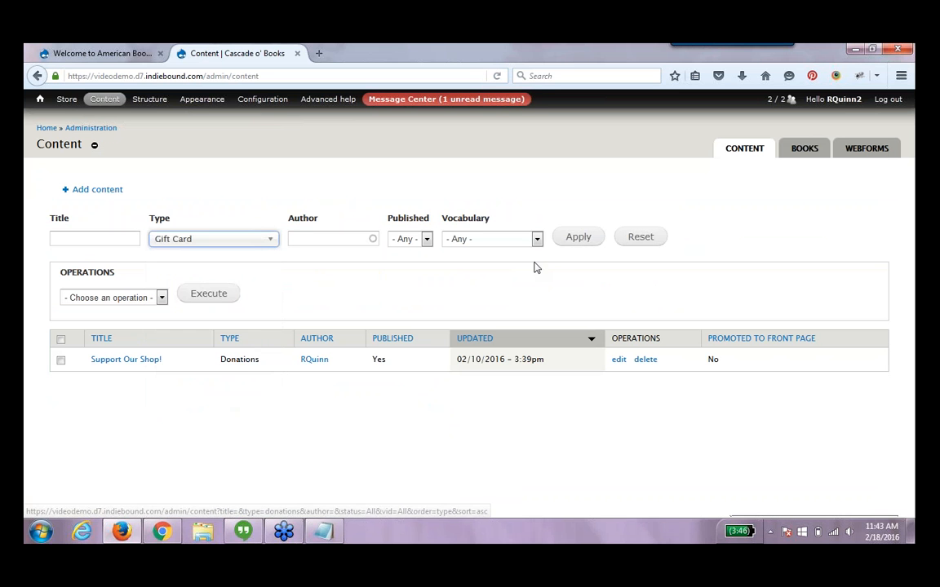
pyautogui.click(576, 246)
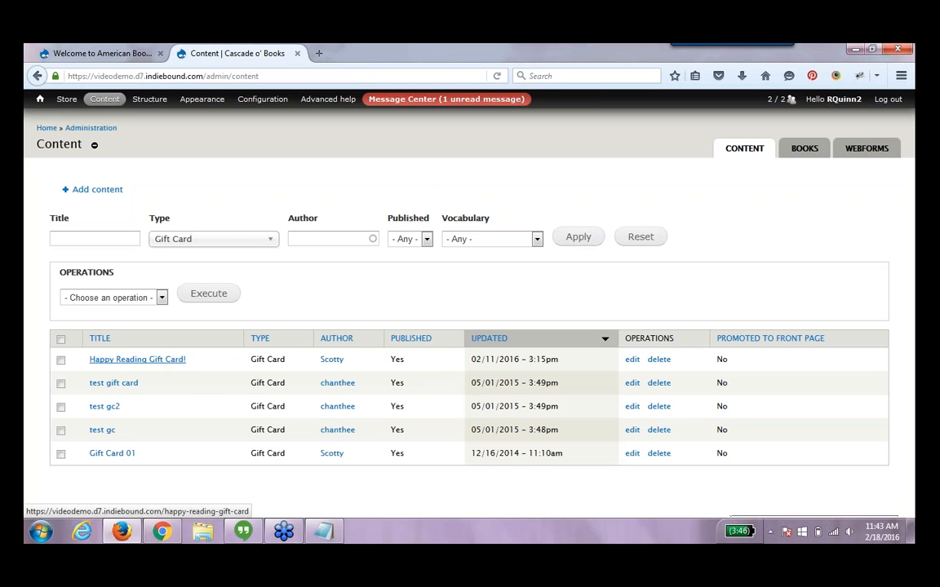
pyautogui.click(151, 359)
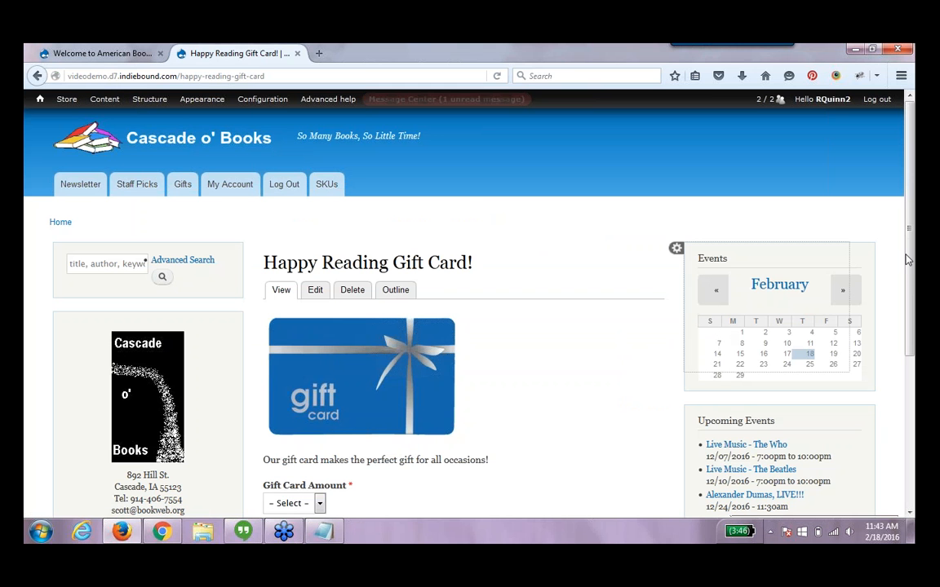
# Review the fixed options offered in the gift card's amount list
pyautogui.scroll(-3, 296, 406)
pyautogui.click(295, 395)
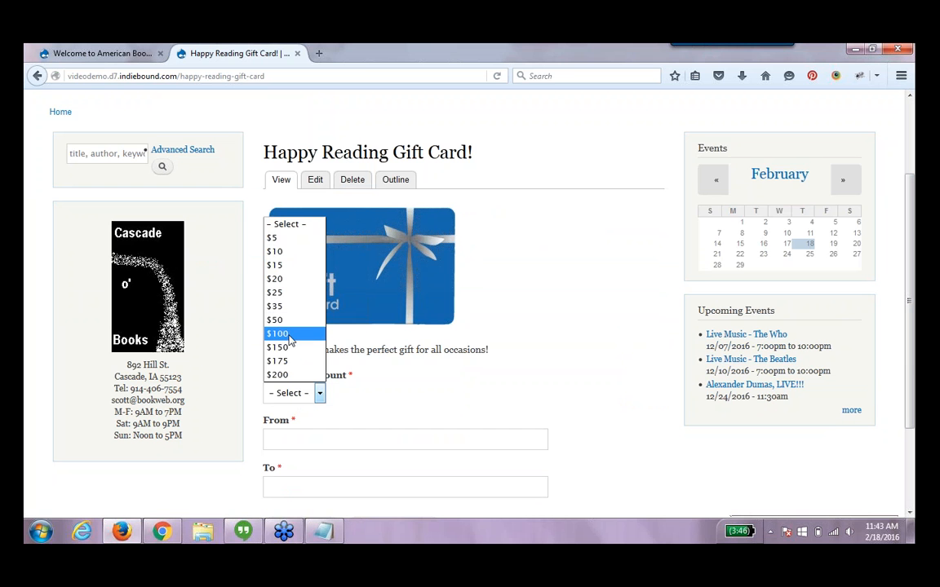
pyautogui.click(372, 387)
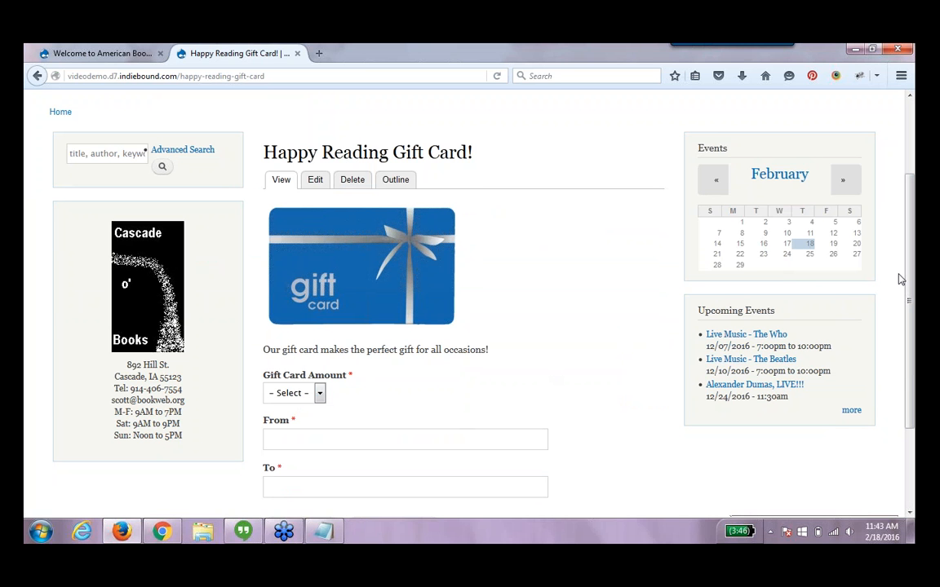
# Remove the Gift Card Amount attribute from the gift card product's attributes and save the changes
pyautogui.click(322, 183)
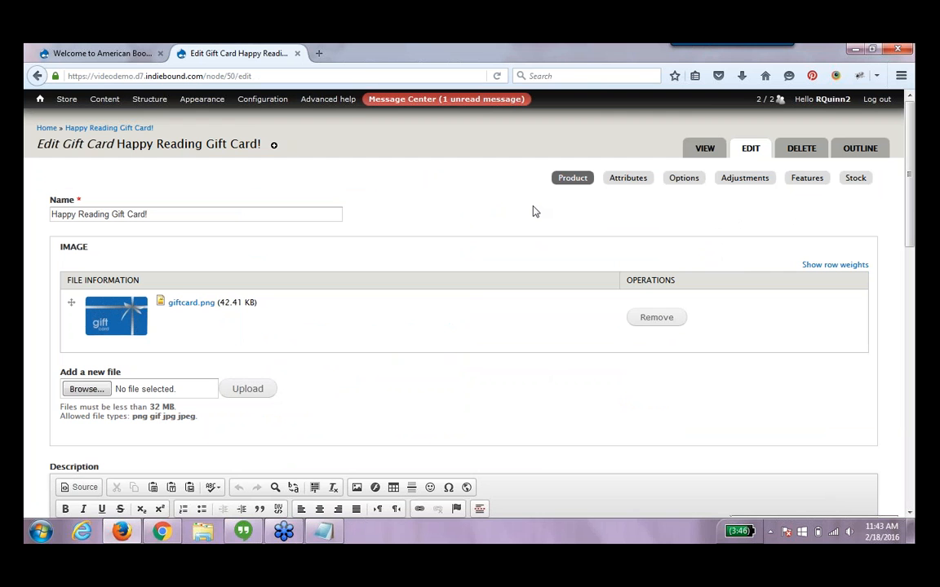
pyautogui.click(640, 182)
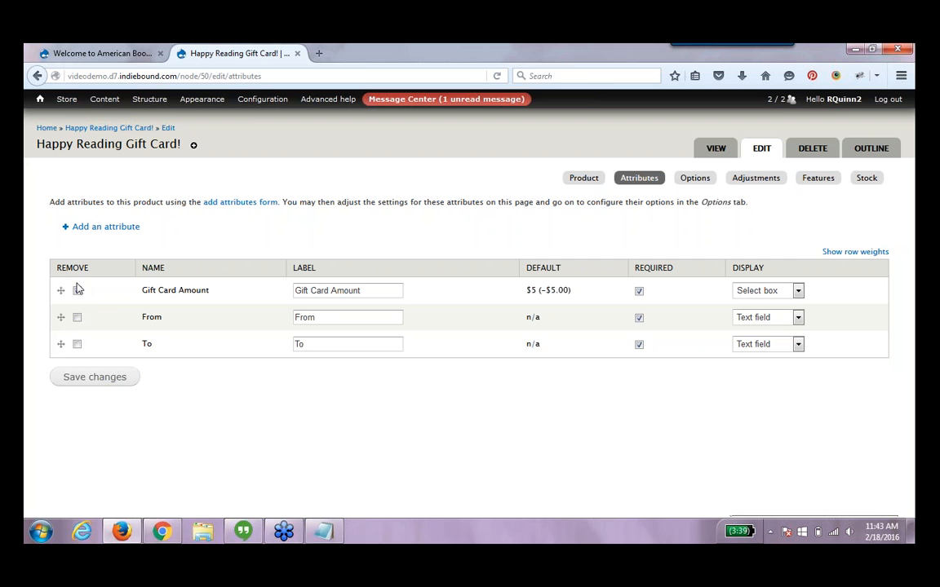
pyautogui.click(93, 380)
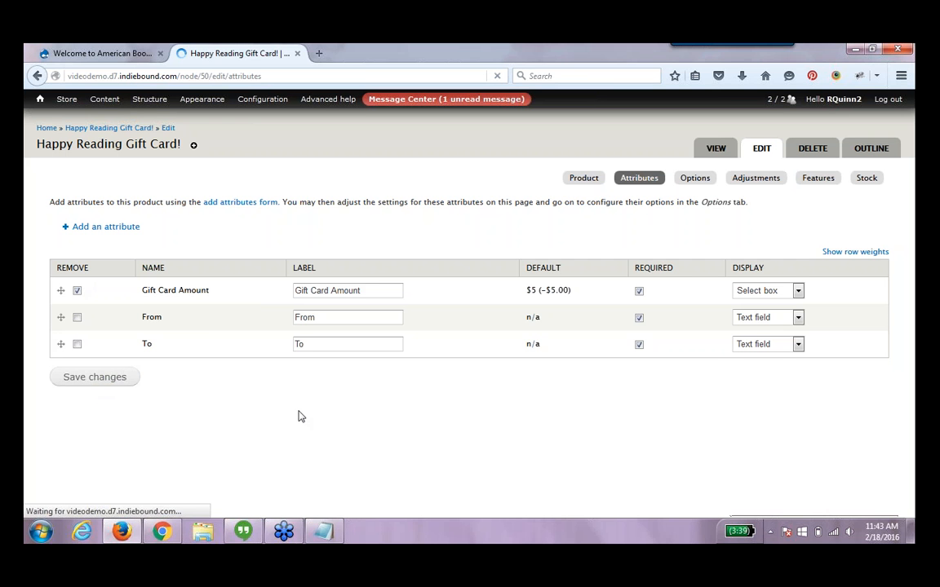
# View the gift card product page without the amount attribute
pyautogui.click(715, 150)
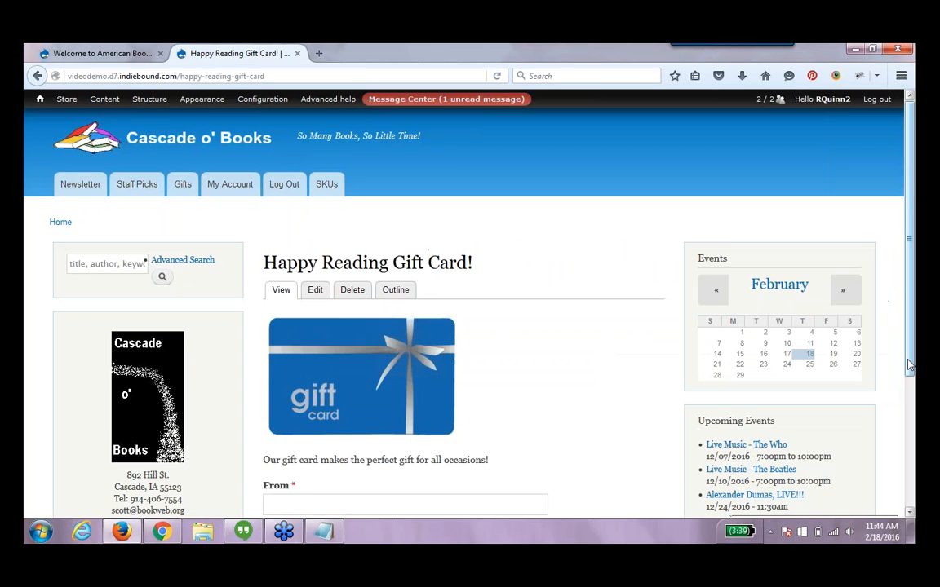
pyautogui.scroll(-4, 884, 394)
pyautogui.scroll(4, 465, 302)
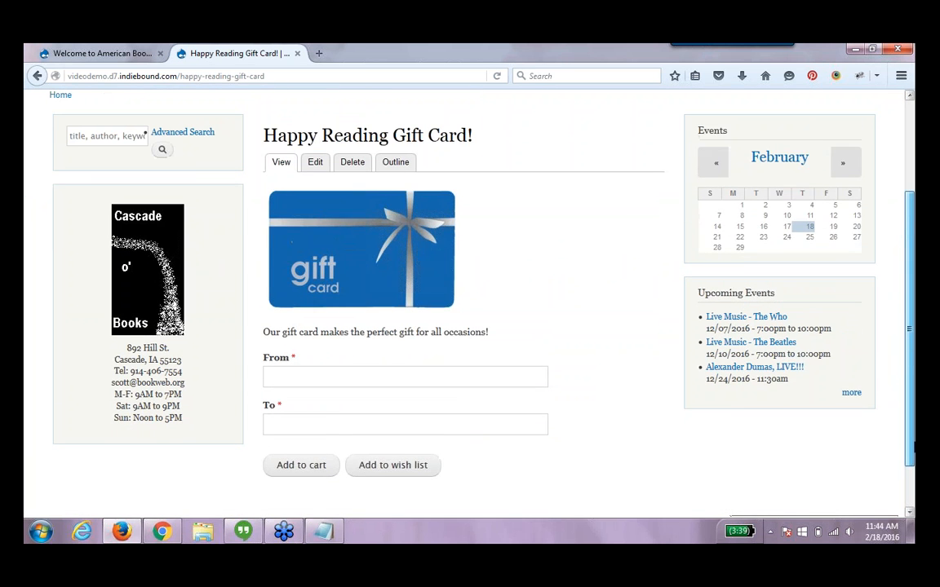
pyautogui.scroll(1, 433, 259)
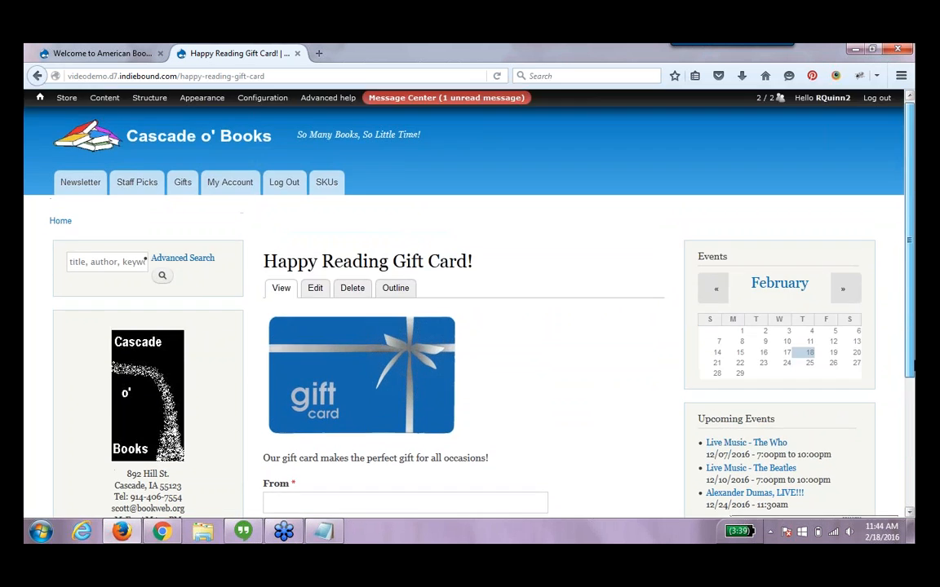
# Add a Variable price feature to the gift card product and save it with its default settings
pyautogui.click(318, 292)
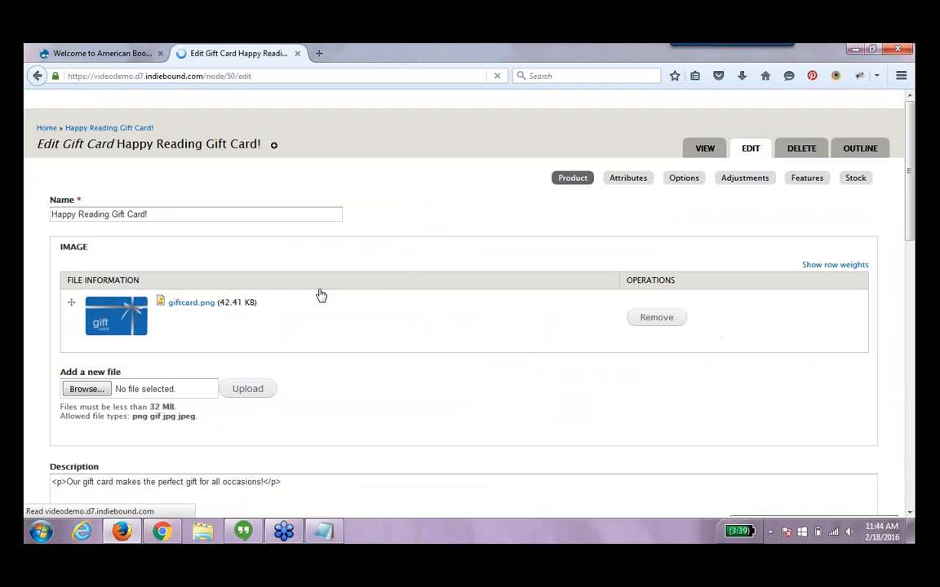
pyautogui.click(815, 179)
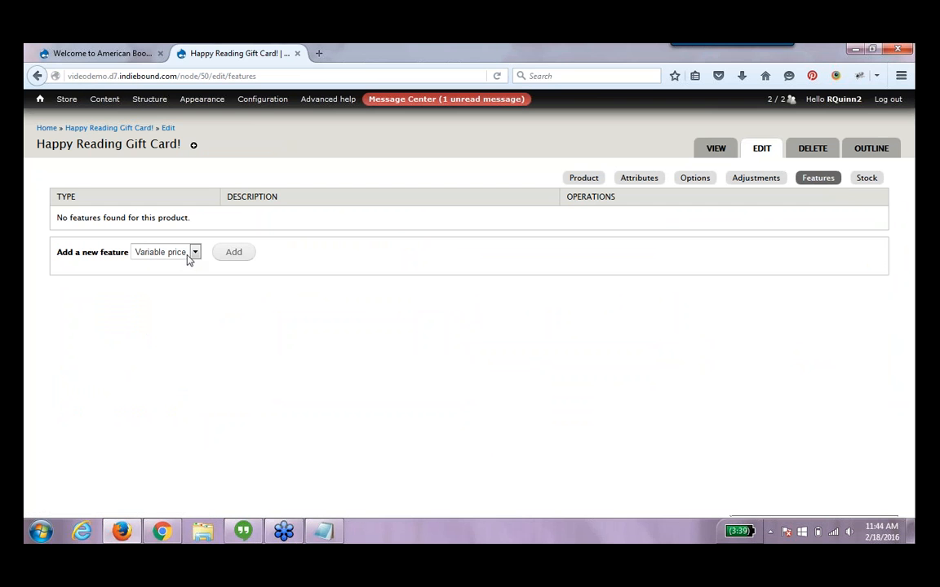
pyautogui.click(242, 258)
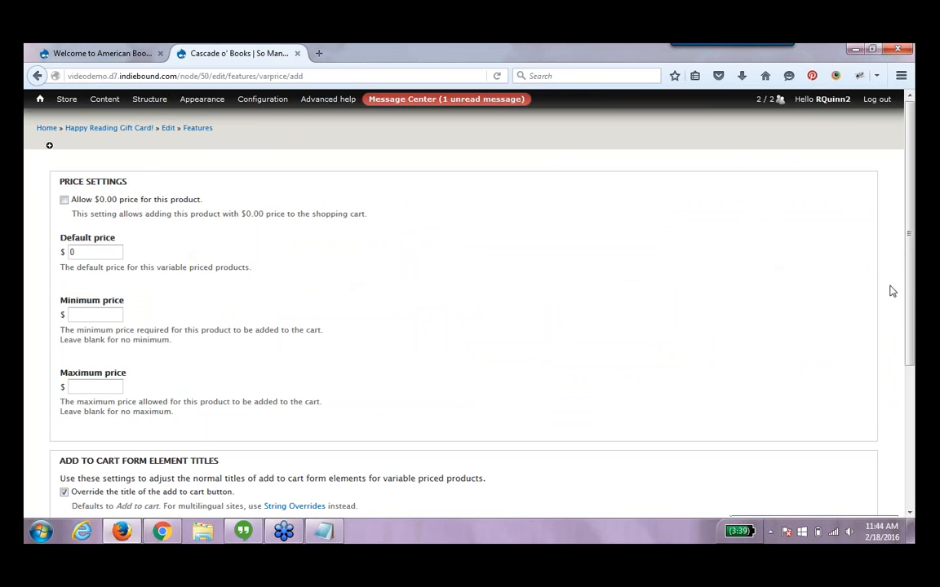
pyautogui.scroll(-5, 163, 370)
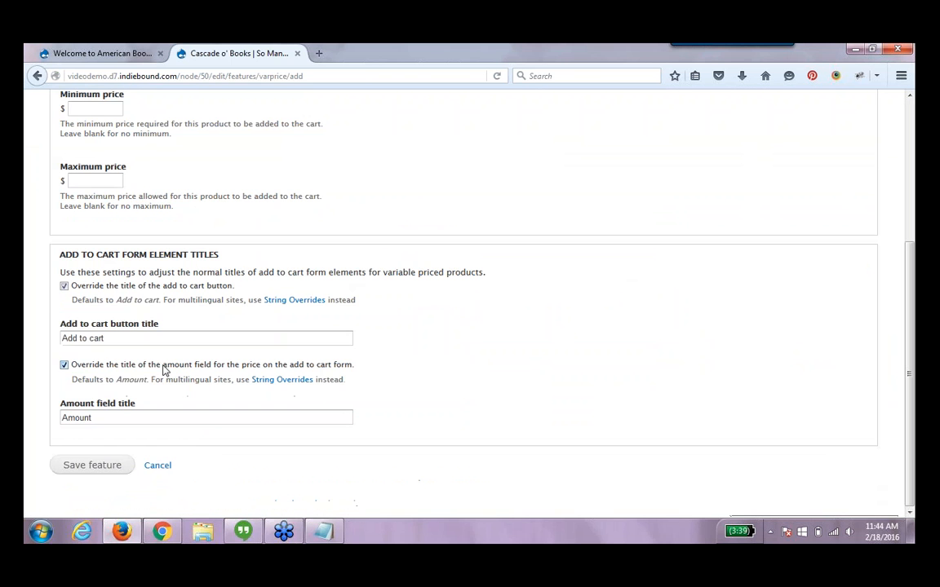
pyautogui.click(58, 472)
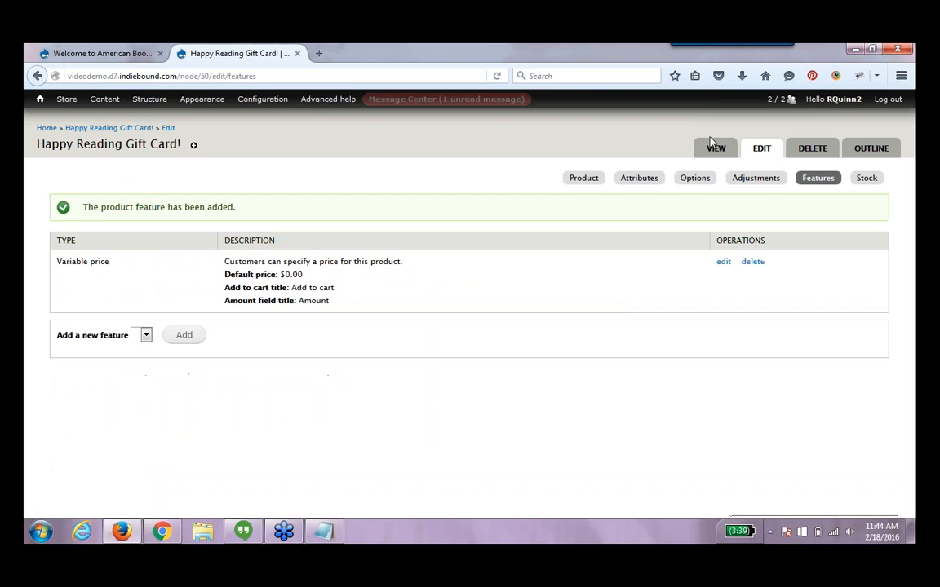
# View the gift card product page and enter a custom amount of 50.99
pyautogui.click(715, 147)
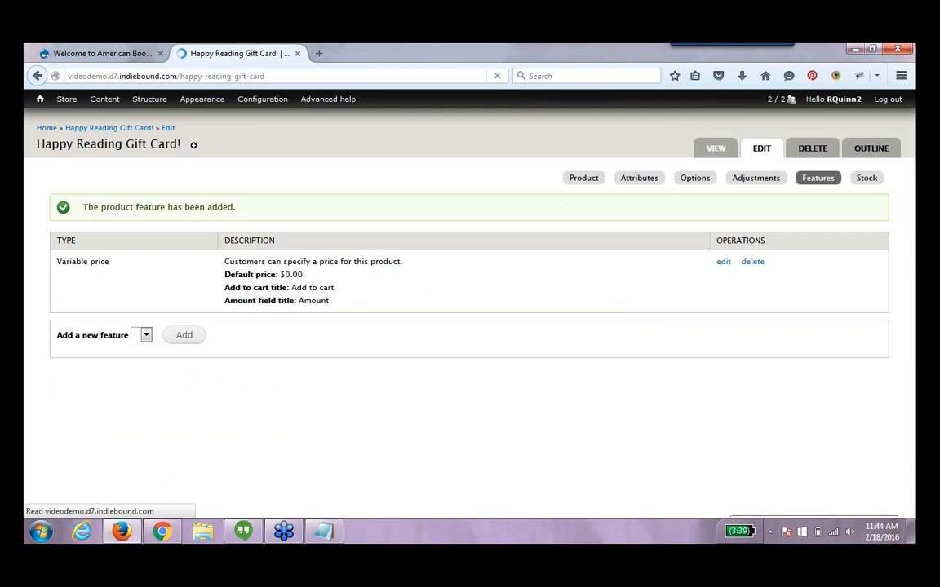
pyautogui.scroll(-3, 307, 297)
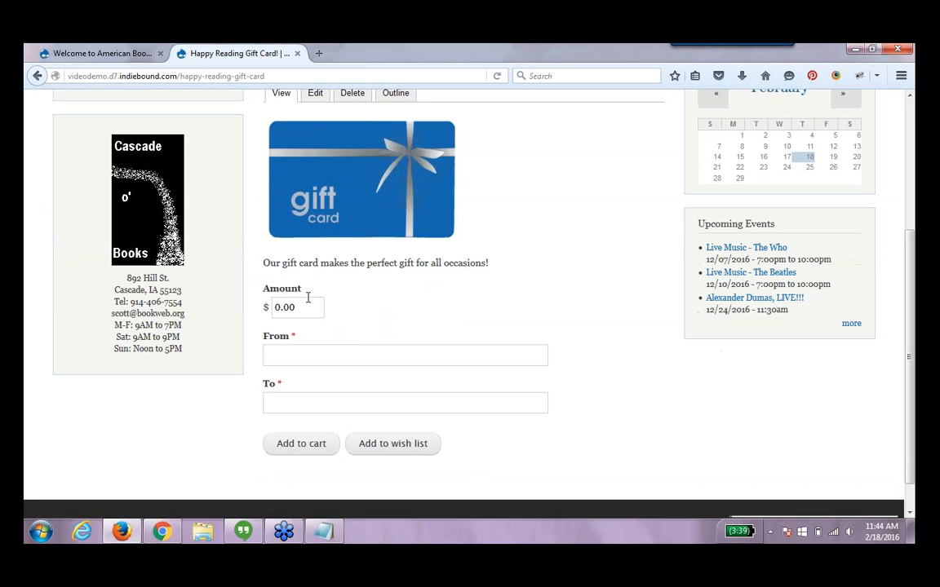
pyautogui.moveTo(313, 306); pyautogui.dragTo(236, 309)
pyautogui.write('50.00')
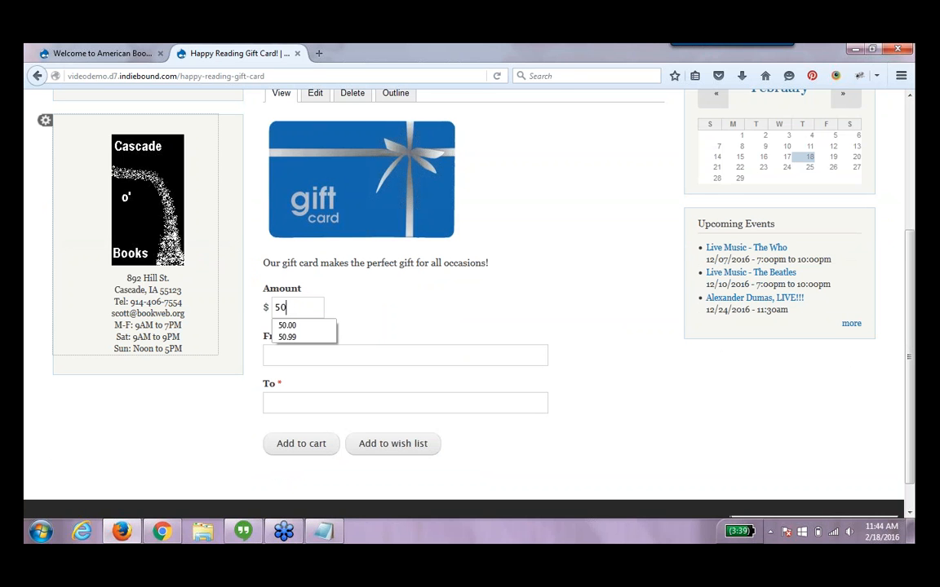
pyautogui.press('BackSpace')
pyautogui.press('BackSpace')
pyautogui.write('99')
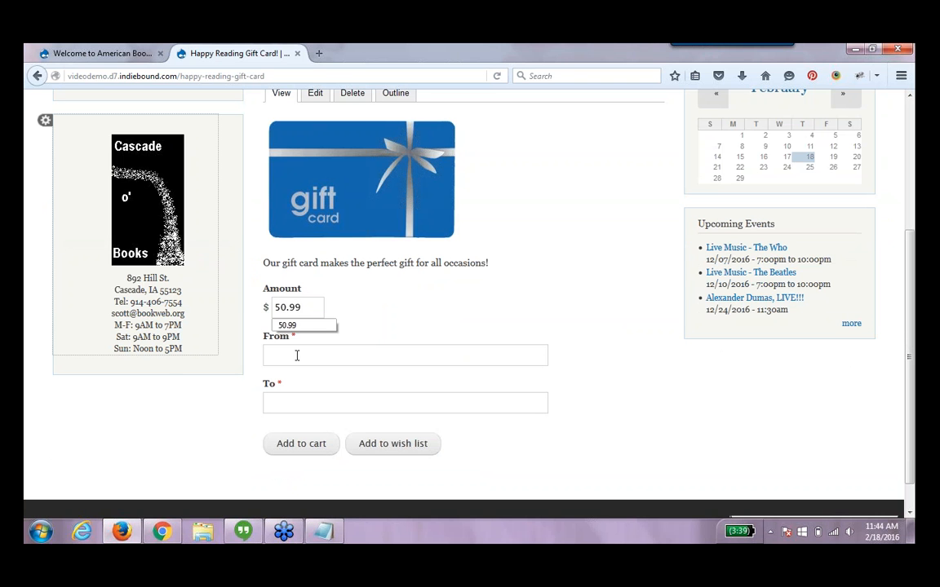
pyautogui.click(297, 356)
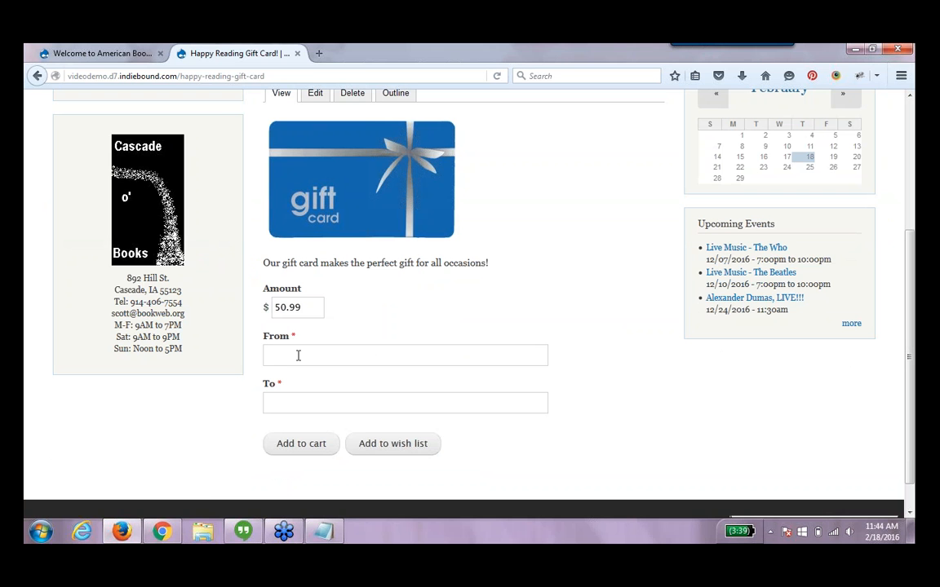
# Fill in the gift card's sender and recipient names and add it to the shopping cart
pyautogui.write('Ryan')
pyautogui.press('Tab')
pyautogui.write('Ryan')
pyautogui.press('Down')
pyautogui.press('Return')
pyautogui.click(302, 448)
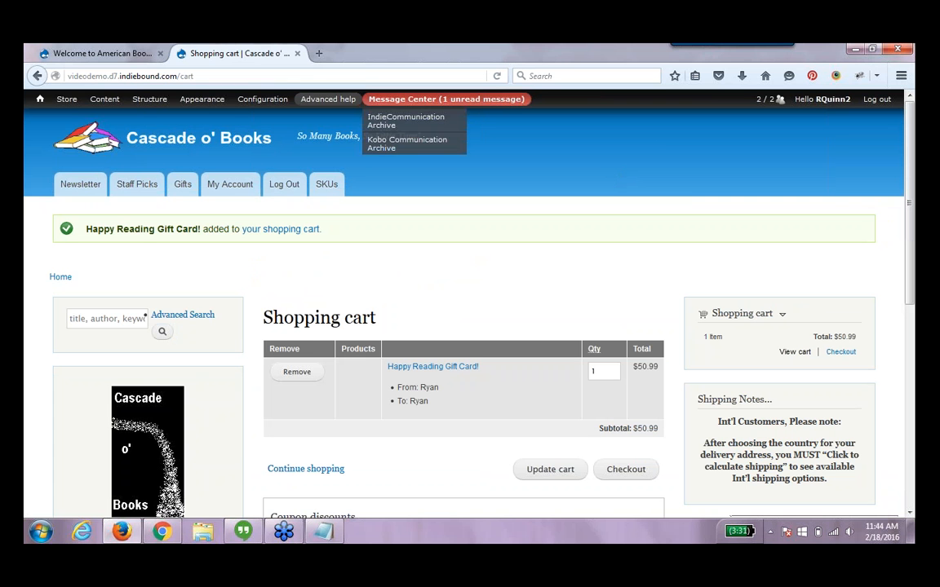
# Filter the content list to the Gifts type and open the Love Reading T-Shirt product page
pyautogui.click(117, 106)
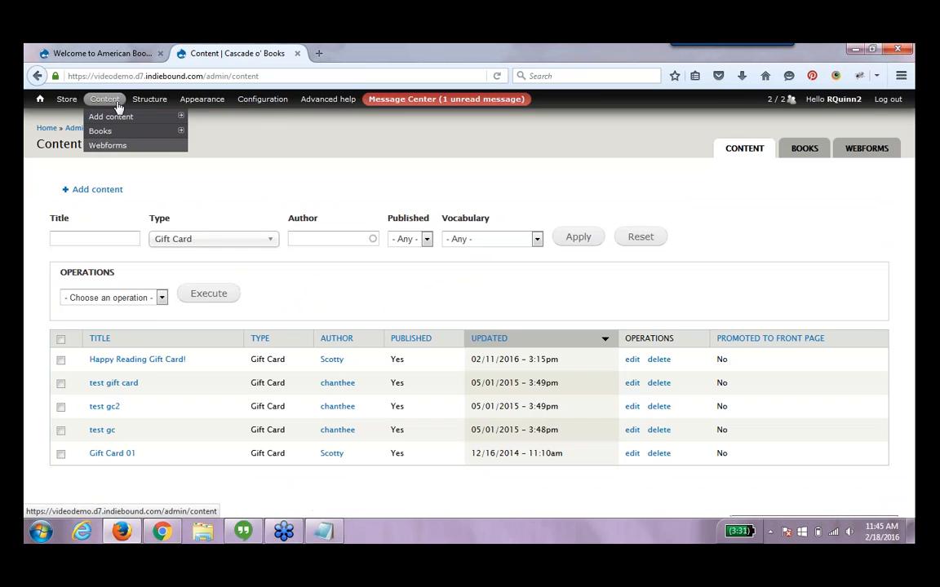
pyautogui.click(211, 238)
pyautogui.scroll(-3, 212, 351)
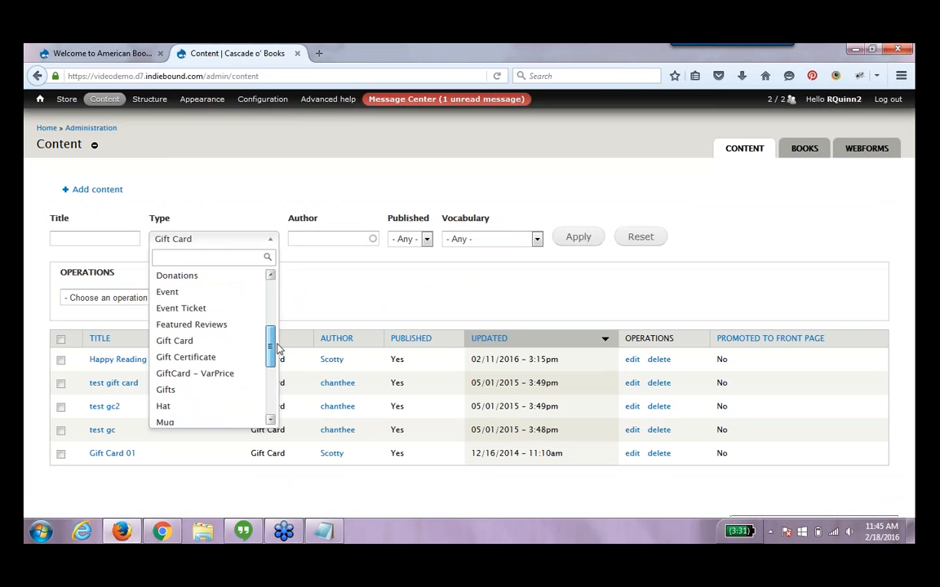
pyautogui.click(236, 384)
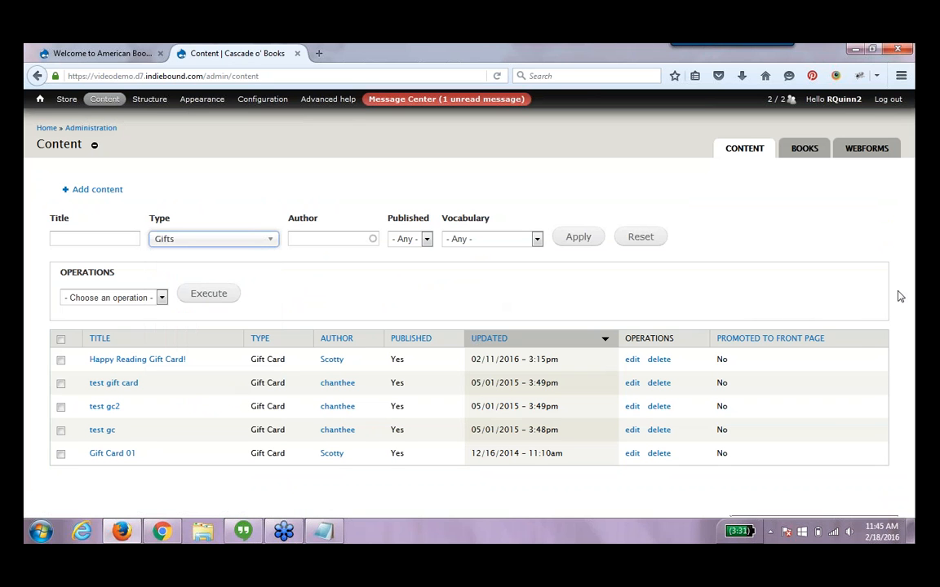
pyautogui.click(587, 236)
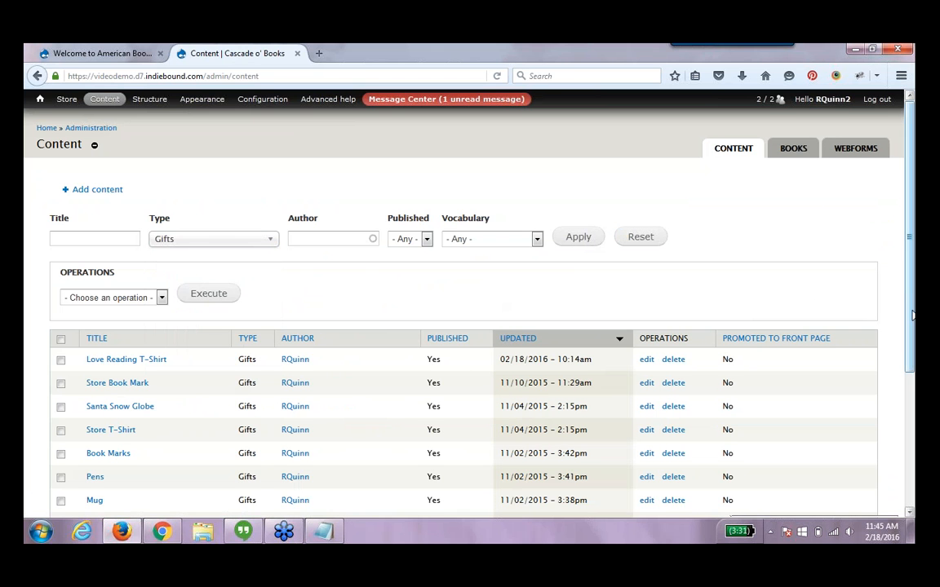
pyautogui.moveTo(912, 318); pyautogui.dragTo(913, 438)
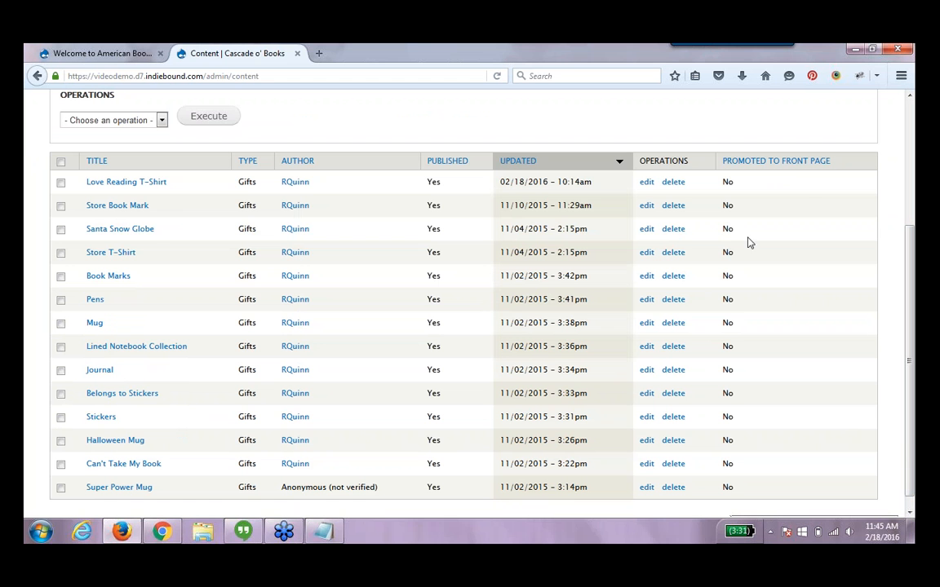
pyautogui.click(153, 184)
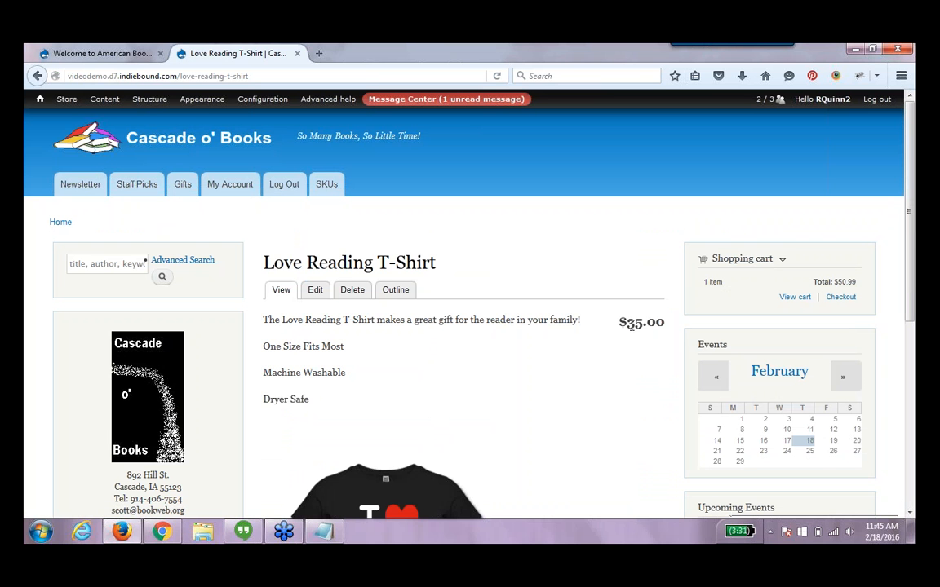
# Edit the T-shirt product, set its sell price and list price to 0.00, and save
pyautogui.moveTo(626, 323); pyautogui.dragTo(660, 324)
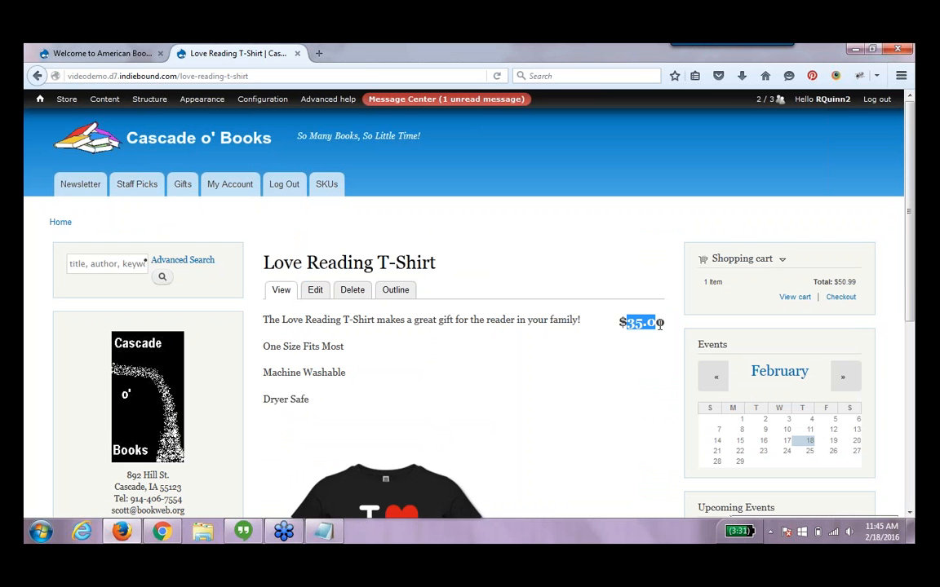
pyautogui.click(523, 359)
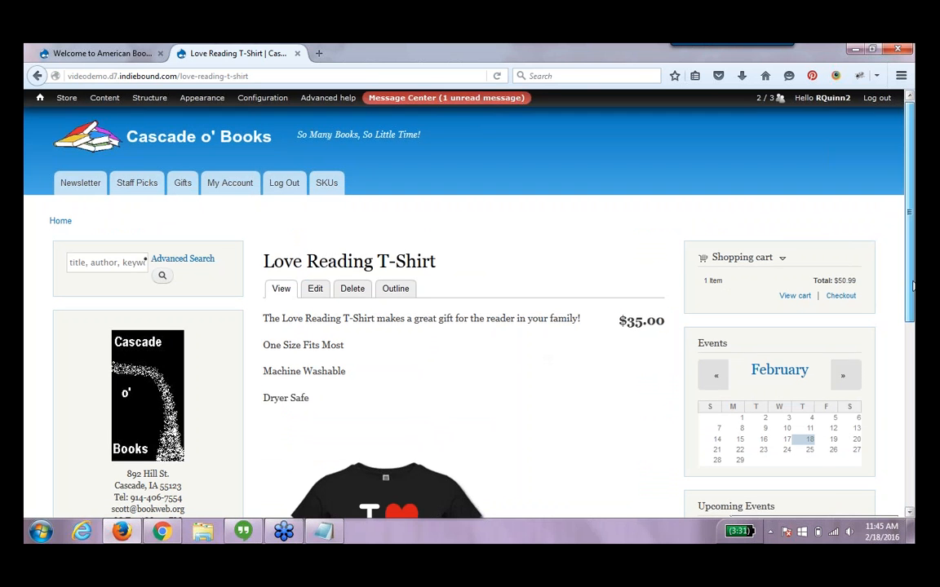
pyautogui.moveTo(913, 286); pyautogui.dragTo(911, 349)
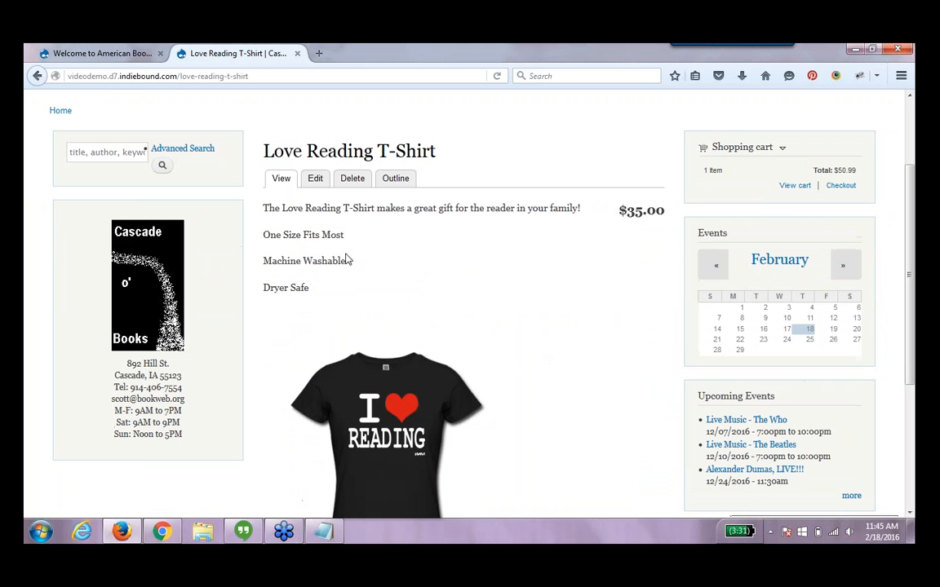
pyautogui.click(315, 180)
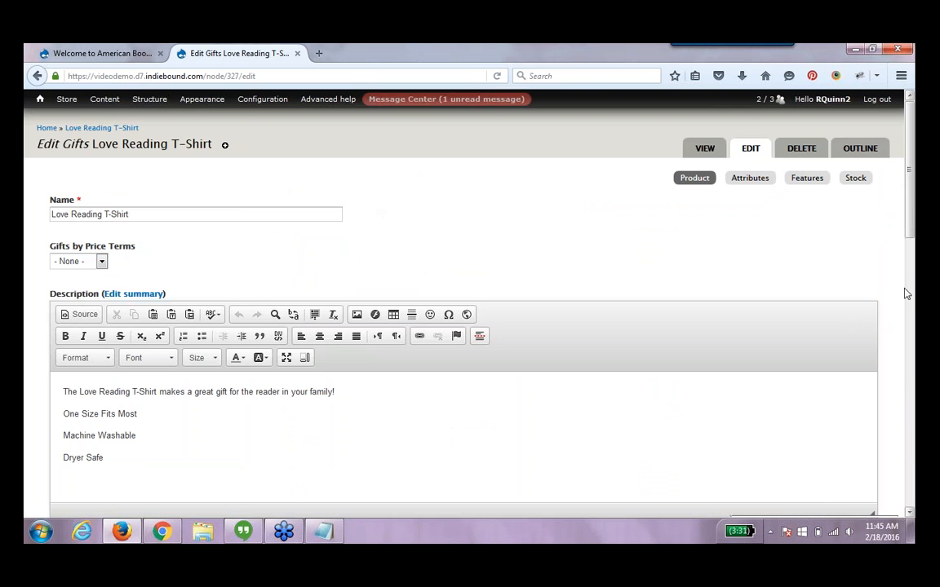
pyautogui.click(910, 301)
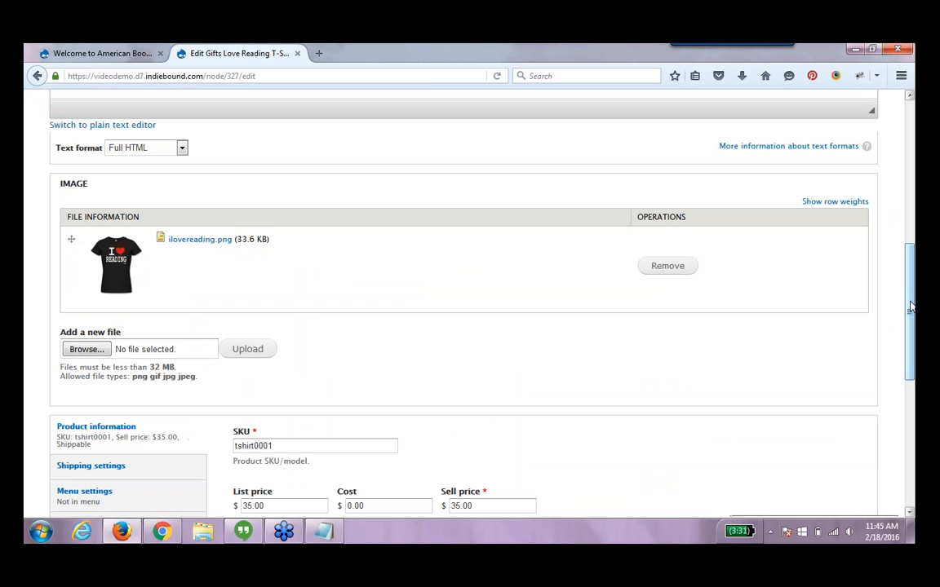
pyautogui.scroll(-3, 393, 378)
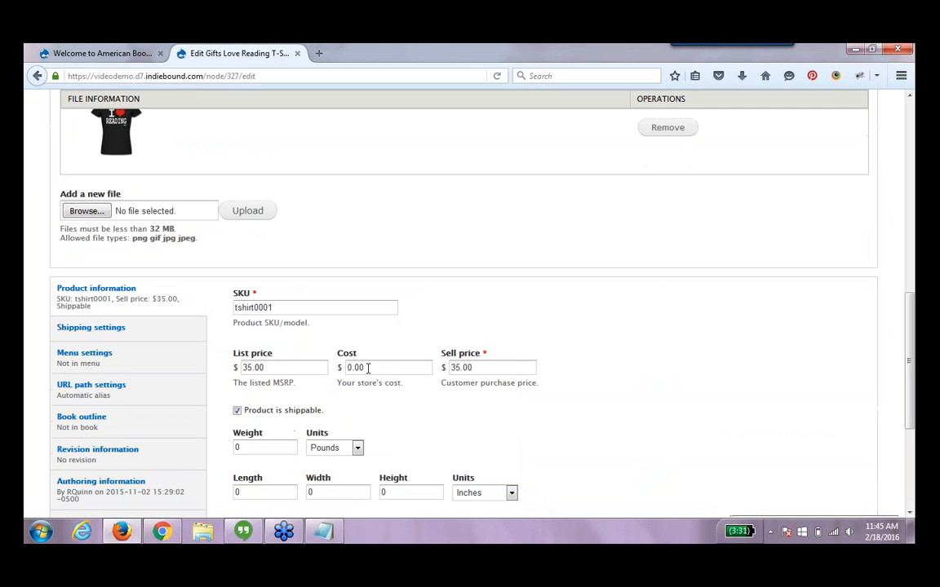
pyautogui.moveTo(523, 371); pyautogui.dragTo(454, 368)
pyautogui.press('BackSpace')
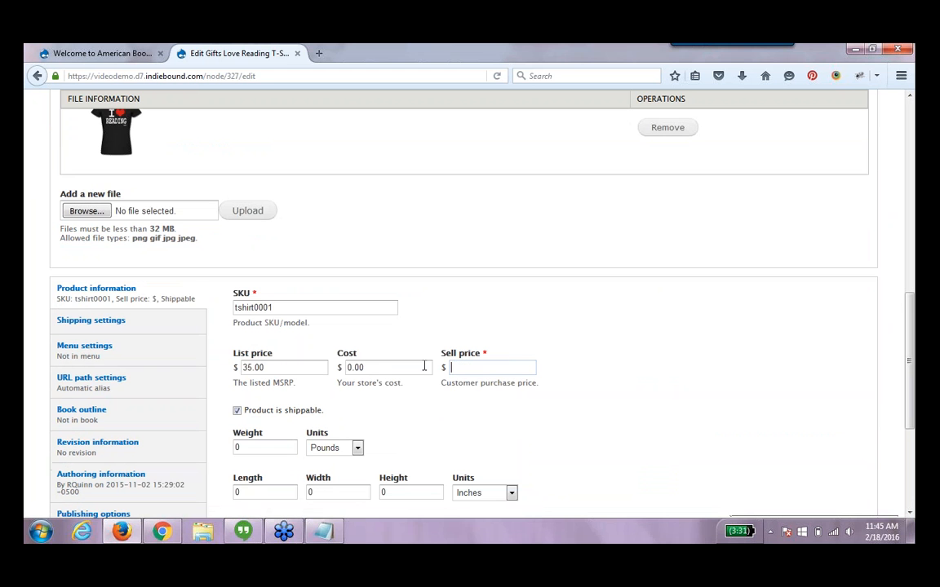
pyautogui.write('0.00')
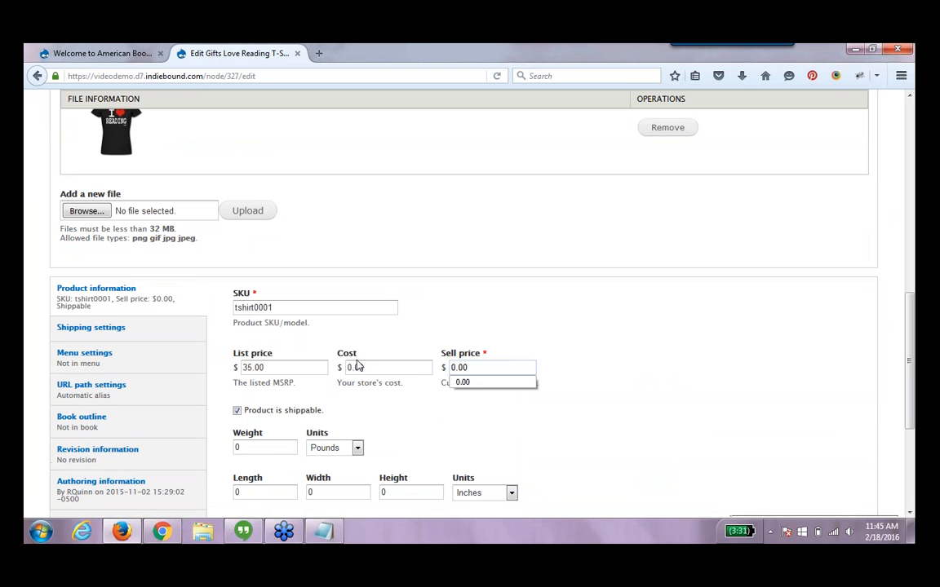
pyautogui.moveTo(304, 368); pyautogui.dragTo(90, 359)
pyautogui.write('0.')
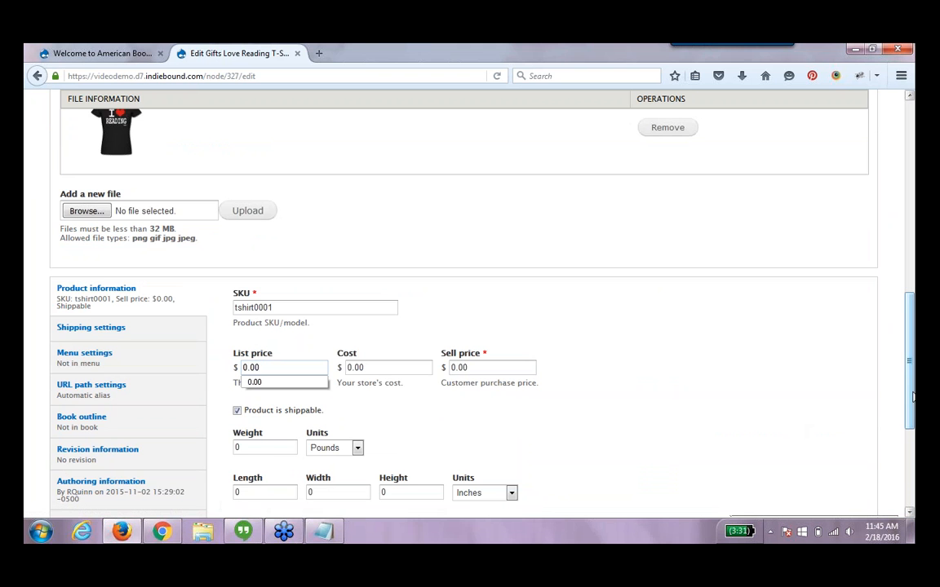
pyautogui.scroll(-1, 907, 392)
pyautogui.scroll(-3, 908, 414)
pyautogui.scroll(-2, 908, 414)
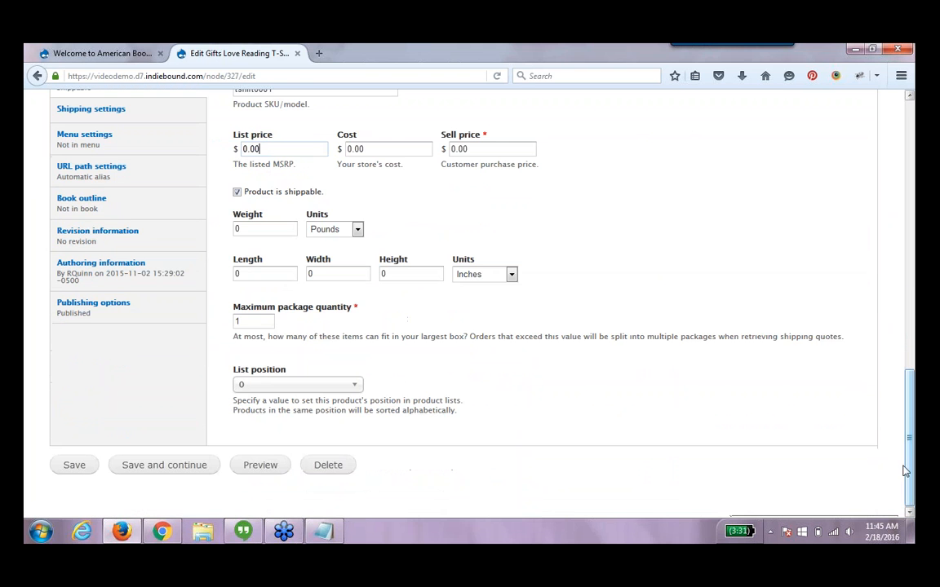
pyautogui.click(136, 465)
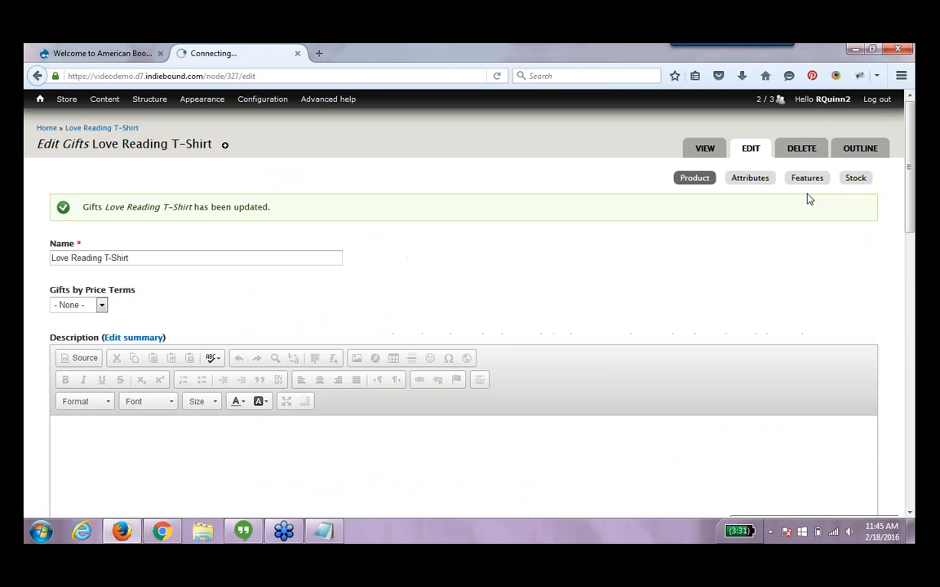
# Add a Variable price feature to the T-shirt product and save it with its default settings
pyautogui.click(811, 187)
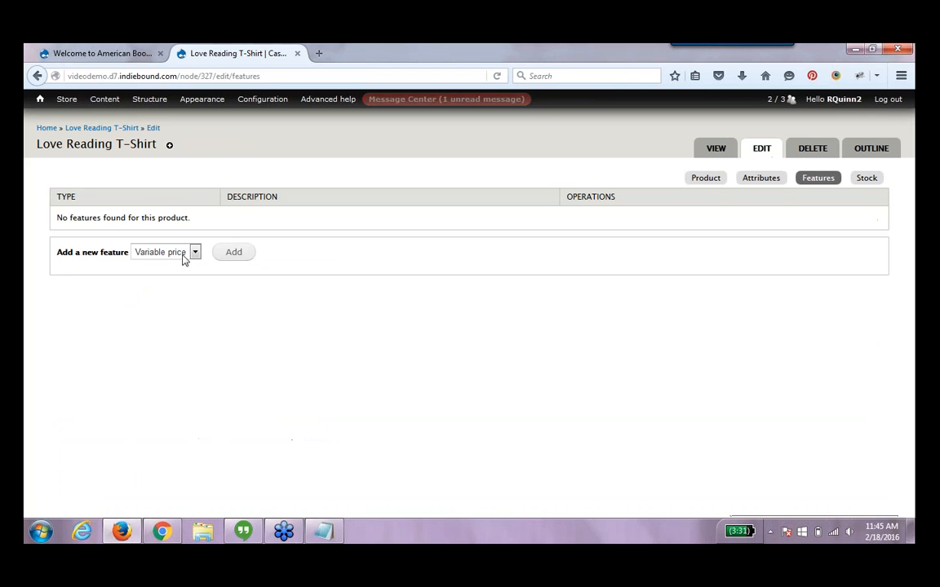
pyautogui.click(188, 254)
pyautogui.click(184, 266)
pyautogui.click(231, 253)
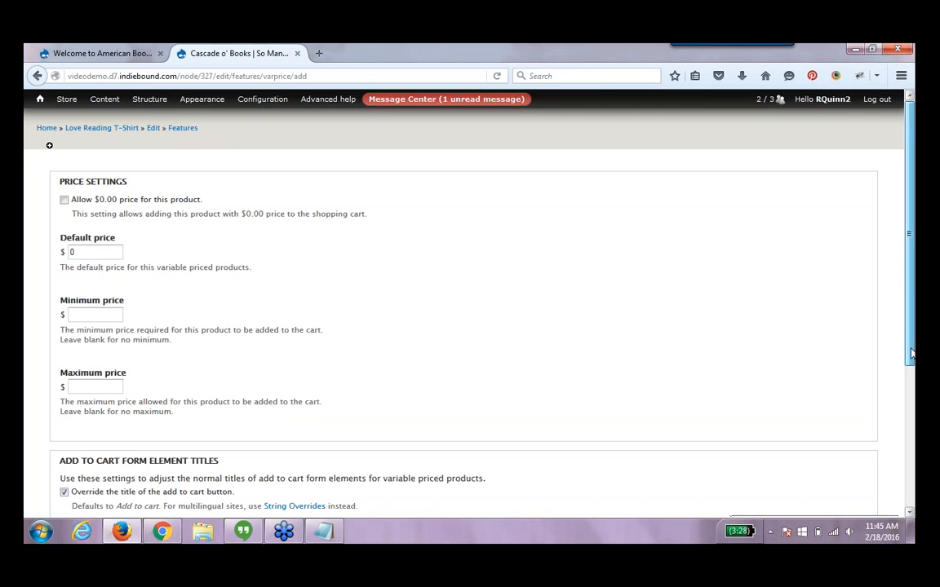
pyautogui.moveTo(912, 356); pyautogui.dragTo(913, 490)
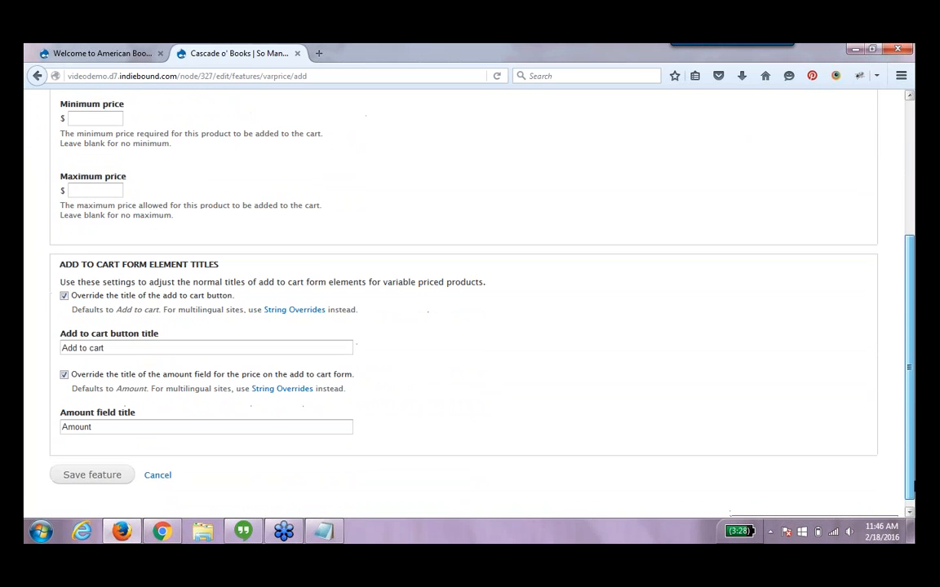
pyautogui.click(102, 480)
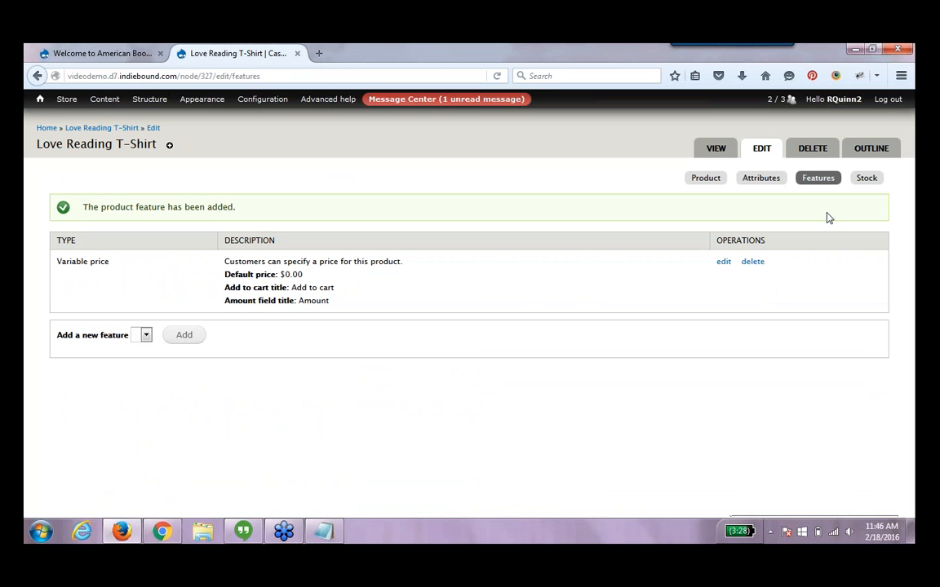
# View the T-shirt product page, enter an amount of 15, and add it to the cart
pyautogui.click(716, 149)
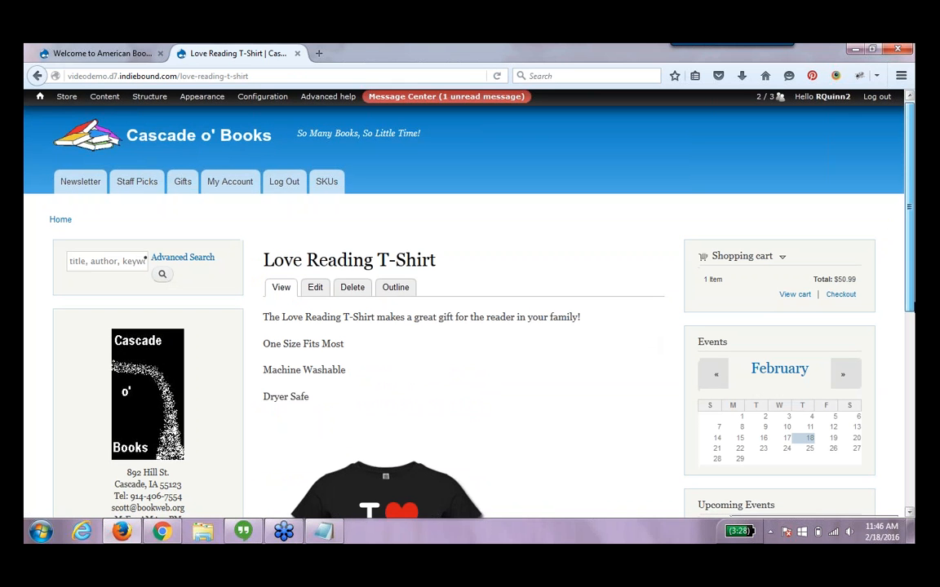
pyautogui.scroll(-5, 375, 469)
pyautogui.moveTo(304, 399); pyautogui.dragTo(248, 406)
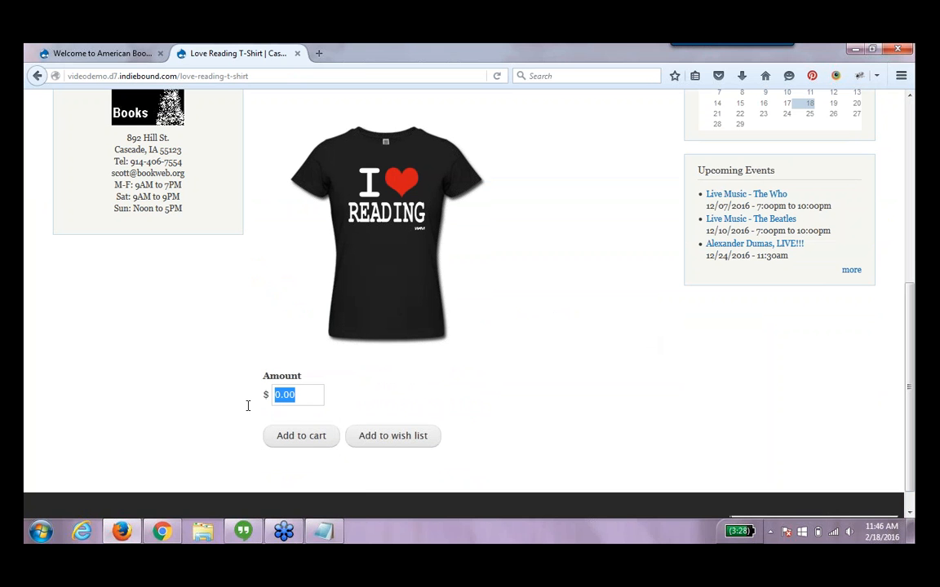
pyautogui.write('15')
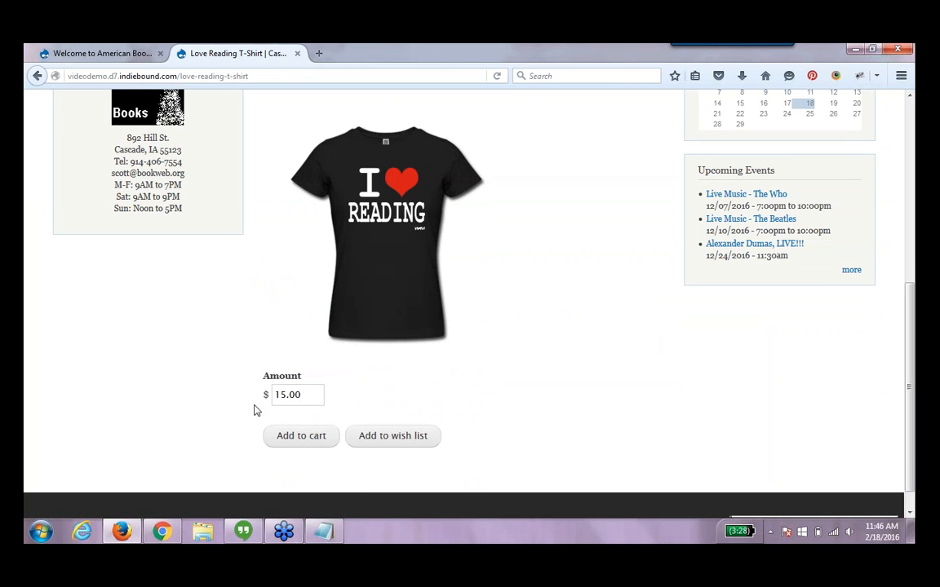
pyautogui.click(300, 434)
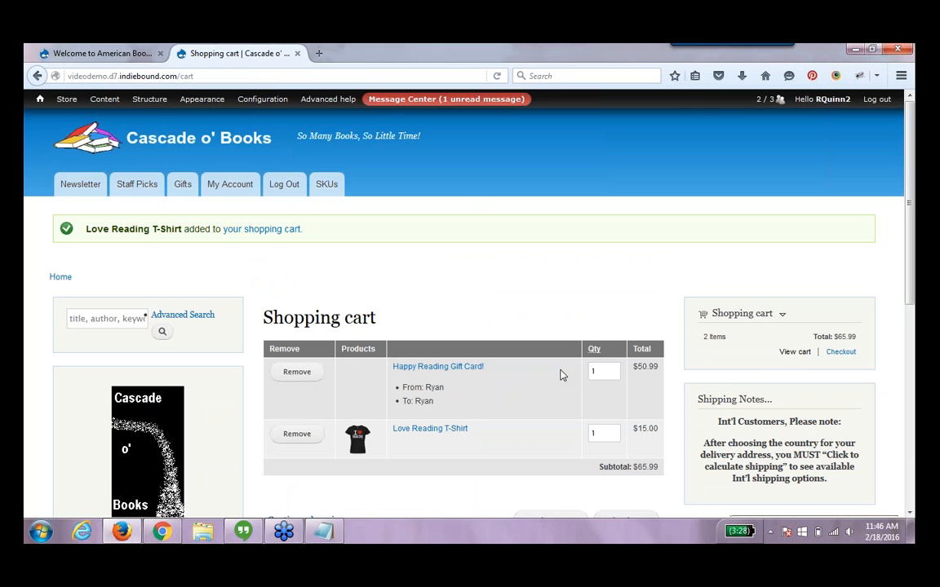
# Filter the content list to Donations and view the Support Our Shop! donation page
pyautogui.click(115, 106)
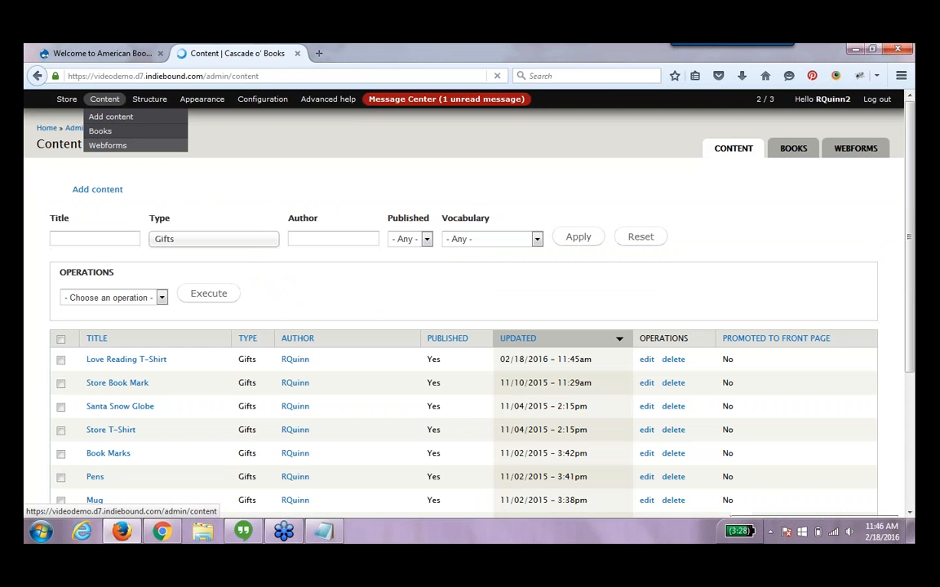
pyautogui.click(234, 243)
pyautogui.click(245, 307)
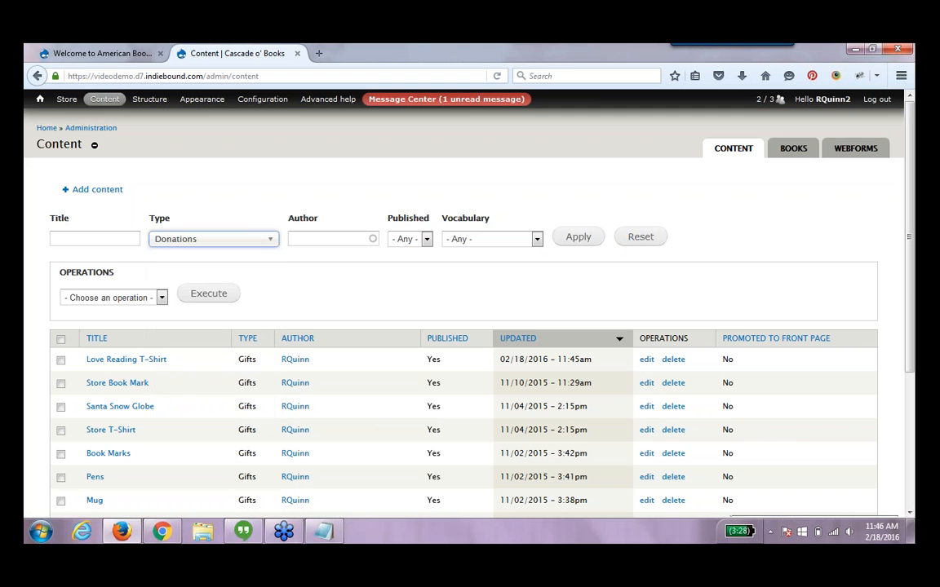
pyautogui.click(571, 239)
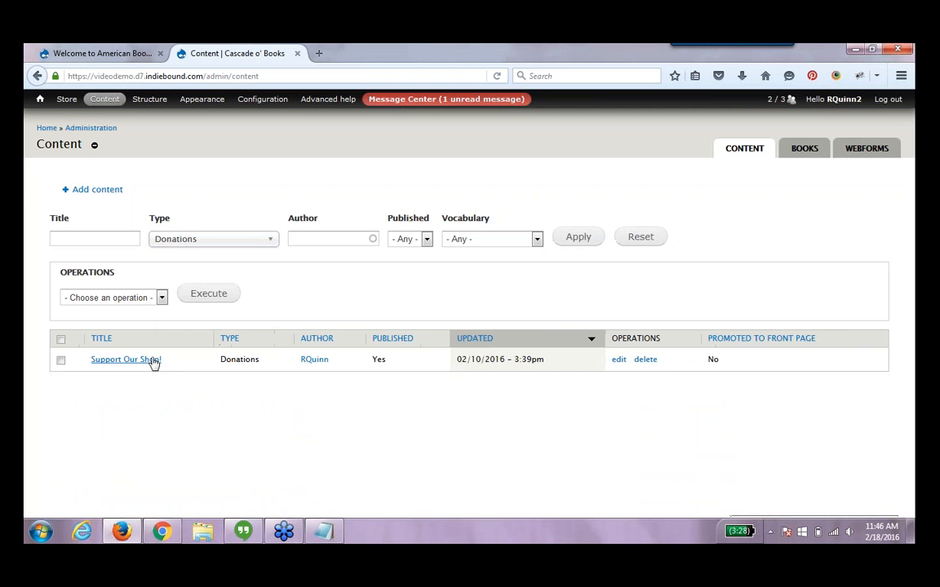
pyautogui.click(155, 362)
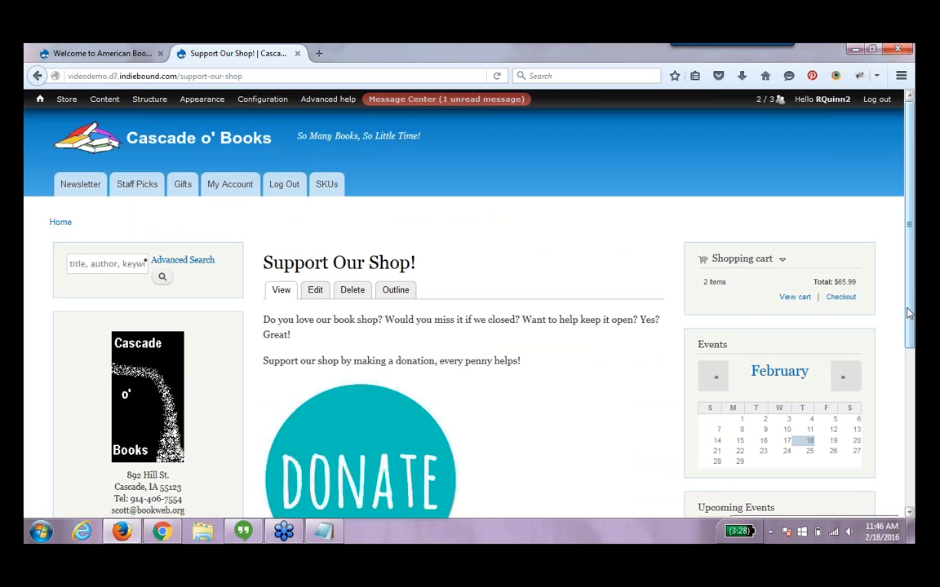
pyautogui.scroll(-5, 911, 373)
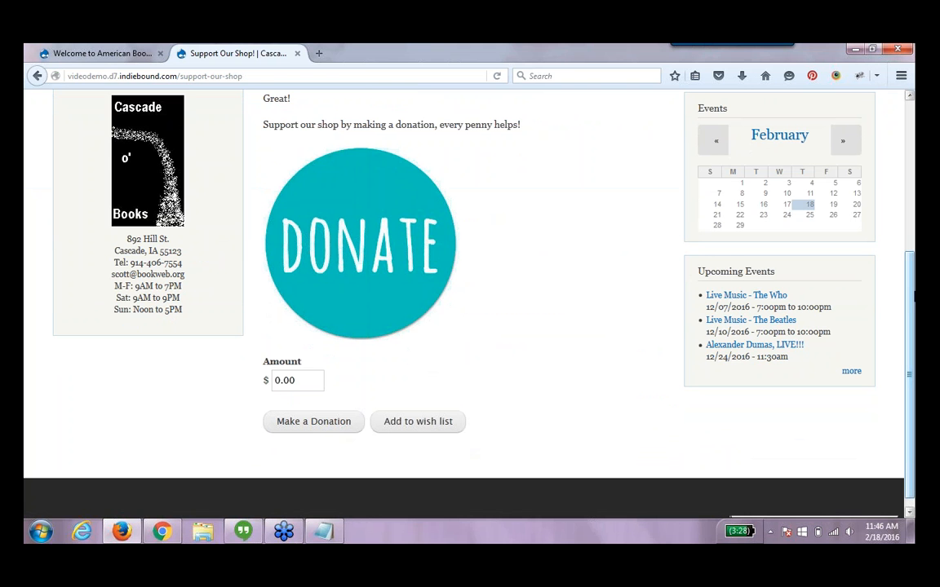
pyautogui.moveTo(913, 312); pyautogui.dragTo(913, 310)
pyautogui.scroll(5, 272, 215)
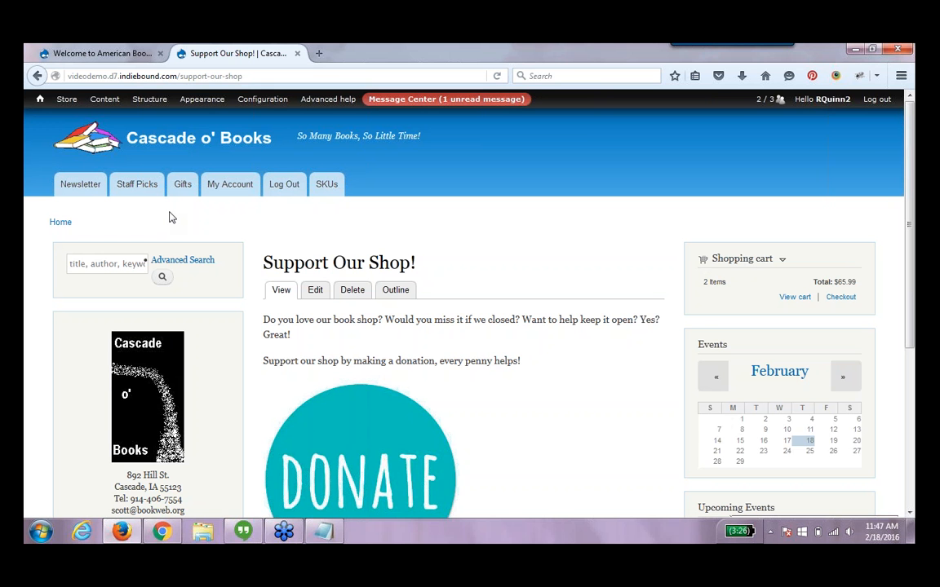
# Filter the content list by the Gifts content type
pyautogui.click(114, 103)
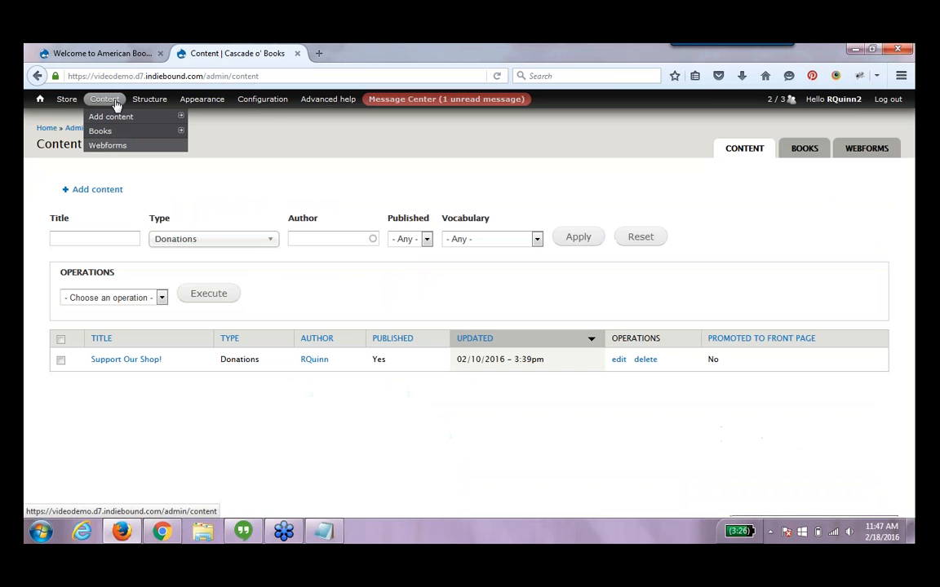
pyautogui.click(210, 241)
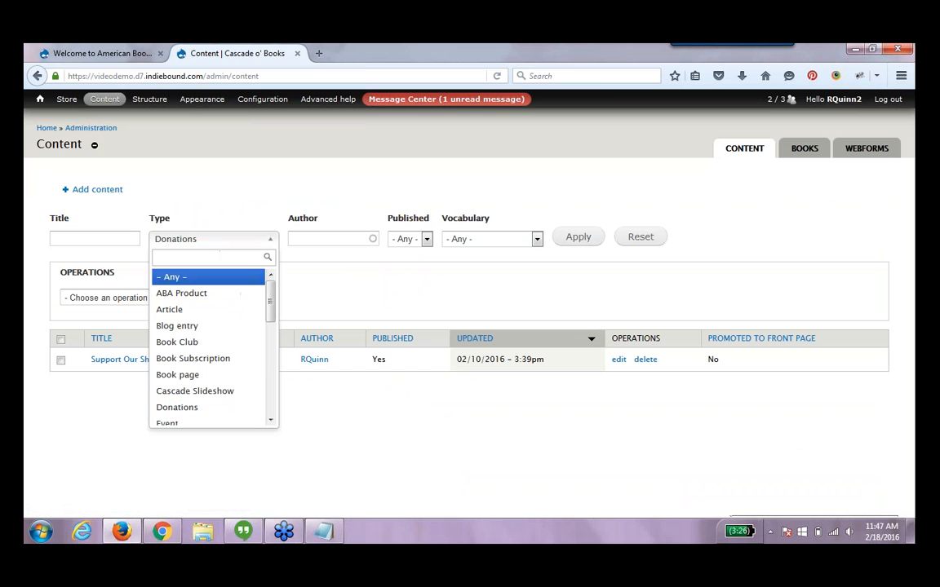
pyautogui.moveTo(273, 309); pyautogui.dragTo(282, 352)
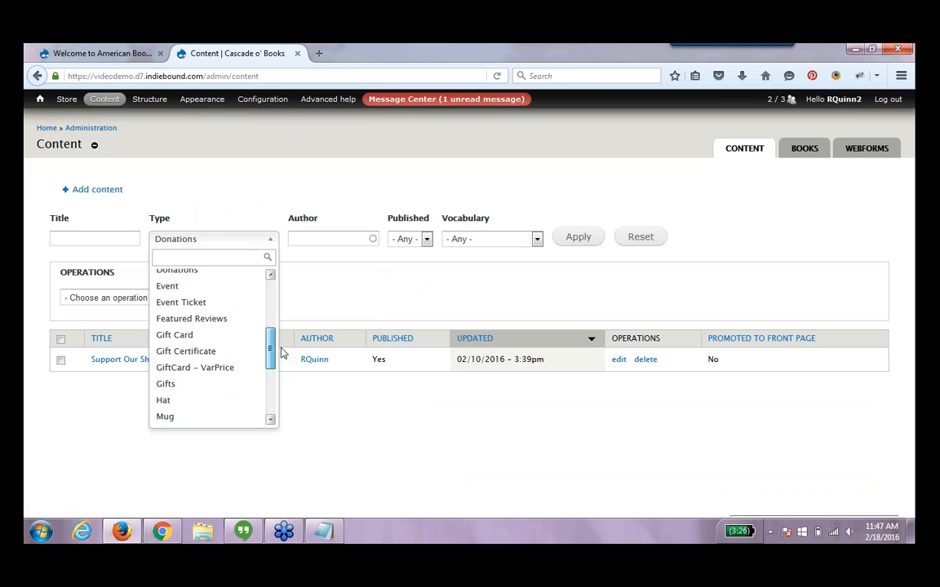
pyautogui.click(247, 384)
pyautogui.click(578, 236)
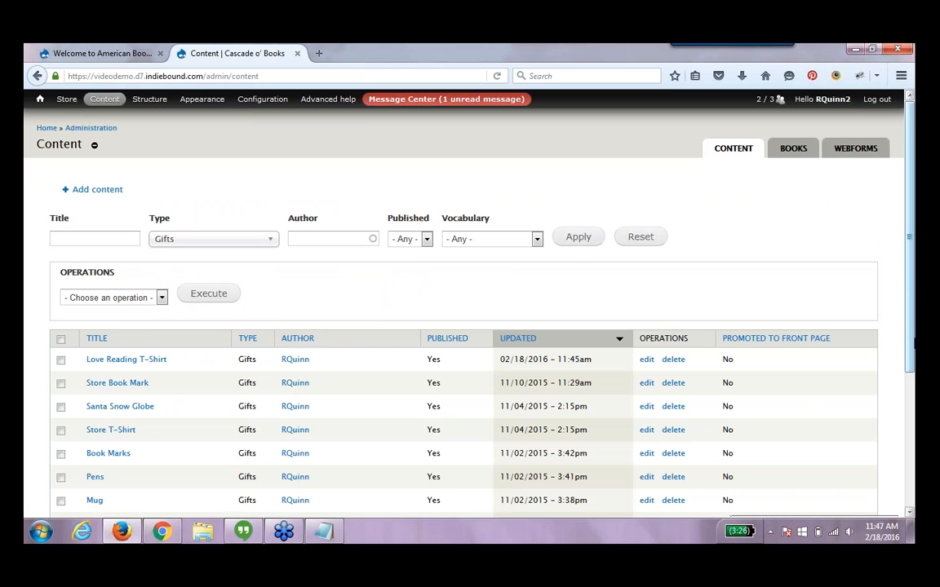
# Open the Lined Notebook Collection's stock settings, activate its SKU, set stock to 10 and threshold to 5, and save
pyautogui.moveTo(912, 354); pyautogui.dragTo(911, 434)
pyautogui.click(646, 403)
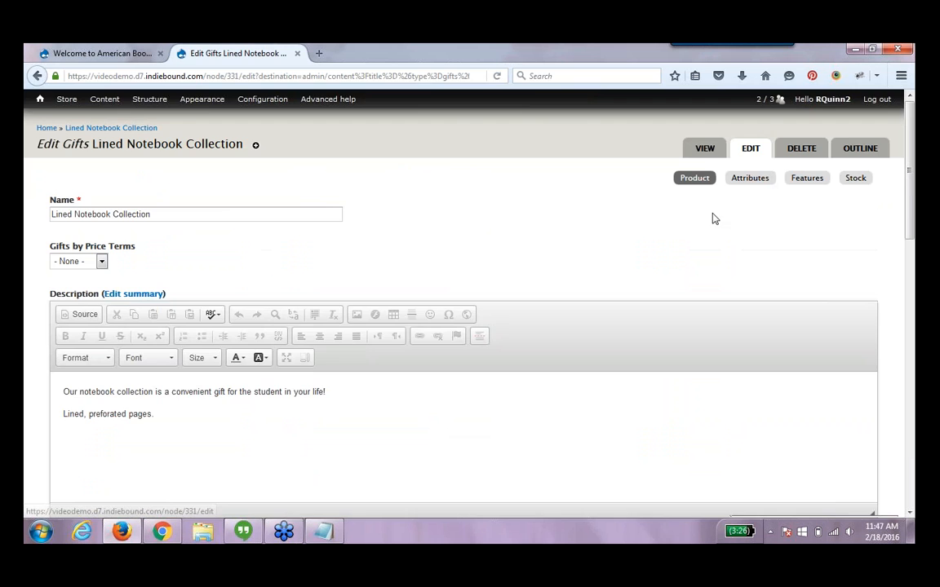
pyautogui.click(855, 179)
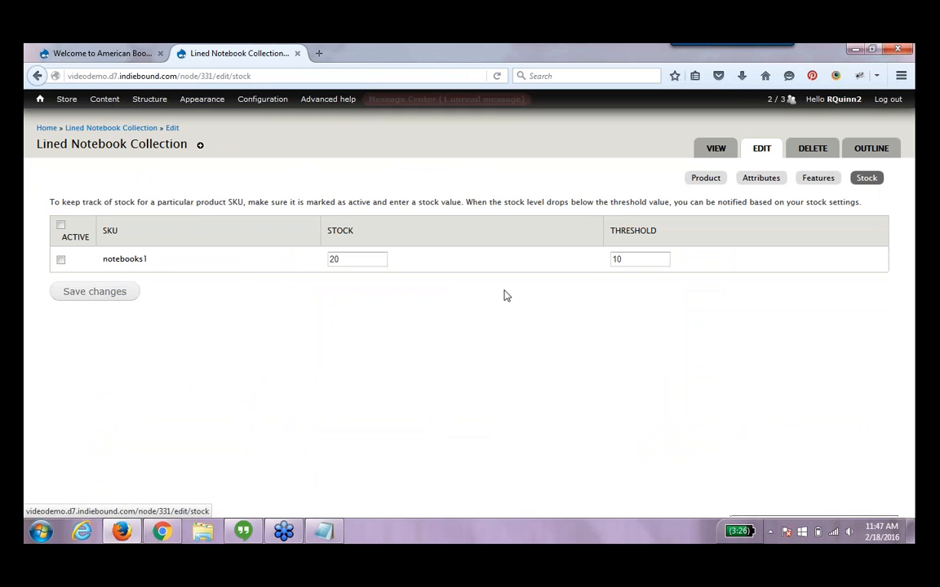
pyautogui.click(61, 260)
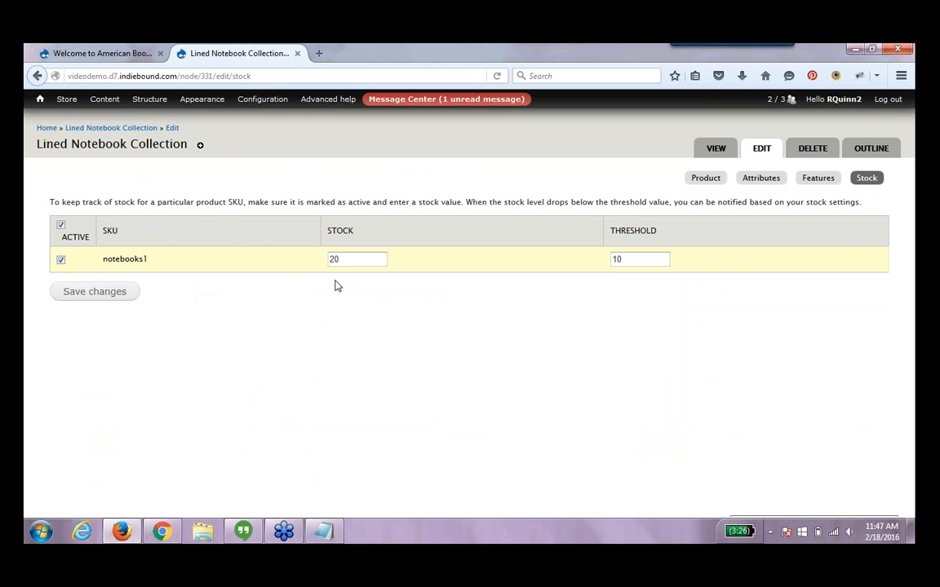
pyautogui.moveTo(359, 260); pyautogui.dragTo(329, 259)
pyautogui.write('10')
pyautogui.click(467, 280)
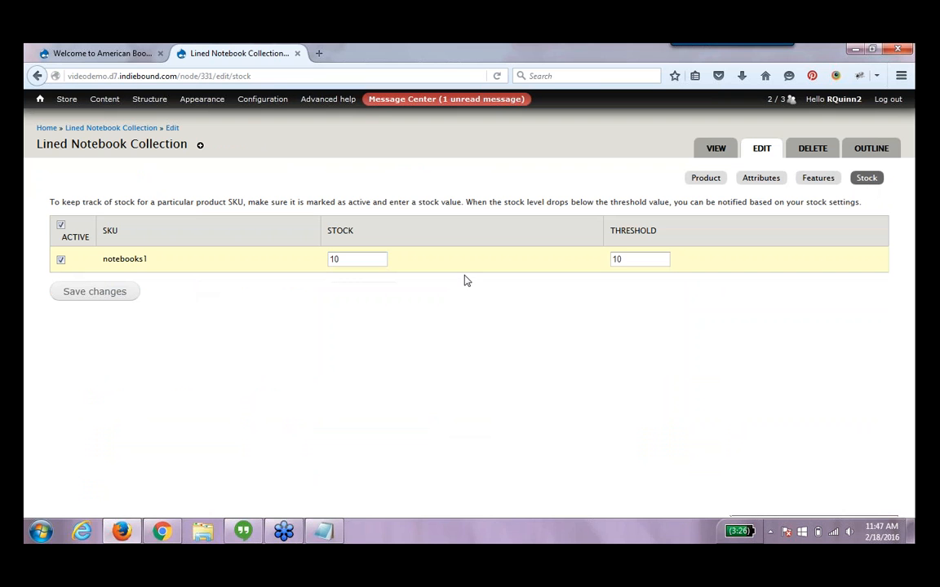
pyautogui.click(636, 260)
pyautogui.moveTo(636, 260); pyautogui.dragTo(594, 278)
pyautogui.write('5')
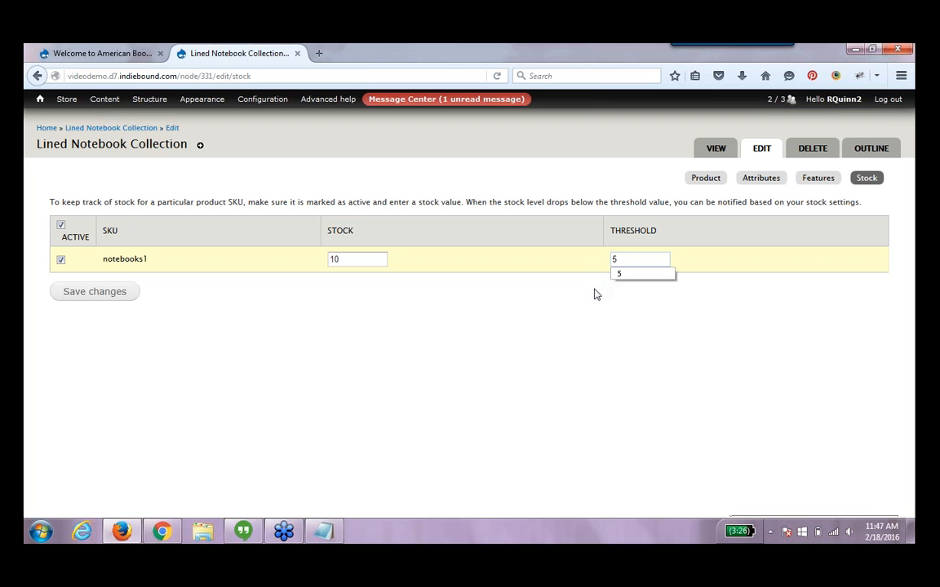
pyautogui.click(596, 292)
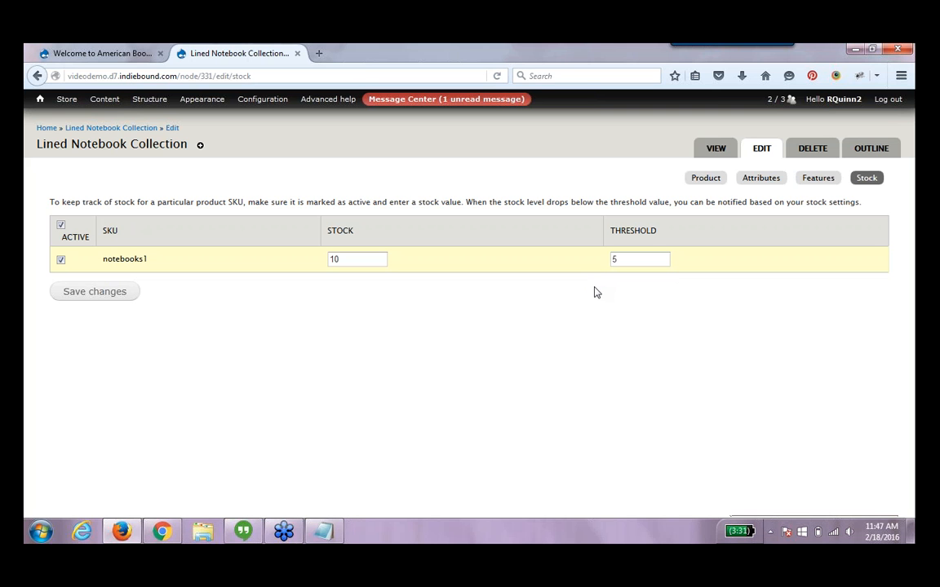
pyautogui.click(108, 293)
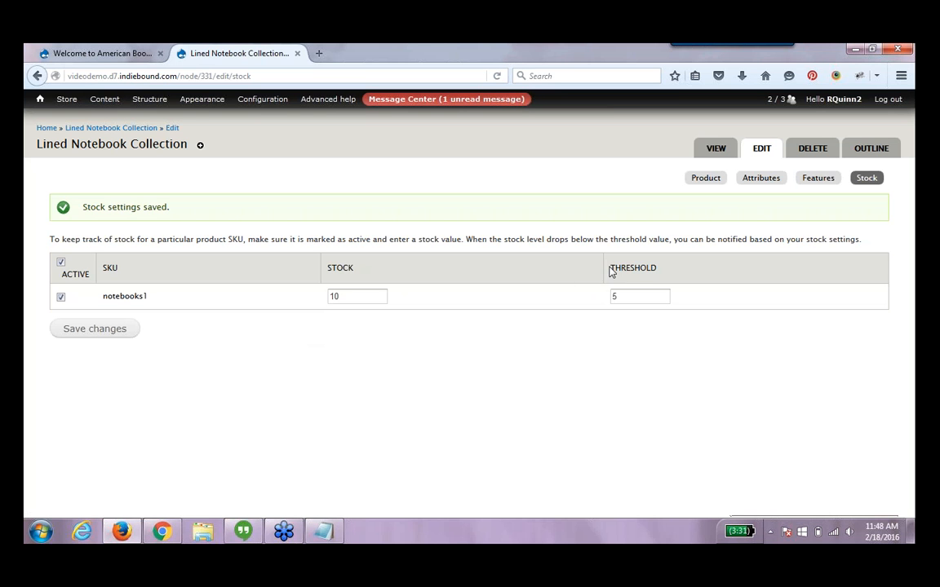
# Open the store's Stock notifications configuration page
pyautogui.moveTo(611, 271); pyautogui.dragTo(661, 275)
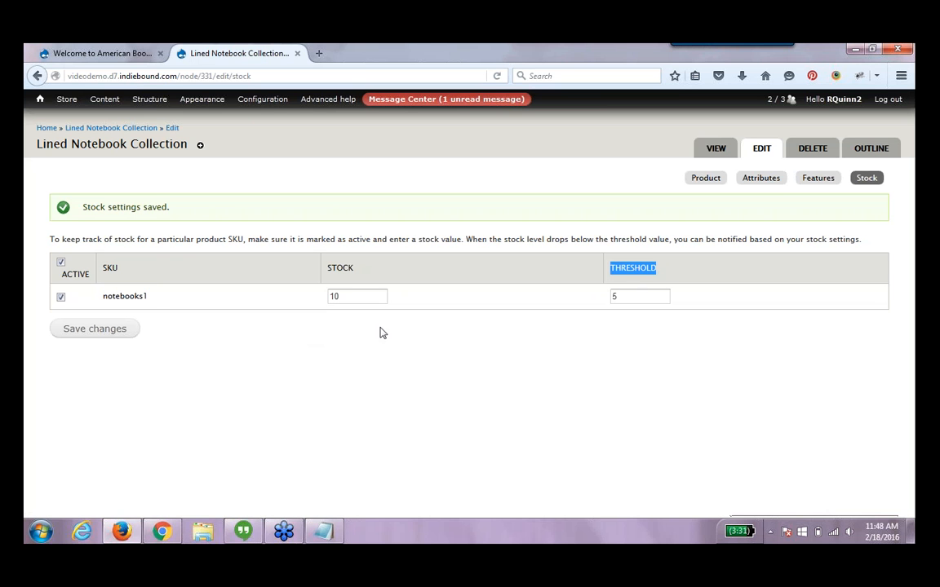
pyautogui.click(404, 360)
pyautogui.moveTo(67, 99)
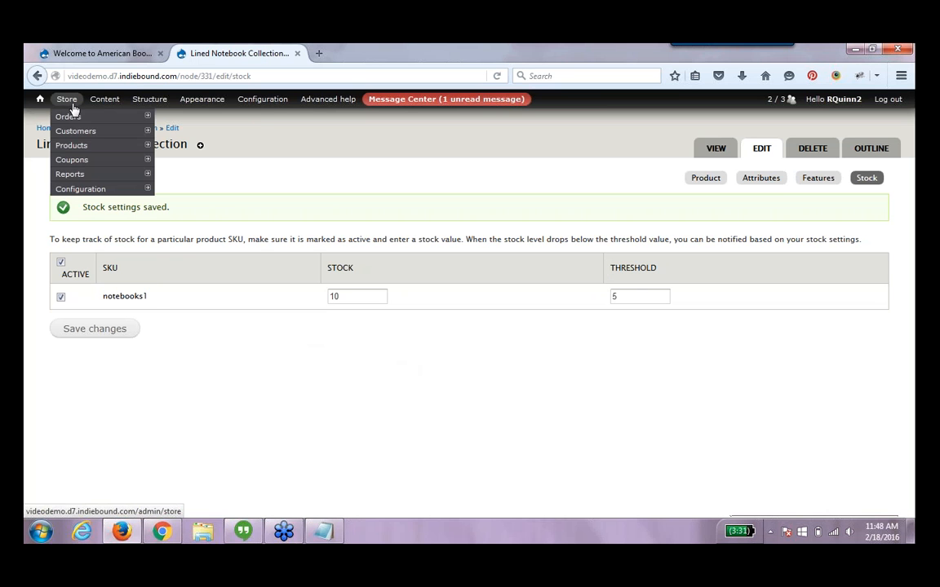
pyautogui.moveTo(93, 188)
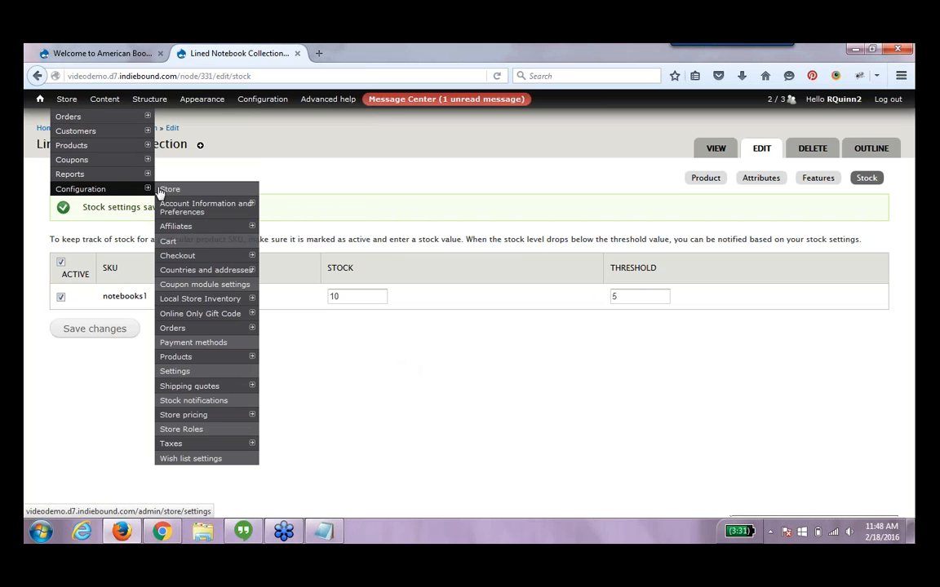
pyautogui.moveTo(219, 419)
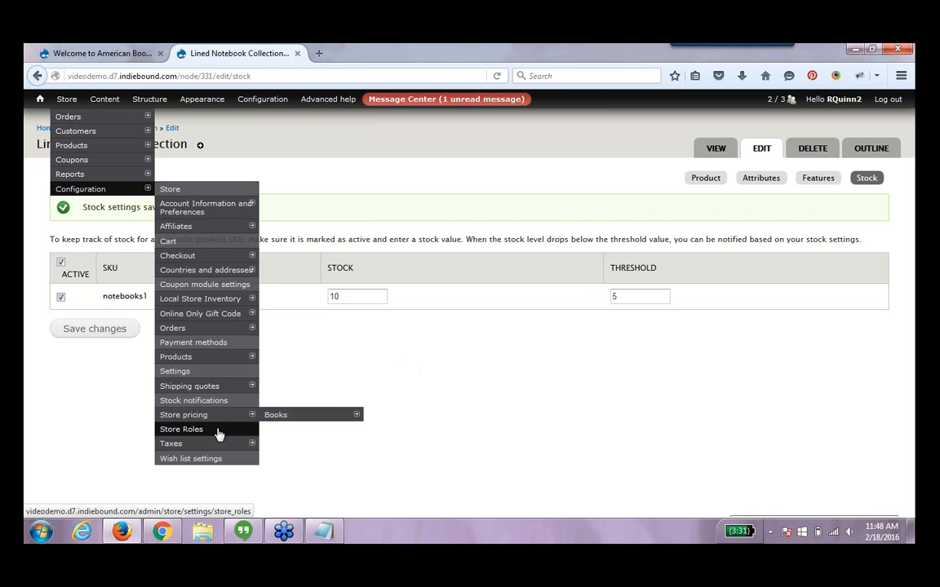
pyautogui.click(226, 402)
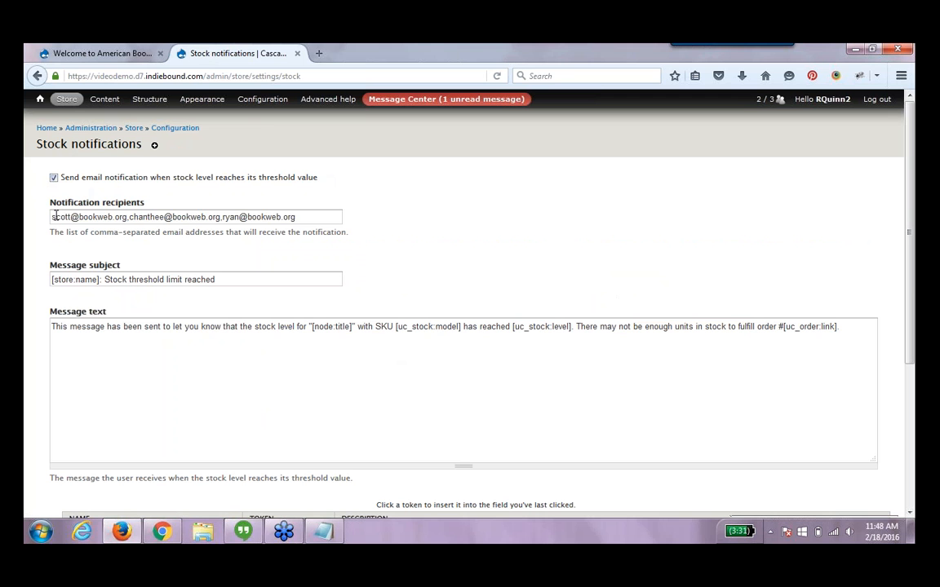
# Review the stock notification recipients, message subject and message text, then return to the notebook's stock page
pyautogui.moveTo(52, 216); pyautogui.dragTo(320, 226)
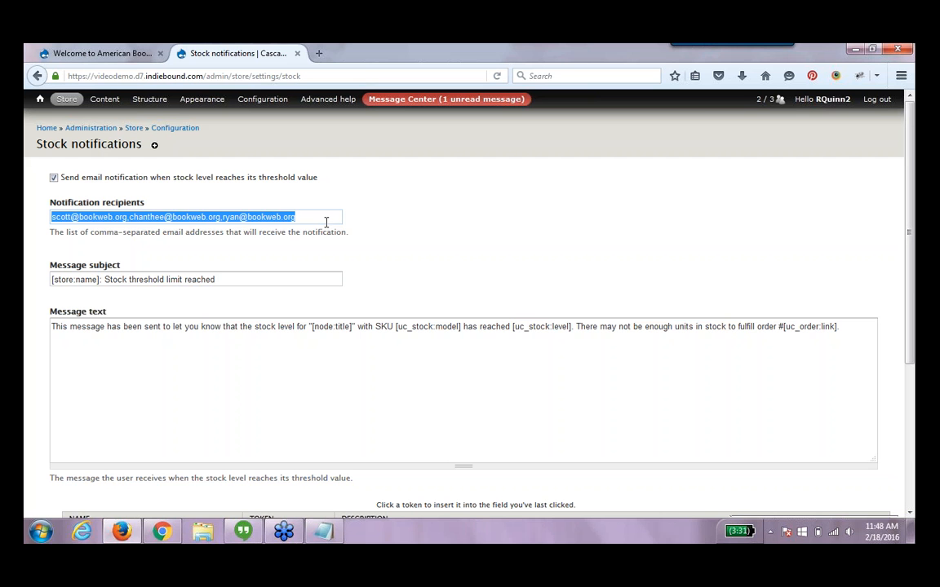
pyautogui.click(326, 221)
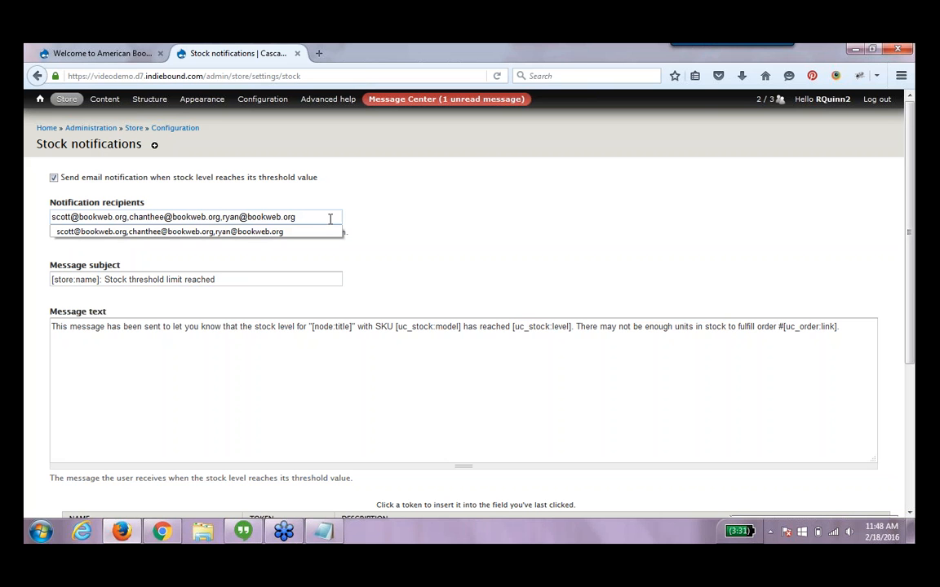
pyautogui.click(225, 218)
pyautogui.click(390, 177)
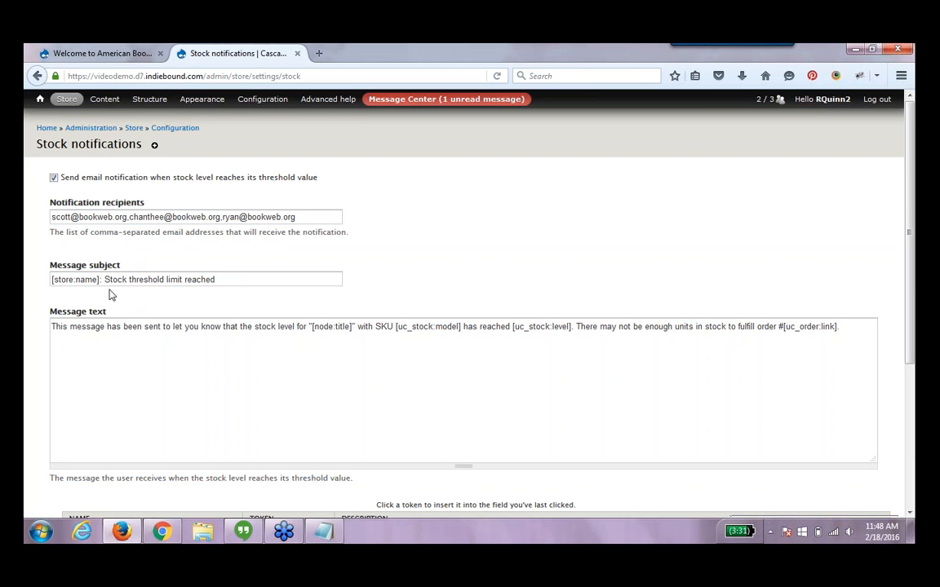
pyautogui.moveTo(99, 280); pyautogui.dragTo(49, 280)
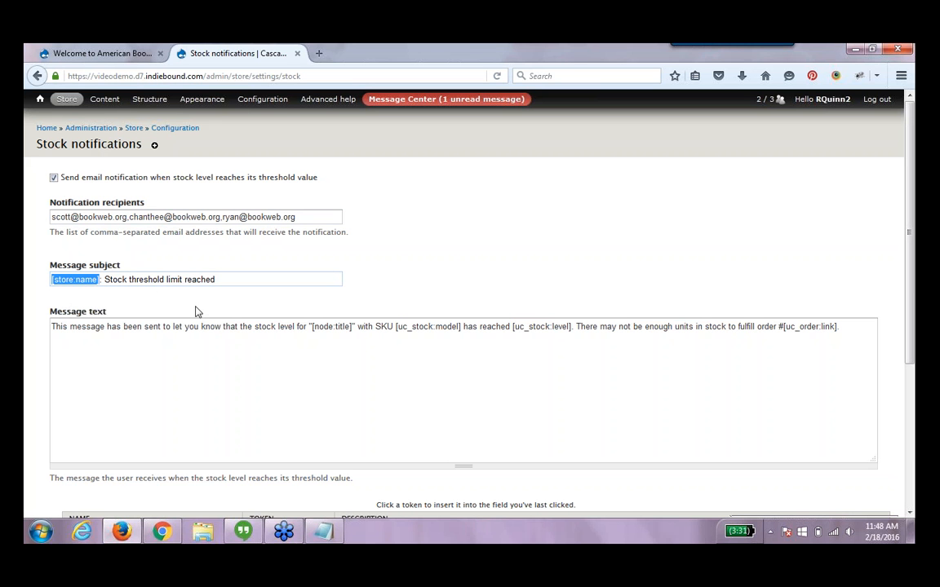
pyautogui.click(400, 286)
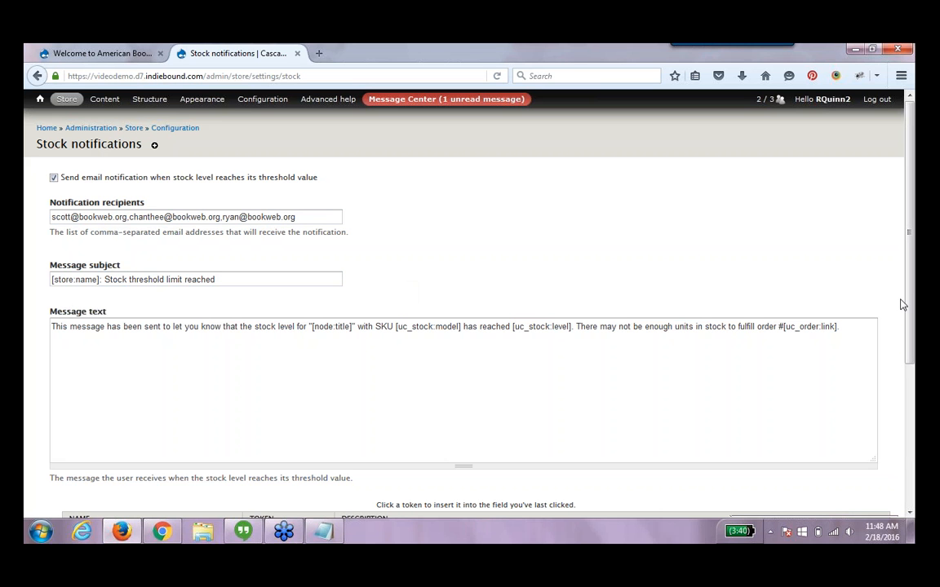
pyautogui.moveTo(907, 309); pyautogui.dragTo(913, 384)
pyautogui.scroll(3, 359, 394)
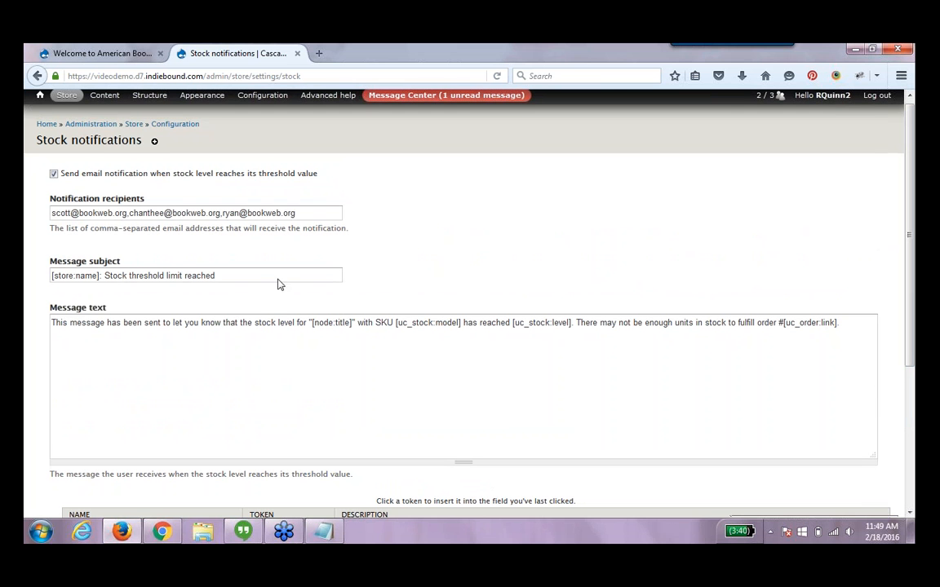
pyautogui.moveTo(302, 214); pyautogui.dragTo(56, 216)
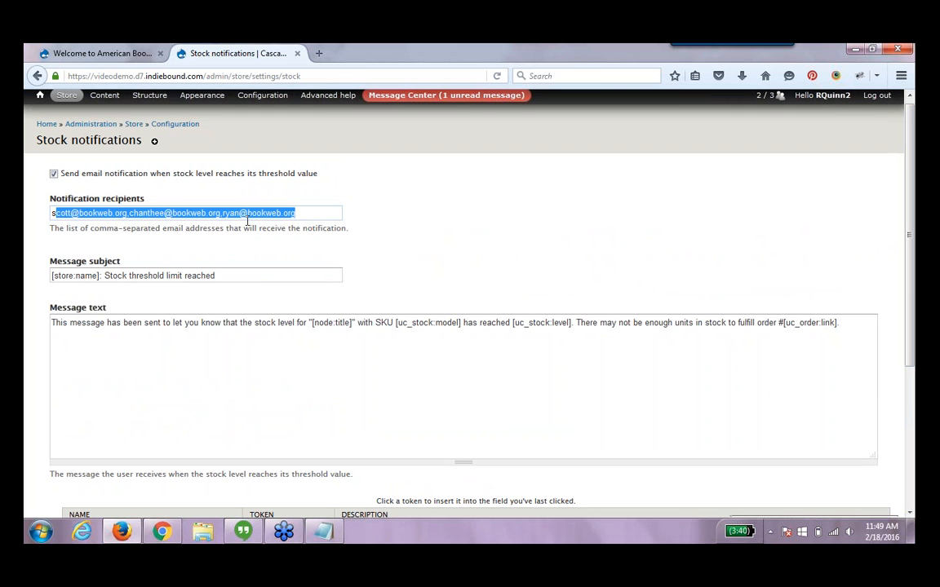
pyautogui.click(432, 234)
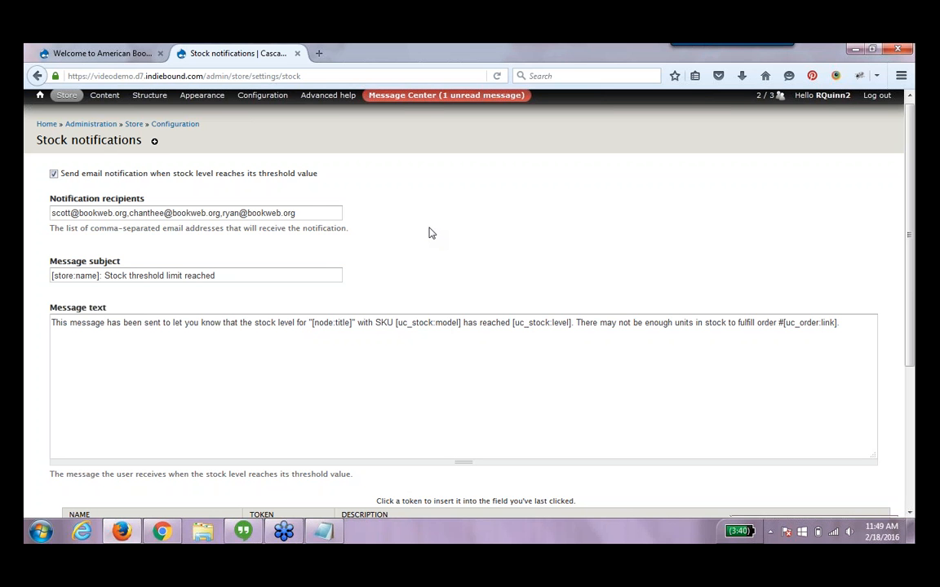
pyautogui.click(37, 76)
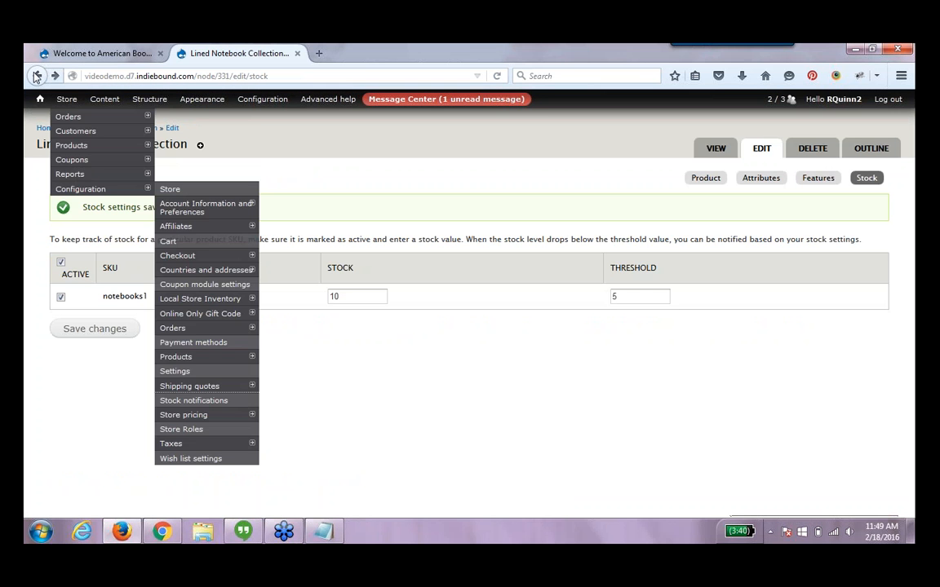
# Save the Lined Notebook Collection stock settings again and go to the store's home page
pyautogui.moveTo(625, 294); pyautogui.dragTo(606, 299)
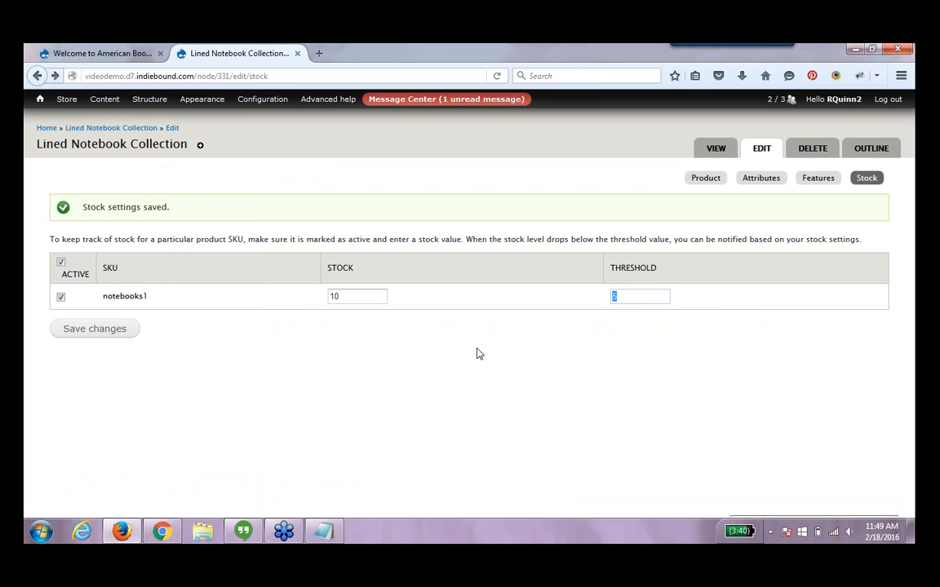
pyautogui.click(127, 330)
pyautogui.moveTo(116, 104)
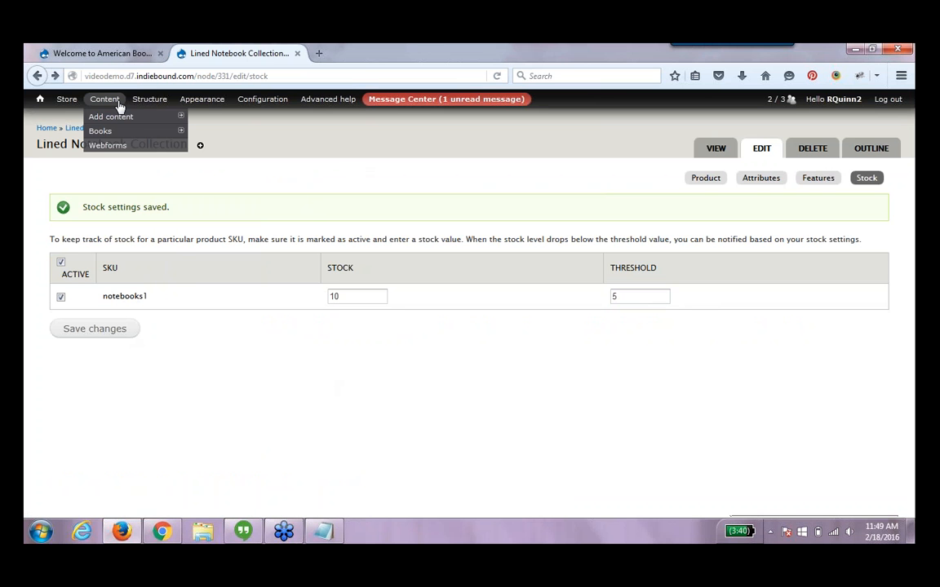
pyautogui.click(39, 99)
# Search the storefront for the super power mug
pyautogui.moveTo(123, 160)
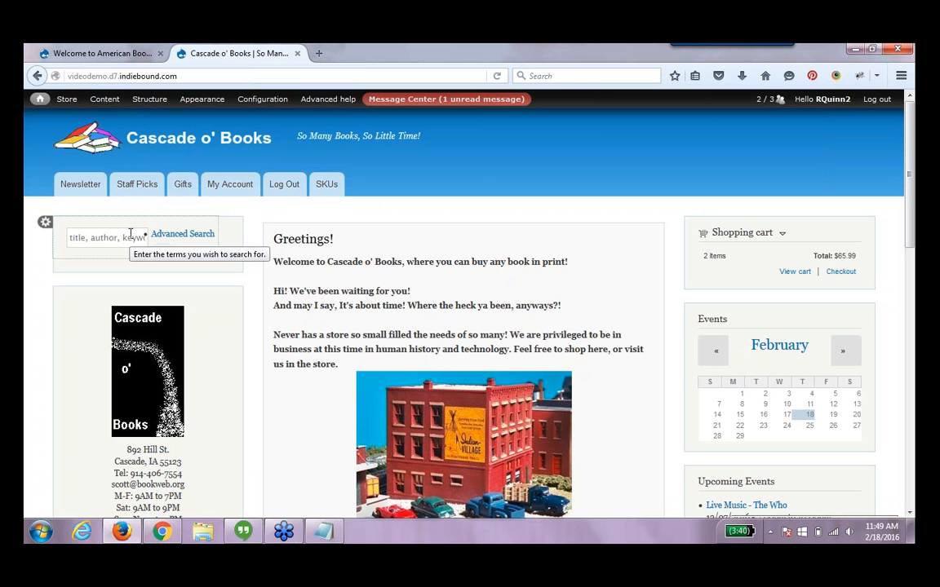
pyautogui.click(130, 234)
pyautogui.write('super')
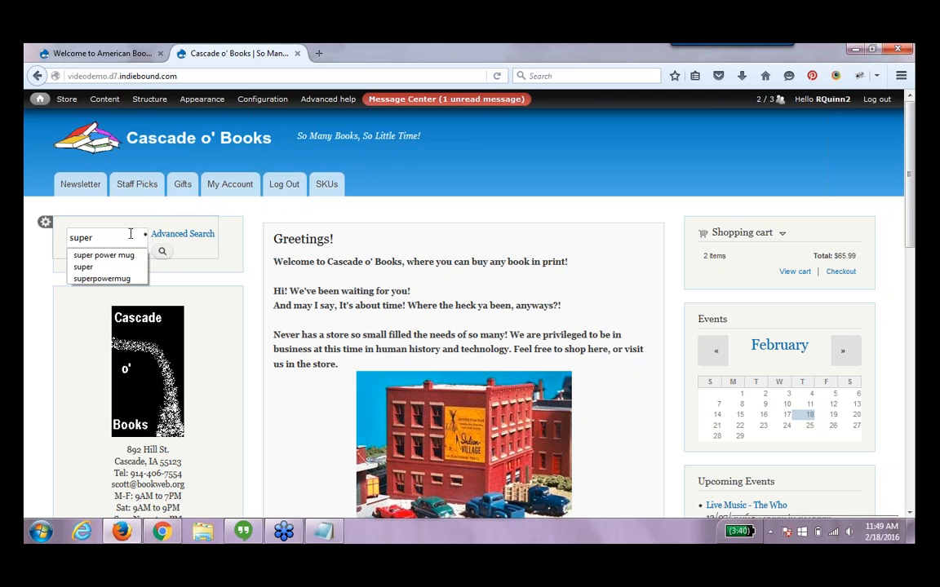
pyautogui.press('Down')
pyautogui.press('Return')
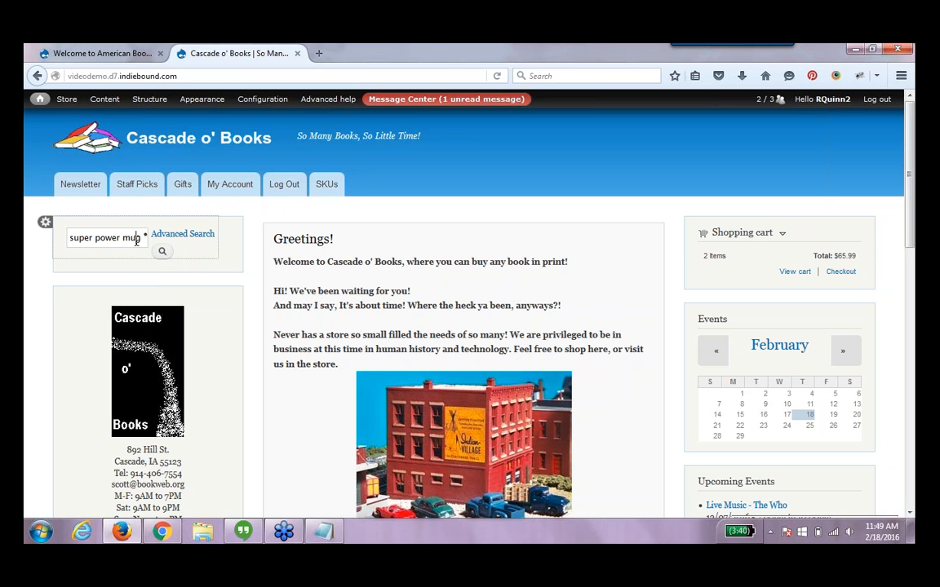
pyautogui.press('Return')
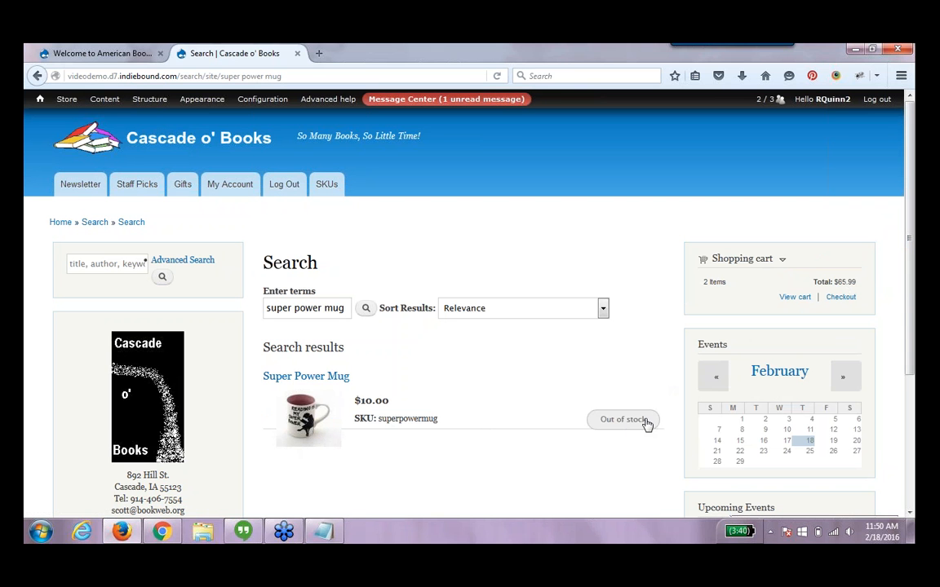
# Open the Super Power Mug product and add it to the wish list
pyautogui.click(315, 380)
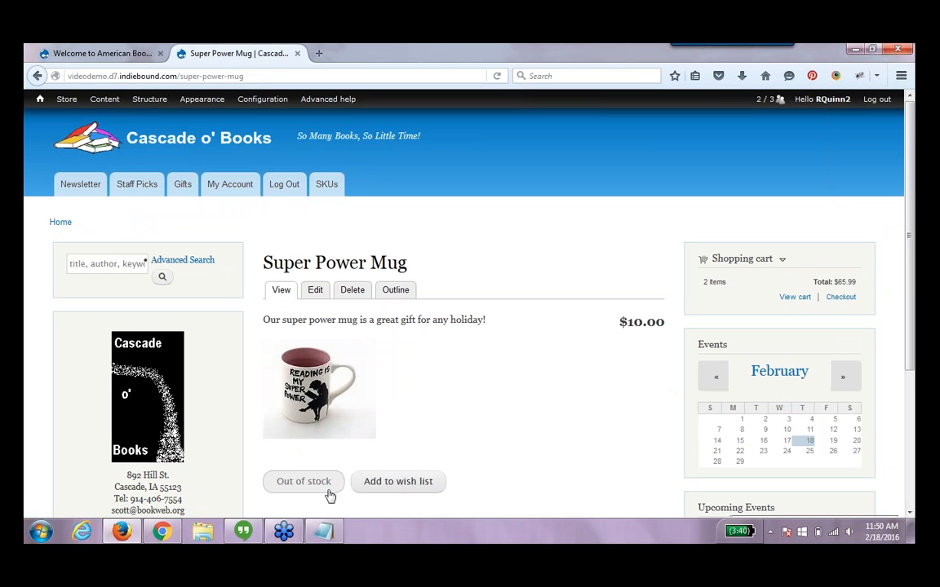
pyautogui.click(363, 492)
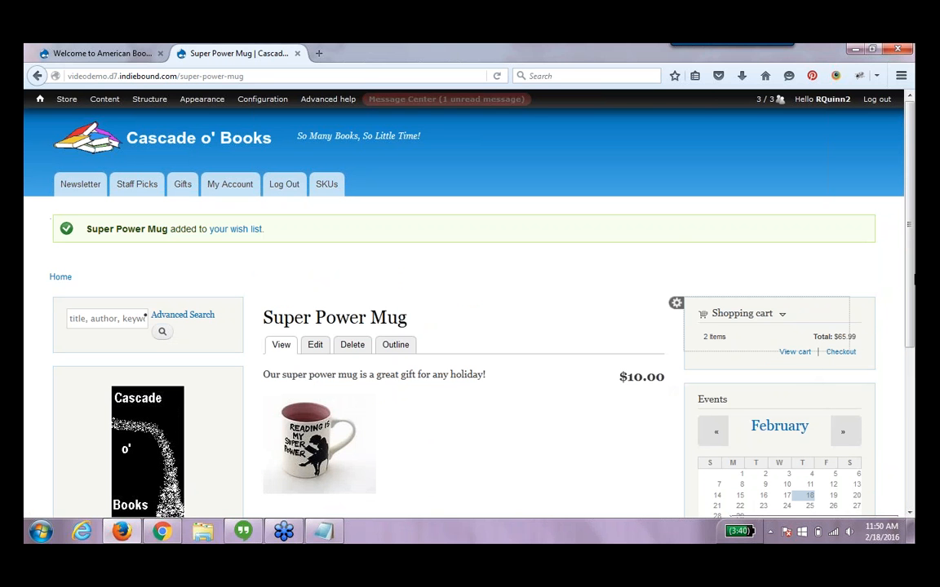
# Open the wish list and review the products listed in it
pyautogui.click(243, 230)
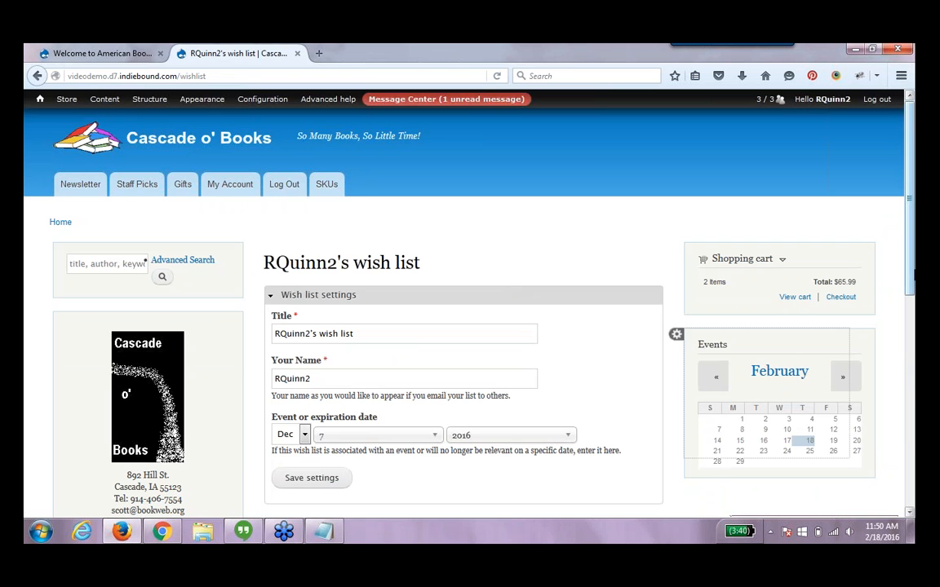
pyautogui.scroll(-5, 613, 409)
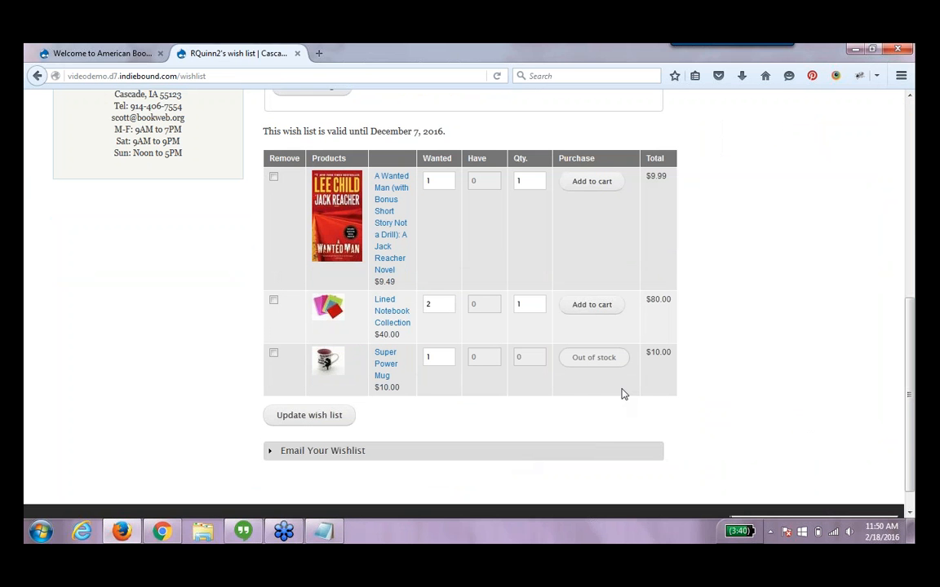
pyautogui.moveTo(911, 397); pyautogui.dragTo(913, 376)
pyautogui.scroll(5, 563, 170)
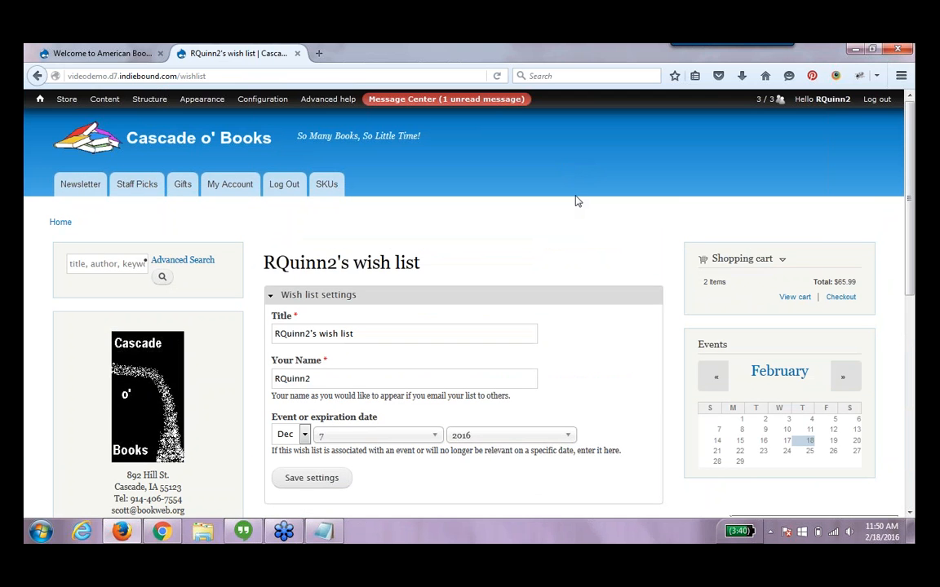
# Open the store's Stock reports page
pyautogui.moveTo(72, 98)
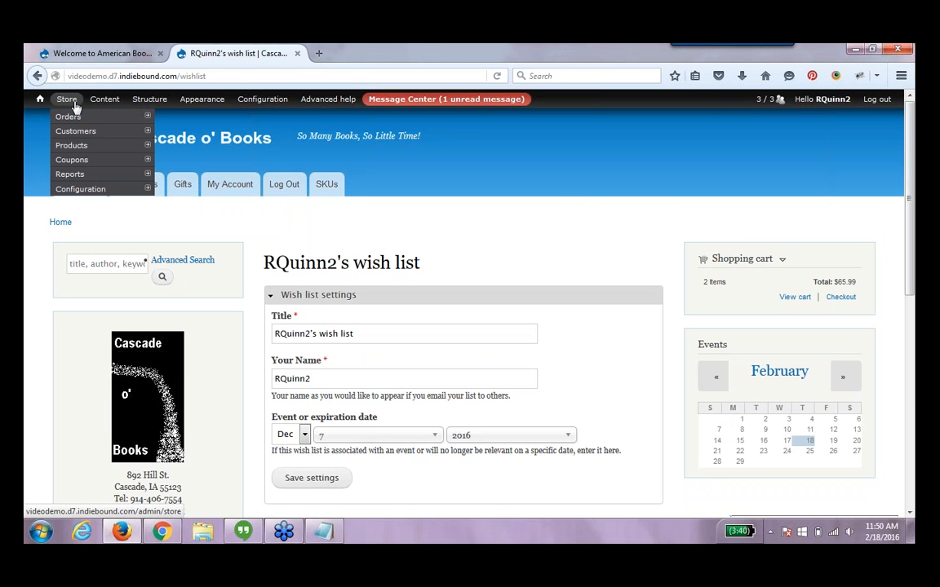
pyautogui.moveTo(82, 173)
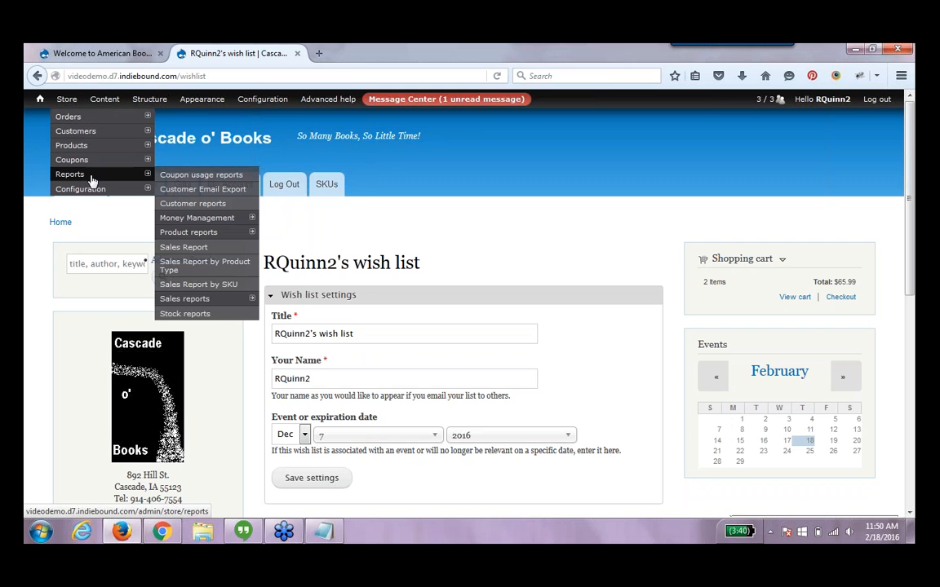
pyautogui.click(219, 314)
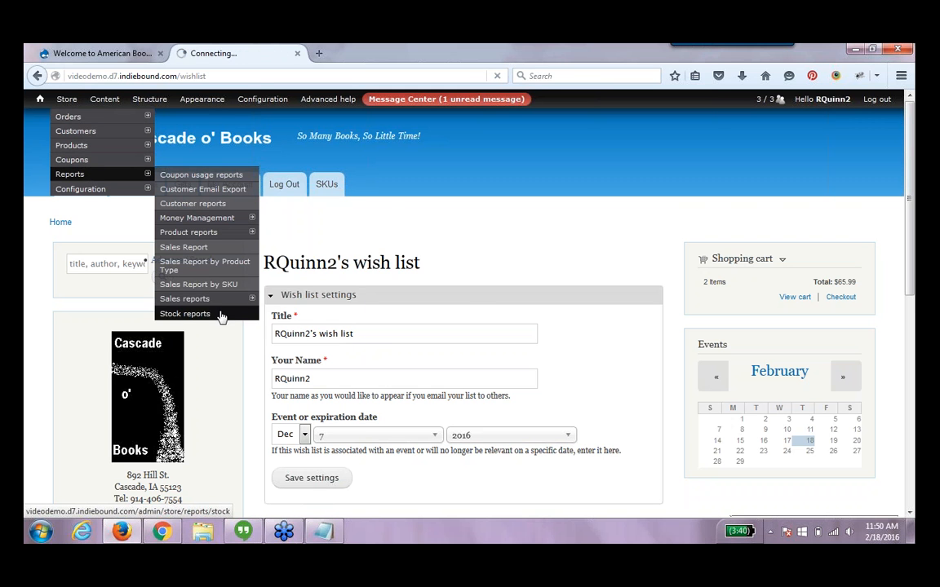
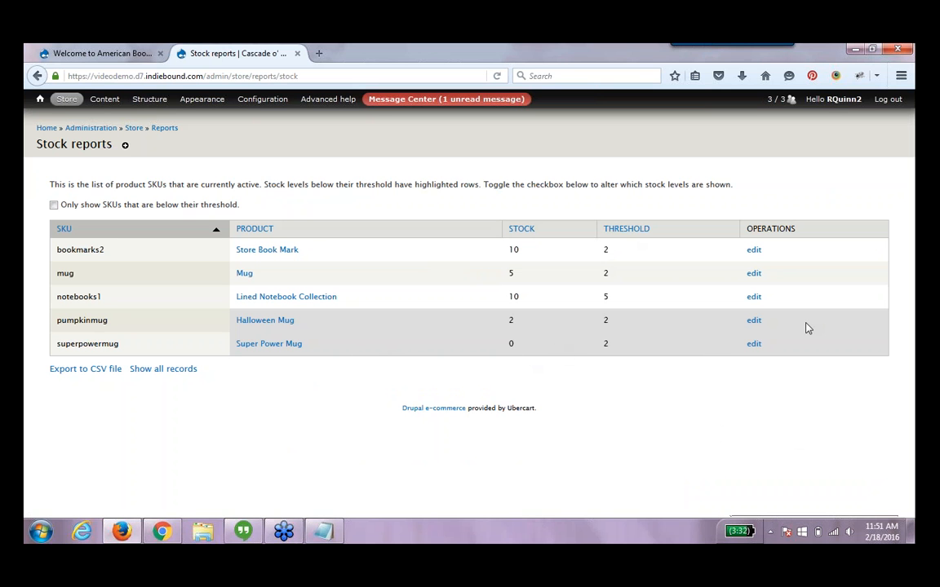
# Edit the superpowermug SKU's stock level, setting it to 10, and save the changes
pyautogui.click(753, 346)
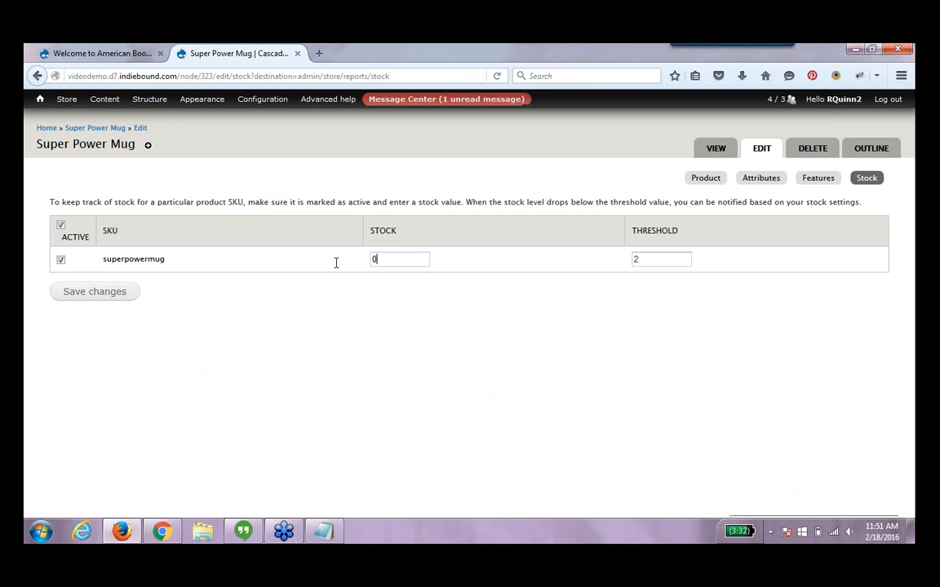
pyautogui.doubleClick(375, 259)
pyautogui.write('10')
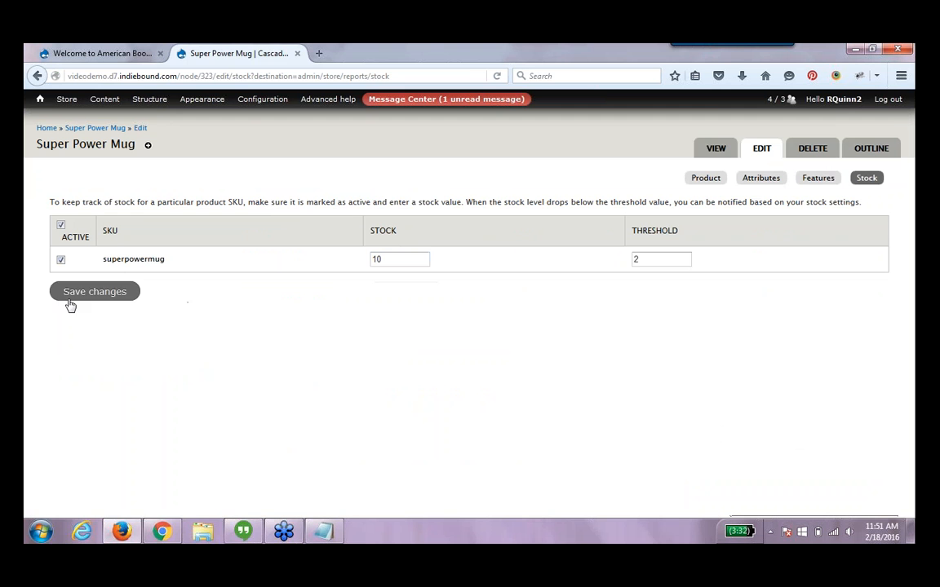
pyautogui.click(69, 298)
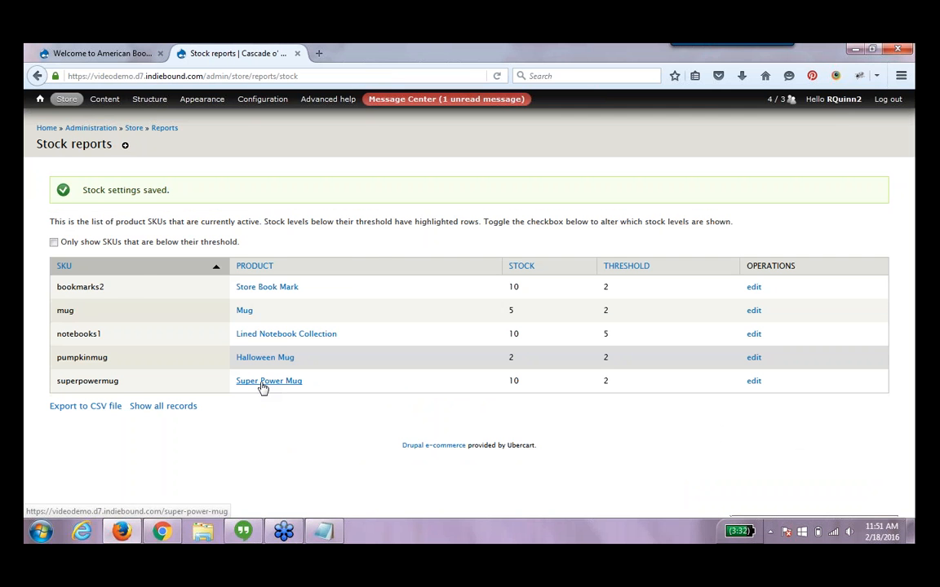
# Open the Super Power Mug product page and add the mug to the shopping cart
pyautogui.click(262, 383)
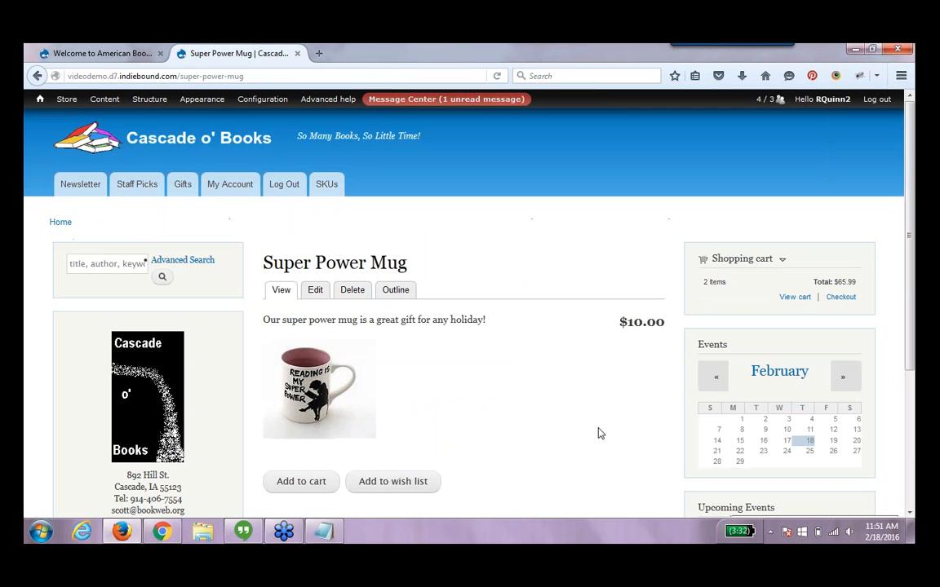
pyautogui.click(287, 492)
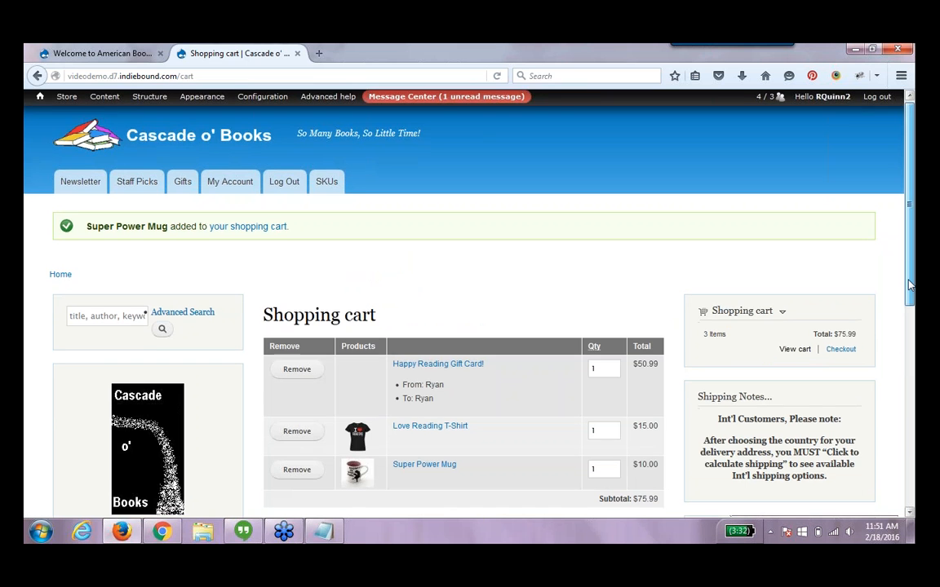
# Remove the gift card, the Love Reading T-Shirt and the Super Power Mug from the shopping cart
pyautogui.scroll(-3, 897, 268)
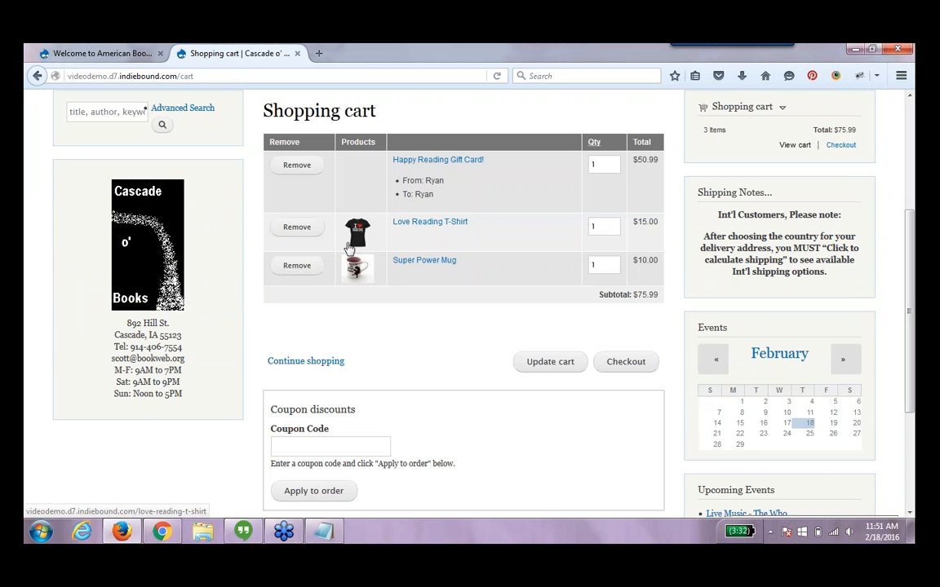
pyautogui.click(307, 168)
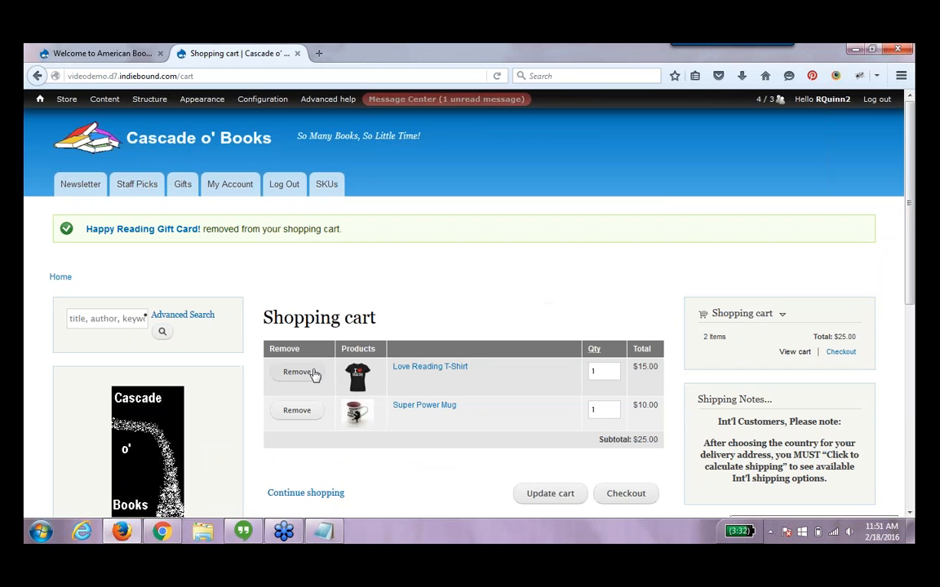
pyautogui.click(315, 374)
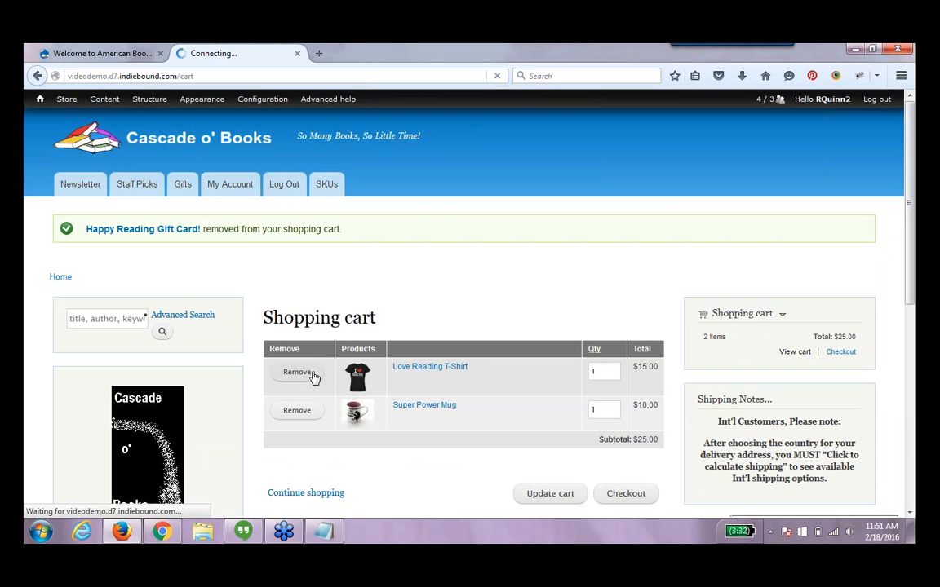
pyautogui.click(311, 378)
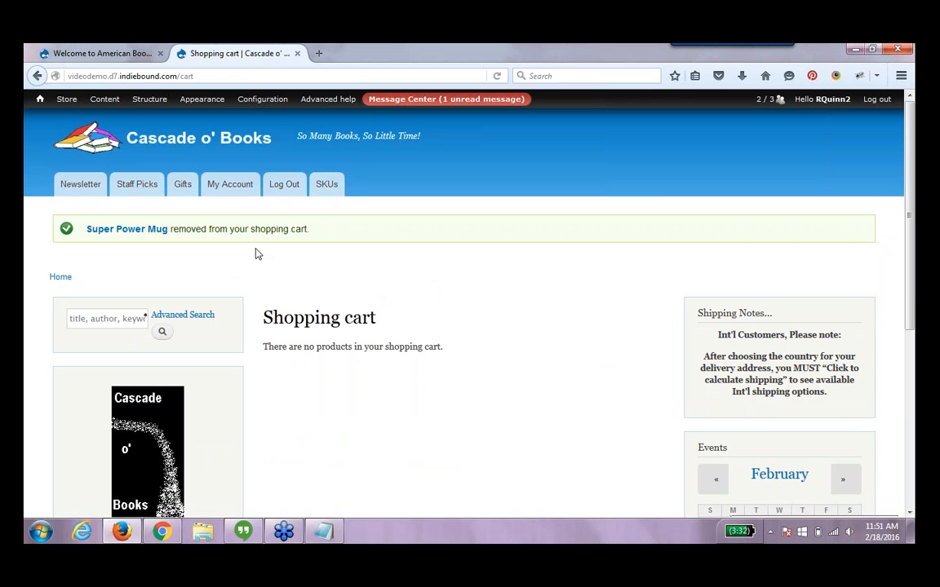
# Create a new reaction rule named Donation Thank You Message that reacts on the Customer completes checkout event
pyautogui.moveTo(262, 99)
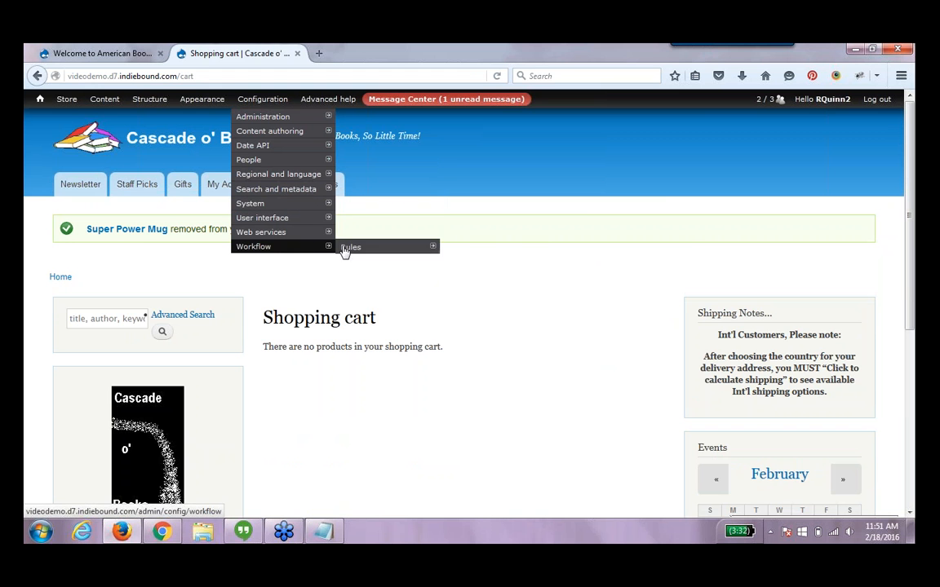
pyautogui.click(349, 249)
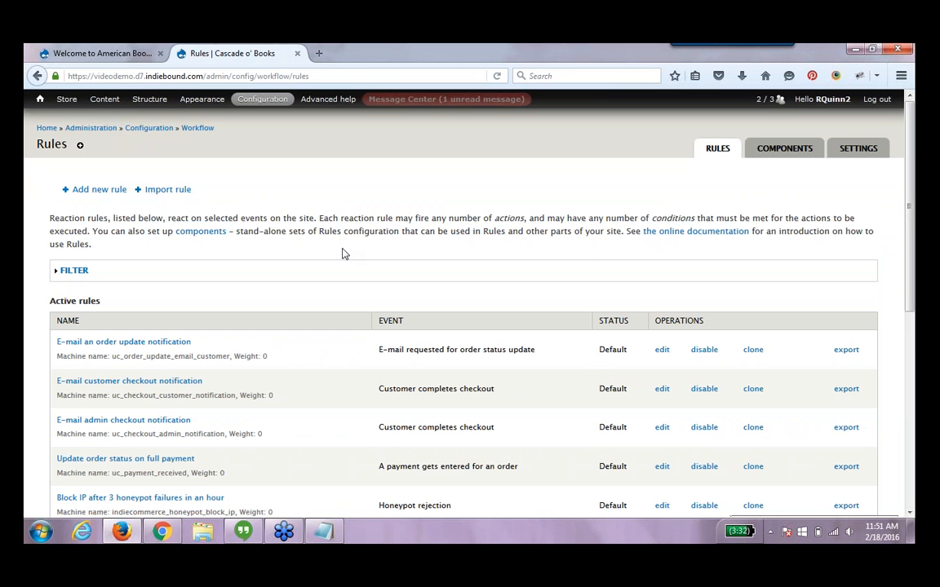
pyautogui.click(118, 193)
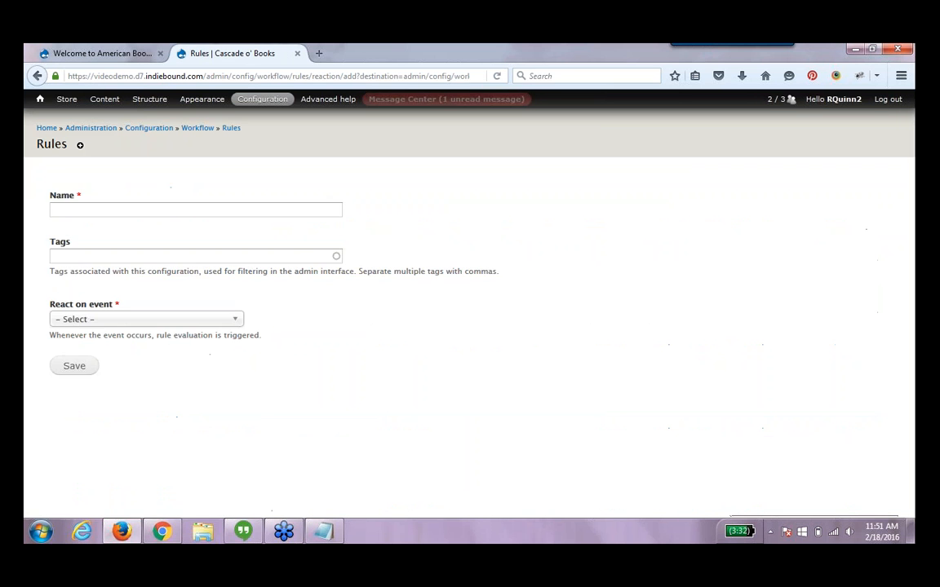
pyautogui.click(124, 207)
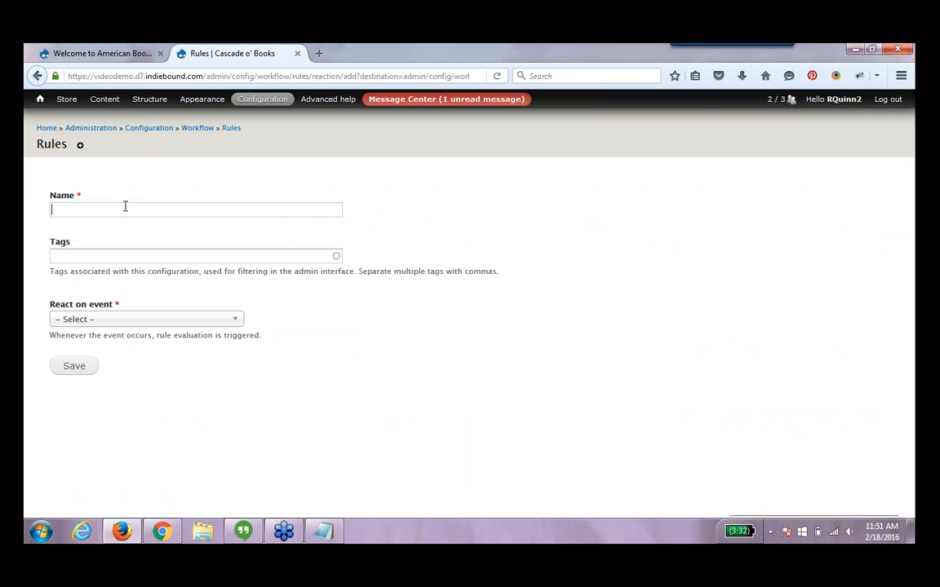
pyautogui.write('DOnati')
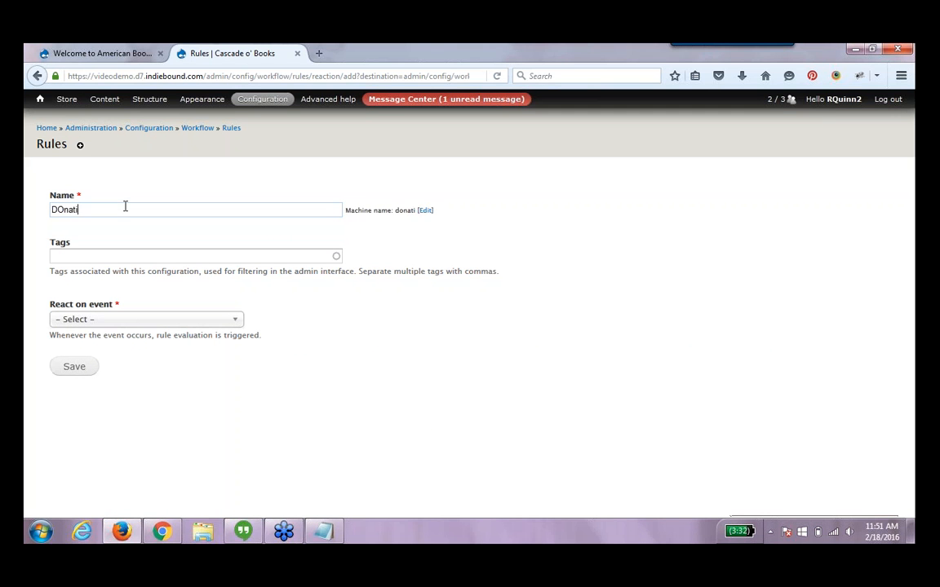
pyautogui.press('BackSpace')
pyautogui.press('BackSpace')
pyautogui.press('BackSpace')
pyautogui.press('BackSpace')
pyautogui.press('BackSpace')
pyautogui.press('BackSpace')
pyautogui.write('Donation Thank y')
pyautogui.press('BackSpace')
pyautogui.write('You Message')
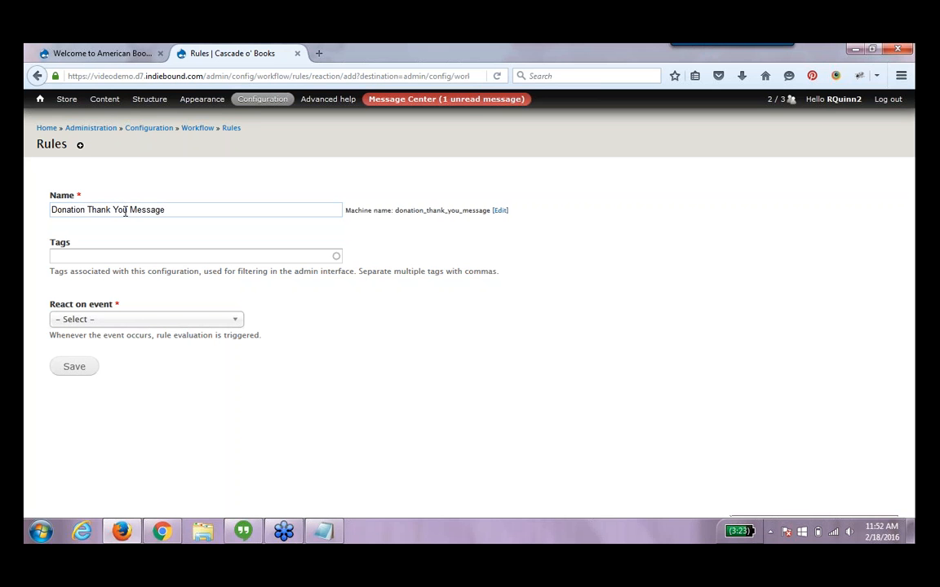
pyautogui.click(163, 326)
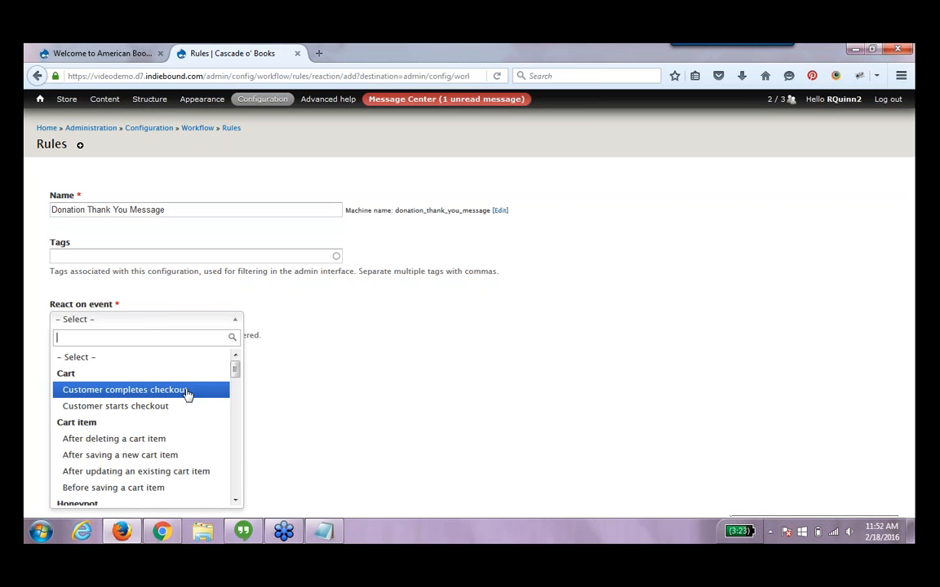
pyautogui.click(187, 392)
pyautogui.click(76, 367)
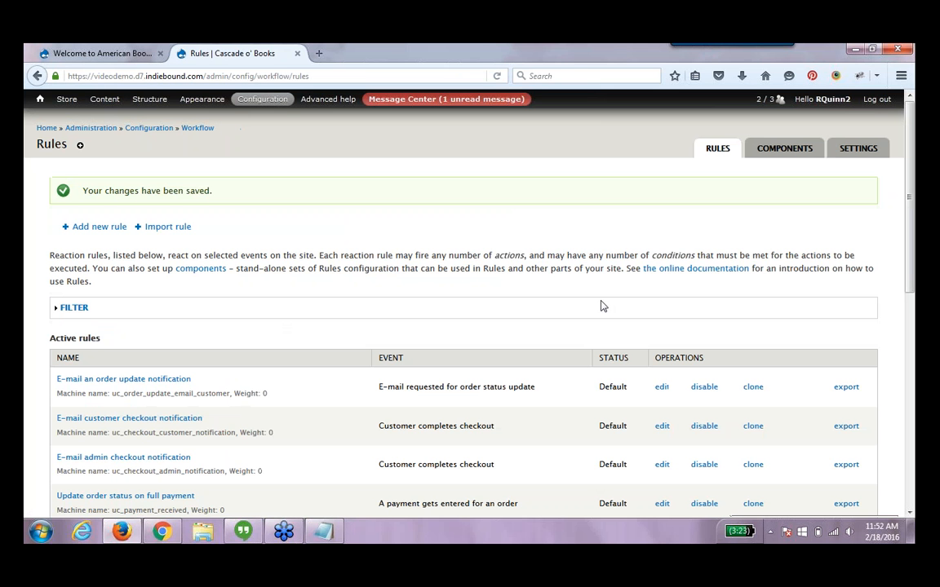
# Add a condition to the Donation Thank You Message rule checking the order's products by ISBN / SKU for donation
pyautogui.scroll(-6, 908, 287)
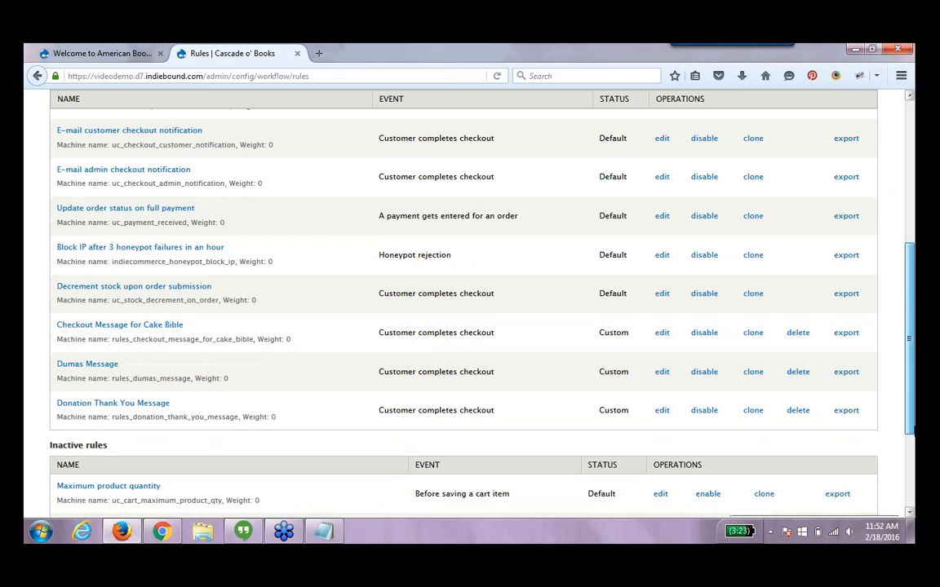
pyautogui.scroll(-1, 545, 378)
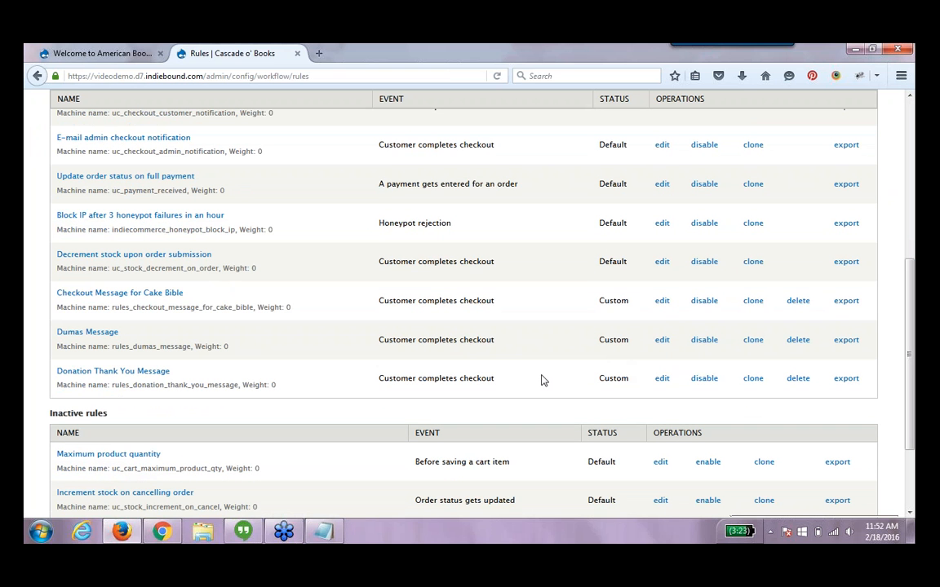
pyautogui.click(663, 380)
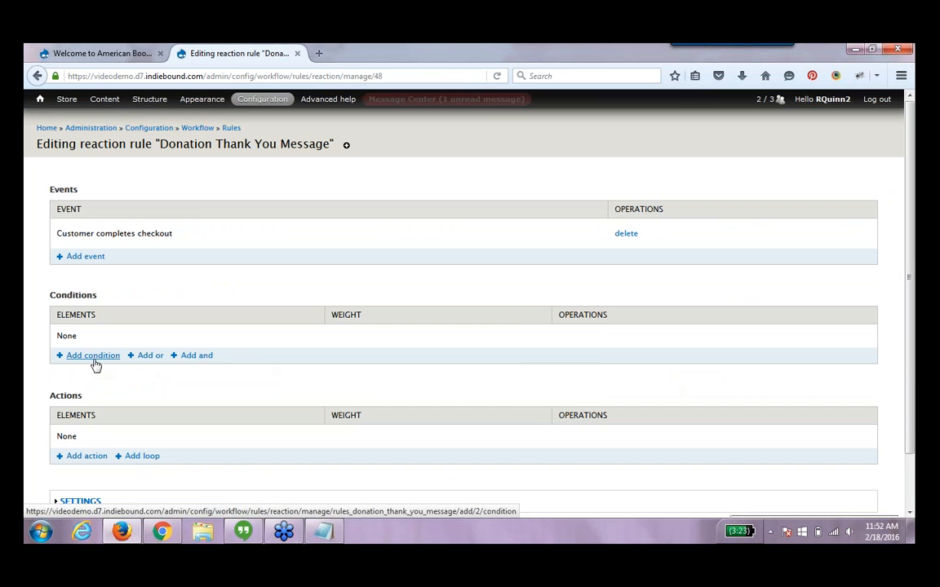
pyautogui.click(94, 362)
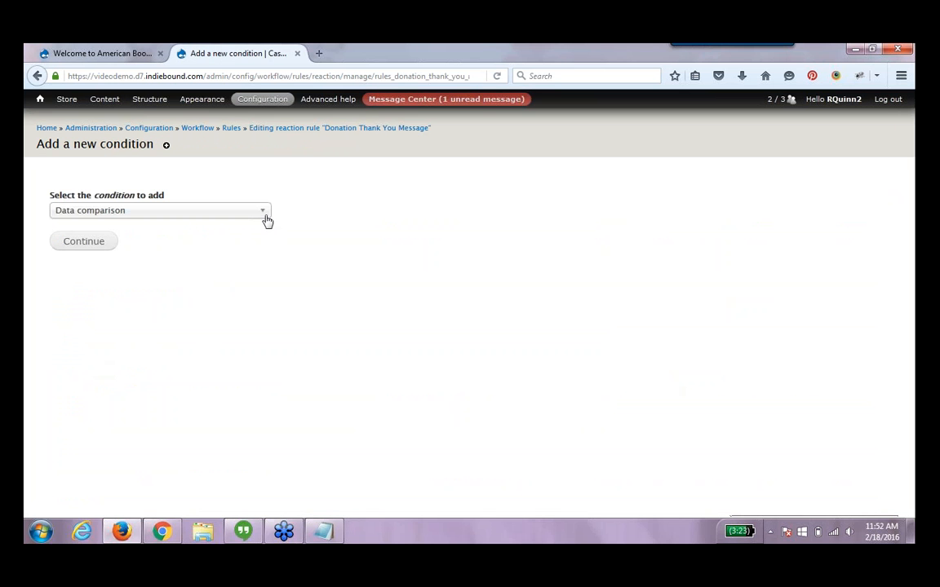
pyautogui.click(264, 214)
pyautogui.moveTo(264, 254); pyautogui.dragTo(269, 322)
pyautogui.click(245, 286)
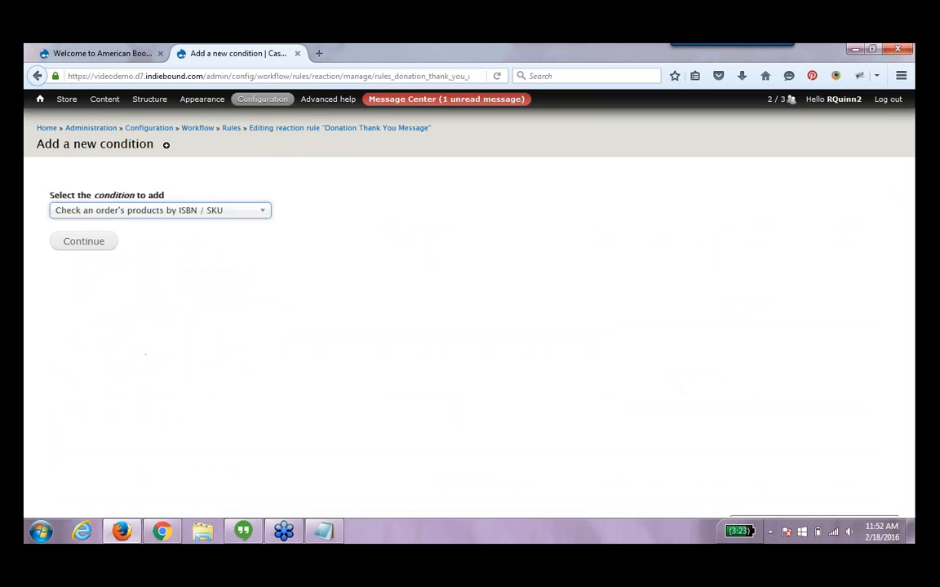
pyautogui.click(153, 454)
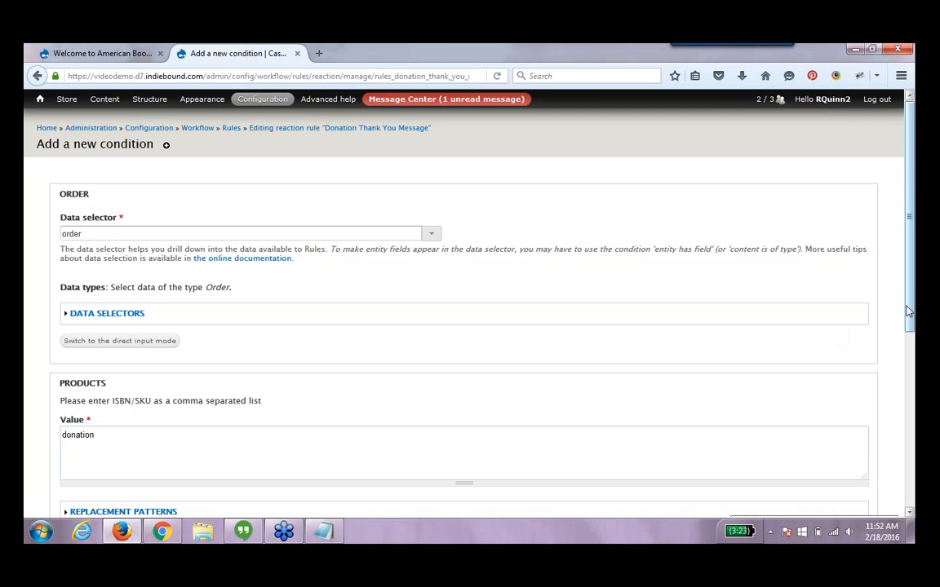
pyautogui.moveTo(908, 314); pyautogui.dragTo(910, 491)
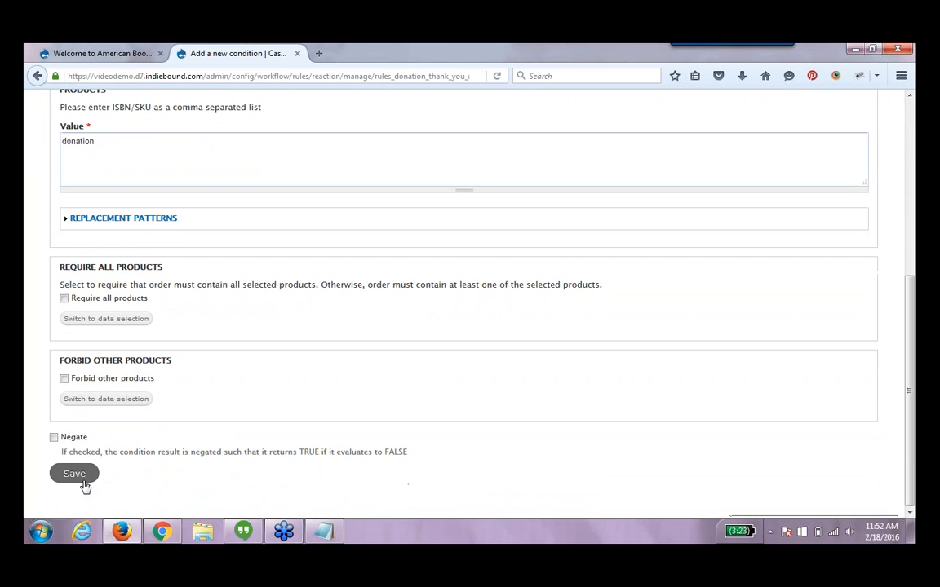
pyautogui.click(83, 482)
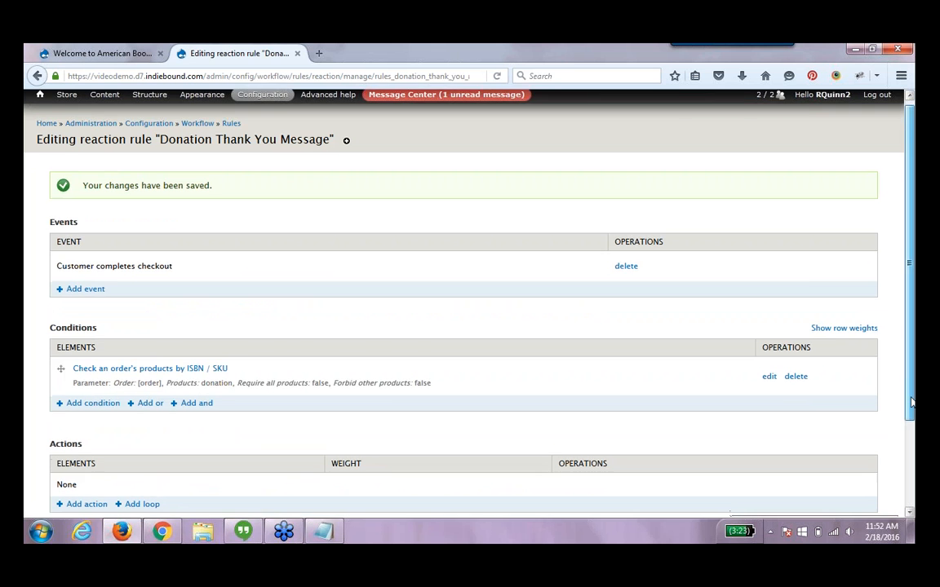
# Add a show-message action with the text "Thank you for making a donation, your support is appreciated!" and Status type
pyautogui.scroll(-1, 911, 377)
pyautogui.click(73, 460)
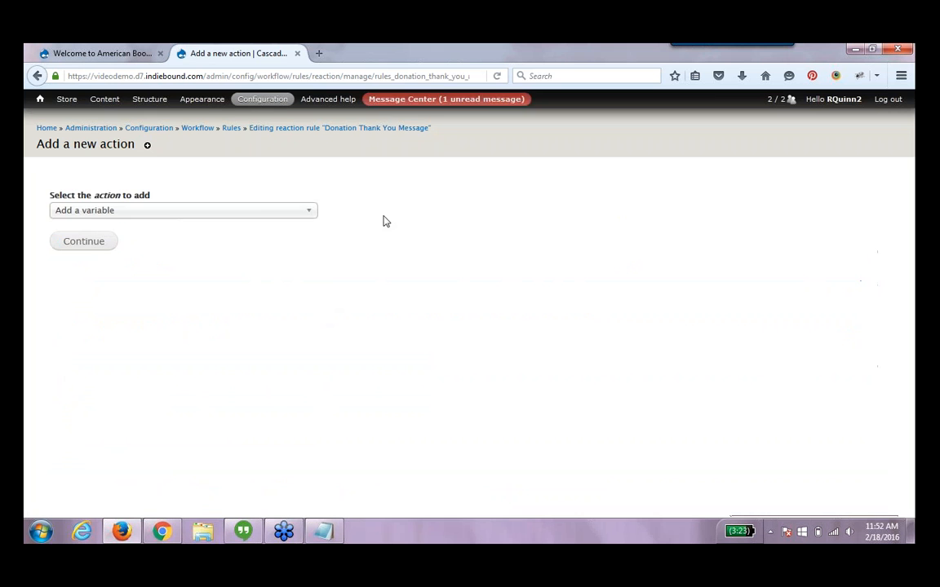
pyautogui.click(293, 211)
pyautogui.moveTo(310, 261); pyautogui.dragTo(301, 354)
pyautogui.click(221, 355)
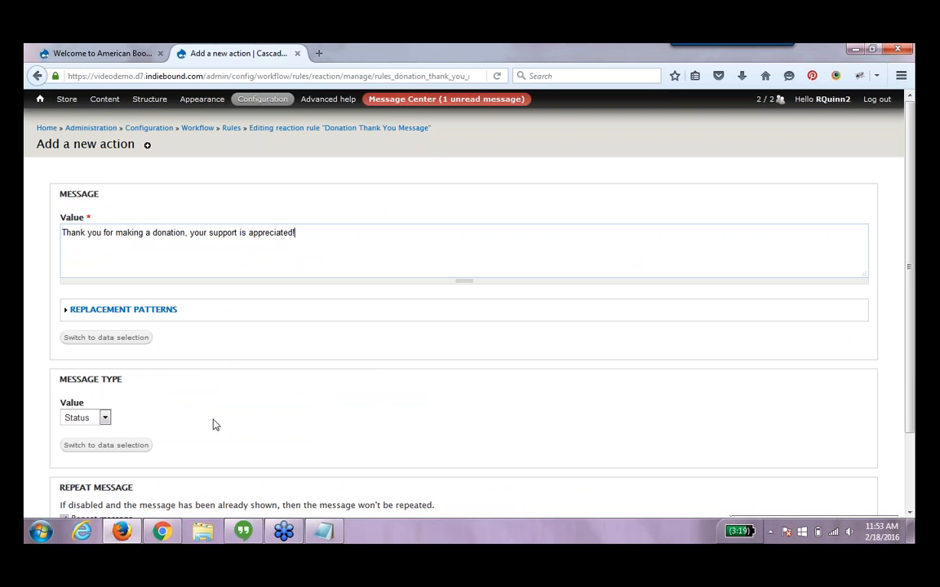
pyautogui.scroll(-2, 232, 280)
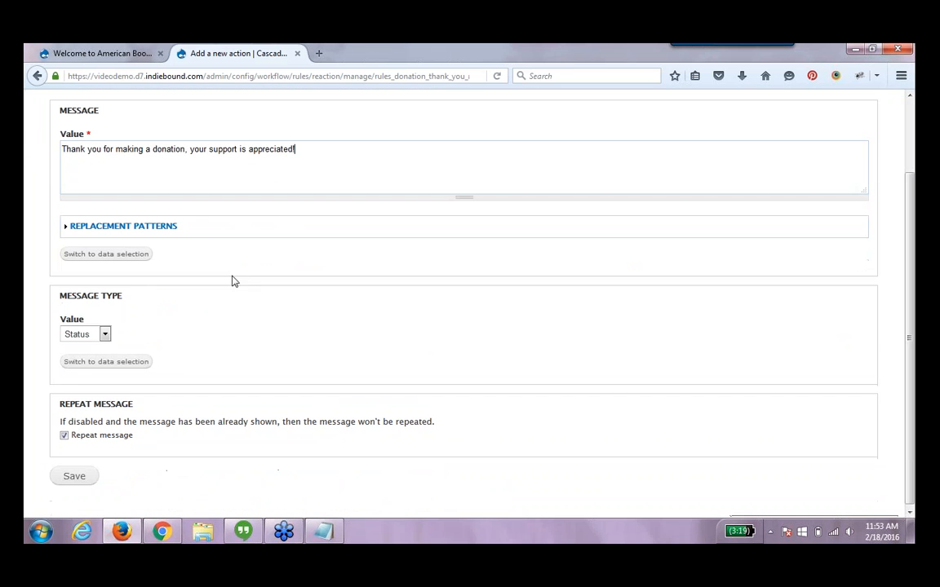
pyautogui.click(104, 335)
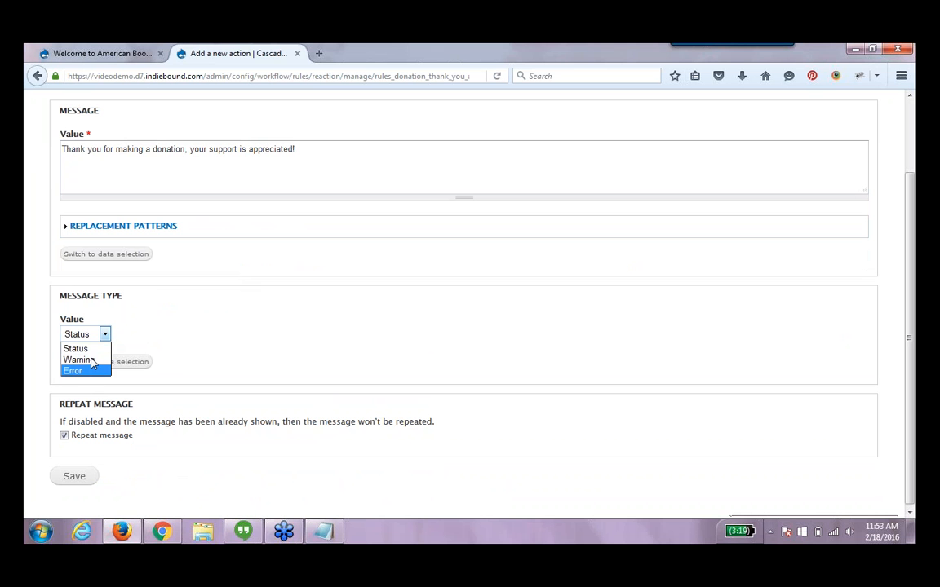
pyautogui.click(96, 349)
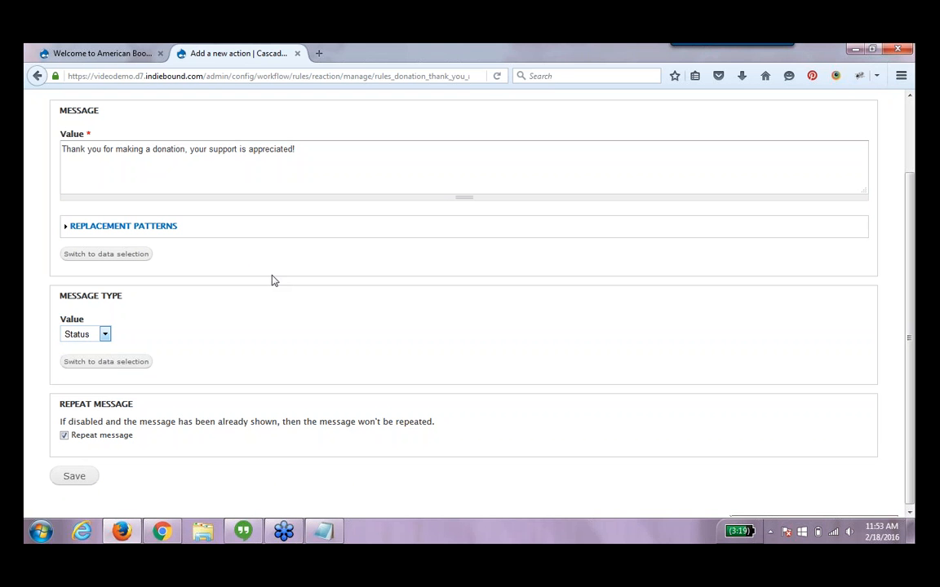
pyautogui.click(90, 487)
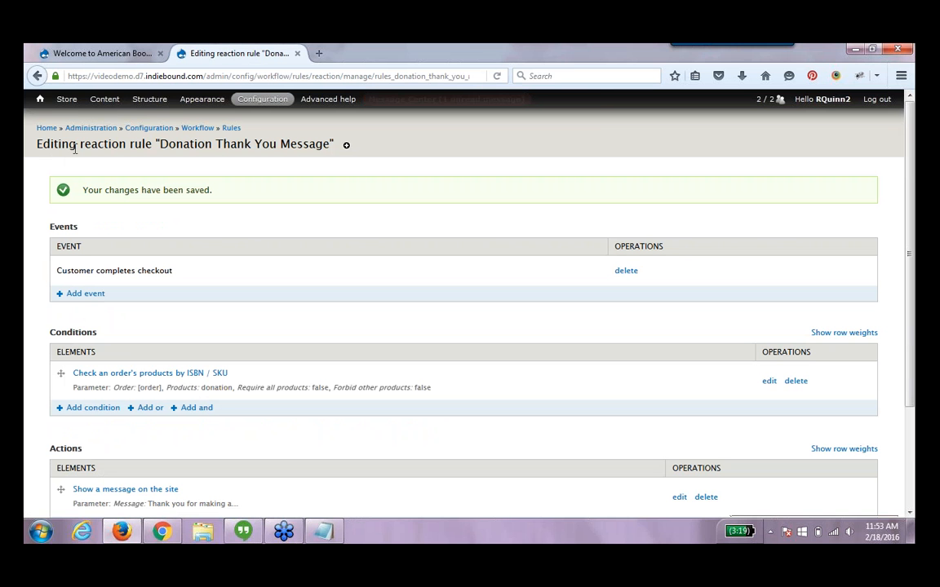
# Filter the content list by the Donations type and open the Support Our Shop donation product
pyautogui.click(99, 103)
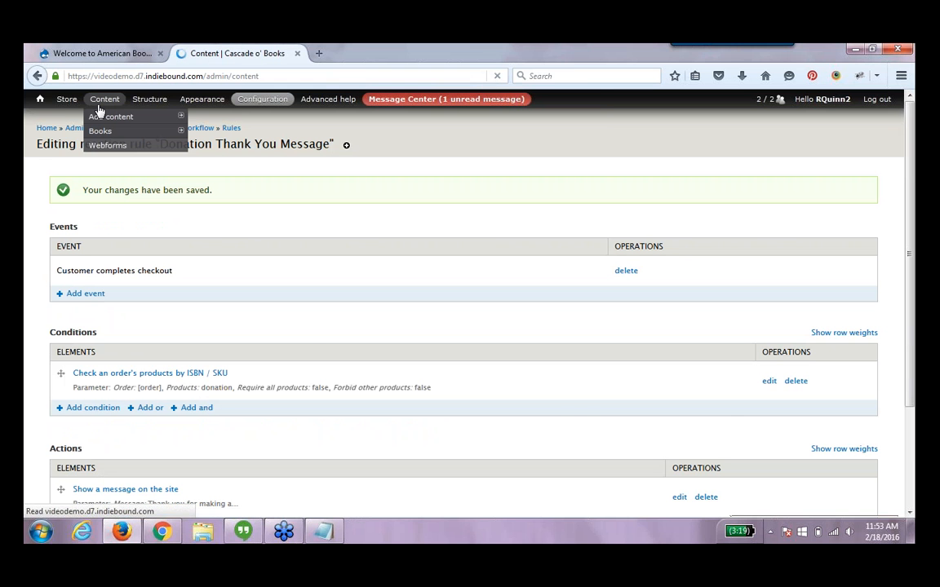
pyautogui.click(210, 238)
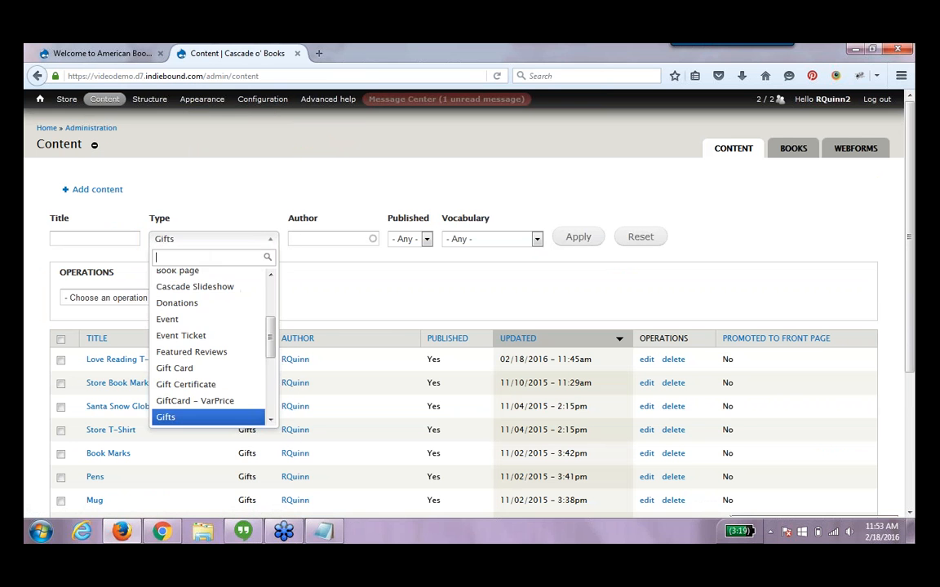
pyautogui.click(201, 309)
pyautogui.click(589, 236)
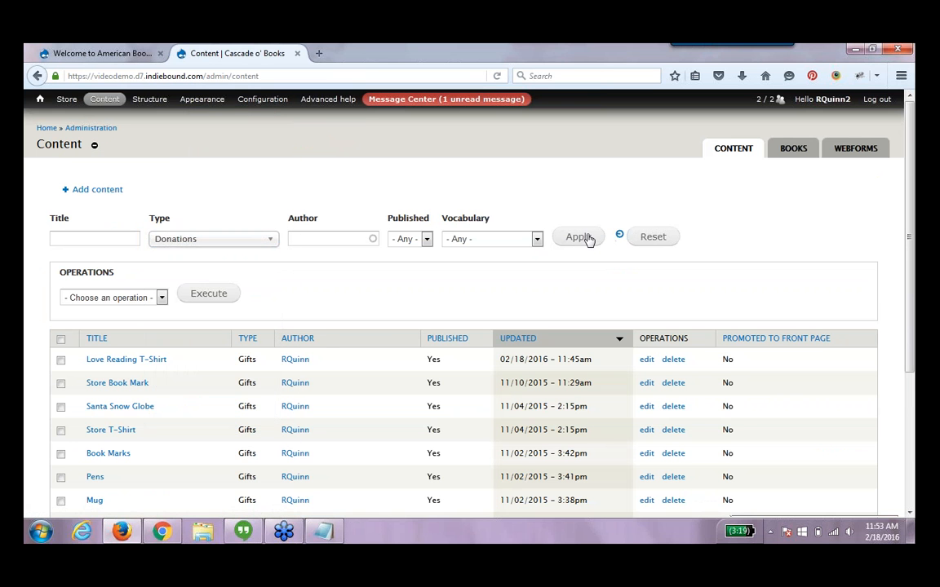
pyautogui.click(155, 363)
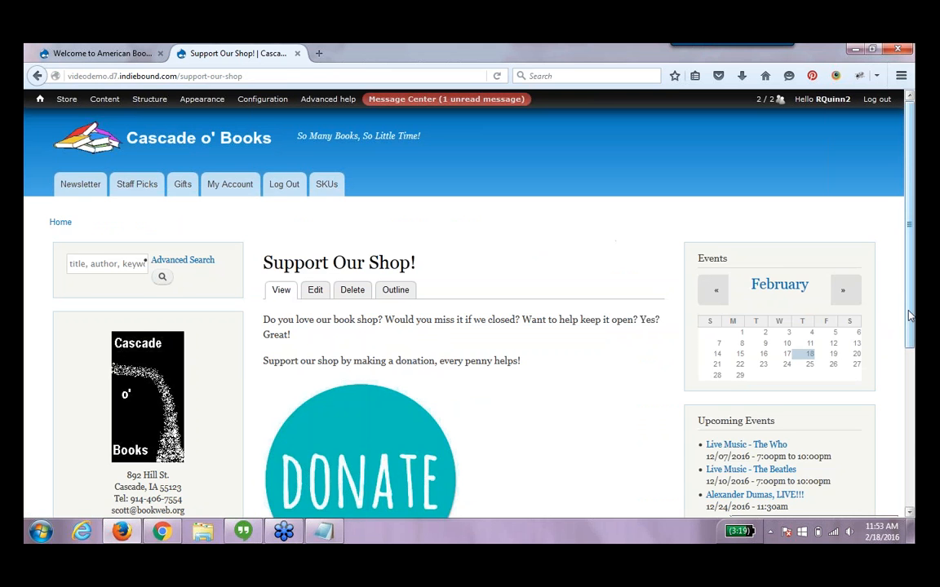
# Enter a donation amount of 50.00 on the Support Our Shop page and add it to the cart
pyautogui.moveTo(911, 315); pyautogui.dragTo(910, 425)
pyautogui.moveTo(307, 447); pyautogui.dragTo(196, 448)
pyautogui.write('50.0')
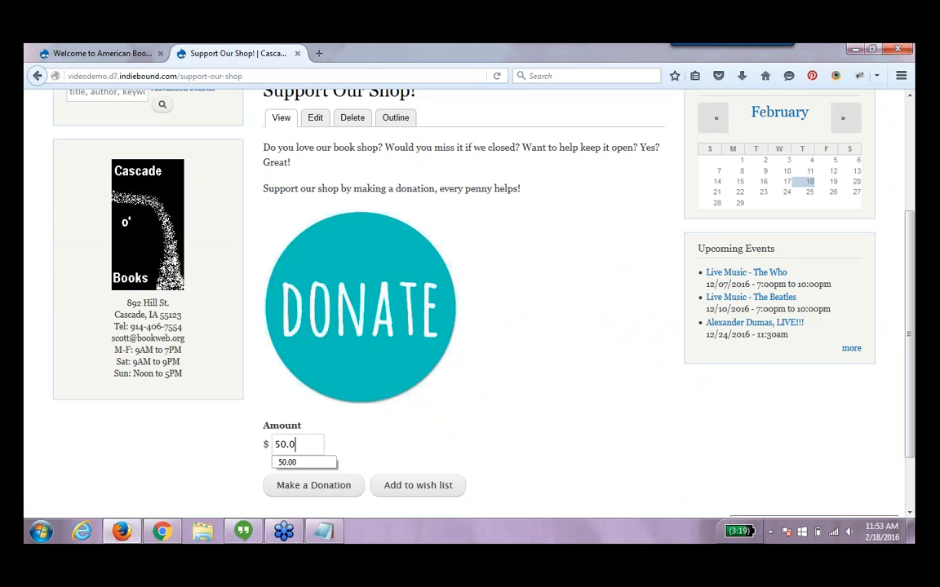
pyautogui.write('0')
pyautogui.click(313, 485)
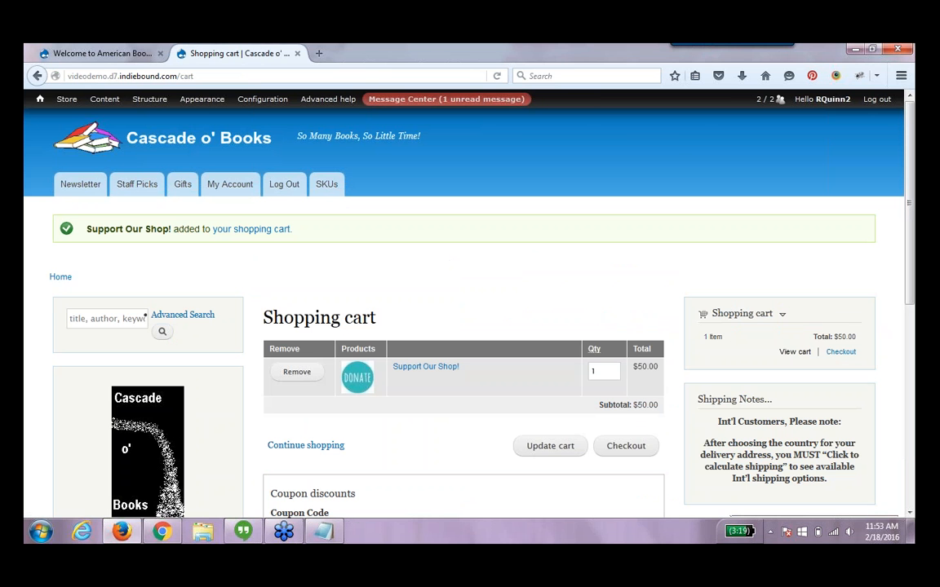
# Check out the donation using the saved billing address, then review and submit the order
pyautogui.click(641, 453)
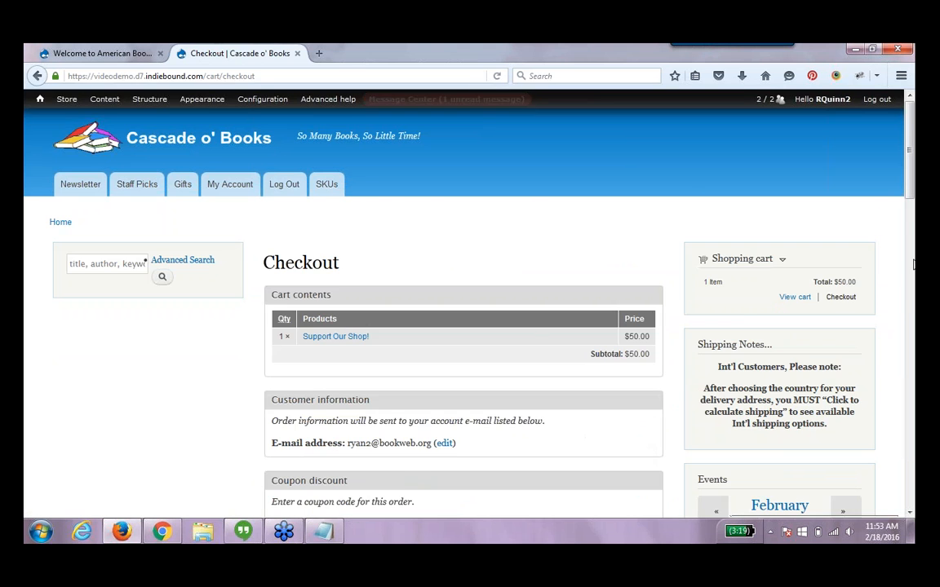
pyautogui.click(911, 302)
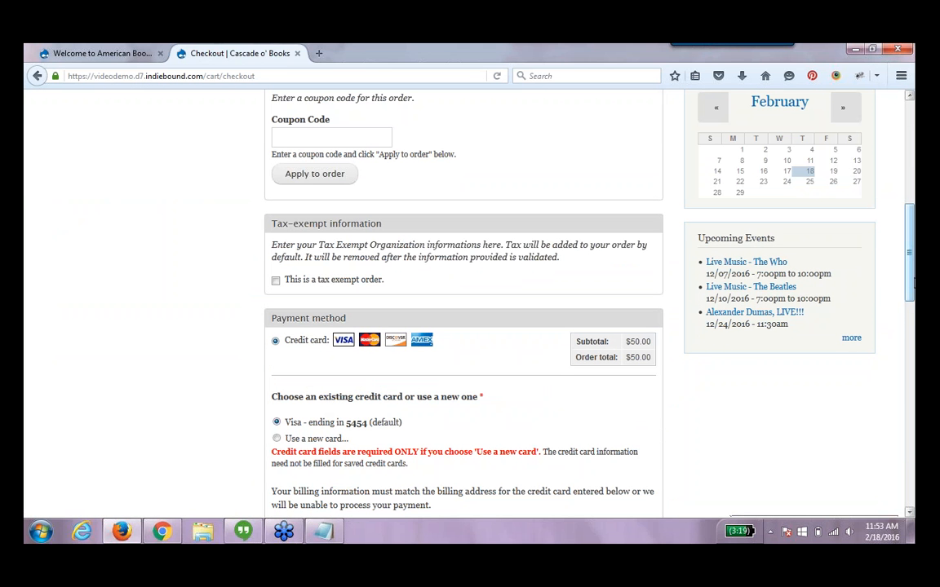
pyautogui.moveTo(912, 278); pyautogui.dragTo(913, 423)
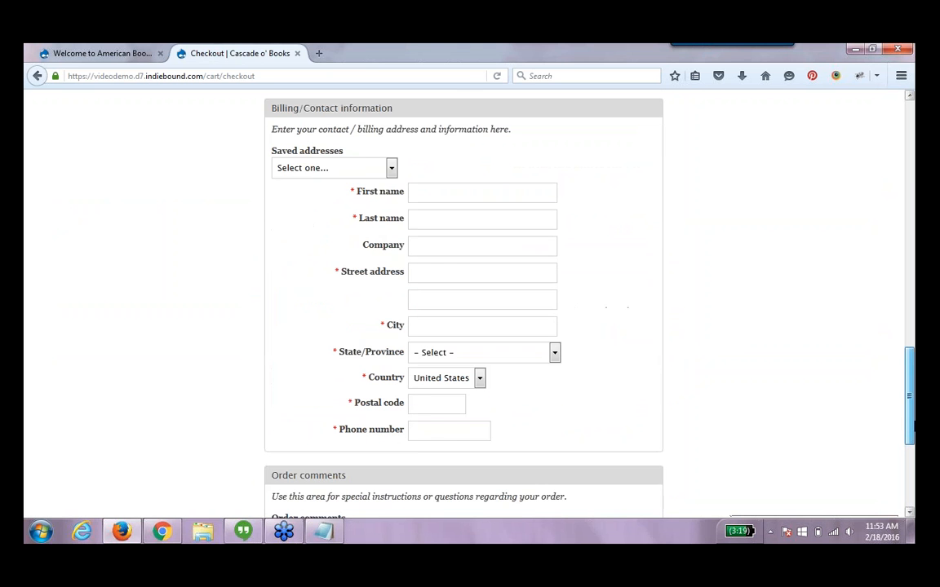
pyautogui.click(364, 170)
pyautogui.click(364, 199)
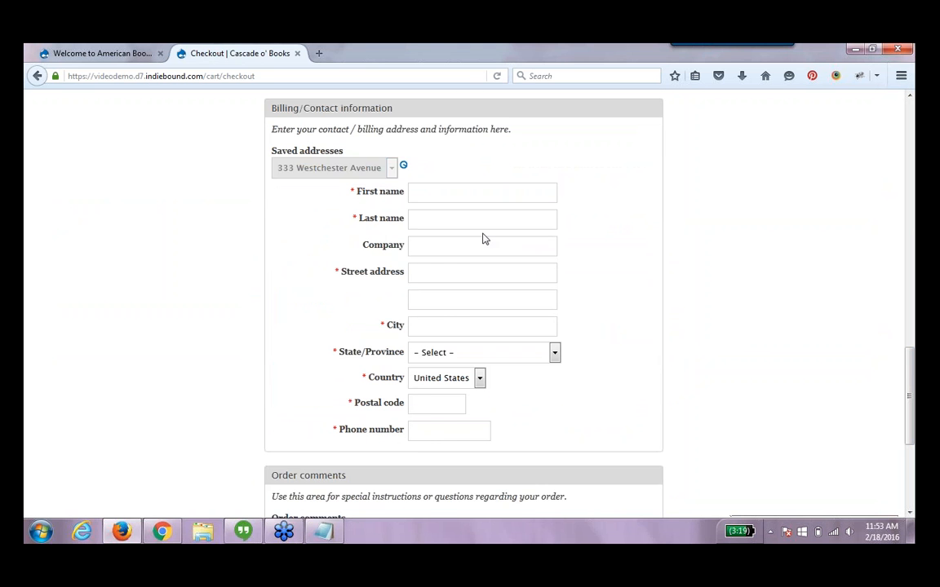
pyautogui.scroll(-5, 571, 367)
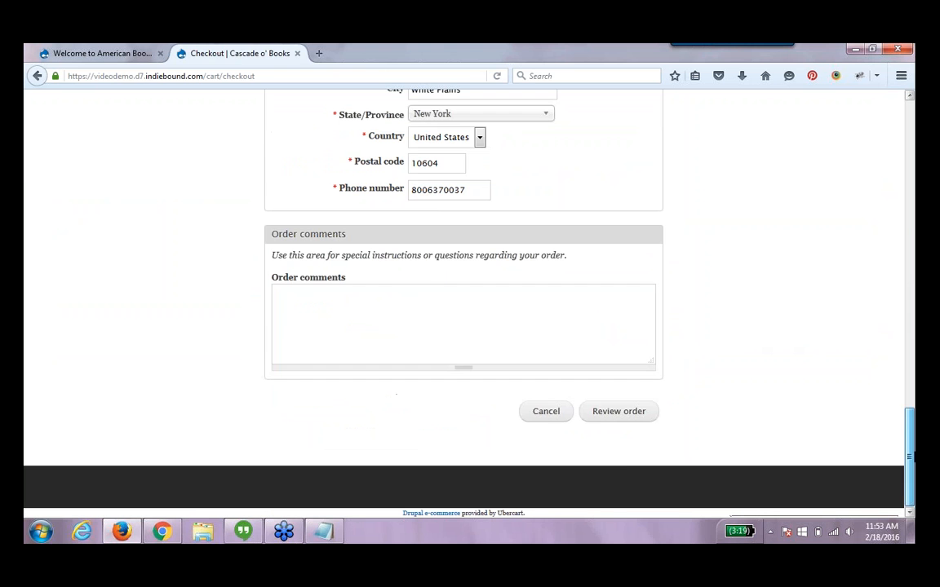
pyautogui.click(605, 411)
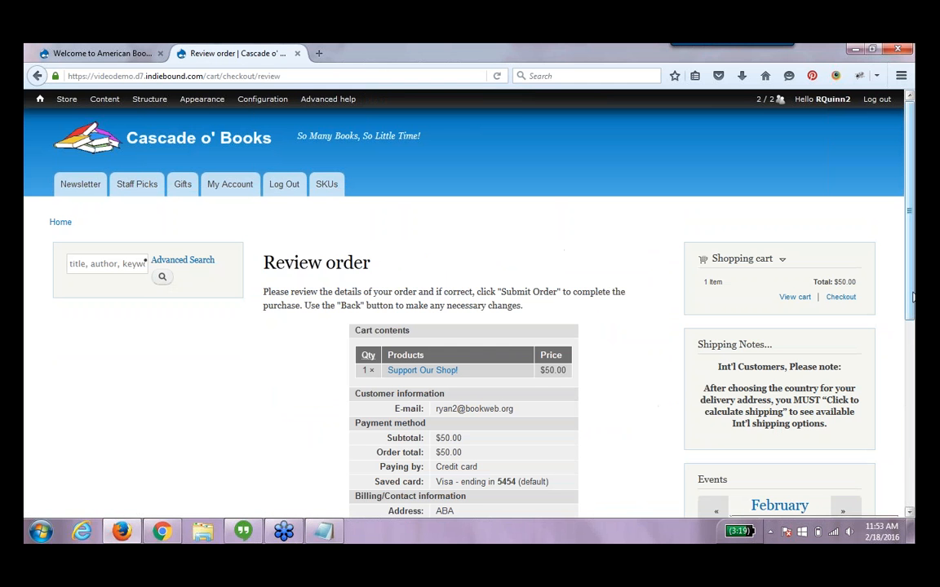
pyautogui.scroll(-3, 532, 415)
pyautogui.click(531, 413)
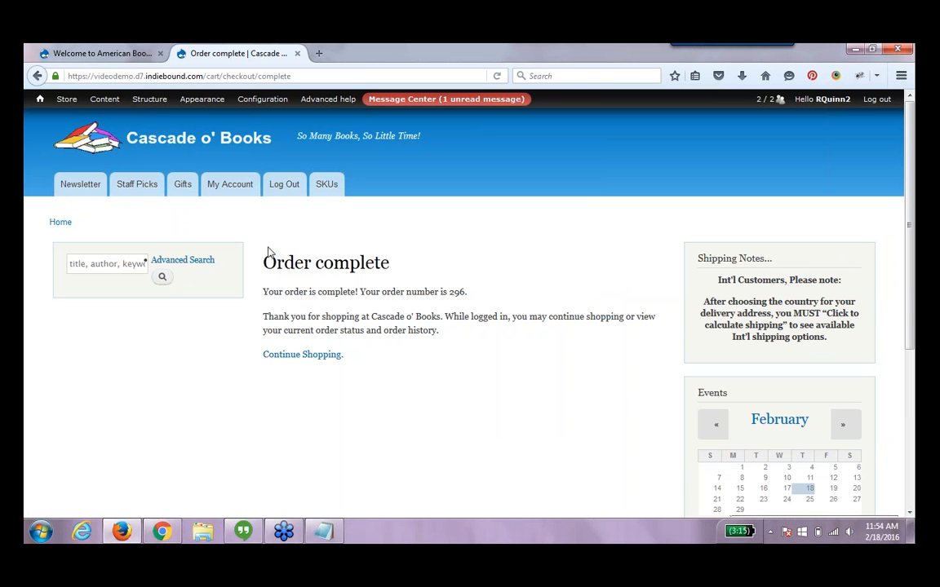
# Open the Support Our Shop product's edit form and inspect its SKU field
pyautogui.moveTo(164, 110)
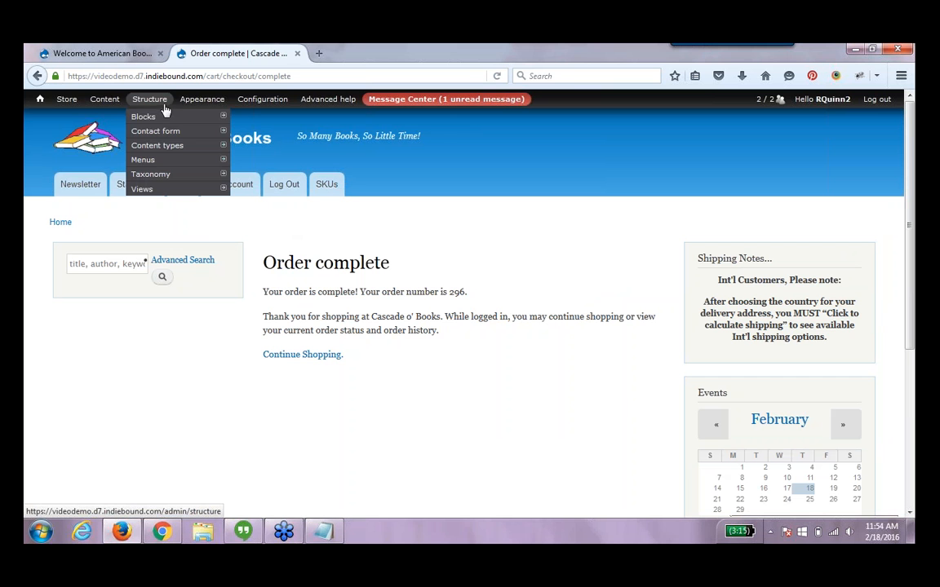
pyautogui.click(107, 103)
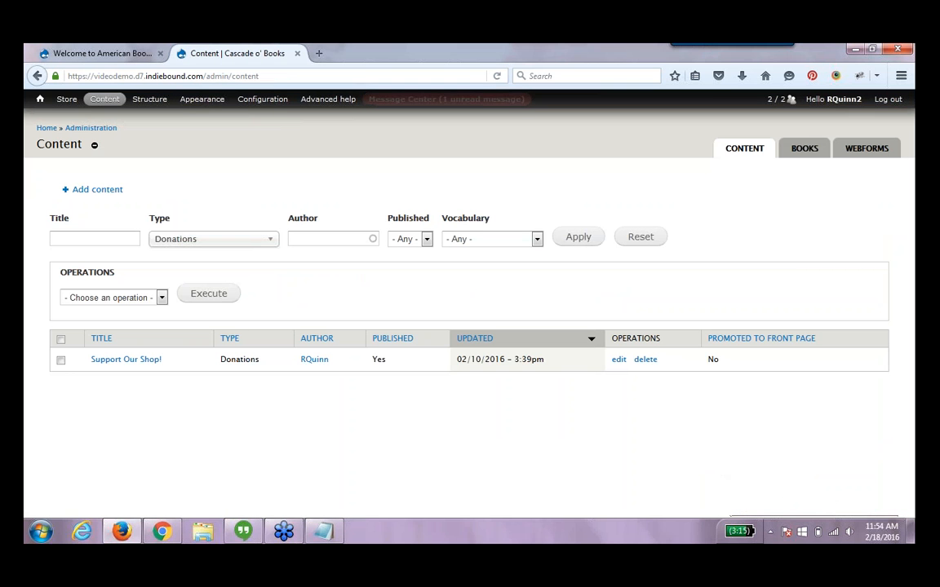
pyautogui.click(618, 360)
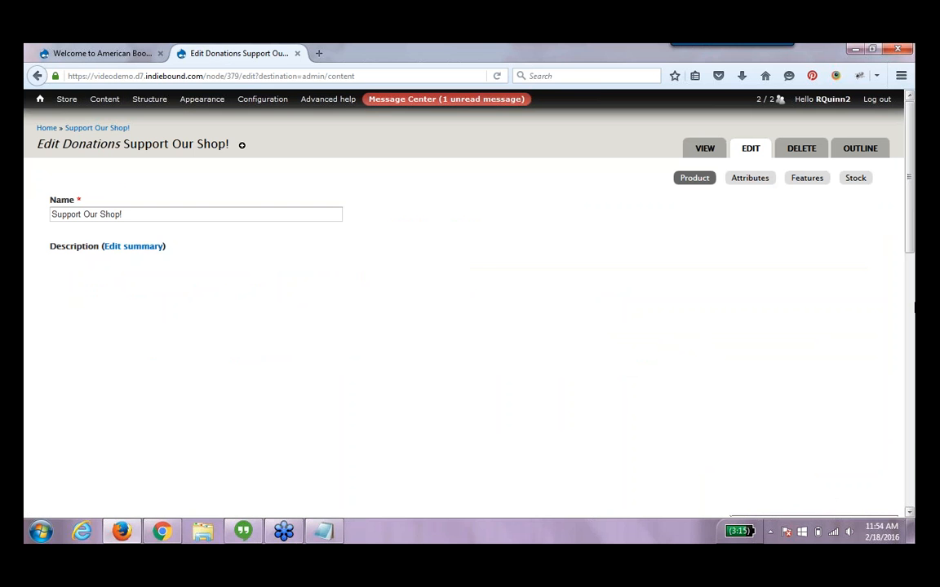
pyautogui.scroll(-5, 470, 310)
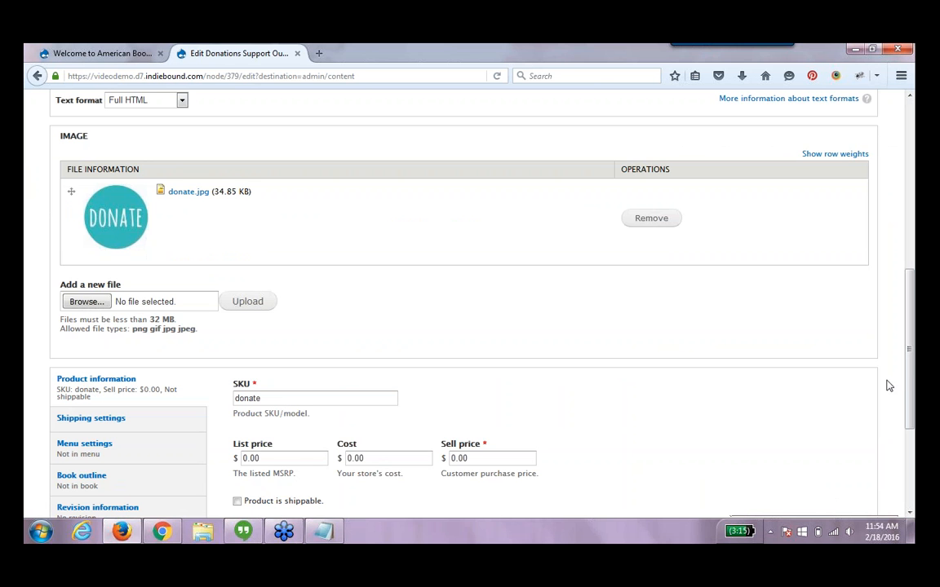
pyautogui.moveTo(908, 357); pyautogui.dragTo(908, 245)
# Edit the Donation Thank You Message rule's product condition, changing the ISBN / SKU value to donate, and save it
pyautogui.moveTo(263, 107)
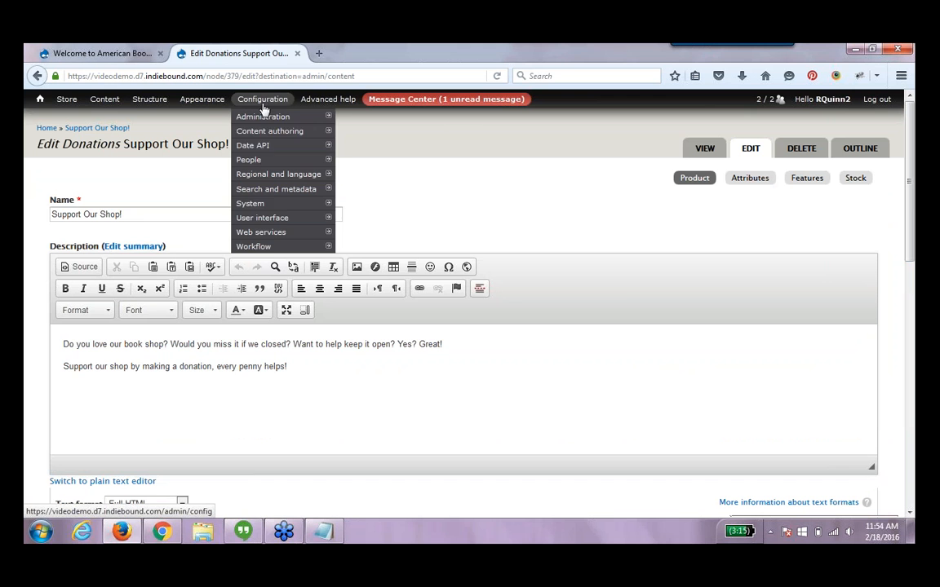
pyautogui.moveTo(262, 247)
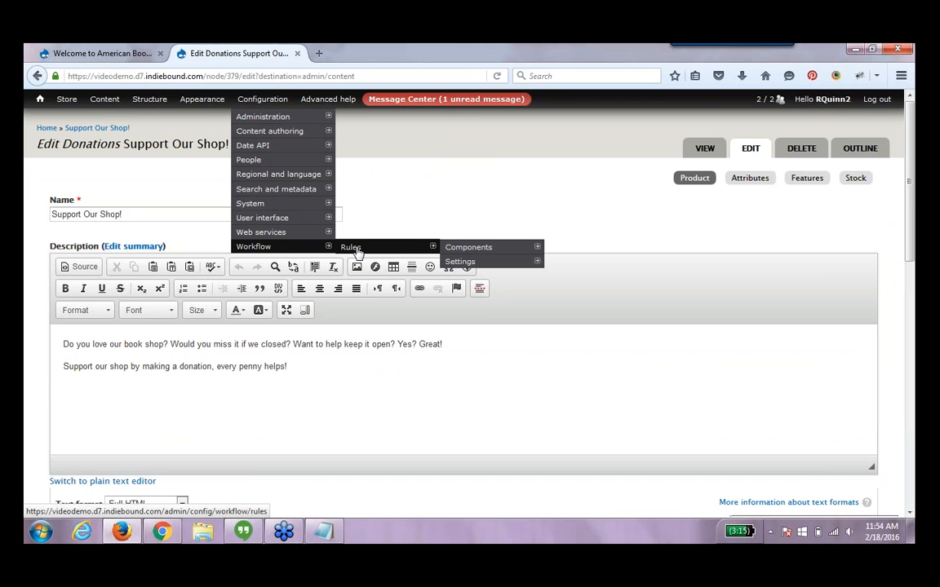
pyautogui.click(357, 251)
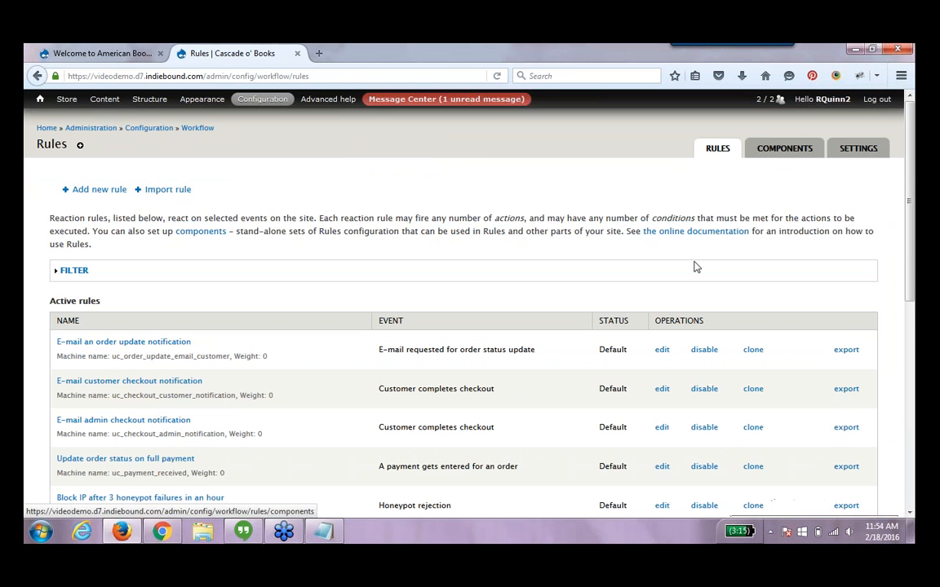
pyautogui.moveTo(910, 299); pyautogui.dragTo(913, 397)
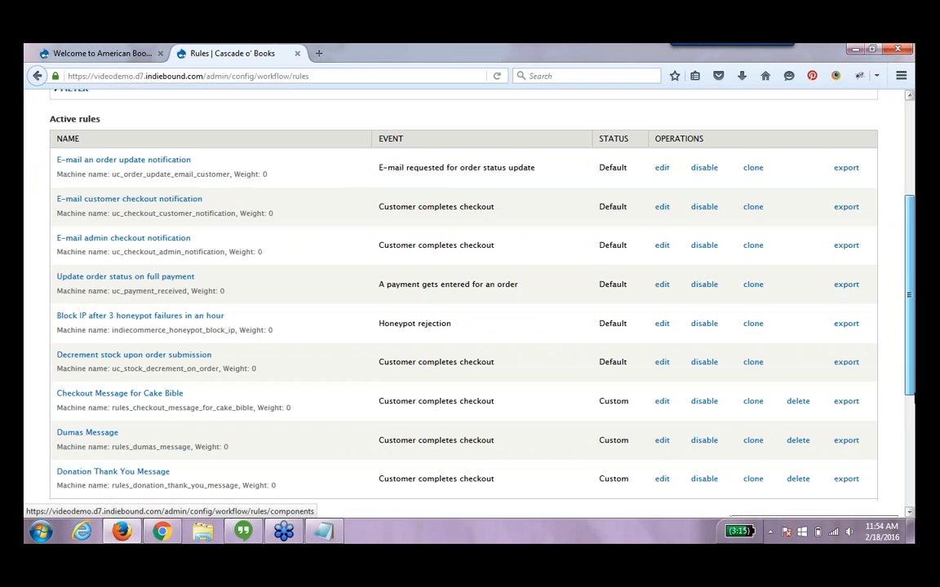
pyautogui.scroll(-1, 610, 502)
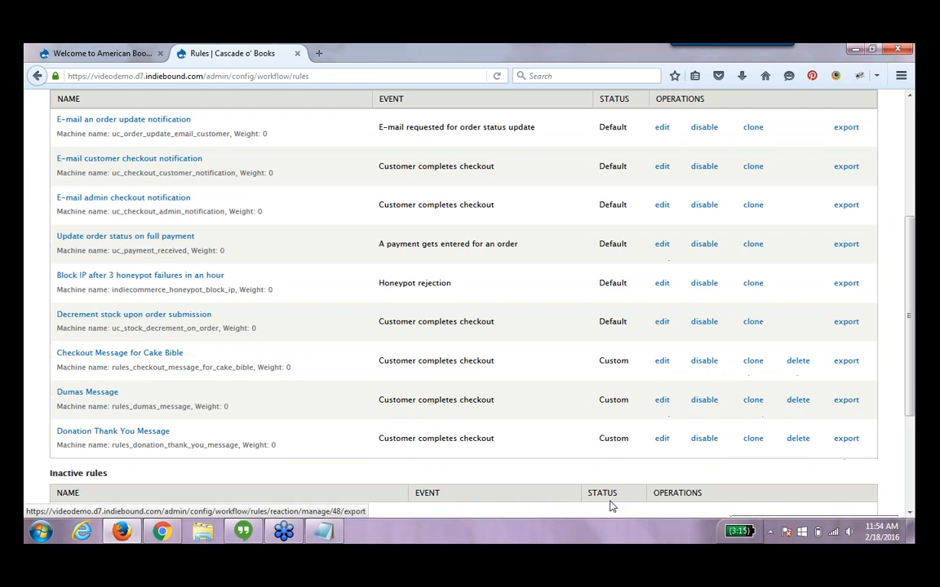
pyautogui.click(661, 439)
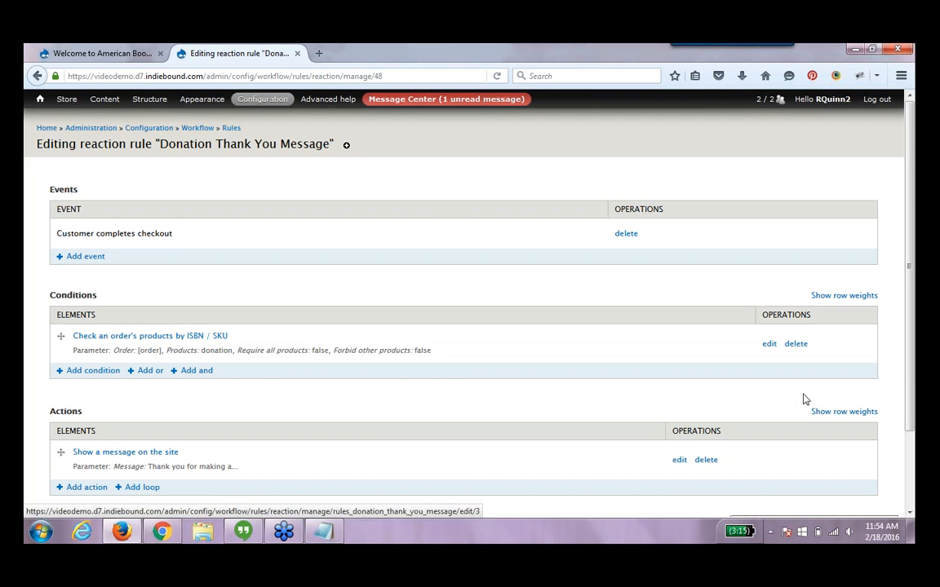
pyautogui.click(771, 347)
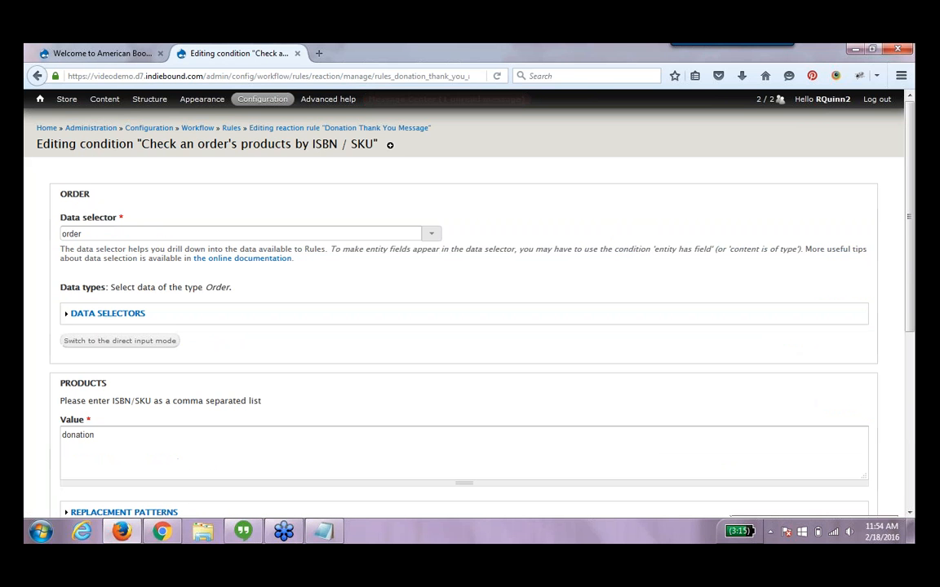
pyautogui.press('BackSpace')
pyautogui.press('BackSpace')
pyautogui.press('BackSpace')
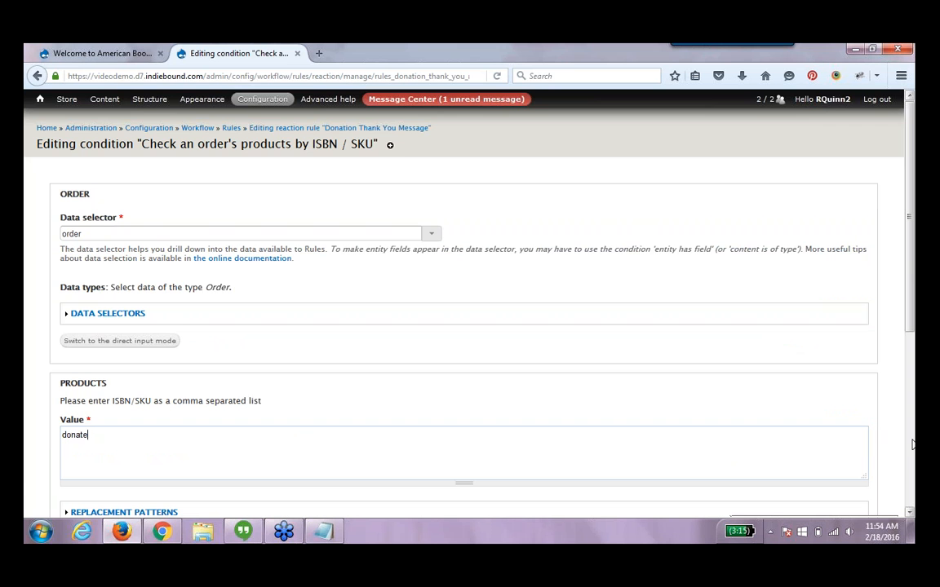
pyautogui.scroll(-5, 464, 326)
pyautogui.click(74, 475)
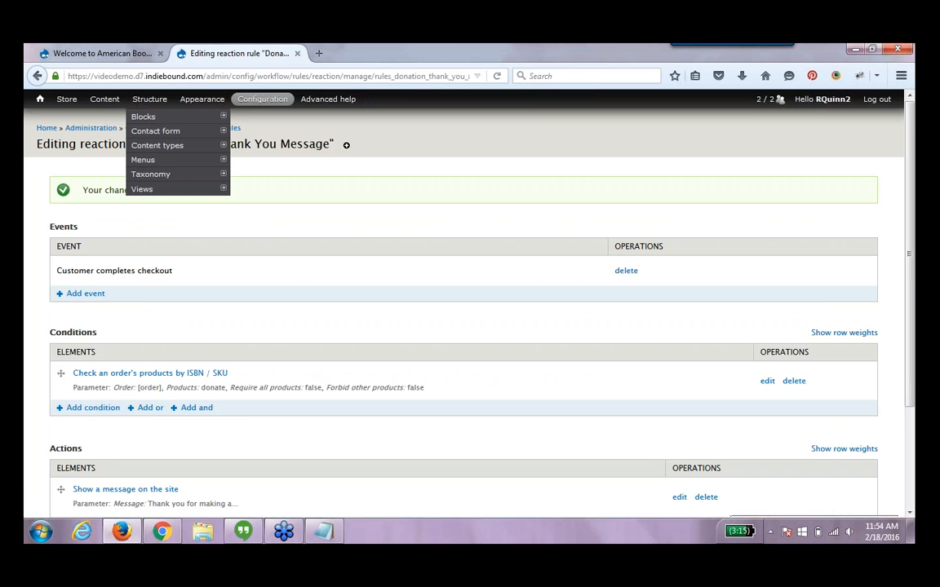
# Return to the Support Our Shop donation page and add a 50.00 donation to the cart
pyautogui.click(102, 109)
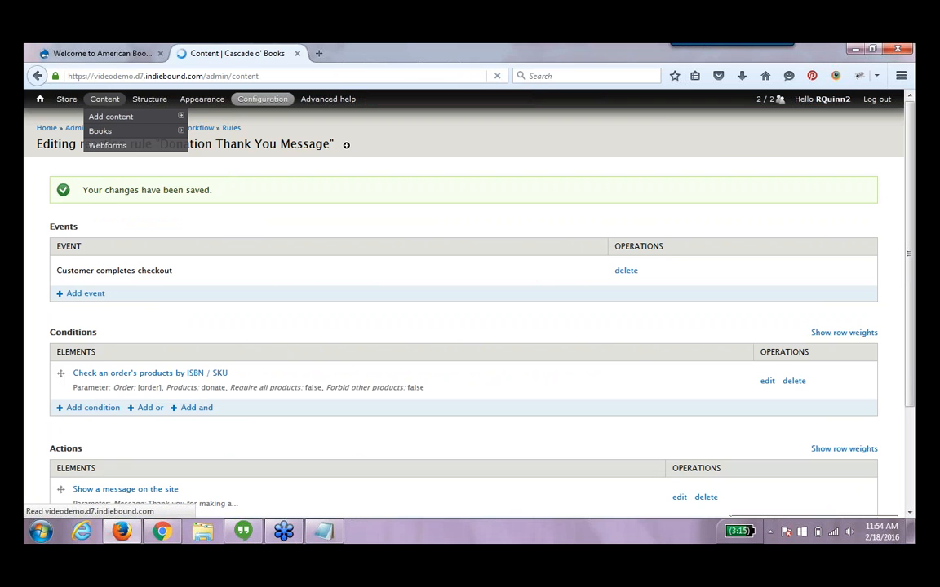
pyautogui.click(134, 359)
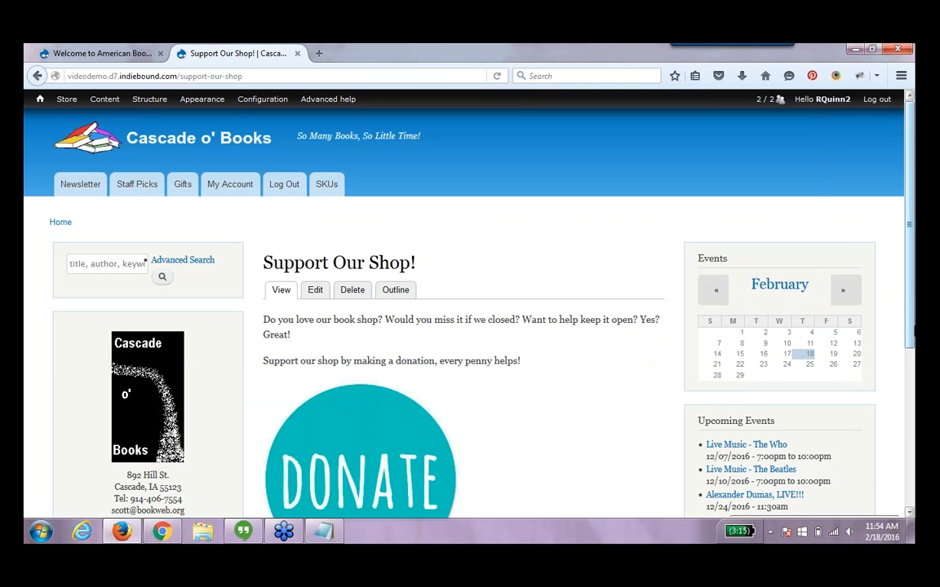
pyautogui.scroll(-5, 291, 364)
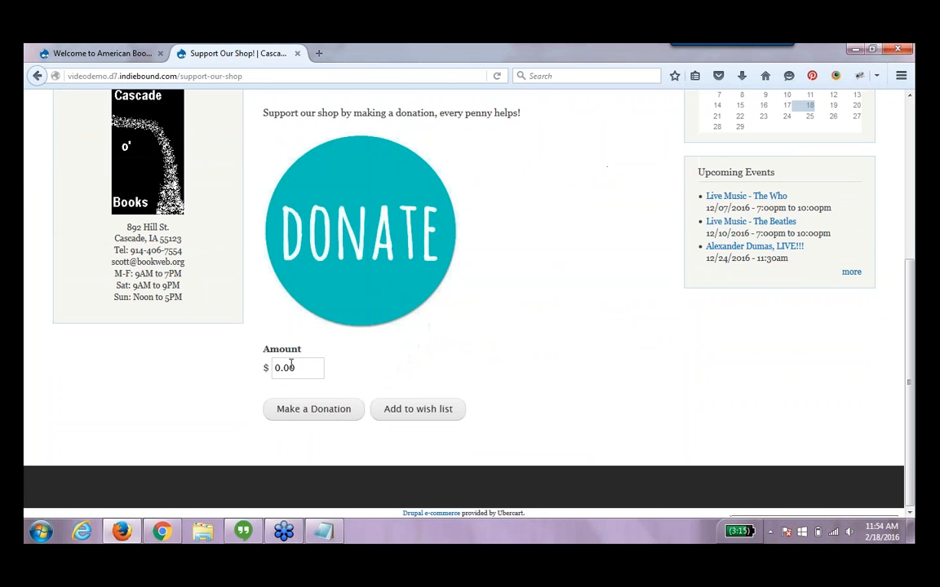
pyautogui.moveTo(296, 368); pyautogui.dragTo(235, 367)
pyautogui.write('50.00')
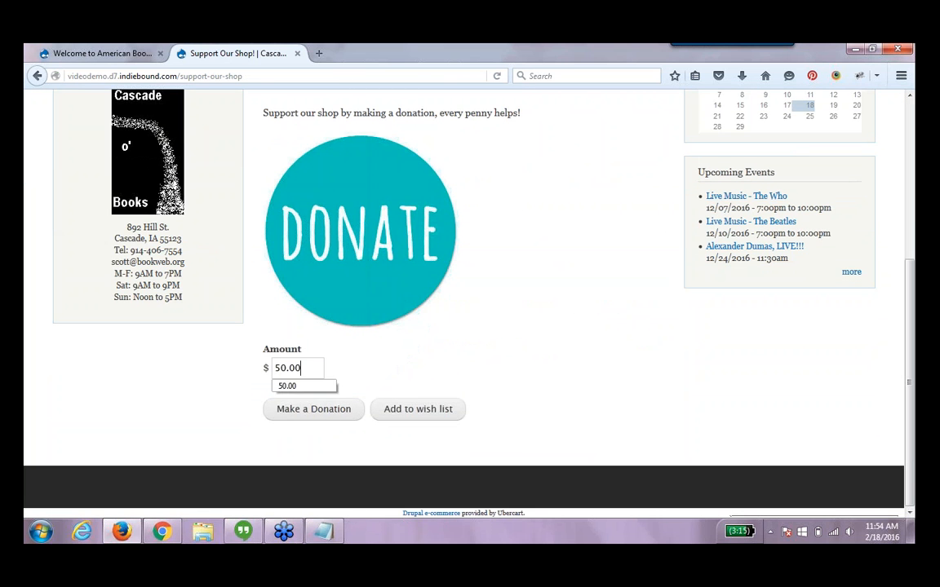
pyautogui.click(300, 409)
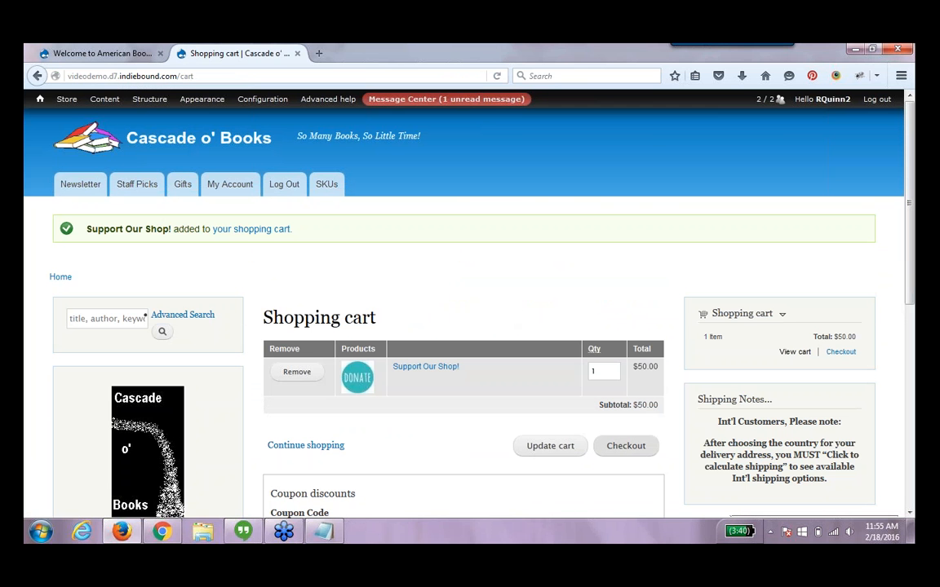
# Check out with the saved billing address, review the order and submit it to test the thank-you message
pyautogui.click(624, 446)
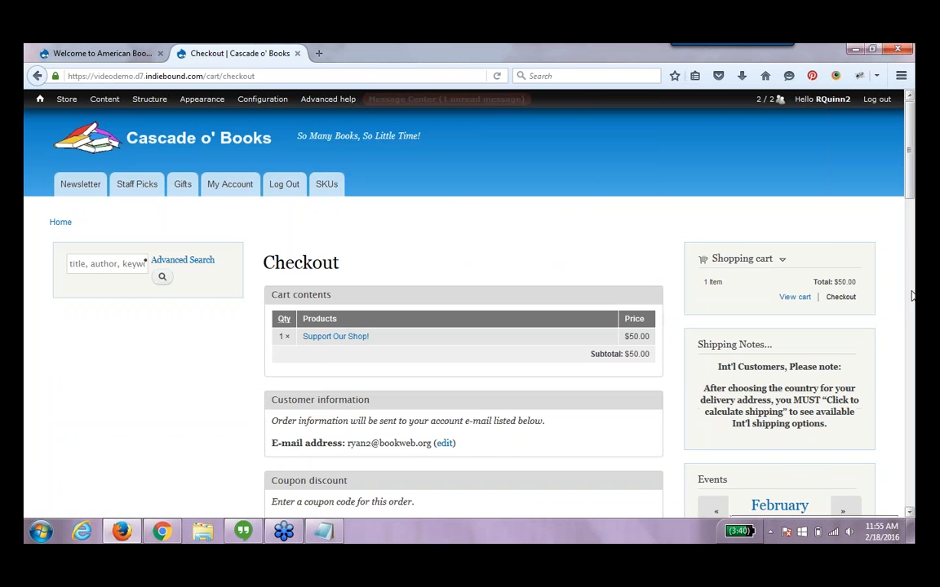
pyautogui.scroll(-4, 912, 296)
pyautogui.scroll(-4, 912, 295)
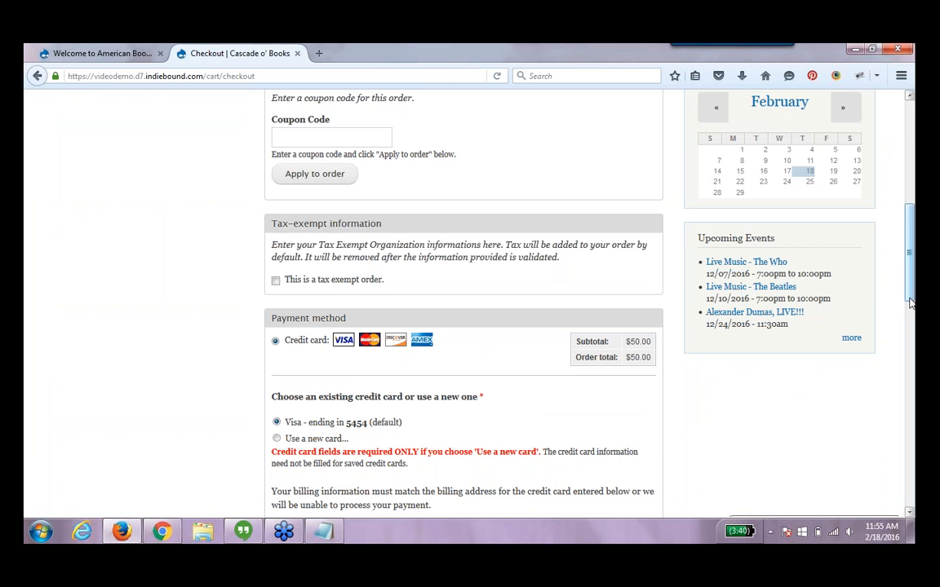
pyautogui.moveTo(912, 306); pyautogui.dragTo(913, 379)
pyautogui.scroll(-6, 403, 296)
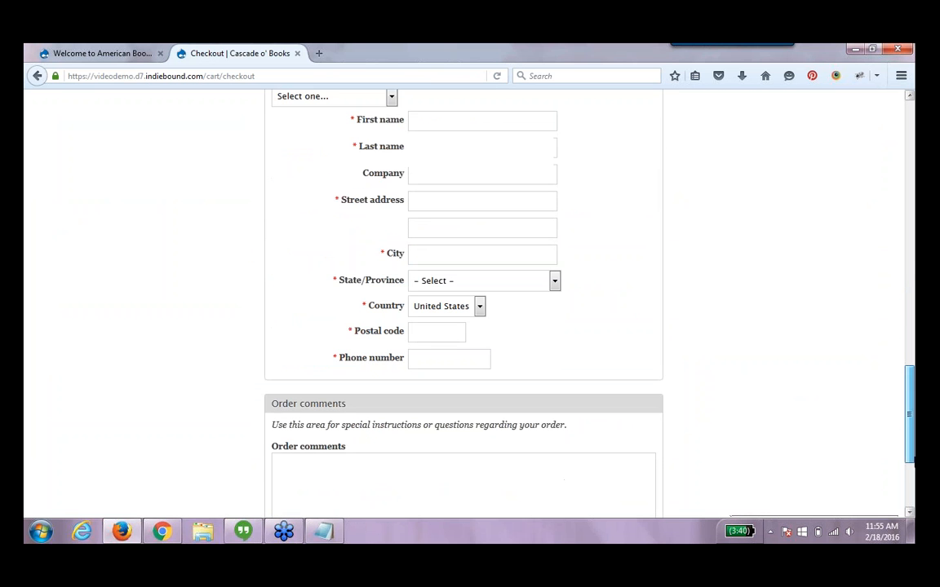
pyautogui.click(377, 104)
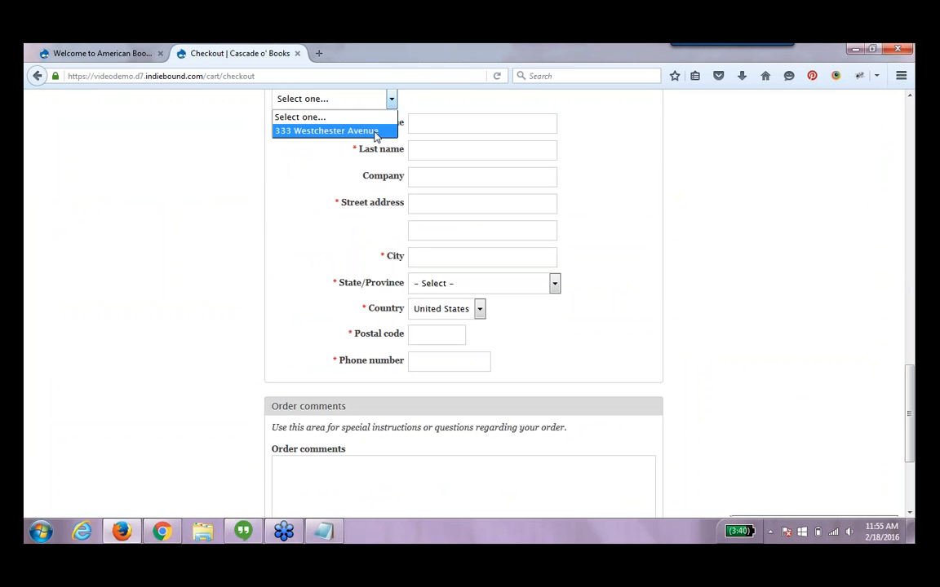
pyautogui.click(378, 135)
pyautogui.scroll(-3, 820, 391)
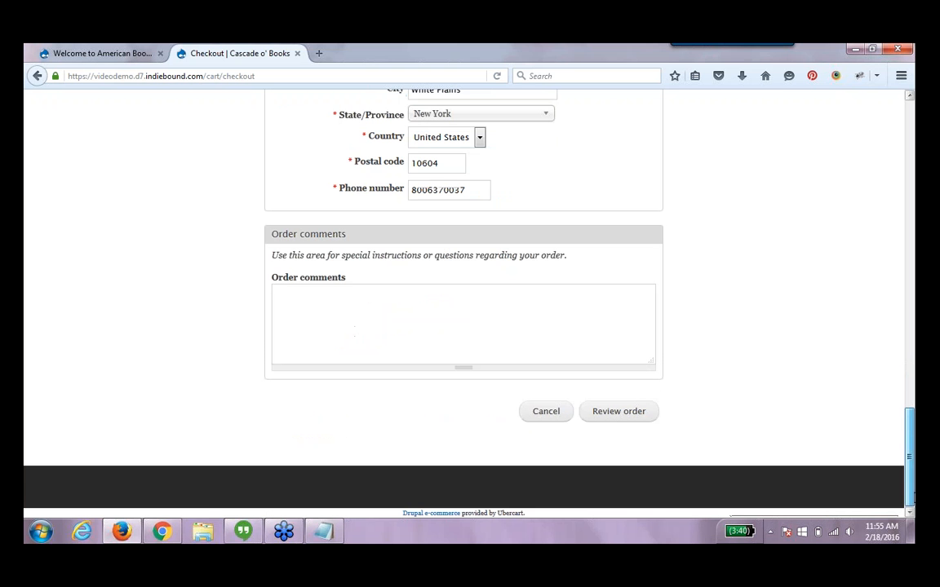
pyautogui.click(637, 423)
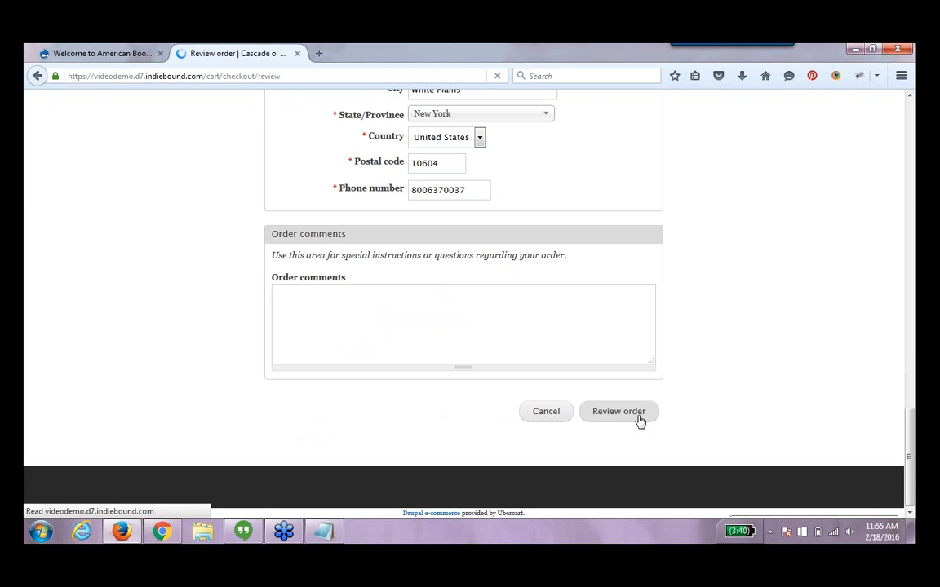
pyautogui.scroll(-5, 912, 295)
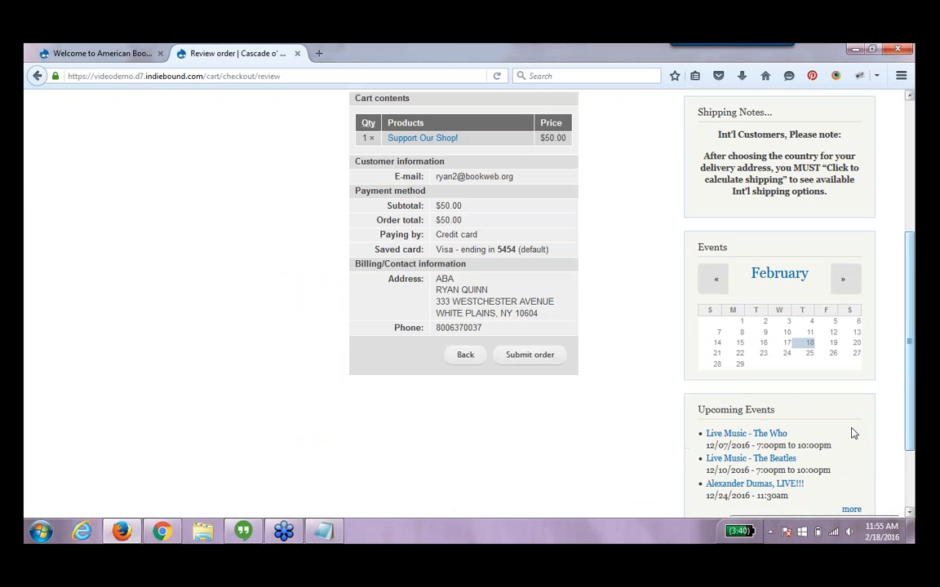
pyautogui.click(520, 356)
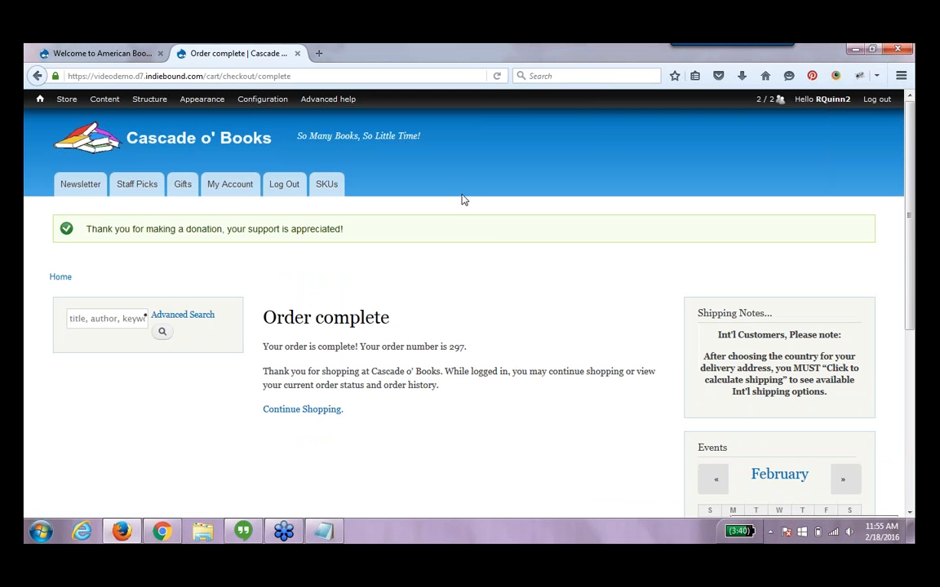
# Open the Views list and browse the existing views
pyautogui.moveTo(416, 236); pyautogui.dragTo(88, 228)
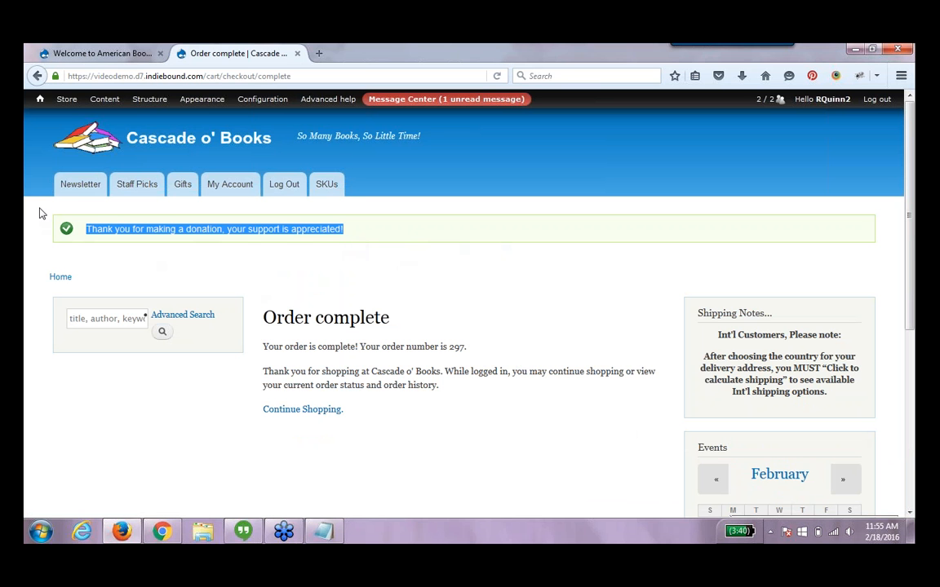
pyautogui.moveTo(140, 108)
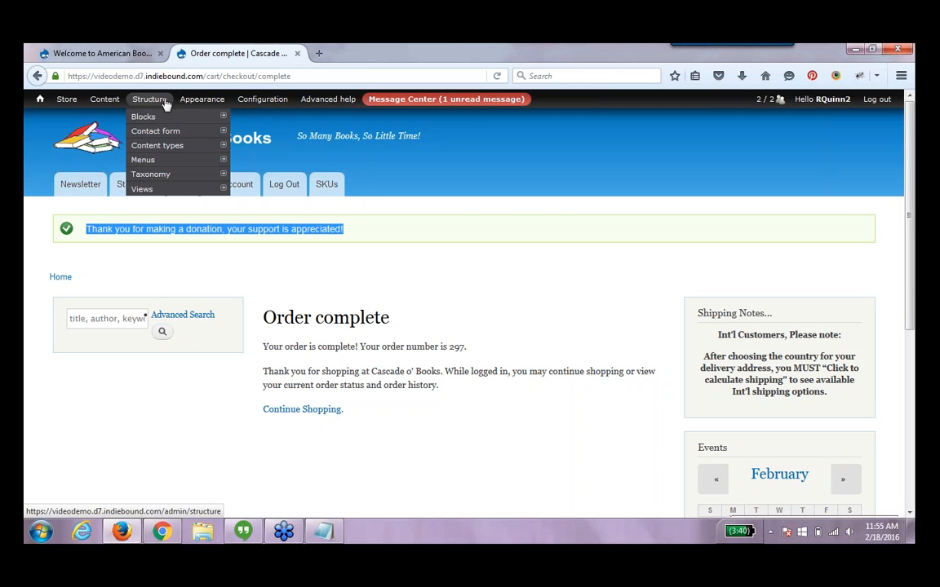
pyautogui.click(143, 188)
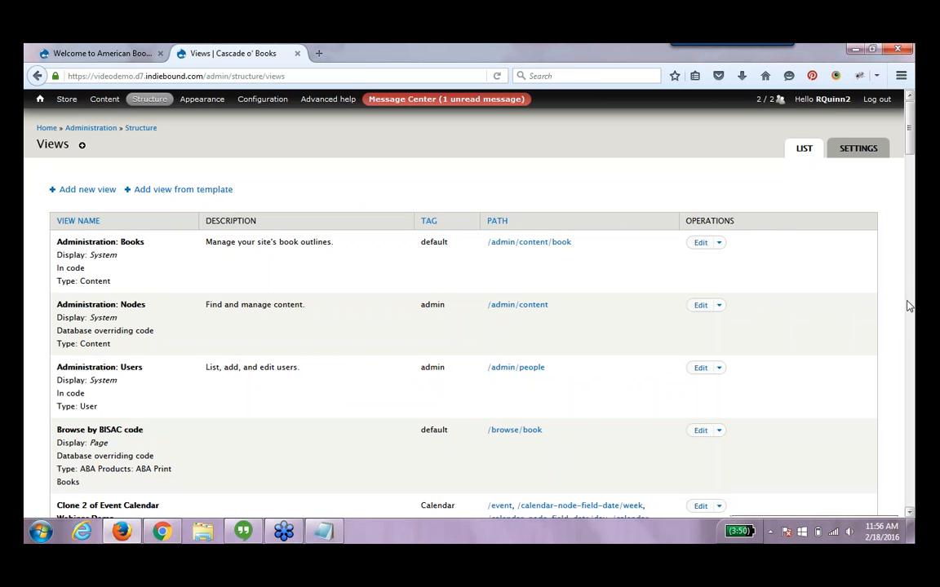
pyautogui.scroll(-5, 912, 308)
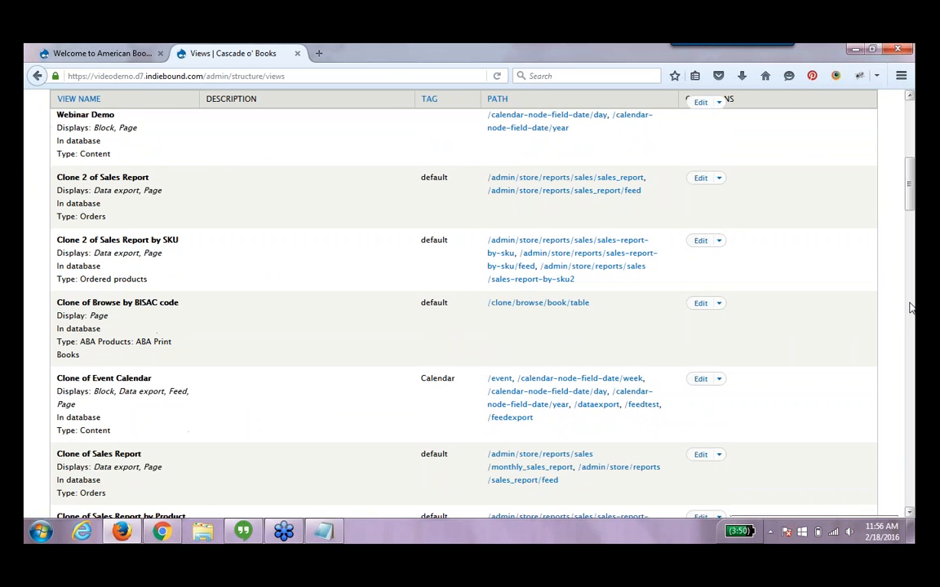
pyautogui.scroll(-5, 912, 308)
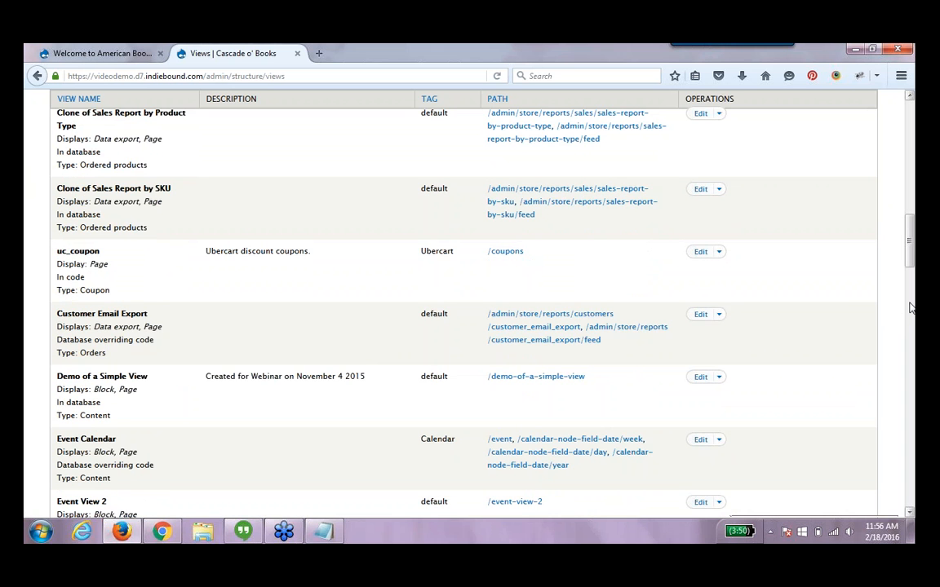
pyautogui.scroll(10, 911, 308)
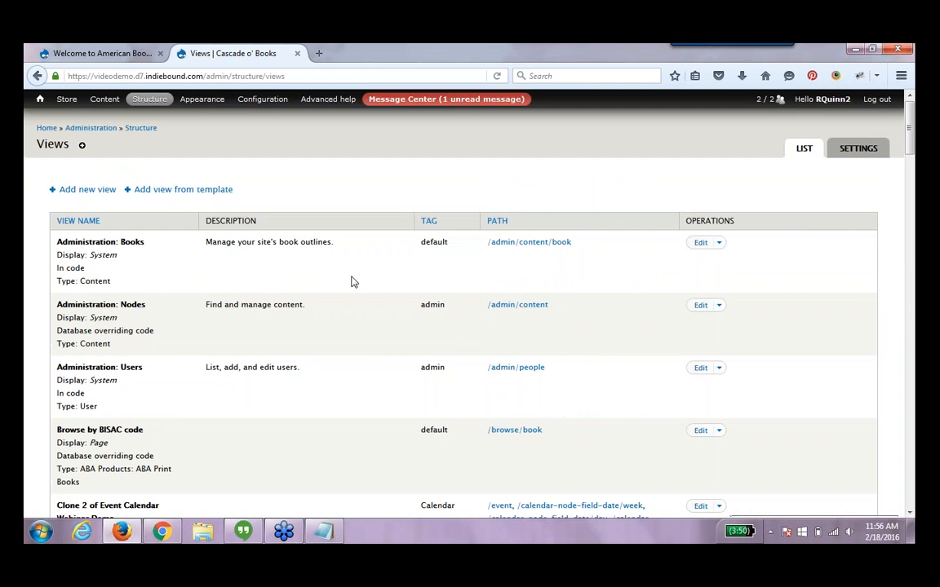
# Start a new view named Special Gifts that shows content of type Gifts
pyautogui.click(76, 193)
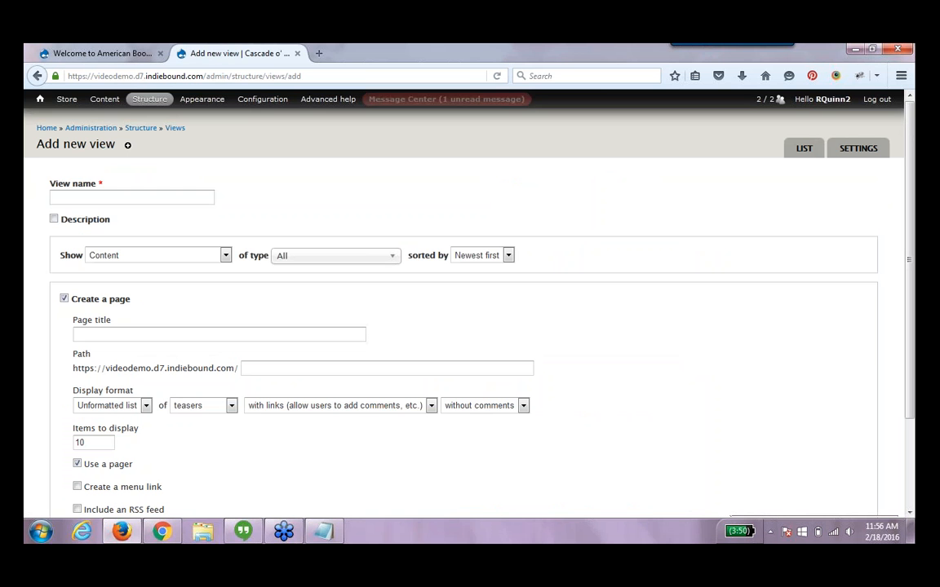
pyautogui.click(76, 194)
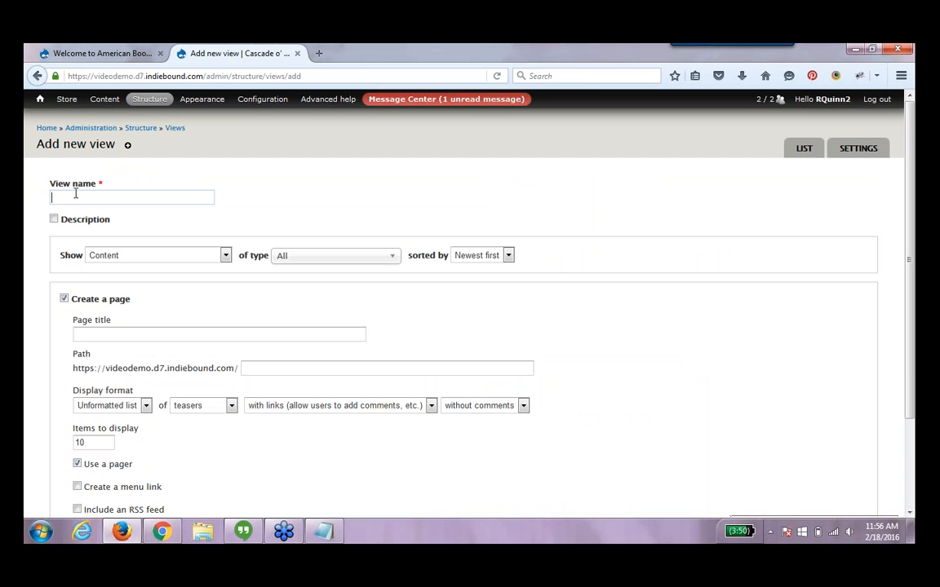
pyautogui.write('Gifts')
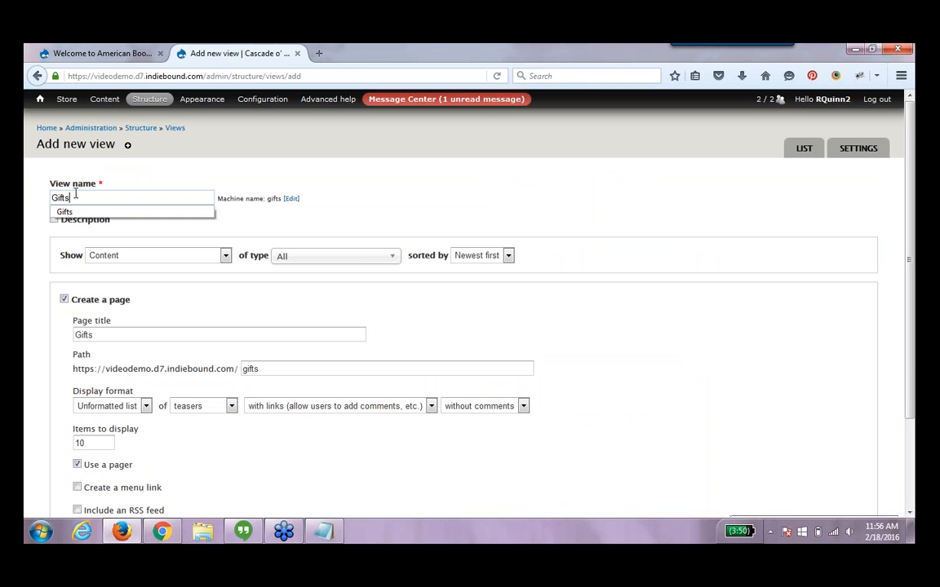
pyautogui.press('BackSpace')
pyautogui.press('BackSpace')
pyautogui.press('BackSpace')
pyautogui.press('BackSpace')
pyautogui.press('BackSpace')
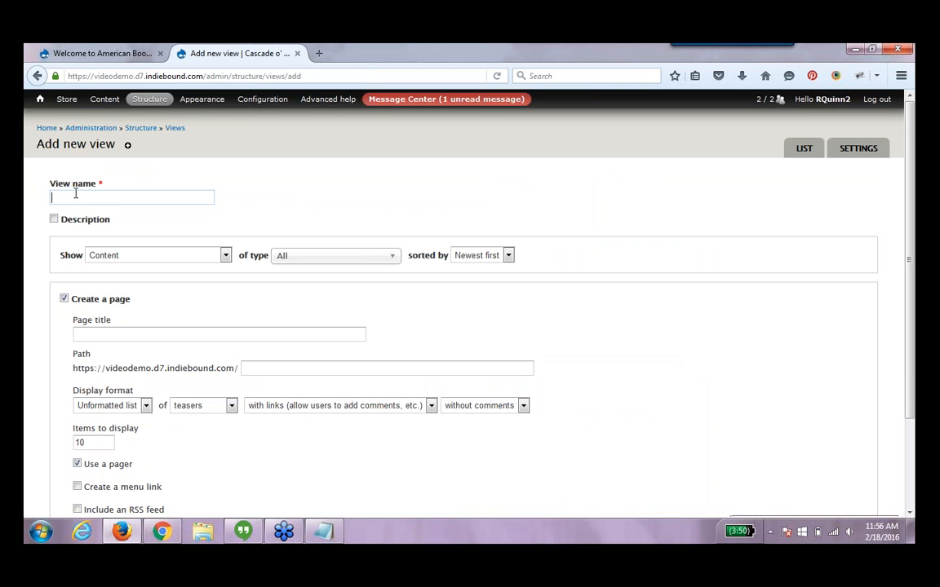
pyautogui.write('Special Gifts')
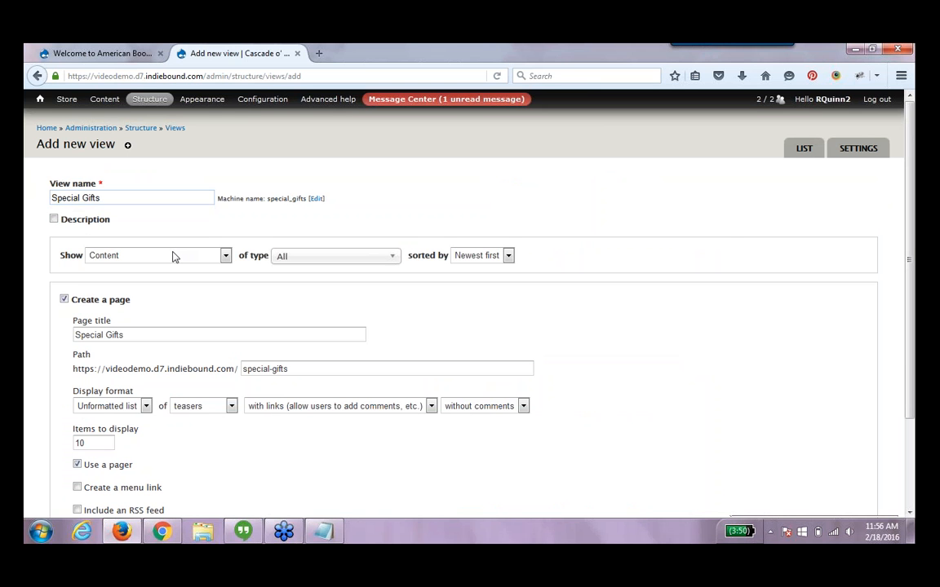
pyautogui.click(323, 258)
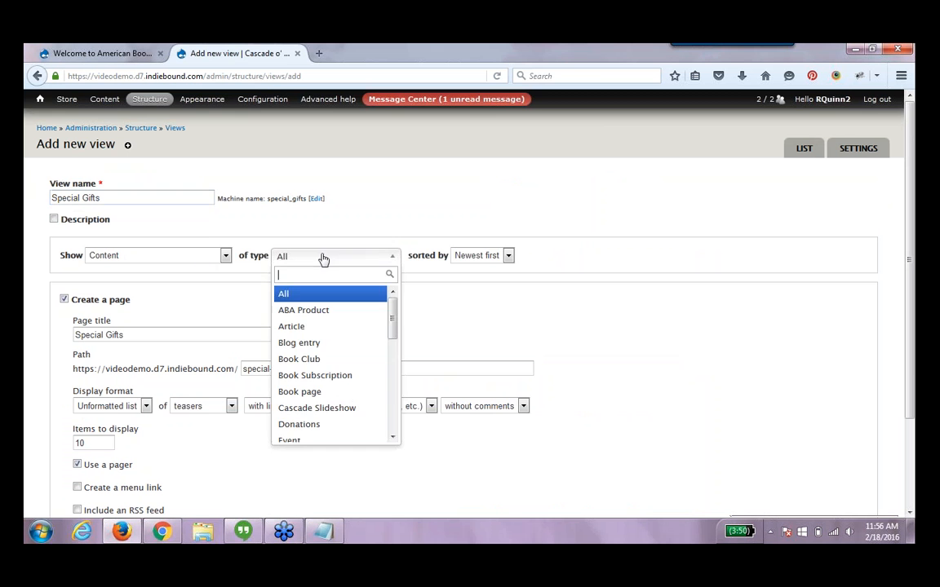
pyautogui.moveTo(392, 315); pyautogui.dragTo(392, 390)
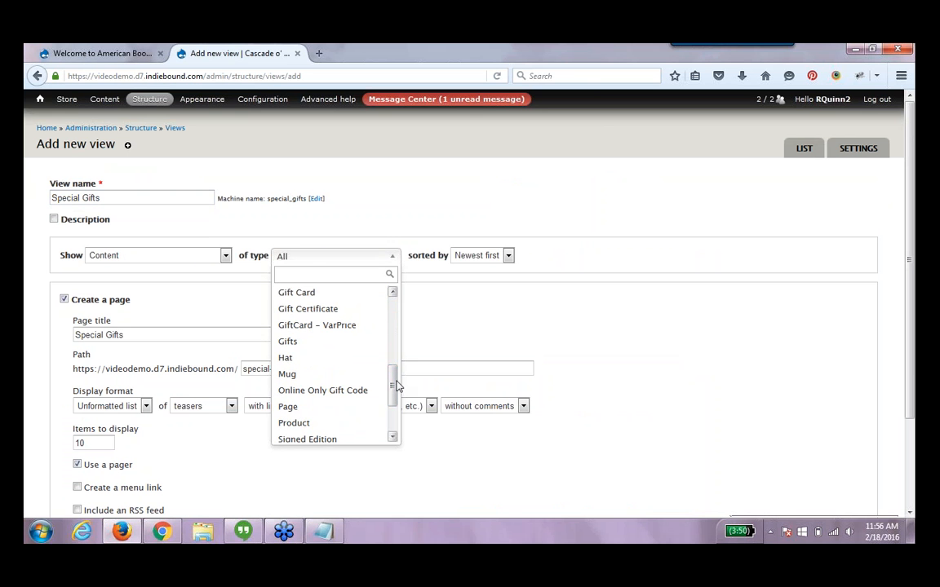
pyautogui.click(353, 342)
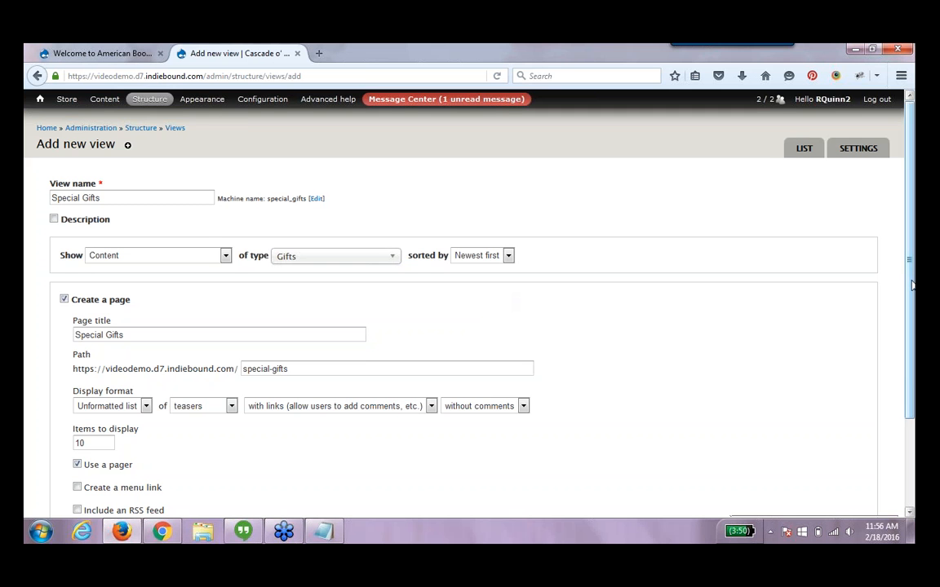
# Set the page display format to Table, clear the items to display and turn off the pager
pyautogui.scroll(-3, 913, 285)
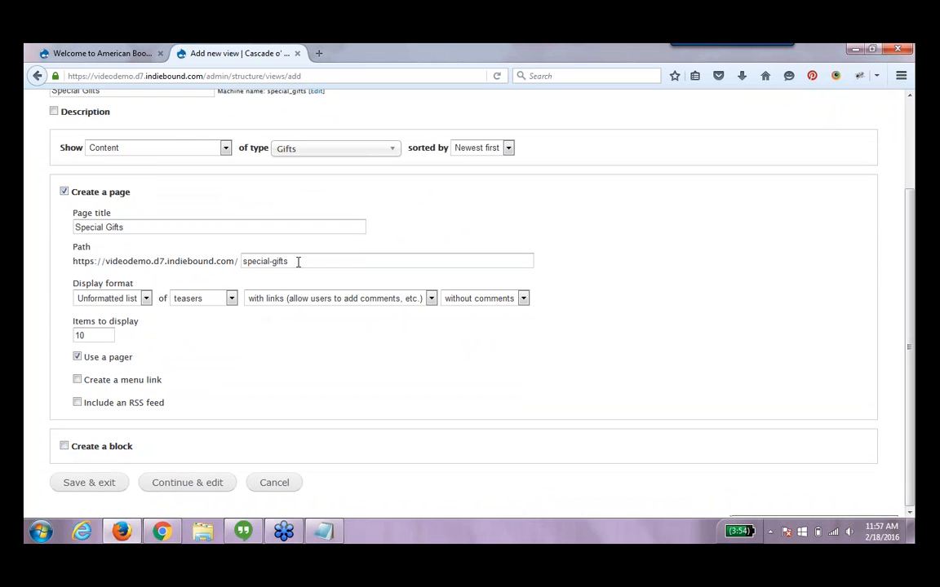
pyautogui.click(145, 299)
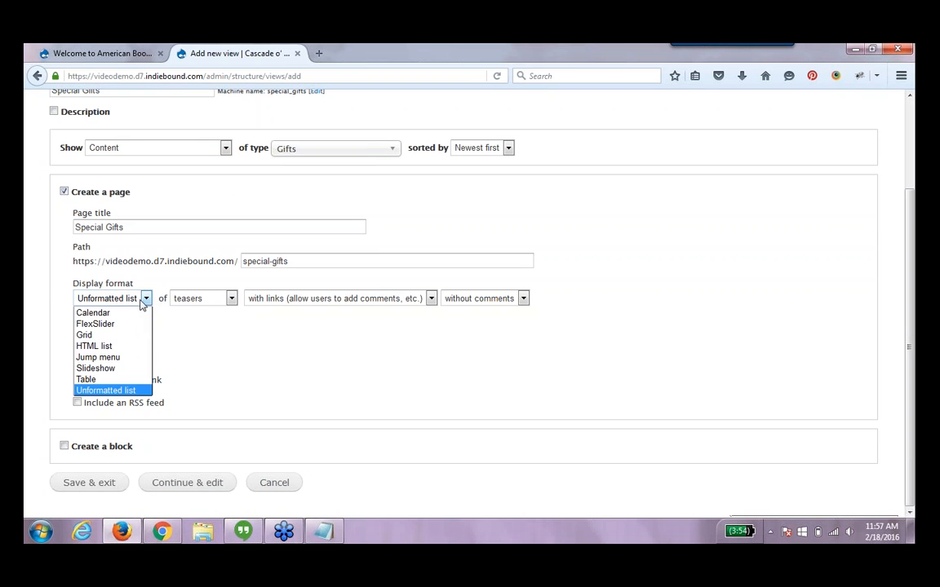
pyautogui.click(119, 382)
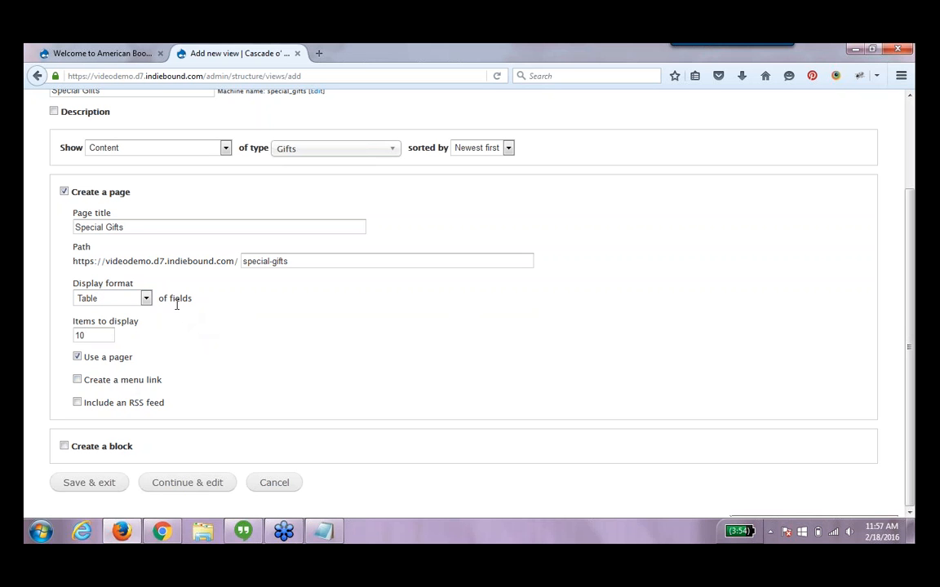
pyautogui.moveTo(84, 336); pyautogui.dragTo(71, 336)
pyautogui.press('BackSpace')
pyautogui.click(109, 359)
# Add a block display in Grid format with 4 items per page and continue to edit the view
pyautogui.click(64, 446)
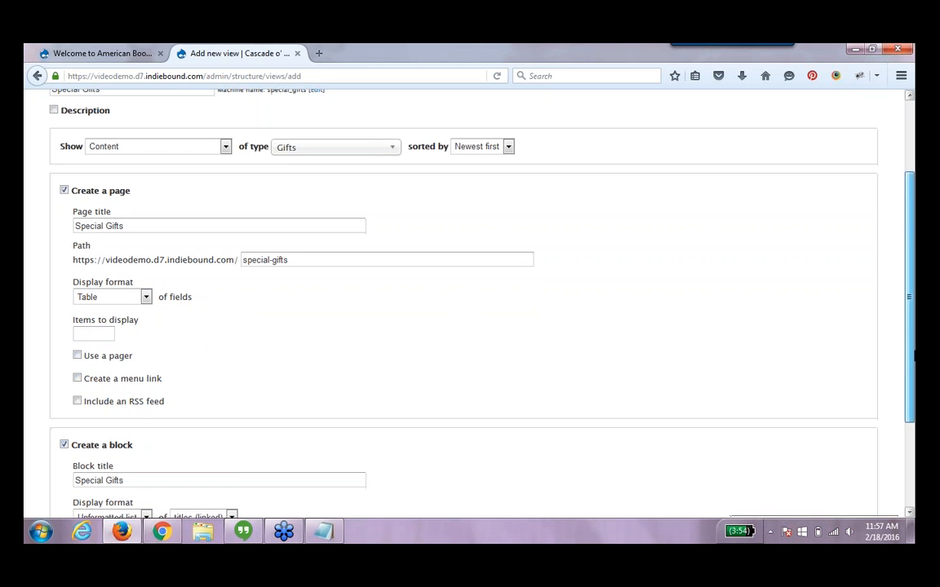
pyautogui.scroll(-3, 367, 392)
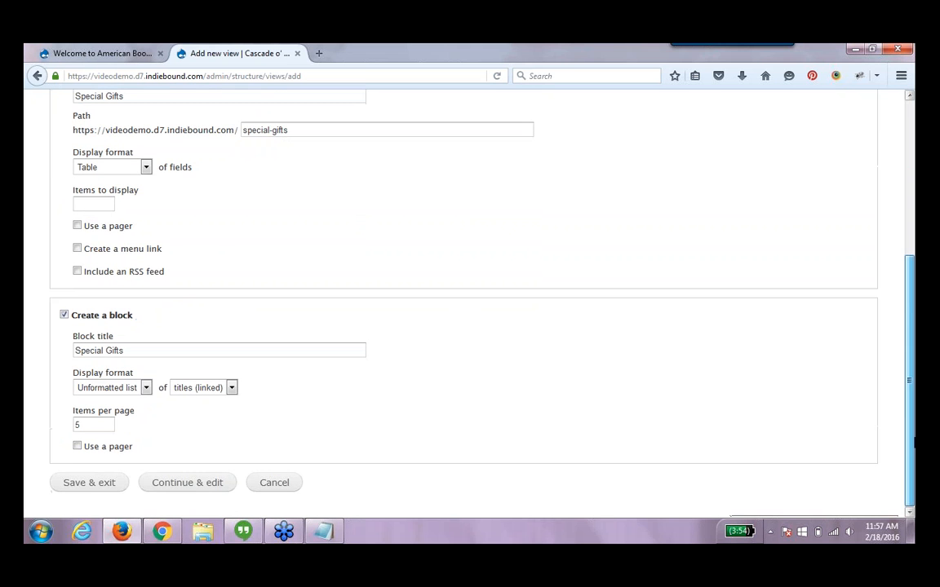
pyautogui.click(112, 389)
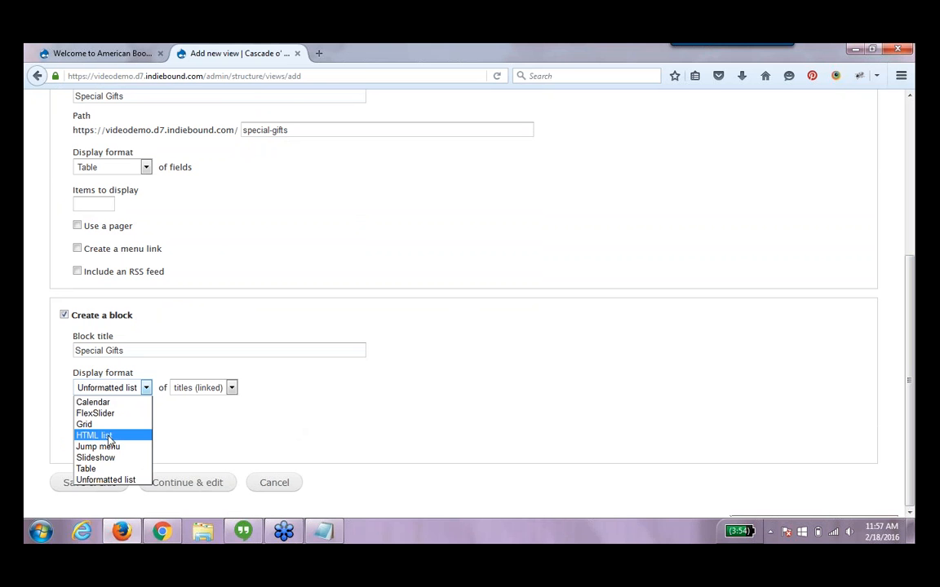
pyautogui.click(106, 425)
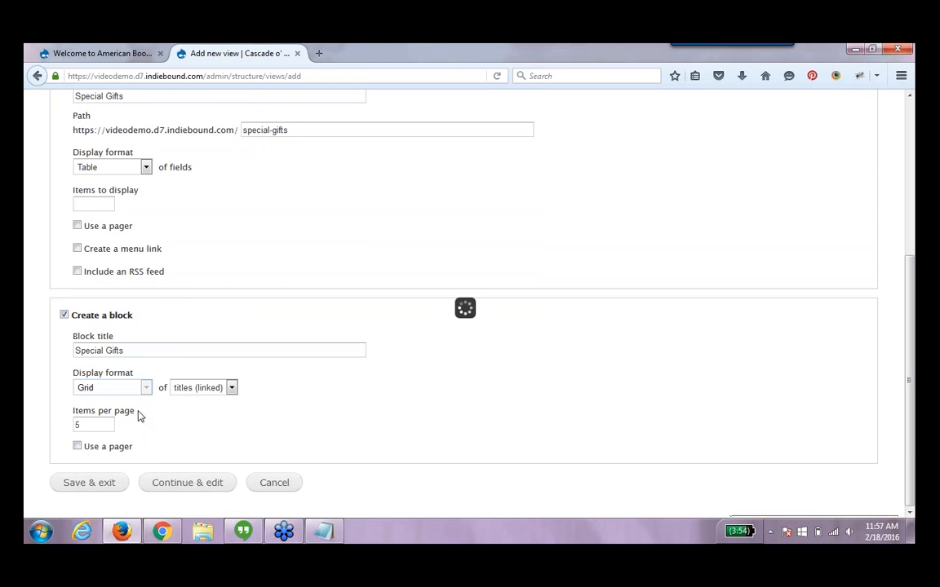
pyautogui.click(196, 388)
pyautogui.click(190, 446)
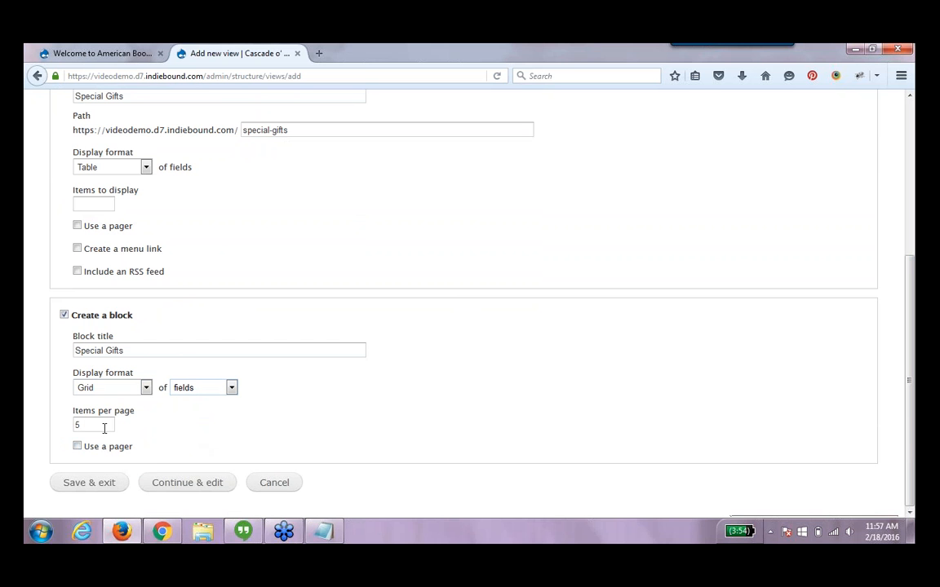
pyautogui.moveTo(98, 426); pyautogui.dragTo(77, 425)
pyautogui.write('4')
pyautogui.click(191, 426)
pyautogui.click(162, 488)
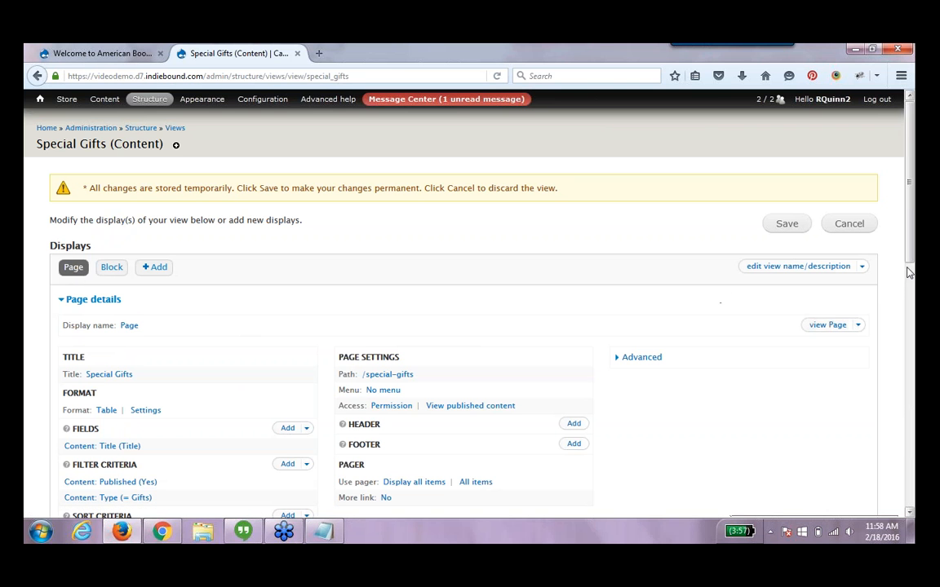
# Add the Content: Image field to the page display only, as an override for this page
pyautogui.moveTo(910, 263); pyautogui.dragTo(909, 406)
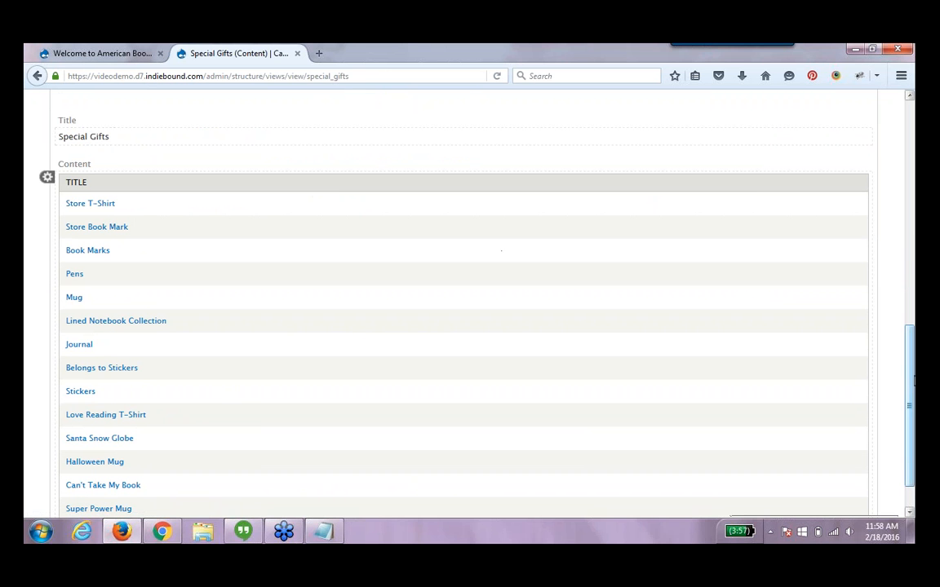
pyautogui.moveTo(912, 380); pyautogui.dragTo(912, 241)
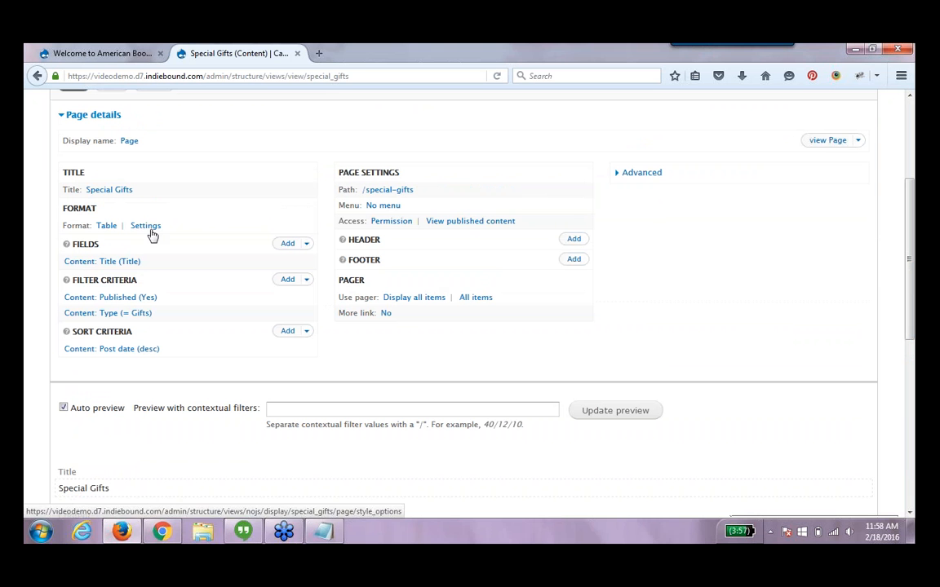
pyautogui.click(291, 245)
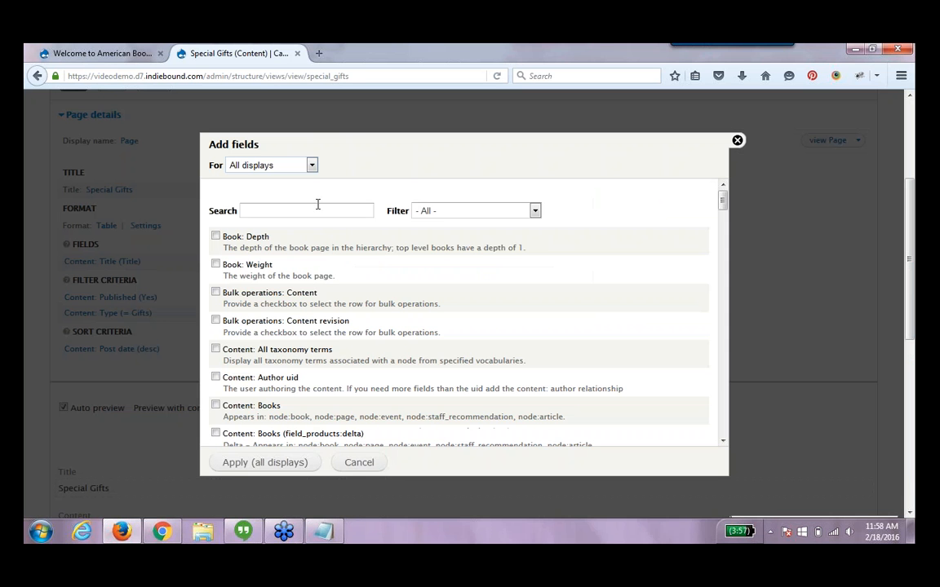
pyautogui.click(315, 204)
pyautogui.write('image')
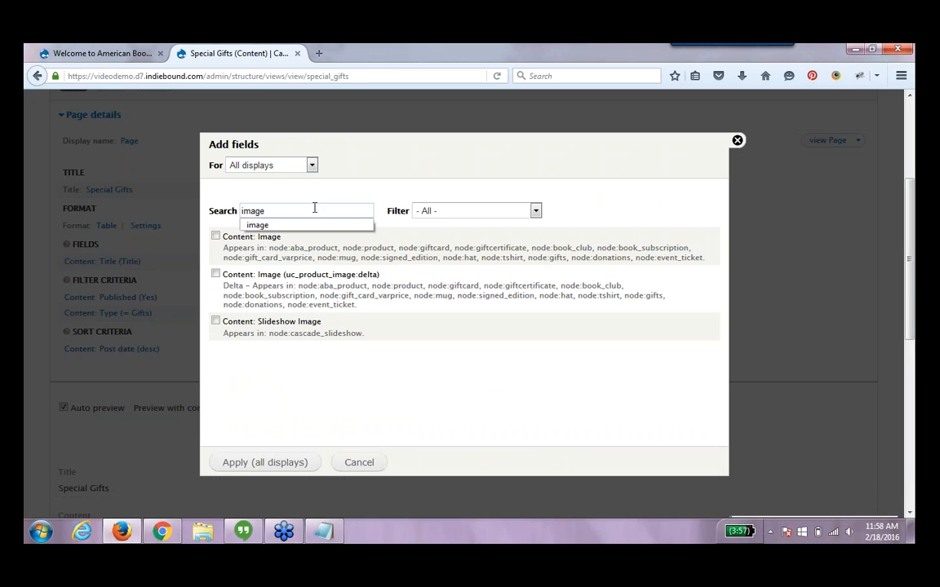
pyautogui.click(216, 236)
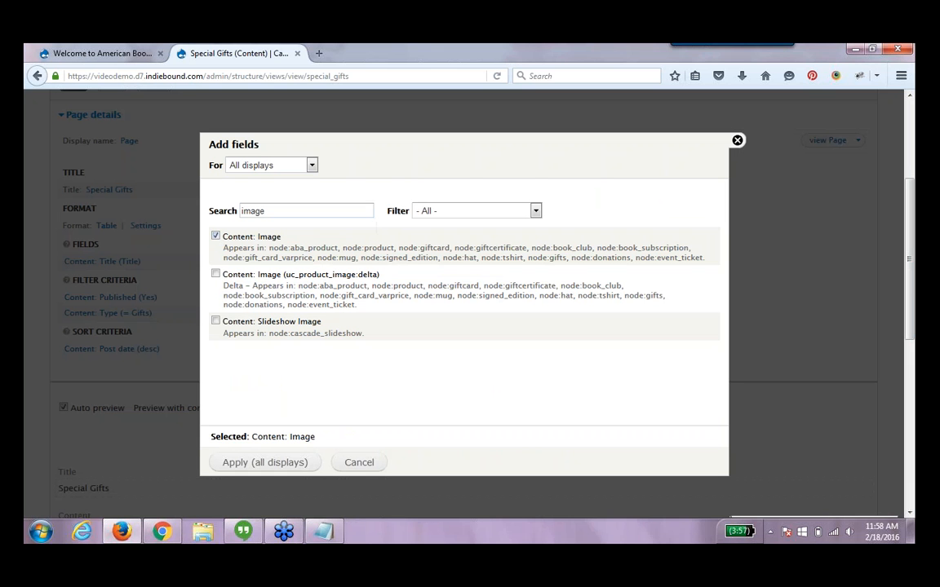
pyautogui.click(303, 163)
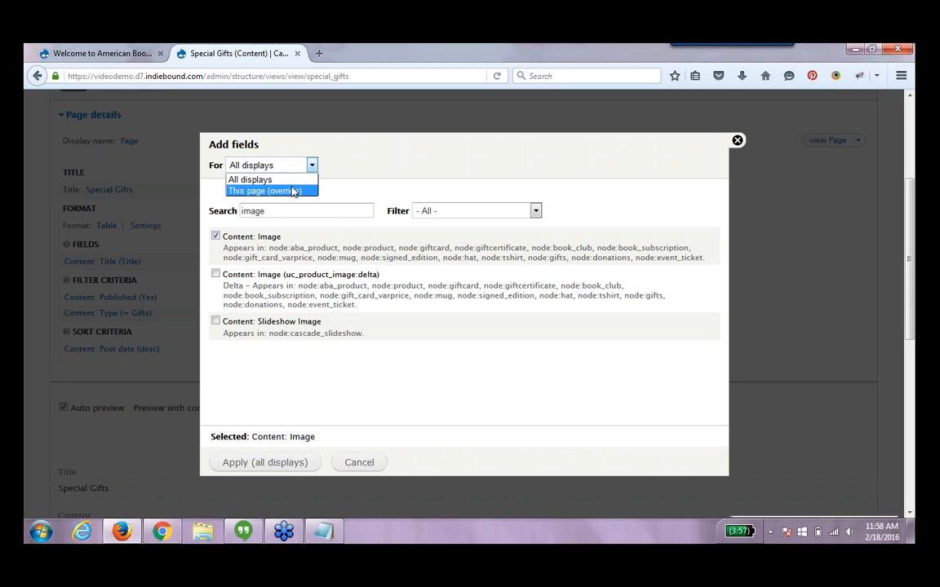
pyautogui.click(293, 191)
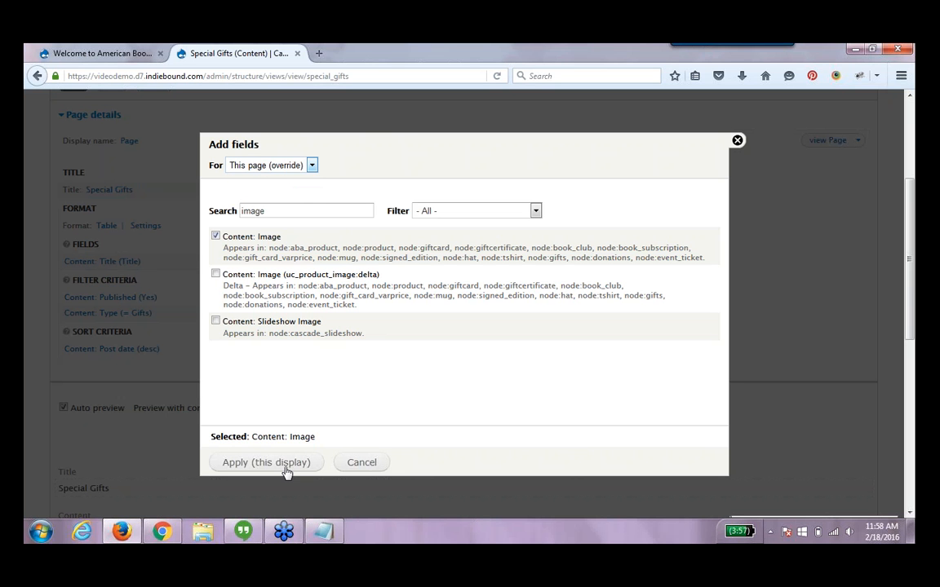
pyautogui.click(285, 469)
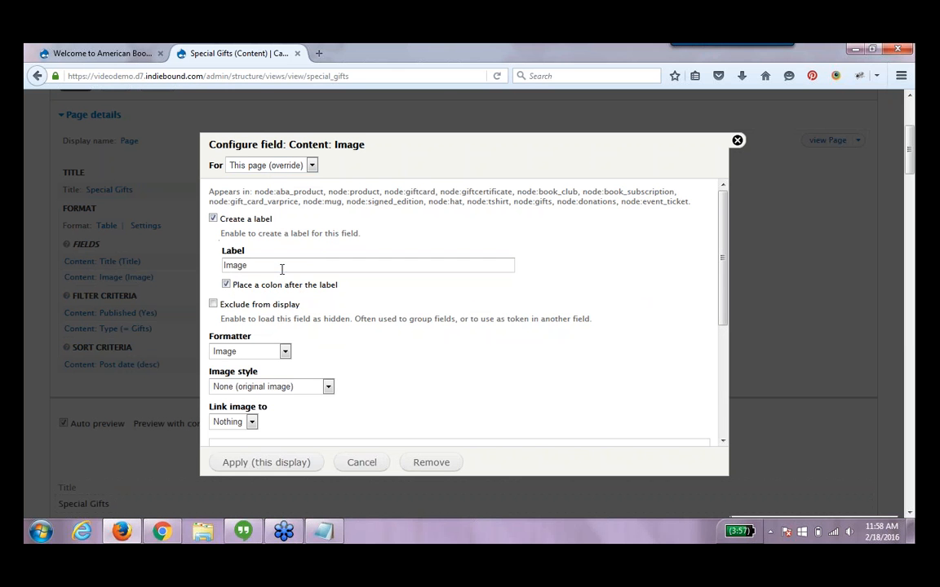
# Configure the page's image field with no label, Medium (220x220) image style, and the image linked to Content
pyautogui.moveTo(281, 269); pyautogui.dragTo(225, 269)
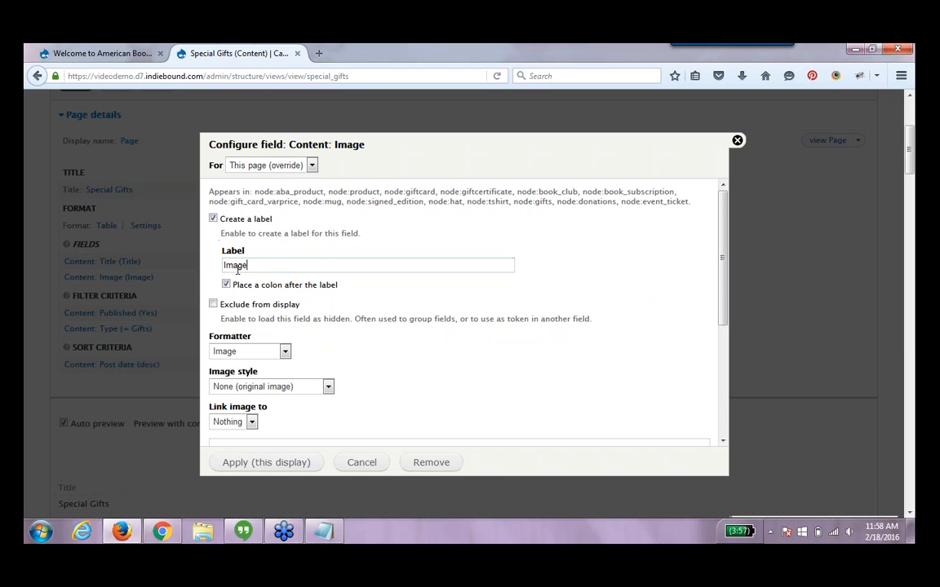
pyautogui.click(213, 219)
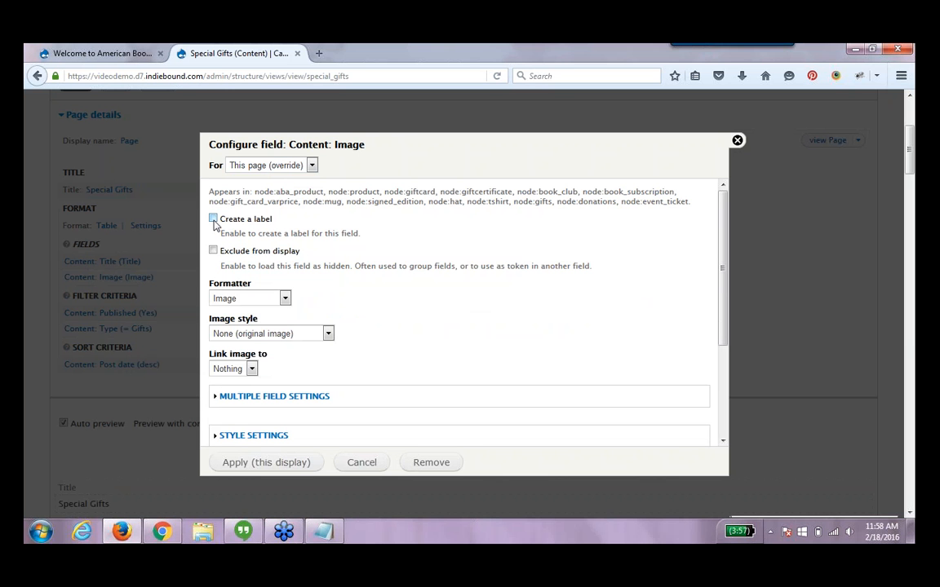
pyautogui.click(246, 335)
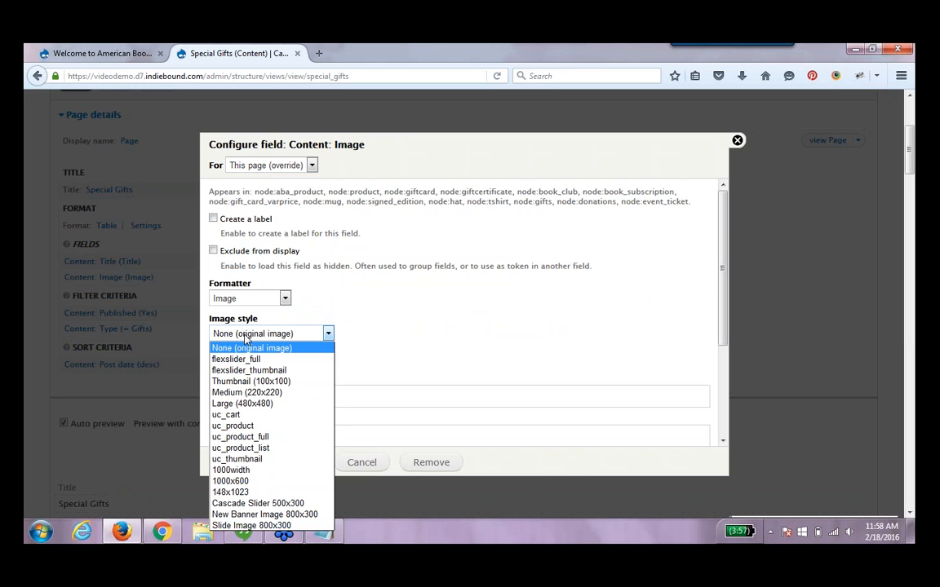
pyautogui.click(258, 394)
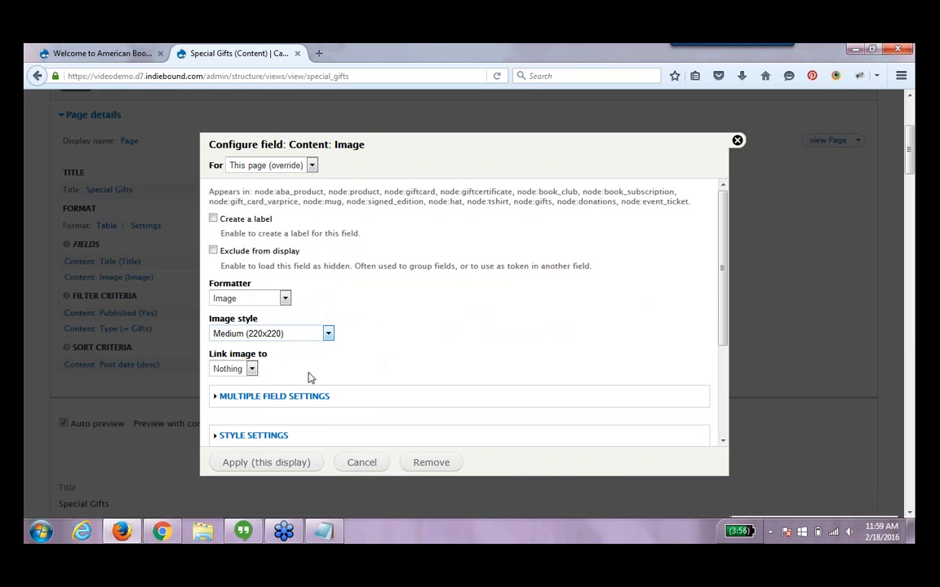
pyautogui.click(244, 369)
pyautogui.click(244, 395)
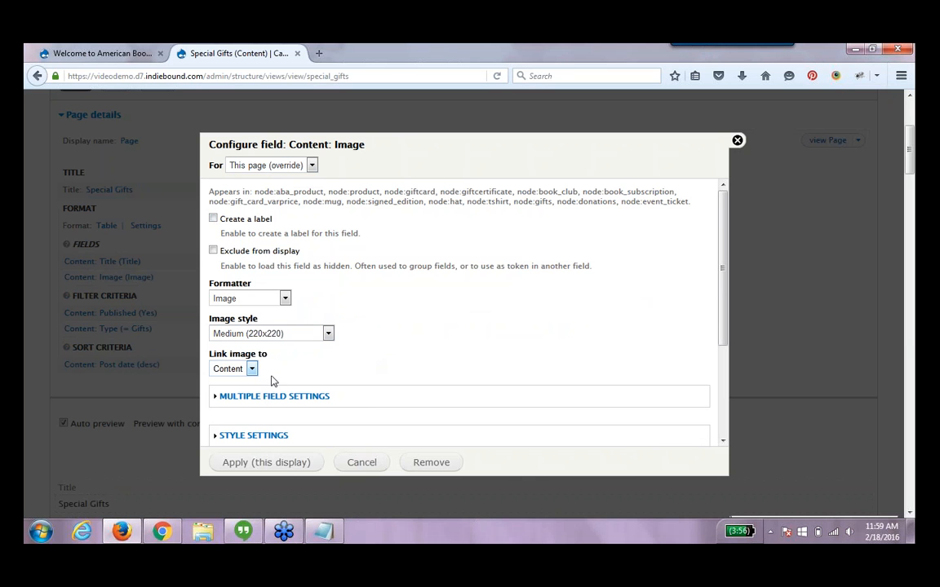
pyautogui.click(266, 462)
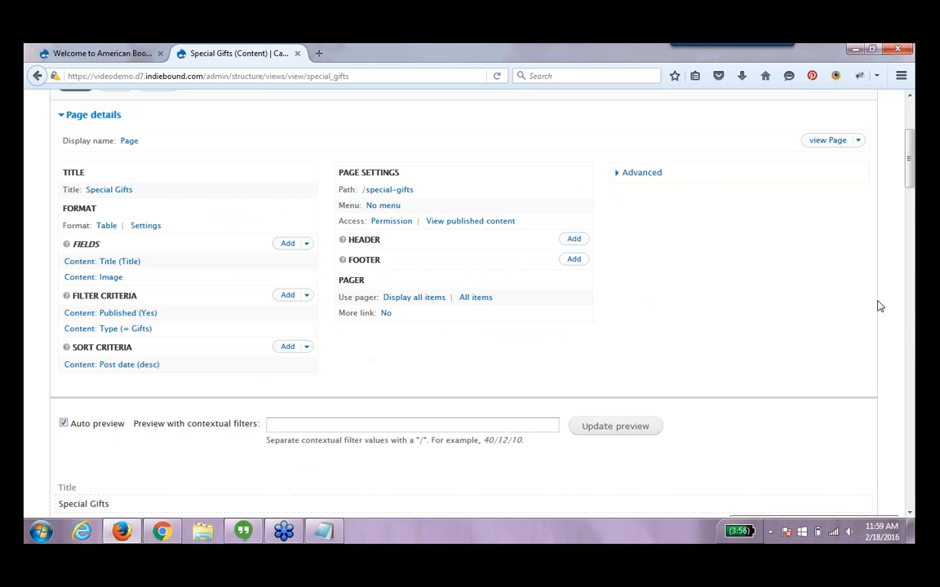
# Save the Special Gifts view
pyautogui.scroll(-5, 903, 314)
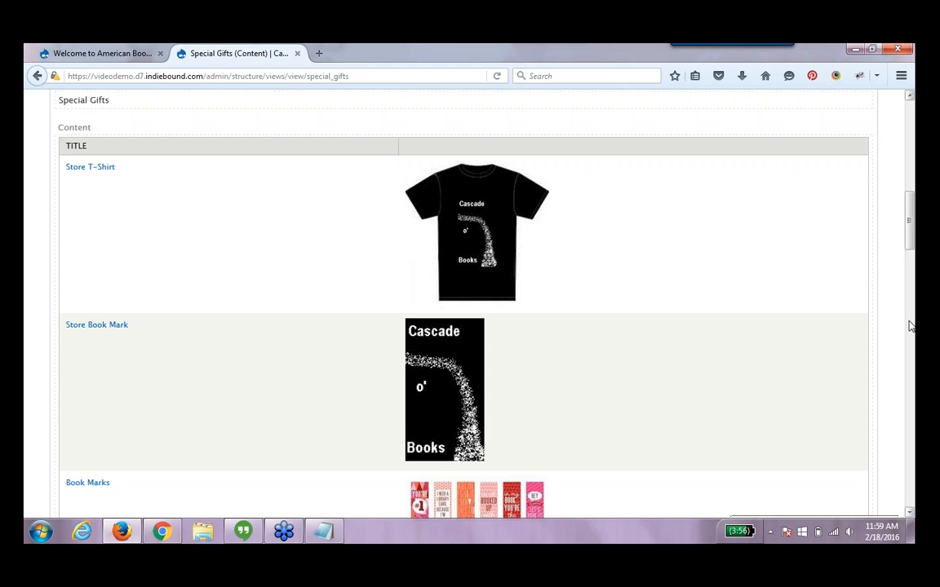
pyautogui.click(910, 326)
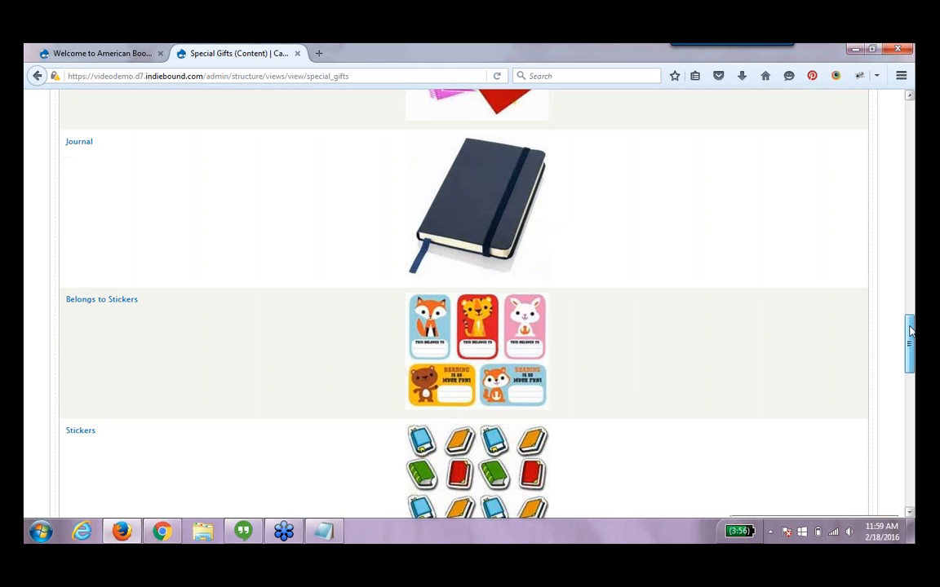
pyautogui.moveTo(910, 331); pyautogui.dragTo(910, 256)
pyautogui.scroll(10, 877, 147)
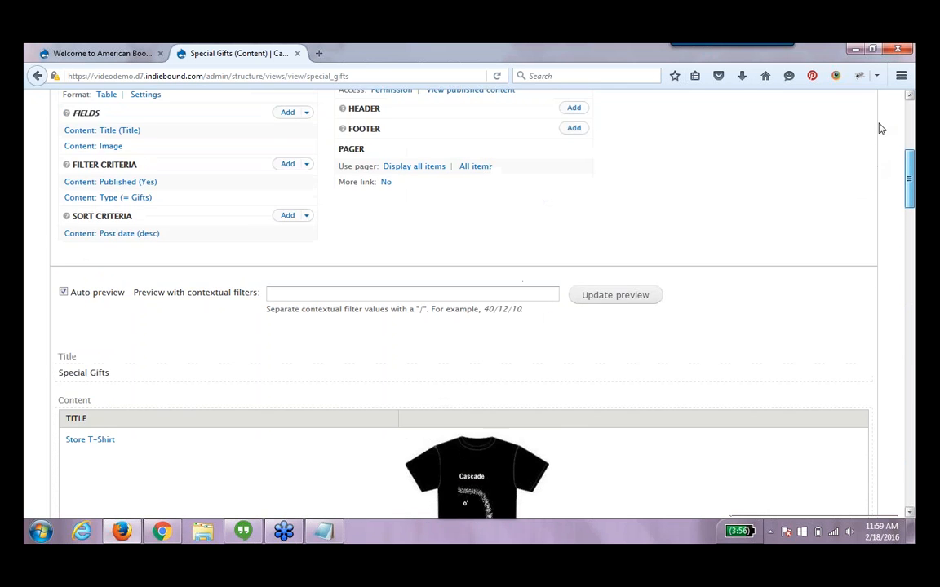
pyautogui.click(793, 186)
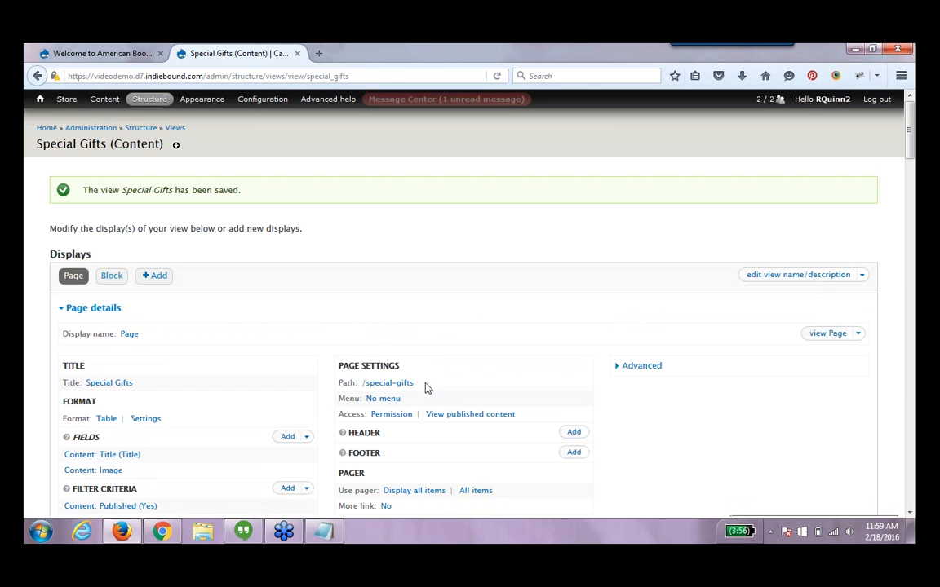
# Open the view's /special-gifts page path in a new browser tab
pyautogui.moveTo(364, 385); pyautogui.dragTo(414, 383)
pyautogui.hotkey('ctrl', 'c')
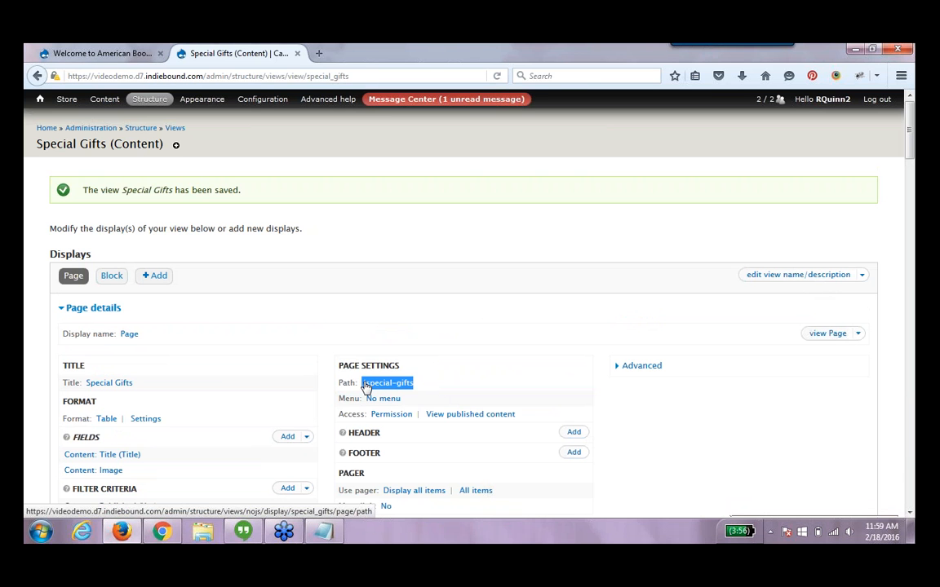
pyautogui.click(319, 54)
pyautogui.write('videodemo.d7.indiebound.com/')
pyautogui.press('Right')
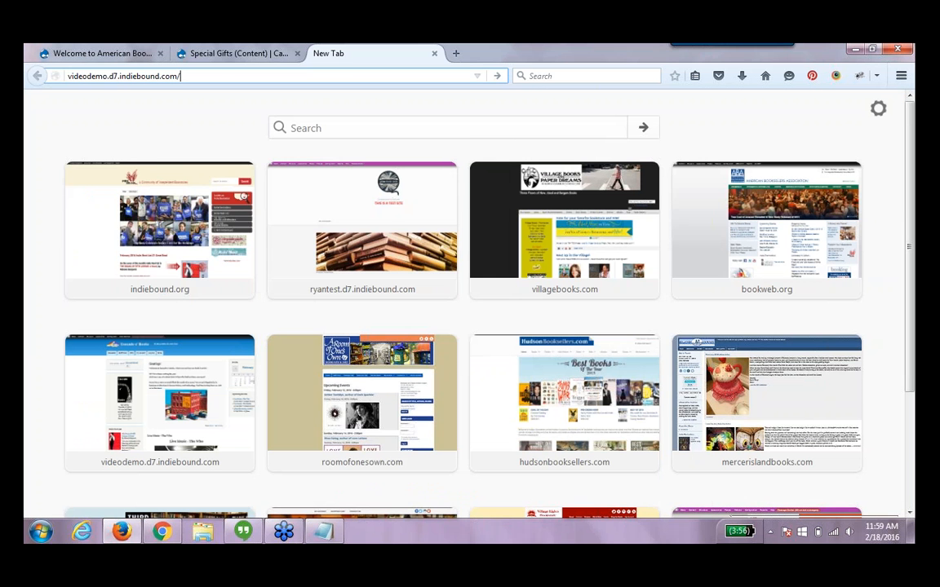
pyautogui.hotkey('ctrl', 'v')
pyautogui.press('Return')
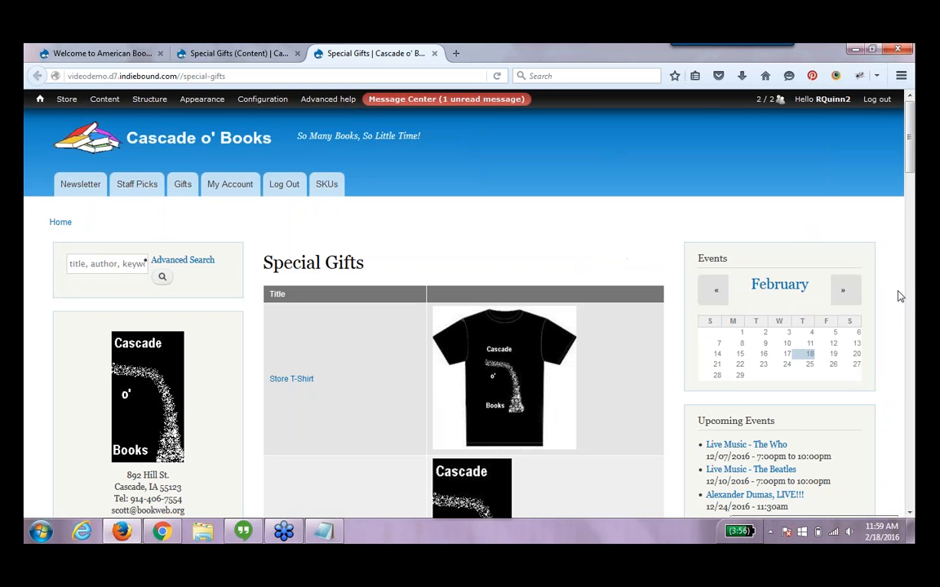
# Browse the published Special Gifts page and the site home page, then return to the view editor
pyautogui.scroll(-8, 901, 302)
pyautogui.scroll(-15, 463, 302)
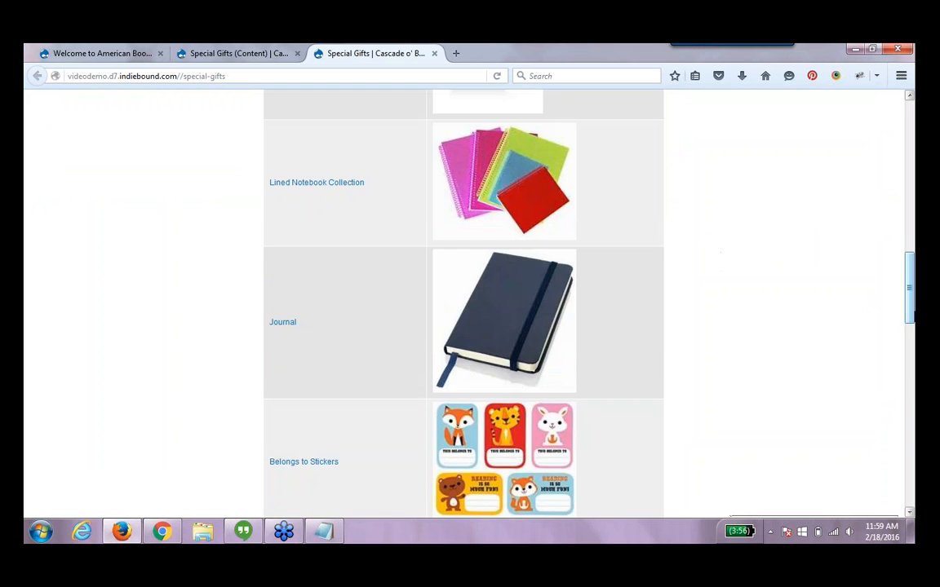
pyautogui.scroll(-5, 464, 302)
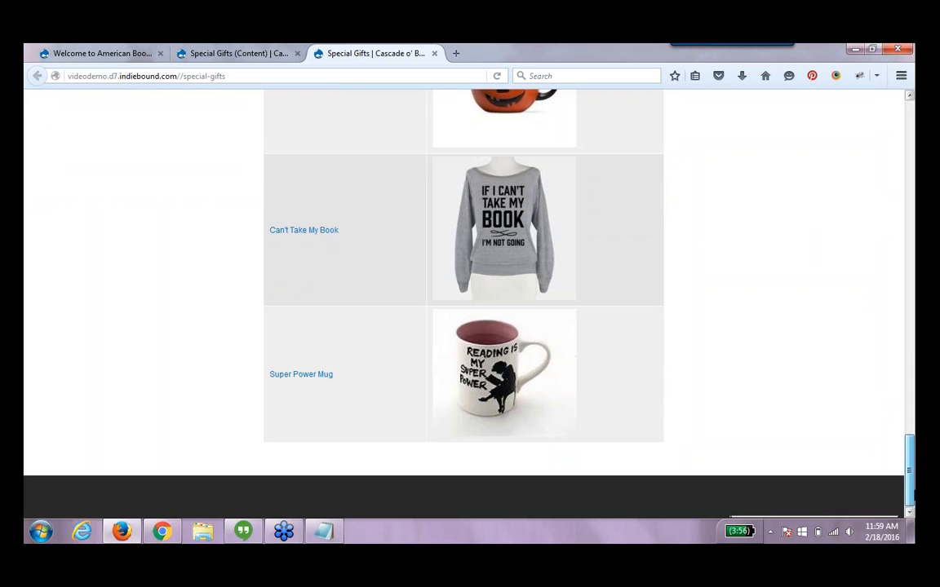
pyautogui.scroll(20, 463, 302)
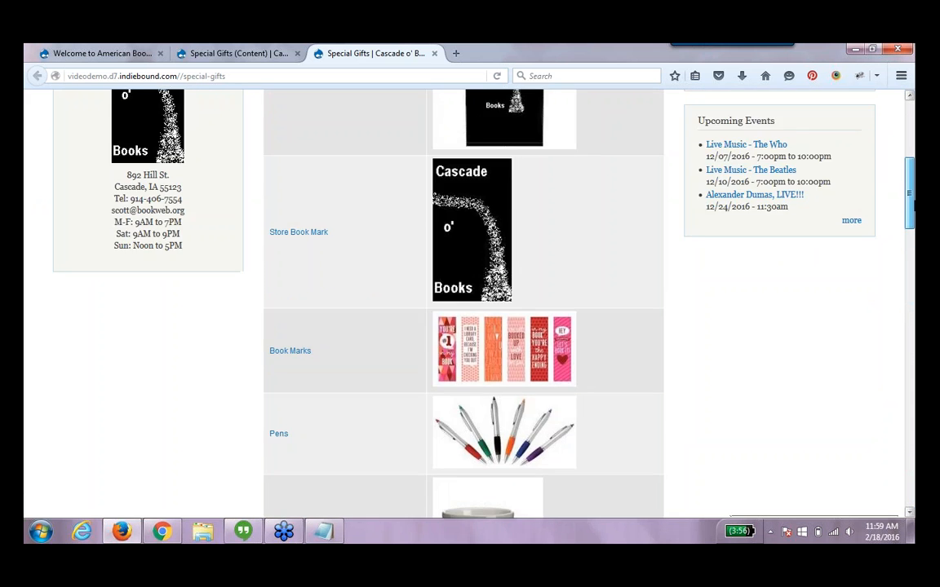
pyautogui.scroll(5, 463, 301)
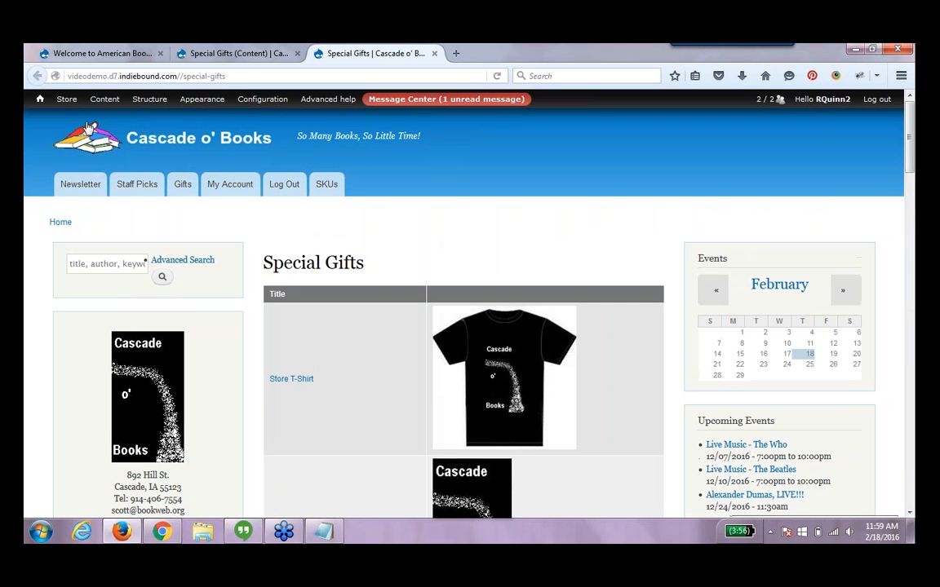
pyautogui.click(41, 105)
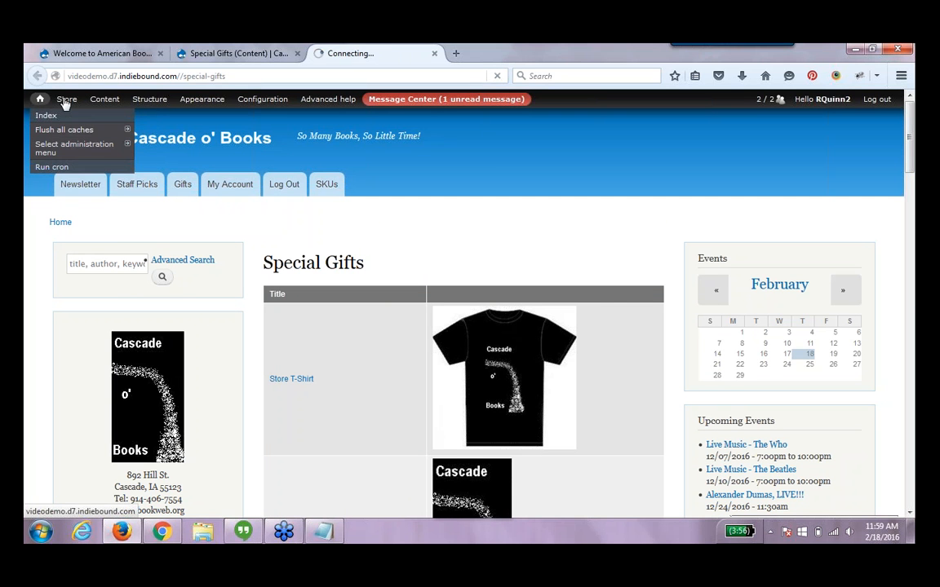
pyautogui.click(245, 53)
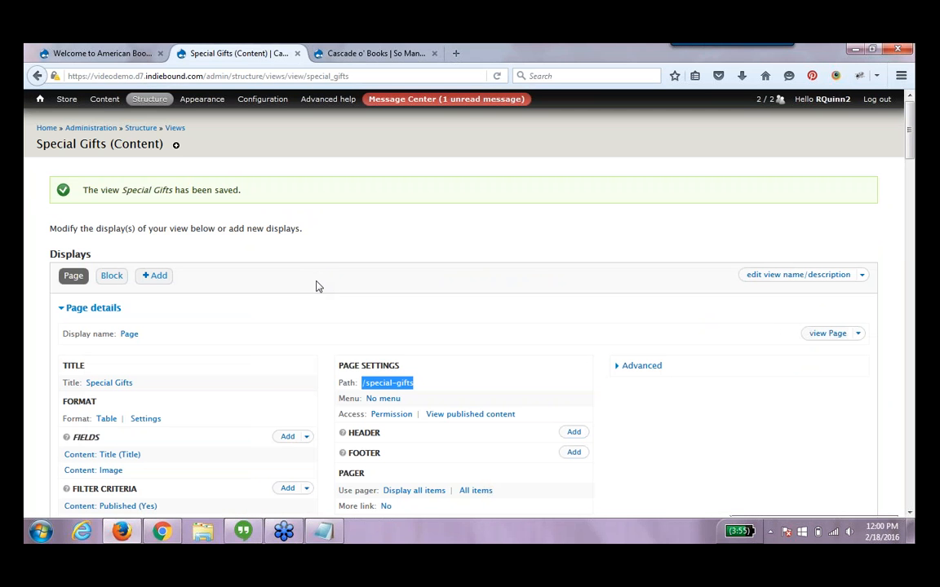
# Switch to the block display and turn off the Title field's label for this block only as an override
pyautogui.click(111, 278)
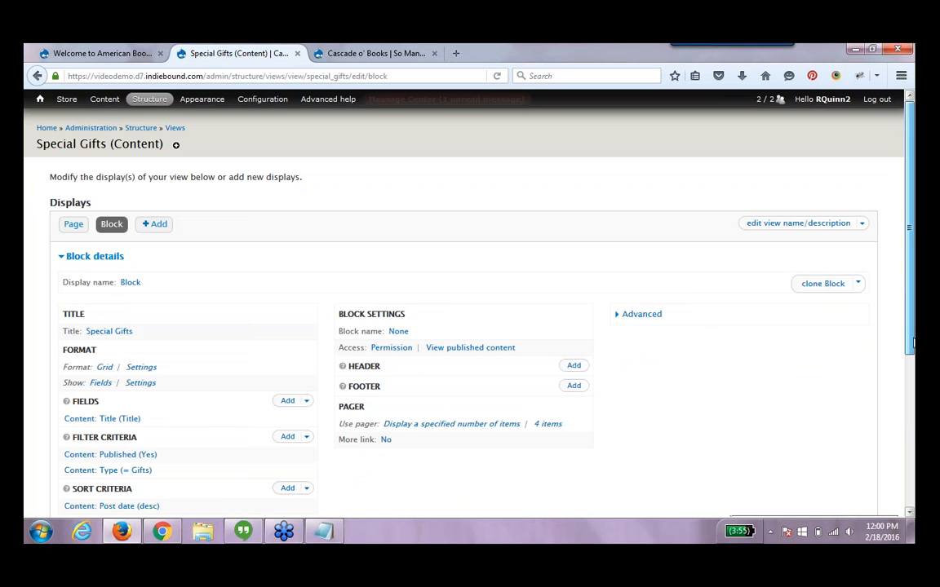
pyautogui.moveTo(912, 354); pyautogui.dragTo(913, 505)
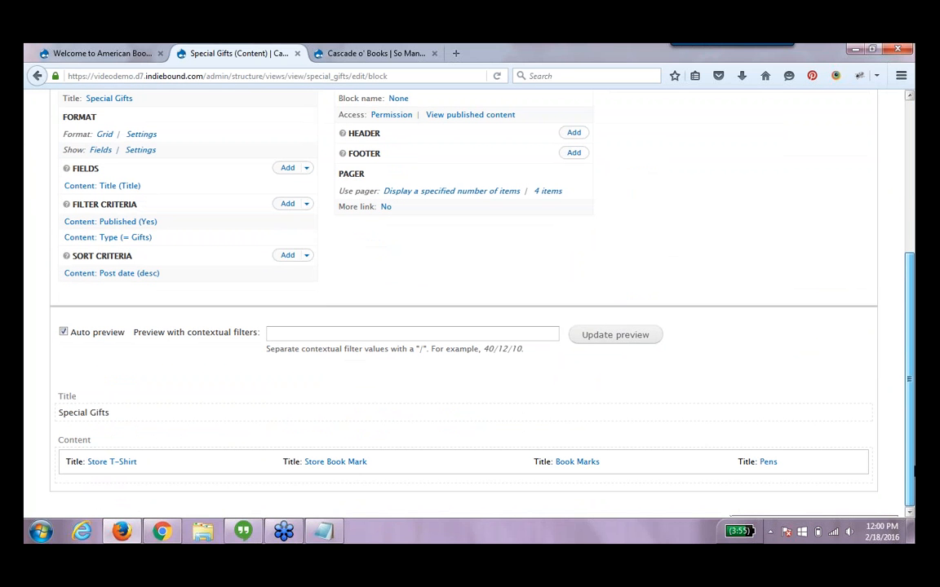
pyautogui.moveTo(914, 469)
pyautogui.mouseDown()
pyautogui.moveTo(914, 451)
pyautogui.moveTo(914, 471)
pyautogui.mouseUp()
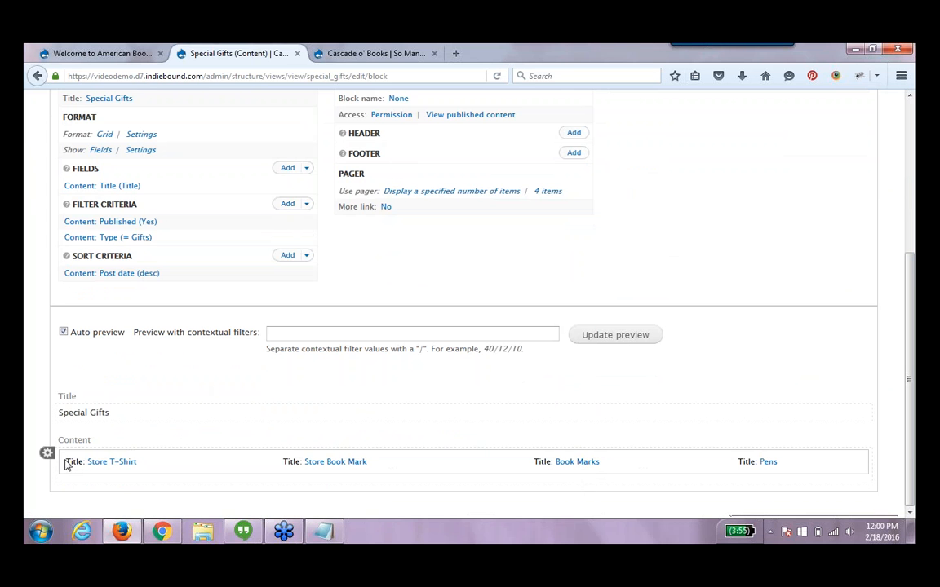
pyautogui.moveTo(67, 465); pyautogui.dragTo(86, 462)
pyautogui.click(125, 189)
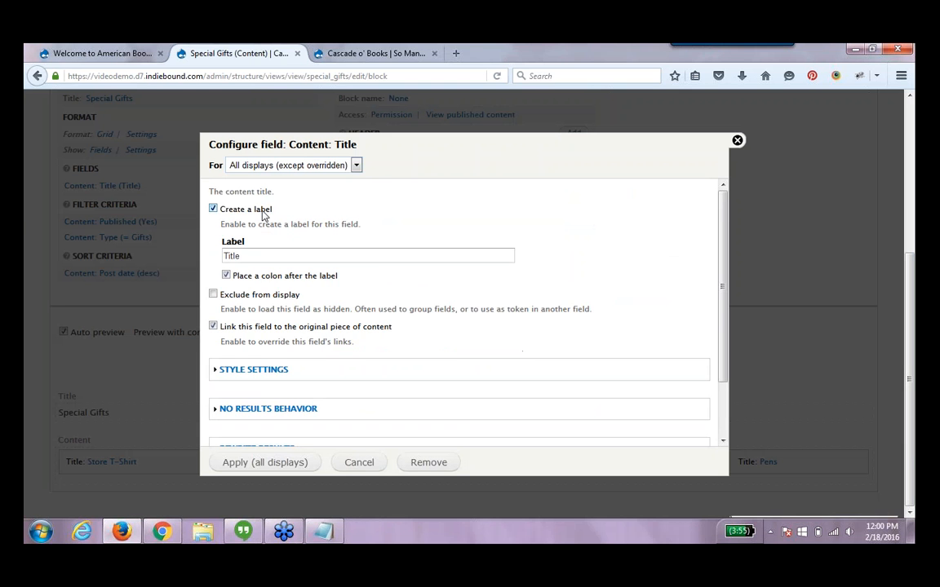
pyautogui.click(264, 216)
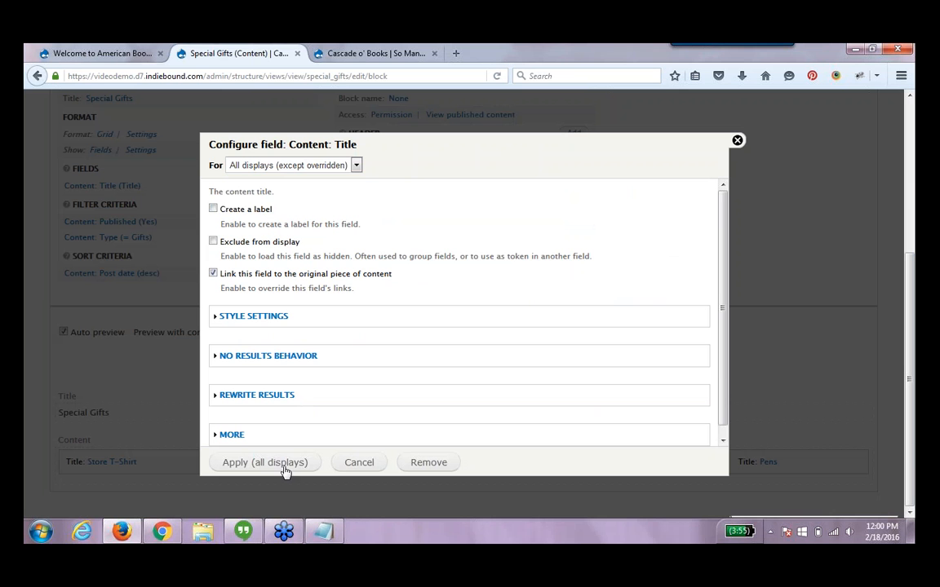
pyautogui.click(335, 167)
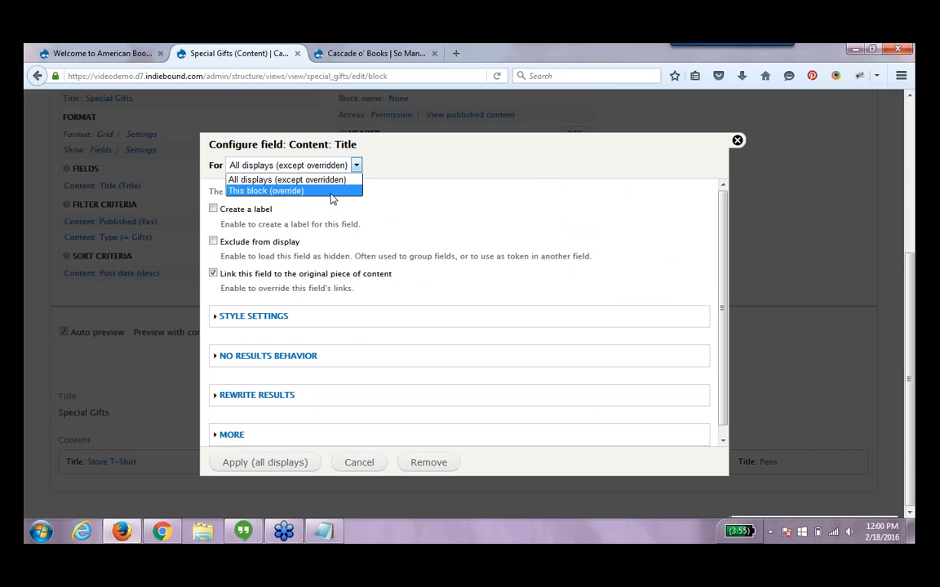
pyautogui.click(332, 192)
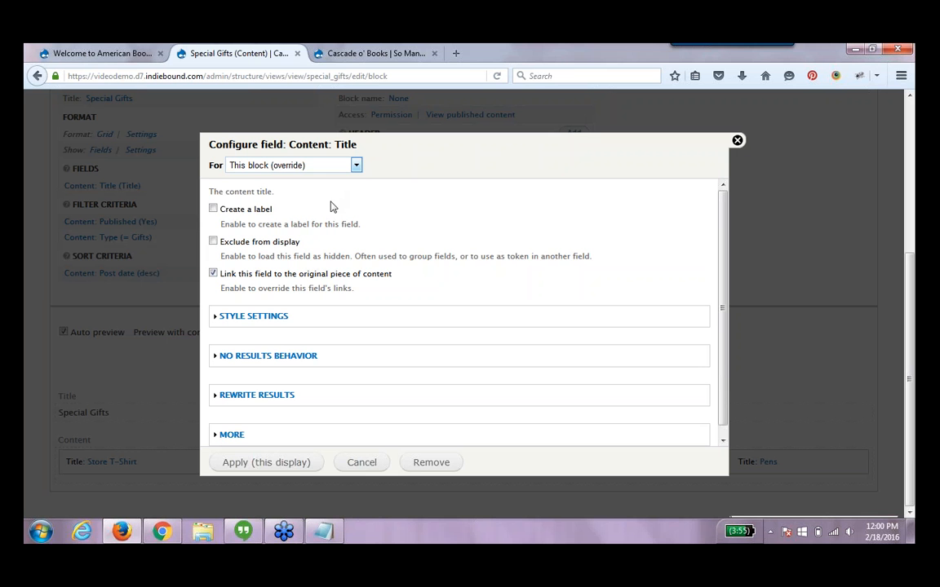
pyautogui.click(291, 468)
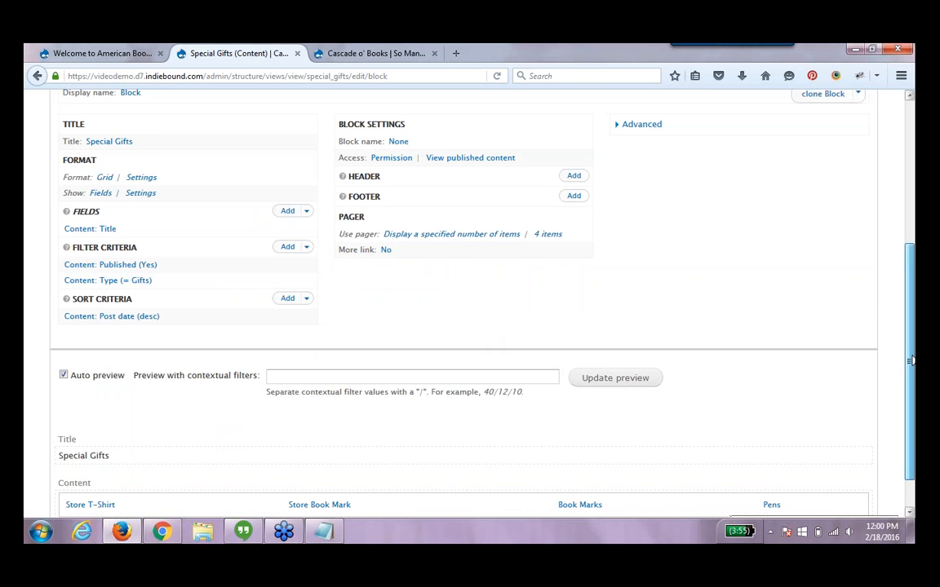
# Add the Content: Image field to the block display only, as an override for this block
pyautogui.moveTo(910, 362); pyautogui.dragTo(914, 452)
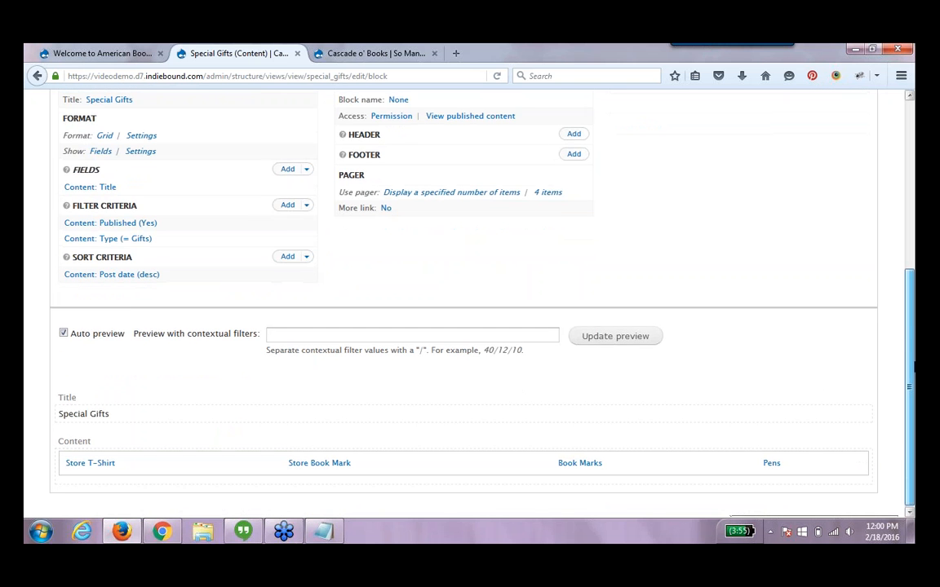
pyautogui.scroll(3, 821, 374)
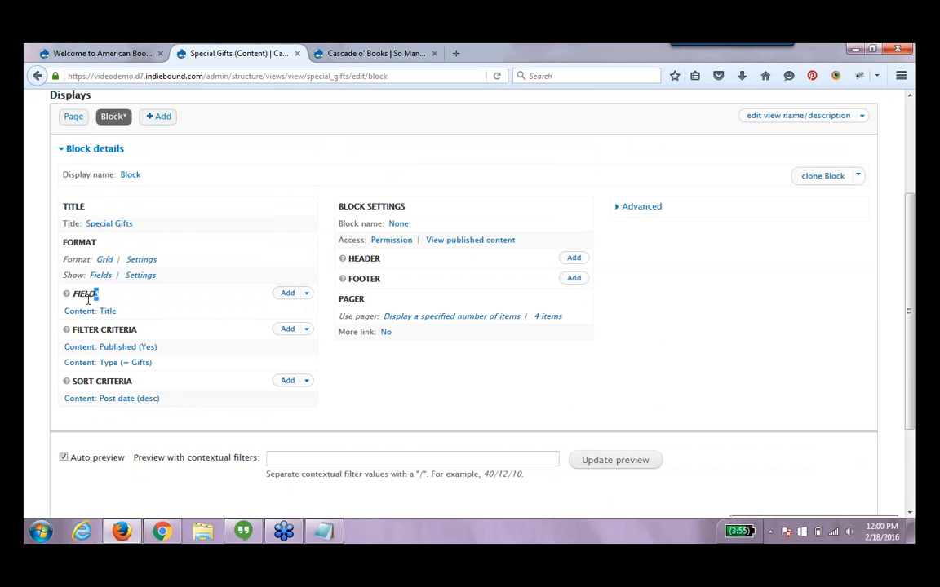
pyautogui.moveTo(85, 294); pyautogui.dragTo(99, 294)
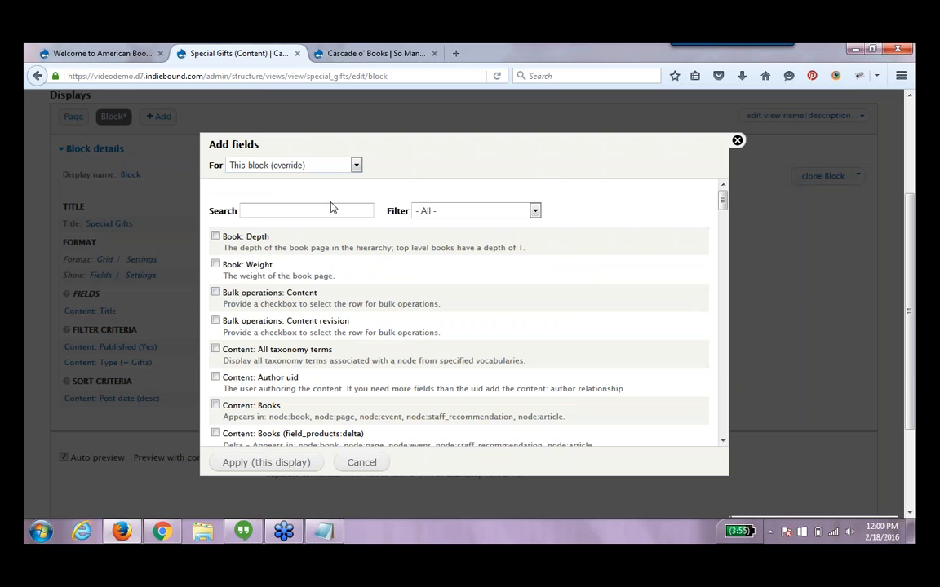
pyautogui.write('mage')
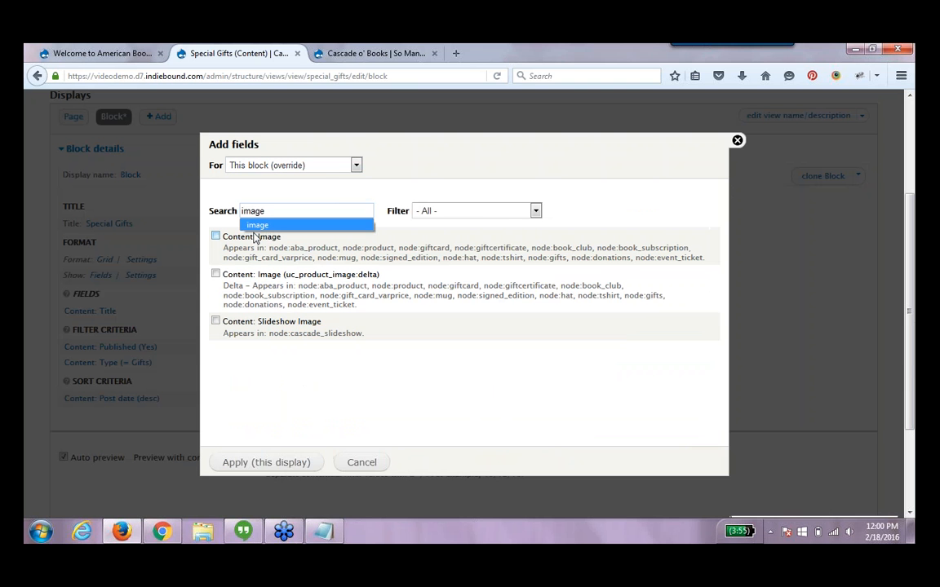
pyautogui.click(216, 236)
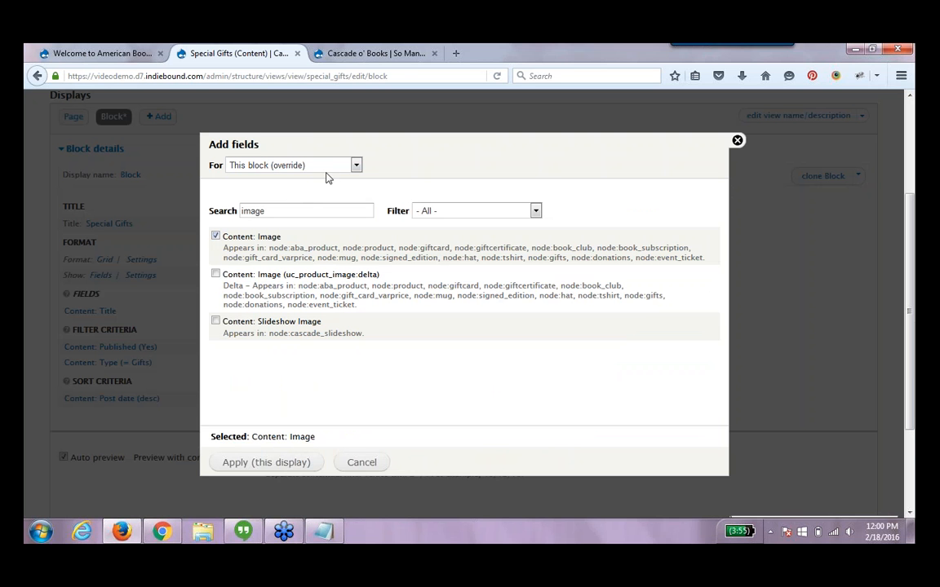
pyautogui.click(307, 462)
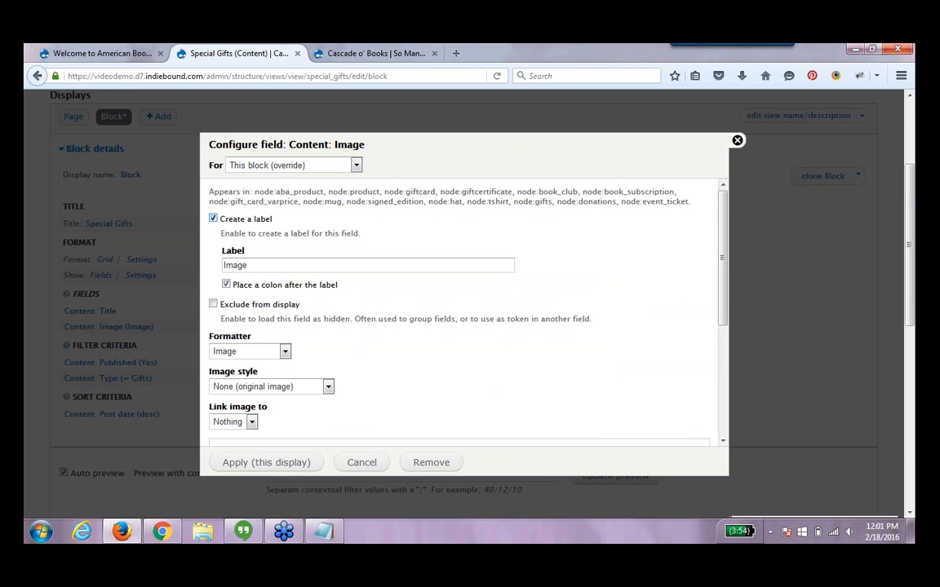
# Configure the block's image field with no label, the Thumbnail (100x100) image style, and linked to the content
pyautogui.click(213, 219)
pyautogui.click(261, 334)
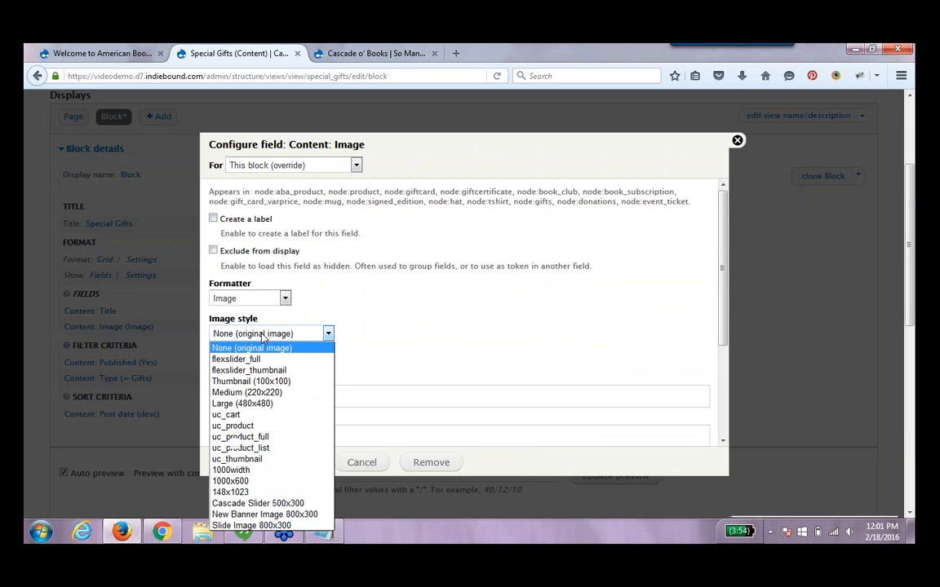
pyautogui.click(261, 381)
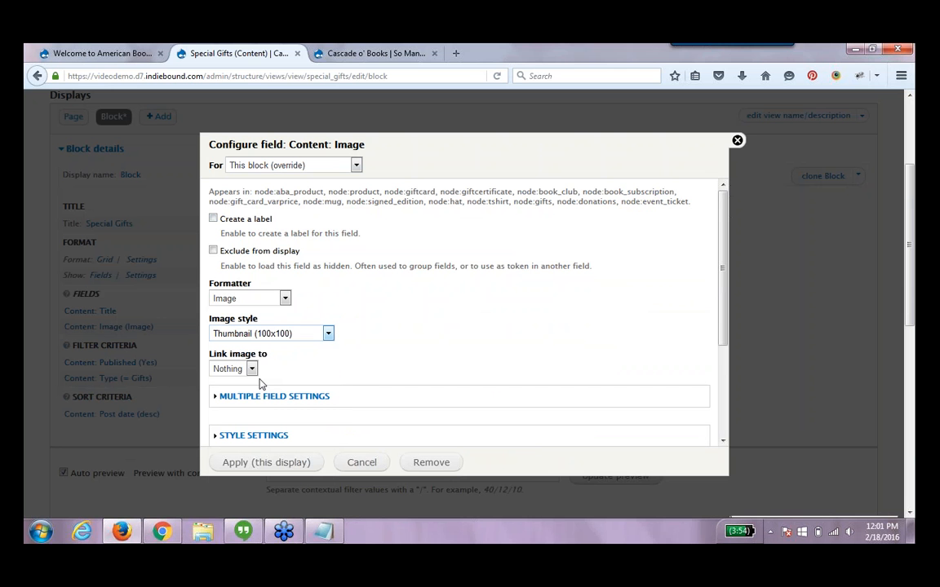
pyautogui.click(251, 373)
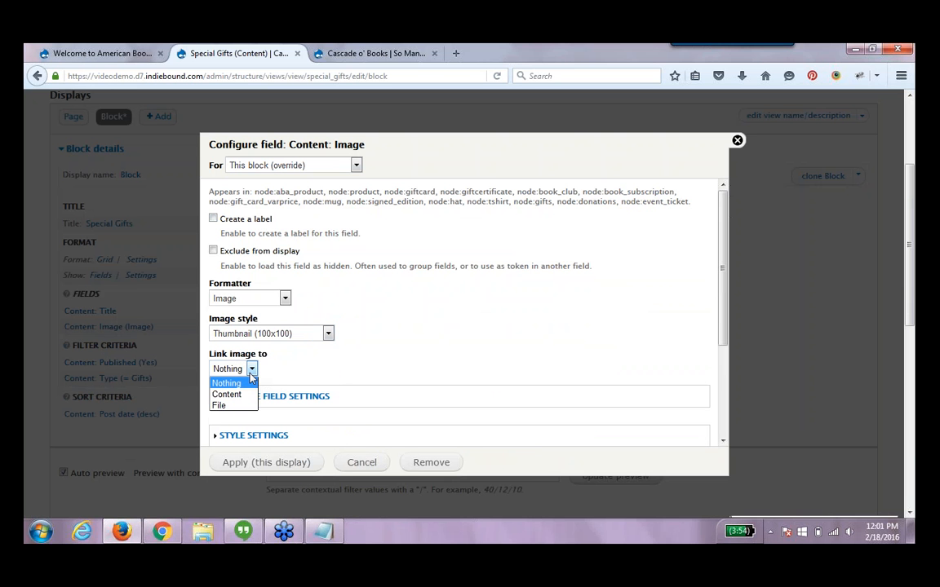
pyautogui.click(226, 394)
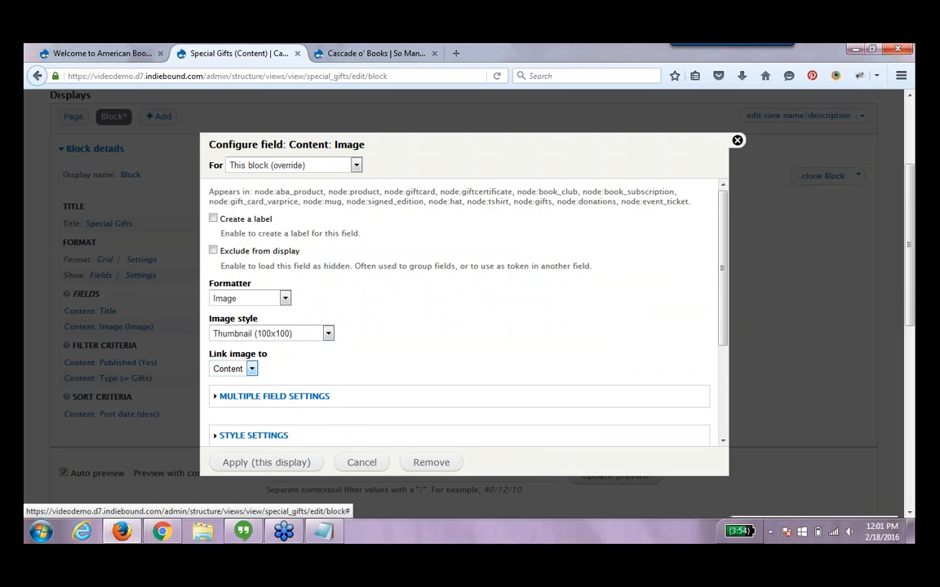
pyautogui.click(294, 467)
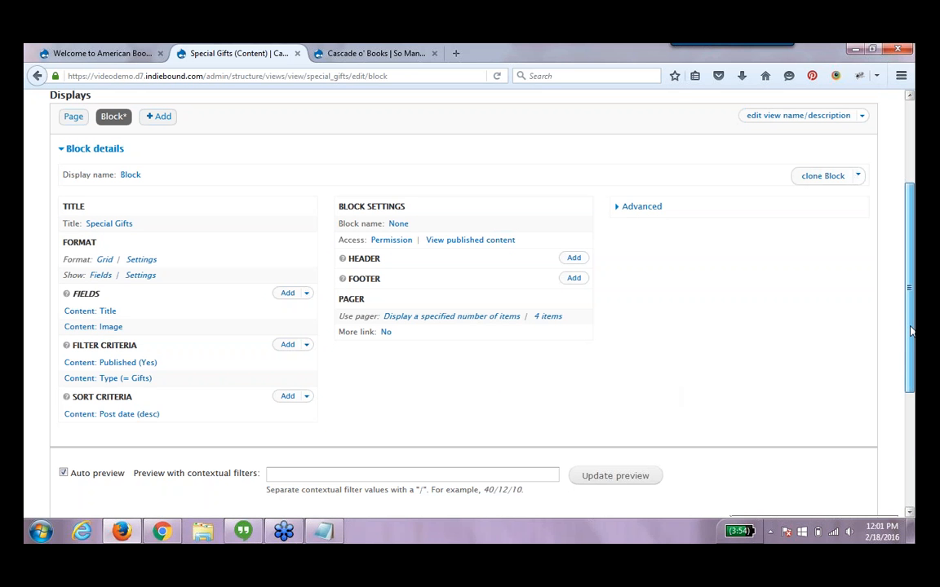
# Set the block grid format to 2 columns for this block, then save the view
pyautogui.moveTo(911, 333); pyautogui.dragTo(912, 447)
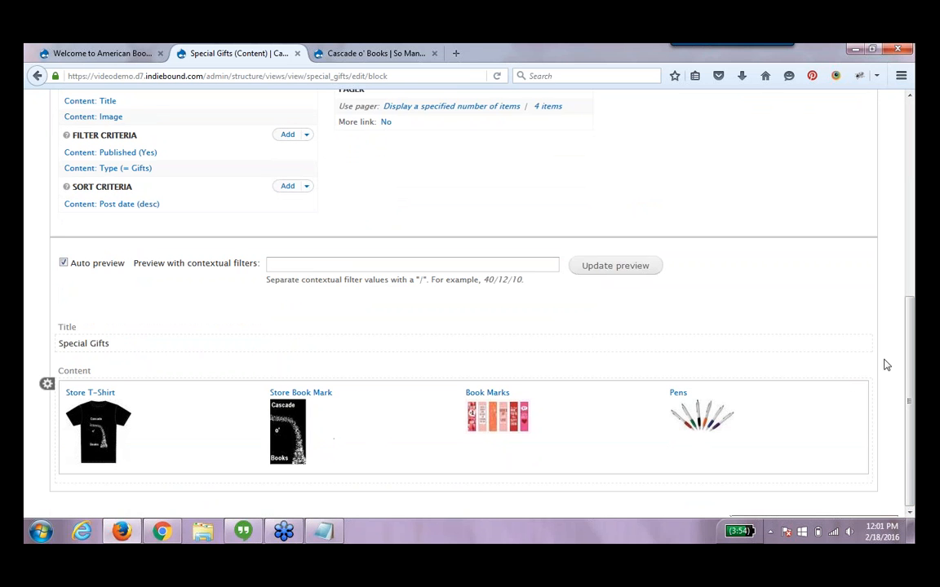
pyautogui.scroll(3, 911, 374)
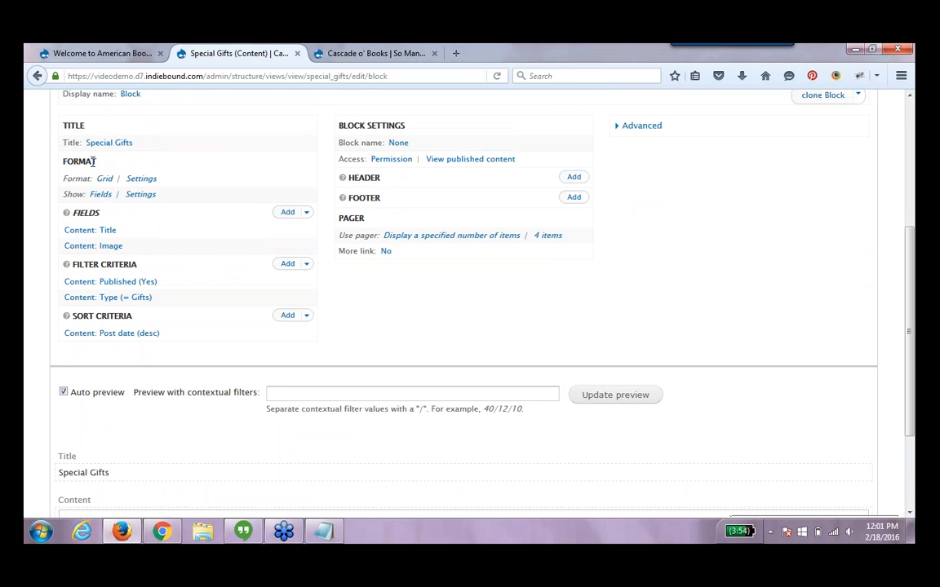
pyautogui.click(142, 179)
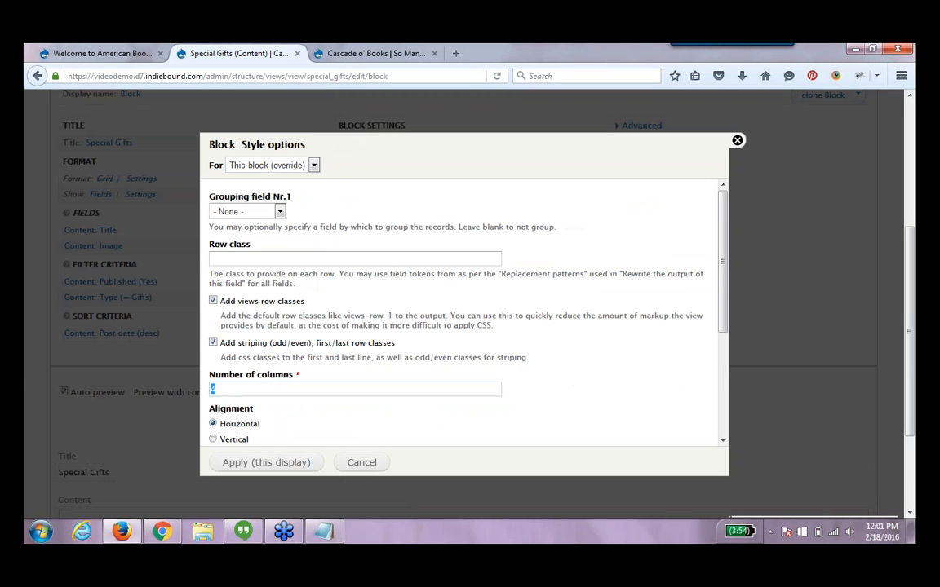
pyautogui.press('Down')
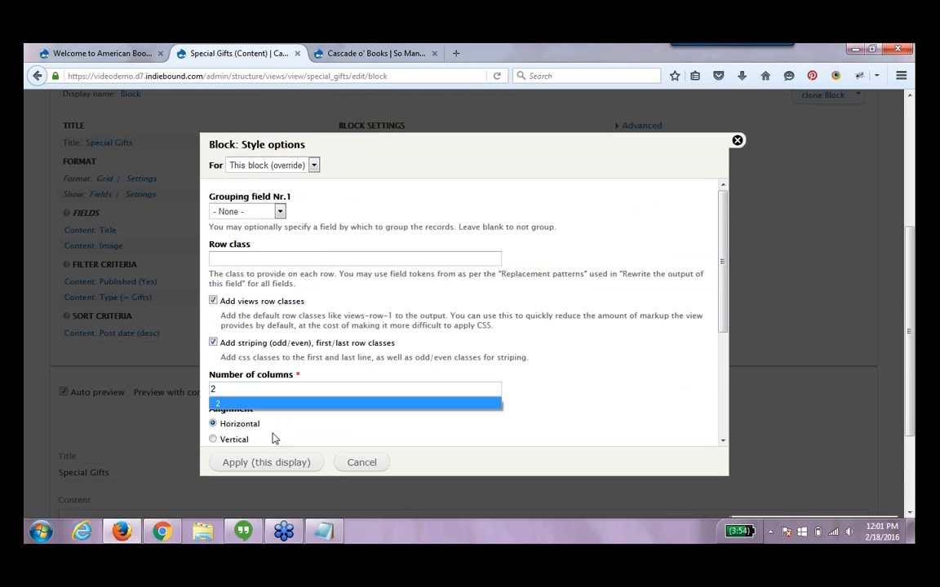
pyautogui.click(299, 461)
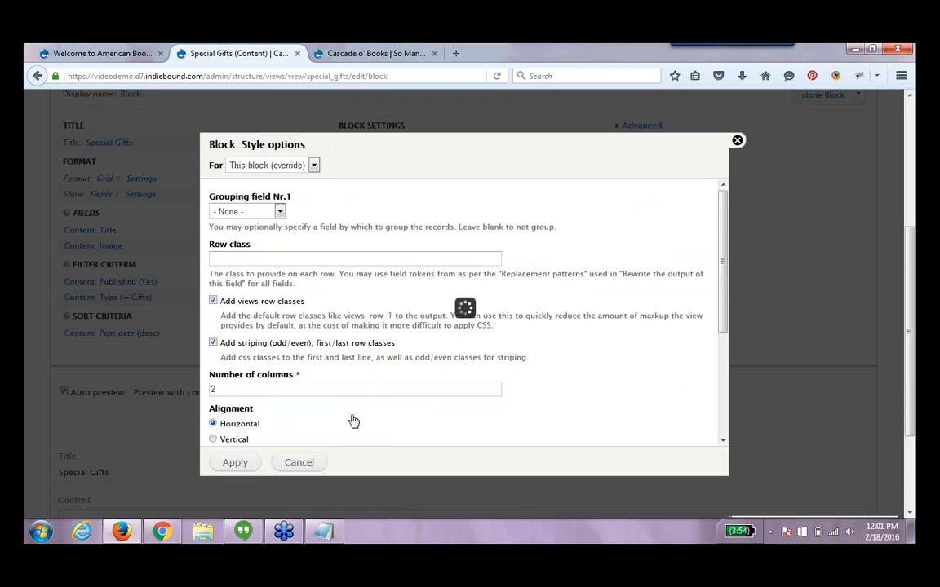
pyautogui.scroll(-4, 905, 281)
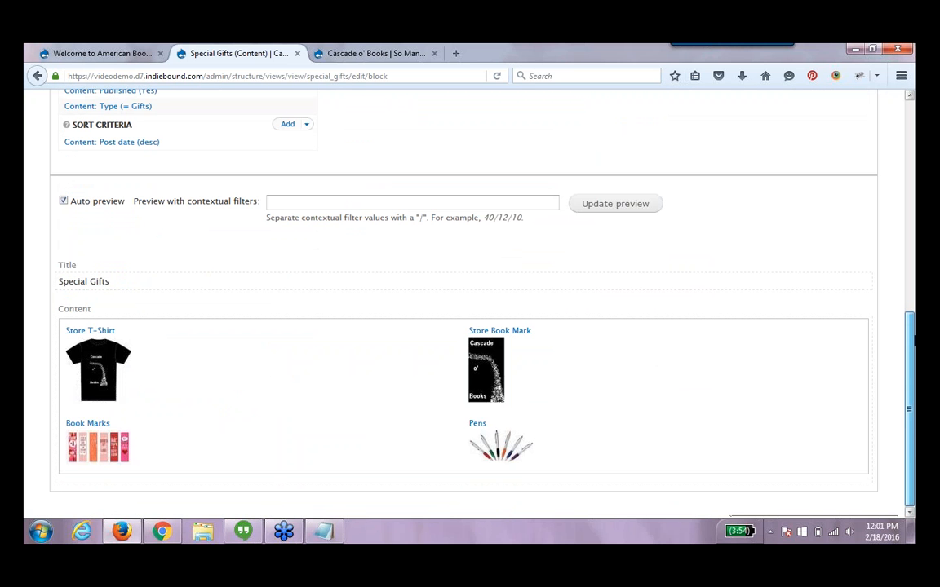
pyautogui.scroll(8, 571, 285)
pyautogui.click(780, 216)
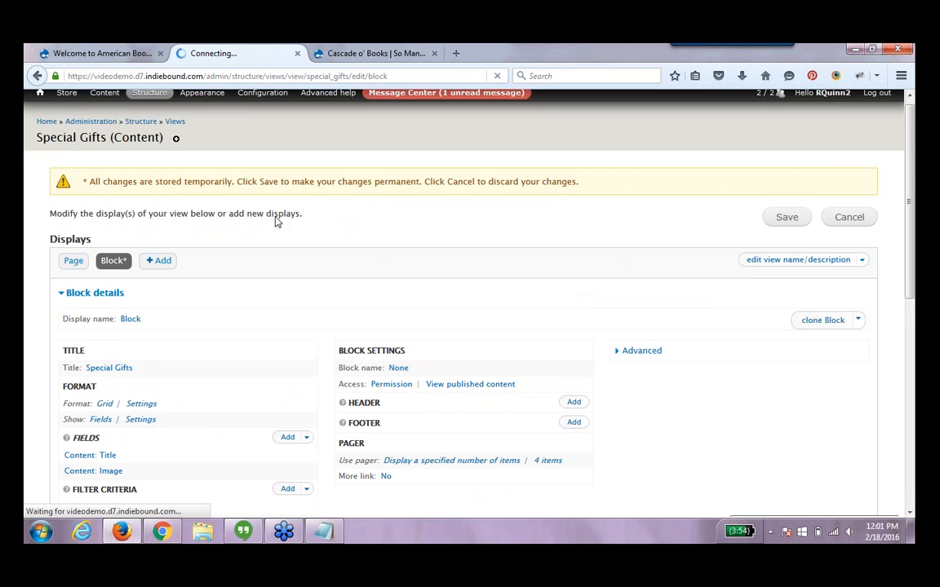
# Configure the View: Special Gifts block to appear in the Sidebar second region with the block title Special Gifts
pyautogui.click(164, 119)
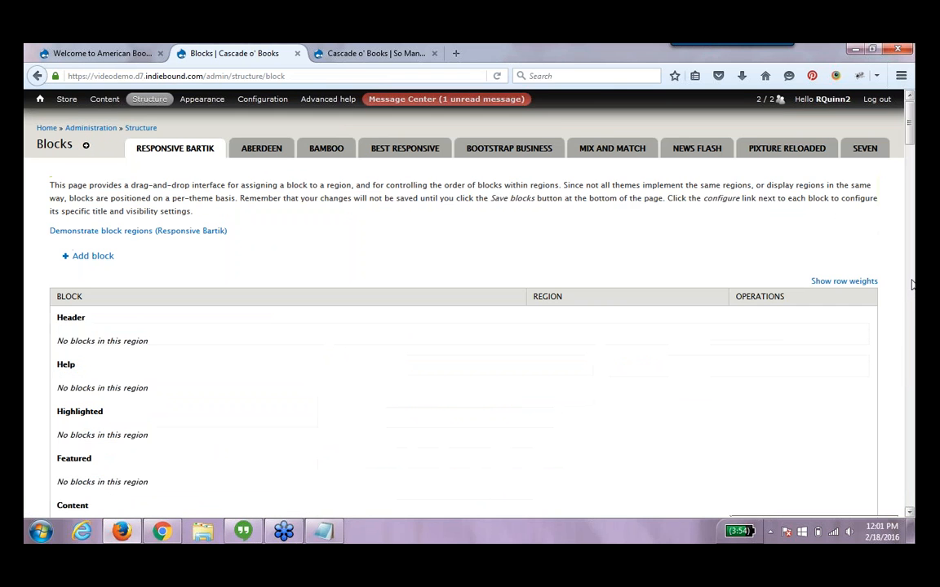
pyautogui.scroll(-15, 911, 285)
pyautogui.scroll(-10, 464, 306)
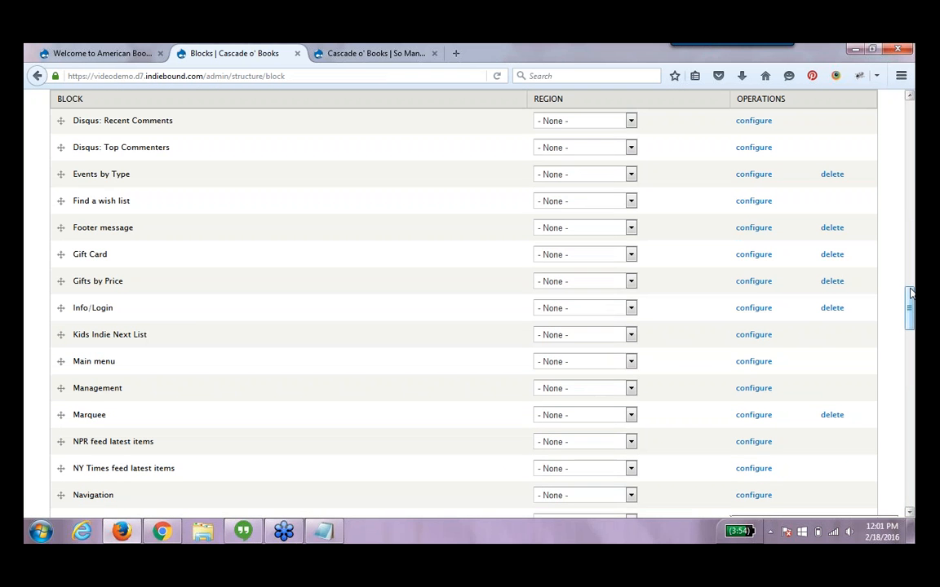
pyautogui.scroll(-5, 464, 306)
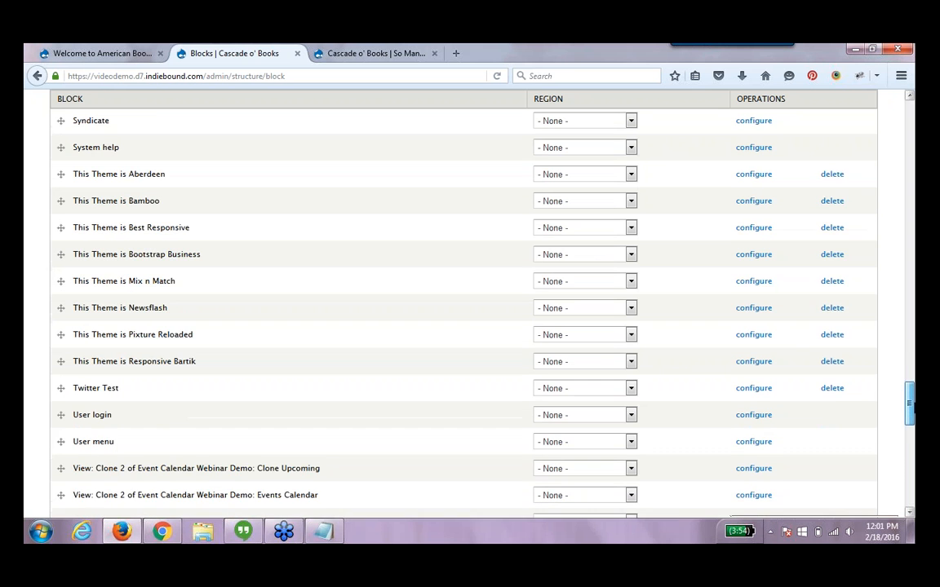
pyautogui.scroll(-3, 462, 388)
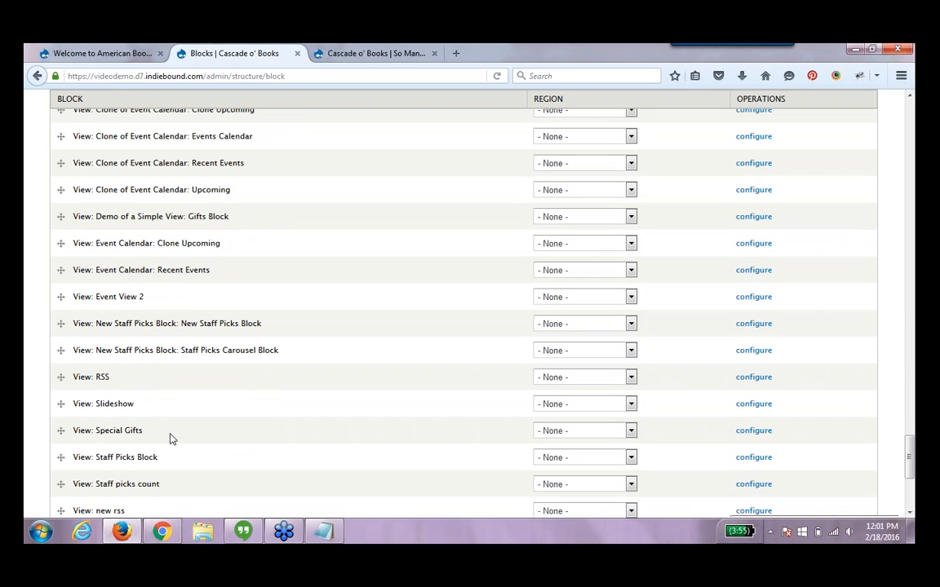
pyautogui.click(753, 431)
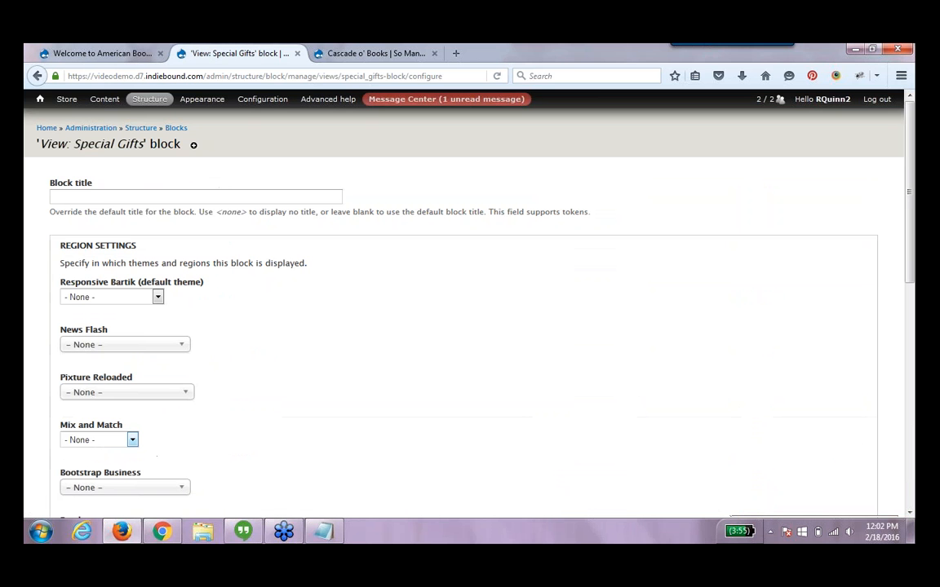
pyautogui.click(141, 299)
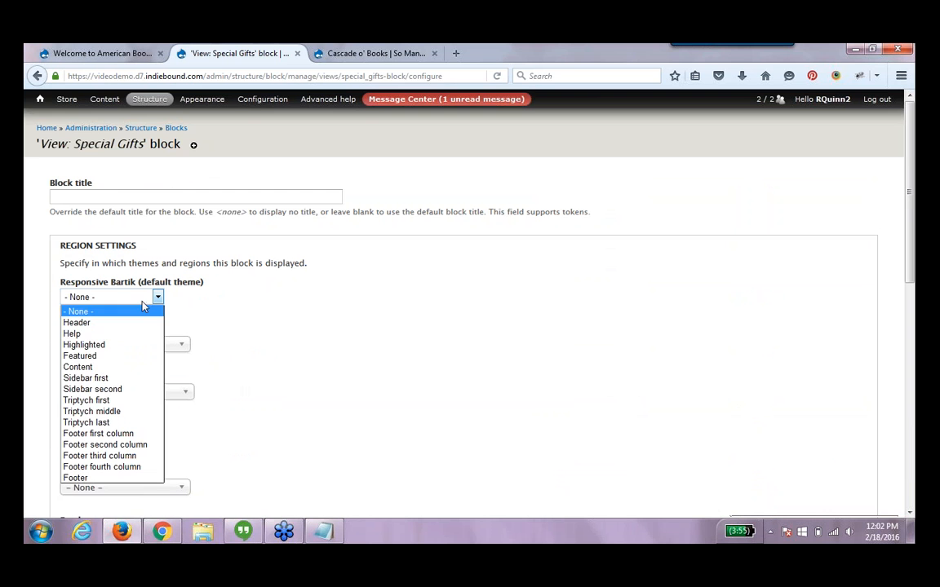
pyautogui.click(133, 390)
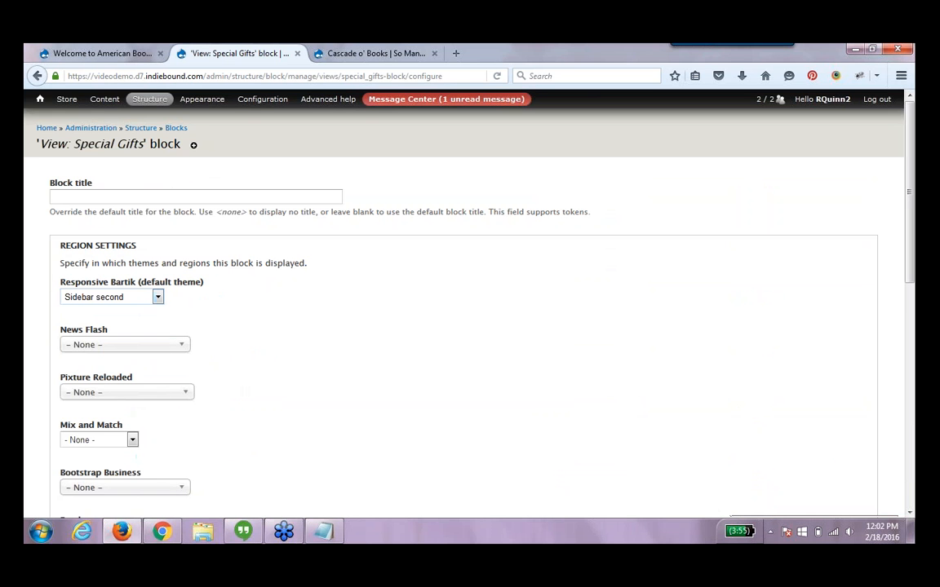
pyautogui.click(304, 198)
pyautogui.write('Special')
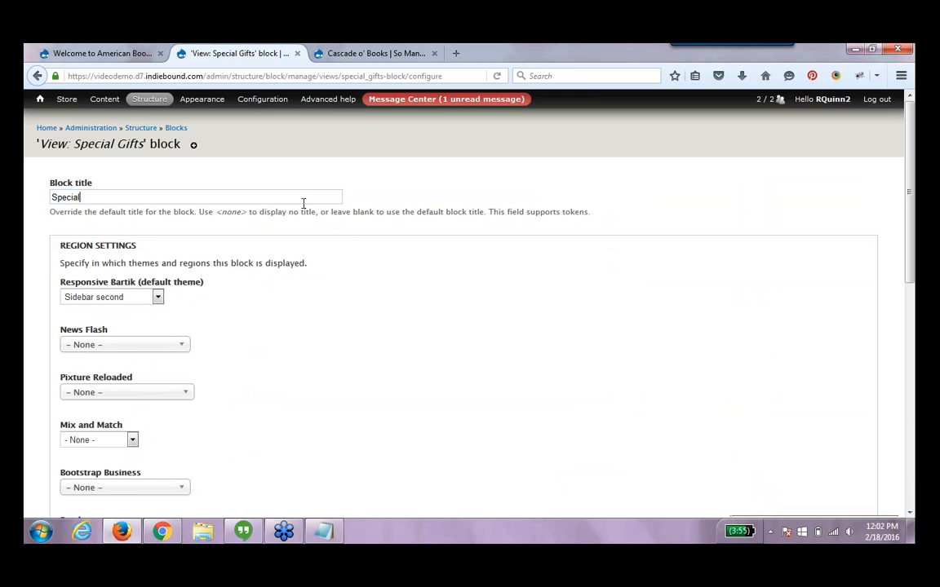
pyautogui.write(' Gifts')
# Restrict the block's visibility to only the listed page <front> and save the block configuration
pyautogui.moveTo(906, 268); pyautogui.dragTo(908, 462)
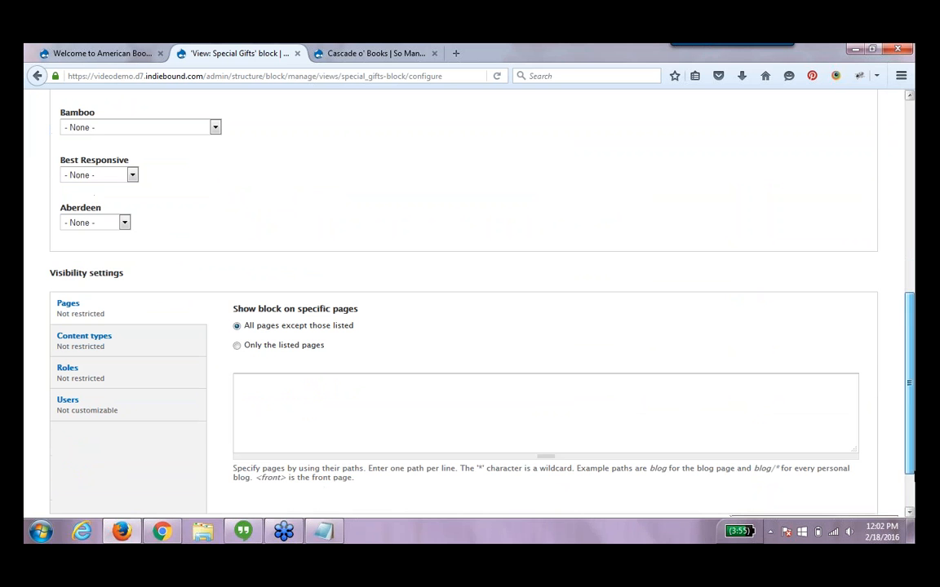
pyautogui.click(302, 346)
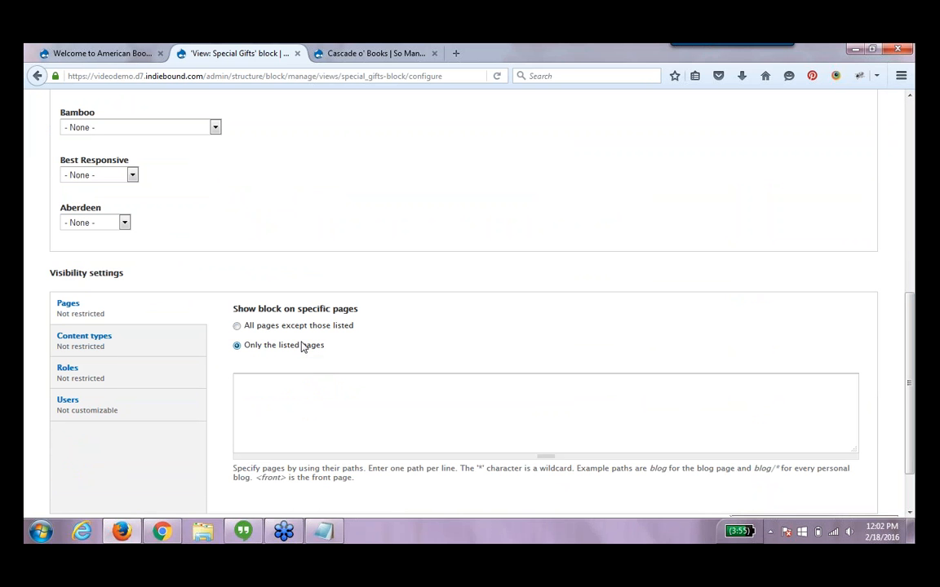
pyautogui.click(307, 391)
pyautogui.write('<')
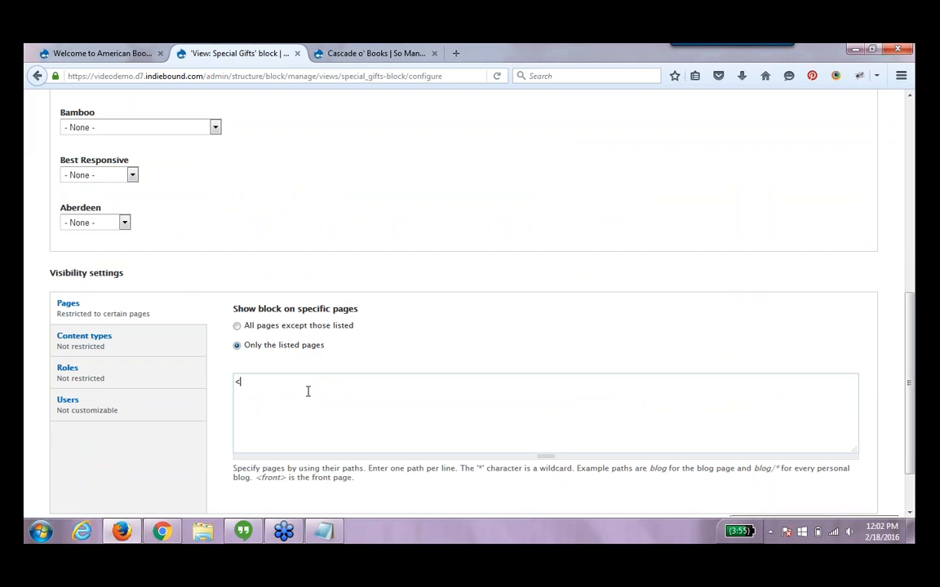
pyautogui.write('front>')
pyautogui.moveTo(913, 456); pyautogui.dragTo(914, 489)
pyautogui.click(60, 474)
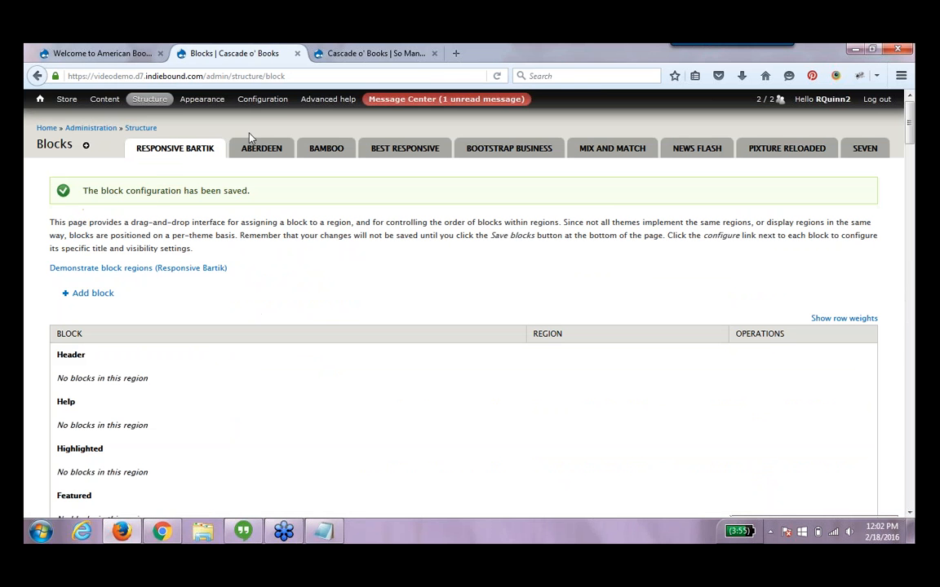
# Check the Special Gifts block on the home page and open the Store T-Shirt item from it
pyautogui.moveTo(104, 99)
pyautogui.click(40, 99)
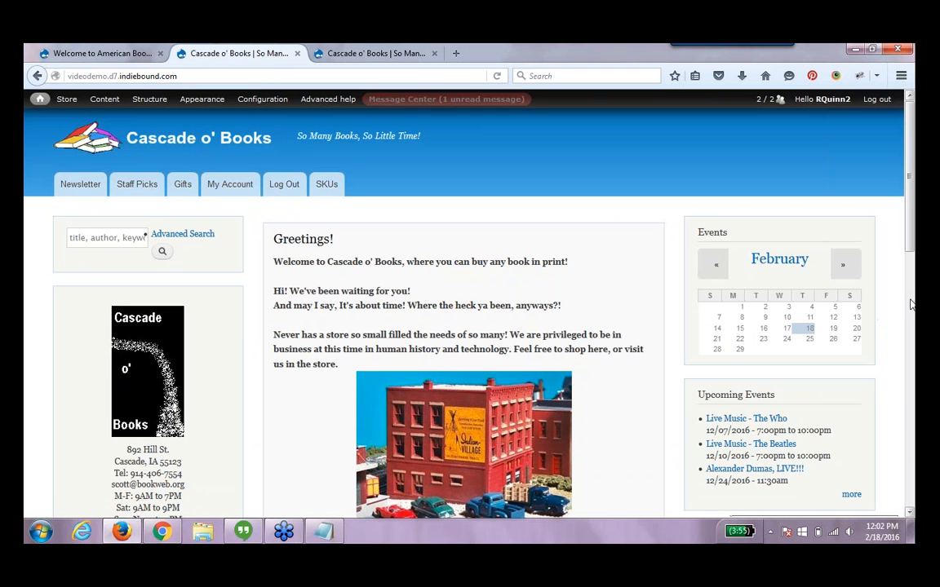
pyautogui.click(911, 304)
pyautogui.click(912, 304)
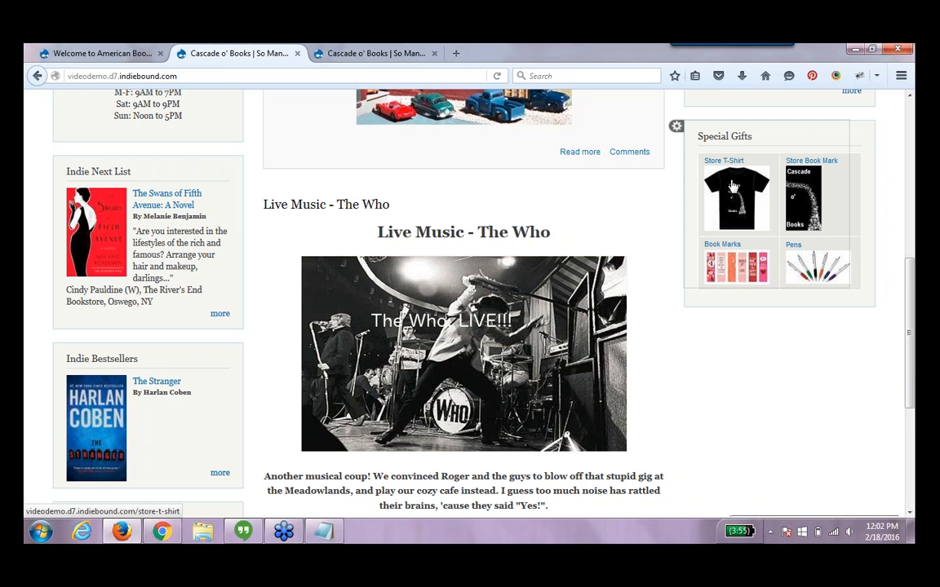
pyautogui.click(735, 187)
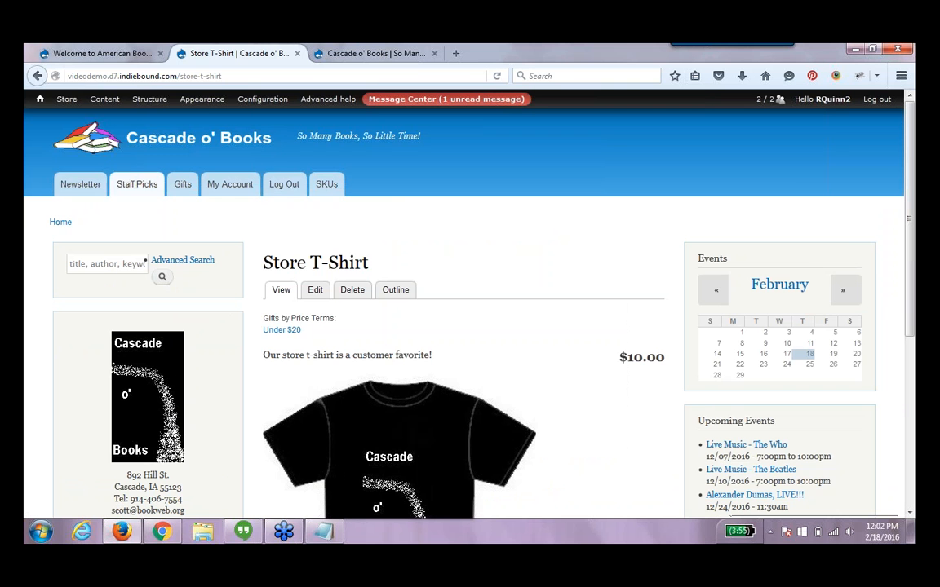
pyautogui.click(37, 76)
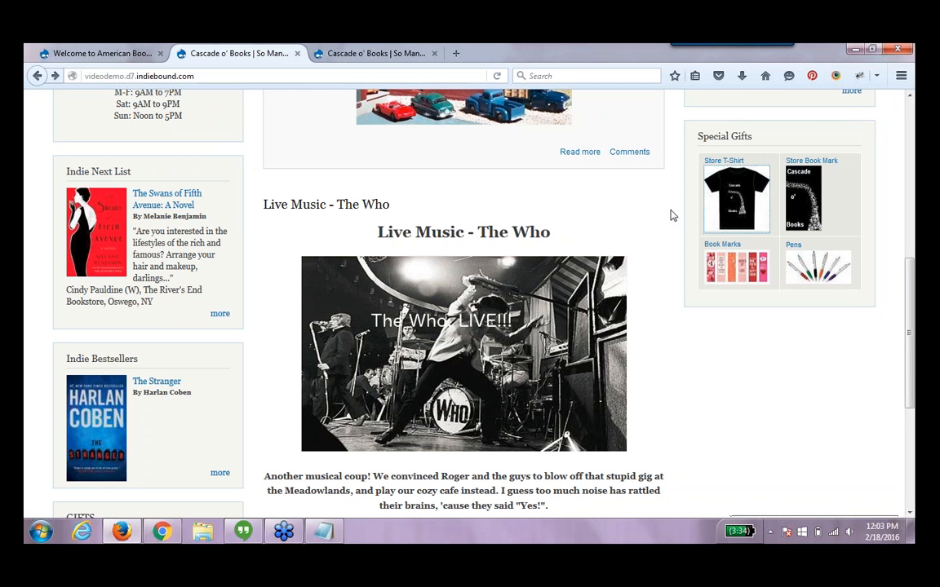
pyautogui.moveTo(702, 155)
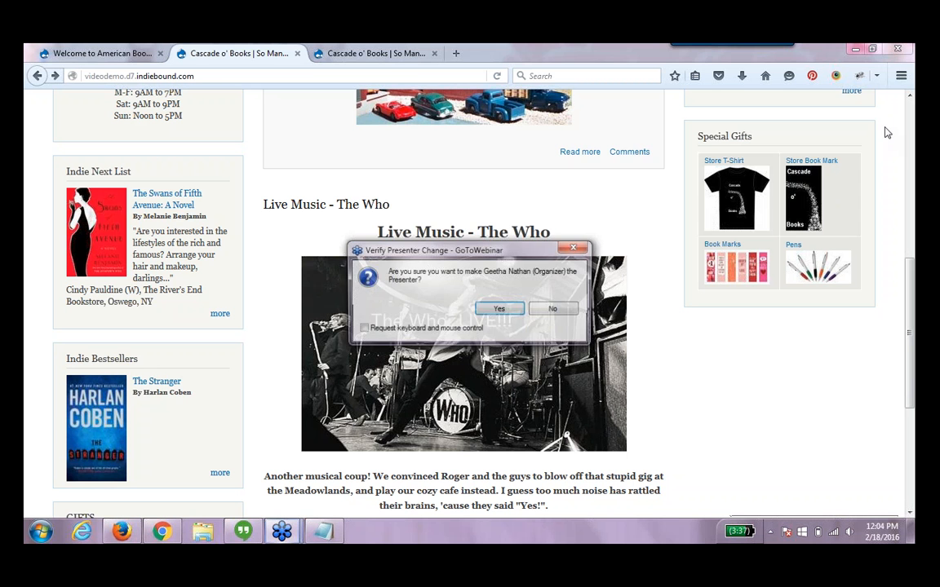
pyautogui.click(498, 308)
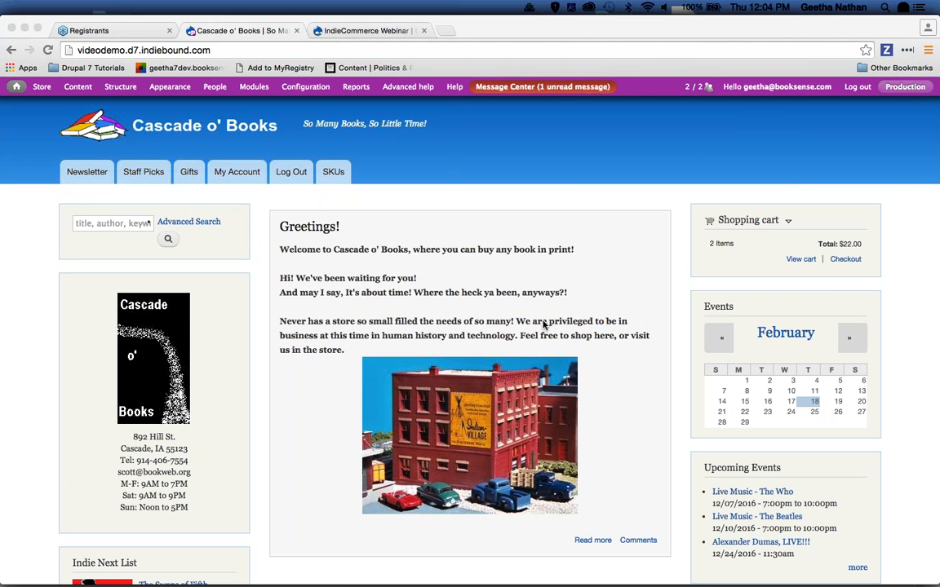
pyautogui.press('super+Tab')
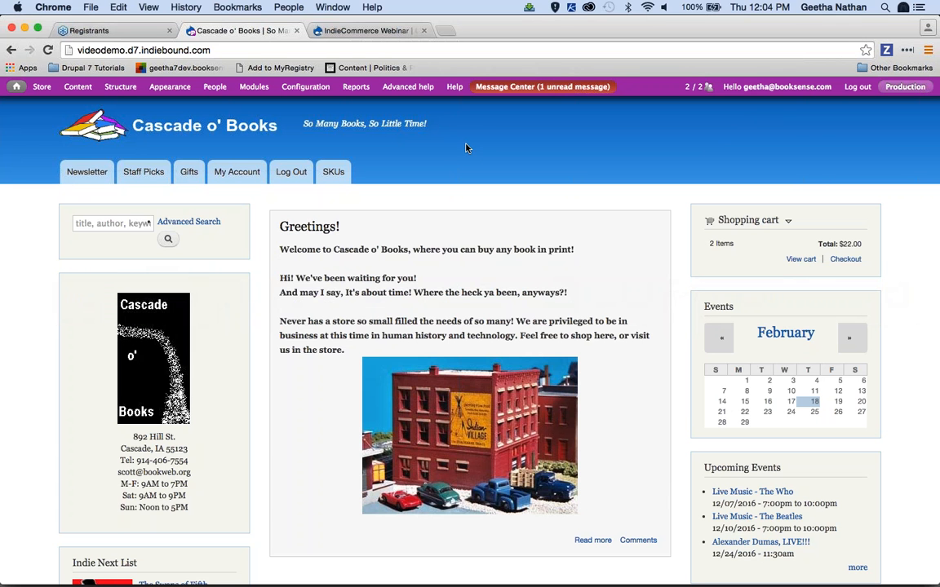
pyautogui.moveTo(808, 573)
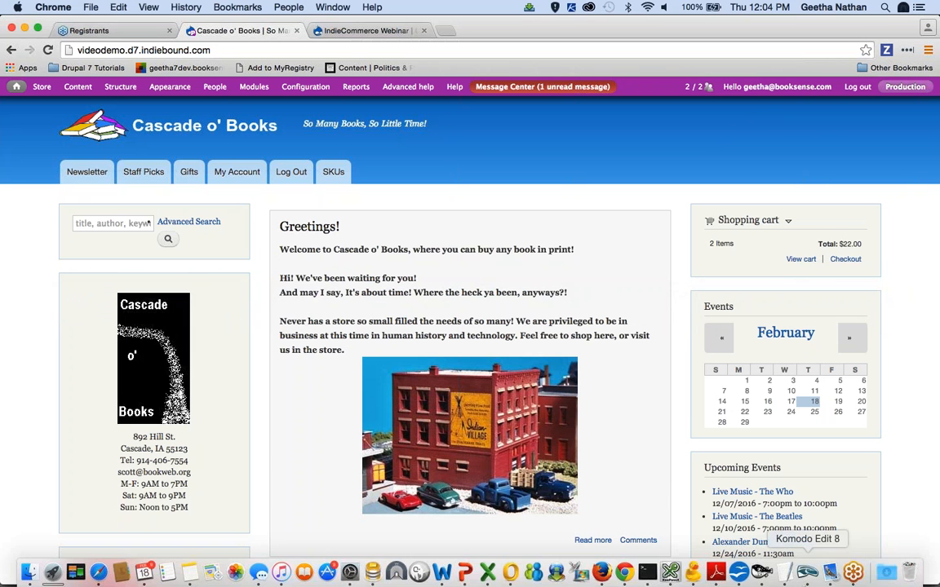
pyautogui.rightClick(853, 574)
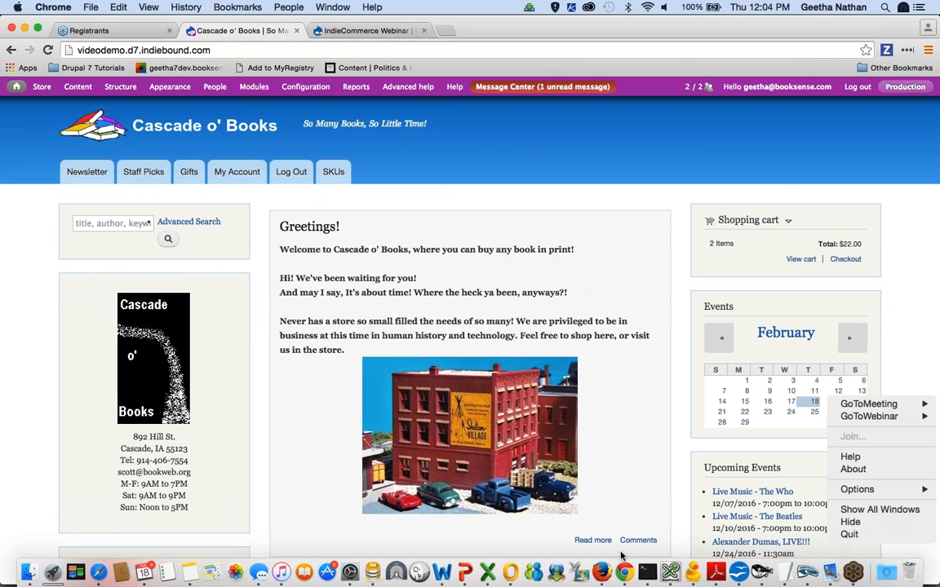
pyautogui.click(858, 577)
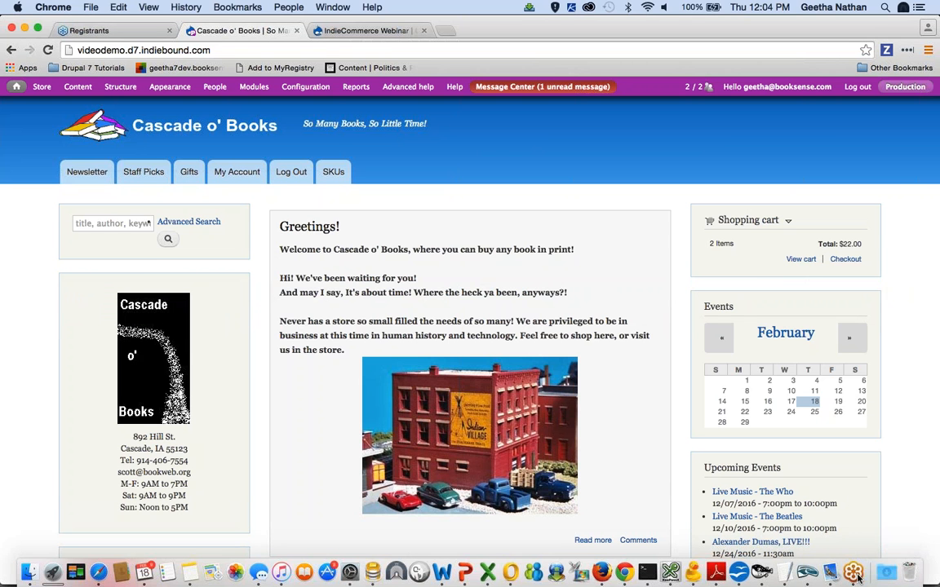
pyautogui.rightClick(857, 577)
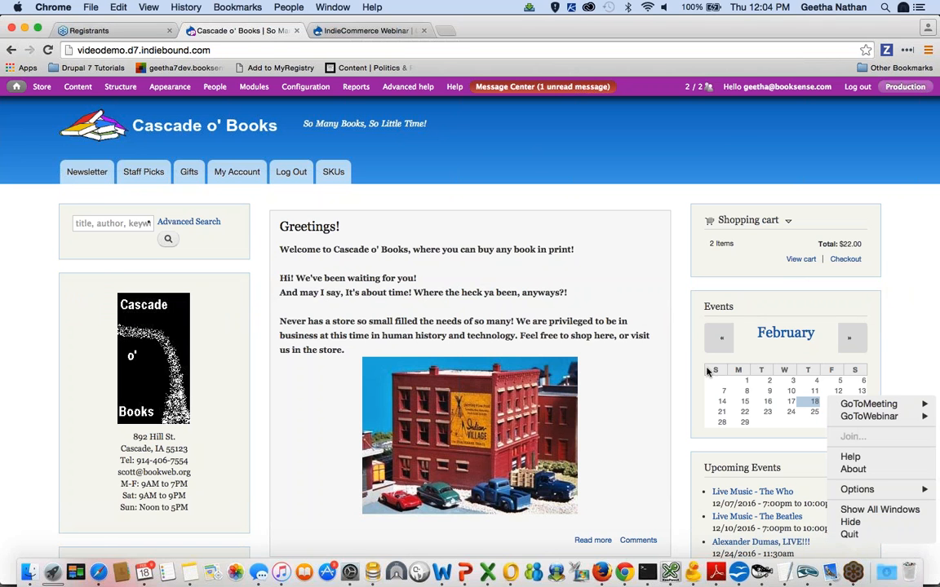
pyautogui.click(524, 153)
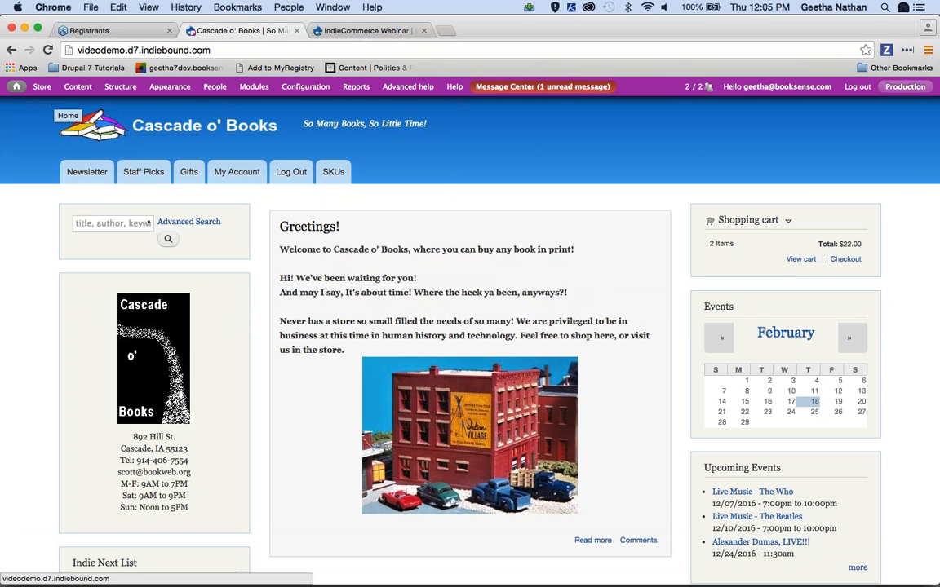
# Open the Store Logo T-shirt product for editing and review its attributes, SKU adjustments, product information and stock settings
pyautogui.click(78, 92)
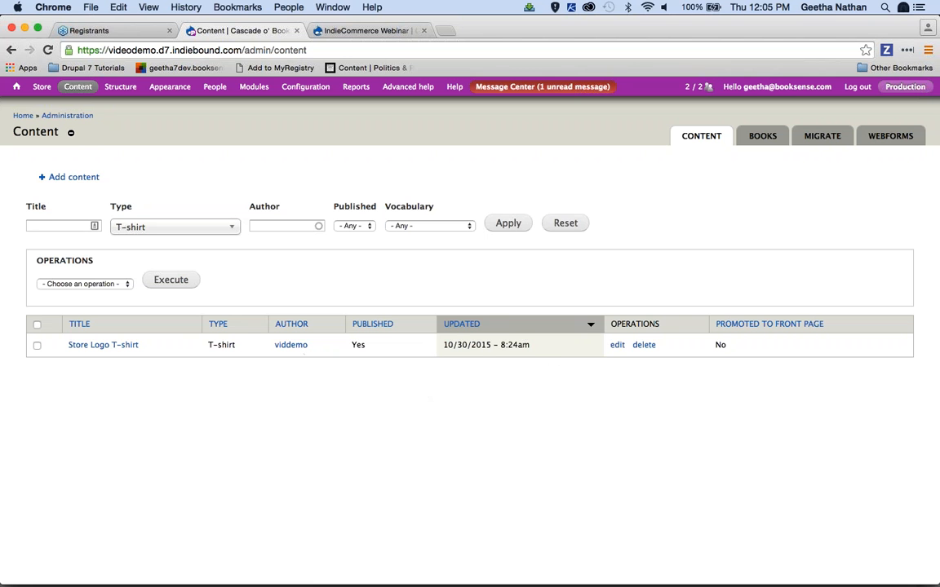
pyautogui.click(618, 345)
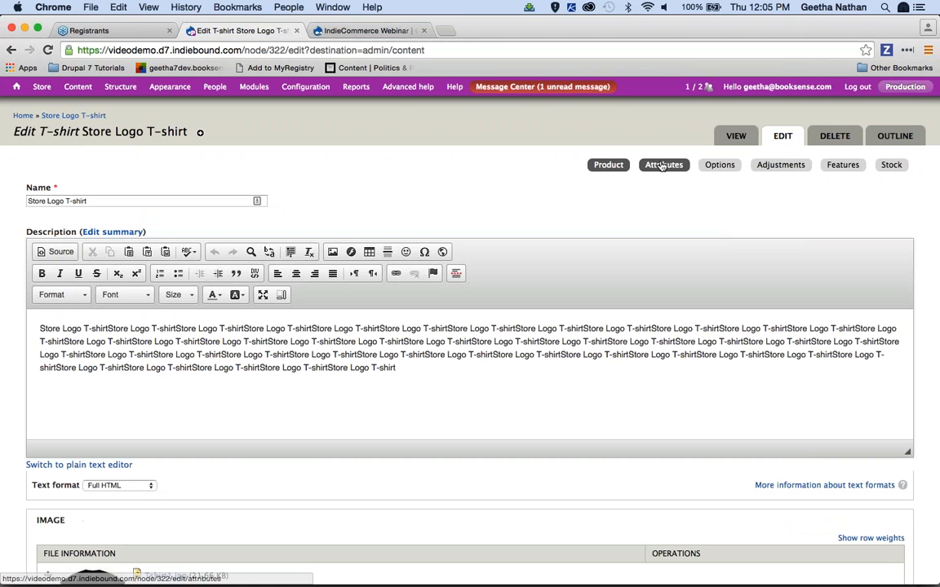
pyautogui.click(662, 165)
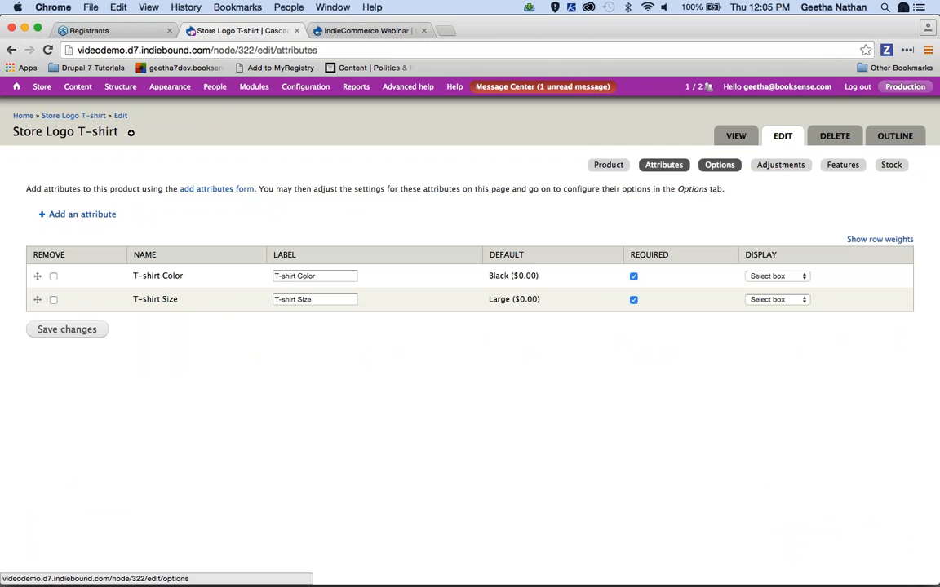
pyautogui.click(768, 166)
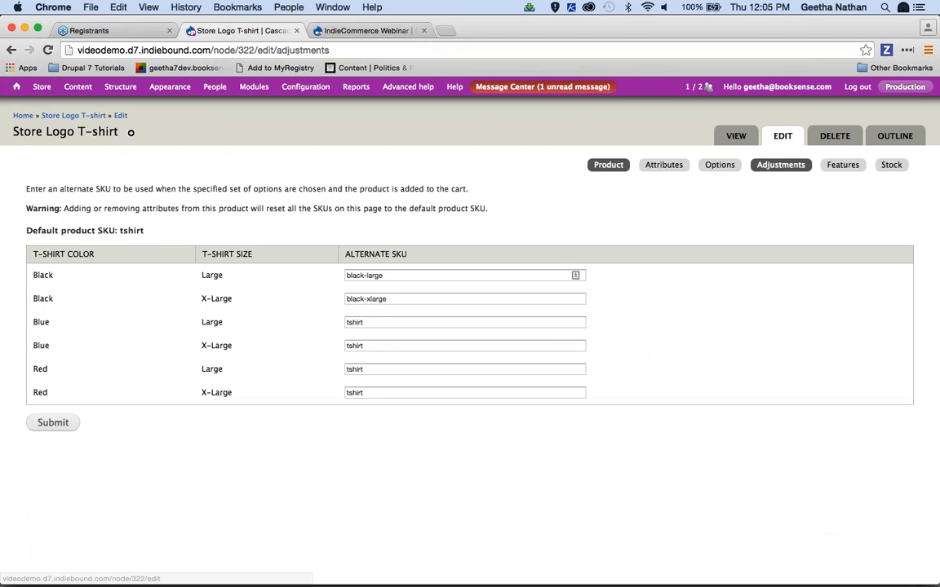
pyautogui.click(608, 165)
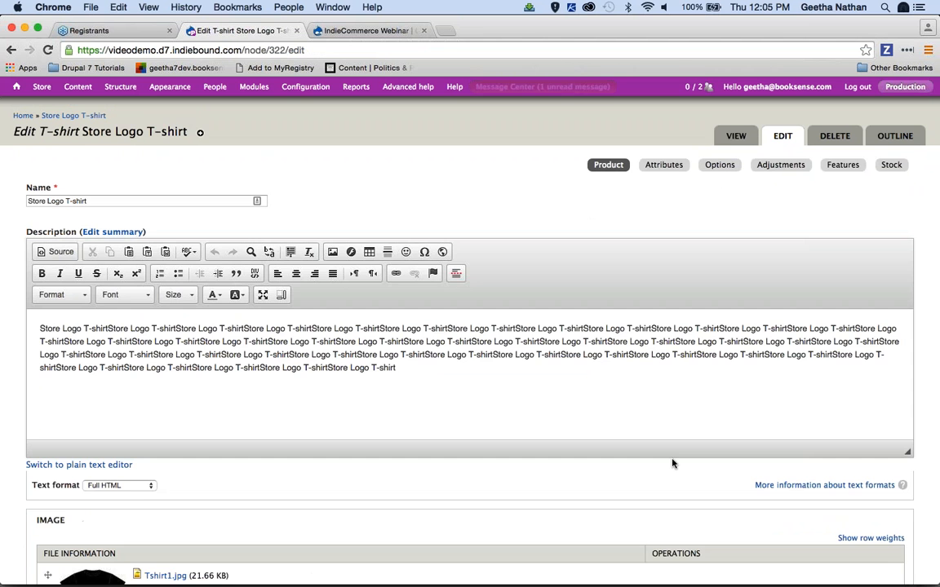
pyautogui.scroll(-3, 913, 453)
pyautogui.scroll(-5, 296, 436)
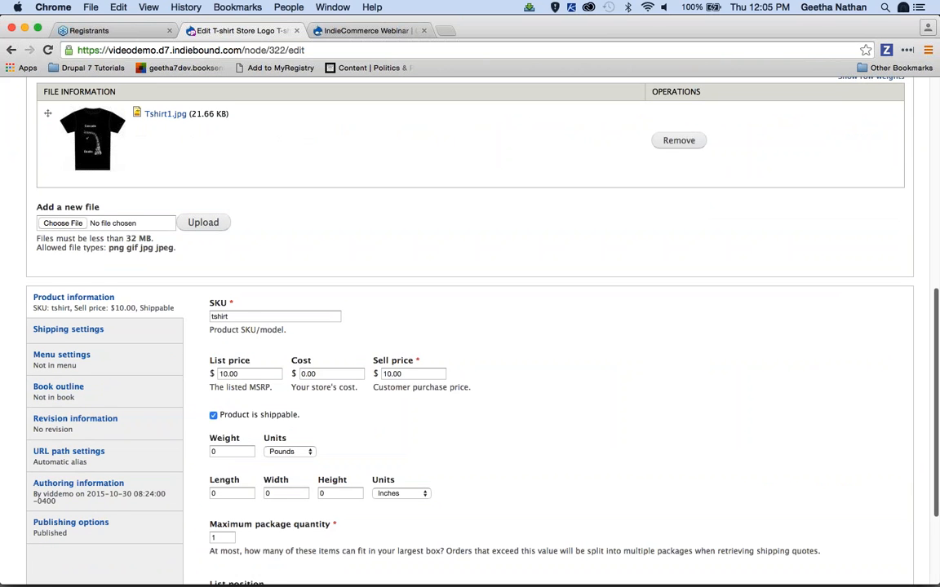
pyautogui.scroll(10, 470, 326)
pyautogui.click(781, 165)
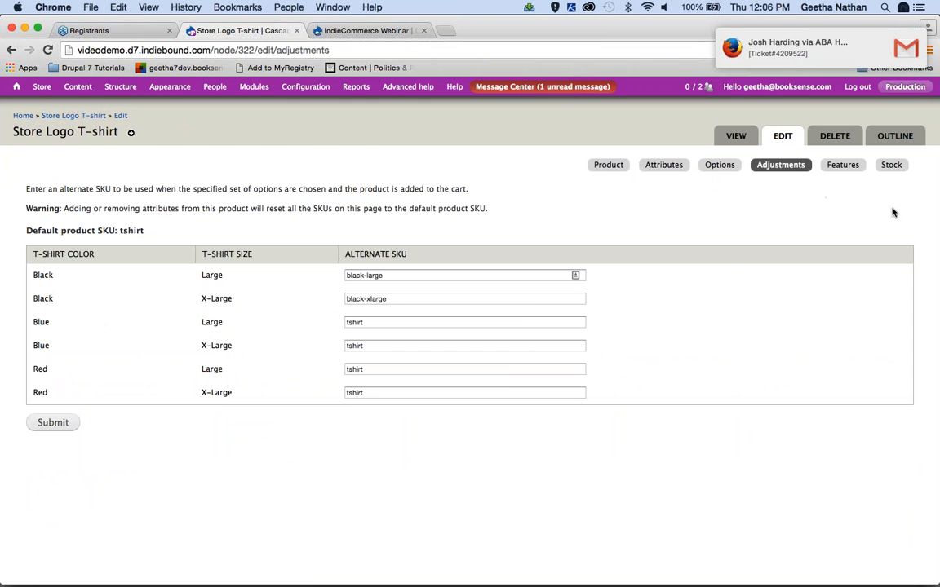
pyautogui.click(892, 166)
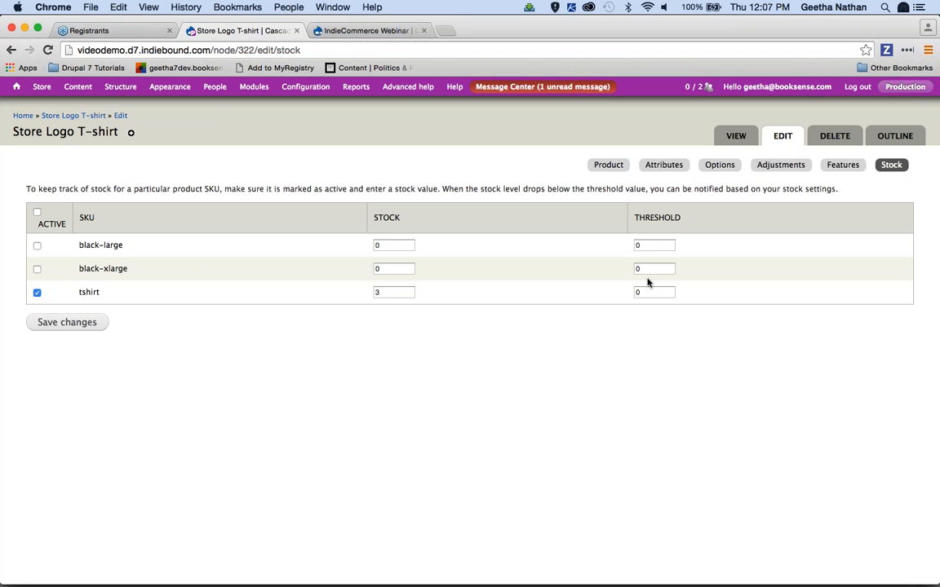
pyautogui.moveTo(887, 574)
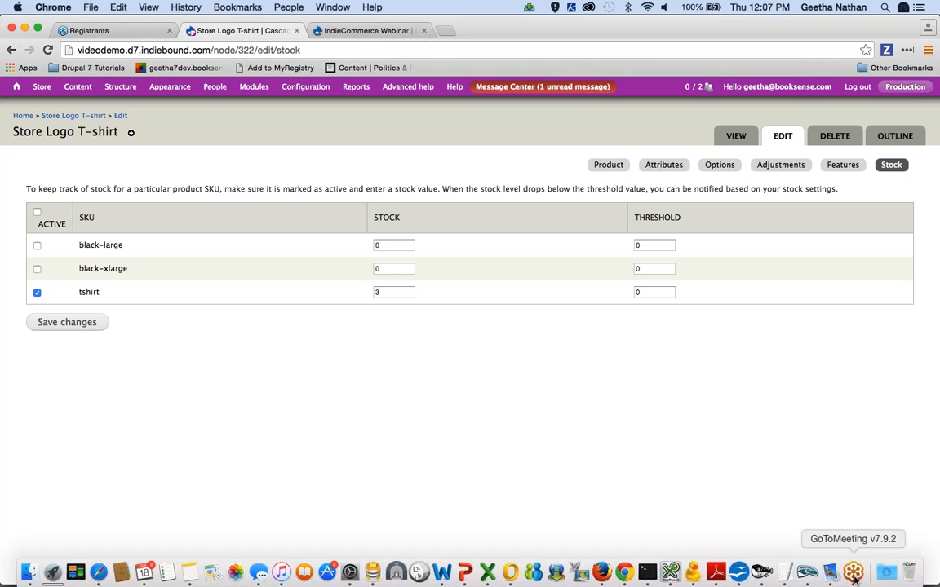
pyautogui.click(854, 574)
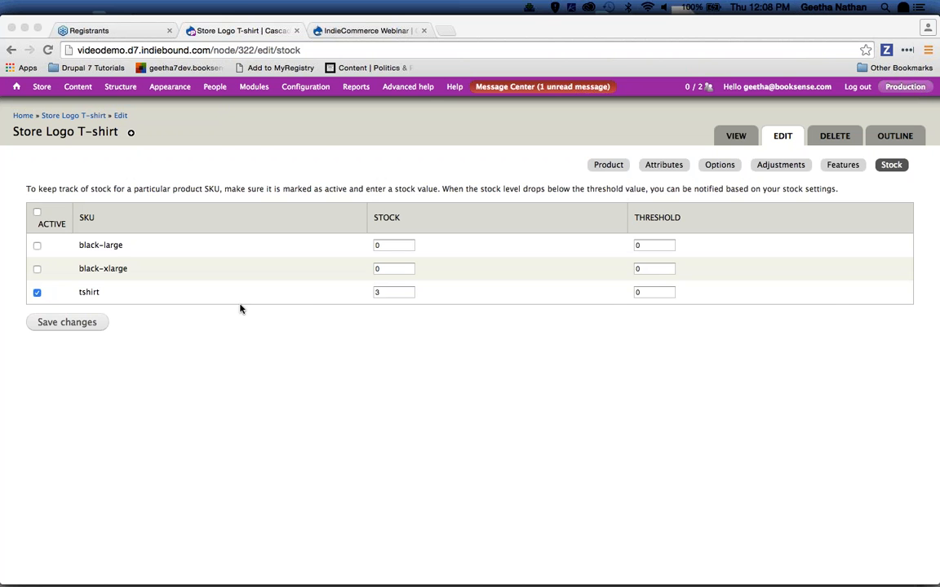
pyautogui.click(84, 291)
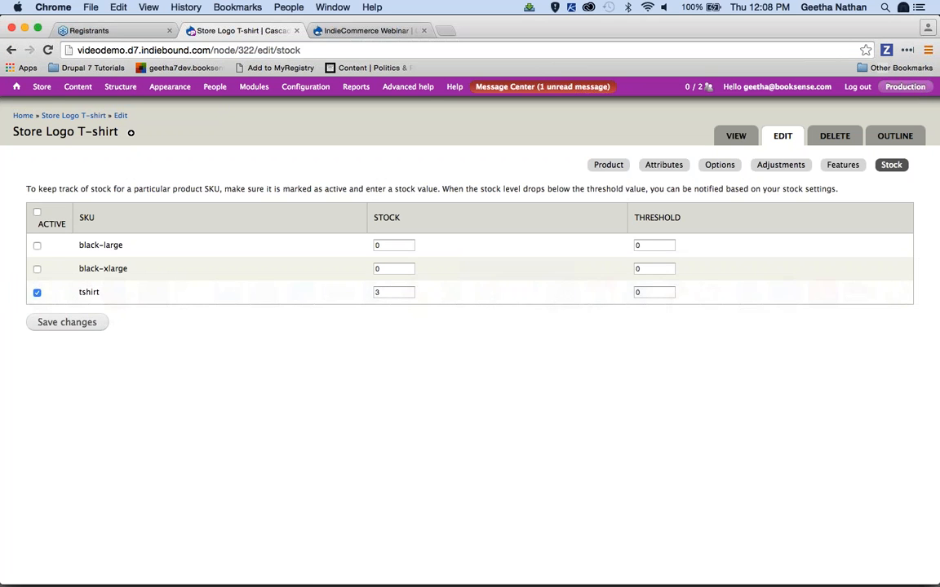
# Open the store's shipping quotes configuration and inspect the UPS Ground Shipping flat rate method
pyautogui.moveTo(130, 132)
pyautogui.moveTo(74, 175)
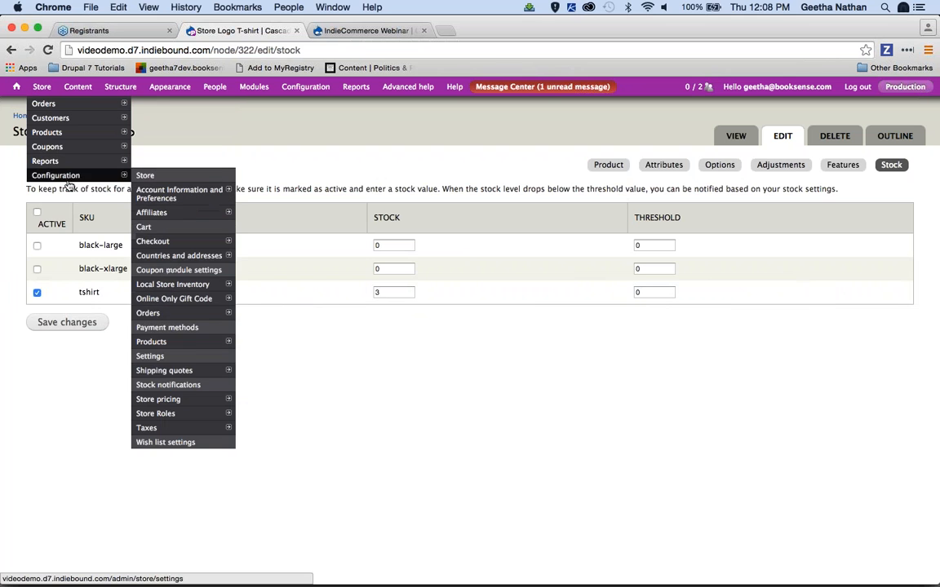
pyautogui.click(184, 371)
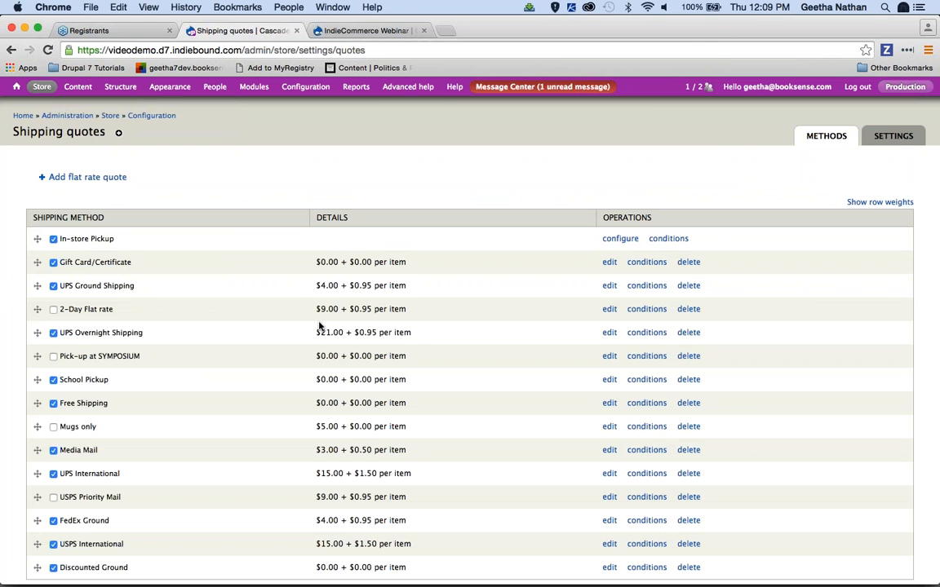
pyautogui.press('super+Tab')
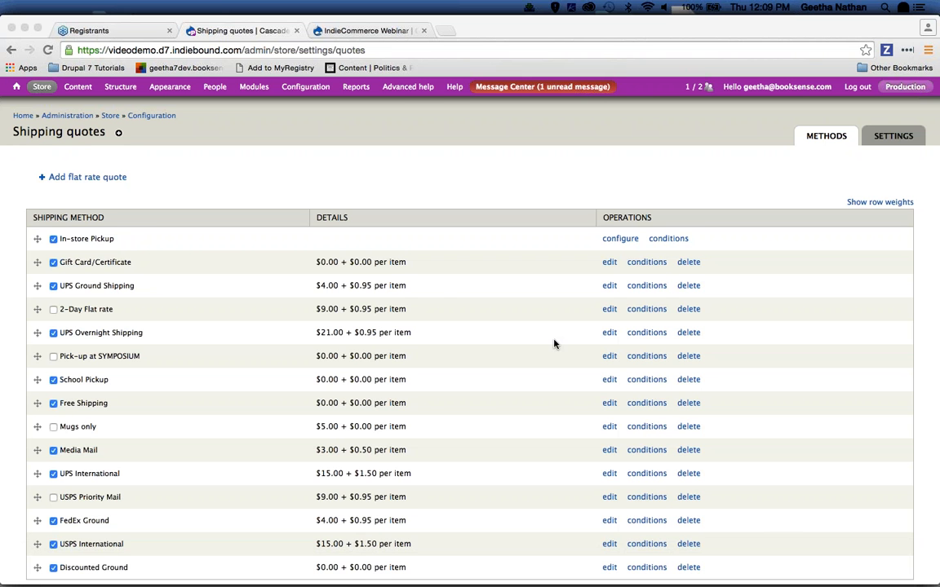
pyautogui.click(612, 289)
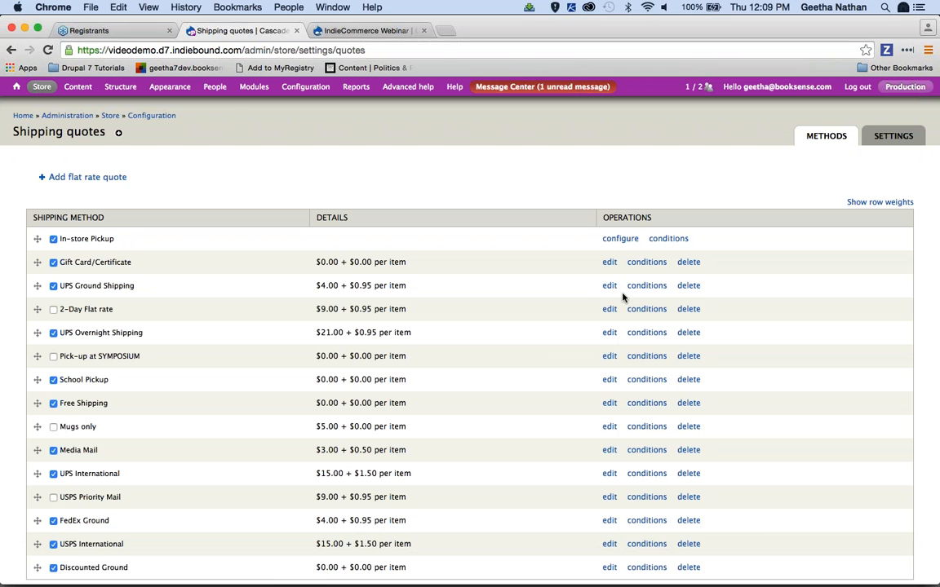
pyautogui.click(606, 290)
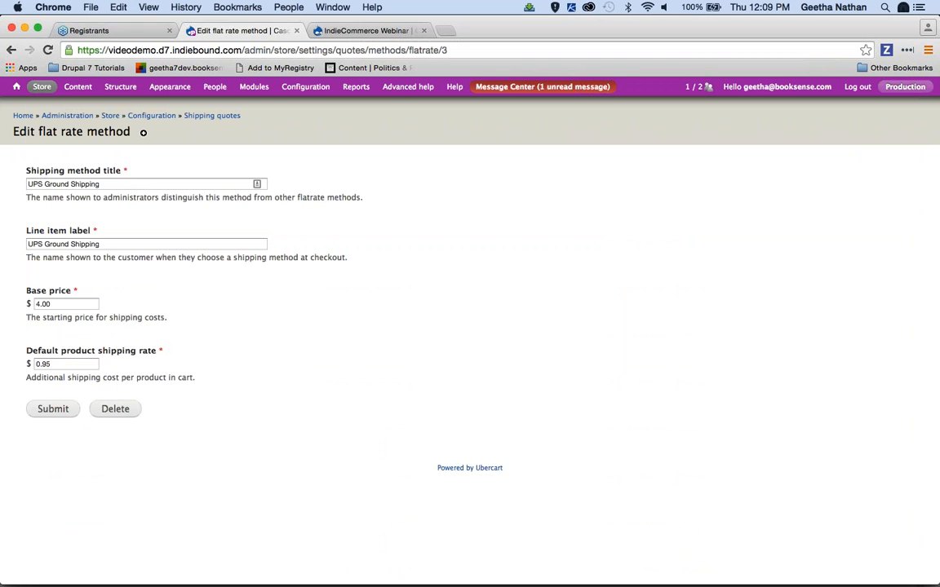
pyautogui.click(11, 50)
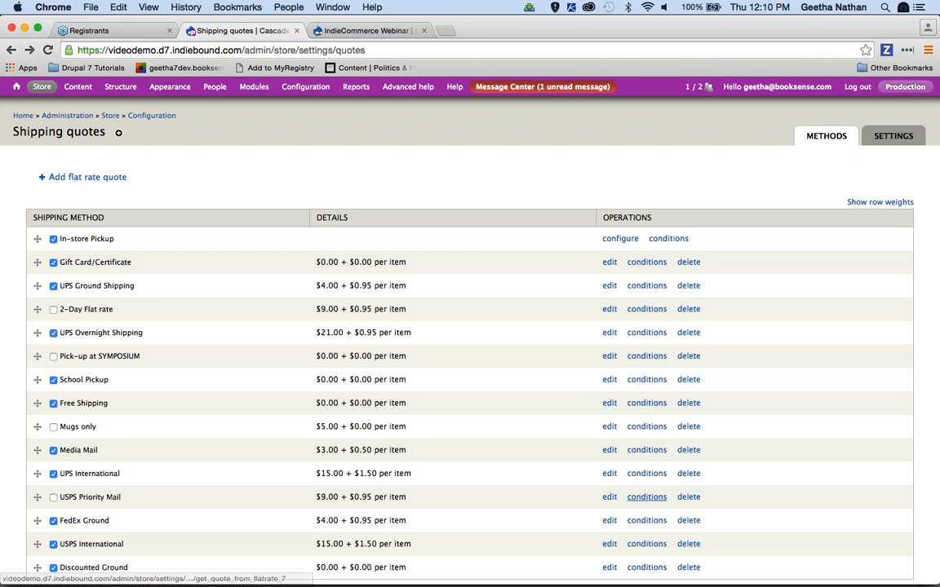
pyautogui.moveTo(792, 582)
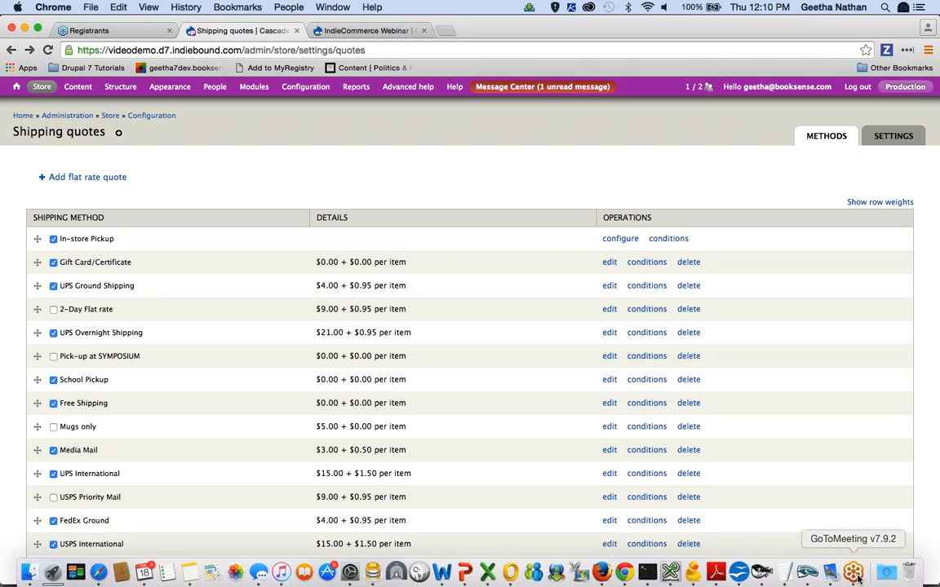
pyautogui.rightClick(854, 574)
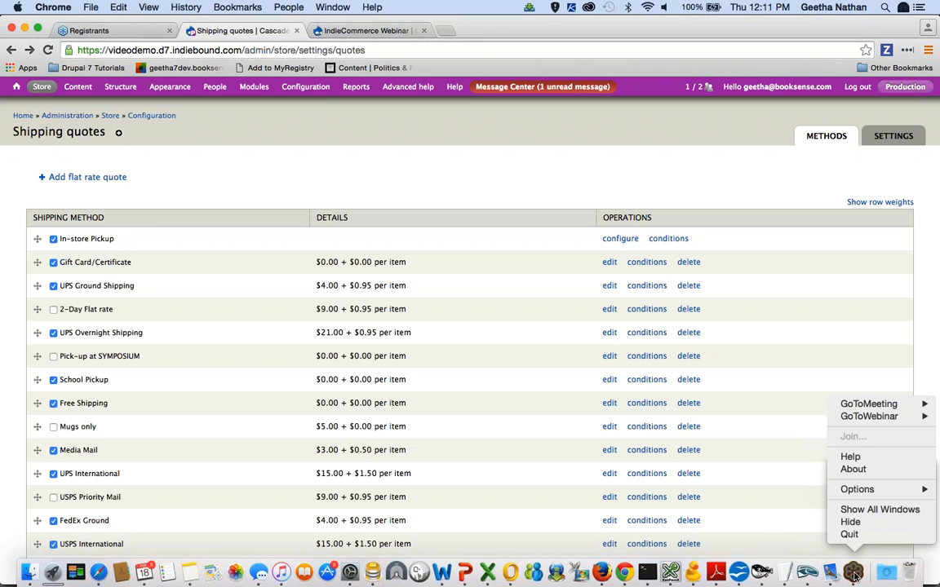
pyautogui.click(763, 532)
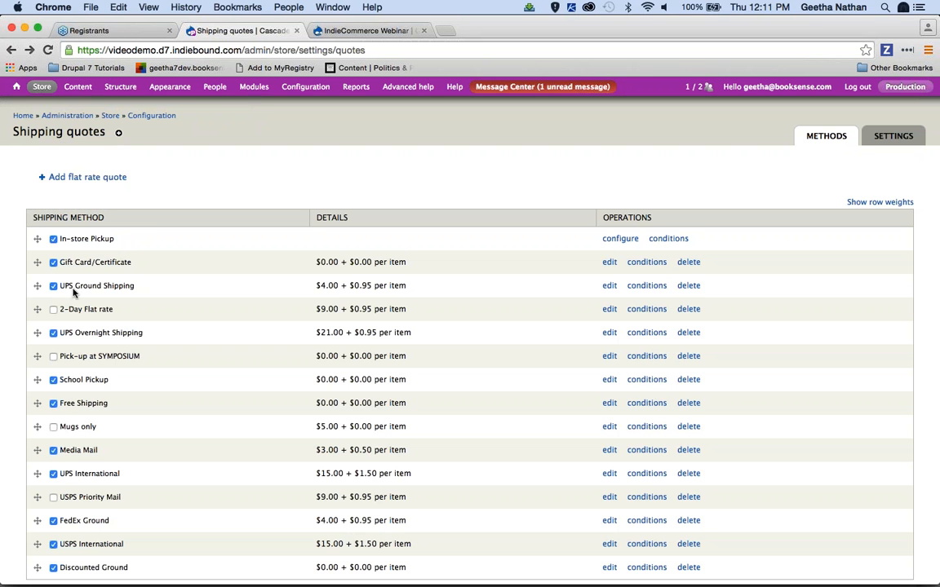
# Review the UPS Ground Shipping method's base price and per-product rate again
pyautogui.click(609, 285)
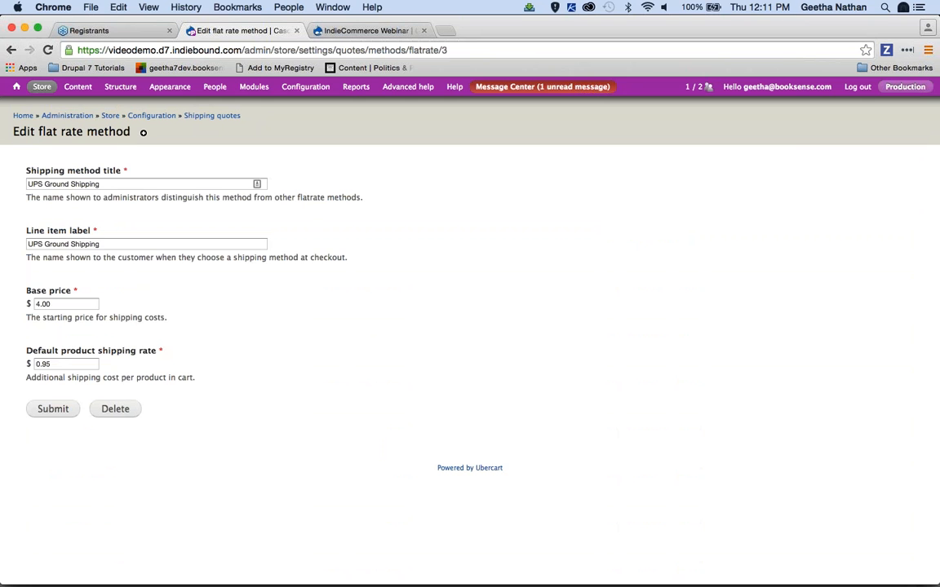
pyautogui.moveTo(34, 86)
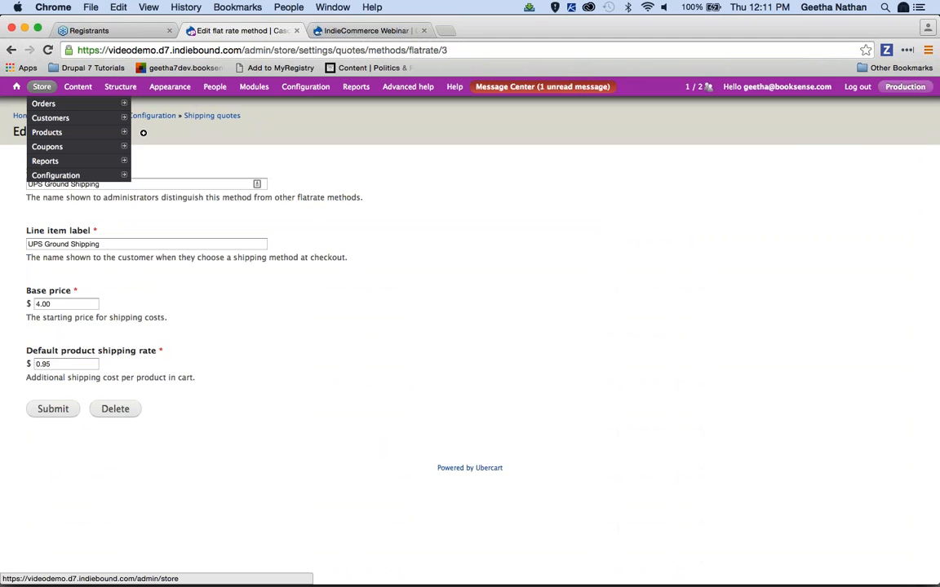
pyautogui.click(70, 87)
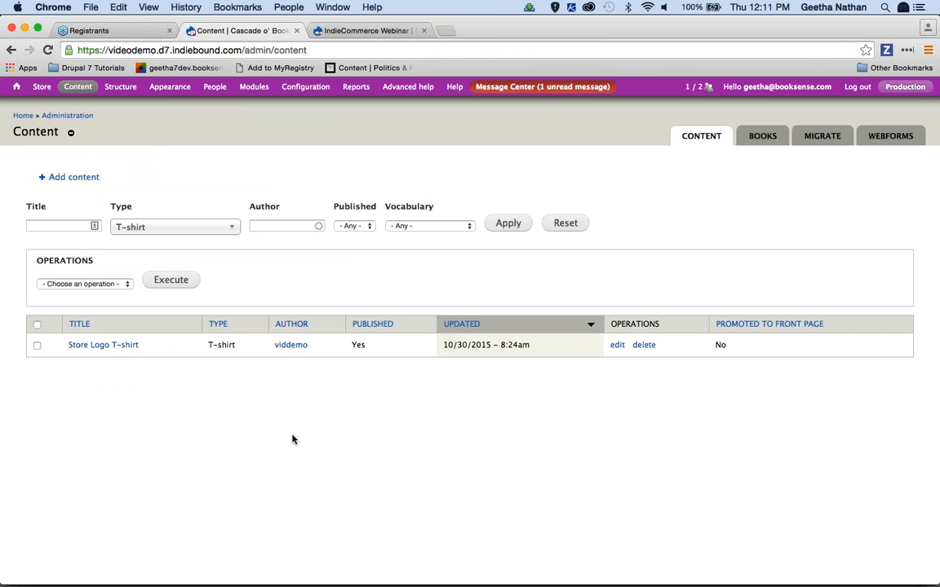
# Override the Store Logo T-shirt's UPS Ground Shipping flat rate with 2.00 in its shipping settings and save the product
pyautogui.click(617, 346)
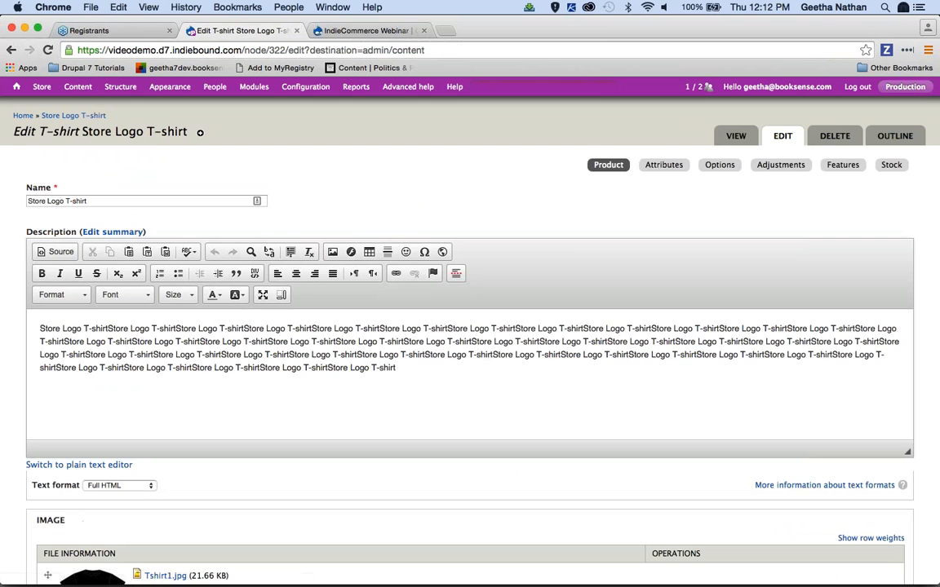
pyautogui.scroll(-10, 929, 514)
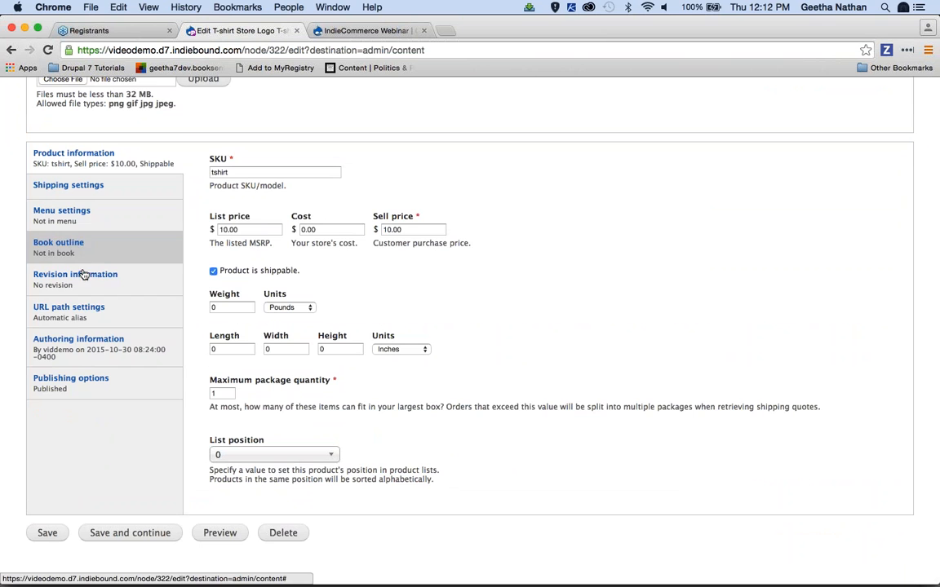
pyautogui.click(84, 194)
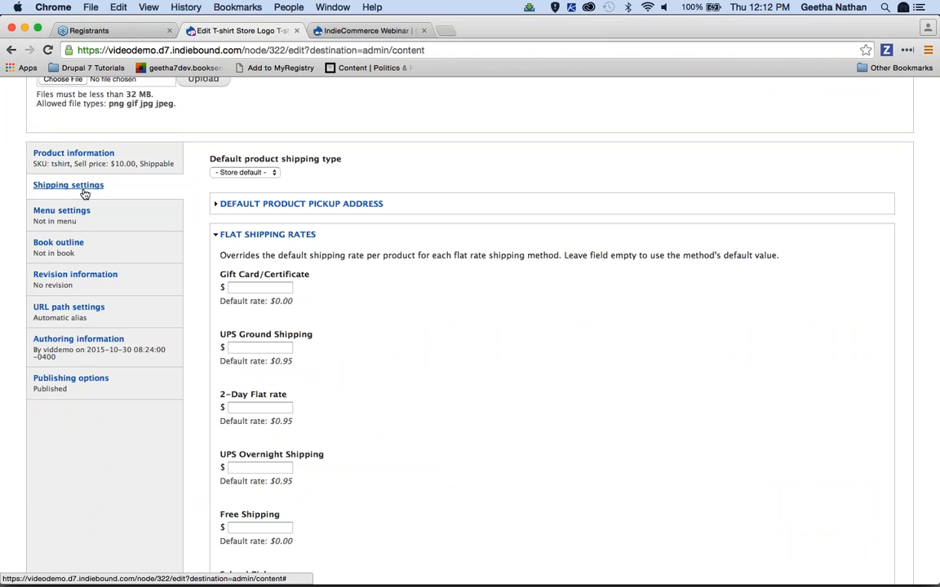
pyautogui.scroll(-2, 682, 515)
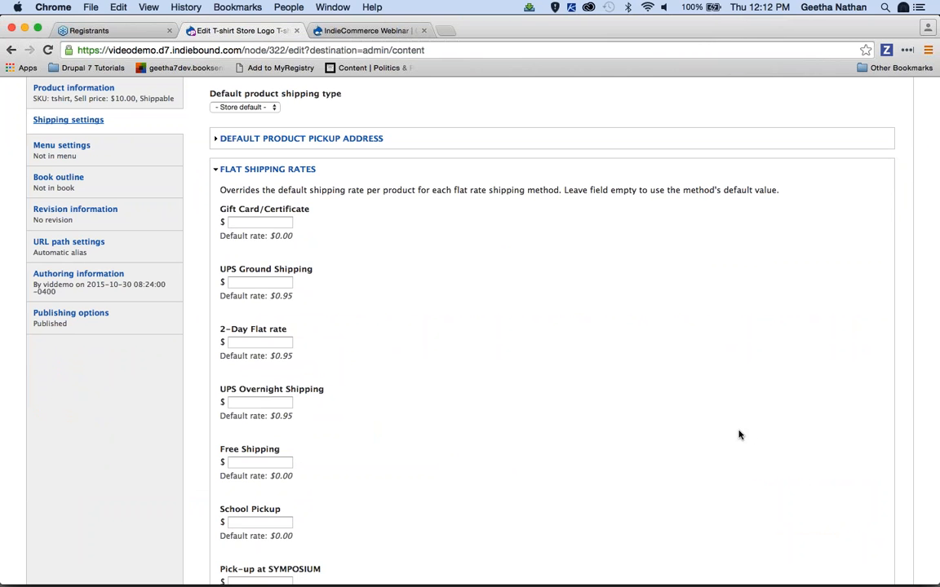
pyautogui.click(273, 282)
pyautogui.write('2')
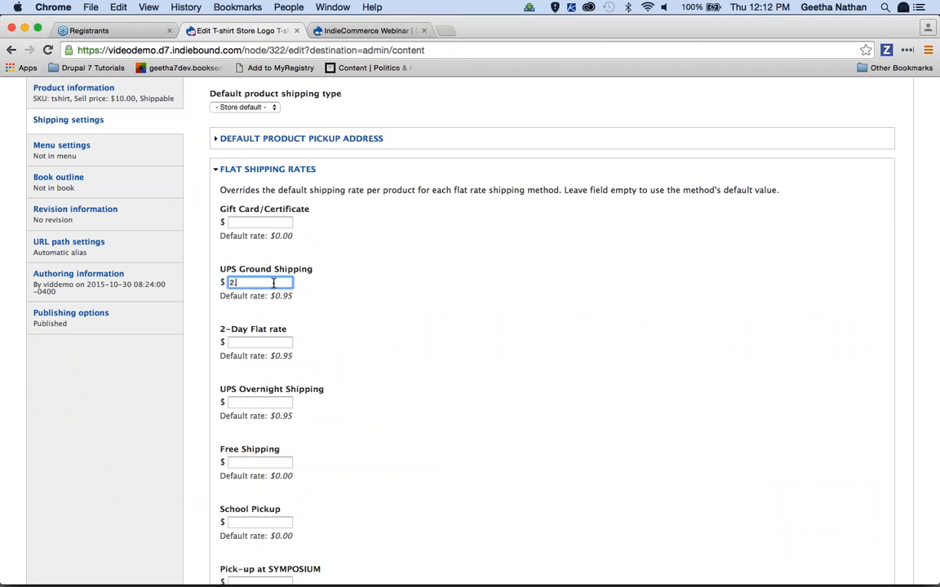
pyautogui.write('.00')
pyautogui.scroll(-10, 558, 395)
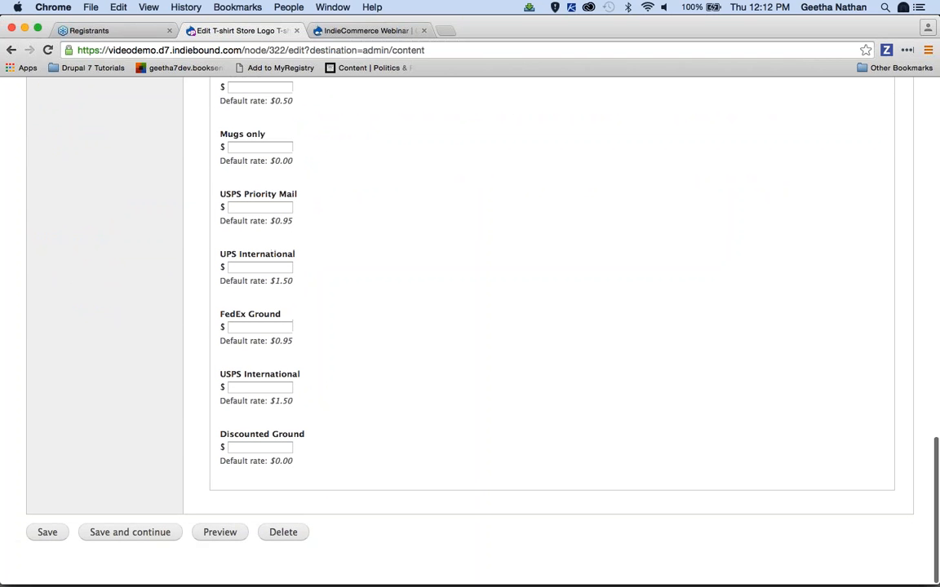
pyautogui.click(47, 532)
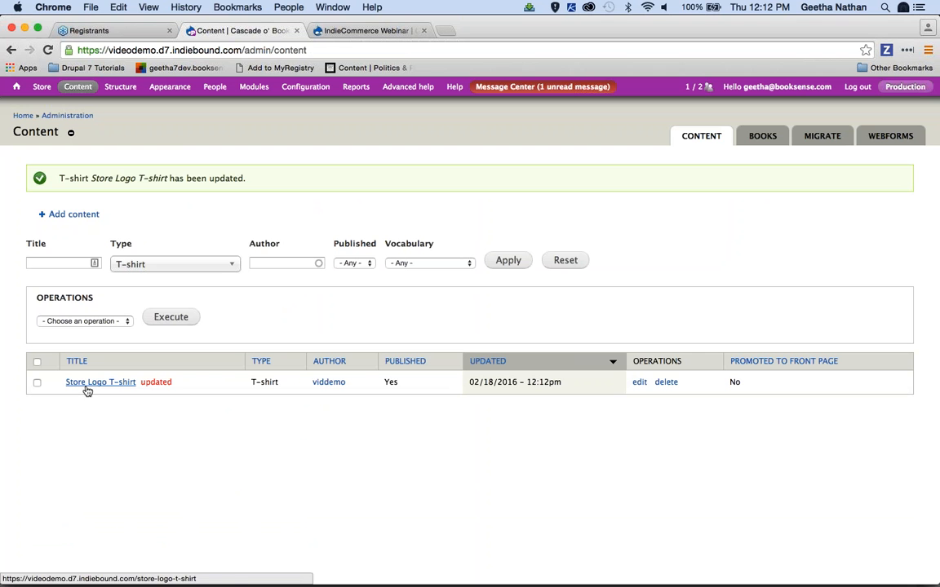
pyautogui.moveTo(762, 574)
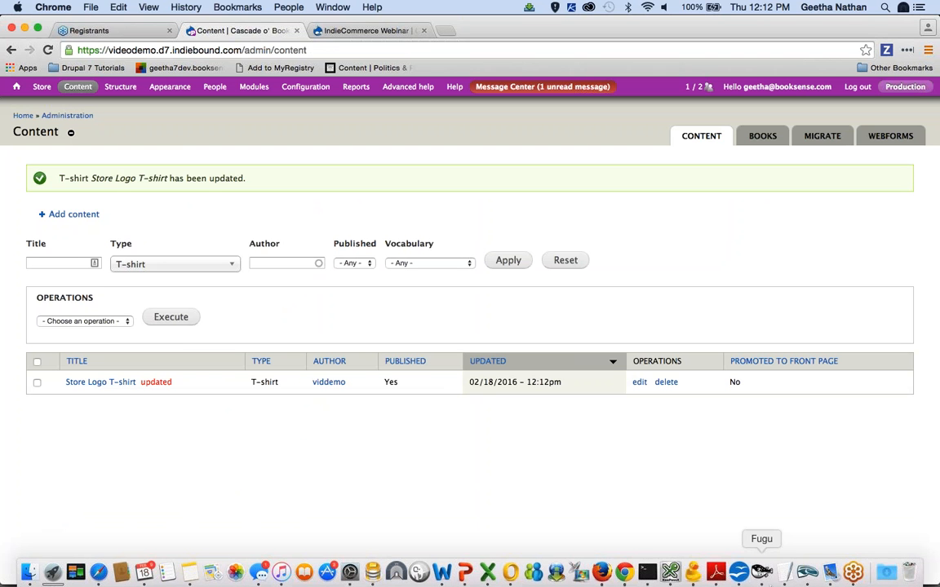
pyautogui.rightClick(851, 573)
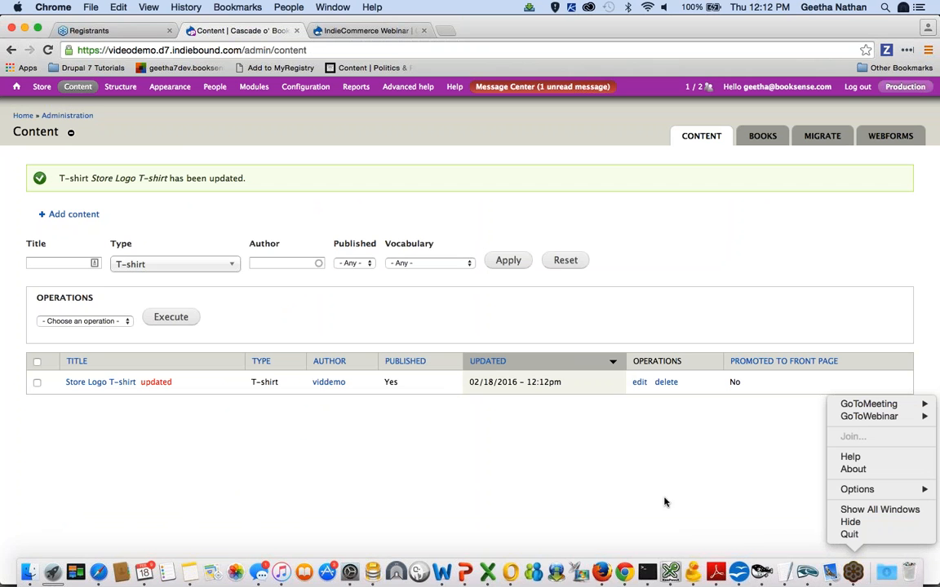
pyautogui.click(851, 578)
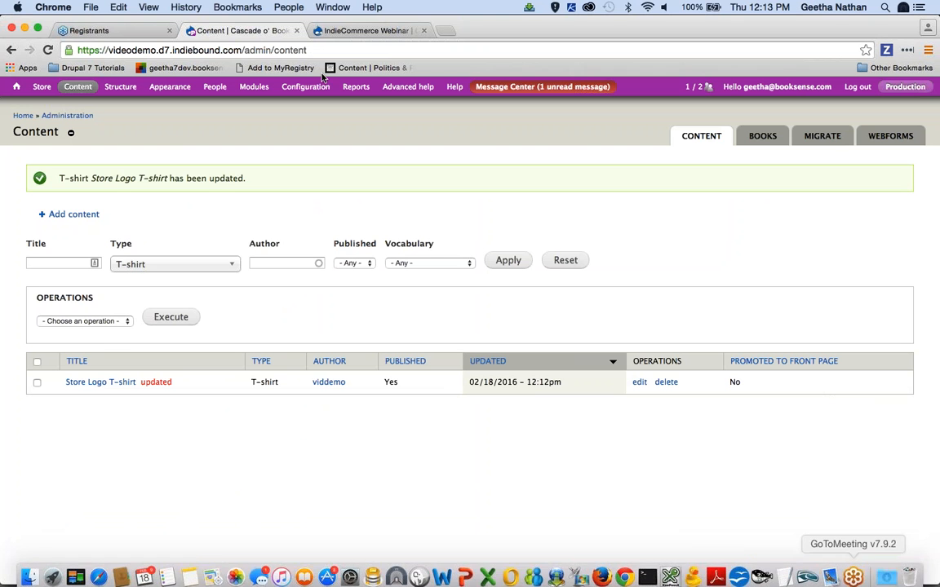
pyautogui.press('super+Tab')
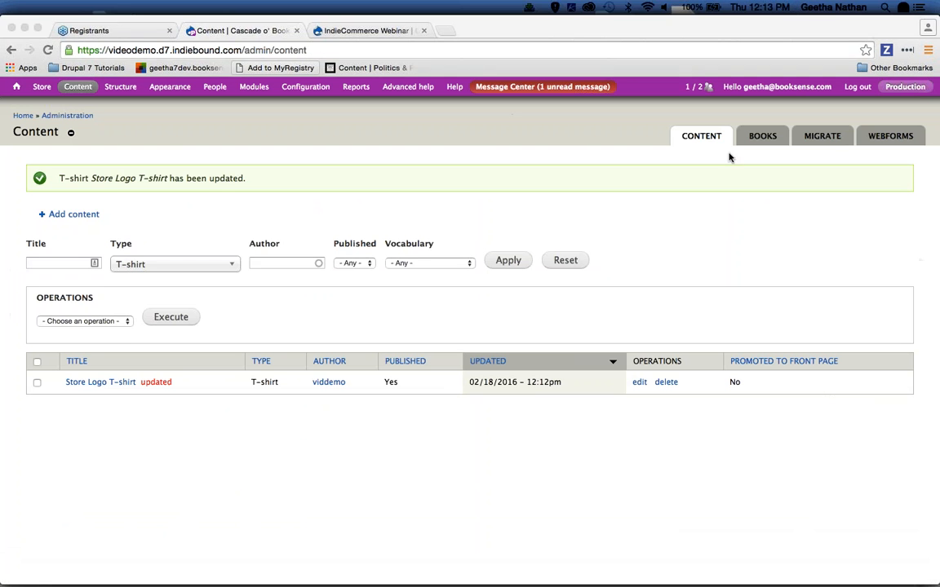